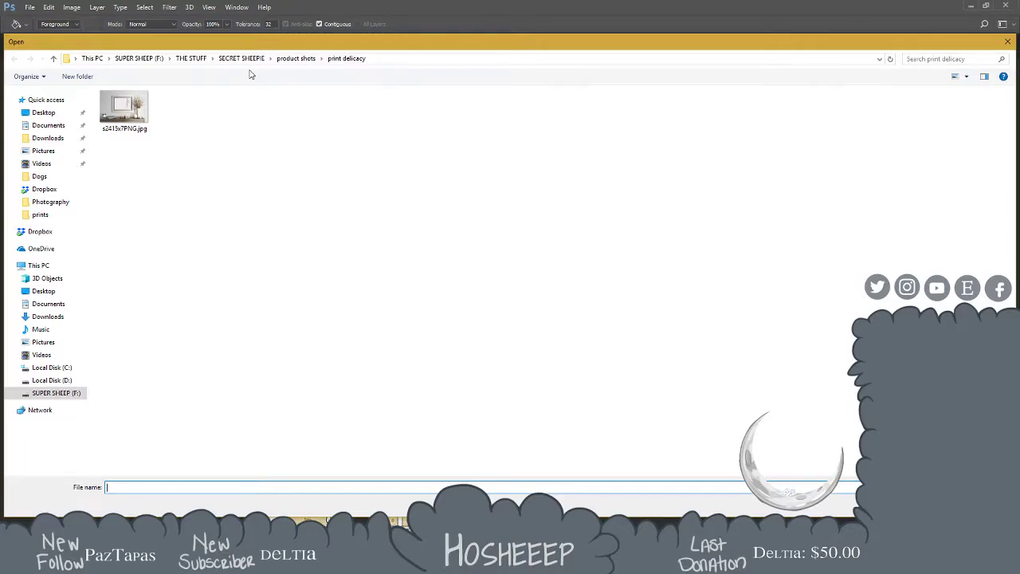
# Browse to the Dropbox folder and select the image 20190208_195222.jpg for opening
pyautogui.click(44, 232)
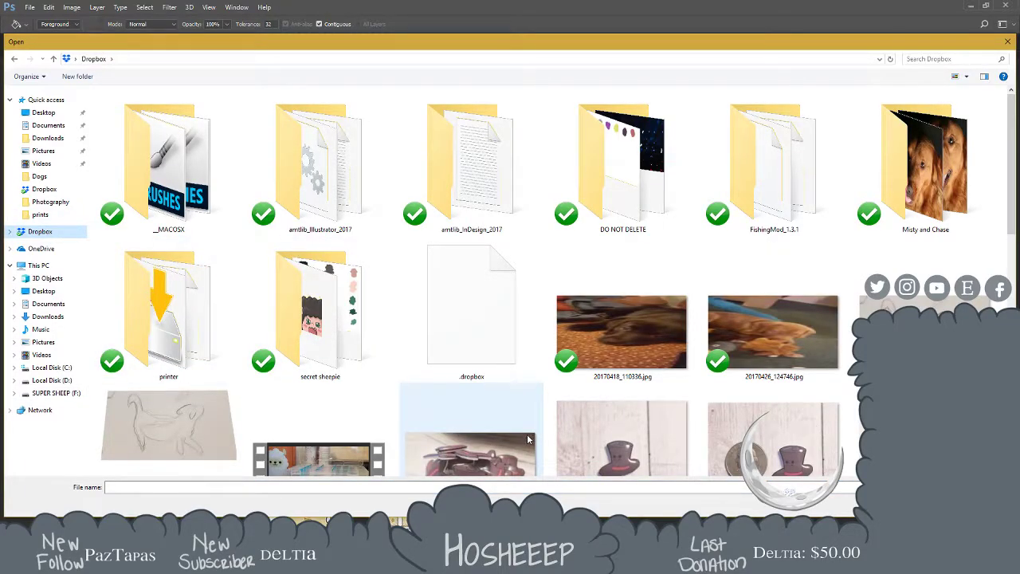
pyautogui.scroll(-5, 528, 439)
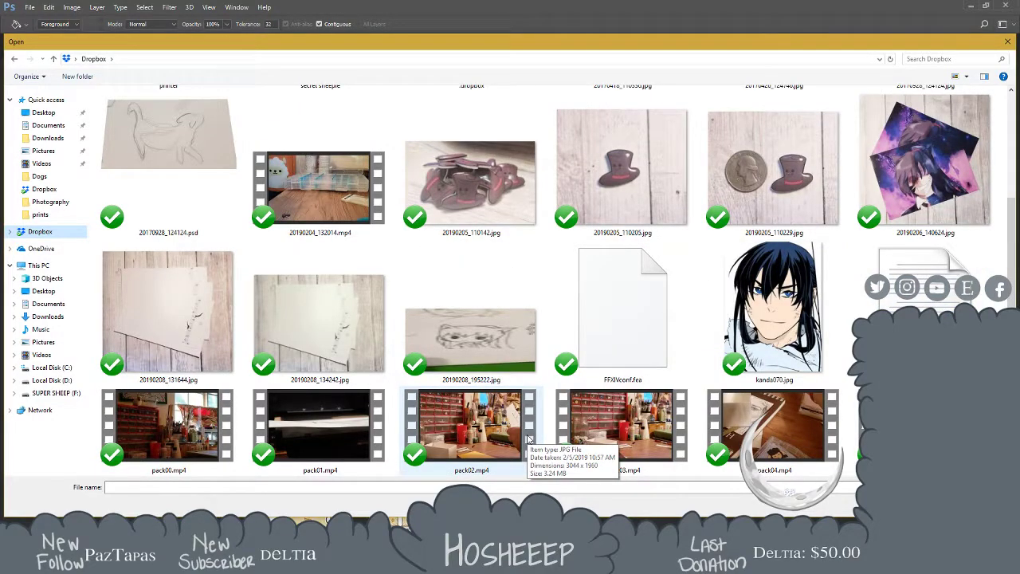
pyautogui.click(478, 344)
pyautogui.scroll(-5, 478, 344)
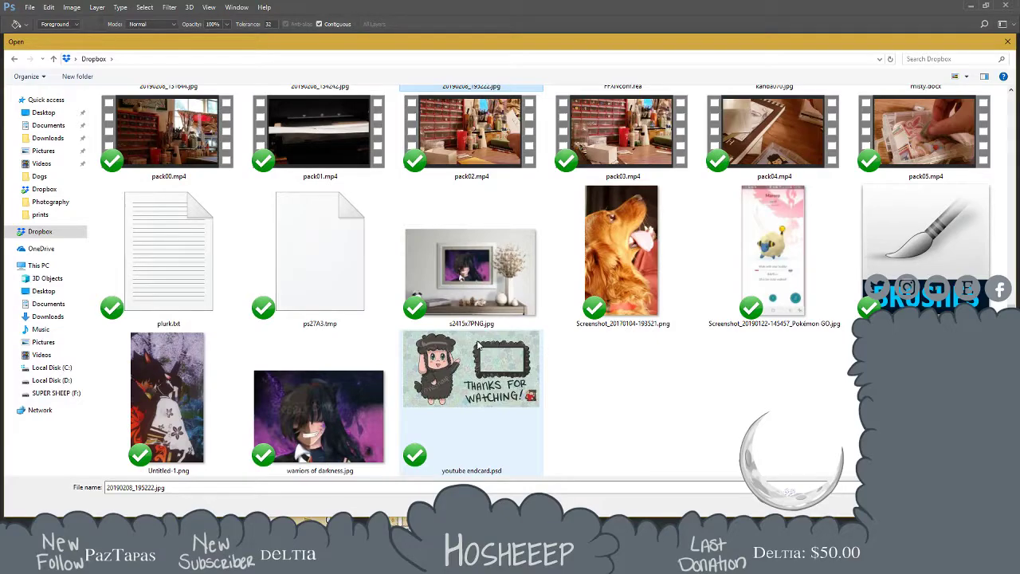
# Switch to the browser, copy the cat-eared character drawing from its image tab and return to Photoshop
pyautogui.moveTo(175, 564)
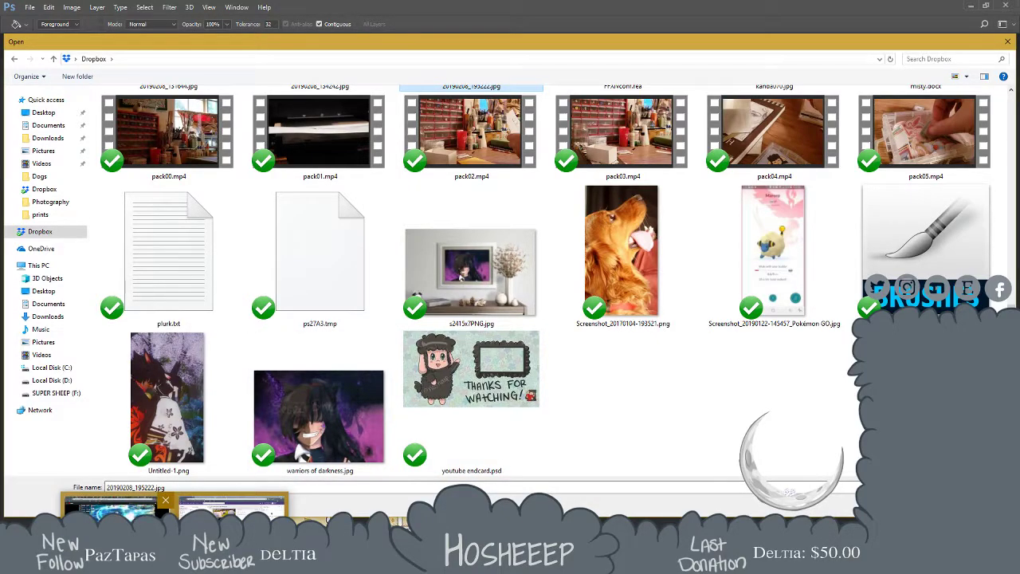
pyautogui.click(120, 510)
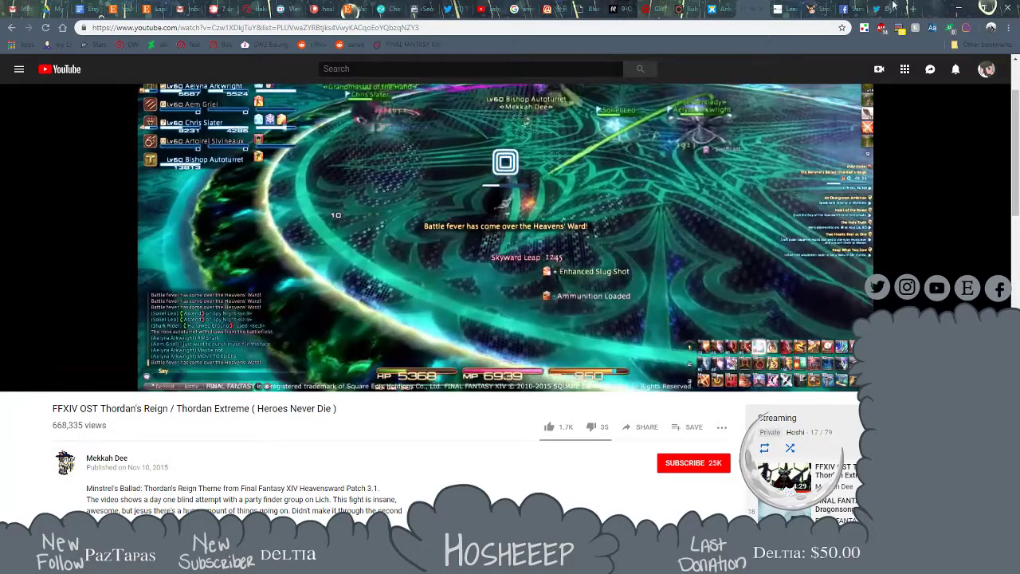
pyautogui.click(881, 9)
pyautogui.rightClick(488, 258)
pyautogui.click(535, 294)
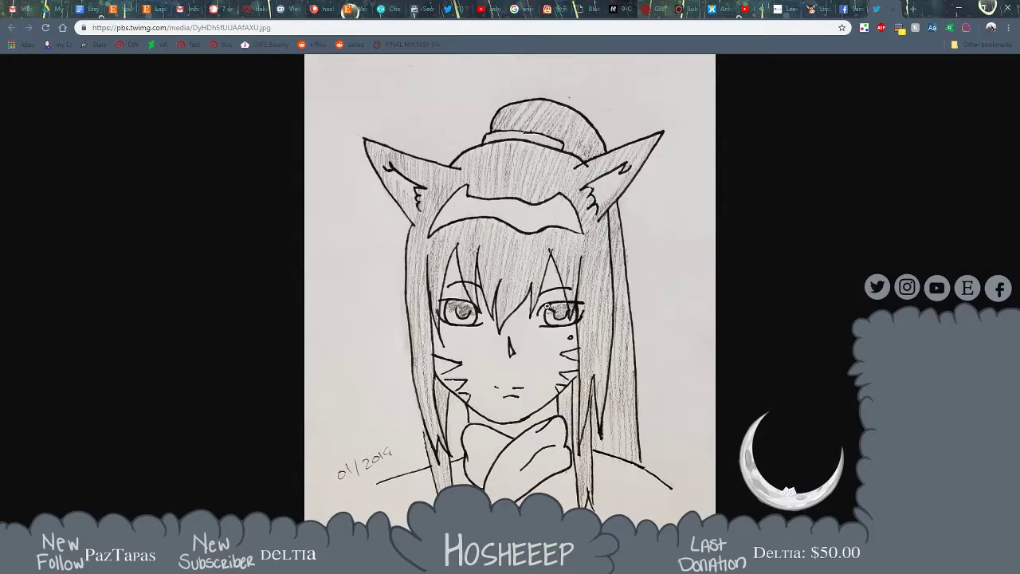
pyautogui.click(366, 564)
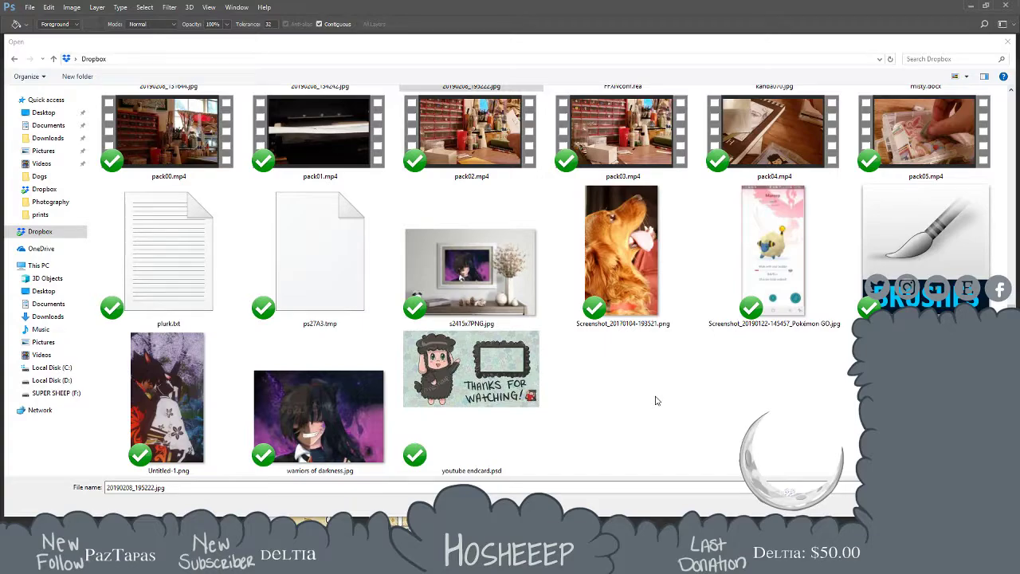
# Open the selected image 20190208_195222.jpg
pyautogui.click(789, 492)
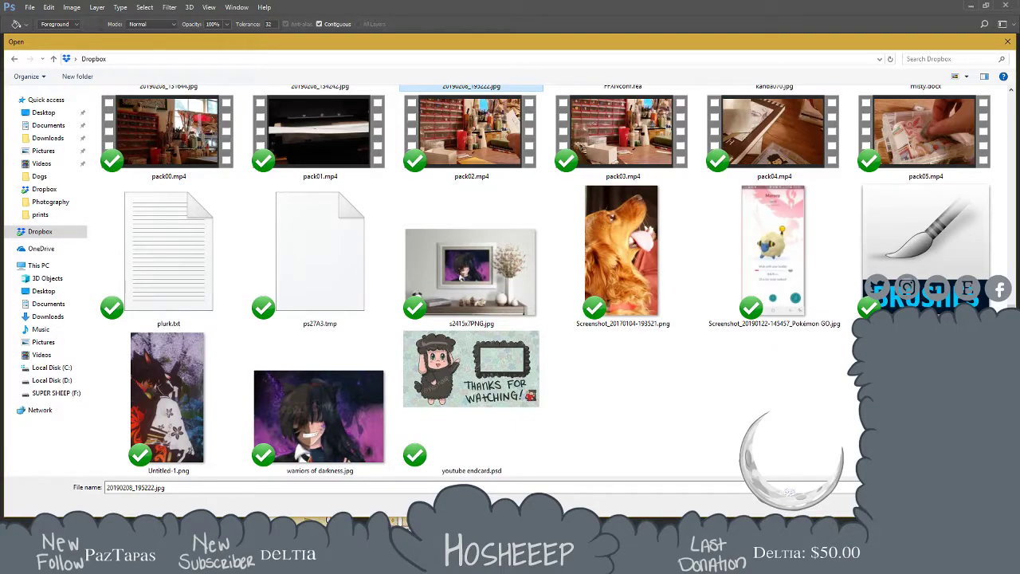
pyautogui.scroll(10, 510, 278)
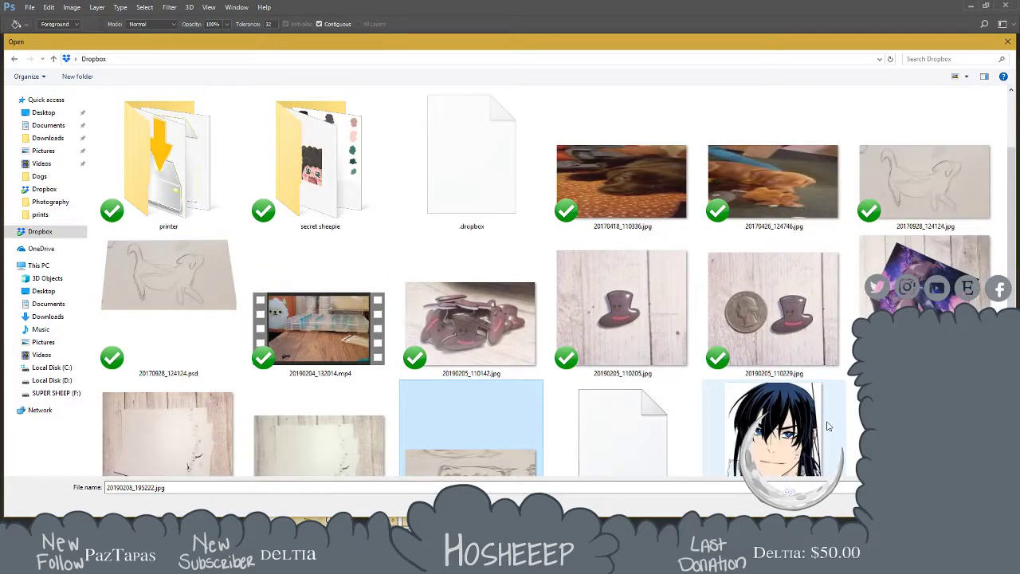
pyautogui.click(919, 504)
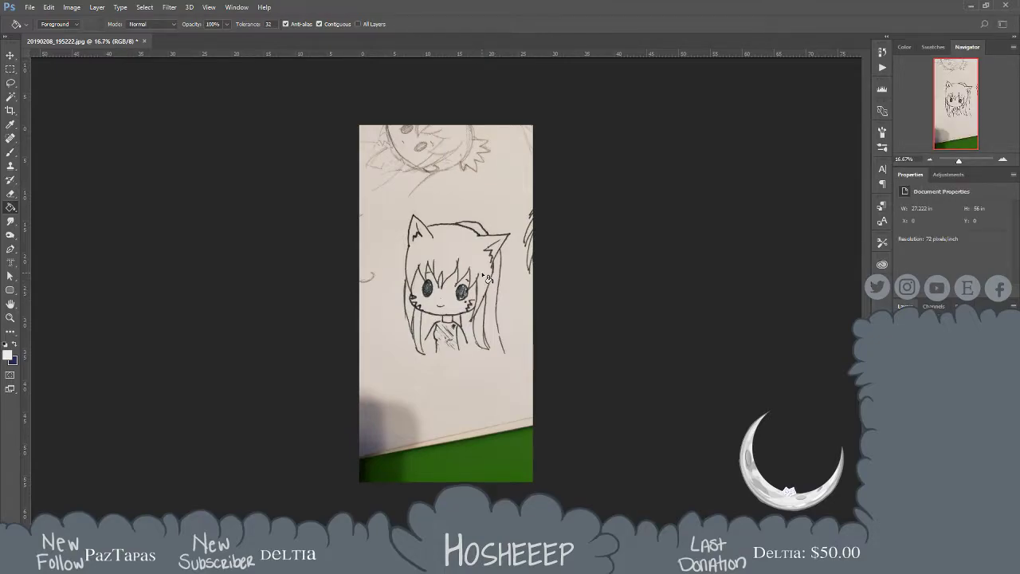
# Create a new 981 x 1200 px document at 72 ppi from the clipboard size and paste the copied drawing into it
pyautogui.hotkey('ctrl', 'n')
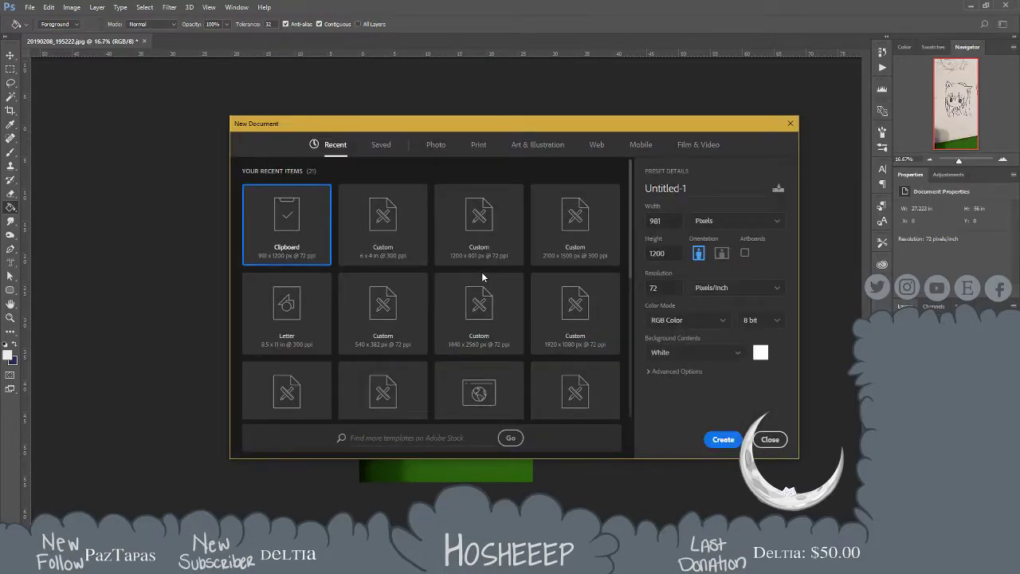
pyautogui.press('Return')
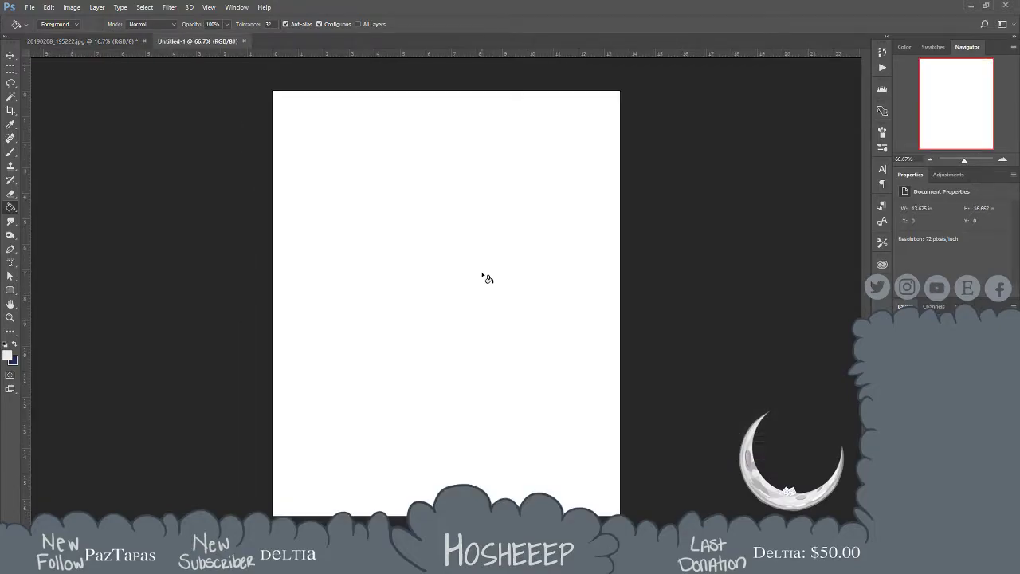
pyautogui.hotkey('ctrl', 'v')
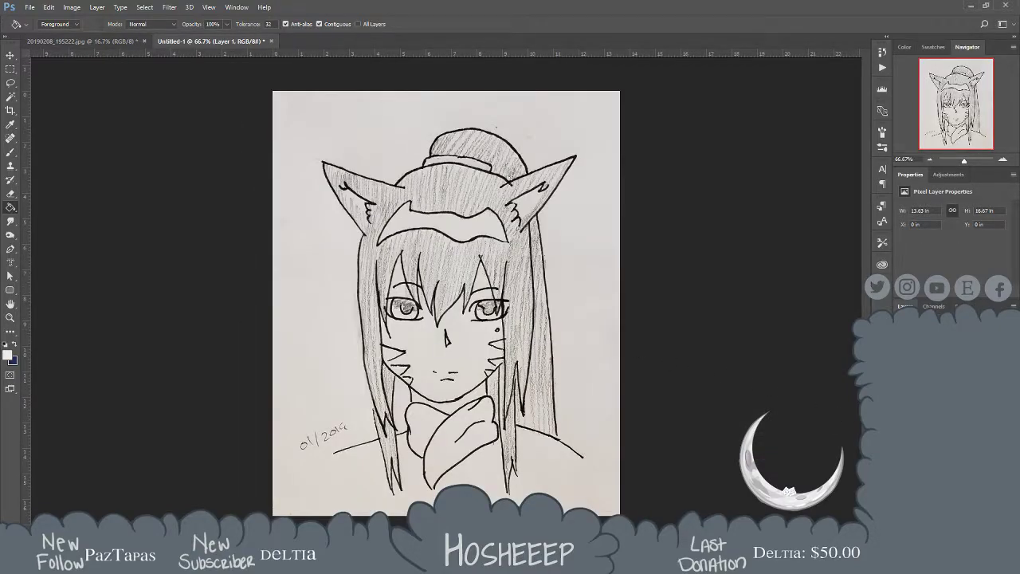
# Add a new layer above the pasted drawing and pick a pink swatch as the colour for the Brush tool
pyautogui.hotkey('ctrl', 'shift', 'alt', 'n')
pyautogui.press('x')
pyautogui.click(931, 48)
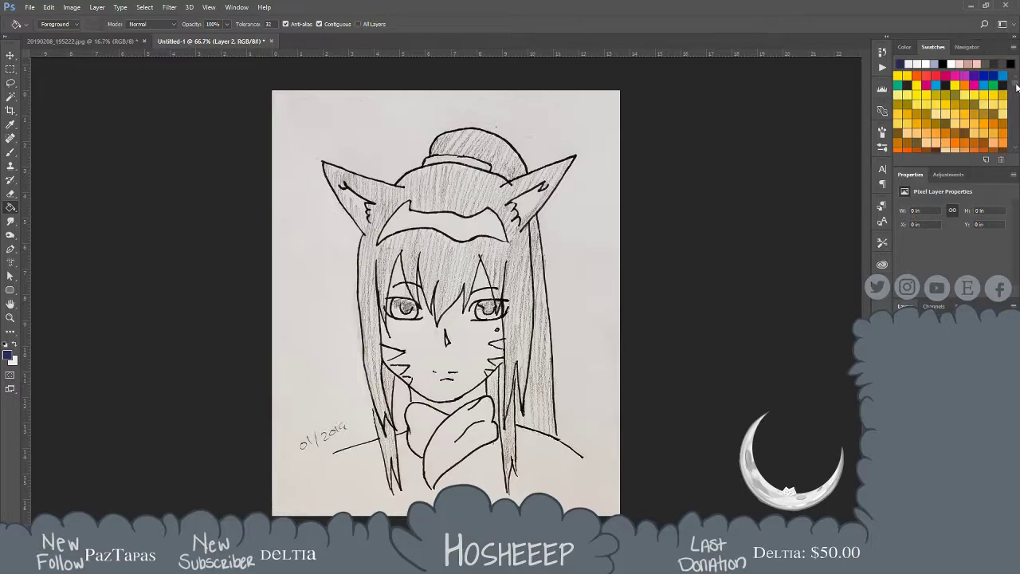
pyautogui.moveTo(1017, 86); pyautogui.dragTo(1018, 89)
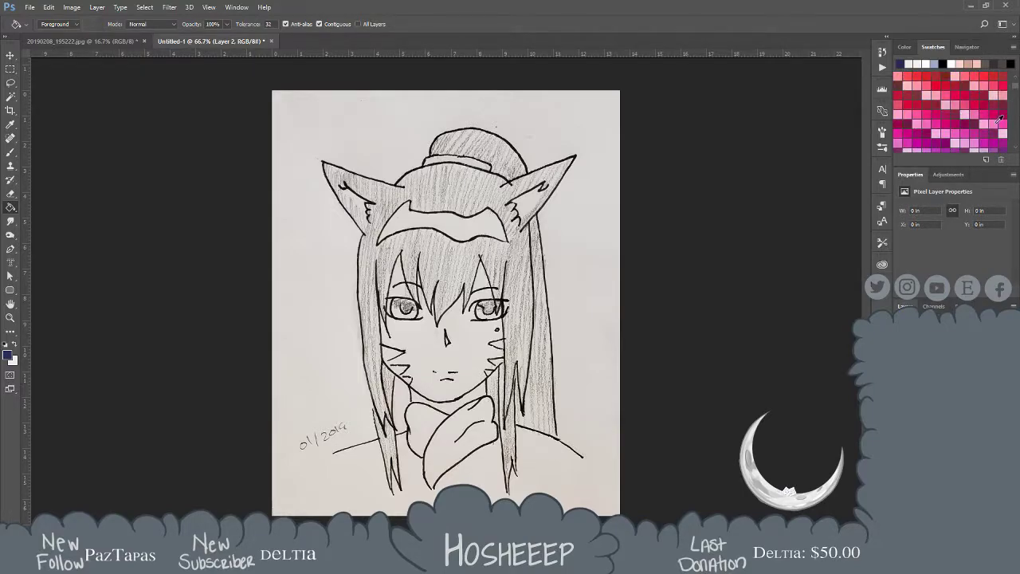
pyautogui.click(999, 118)
pyautogui.press('b')
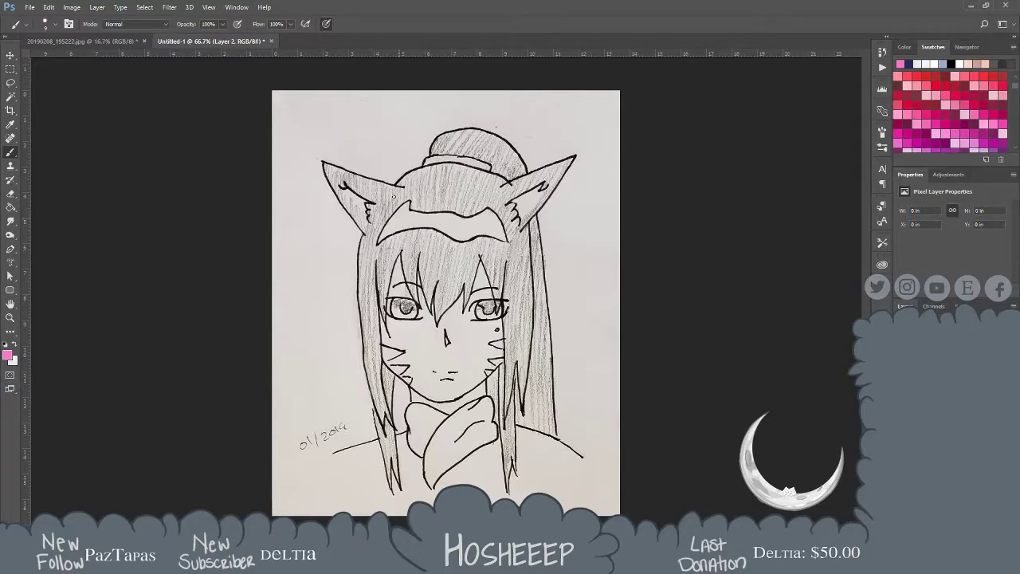
# Trace the outer and inner edges of the long hair lock on the drawing's left side with a 15 px brush
pyautogui.moveTo(361, 249); pyautogui.dragTo(359, 291)
pyautogui.hotkey('ctrl', 'z')
pyautogui.hotkey('ctrl', 'z')
pyautogui.moveTo(364, 232)
pyautogui.mouseDown()
pyautogui.moveTo(365, 366)
pyautogui.moveTo(358, 333)
pyautogui.moveTo(385, 437)
pyautogui.mouseUp()
pyautogui.moveTo(379, 323)
pyautogui.mouseDown()
pyautogui.moveTo(388, 440)
pyautogui.moveTo(380, 405)
pyautogui.mouseUp()
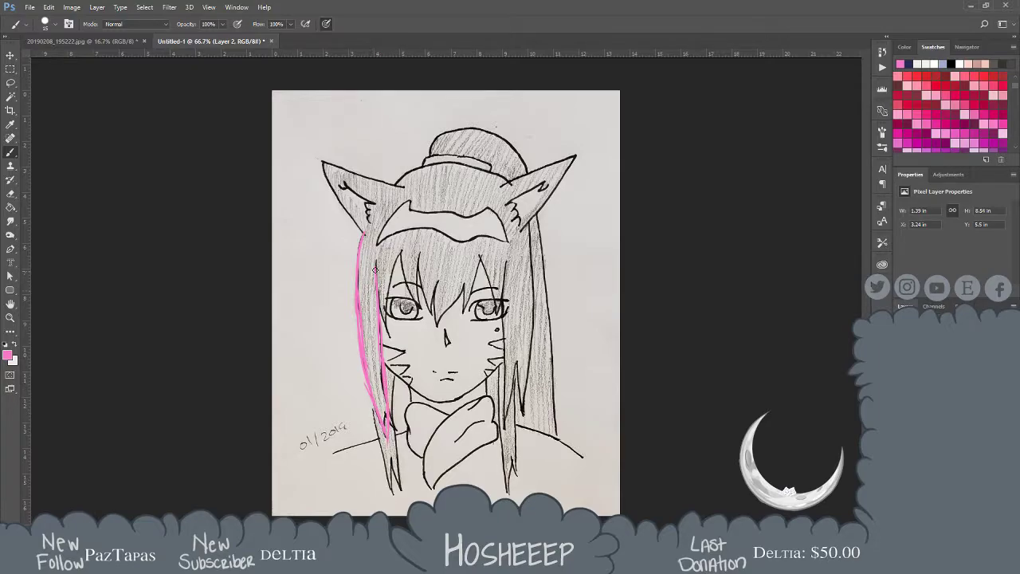
# Trace the pointed fringe strands over the eye on the drawing's left side in pink
pyautogui.moveTo(379, 295); pyautogui.dragTo(389, 333)
pyautogui.moveTo(400, 254); pyautogui.dragTo(386, 319)
pyautogui.moveTo(402, 255); pyautogui.dragTo(419, 308)
pyautogui.moveTo(419, 260); pyautogui.dragTo(420, 306)
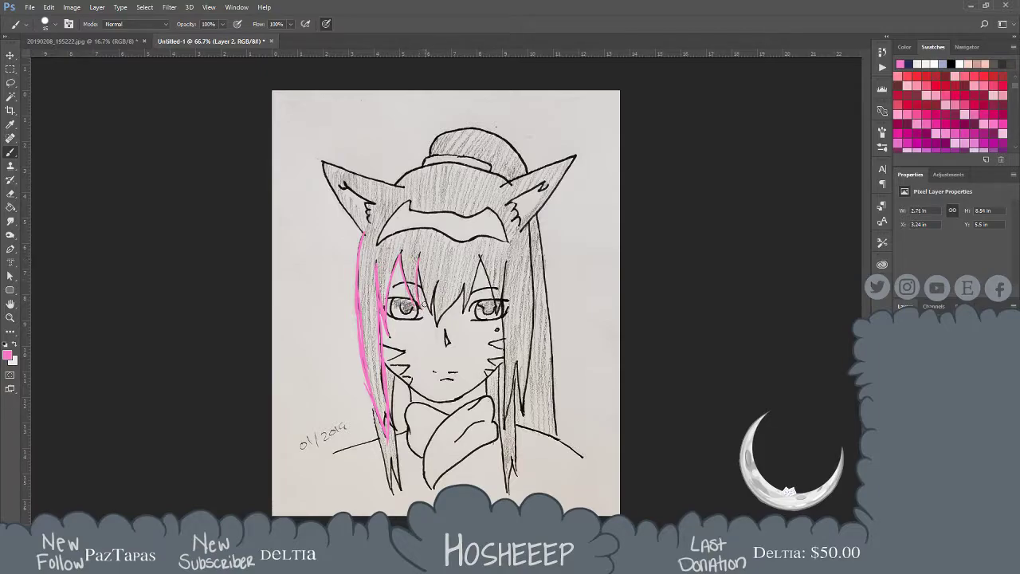
pyautogui.moveTo(420, 265); pyautogui.dragTo(430, 314)
pyautogui.hotkey('ctrl', 'z')
pyautogui.moveTo(419, 257); pyautogui.dragTo(433, 316)
# Trace the central fringe point and the strands over the eye on the drawing's right side in pink
pyautogui.moveTo(437, 280); pyautogui.dragTo(440, 323)
pyautogui.moveTo(463, 280); pyautogui.dragTo(457, 309)
pyautogui.hotkey('ctrl', 'z')
pyautogui.moveTo(466, 263); pyautogui.dragTo(437, 327)
pyautogui.moveTo(465, 274); pyautogui.dragTo(464, 313)
pyautogui.moveTo(479, 257); pyautogui.dragTo(465, 307)
pyautogui.moveTo(482, 253); pyautogui.dragTo(496, 313)
# Trace the inner and outer edges of the long hair lock on the drawing's right side in pink
pyautogui.moveTo(505, 255)
pyautogui.mouseDown()
pyautogui.moveTo(499, 319)
pyautogui.moveTo(510, 336)
pyautogui.mouseUp()
pyautogui.hotkey('ctrl', 'z')
pyautogui.moveTo(502, 300); pyautogui.dragTo(508, 402)
pyautogui.hotkey('ctrl', 'z')
pyautogui.moveTo(502, 305); pyautogui.dragTo(505, 406)
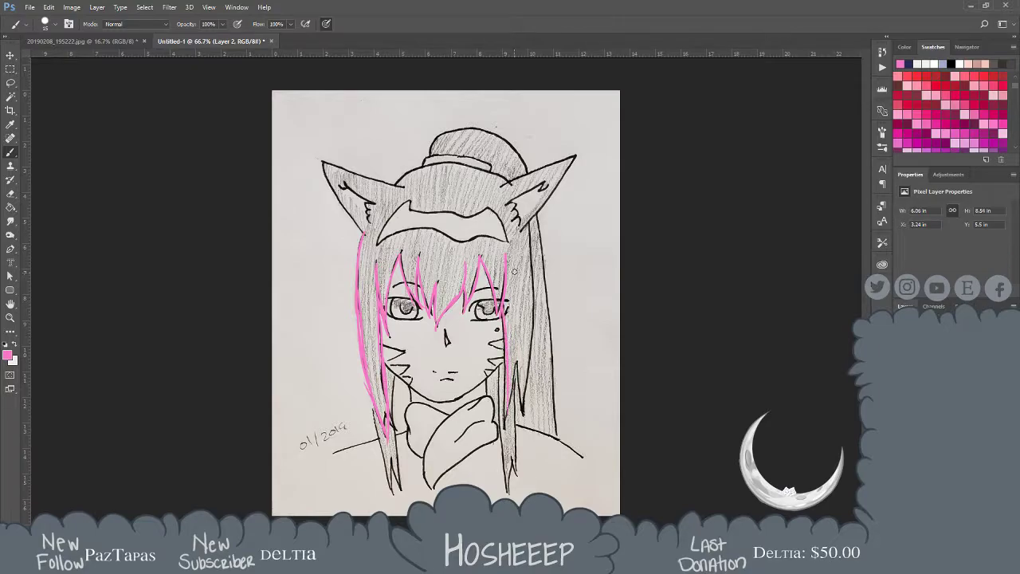
pyautogui.moveTo(524, 229); pyautogui.dragTo(523, 402)
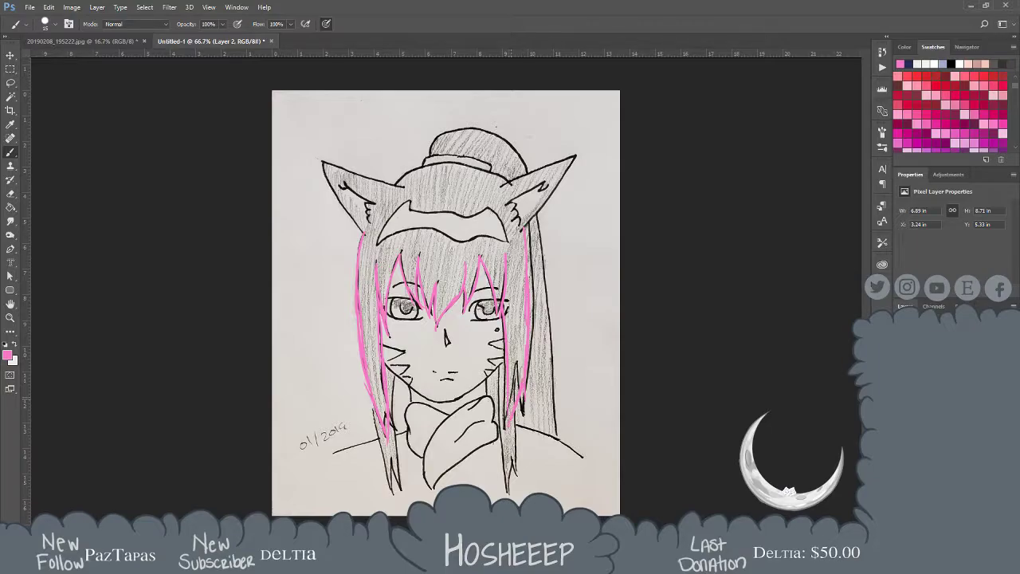
# Trace the lower ends of the hair locks on both sides of the drawing in pink on Layer 1
pyautogui.moveTo(499, 371); pyautogui.dragTo(502, 425)
pyautogui.hotkey('ctrl', 'z')
pyautogui.keyDown('ctrl'); pyautogui.click(502, 362); pyautogui.keyUp('ctrl')
pyautogui.moveTo(502, 368); pyautogui.dragTo(508, 495)
pyautogui.moveTo(521, 393)
pyautogui.mouseDown()
pyautogui.moveTo(521, 487)
pyautogui.moveTo(520, 458)
pyautogui.moveTo(507, 492)
pyautogui.mouseUp()
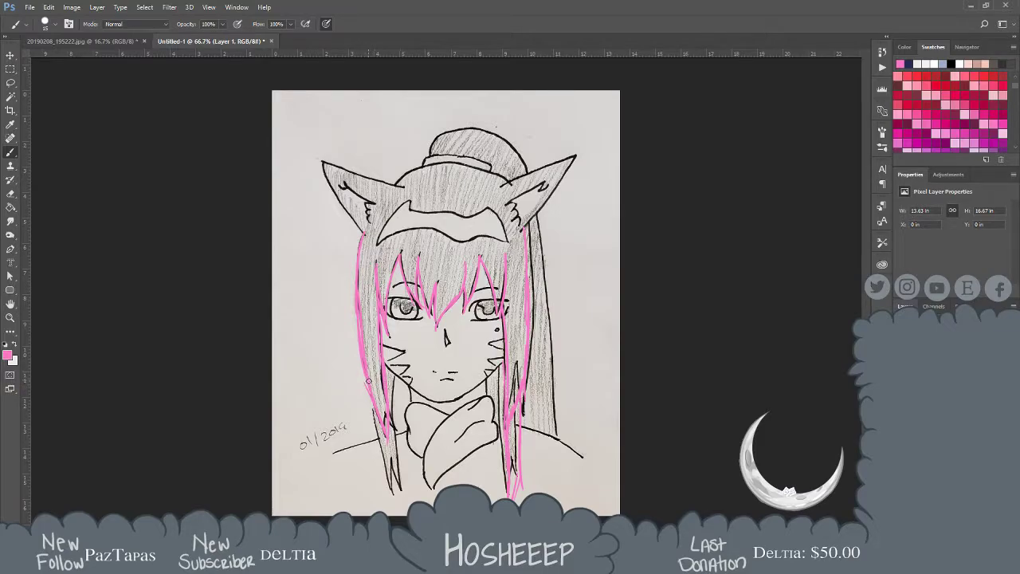
pyautogui.moveTo(367, 378); pyautogui.dragTo(392, 505)
pyautogui.moveTo(391, 376); pyautogui.dragTo(391, 472)
pyautogui.moveTo(395, 432); pyautogui.dragTo(391, 492)
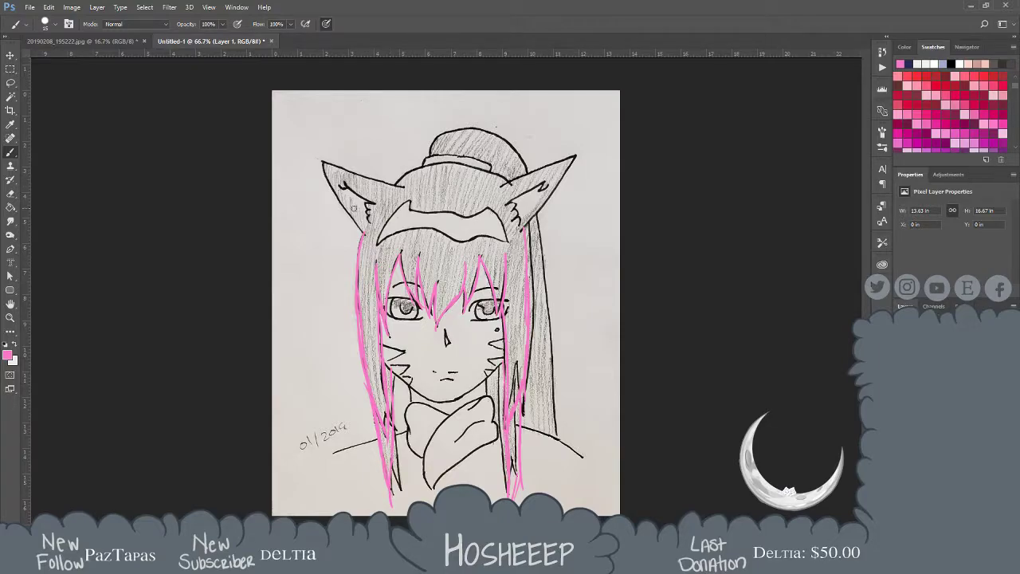
# Trace the outline of the cat ear on the drawing's left side in pink on Layer 1
pyautogui.moveTo(323, 162); pyautogui.dragTo(343, 223)
pyautogui.hotkey('ctrl', 'z')
pyautogui.moveTo(323, 163); pyautogui.dragTo(344, 220)
pyautogui.moveTo(327, 182)
pyautogui.mouseDown()
pyautogui.moveTo(339, 204)
pyautogui.moveTo(323, 162)
pyautogui.mouseUp()
pyautogui.moveTo(322, 159); pyautogui.dragTo(403, 186)
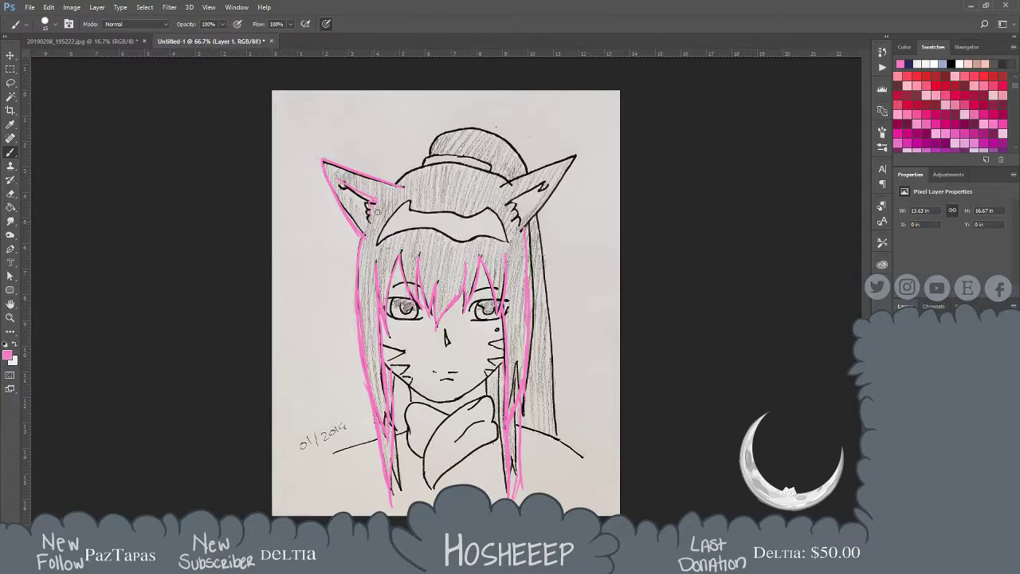
# Trace the top of the head, the other ear, the hair bun and the ponytail in pink on Layer 1
pyautogui.moveTo(397, 184)
pyautogui.mouseDown()
pyautogui.moveTo(446, 164)
pyautogui.moveTo(496, 173)
pyautogui.moveTo(573, 162)
pyautogui.moveTo(524, 246)
pyautogui.mouseUp()
pyautogui.hotkey('ctrl', 'z')
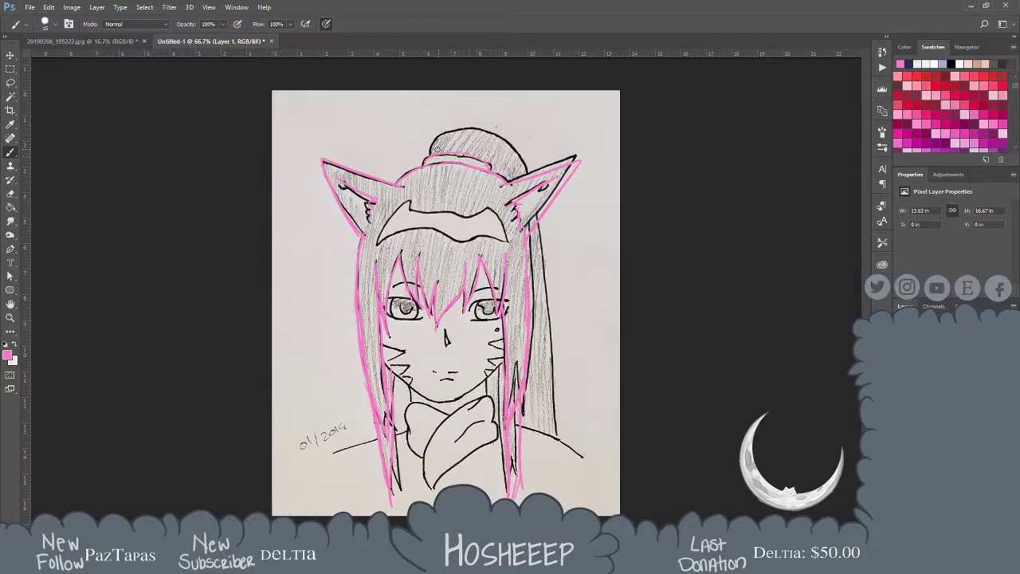
pyautogui.moveTo(436, 149); pyautogui.dragTo(490, 142)
pyautogui.moveTo(539, 225); pyautogui.dragTo(540, 293)
pyautogui.hotkey('ctrl', 'z')
pyautogui.moveTo(536, 223); pyautogui.dragTo(554, 411)
pyautogui.moveTo(551, 373); pyautogui.dragTo(556, 438)
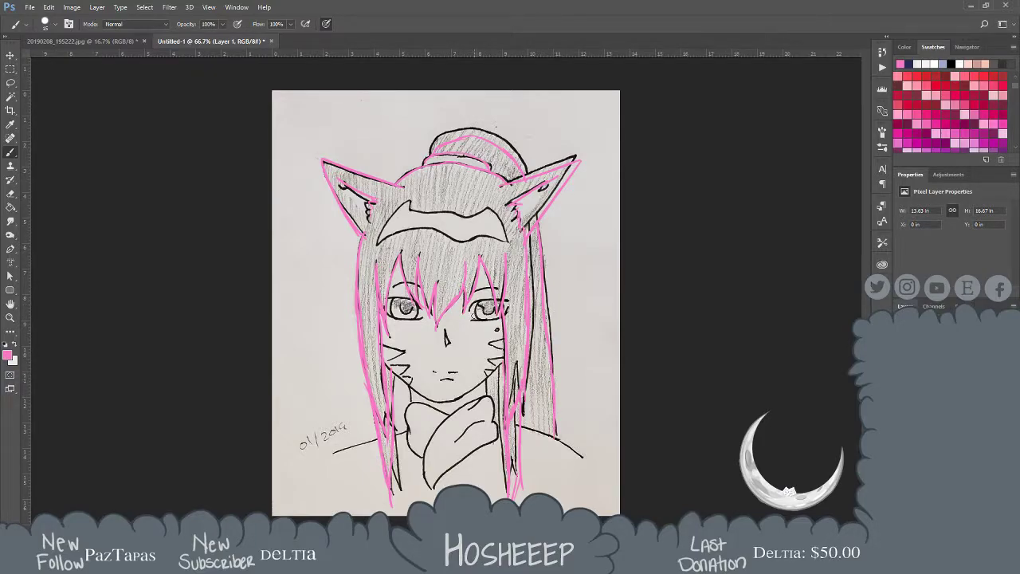
# Try to undo the latest pink strokes on the ponytail and hair bun
pyautogui.press('z')
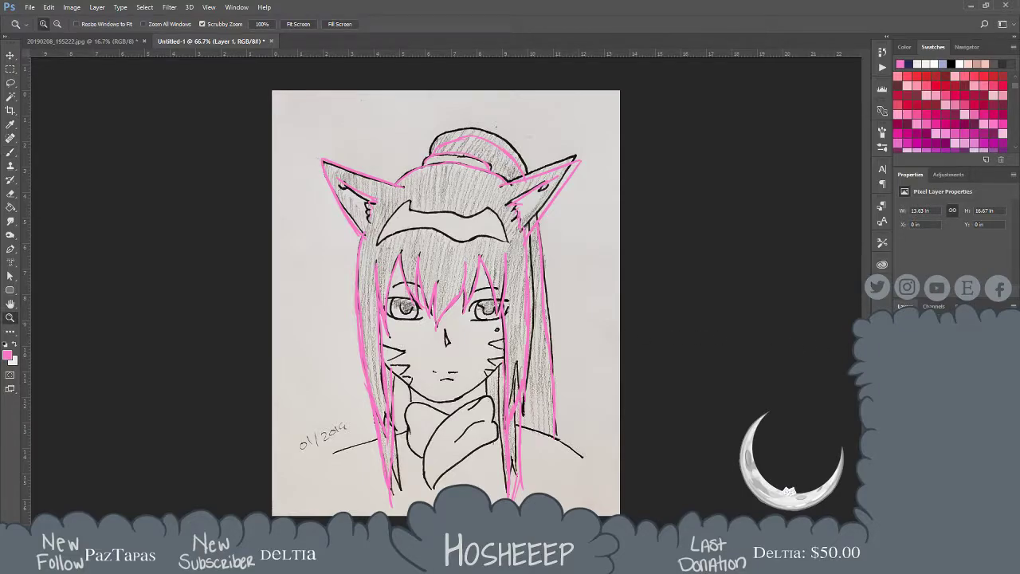
pyautogui.hotkey('ctrl', 'z')
pyautogui.hotkey('ctrl', 'z')
pyautogui.hotkey('ctrl', 'z')
pyautogui.hotkey('ctrl', 'z')
pyautogui.hotkey('ctrl', 'z')
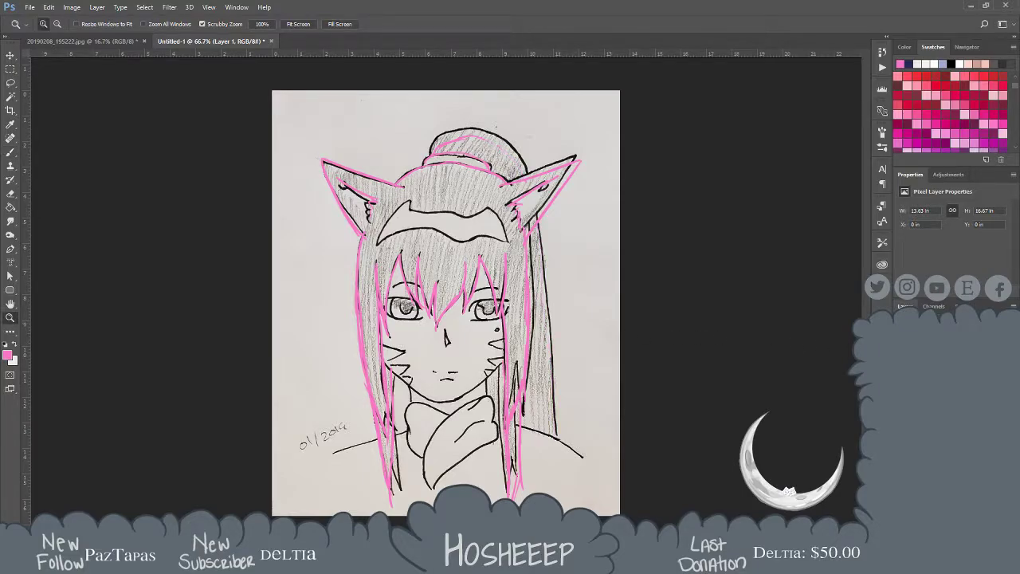
# Hide Layer 1 to check which pink strokes are on the separate layer, and undo the visibility change
pyautogui.hotkey('ctrl', ',')
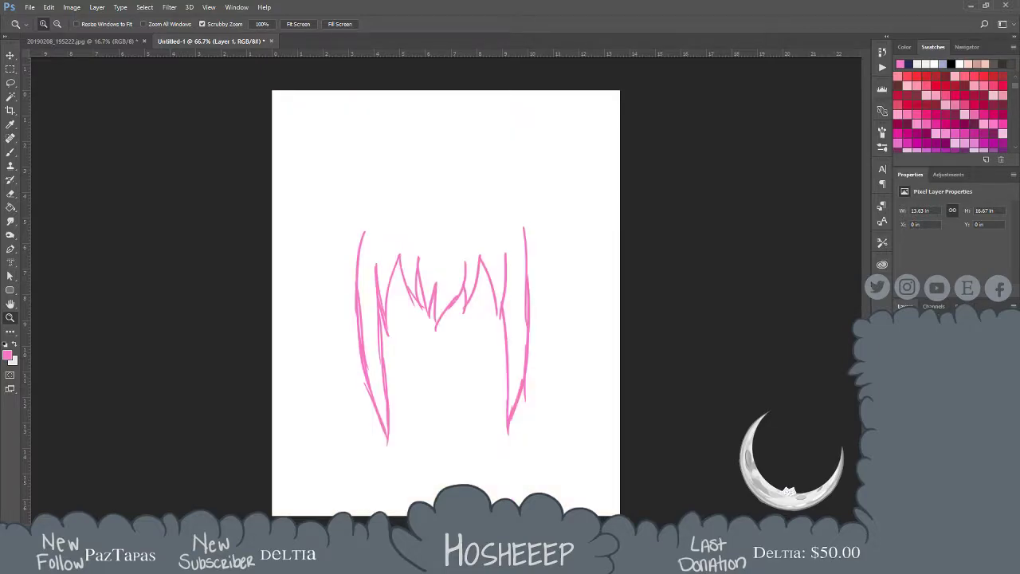
pyautogui.click(50, 7)
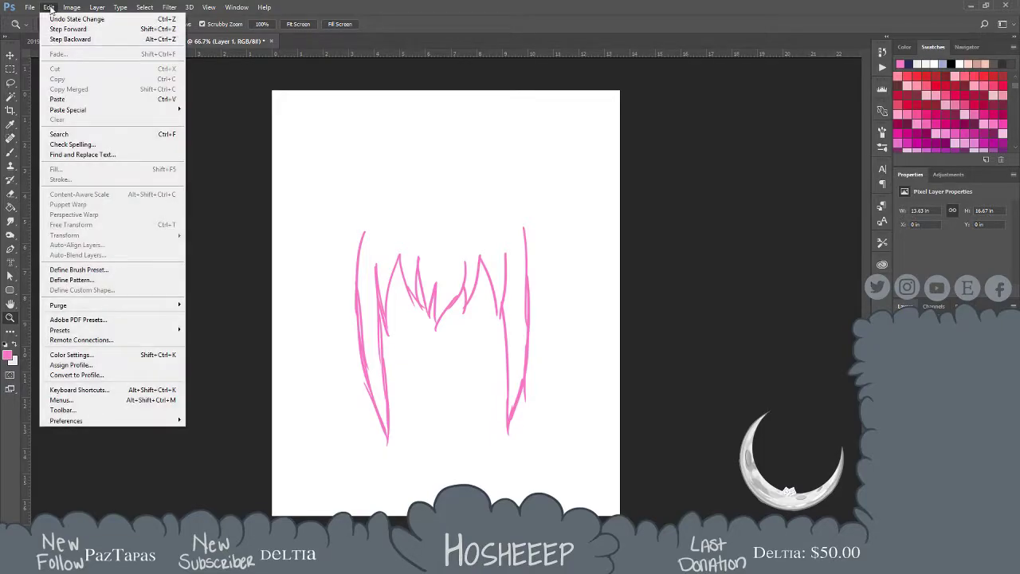
pyautogui.click(51, 19)
pyautogui.click(49, 7)
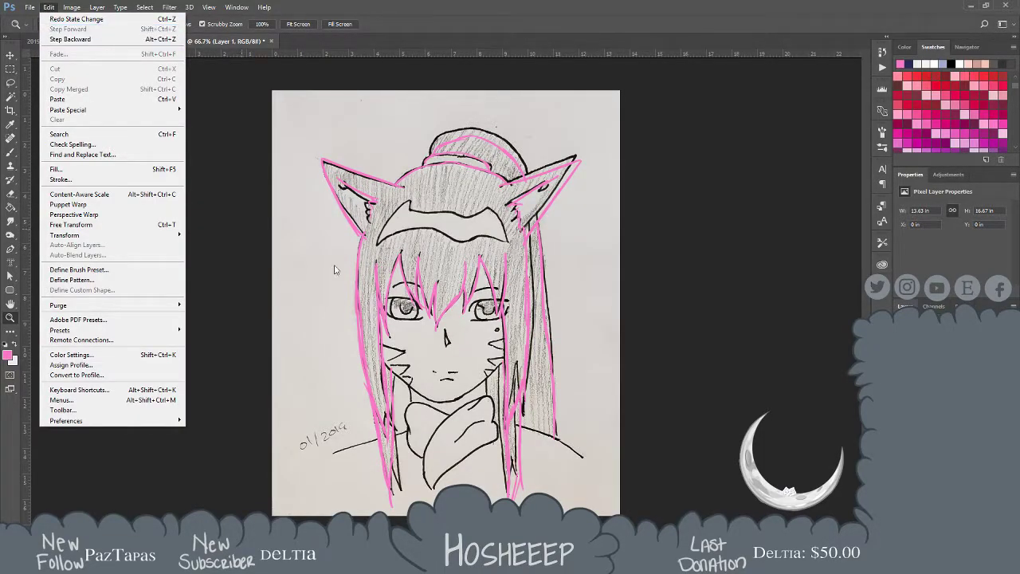
pyautogui.press('Escape')
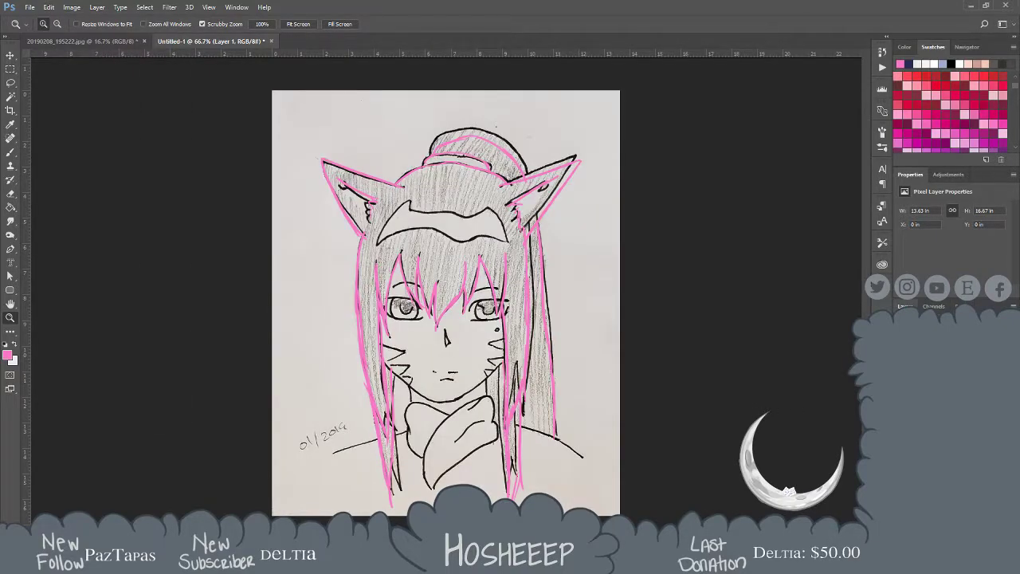
# Step back through the pink strokes on the ponytail, the hair bun and the ear on the drawing's right side
pyautogui.hotkey('ctrl', 'alt', 'z')
pyautogui.hotkey('ctrl', 'alt', 'z')
pyautogui.hotkey('ctrl', 'alt', 'z')
pyautogui.hotkey('ctrl', 'alt', 'z')
pyautogui.hotkey('ctrl', 'alt', 'z')
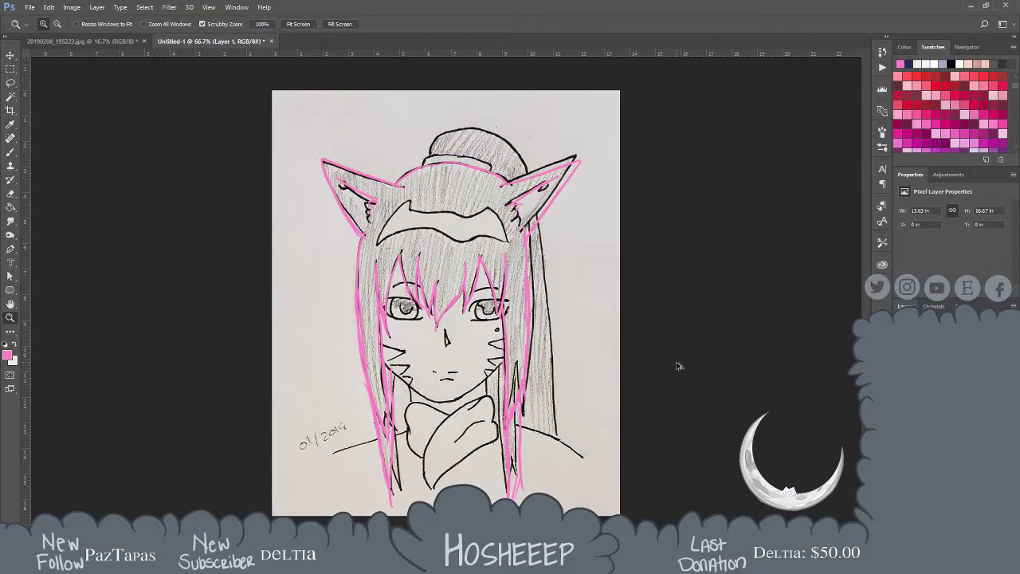
pyautogui.hotkey('ctrl', 'alt', 'z')
pyautogui.hotkey('ctrl', 'alt', 'z')
pyautogui.hotkey('ctrl', 'alt', 'z')
pyautogui.hotkey('ctrl', 'alt', 'z')
pyautogui.hotkey('ctrl', 'shift', 'z')
pyautogui.hotkey('ctrl', 'alt', 'z')
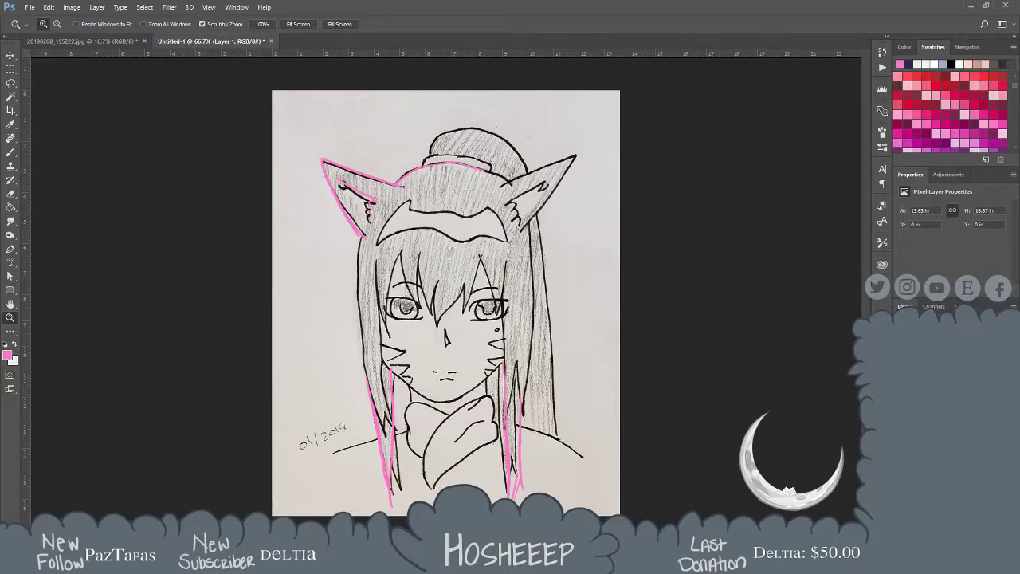
# Undo the remaining pink strokes made on Layer 1 and hide that layer
pyautogui.hotkey('ctrl', 'alt', 'z')
pyautogui.hotkey('ctrl', 'alt', 'z')
pyautogui.hotkey('ctrl', 'alt', 'z')
pyautogui.hotkey('ctrl', 'alt', 'z')
pyautogui.hotkey('ctrl', 'alt', 'z')
pyautogui.hotkey('ctrl', 'alt', 'z')
pyautogui.hotkey('ctrl', 'alt', 'z')
pyautogui.hotkey('ctrl', 'alt', 'z')
pyautogui.hotkey('ctrl', 'alt', 'z')
pyautogui.hotkey('ctrl', 'alt', 'z')
pyautogui.hotkey('ctrl', 'alt', 'z')
pyautogui.hotkey('ctrl', 'alt', 'z')
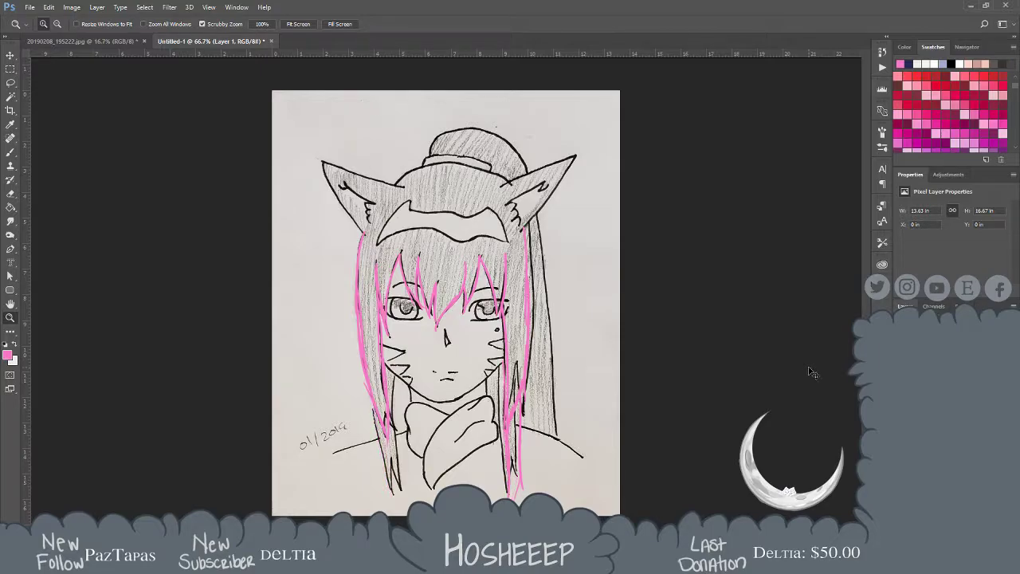
pyautogui.hotkey('ctrl', 'alt', 'z')
pyautogui.hotkey('ctrl', 'alt', 'z')
pyautogui.hotkey('ctrl', 'alt', 'z')
pyautogui.hotkey('ctrl', ',')
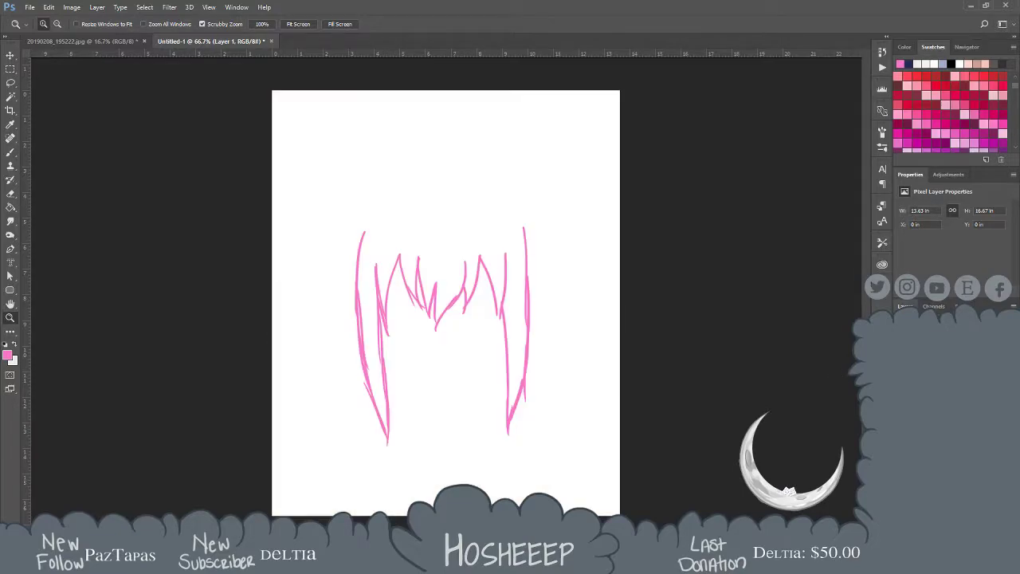
# Show the reference drawing again and make Layer 2 active with the Brush tool ready
pyautogui.hotkey('ctrl', ',')
pyautogui.hotkey('ctrl', ',')
pyautogui.hotkey('ctrl', ',')
pyautogui.hotkey('alt', ']')
pyautogui.press('b')
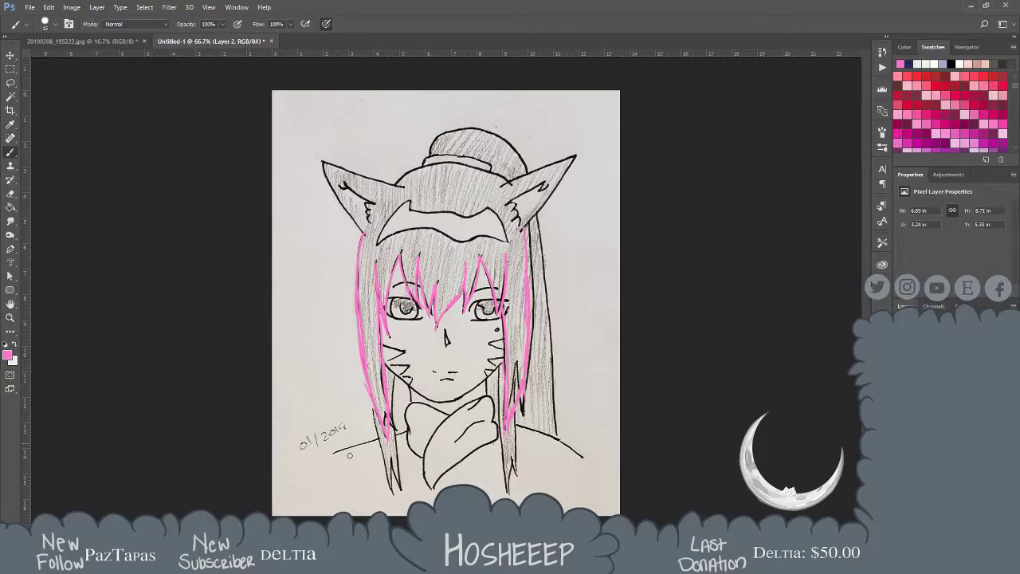
# Trace the lower ends of both long side hair locks with pink brush strokes on Layer 2
pyautogui.moveTo(374, 420); pyautogui.dragTo(379, 472)
pyautogui.hotkey('ctrl', 'z')
pyautogui.moveTo(372, 408); pyautogui.dragTo(384, 486)
pyautogui.moveTo(379, 440); pyautogui.dragTo(393, 506)
pyautogui.moveTo(400, 432)
pyautogui.mouseDown()
pyautogui.moveTo(394, 516)
pyautogui.moveTo(388, 487)
pyautogui.moveTo(391, 502)
pyautogui.moveTo(400, 476)
pyautogui.moveTo(394, 505)
pyautogui.mouseUp()
pyautogui.moveTo(495, 375); pyautogui.dragTo(507, 496)
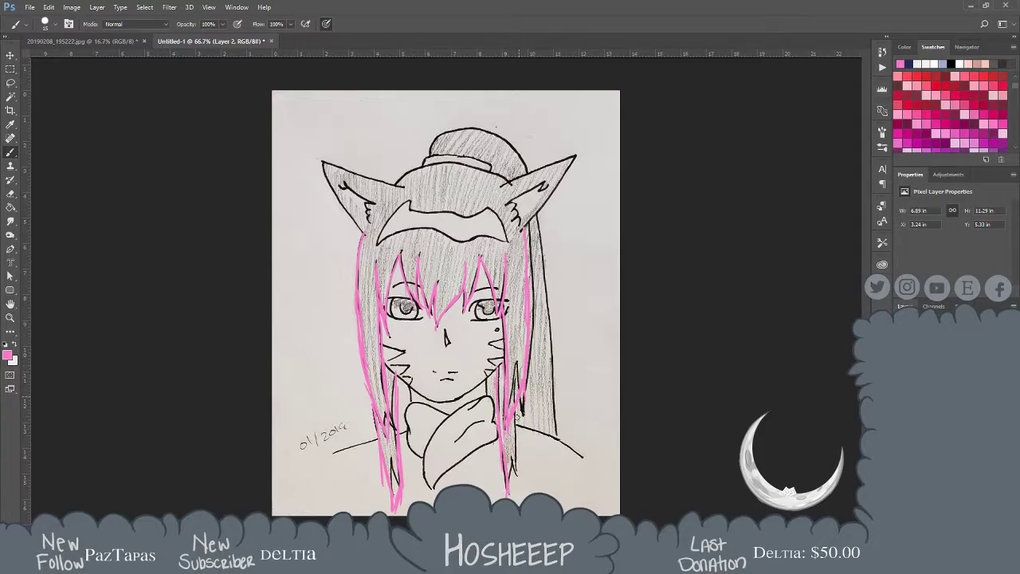
pyautogui.moveTo(517, 427); pyautogui.dragTo(511, 497)
# Trace both cat ears and the curve of the head between them in pink, redoing unsatisfactory strokes
pyautogui.moveTo(323, 162); pyautogui.dragTo(357, 234)
pyautogui.moveTo(325, 161); pyautogui.dragTo(365, 242)
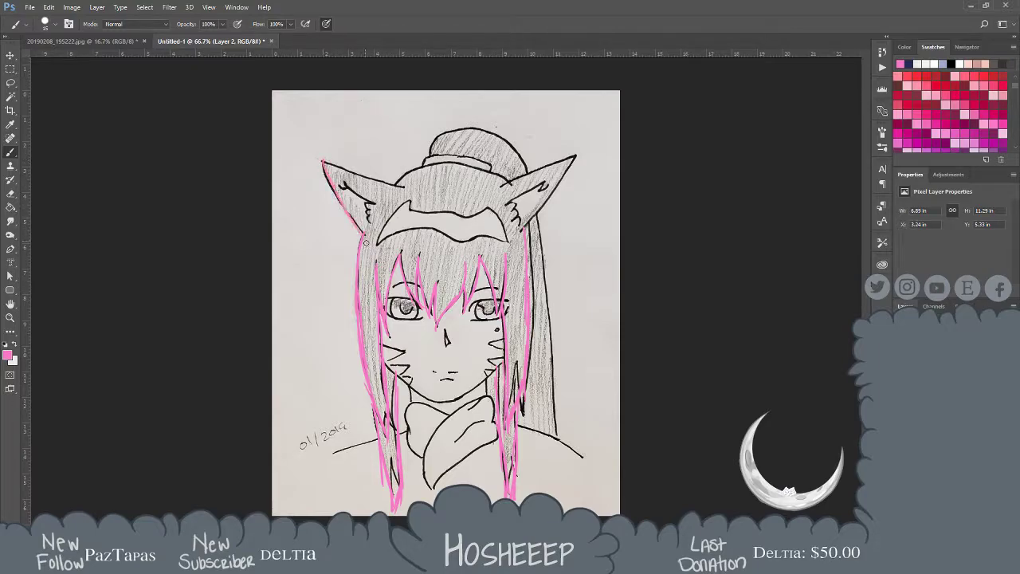
pyautogui.moveTo(325, 161)
pyautogui.mouseDown()
pyautogui.moveTo(371, 182)
pyautogui.moveTo(364, 168)
pyautogui.moveTo(397, 177)
pyautogui.mouseUp()
pyautogui.hotkey('ctrl', 'z')
pyautogui.hotkey('ctrl', 'z')
pyautogui.hotkey('ctrl', 'z')
pyautogui.moveTo(326, 161)
pyautogui.mouseDown()
pyautogui.moveTo(401, 184)
pyautogui.moveTo(348, 167)
pyautogui.moveTo(366, 188)
pyautogui.moveTo(337, 173)
pyautogui.moveTo(388, 201)
pyautogui.moveTo(422, 168)
pyautogui.moveTo(597, 162)
pyautogui.moveTo(497, 187)
pyautogui.moveTo(583, 169)
pyautogui.moveTo(543, 209)
pyautogui.mouseUp()
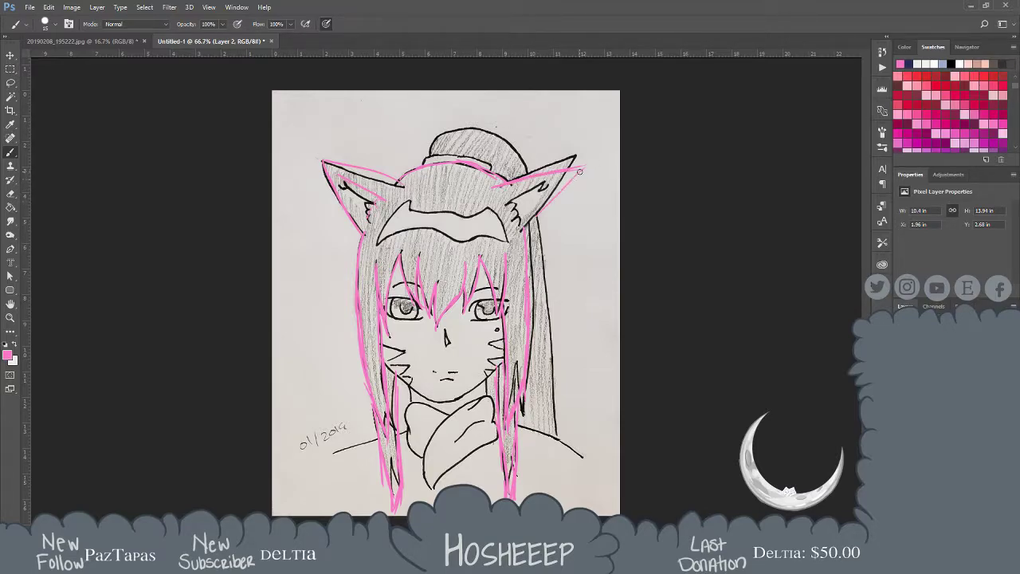
pyautogui.hotkey('ctrl', 'z')
pyautogui.moveTo(580, 169); pyautogui.dragTo(530, 232)
pyautogui.hotkey('ctrl', 'z')
pyautogui.moveTo(579, 169); pyautogui.dragTo(528, 232)
# Trace the hair bun with its band and the ponytail's outer edge in pink, and check the lines with the reference hidden
pyautogui.moveTo(422, 164)
pyautogui.mouseDown()
pyautogui.moveTo(470, 157)
pyautogui.moveTo(490, 165)
pyautogui.mouseUp()
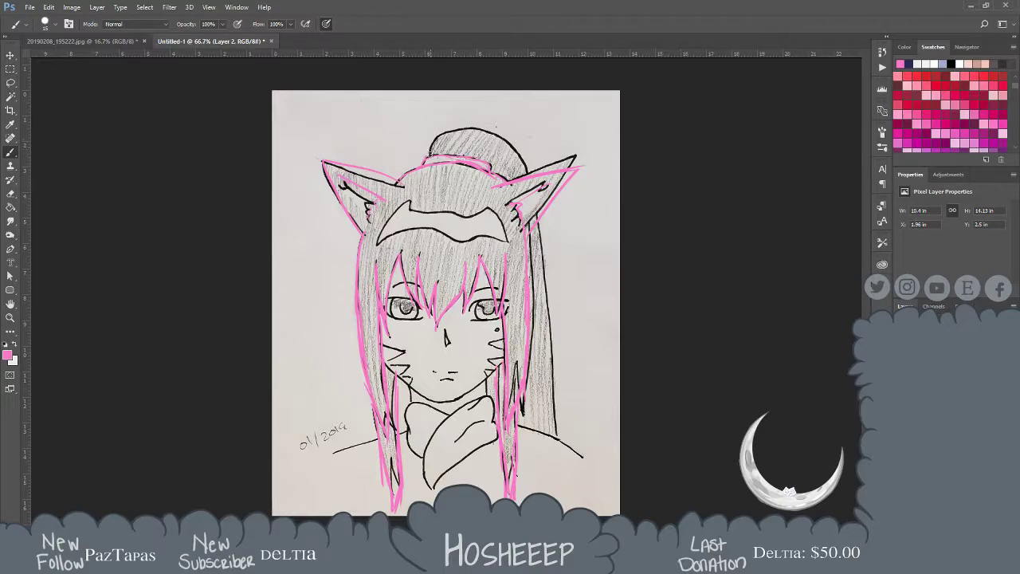
pyautogui.moveTo(430, 153)
pyautogui.mouseDown()
pyautogui.moveTo(454, 140)
pyautogui.moveTo(517, 158)
pyautogui.mouseUp()
pyautogui.moveTo(537, 238); pyautogui.dragTo(555, 440)
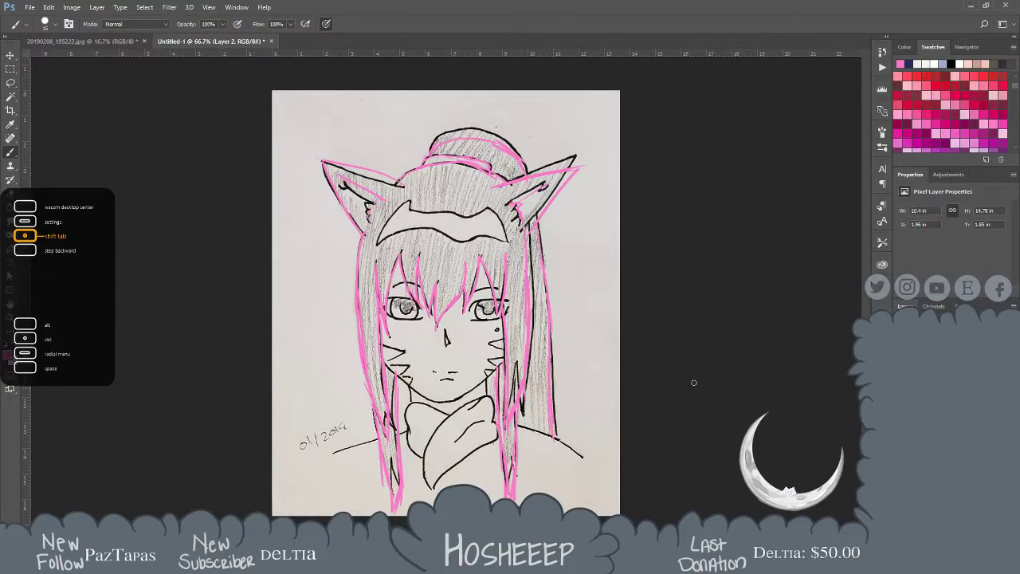
pyautogui.hotkey('ctrl', ',')
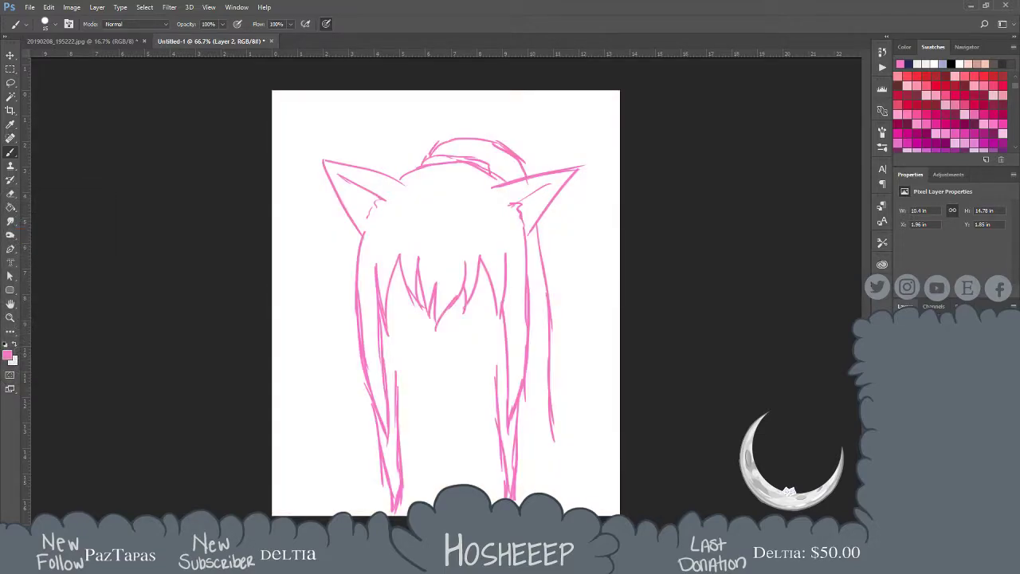
pyautogui.hotkey('ctrl', ',')
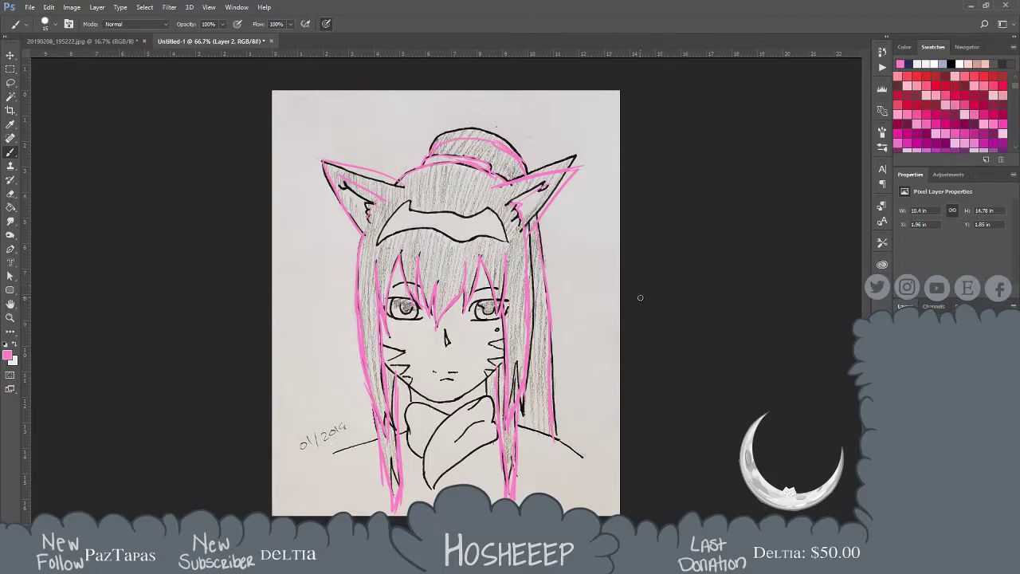
# Trace the jawline in pink from the cheek on the drawing's left side down to the chin
pyautogui.press('z')
pyautogui.click(443, 372)
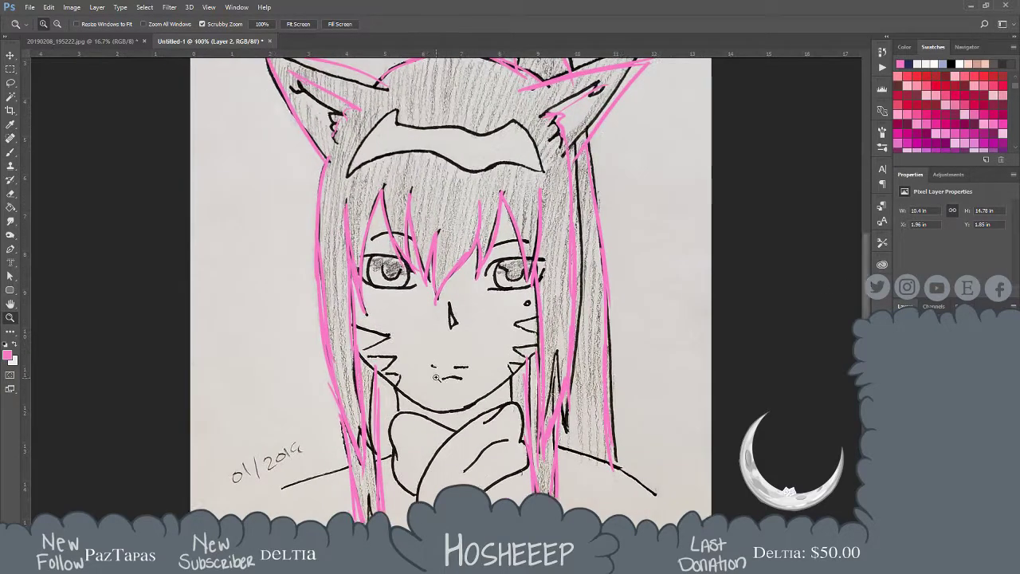
pyautogui.click(443, 372)
pyautogui.moveTo(443, 372); pyautogui.dragTo(454, 336)
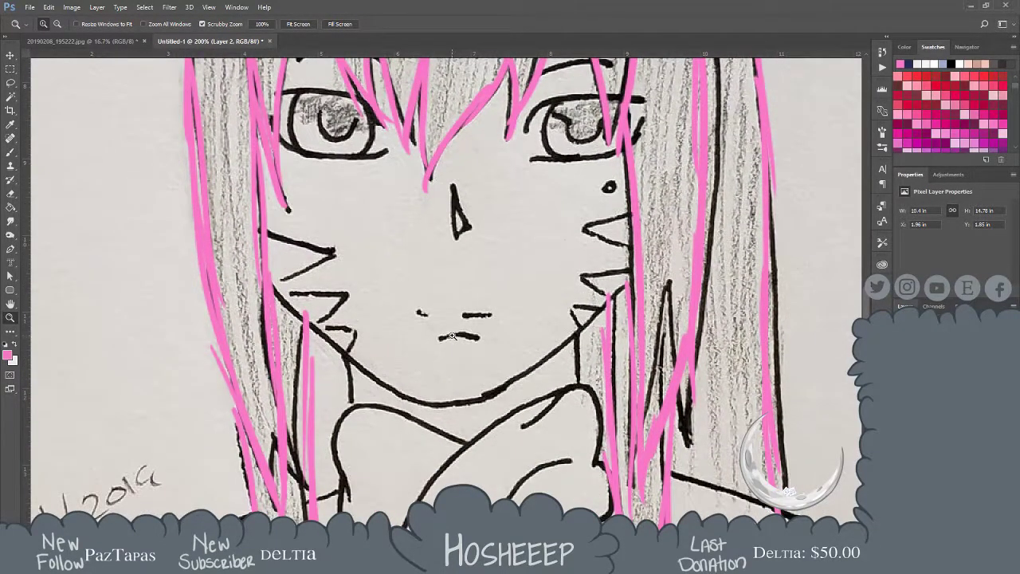
pyautogui.press('b')
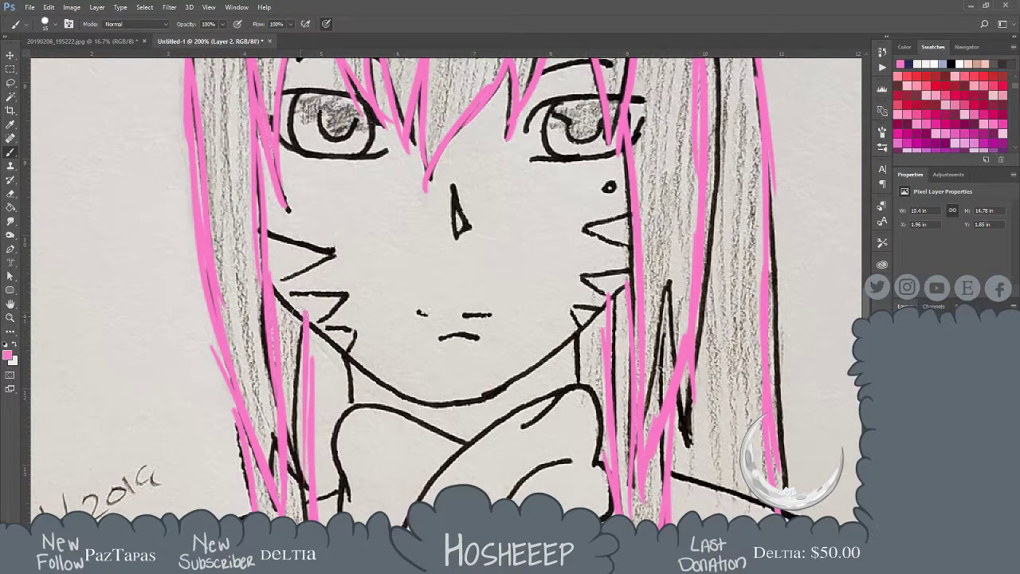
pyautogui.moveTo(270, 277)
pyautogui.mouseDown()
pyautogui.moveTo(364, 373)
pyautogui.moveTo(355, 360)
pyautogui.moveTo(420, 394)
pyautogui.moveTo(396, 386)
pyautogui.moveTo(506, 392)
pyautogui.mouseUp()
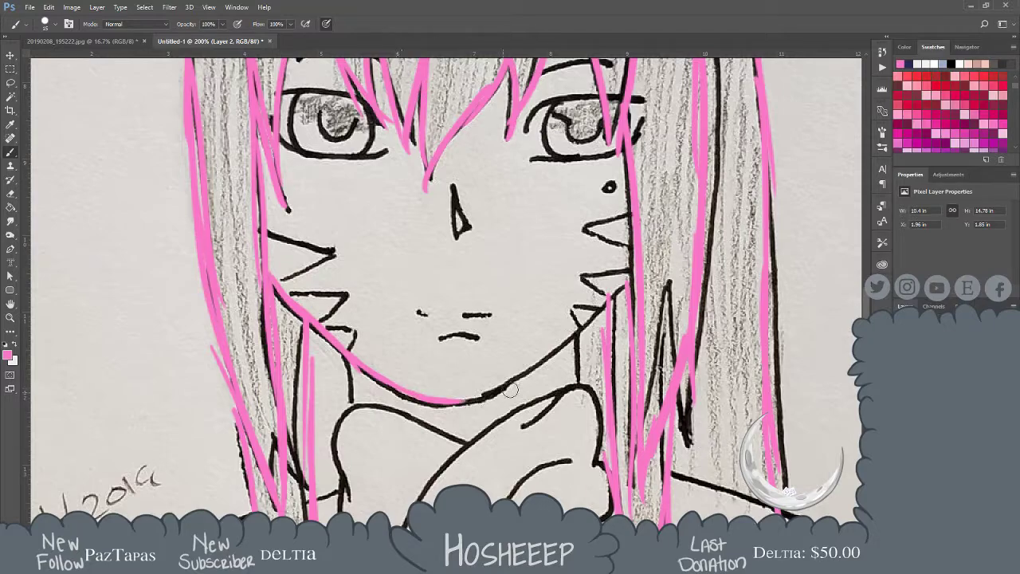
# Trace the cheek and jawline on the drawing's right side down to the chin, and check the face outline with the reference hidden
pyautogui.moveTo(631, 270); pyautogui.dragTo(606, 298)
pyautogui.moveTo(630, 217); pyautogui.dragTo(623, 268)
pyautogui.hotkey('ctrl', 'z')
pyautogui.hotkey('ctrl', 'alt', 'z')
pyautogui.moveTo(626, 191)
pyautogui.mouseDown()
pyautogui.moveTo(629, 267)
pyautogui.moveTo(584, 333)
pyautogui.mouseUp()
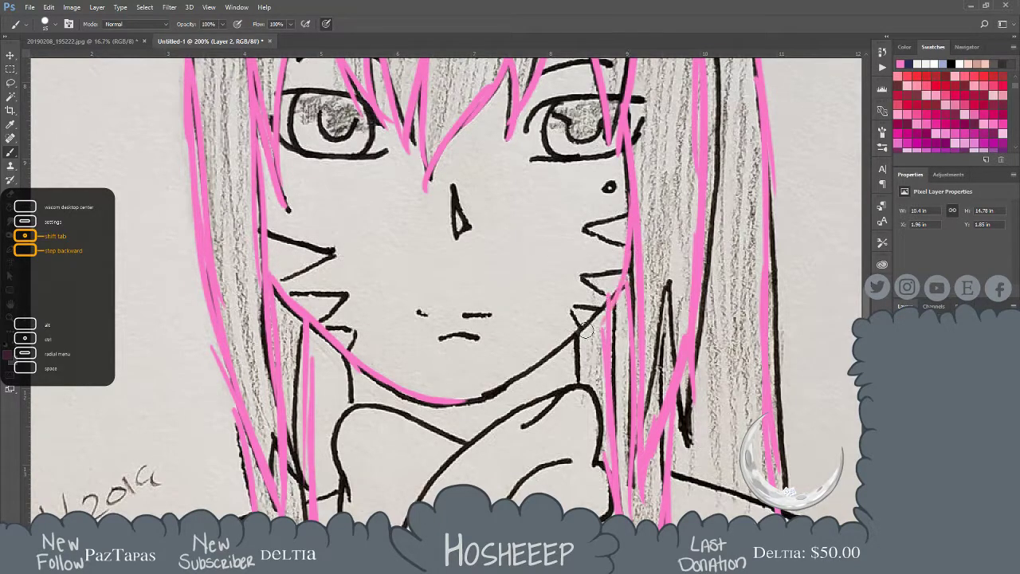
pyautogui.moveTo(618, 292)
pyautogui.mouseDown()
pyautogui.moveTo(519, 379)
pyautogui.moveTo(451, 401)
pyautogui.mouseUp()
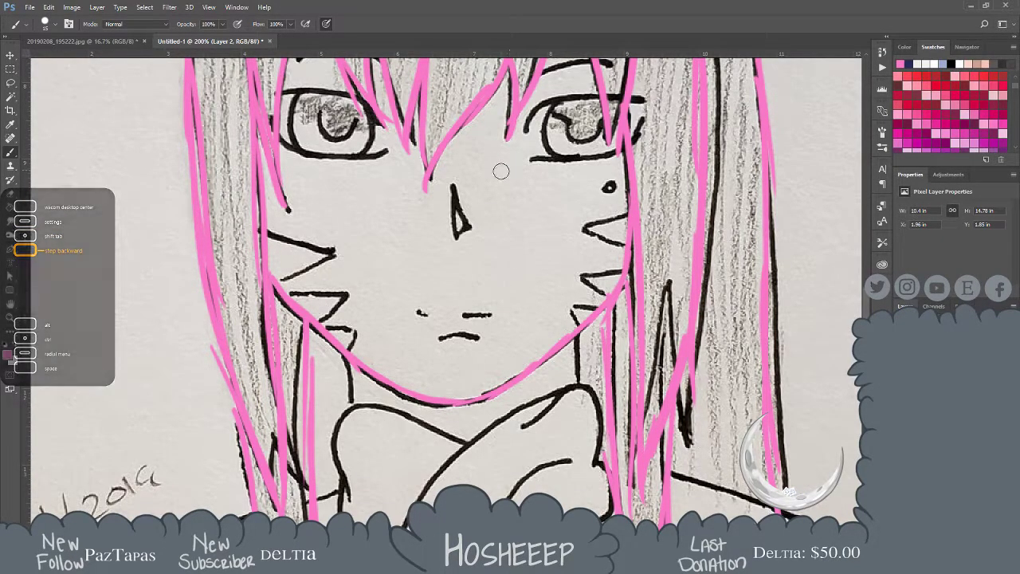
pyautogui.click(903, 390)
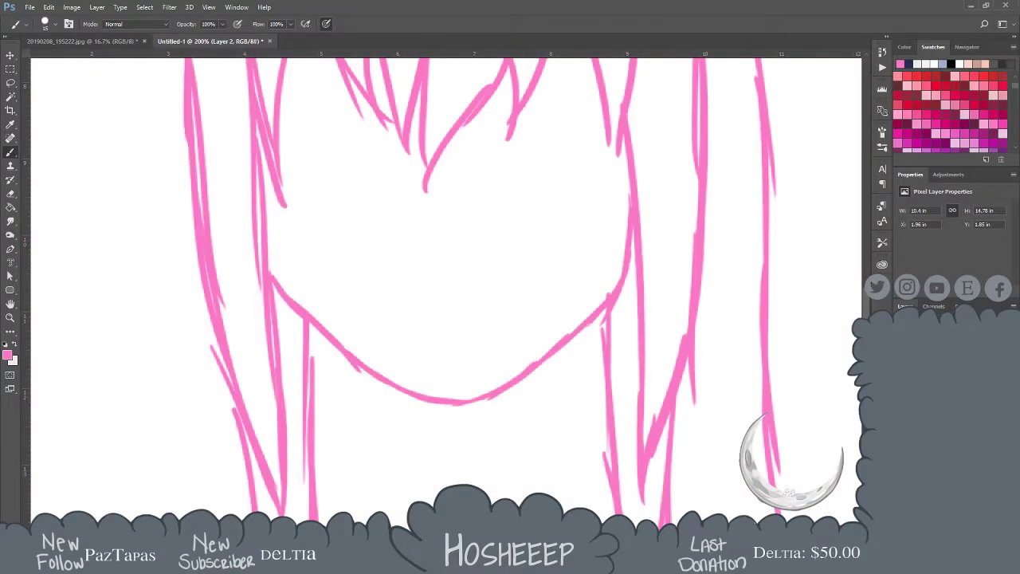
pyautogui.hotkey('ctrl', ',')
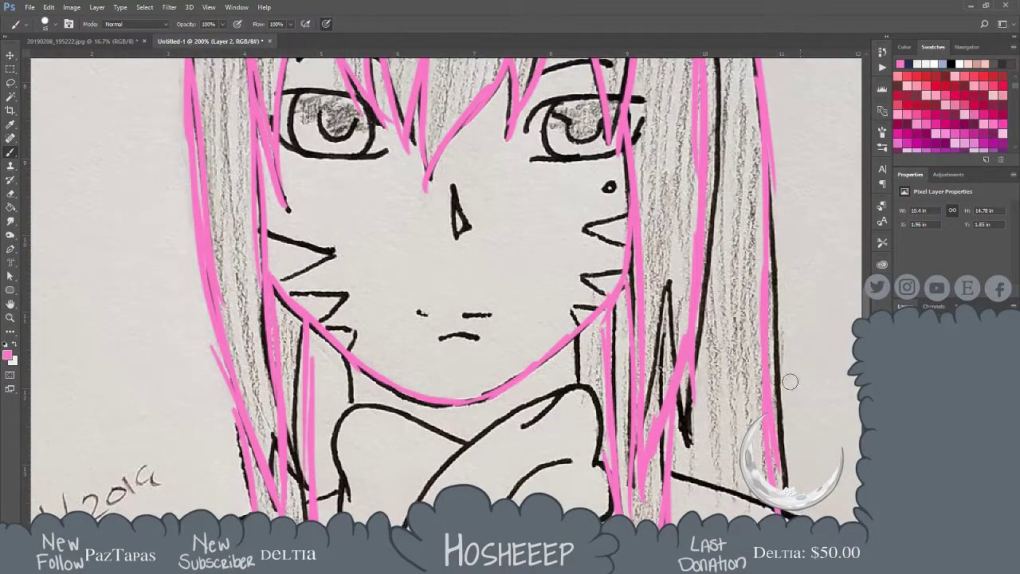
# Trace the curved brow line above each eye in pink
pyautogui.moveTo(526, 346)
pyautogui.mouseDown()
pyautogui.moveTo(549, 435)
pyautogui.moveTo(601, 476)
pyautogui.mouseUp()
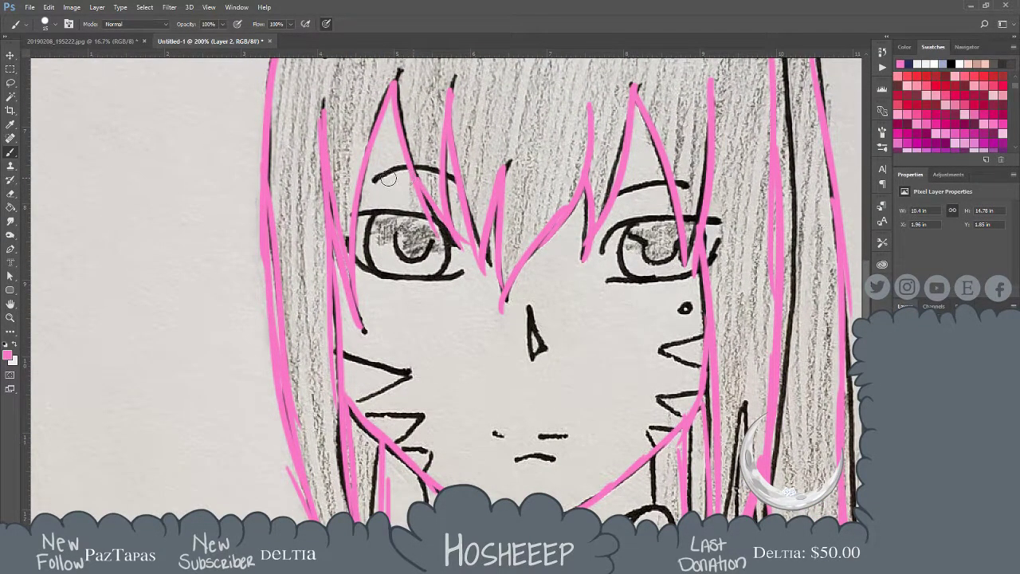
pyautogui.moveTo(376, 179)
pyautogui.mouseDown()
pyautogui.moveTo(464, 193)
pyautogui.moveTo(367, 188)
pyautogui.mouseUp()
pyautogui.hotkey('ctrl', 'z')
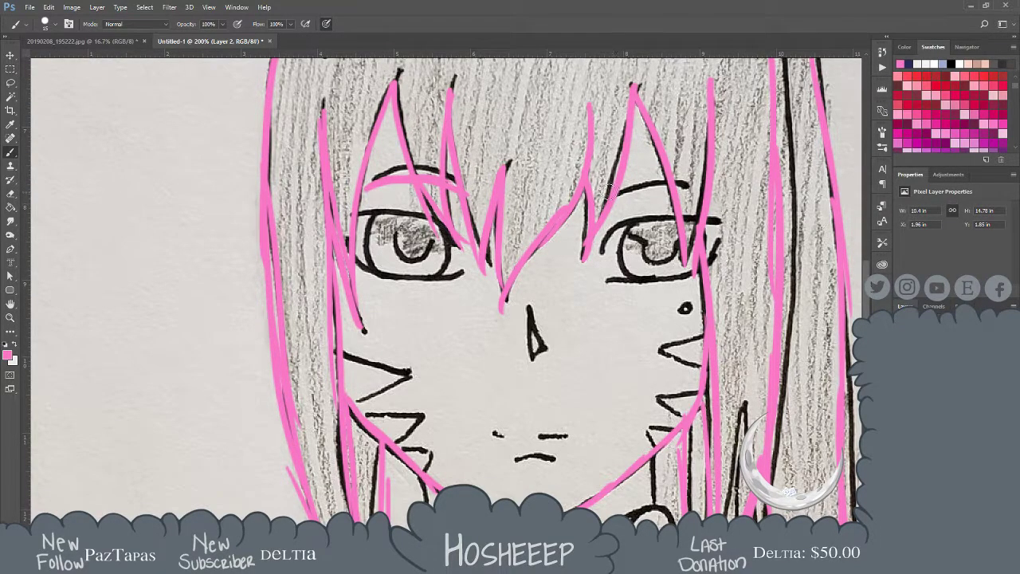
pyautogui.moveTo(601, 191); pyautogui.dragTo(689, 176)
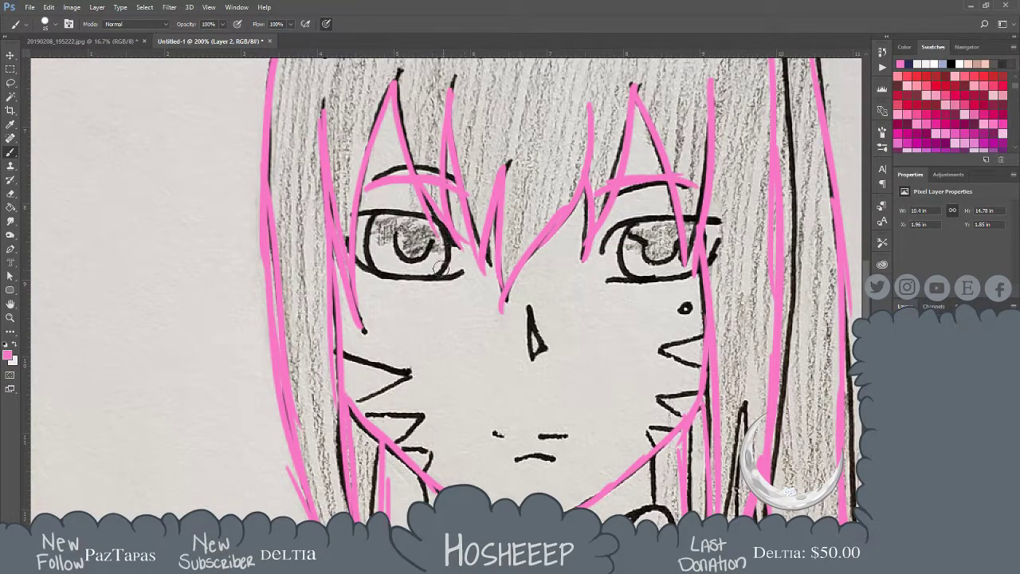
# Trace the upper and lower outlines of both eyes in pink, and check them with the reference hidden
pyautogui.moveTo(451, 229)
pyautogui.mouseDown()
pyautogui.moveTo(407, 210)
pyautogui.moveTo(356, 220)
pyautogui.mouseUp()
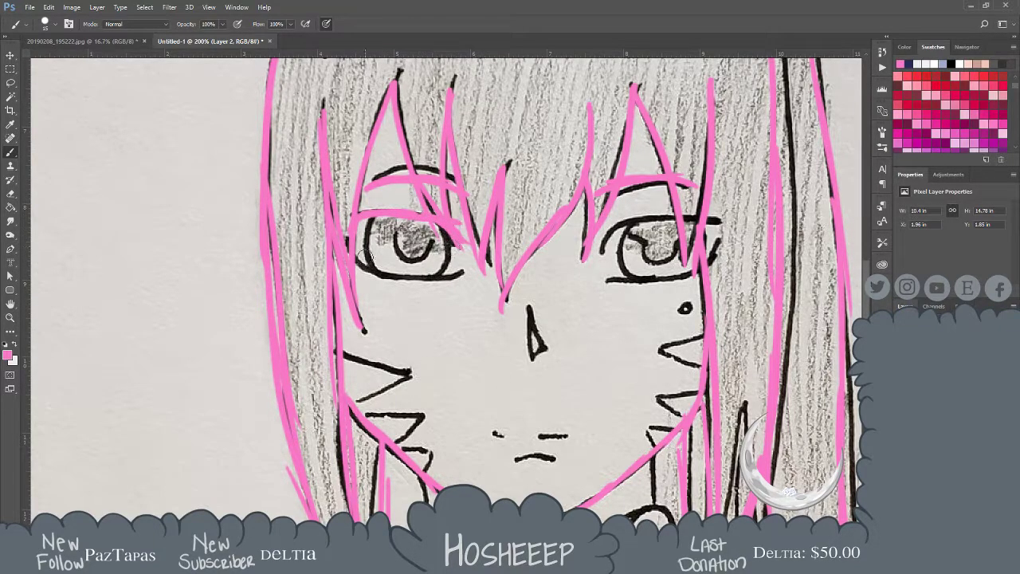
pyautogui.moveTo(351, 247)
pyautogui.mouseDown()
pyautogui.moveTo(380, 267)
pyautogui.moveTo(366, 269)
pyautogui.moveTo(433, 279)
pyautogui.moveTo(407, 273)
pyautogui.moveTo(465, 260)
pyautogui.moveTo(360, 275)
pyautogui.mouseUp()
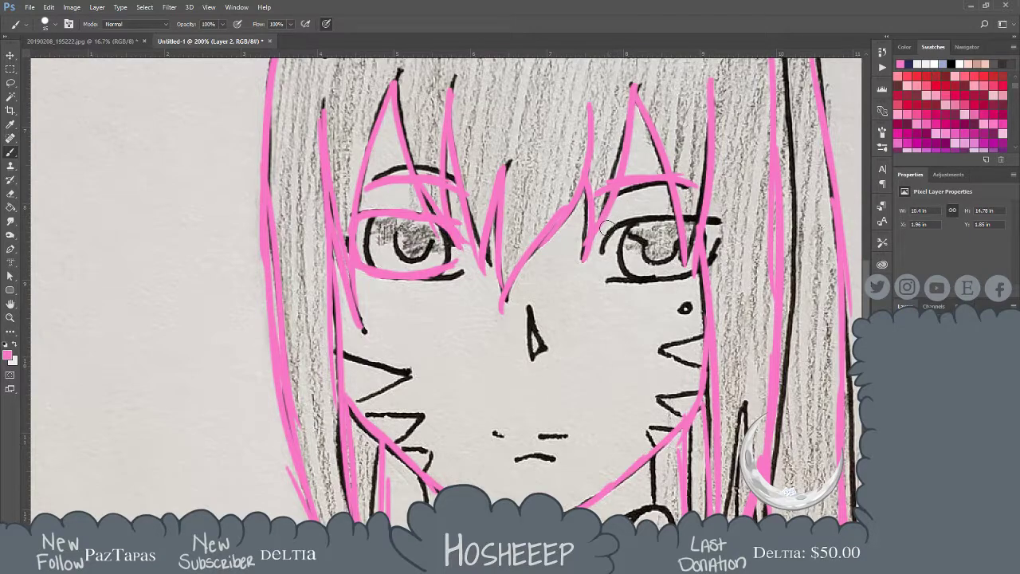
pyautogui.moveTo(601, 239); pyautogui.dragTo(635, 212)
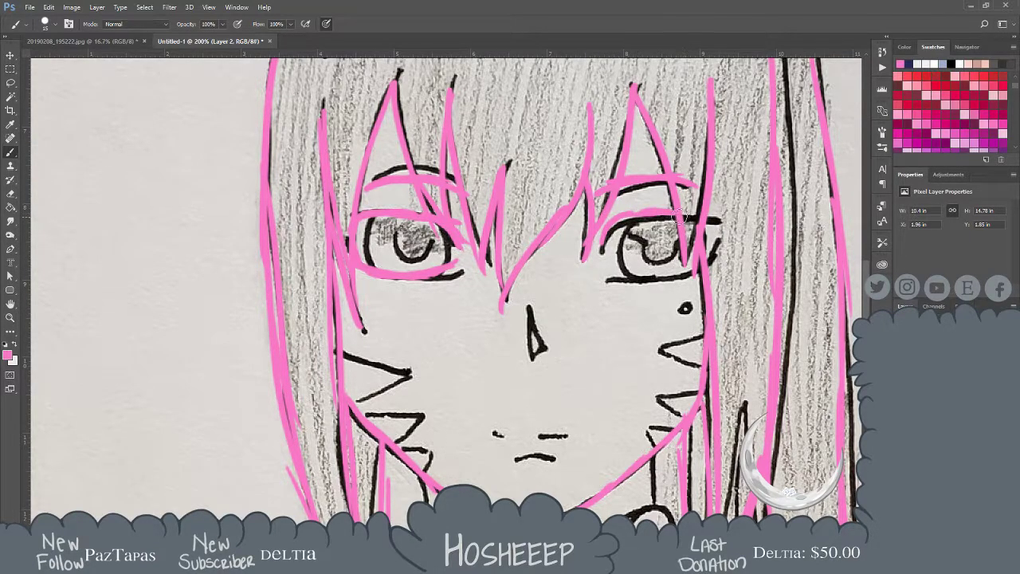
pyautogui.moveTo(602, 236)
pyautogui.mouseDown()
pyautogui.moveTo(663, 213)
pyautogui.moveTo(715, 221)
pyautogui.moveTo(696, 253)
pyautogui.moveTo(711, 243)
pyautogui.moveTo(667, 279)
pyautogui.moveTo(692, 268)
pyautogui.moveTo(612, 278)
pyautogui.mouseUp()
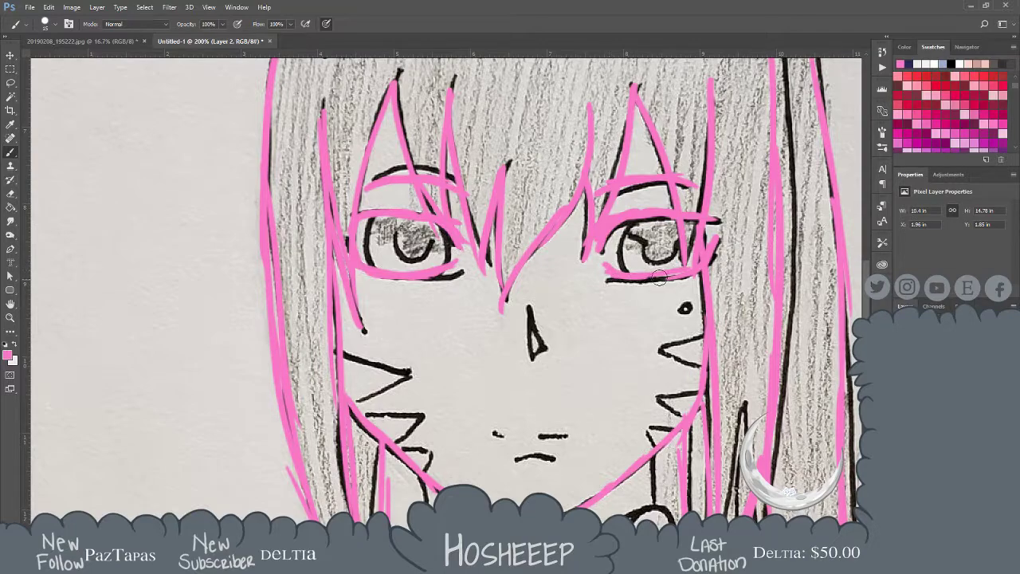
pyautogui.hotkey('ctrl', ',')
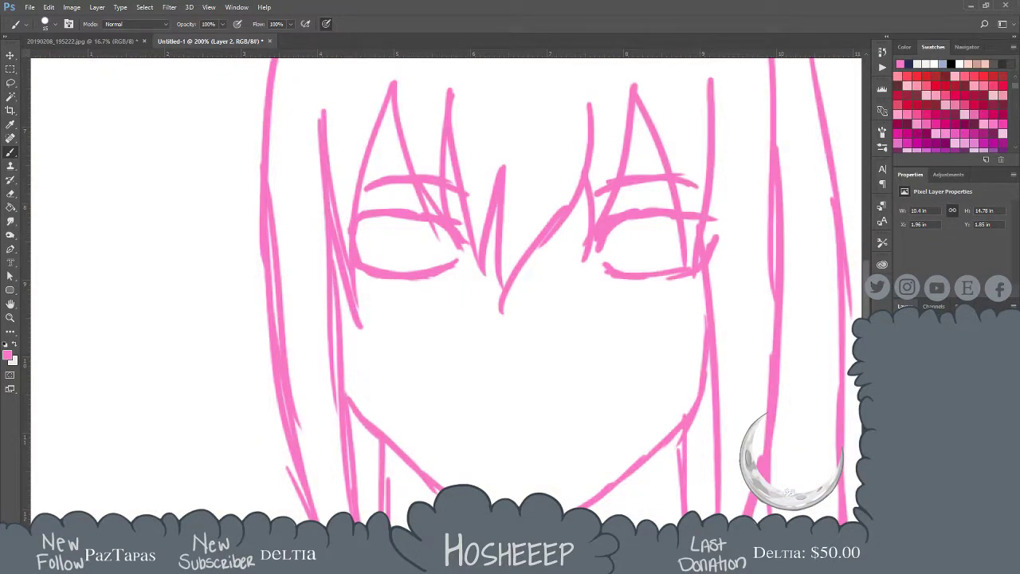
pyautogui.hotkey('ctrl', ',')
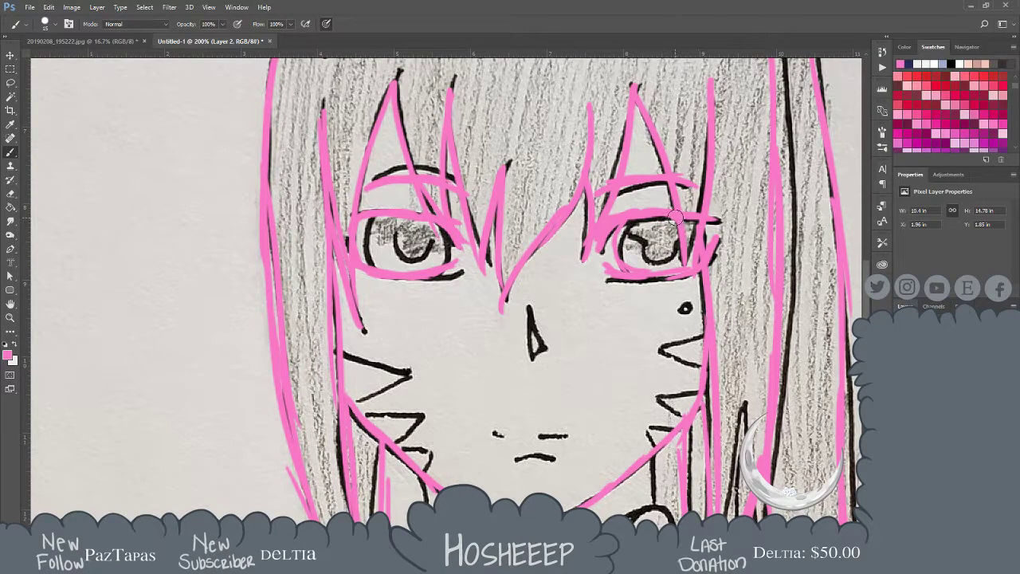
# Trace the irises and pupils of both eyes and the small triangular nose in pink
pyautogui.moveTo(642, 240)
pyautogui.mouseDown()
pyautogui.moveTo(666, 239)
pyautogui.moveTo(656, 250)
pyautogui.moveTo(647, 233)
pyautogui.moveTo(639, 245)
pyautogui.moveTo(676, 252)
pyautogui.moveTo(671, 235)
pyautogui.moveTo(644, 242)
pyautogui.mouseUp()
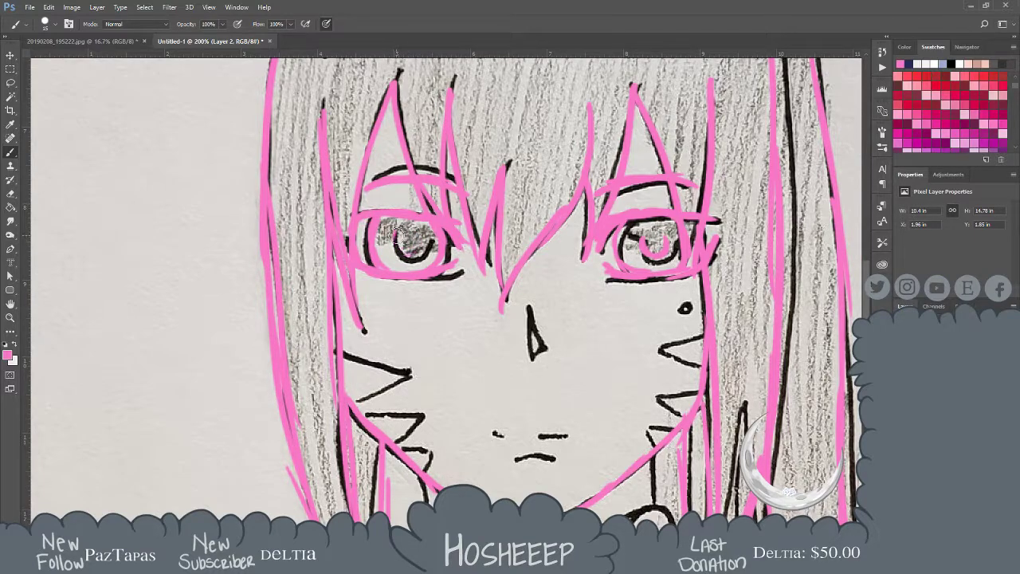
pyautogui.moveTo(399, 243)
pyautogui.mouseDown()
pyautogui.moveTo(416, 231)
pyautogui.moveTo(401, 246)
pyautogui.mouseUp()
pyautogui.moveTo(533, 311); pyautogui.dragTo(538, 354)
# Trace the beauty mark under the eye and the pointed whisker marks on both cheeks in pink
pyautogui.moveTo(682, 307)
pyautogui.mouseDown()
pyautogui.moveTo(717, 340)
pyautogui.moveTo(701, 329)
pyautogui.moveTo(668, 343)
pyautogui.moveTo(709, 362)
pyautogui.moveTo(693, 362)
pyautogui.moveTo(708, 332)
pyautogui.moveTo(654, 348)
pyautogui.moveTo(709, 371)
pyautogui.moveTo(650, 392)
pyautogui.moveTo(697, 416)
pyautogui.moveTo(647, 428)
pyautogui.mouseUp()
pyautogui.hotkey('ctrl', 'z')
pyautogui.hotkey('ctrl', 'alt', 'z')
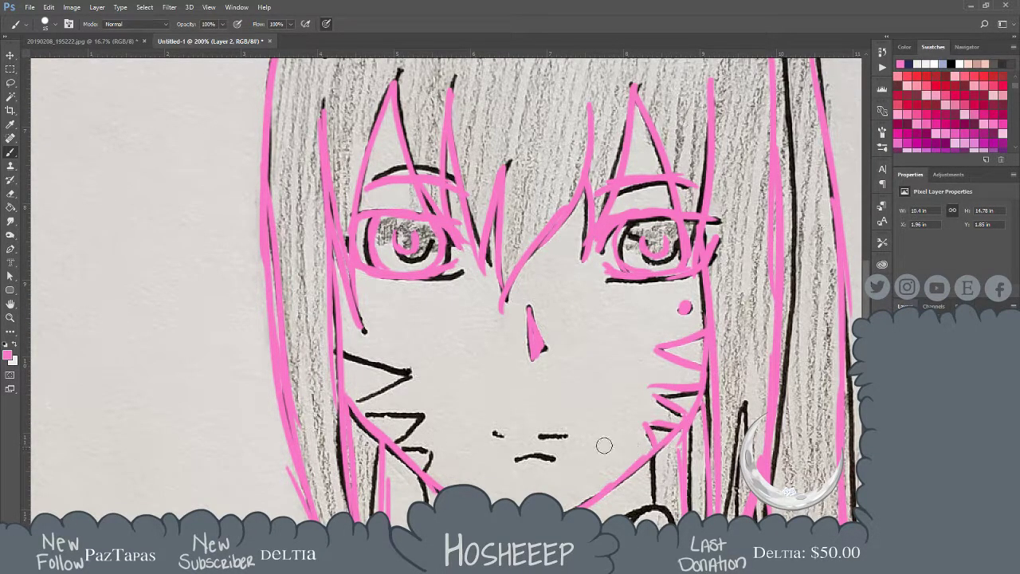
pyautogui.moveTo(344, 354); pyautogui.dragTo(419, 372)
pyautogui.moveTo(419, 372)
pyautogui.mouseDown()
pyautogui.moveTo(357, 398)
pyautogui.moveTo(430, 403)
pyautogui.moveTo(360, 408)
pyautogui.moveTo(424, 416)
pyautogui.moveTo(392, 443)
pyautogui.moveTo(431, 448)
pyautogui.moveTo(423, 479)
pyautogui.mouseUp()
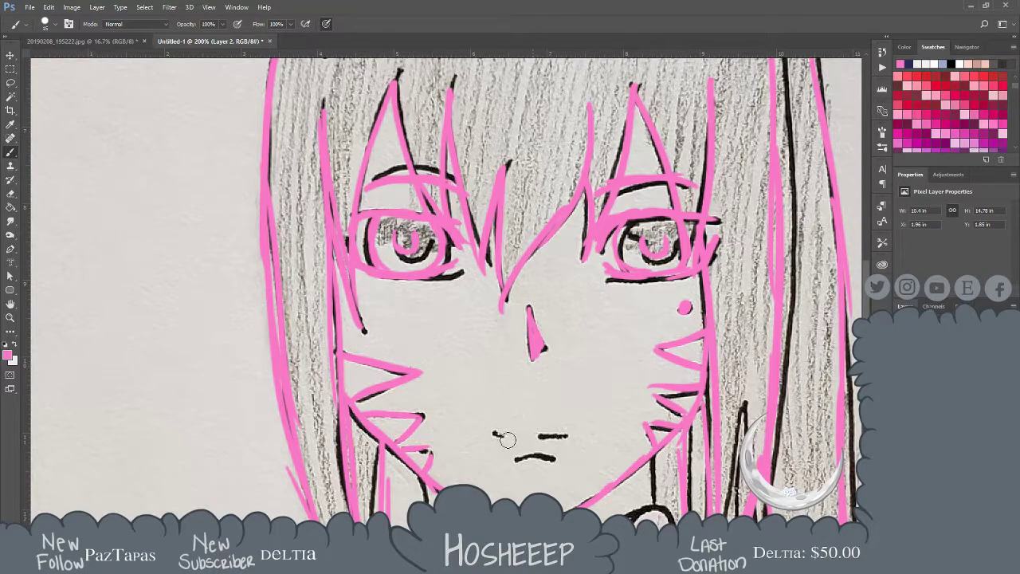
# Trace the mouth and lower lip lines in pink, and check the face with the reference hidden
pyautogui.moveTo(494, 433); pyautogui.dragTo(580, 428)
pyautogui.hotkey('ctrl', 'z')
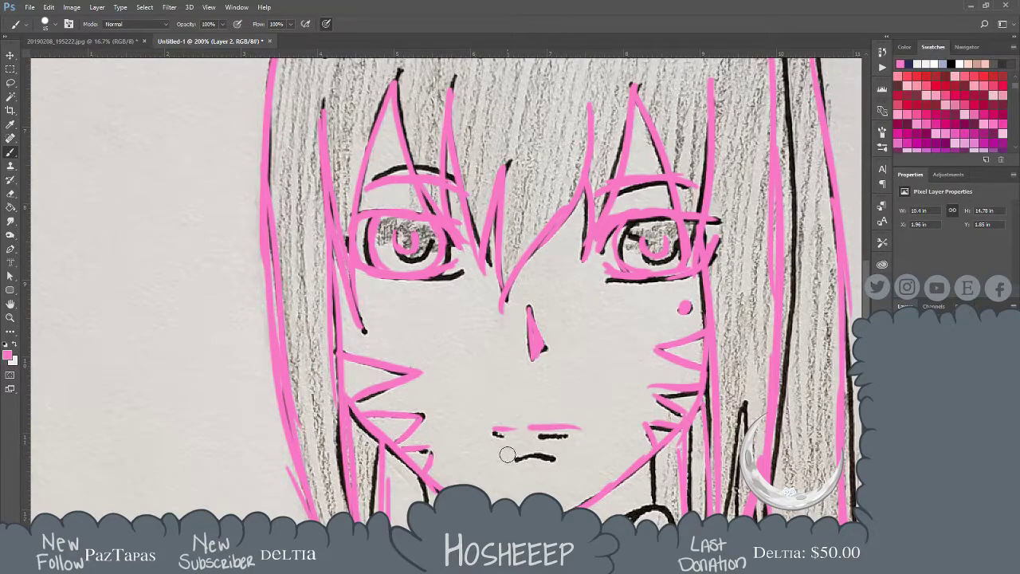
pyautogui.moveTo(510, 454)
pyautogui.mouseDown()
pyautogui.moveTo(559, 451)
pyautogui.moveTo(560, 462)
pyautogui.mouseUp()
pyautogui.hotkey('ctrl', 'z')
pyautogui.hotkey('ctrl', 'z')
pyautogui.hotkey('ctrl', ',')
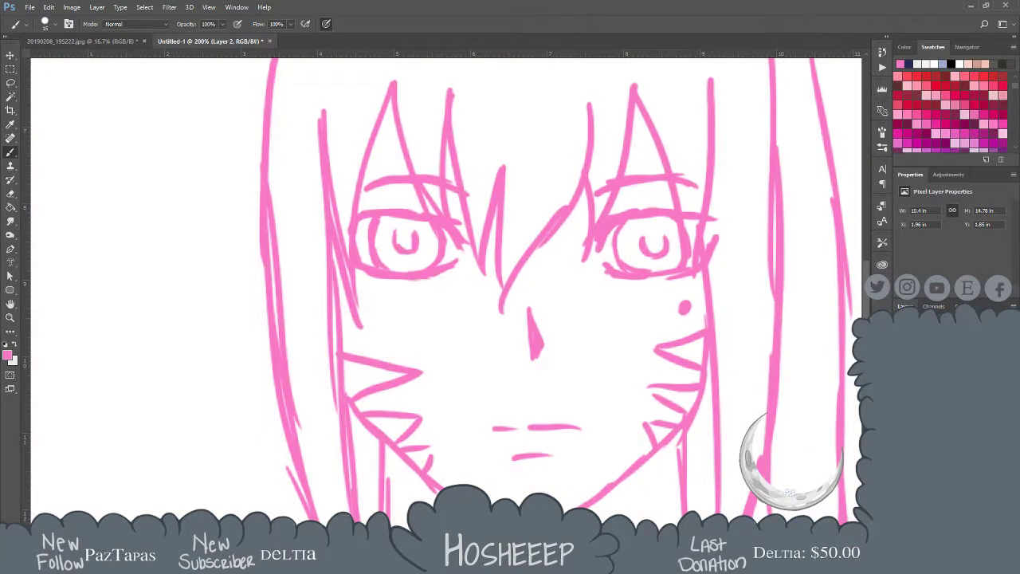
pyautogui.hotkey('ctrl', ',')
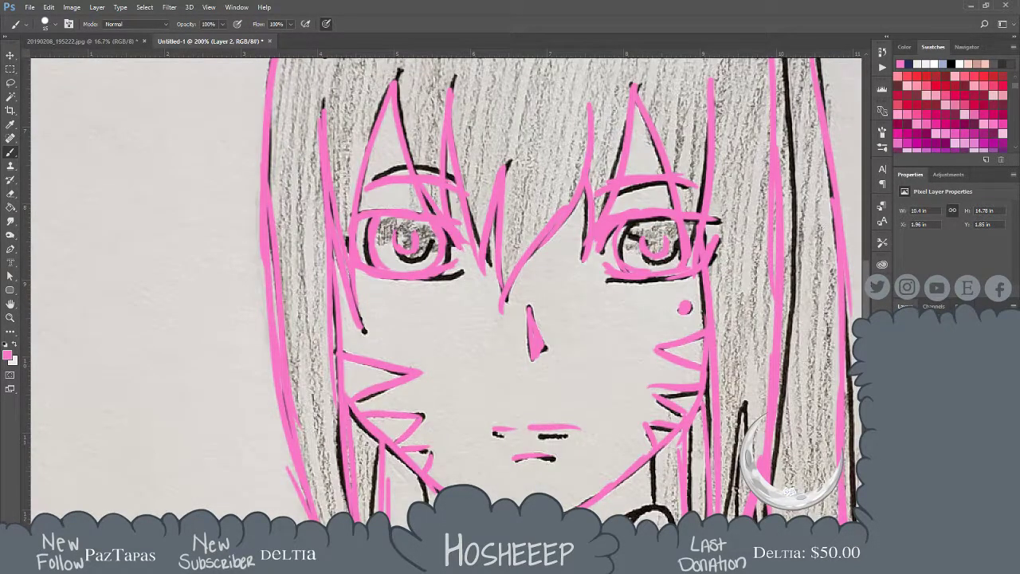
# Trace both sides of the neck in pink from the jaw down to the scarf, redoing the first side until it fits
pyautogui.moveTo(522, 391); pyautogui.dragTo(532, 233)
pyautogui.moveTo(436, 318); pyautogui.dragTo(428, 417)
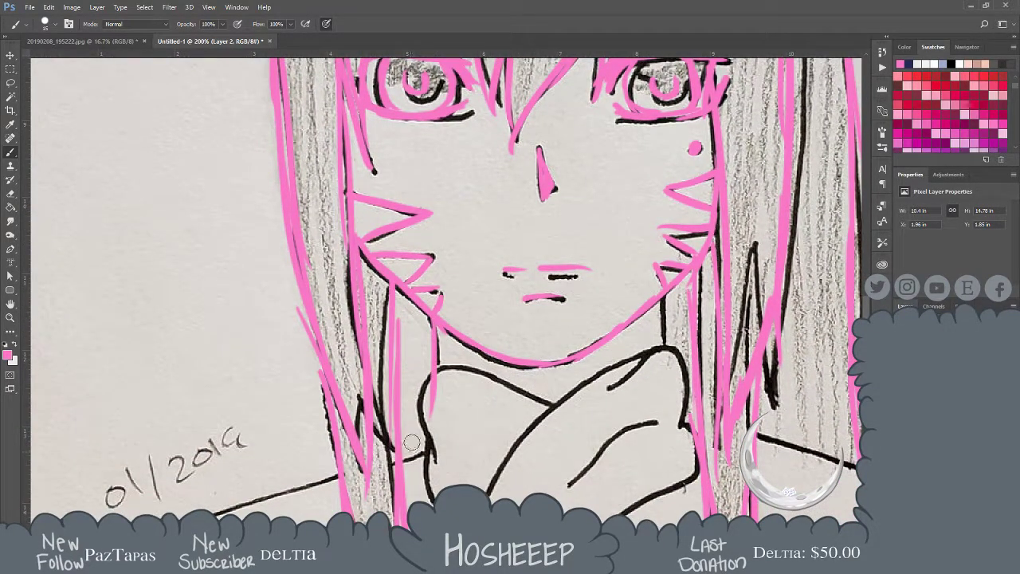
pyautogui.hotkey('ctrl', 'z')
pyautogui.moveTo(436, 327); pyautogui.dragTo(446, 427)
pyautogui.hotkey('ctrl', 'z')
pyautogui.moveTo(432, 314); pyautogui.dragTo(440, 436)
pyautogui.moveTo(441, 396); pyautogui.dragTo(437, 442)
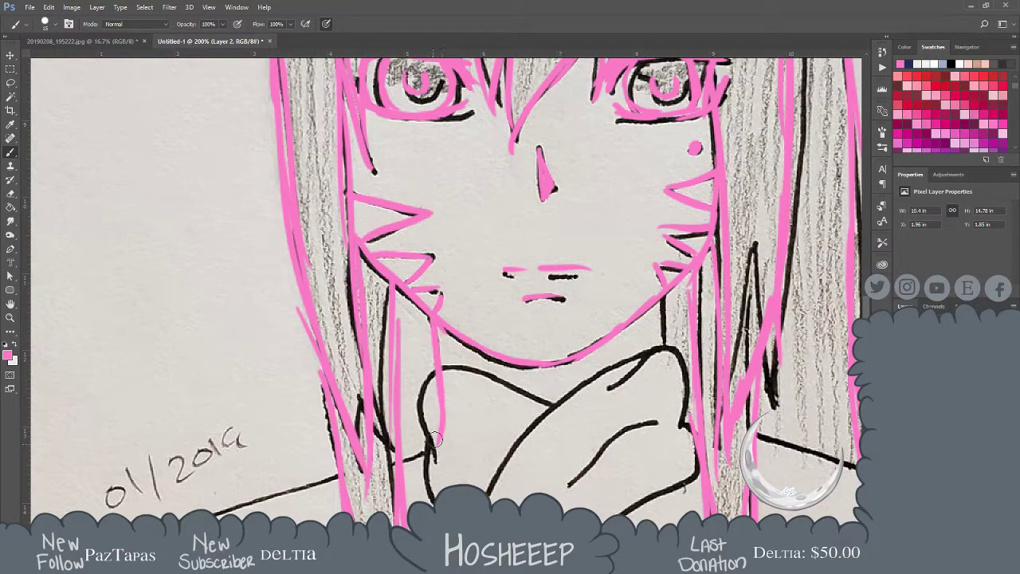
pyautogui.moveTo(654, 307)
pyautogui.mouseDown()
pyautogui.moveTo(679, 418)
pyautogui.moveTo(690, 422)
pyautogui.mouseUp()
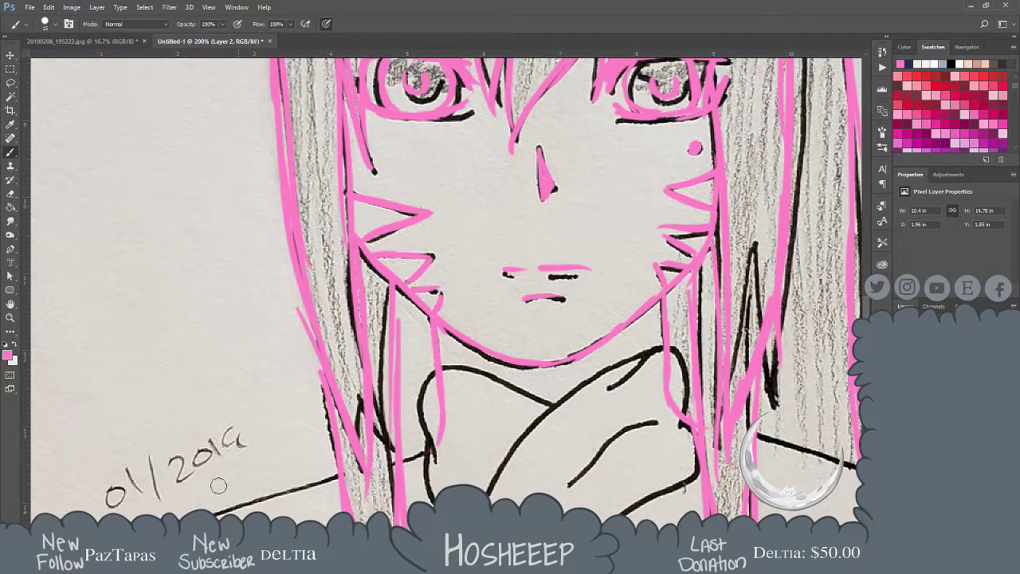
# Switch to File Explorer and open the FFXIV folder inside ReShade Screenshots on the SUPER SHEEP (F:) drive
pyautogui.press('super+e')
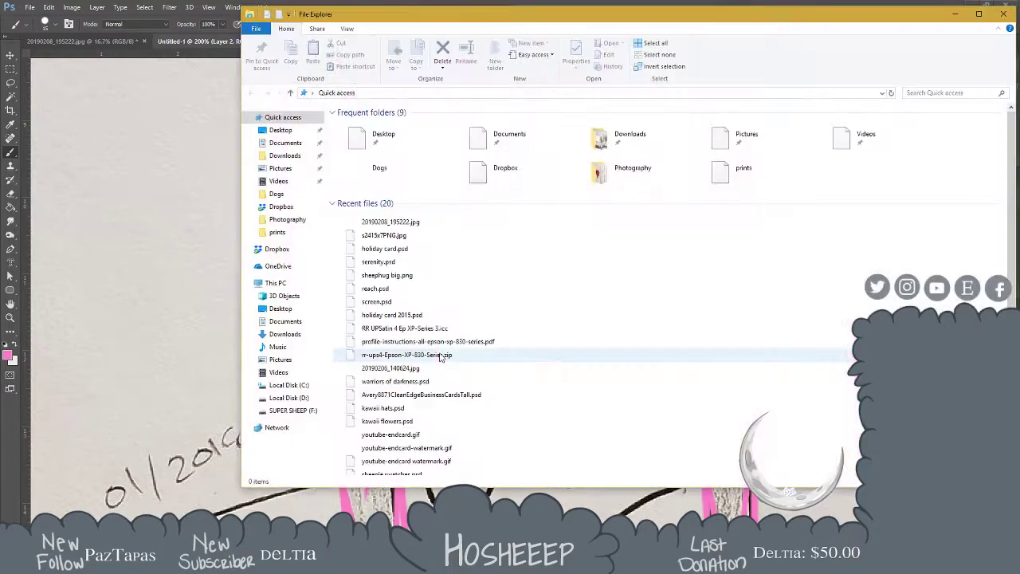
pyautogui.click(293, 411)
pyautogui.doubleClick(396, 215)
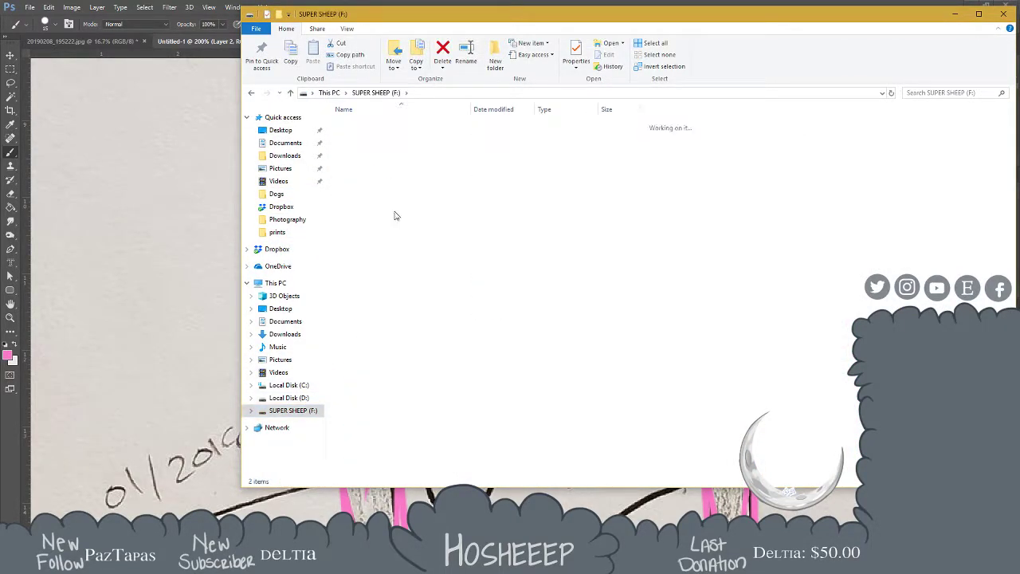
pyautogui.doubleClick(387, 126)
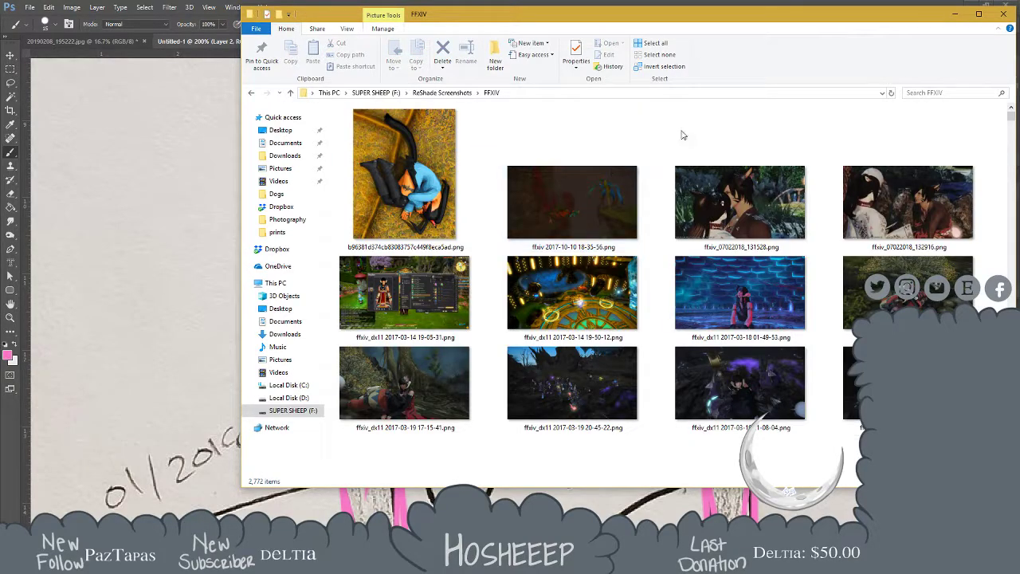
# Skim the start and end of the FFXIV screenshot folder for pictures of the character
pyautogui.scroll(-1, 777, 230)
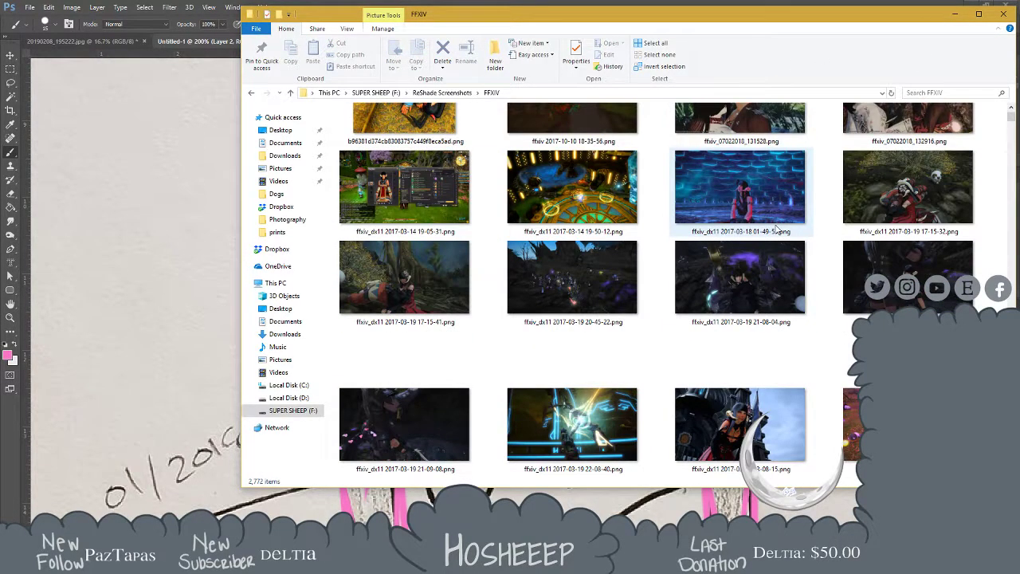
pyautogui.click(777, 229)
pyautogui.press('End')
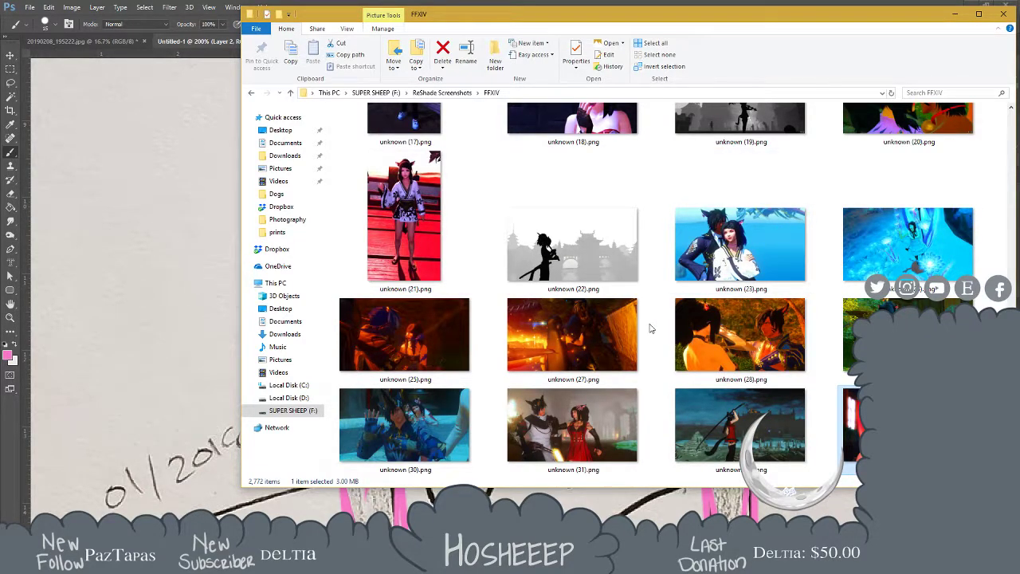
pyautogui.scroll(2, 649, 328)
pyautogui.scroll(1, 650, 328)
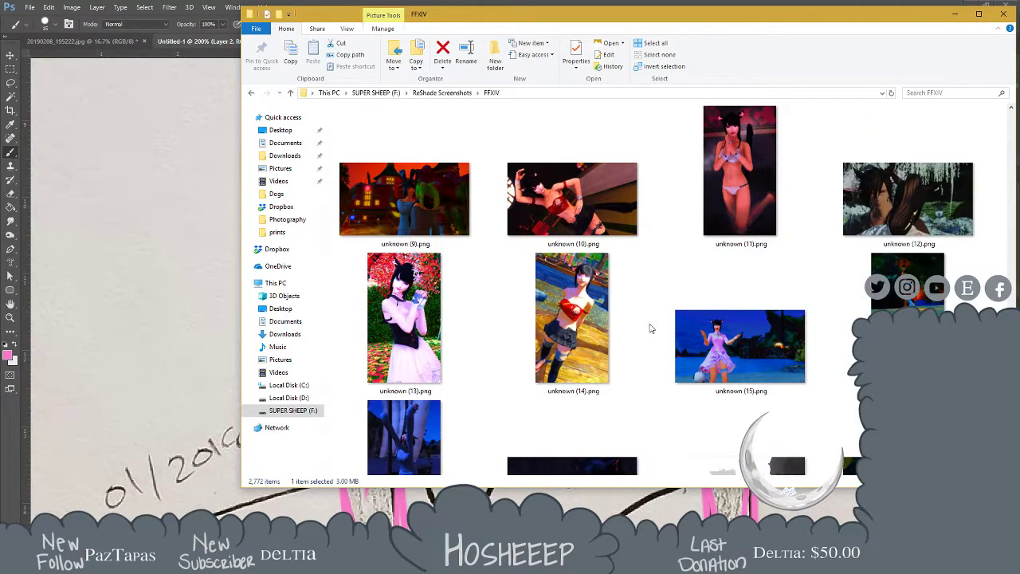
pyautogui.press('Home')
pyautogui.scroll(-10, 650, 328)
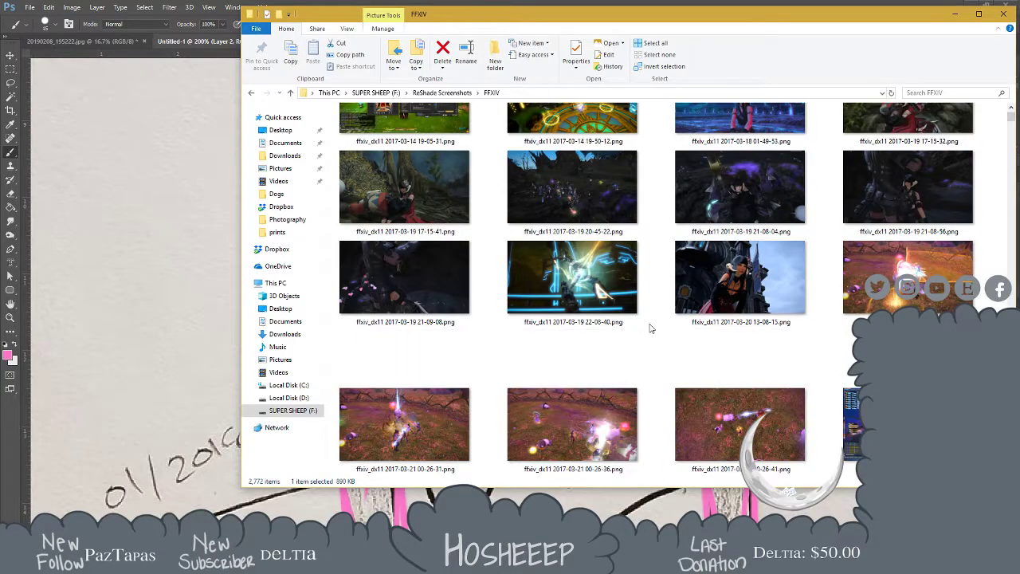
# Look through the FFXIV screenshots from March 21 to April 23, 2017 for a usable character reference
pyautogui.scroll(-2, 649, 328)
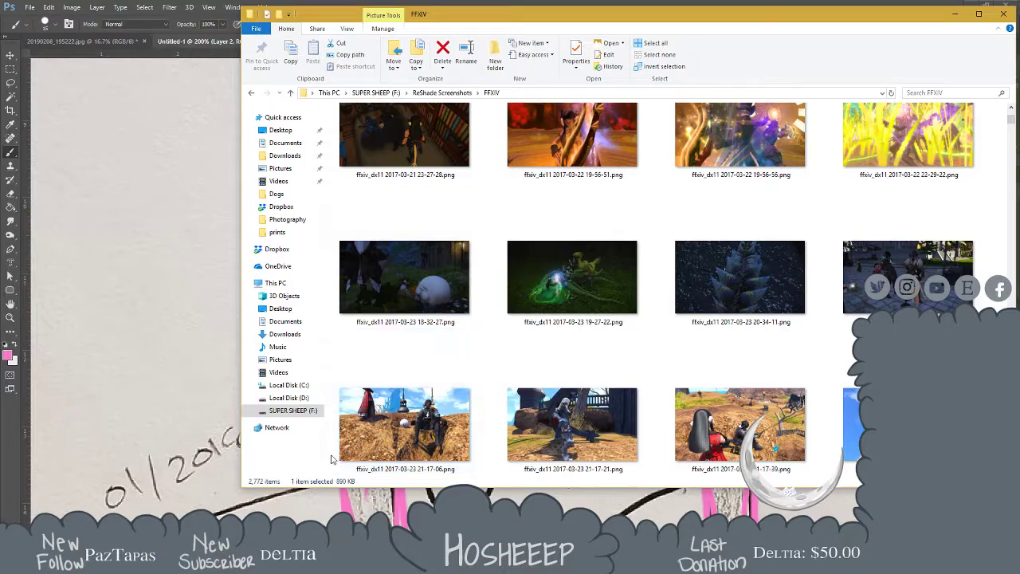
pyautogui.scroll(-3, 332, 459)
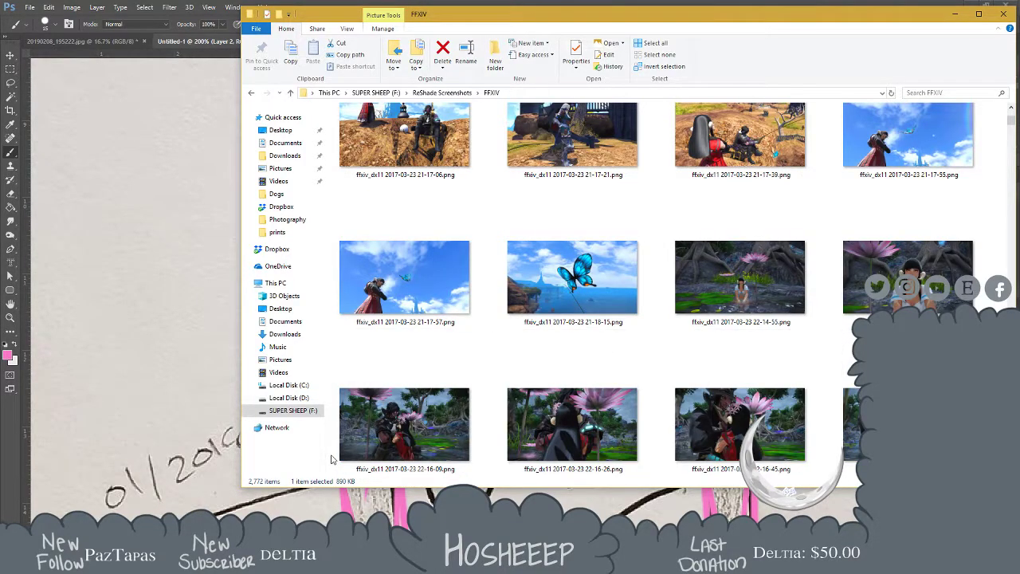
pyautogui.scroll(-1, 331, 458)
pyautogui.scroll(3, 332, 458)
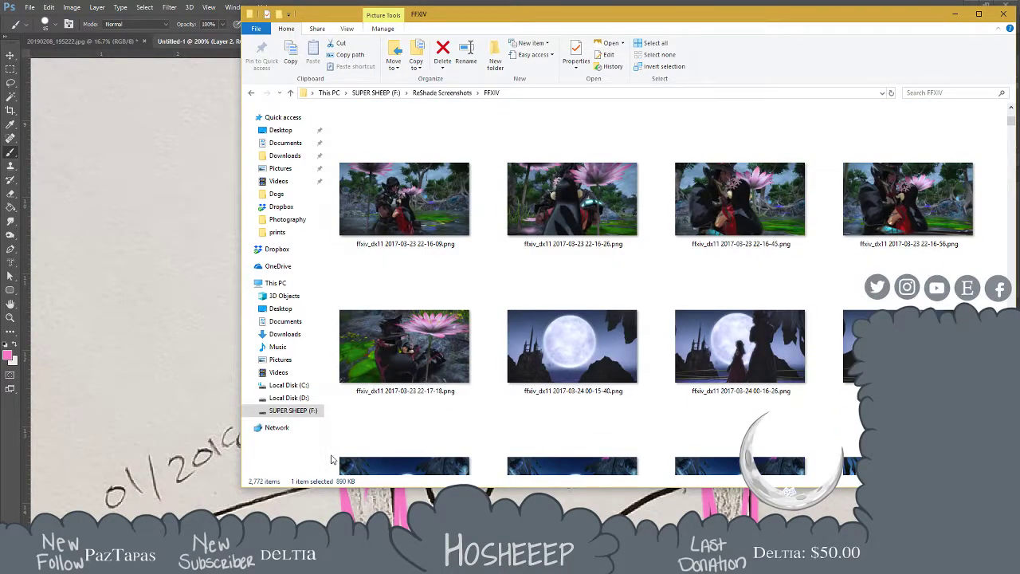
pyautogui.scroll(-4, 331, 458)
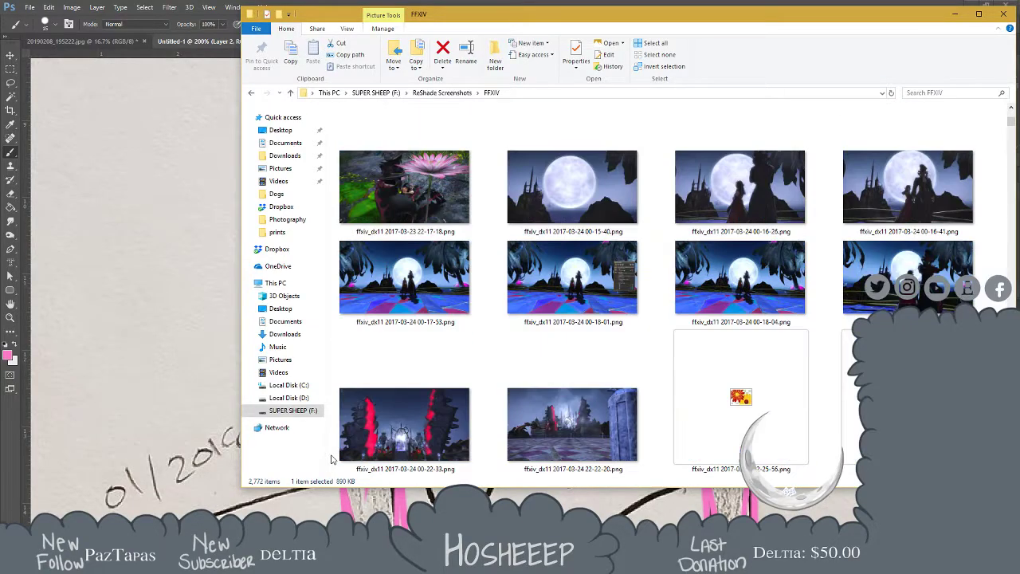
pyautogui.scroll(-2, 332, 458)
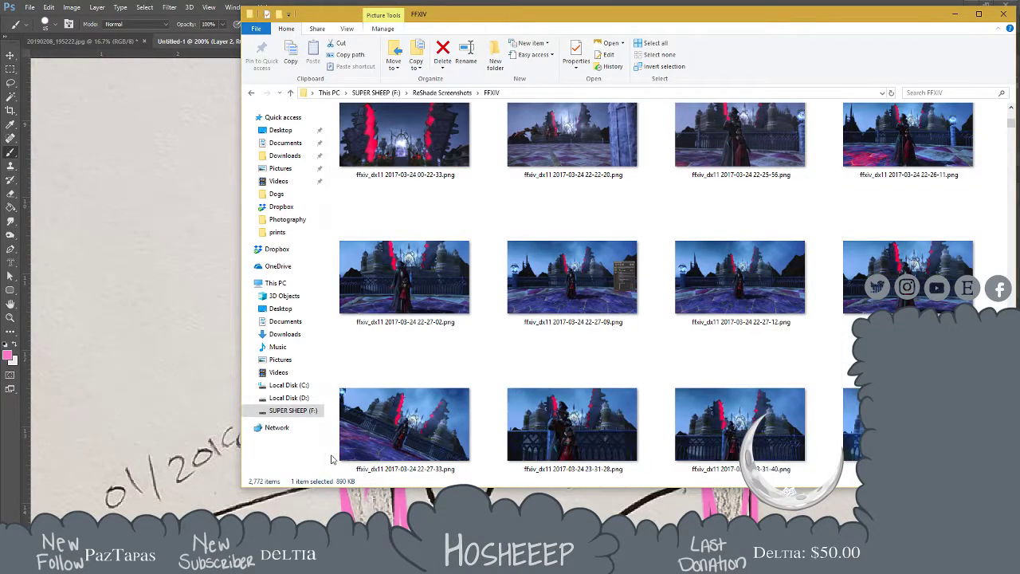
pyautogui.scroll(-3, 331, 458)
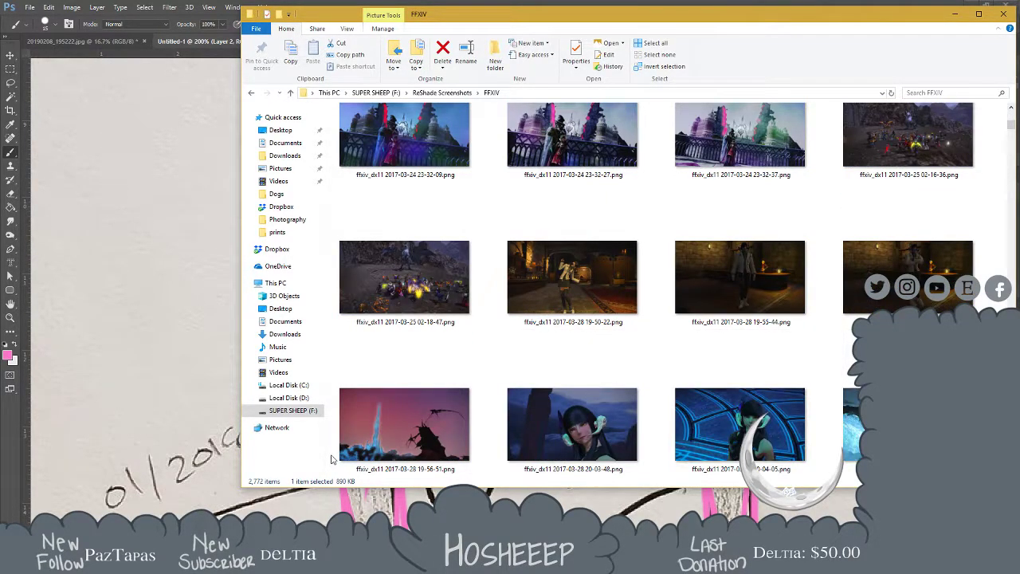
pyautogui.scroll(-1, 331, 458)
pyautogui.scroll(-2, 332, 458)
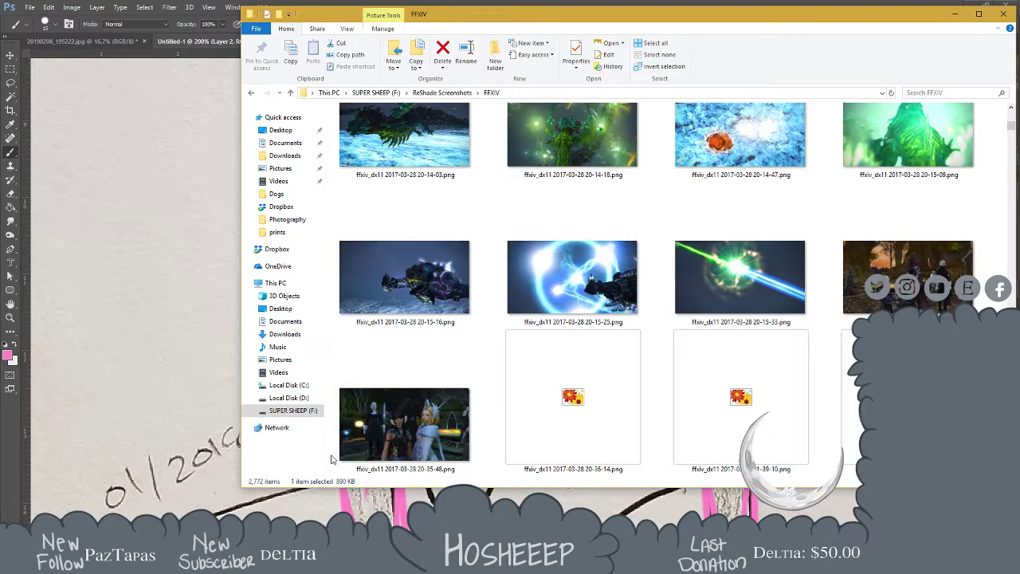
pyautogui.scroll(-1, 331, 458)
pyautogui.scroll(-1, 331, 458)
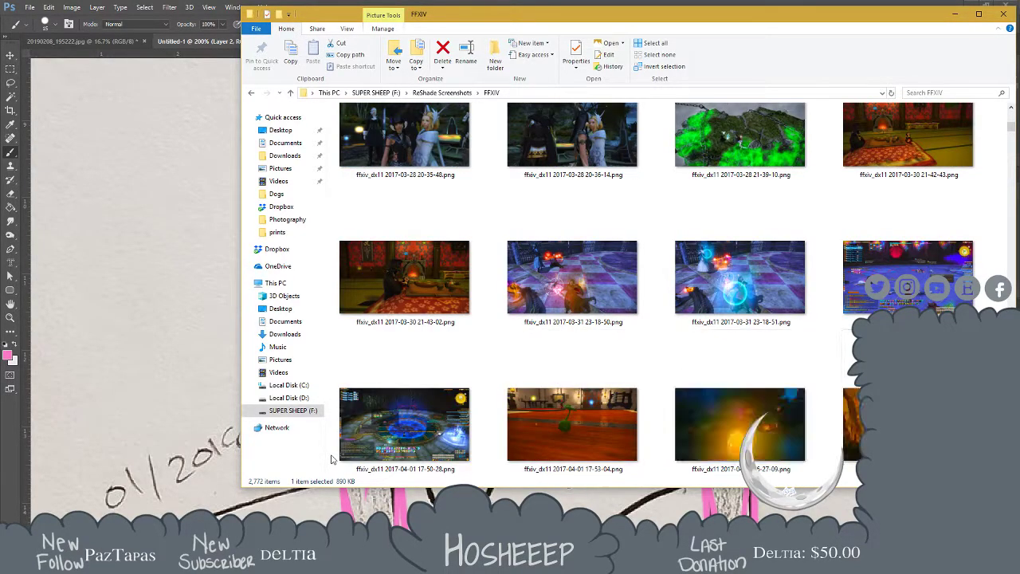
pyautogui.scroll(-1, 331, 459)
pyautogui.scroll(-2, 332, 459)
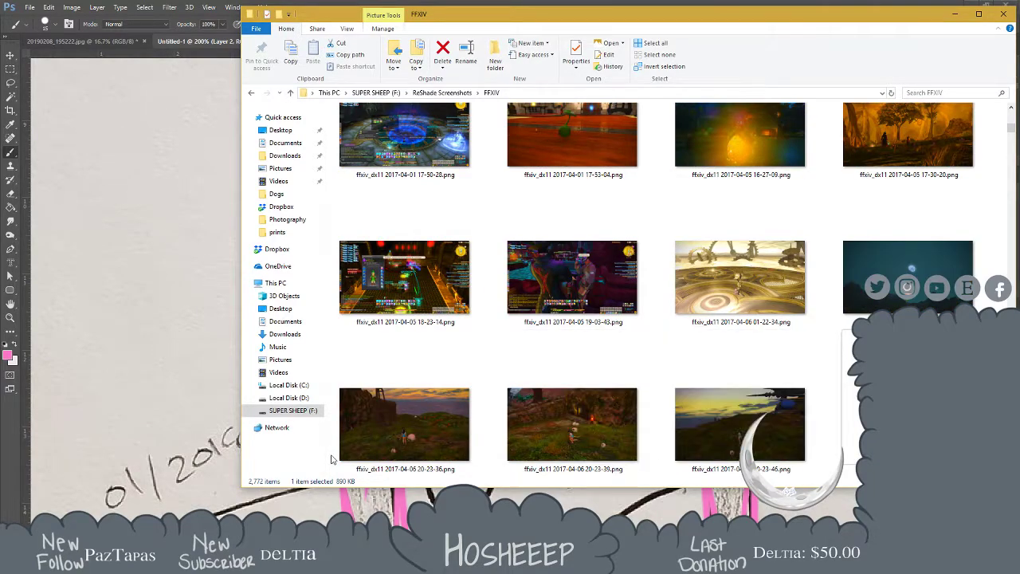
pyautogui.scroll(-1, 332, 459)
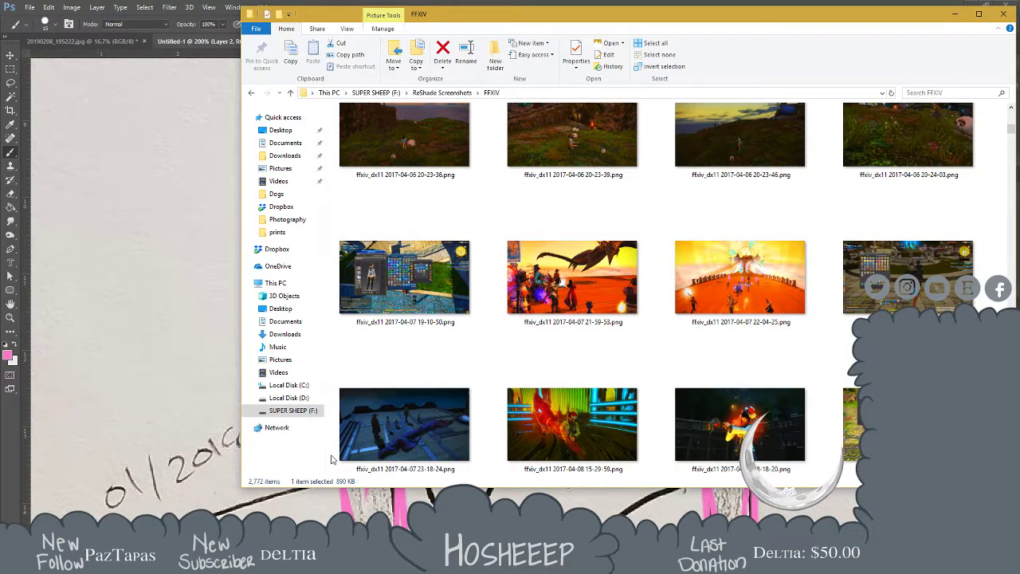
pyautogui.scroll(-1, 332, 459)
pyautogui.scroll(-1, 332, 459)
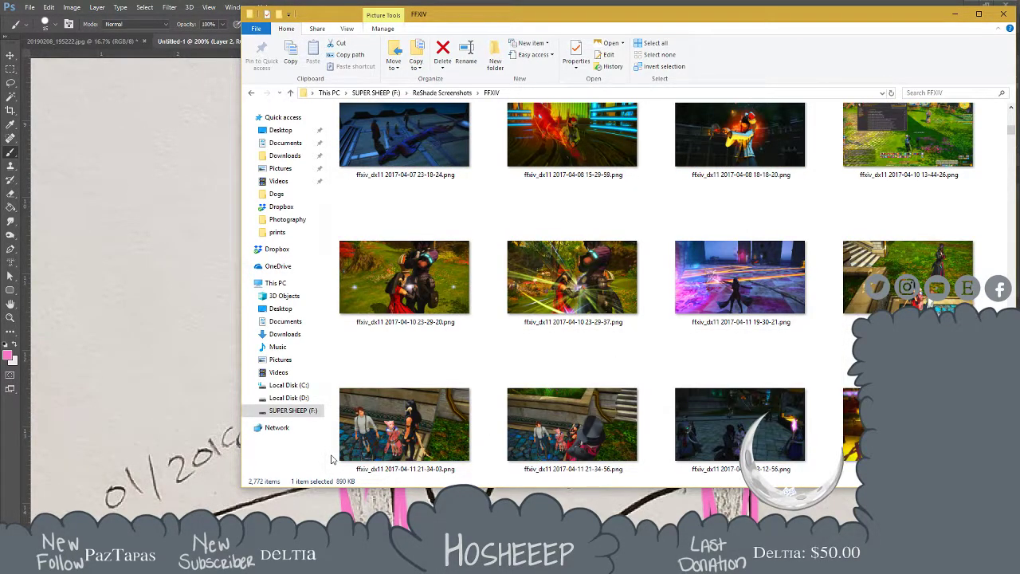
pyautogui.scroll(-1, 332, 459)
pyautogui.scroll(-1, 331, 459)
pyautogui.scroll(-1, 332, 459)
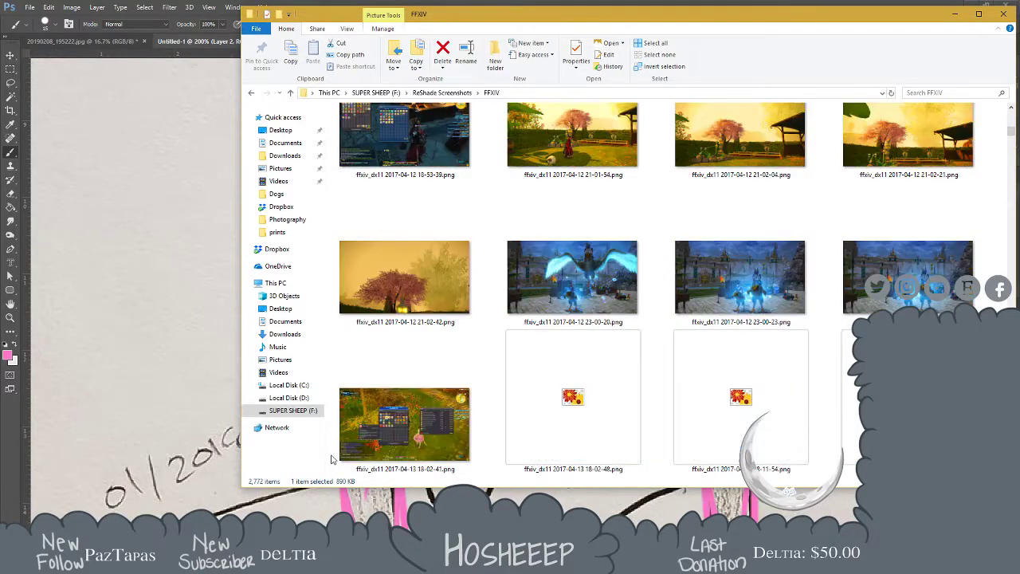
pyautogui.scroll(-1, 331, 459)
pyautogui.scroll(-1, 332, 459)
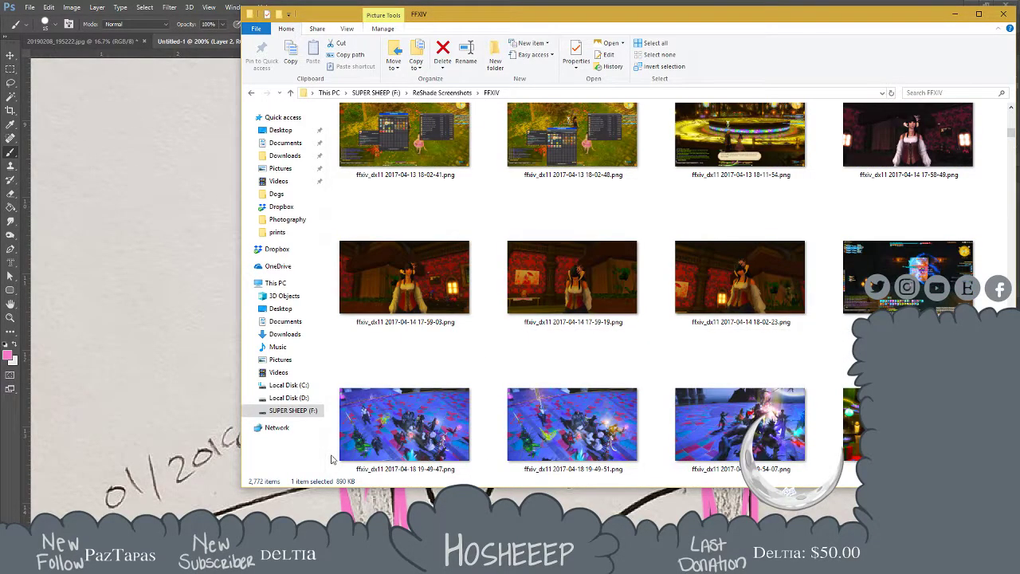
pyautogui.scroll(-1, 332, 459)
pyautogui.scroll(-1, 332, 459)
pyautogui.scroll(-1, 332, 459)
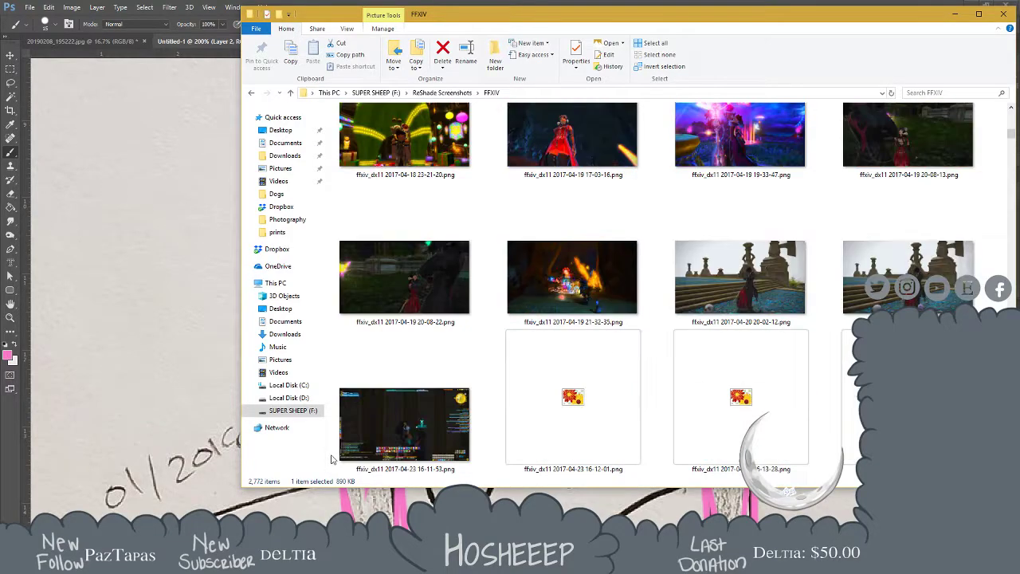
pyautogui.scroll(-1, 331, 459)
pyautogui.scroll(-1, 332, 459)
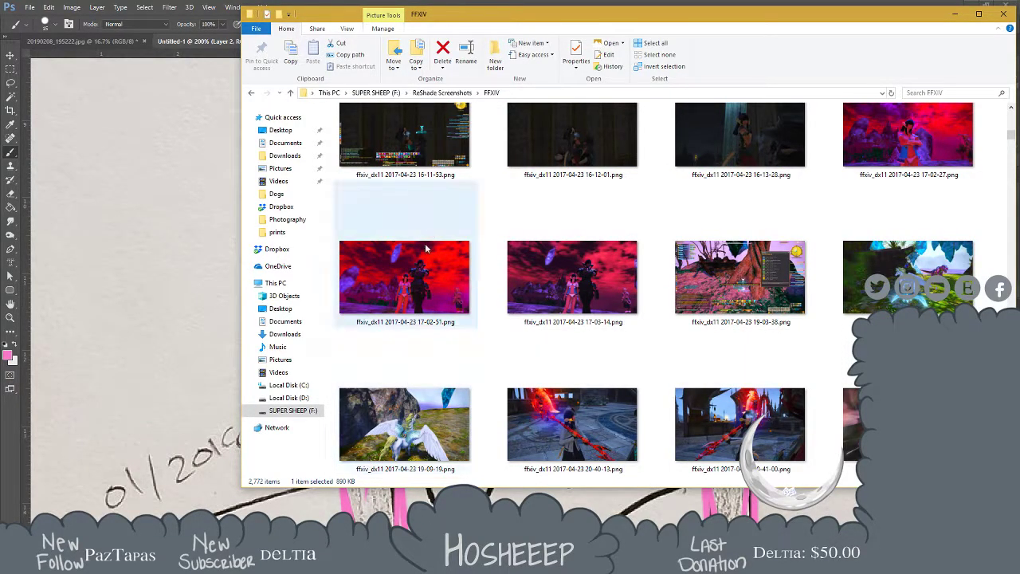
pyautogui.doubleClick(430, 278)
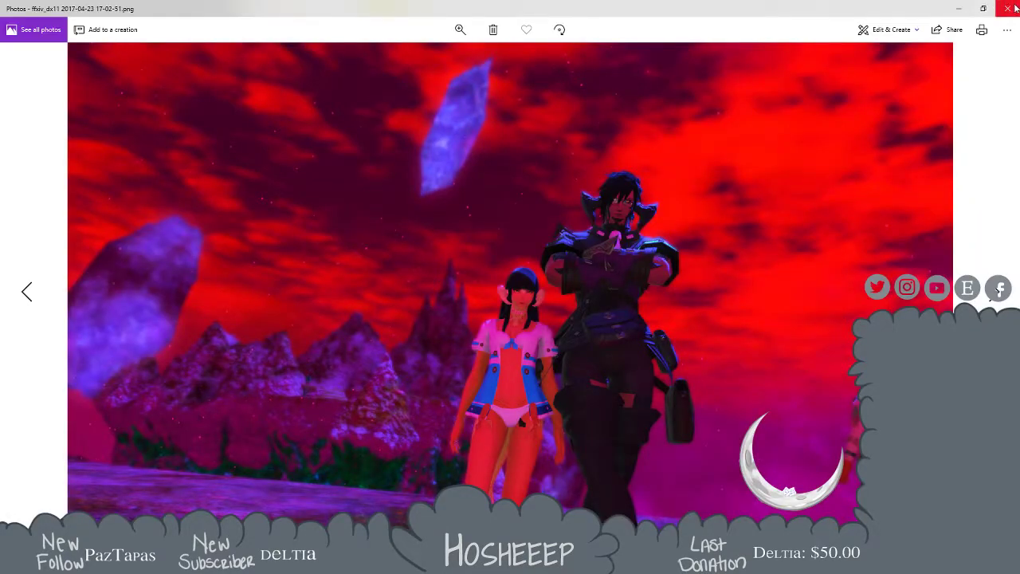
pyautogui.click(1007, 8)
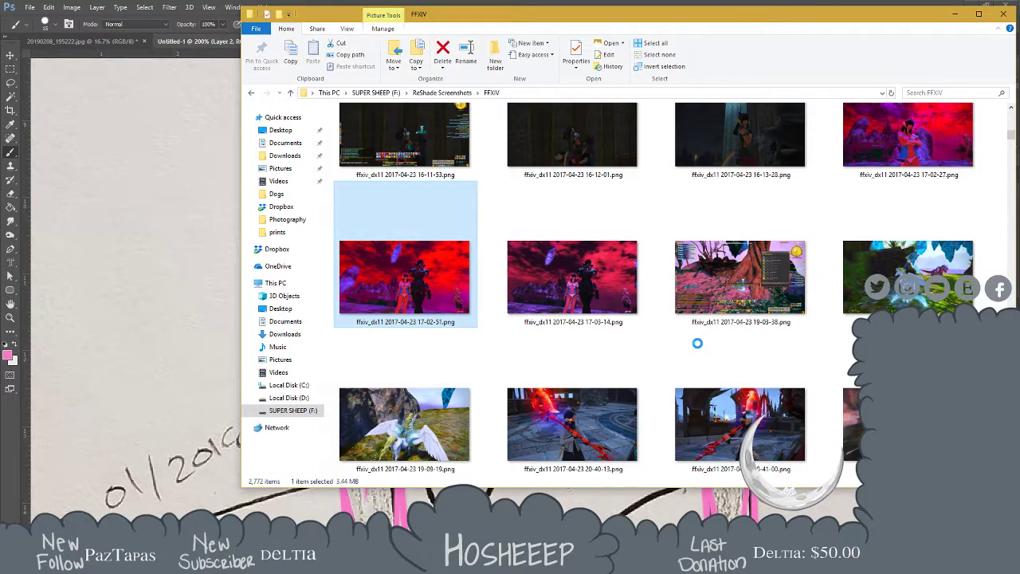
pyautogui.scroll(-2, 325, 472)
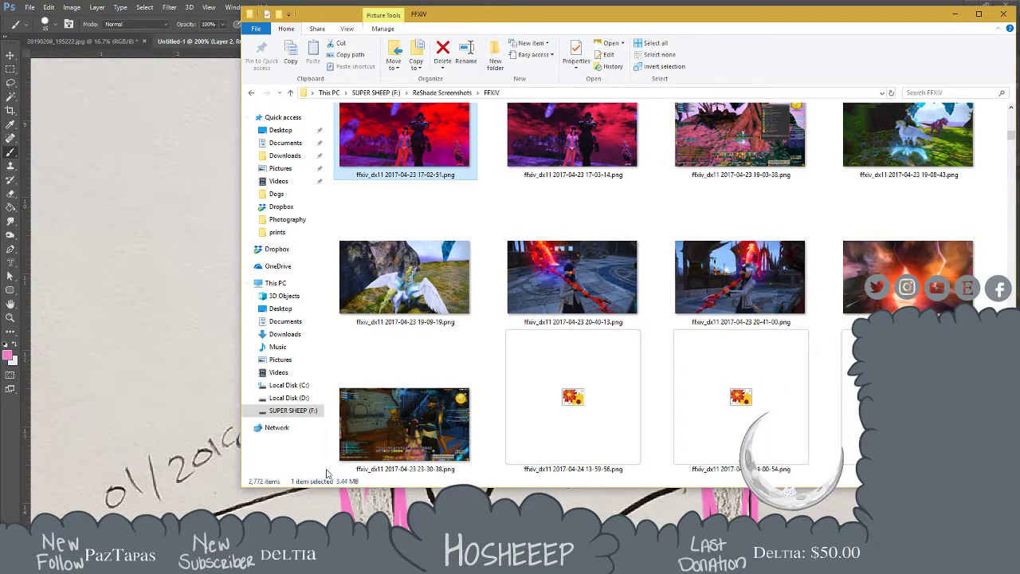
pyautogui.scroll(-5, 334, 467)
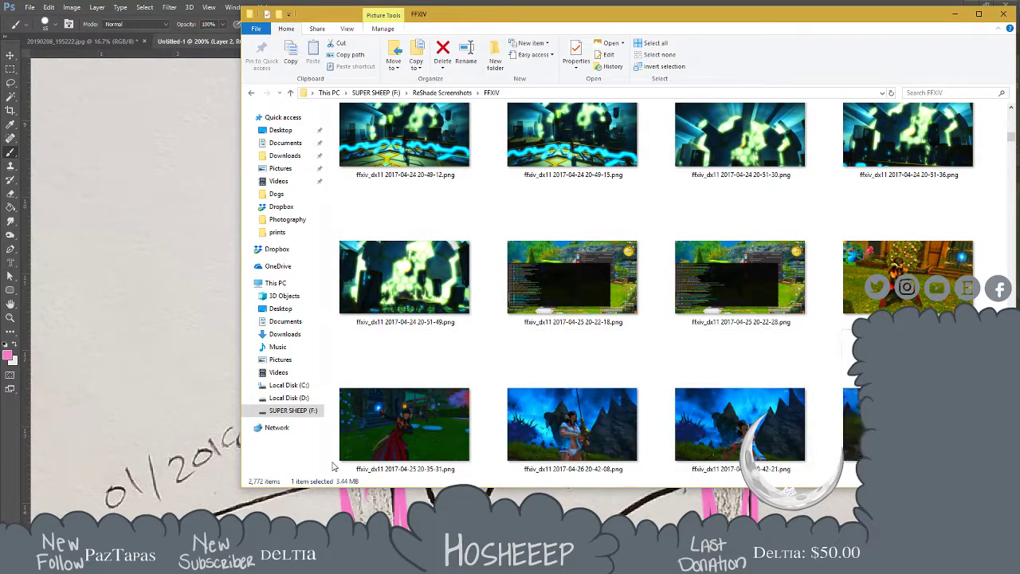
pyautogui.doubleClick(388, 439)
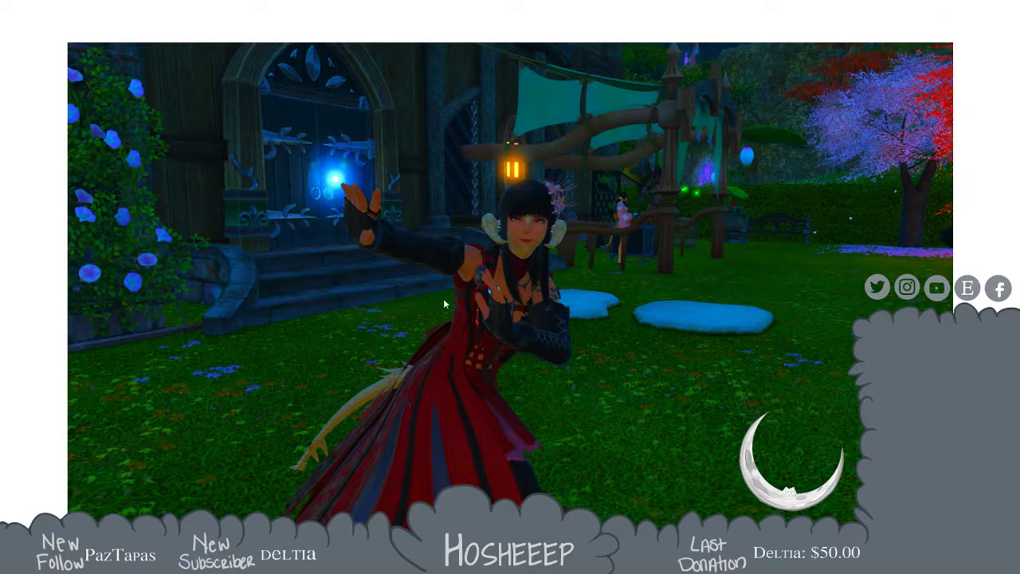
pyautogui.click(1011, 8)
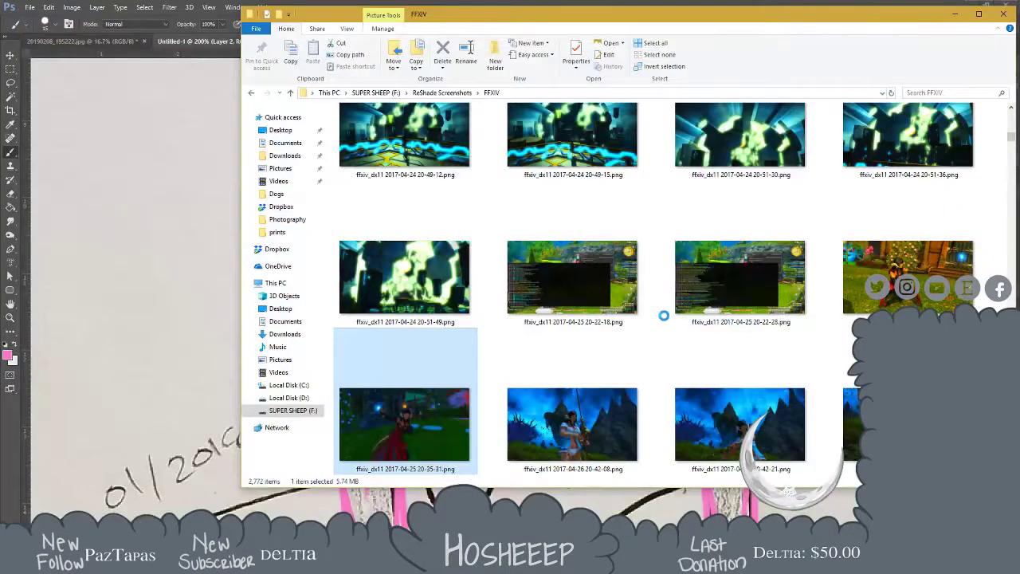
pyautogui.scroll(-1, 663, 315)
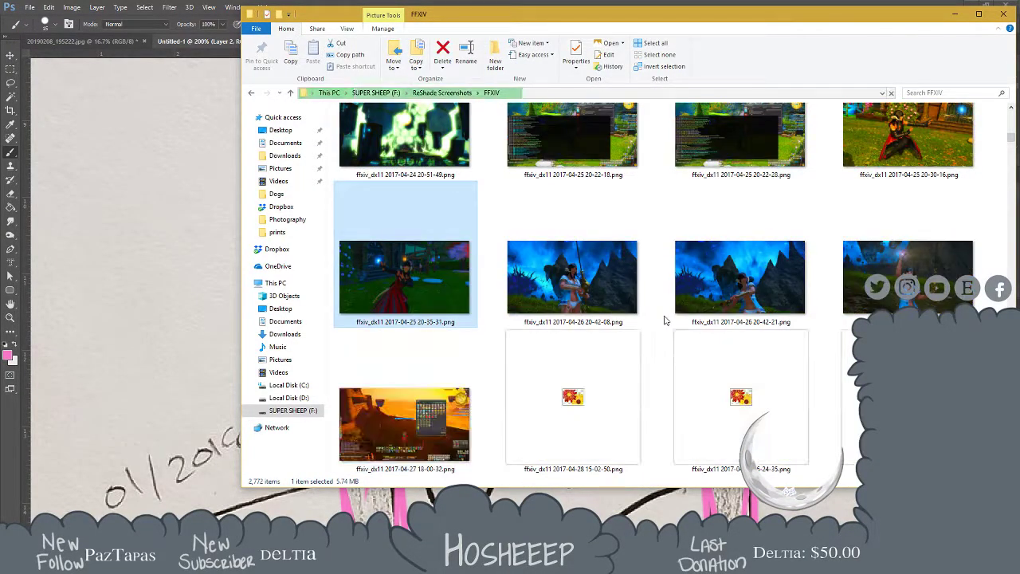
pyautogui.scroll(-1, 665, 320)
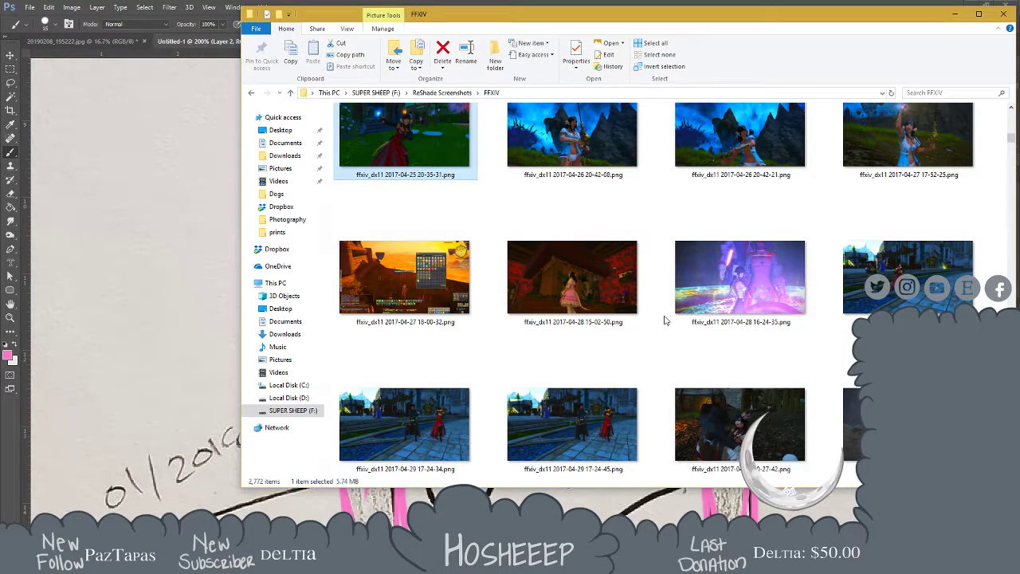
pyautogui.scroll(-1, 665, 319)
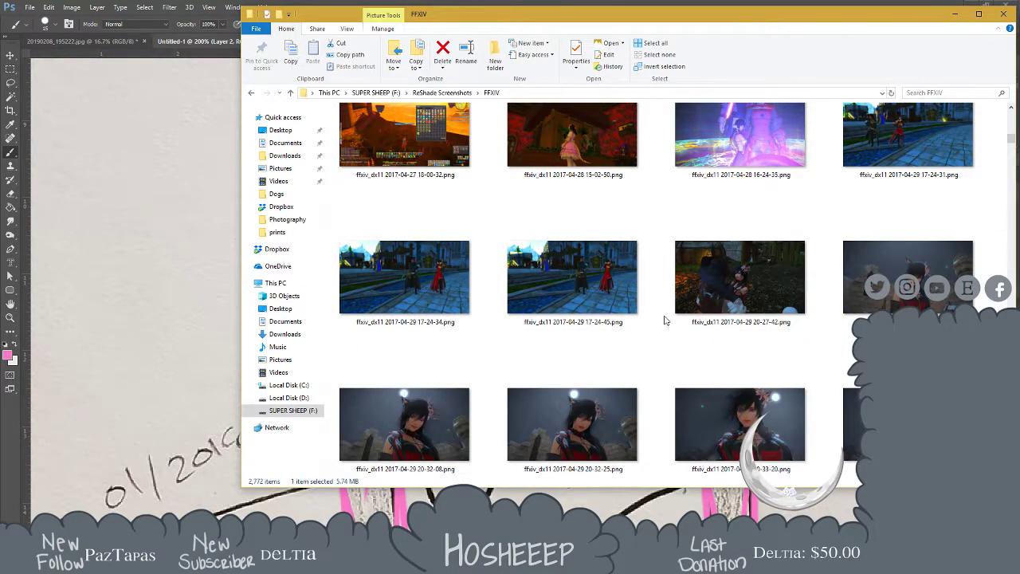
pyautogui.scroll(-1, 666, 319)
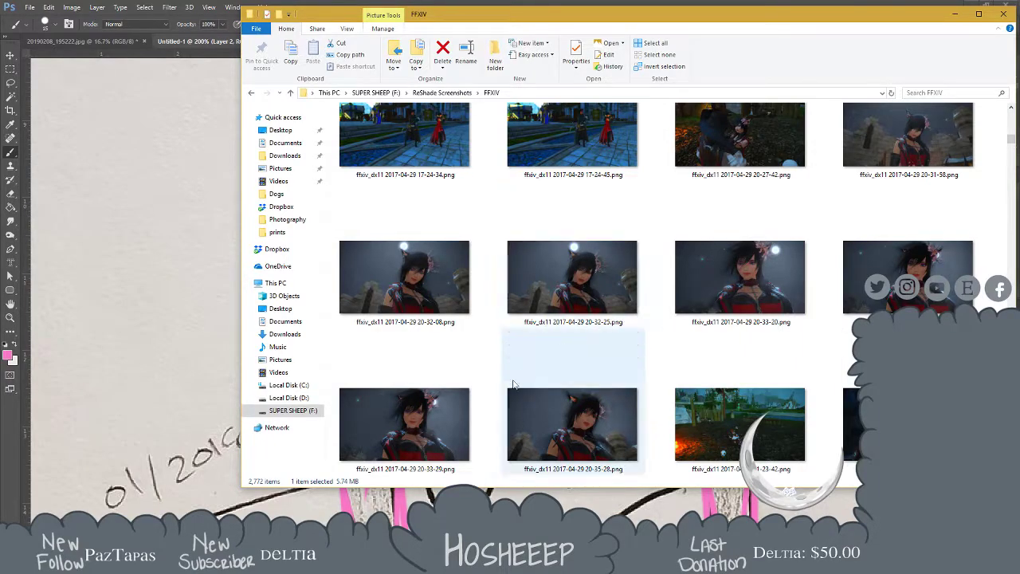
pyautogui.doubleClick(433, 428)
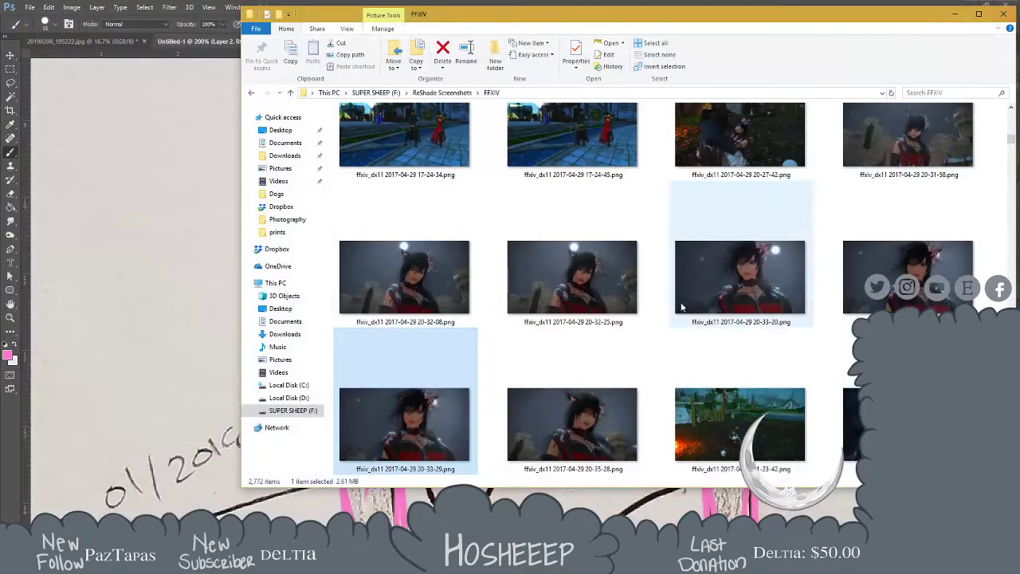
pyautogui.click(1007, 8)
# Look through the FFXIV screenshots from April 29 to May 18, 2017 for a clear picture of the character's outfit
pyautogui.scroll(-5, 642, 340)
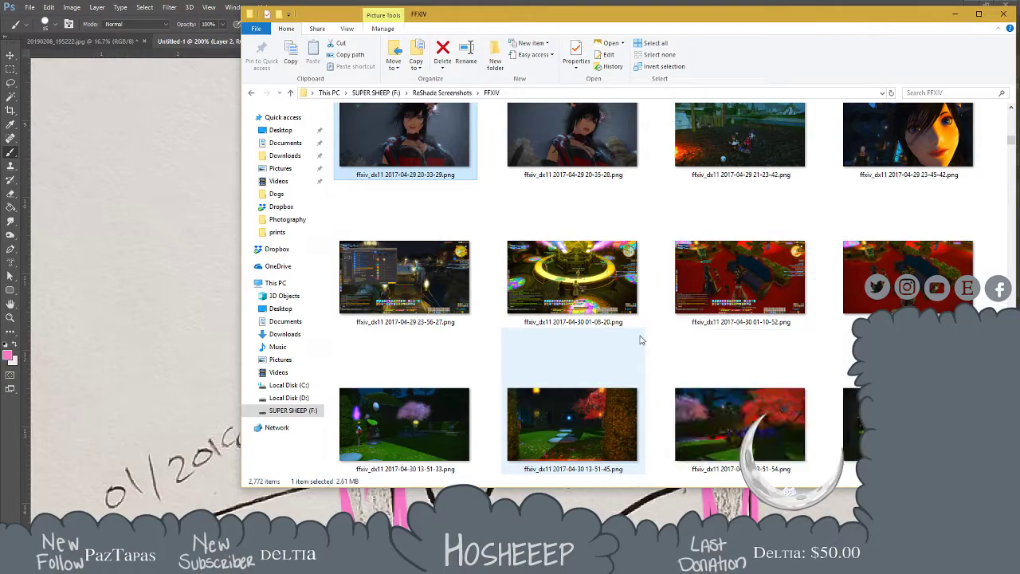
pyautogui.scroll(-2, 641, 340)
pyautogui.scroll(-2, 642, 341)
pyautogui.scroll(-3, 641, 340)
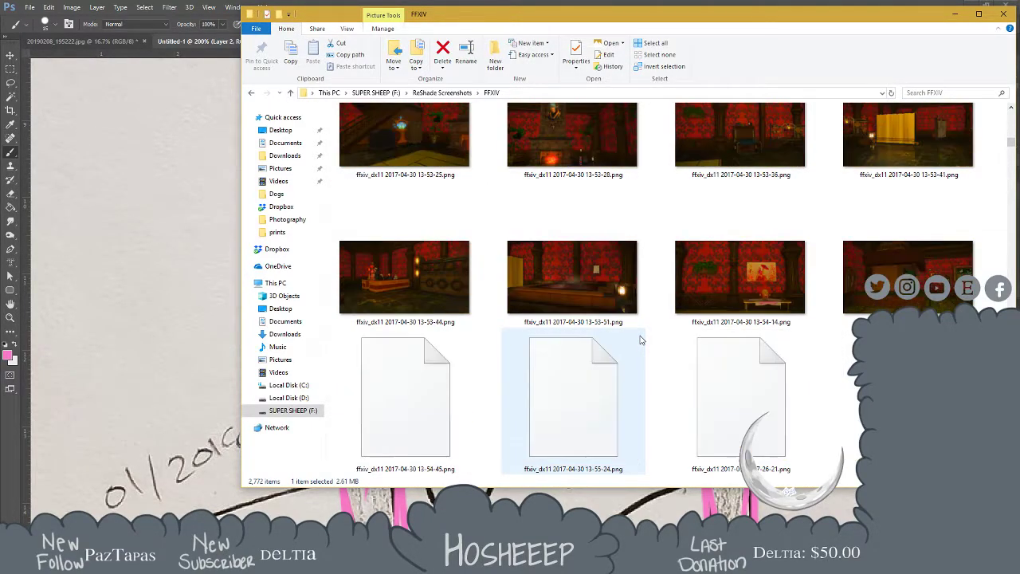
pyautogui.scroll(-1, 641, 340)
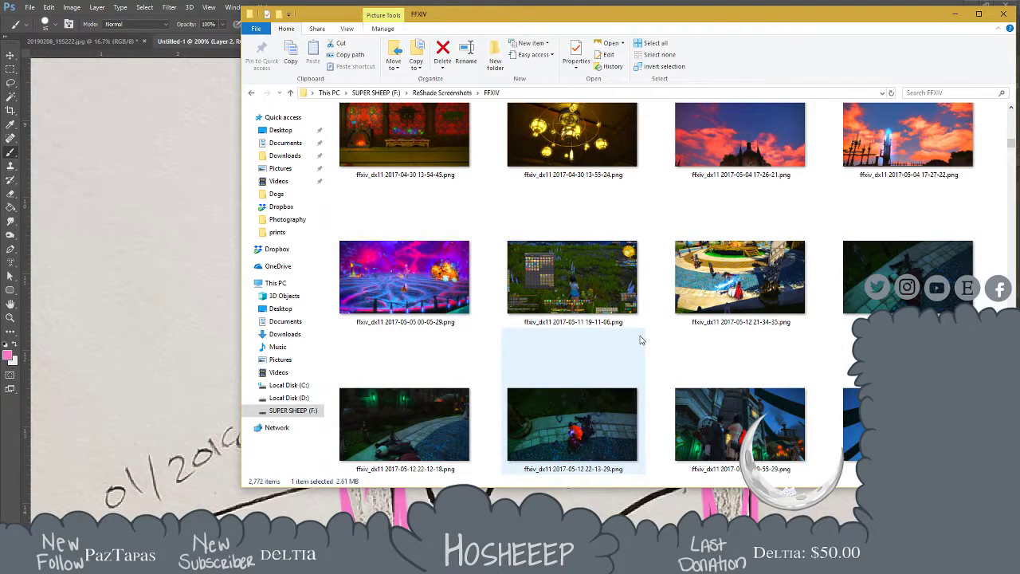
pyautogui.scroll(-1, 641, 341)
pyautogui.scroll(-1, 641, 341)
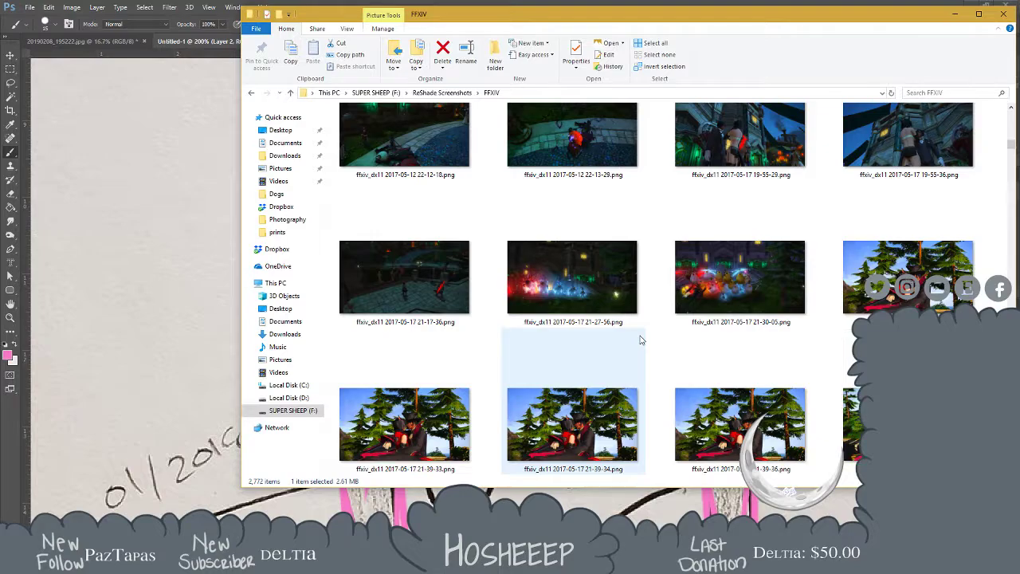
pyautogui.scroll(-1, 641, 340)
pyautogui.scroll(-2, 642, 340)
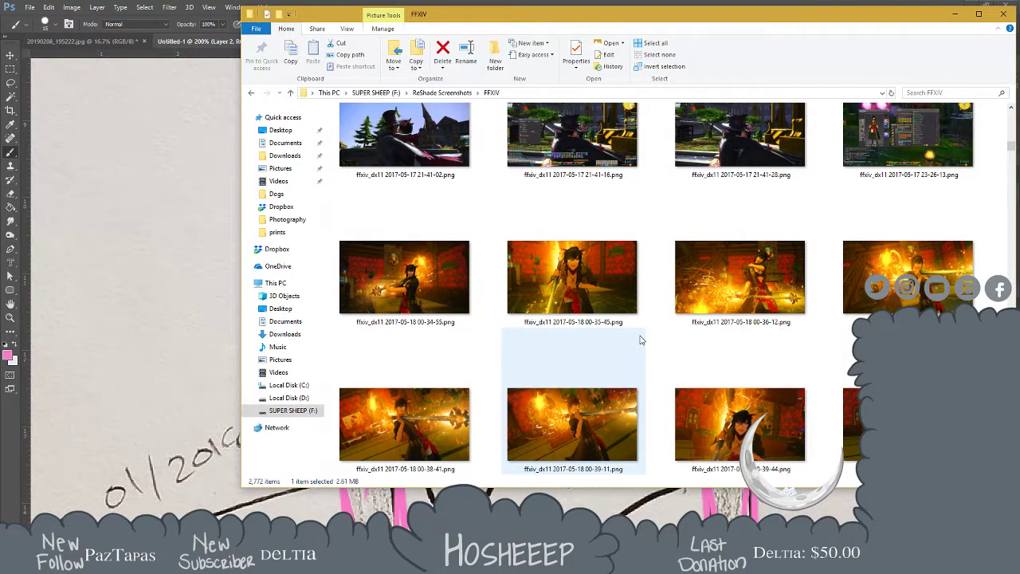
pyautogui.doubleClick(908, 424)
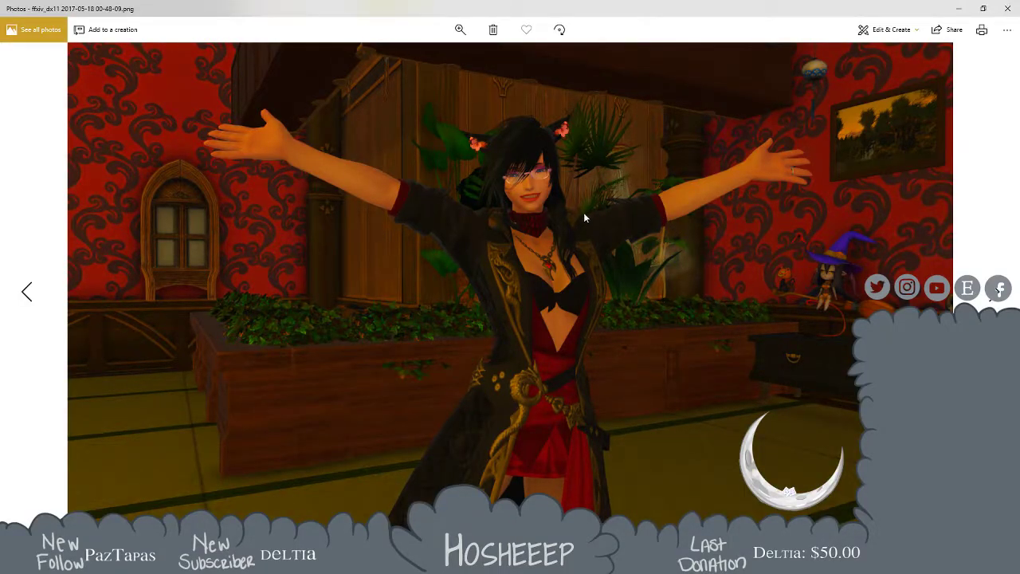
pyautogui.press('Right')
pyautogui.press('Right')
pyautogui.press('Left')
pyautogui.press('Left')
pyautogui.press('Left')
pyautogui.press('Left')
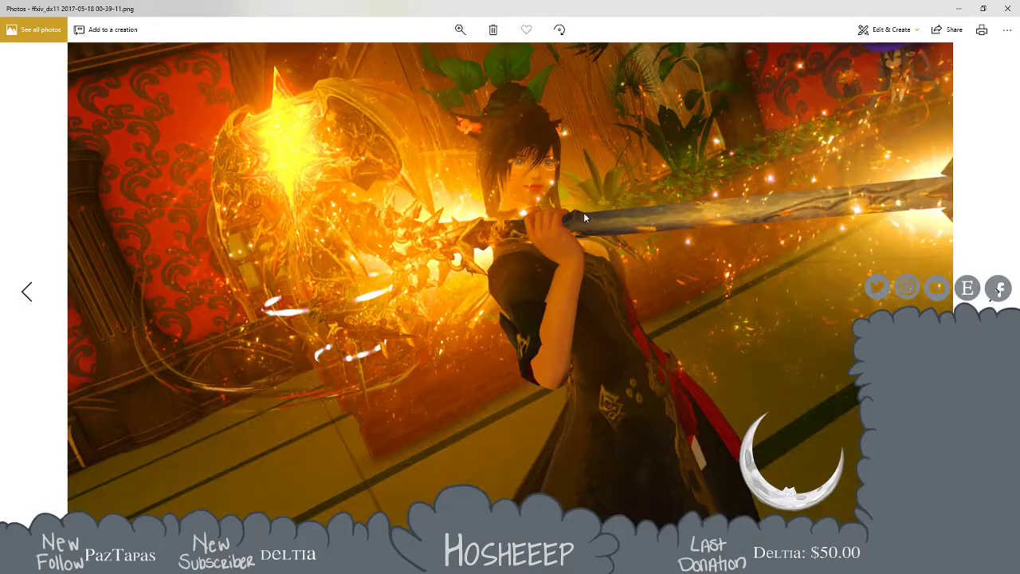
pyautogui.press('Left')
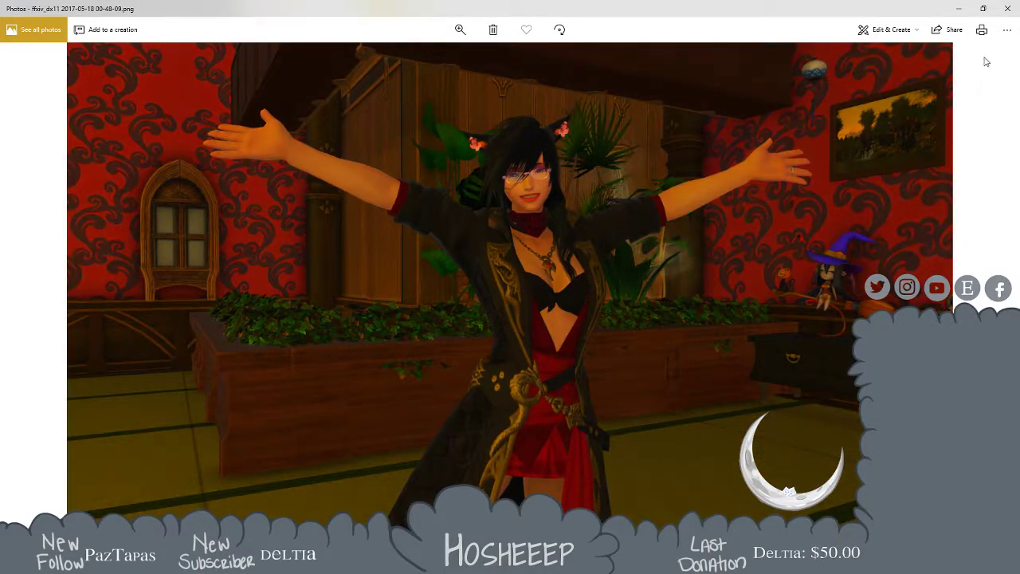
pyautogui.click(1007, 8)
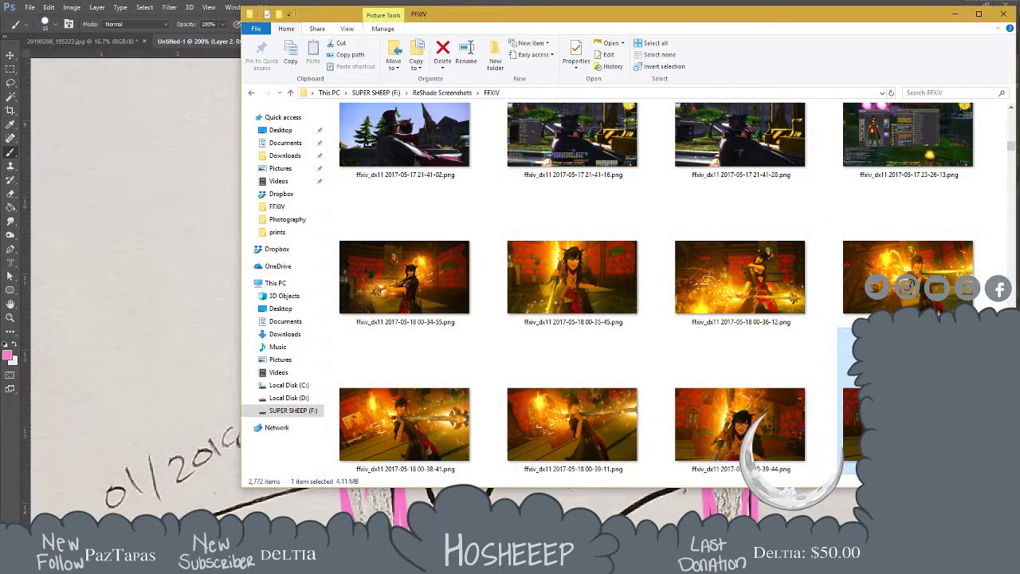
pyautogui.click(603, 5)
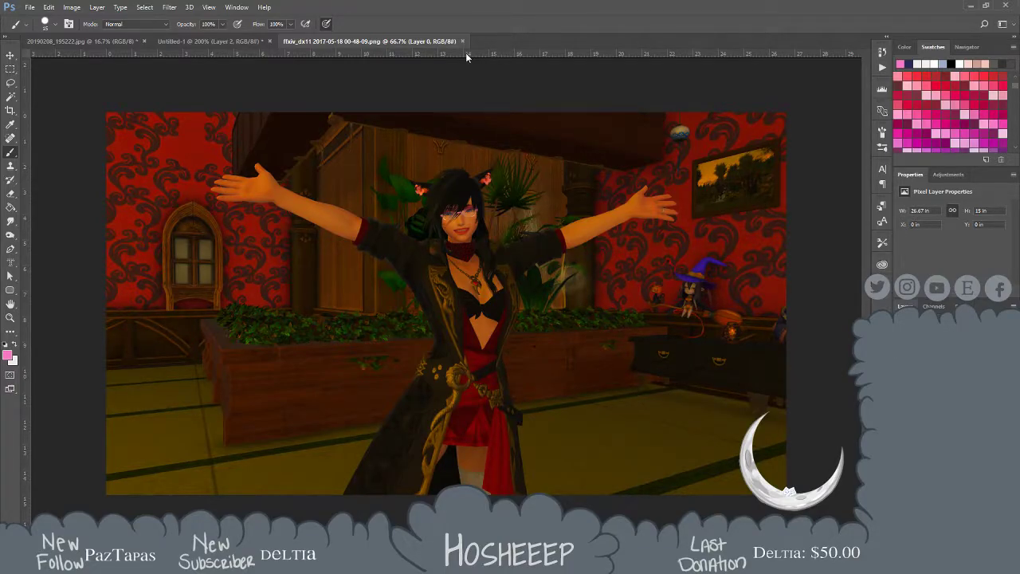
pyautogui.press('z')
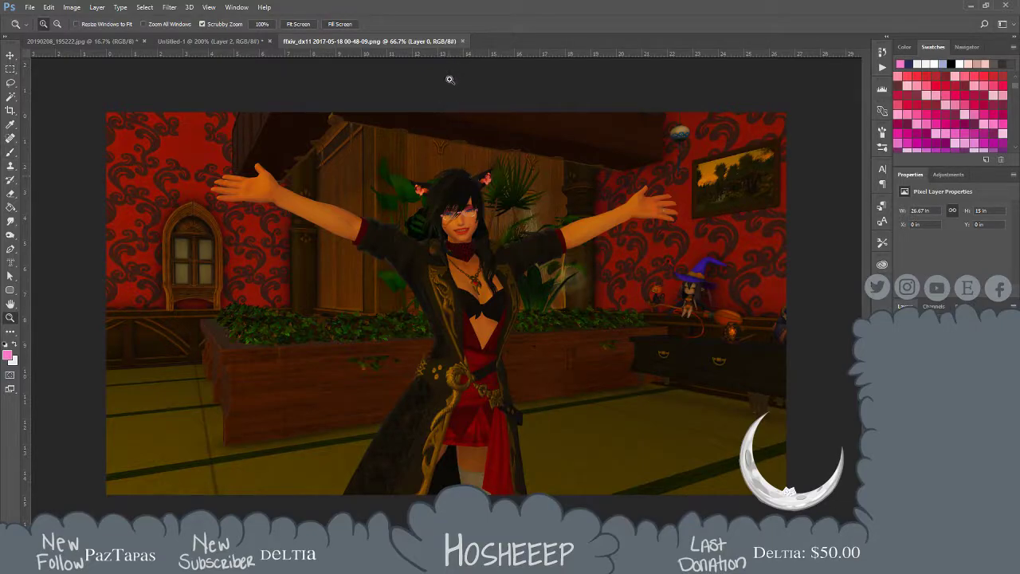
pyautogui.moveTo(404, 42); pyautogui.dragTo(427, 79)
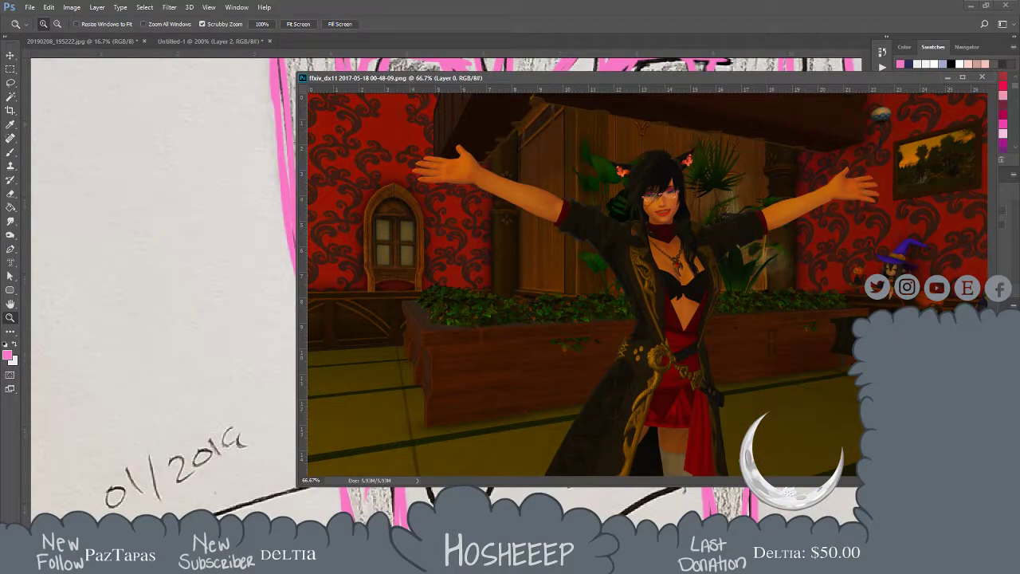
pyautogui.moveTo(988, 483); pyautogui.dragTo(574, 295)
# Frame the character's face and red neck scarf at about 205% in the reference window and place it beside the drawing
pyautogui.press('v')
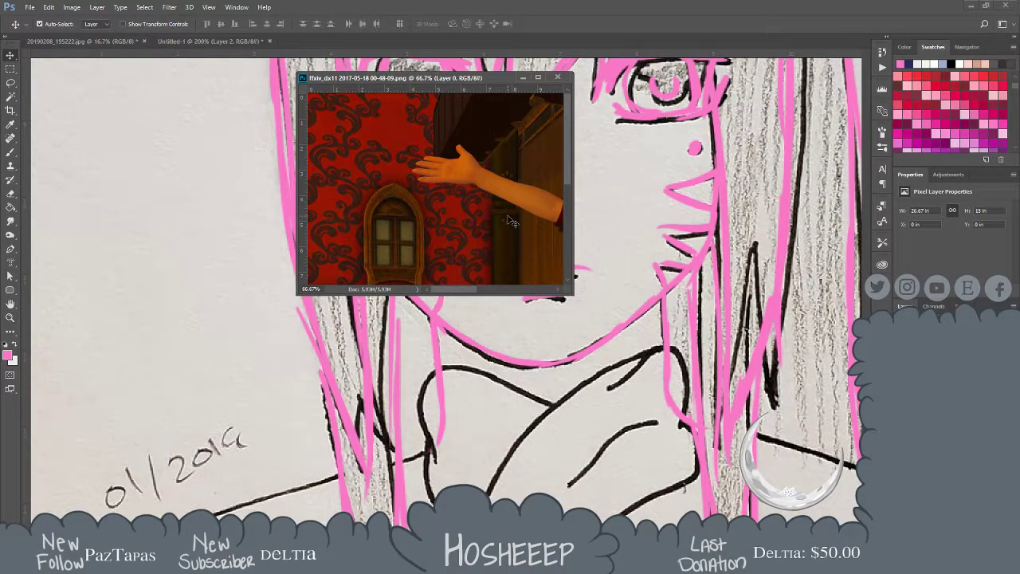
pyautogui.moveTo(456, 290); pyautogui.dragTo(496, 292)
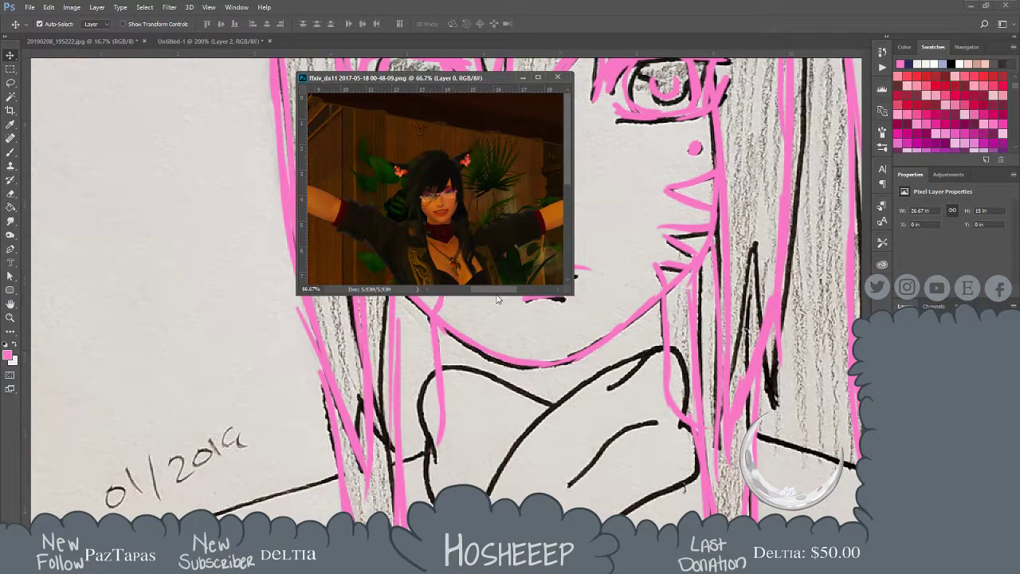
pyautogui.scroll(-3, 485, 212)
pyautogui.press('z')
pyautogui.moveTo(476, 208); pyautogui.dragTo(466, 221)
pyautogui.click(448, 212)
pyautogui.press('v')
pyautogui.moveTo(462, 239); pyautogui.dragTo(408, 191)
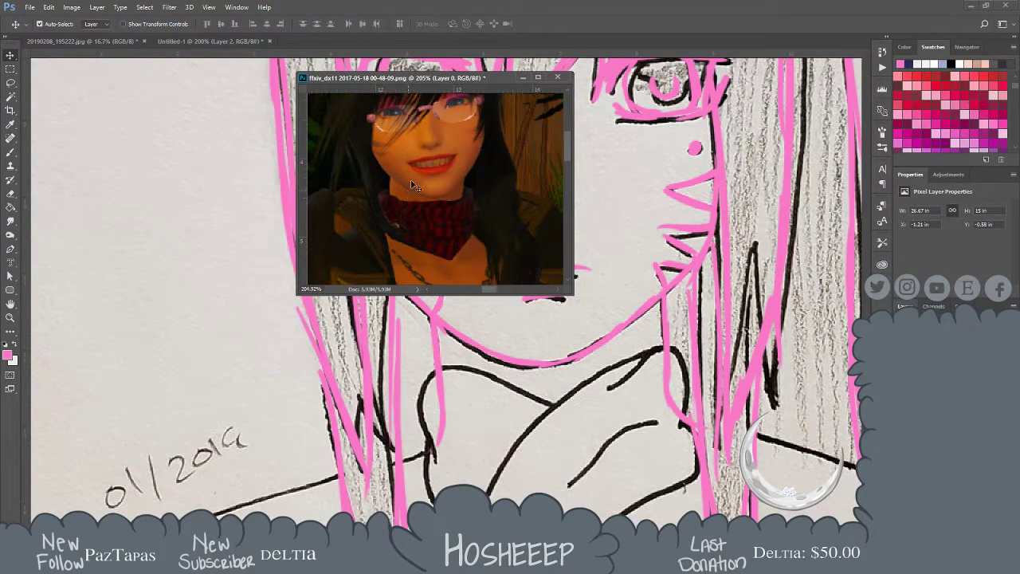
pyautogui.moveTo(433, 80); pyautogui.dragTo(883, 69)
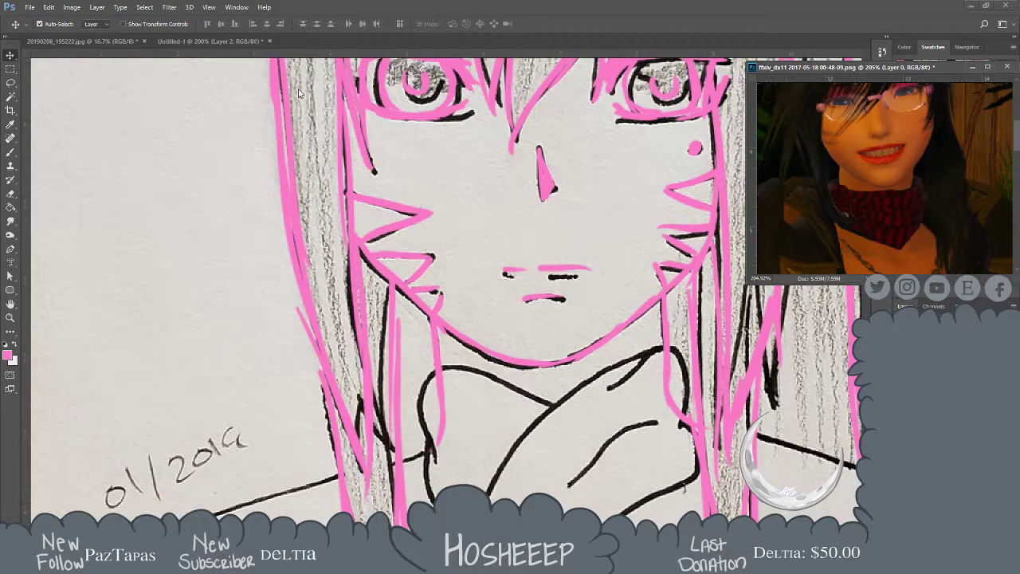
# In Untitled-1, outline the neck scarf in pink, with its top edge, square-centred knot and pointed lower edge
pyautogui.click(169, 40)
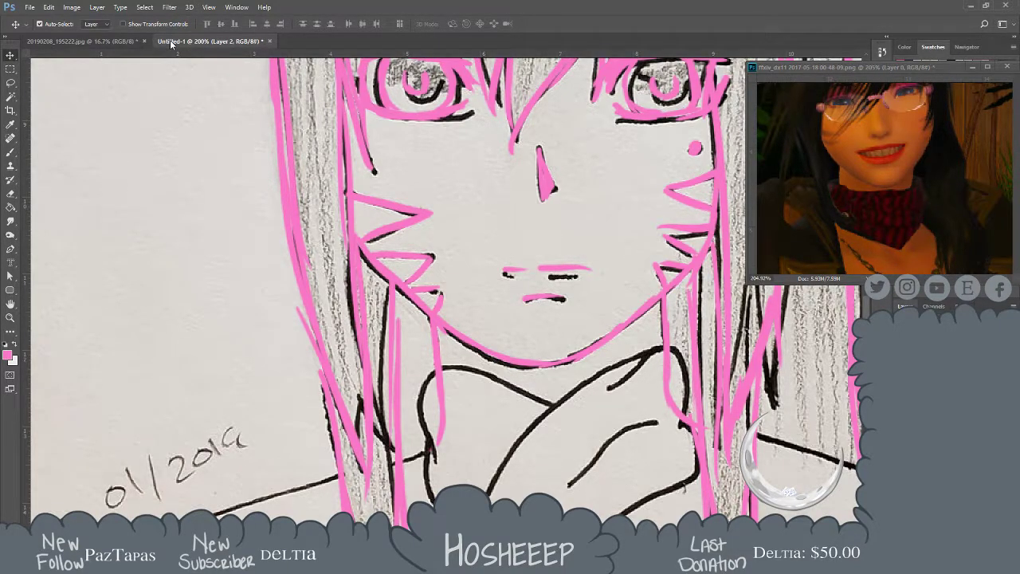
pyautogui.moveTo(553, 241); pyautogui.dragTo(444, 173)
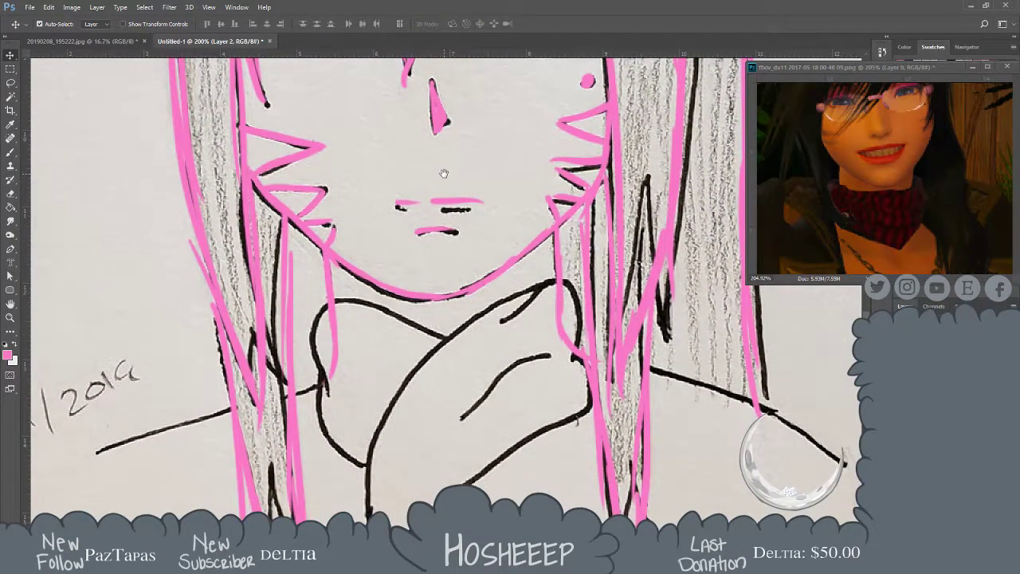
pyautogui.press('b')
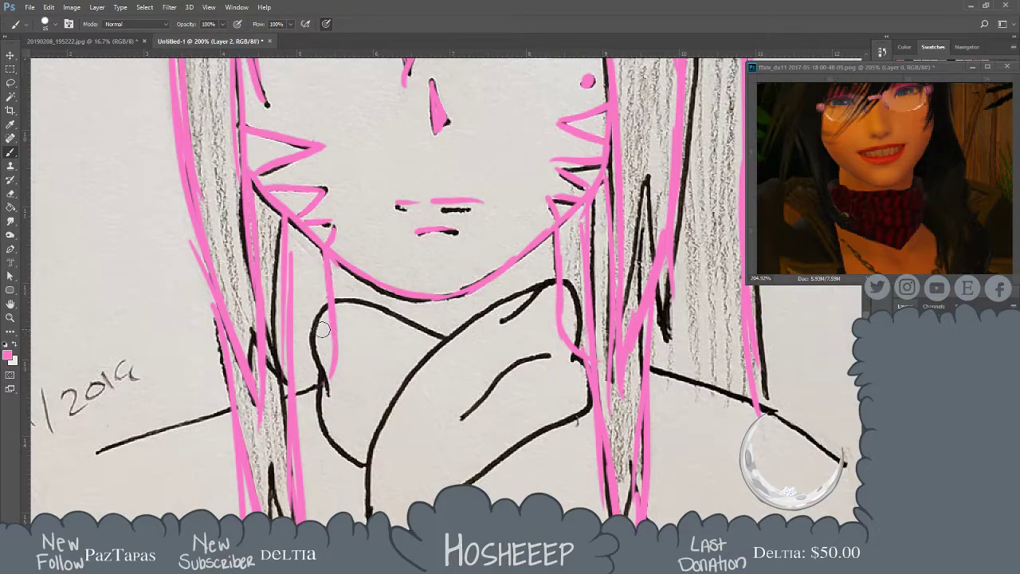
pyautogui.moveTo(556, 285)
pyautogui.mouseDown()
pyautogui.moveTo(400, 329)
pyautogui.moveTo(326, 317)
pyautogui.mouseUp()
pyautogui.moveTo(462, 311)
pyautogui.mouseDown()
pyautogui.moveTo(317, 309)
pyautogui.moveTo(310, 362)
pyautogui.moveTo(351, 384)
pyautogui.moveTo(385, 374)
pyautogui.moveTo(389, 384)
pyautogui.moveTo(375, 392)
pyautogui.moveTo(387, 353)
pyautogui.moveTo(349, 357)
pyautogui.moveTo(390, 375)
pyautogui.moveTo(411, 331)
pyautogui.moveTo(436, 338)
pyautogui.moveTo(423, 365)
pyautogui.moveTo(432, 389)
pyautogui.moveTo(435, 365)
pyautogui.moveTo(443, 376)
pyautogui.moveTo(421, 403)
pyautogui.moveTo(395, 396)
pyautogui.moveTo(331, 330)
pyautogui.moveTo(319, 334)
pyautogui.moveTo(322, 376)
pyautogui.moveTo(318, 365)
pyautogui.moveTo(329, 399)
pyautogui.moveTo(345, 394)
pyautogui.moveTo(318, 400)
pyautogui.mouseUp()
pyautogui.moveTo(306, 346)
pyautogui.mouseDown()
pyautogui.moveTo(311, 446)
pyautogui.moveTo(413, 502)
pyautogui.mouseUp()
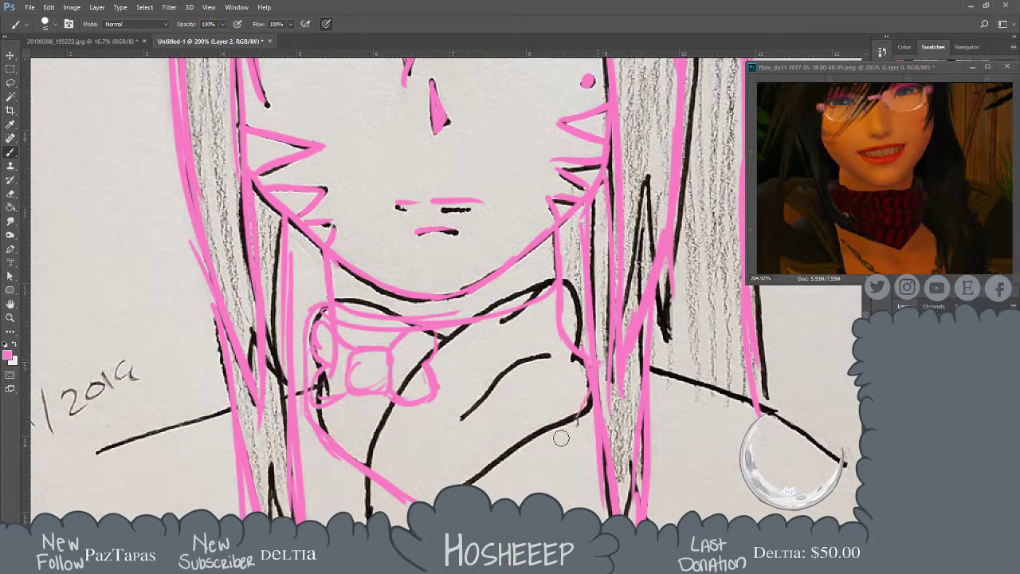
pyautogui.moveTo(595, 369)
pyautogui.mouseDown()
pyautogui.moveTo(526, 470)
pyautogui.moveTo(490, 497)
pyautogui.mouseUp()
pyautogui.moveTo(403, 483); pyautogui.dragTo(443, 498)
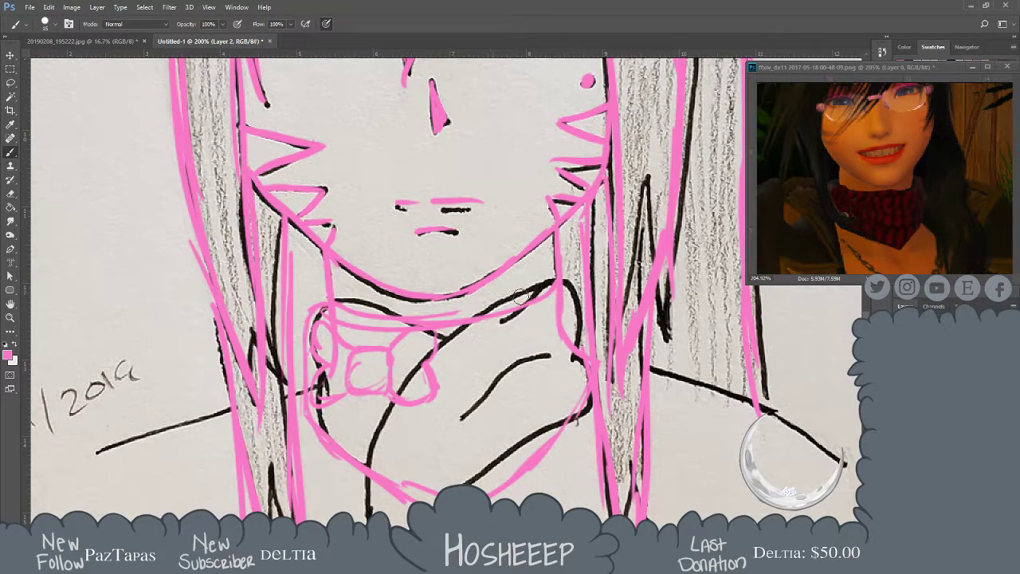
# Draw the scarf's fold lines fanning out from the knot to its right edge, undoing and redrawing the lower fold
pyautogui.moveTo(549, 293); pyautogui.dragTo(427, 363)
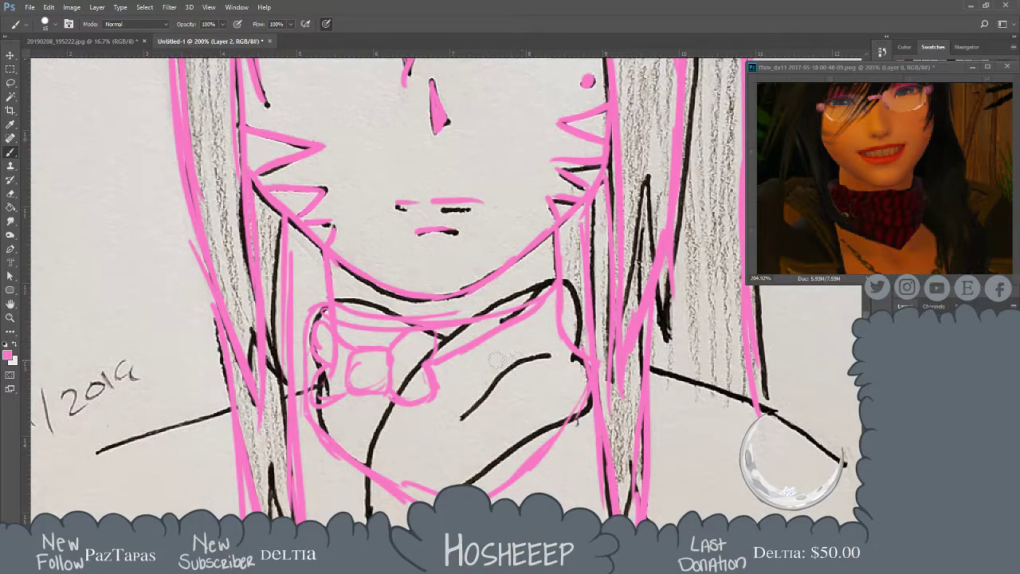
pyautogui.moveTo(557, 336); pyautogui.dragTo(456, 368)
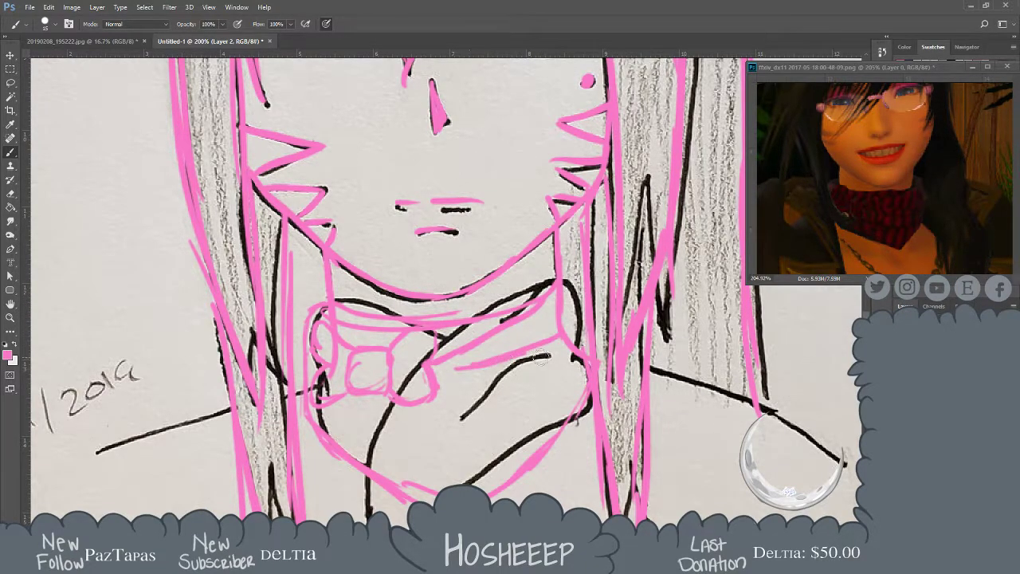
pyautogui.moveTo(441, 405)
pyautogui.mouseDown()
pyautogui.moveTo(519, 412)
pyautogui.moveTo(587, 392)
pyautogui.mouseUp()
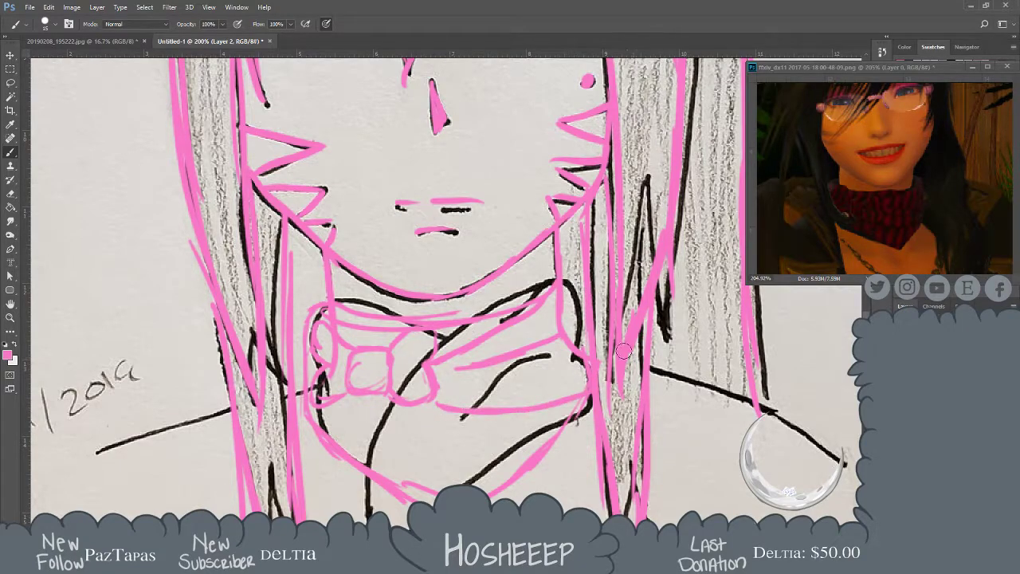
pyautogui.hotkey('ctrl', 'alt', 'z')
pyautogui.hotkey('ctrl', 'alt', 'z')
pyautogui.moveTo(438, 402)
pyautogui.mouseDown()
pyautogui.moveTo(534, 396)
pyautogui.moveTo(585, 367)
pyautogui.moveTo(505, 398)
pyautogui.moveTo(443, 408)
pyautogui.mouseUp()
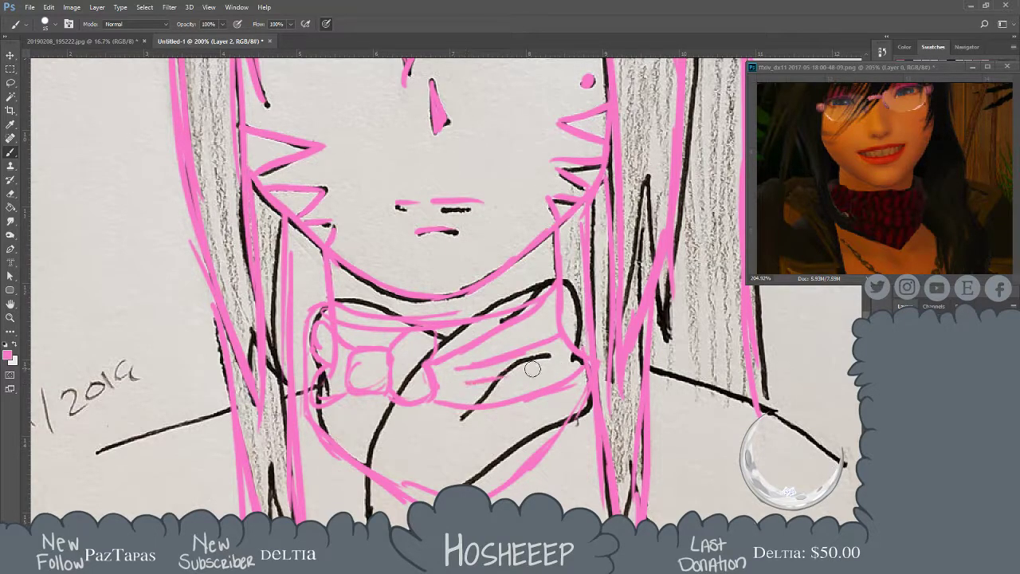
pyautogui.moveTo(453, 382); pyautogui.dragTo(555, 372)
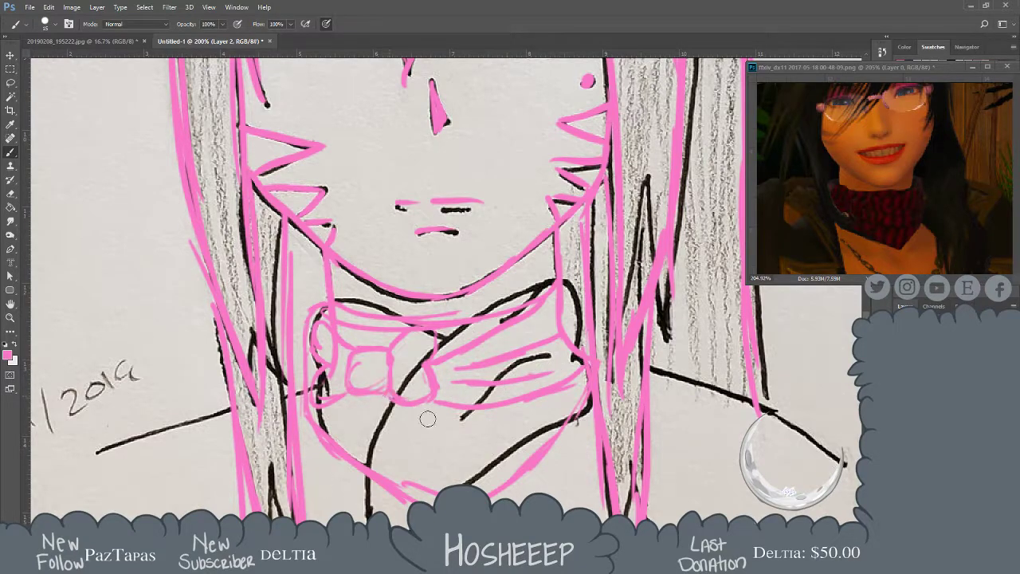
# Add the curved folds below the scarf's knot, bringing them to a point above the lower edge
pyautogui.moveTo(352, 396)
pyautogui.mouseDown()
pyautogui.moveTo(509, 426)
pyautogui.moveTo(437, 417)
pyautogui.moveTo(415, 426)
pyautogui.moveTo(529, 421)
pyautogui.mouseUp()
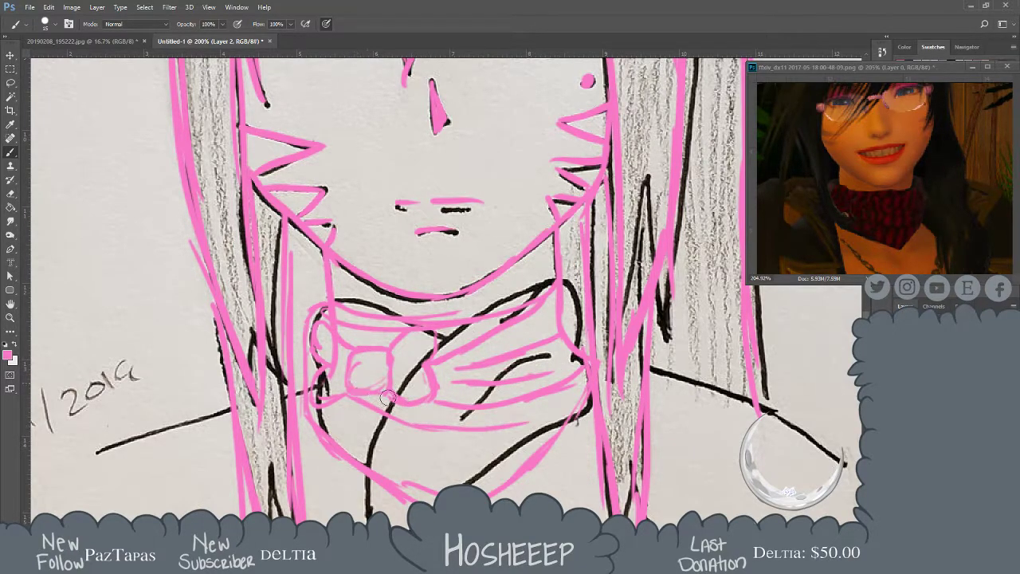
pyautogui.moveTo(488, 419)
pyautogui.mouseDown()
pyautogui.moveTo(382, 411)
pyautogui.moveTo(518, 431)
pyautogui.mouseUp()
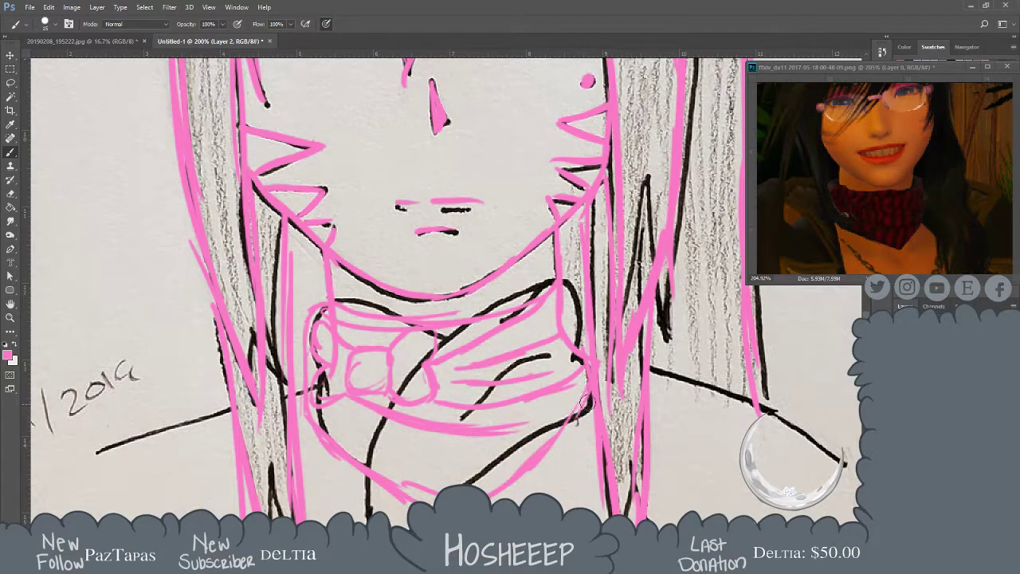
pyautogui.moveTo(593, 374); pyautogui.dragTo(519, 462)
pyautogui.moveTo(570, 405)
pyautogui.mouseDown()
pyautogui.moveTo(482, 471)
pyautogui.moveTo(351, 427)
pyautogui.mouseUp()
pyautogui.moveTo(307, 398)
pyautogui.mouseDown()
pyautogui.moveTo(404, 455)
pyautogui.moveTo(385, 446)
pyautogui.moveTo(465, 466)
pyautogui.moveTo(399, 446)
pyautogui.moveTo(464, 474)
pyautogui.mouseUp()
pyautogui.moveTo(518, 443)
pyautogui.mouseDown()
pyautogui.moveTo(465, 469)
pyautogui.moveTo(521, 437)
pyautogui.mouseUp()
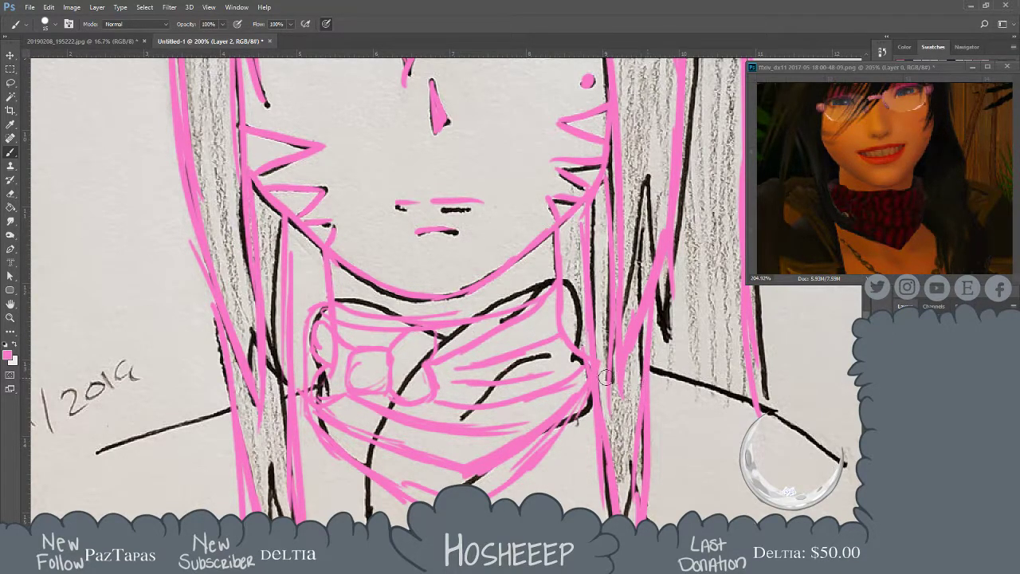
# Trace both shoulder lines outward from the hair in pink and fit the whole drawing in view
pyautogui.moveTo(652, 381)
pyautogui.mouseDown()
pyautogui.moveTo(779, 419)
pyautogui.moveTo(714, 401)
pyautogui.moveTo(843, 460)
pyautogui.mouseUp()
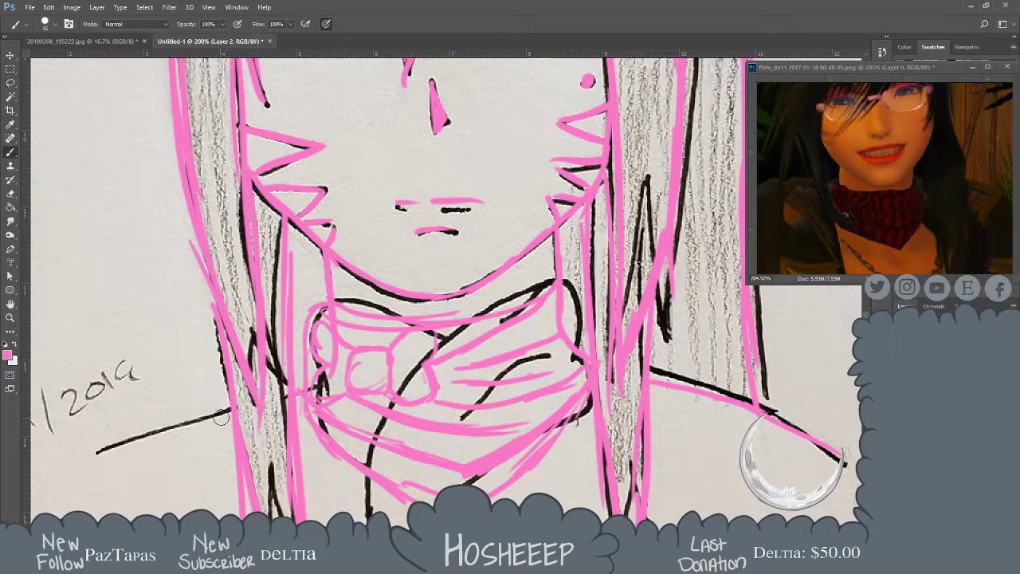
pyautogui.moveTo(231, 408); pyautogui.dragTo(70, 453)
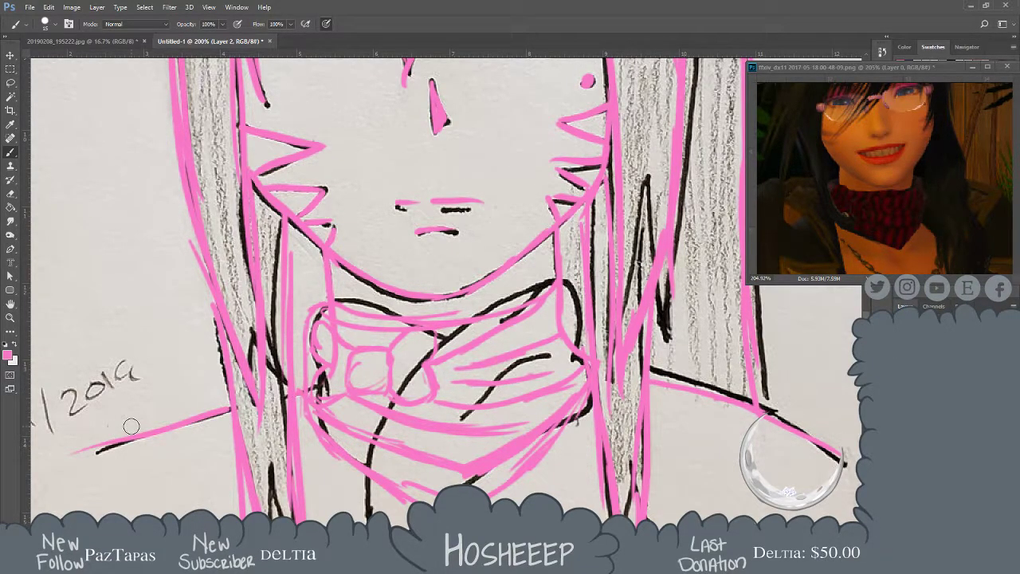
pyautogui.hotkey('ctrl', '0')
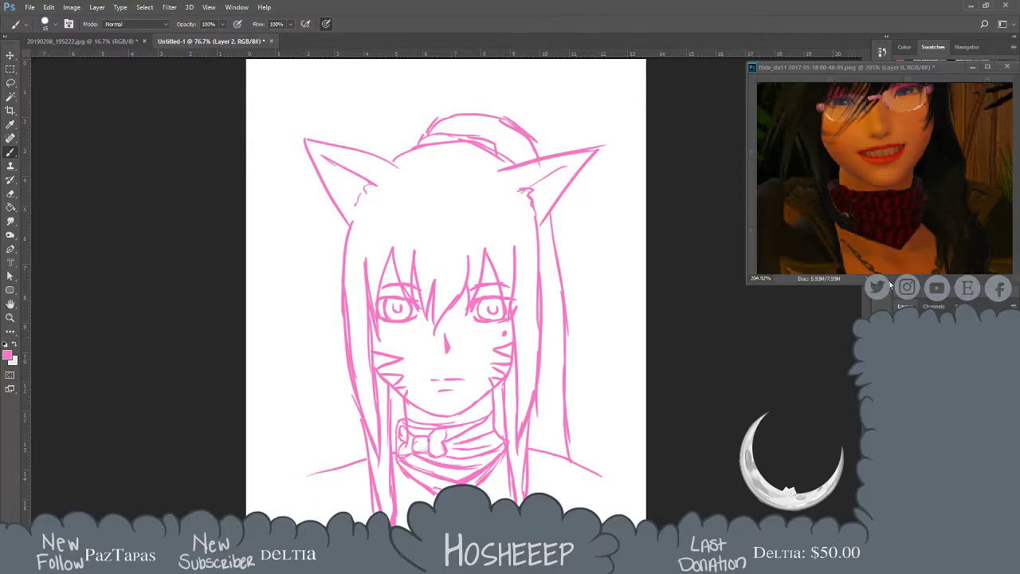
# Minimize the reference image and add a new layer with a near-black foreground colour for drawing
pyautogui.click(973, 67)
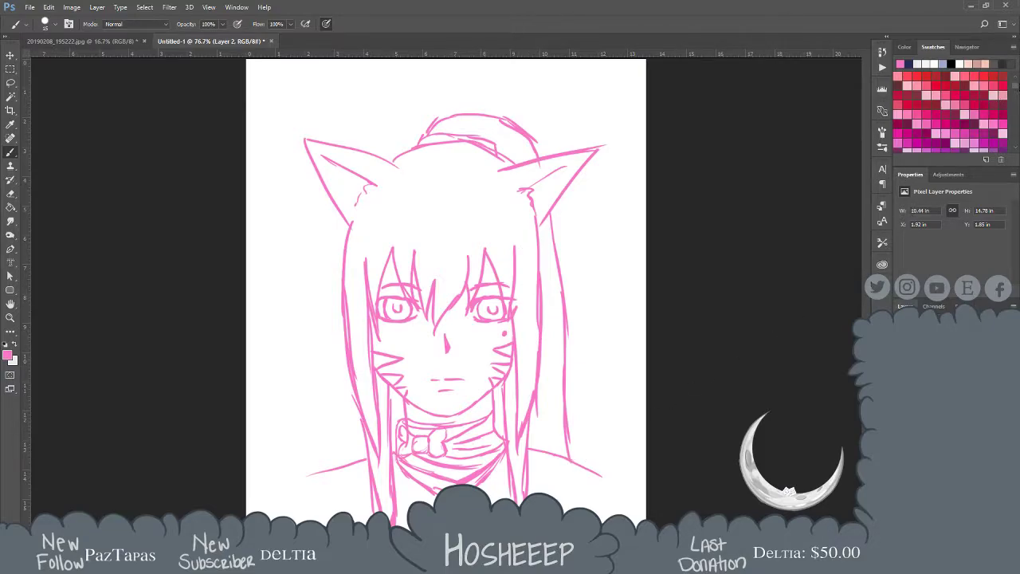
pyautogui.scroll(5, 1014, 86)
pyautogui.click(1003, 84)
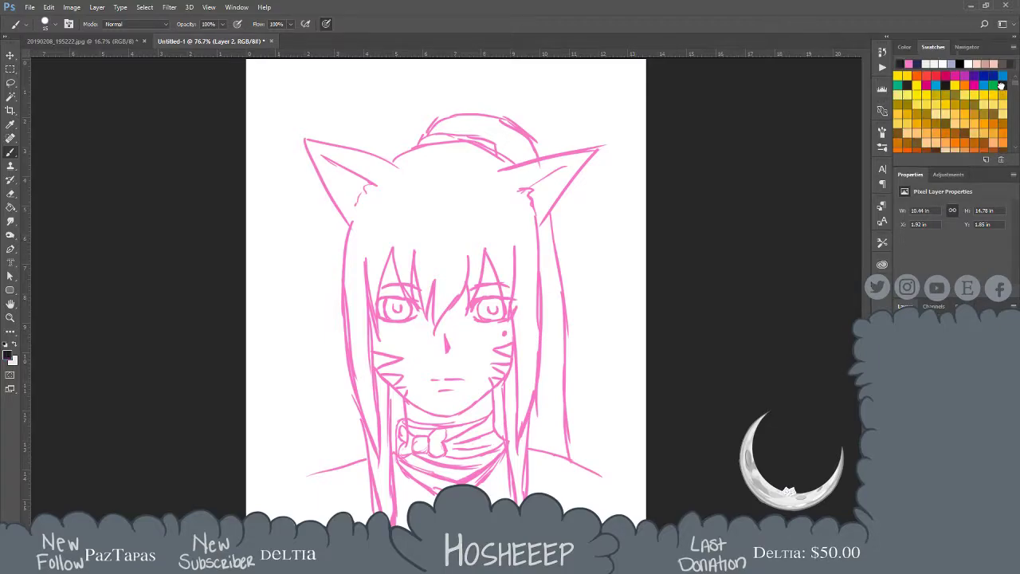
pyautogui.hotkey('ctrl', 'shift', 'alt', 'n')
pyautogui.press('z')
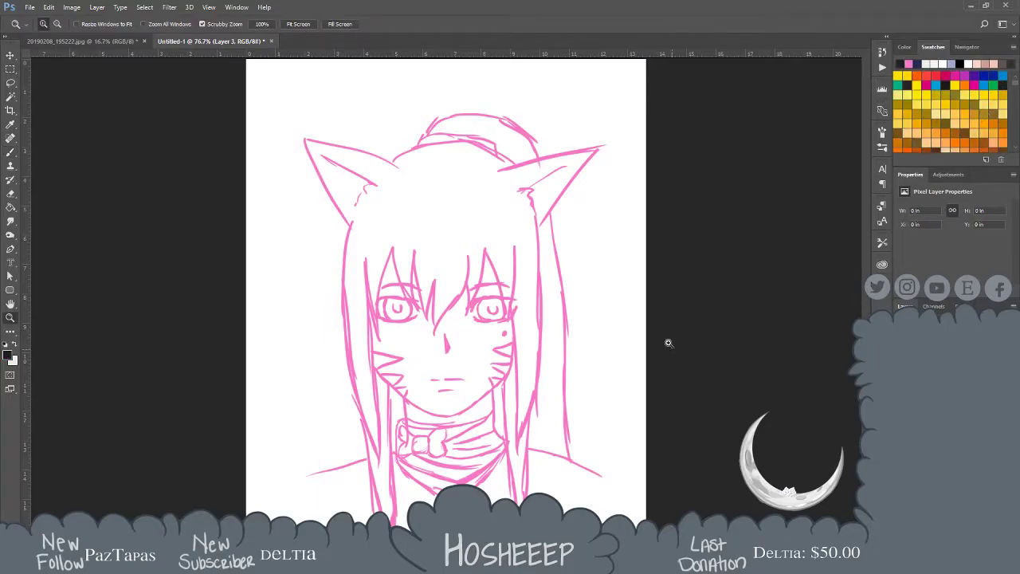
# Ink the outer edge of the left side lock in near-black, from the ear's base down to a point near the shoulder
pyautogui.click(402, 196)
pyautogui.moveTo(404, 280); pyautogui.dragTo(444, 203)
pyautogui.click(393, 213)
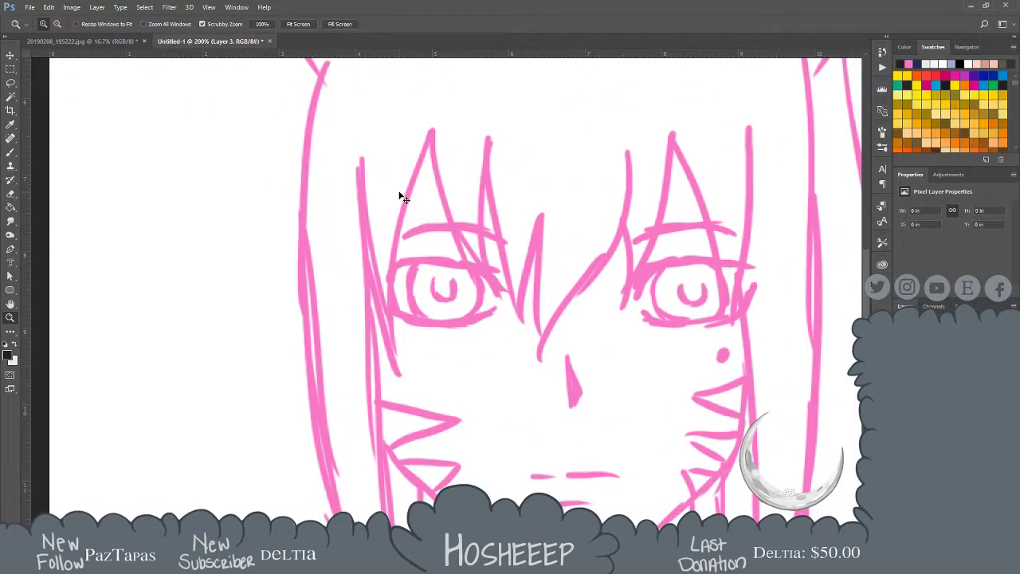
pyautogui.keyDown('alt'); pyautogui.click(403, 198); pyautogui.keyUp('alt')
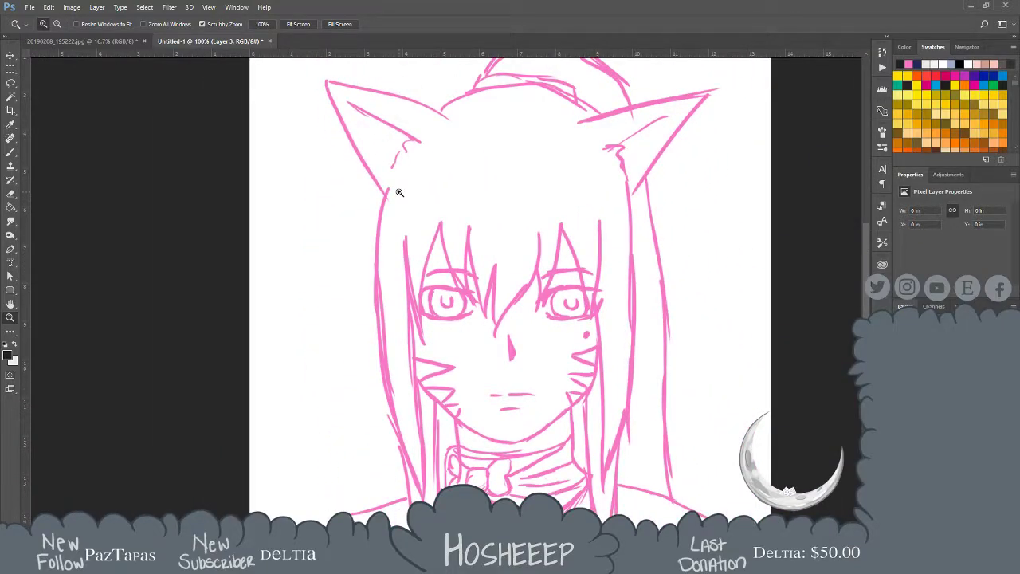
pyautogui.press('b')
pyautogui.moveTo(384, 198); pyautogui.dragTo(370, 260)
pyautogui.hotkey('ctrl', 'z')
pyautogui.moveTo(384, 198); pyautogui.dragTo(372, 325)
pyautogui.hotkey('ctrl', 'z')
pyautogui.moveTo(384, 196); pyautogui.dragTo(373, 344)
pyautogui.moveTo(370, 301); pyautogui.dragTo(426, 496)
# Ink the inner edge of the left side lock down to its pointed tip, redrawing the stroke once
pyautogui.moveTo(406, 237); pyautogui.dragTo(418, 419)
pyautogui.hotkey('ctrl', 'z')
pyautogui.moveTo(408, 317); pyautogui.dragTo(426, 483)
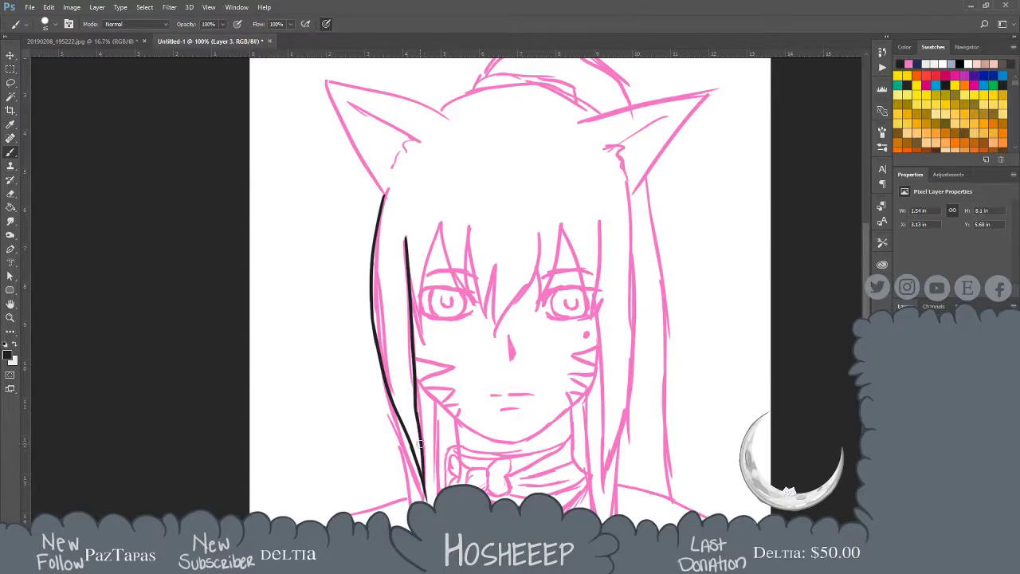
# Ink the pointed bangs over the left eye, with a strand beside the side lock and a peaked gap above the eye
pyautogui.moveTo(408, 258); pyautogui.dragTo(425, 335)
pyautogui.moveTo(440, 228); pyautogui.dragTo(422, 321)
pyautogui.hotkey('ctrl', 'z')
pyautogui.moveTo(441, 224); pyautogui.dragTo(424, 321)
pyautogui.moveTo(442, 227); pyautogui.dragTo(471, 297)
pyautogui.moveTo(469, 230); pyautogui.dragTo(473, 301)
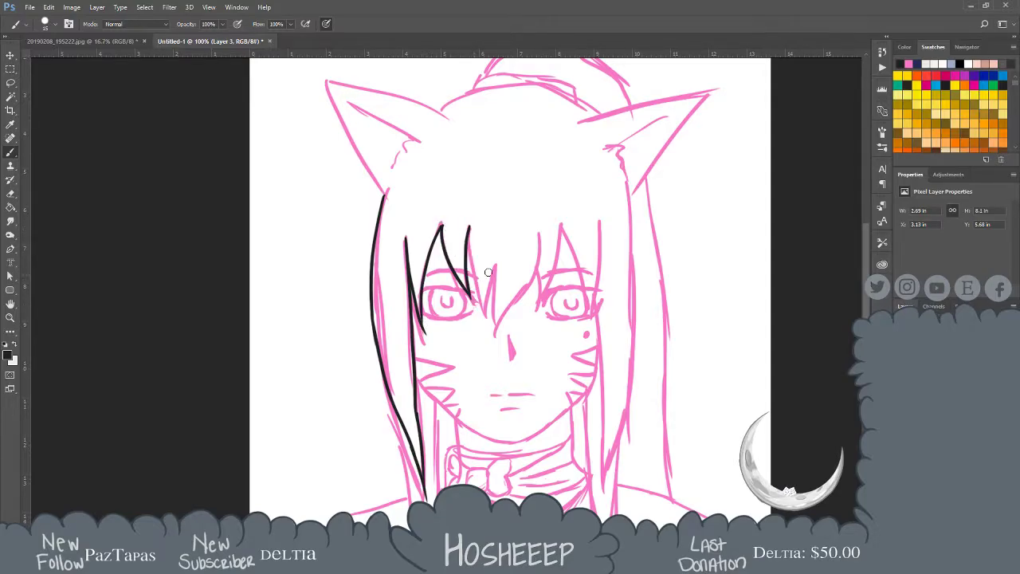
# Ink the narrow pointed strand between the left eye and the centre of the fringe, redrawing both of its edges
pyautogui.moveTo(468, 230); pyautogui.dragTo(482, 321)
pyautogui.hotkey('ctrl', 'z')
pyautogui.moveTo(467, 230); pyautogui.dragTo(485, 317)
pyautogui.moveTo(494, 267); pyautogui.dragTo(483, 315)
pyautogui.hotkey('ctrl', 'z')
pyautogui.moveTo(496, 256); pyautogui.dragTo(483, 317)
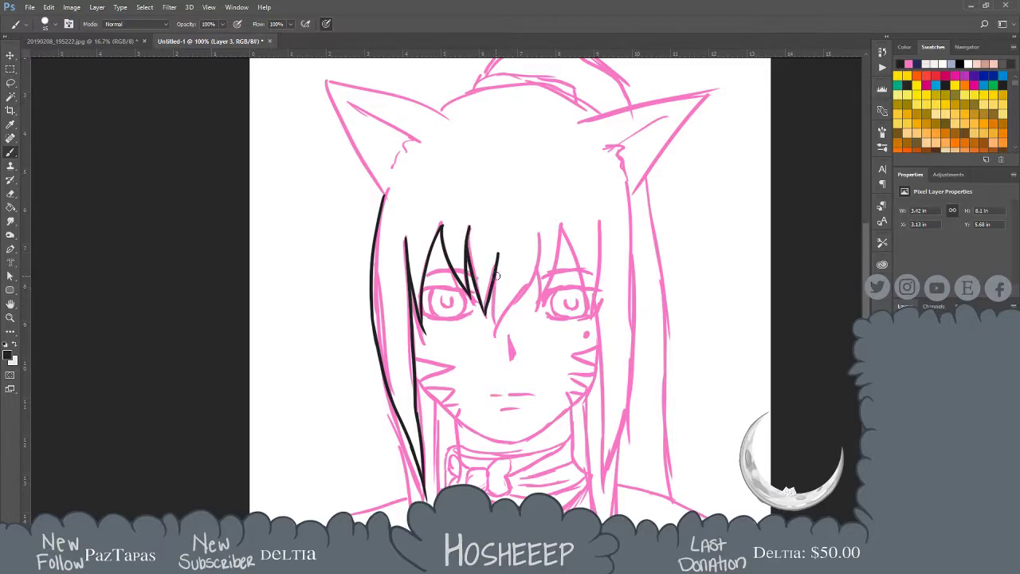
# Ink the central strand with its tip above the nose, undoing and redrawing both edges
pyautogui.moveTo(494, 271); pyautogui.dragTo(495, 334)
pyautogui.moveTo(537, 236); pyautogui.dragTo(497, 334)
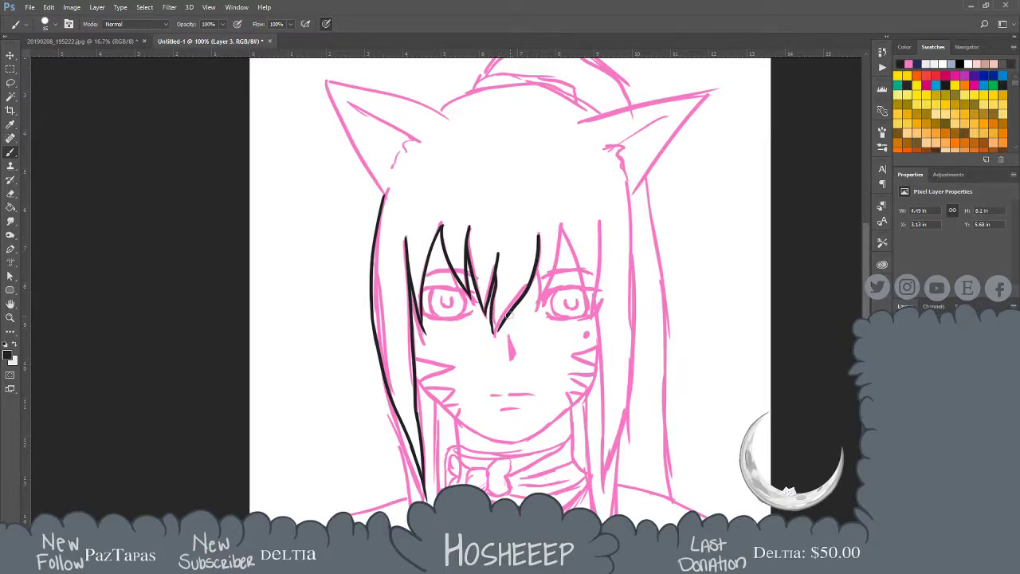
pyautogui.hotkey('ctrl', 'alt', 'z')
pyautogui.hotkey('ctrl', 'alt', 'z')
pyautogui.moveTo(496, 271); pyautogui.dragTo(494, 331)
pyautogui.moveTo(538, 234); pyautogui.dragTo(494, 330)
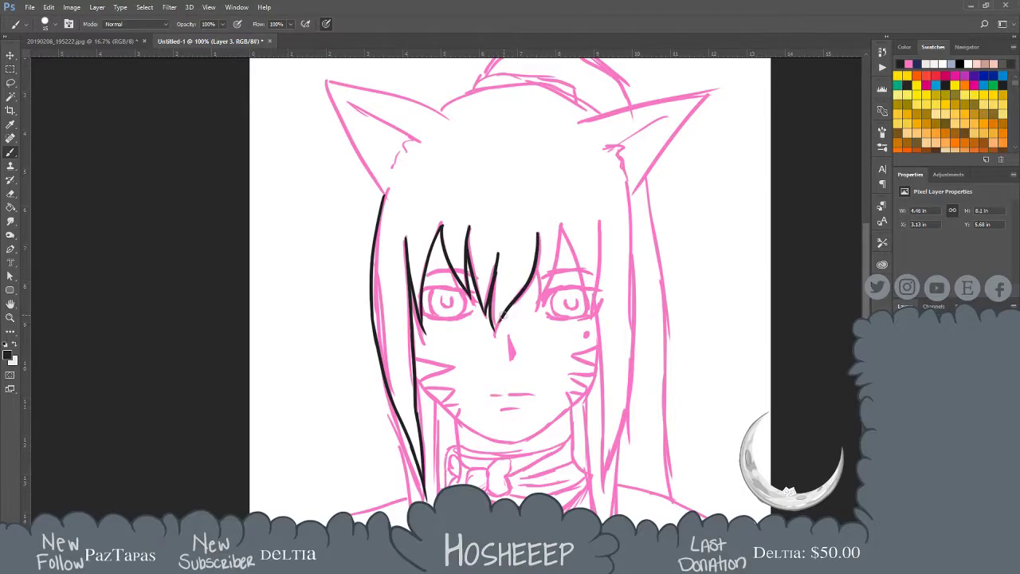
# Ink the pointed bangs around the right eye, from the small inner strand to the strand at the eye's outer corner
pyautogui.moveTo(534, 266); pyautogui.dragTo(538, 309)
pyautogui.hotkey('ctrl', 'z')
pyautogui.moveTo(539, 252)
pyautogui.mouseDown()
pyautogui.moveTo(530, 309)
pyautogui.moveTo(536, 278)
pyautogui.moveTo(531, 309)
pyautogui.mouseUp()
pyautogui.moveTo(561, 230); pyautogui.dragTo(531, 309)
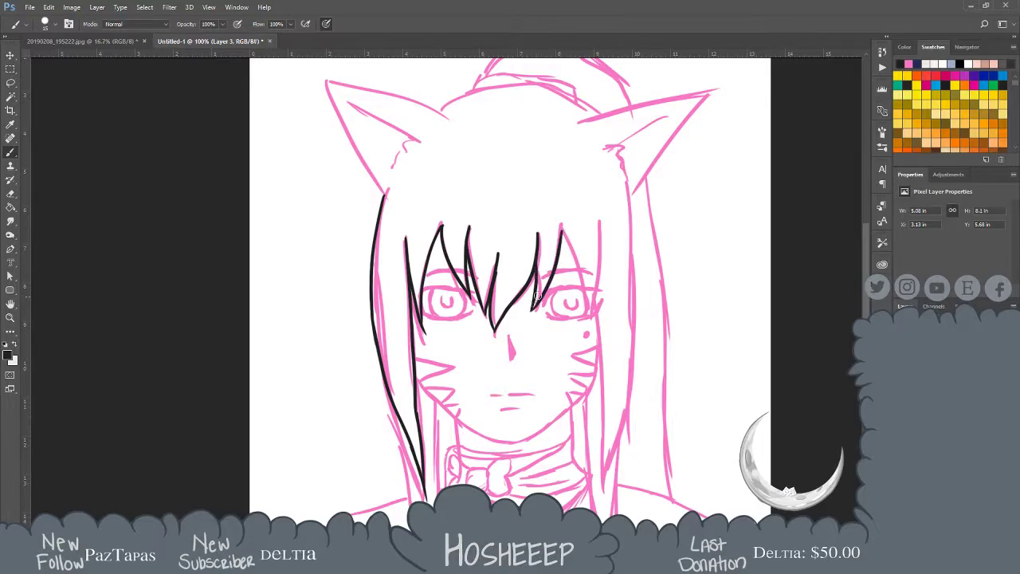
pyautogui.moveTo(562, 231); pyautogui.dragTo(590, 316)
pyautogui.moveTo(597, 216); pyautogui.dragTo(588, 315)
pyautogui.hotkey('ctrl', 'z')
pyautogui.moveTo(596, 212); pyautogui.dragTo(588, 316)
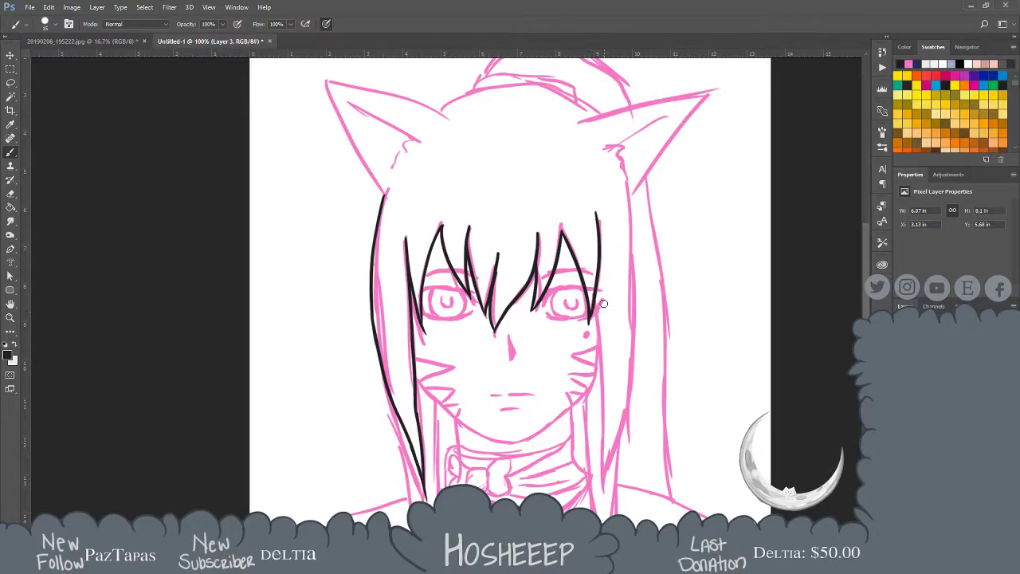
# Ink the inner edge of the right side lock from beside the eye down toward the shoulder, retrying the stroke
pyautogui.moveTo(596, 300); pyautogui.dragTo(600, 397)
pyautogui.hotkey('ctrl', 'z')
pyautogui.moveTo(596, 303); pyautogui.dragTo(598, 424)
pyautogui.hotkey('ctrl', 'z')
pyautogui.moveTo(594, 300); pyautogui.dragTo(601, 478)
pyautogui.hotkey('ctrl', 'z')
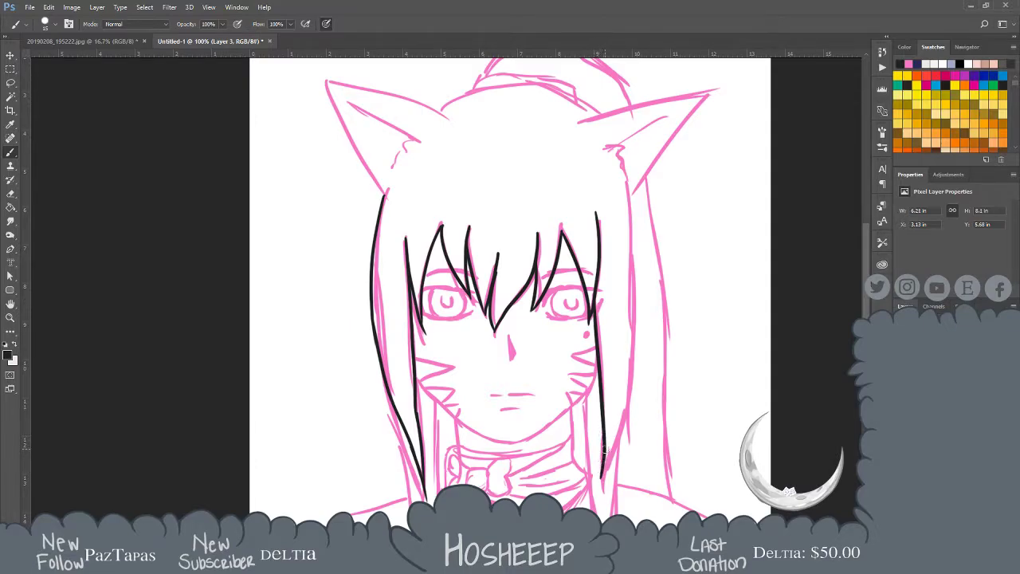
# Ink the outer edge of the right side lock from the ear's base down to a point, redrawing the lower part
pyautogui.moveTo(627, 188)
pyautogui.mouseDown()
pyautogui.moveTo(640, 330)
pyautogui.moveTo(631, 353)
pyautogui.mouseUp()
pyautogui.hotkey('ctrl', 'z')
pyautogui.moveTo(626, 190); pyautogui.dragTo(627, 396)
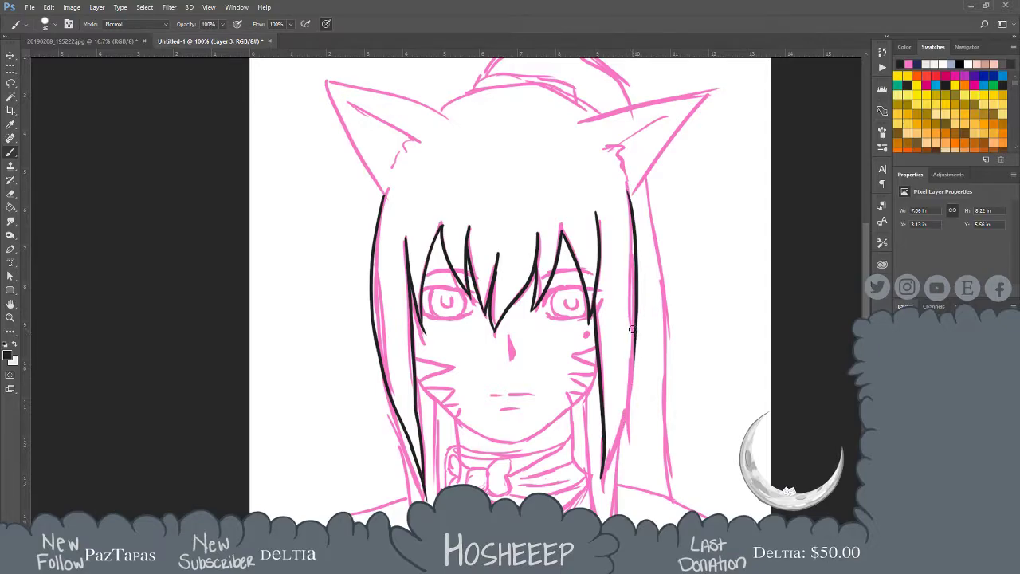
pyautogui.moveTo(633, 345); pyautogui.dragTo(613, 444)
pyautogui.moveTo(623, 410); pyautogui.dragTo(603, 480)
pyautogui.hotkey('ctrl', 'z')
pyautogui.hotkey('ctrl', 'z')
pyautogui.moveTo(629, 396); pyautogui.dragTo(606, 498)
pyautogui.hotkey('ctrl', 'z')
pyautogui.moveTo(629, 381); pyautogui.dragTo(606, 502)
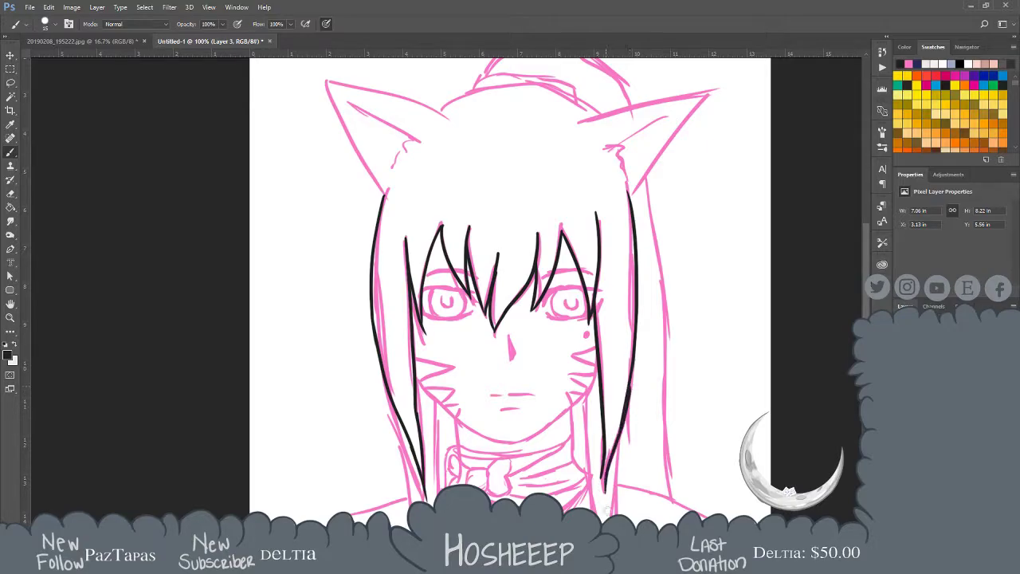
pyautogui.hotkey('ctrl', 'z')
pyautogui.moveTo(630, 379); pyautogui.dragTo(603, 484)
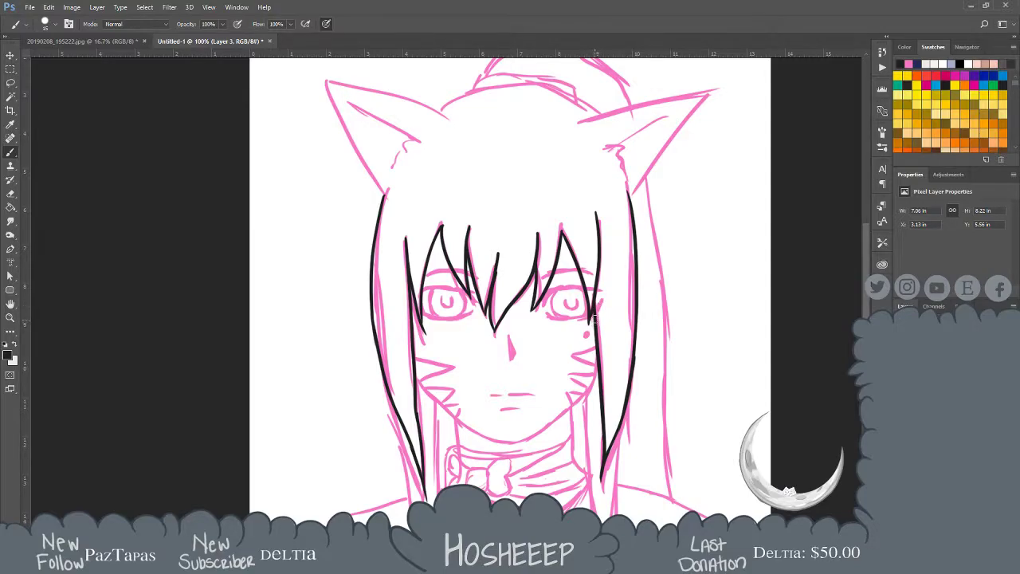
# Fade the pink sketch on Layer 2 and return to Layer 3 for inking
pyautogui.hotkey('alt', '[')
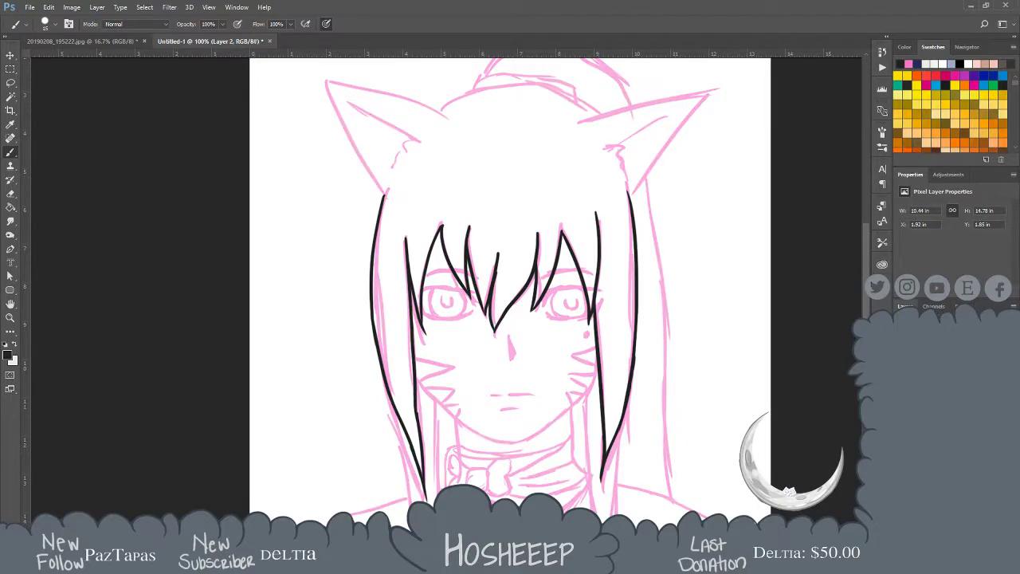
pyautogui.hotkey('alt', ']')
# Ink the outer and upper edges of the left cat ear, redrawing each until it follows the sketch
pyautogui.moveTo(480, 278); pyautogui.dragTo(500, 324)
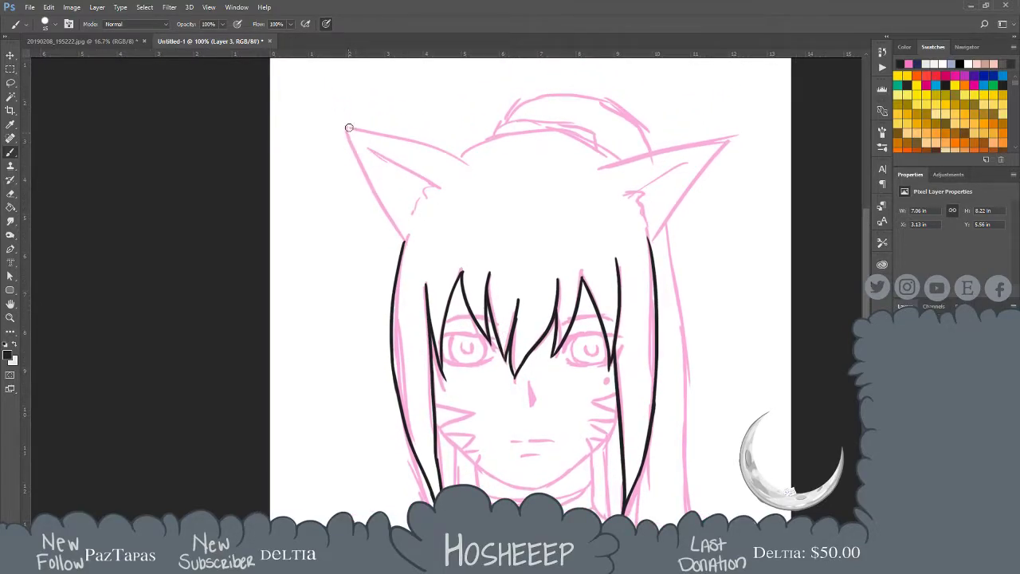
pyautogui.moveTo(346, 128); pyautogui.dragTo(379, 210)
pyautogui.hotkey('ctrl', 'z')
pyautogui.moveTo(346, 129); pyautogui.dragTo(404, 240)
pyautogui.moveTo(348, 127)
pyautogui.mouseDown()
pyautogui.moveTo(450, 139)
pyautogui.moveTo(451, 148)
pyautogui.mouseUp()
pyautogui.hotkey('ctrl', 'z')
pyautogui.moveTo(348, 128); pyautogui.dragTo(456, 162)
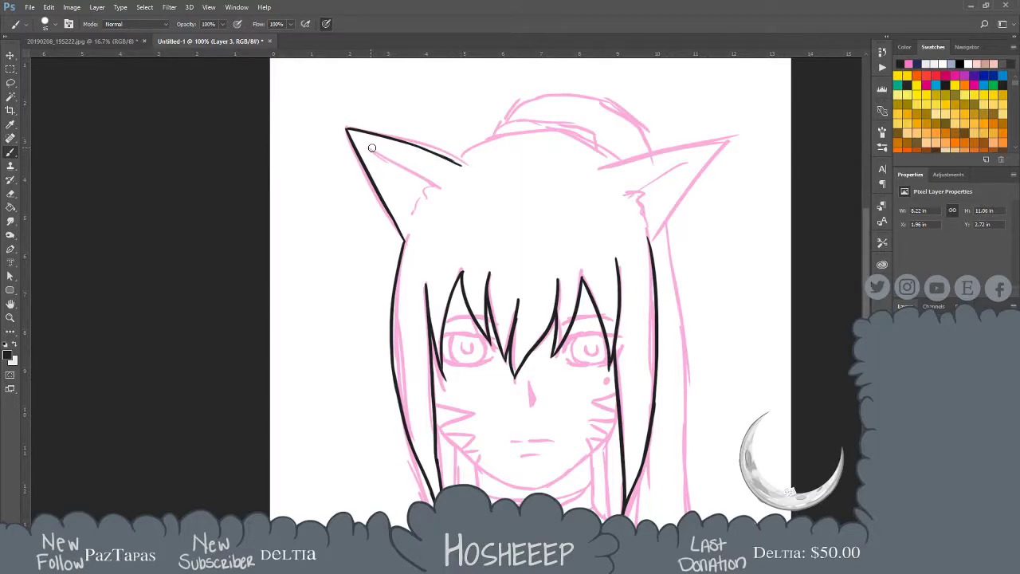
# Ink the left ear's inner line and a small zigzag fur tuft beneath its lower end
pyautogui.moveTo(372, 150); pyautogui.dragTo(421, 172)
pyautogui.hotkey('ctrl', 'z')
pyautogui.moveTo(370, 149); pyautogui.dragTo(428, 186)
pyautogui.moveTo(416, 200); pyautogui.dragTo(414, 205)
pyautogui.moveTo(412, 206); pyautogui.dragTo(413, 212)
pyautogui.hotkey('ctrl', 'z')
pyautogui.hotkey('ctrl', 'z')
pyautogui.moveTo(414, 180); pyautogui.dragTo(405, 219)
pyautogui.hotkey('ctrl', 'z')
pyautogui.moveTo(404, 215); pyautogui.dragTo(414, 214)
# Add a short fur stroke at the upper end of the left ear's inner line, undoing the trial marks
pyautogui.moveTo(378, 161); pyautogui.dragTo(384, 161)
pyautogui.hotkey('ctrl', 'z')
pyautogui.moveTo(371, 156); pyautogui.dragTo(388, 160)
pyautogui.moveTo(370, 157); pyautogui.dragTo(384, 153)
pyautogui.hotkey('ctrl', 'z')
pyautogui.moveTo(288, 178)
pyautogui.mouseDown()
pyautogui.moveTo(310, 183)
pyautogui.moveTo(322, 150)
pyautogui.mouseUp()
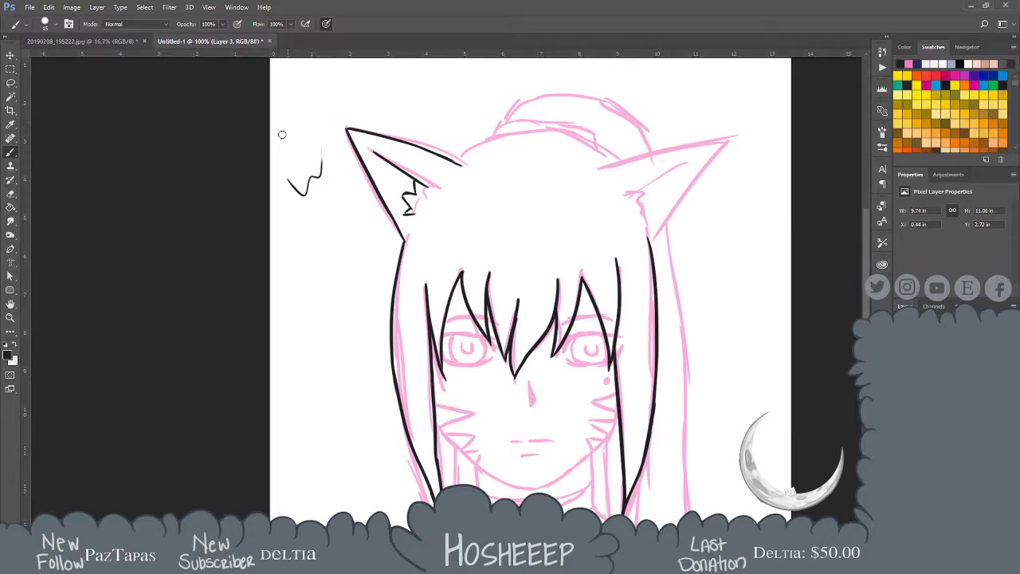
pyautogui.hotkey('ctrl', 'z')
pyautogui.moveTo(369, 158); pyautogui.dragTo(386, 160)
# Ink a larger zigzag outline around the small fur tuft inside the left ear
pyautogui.press('z')
pyautogui.click(404, 196)
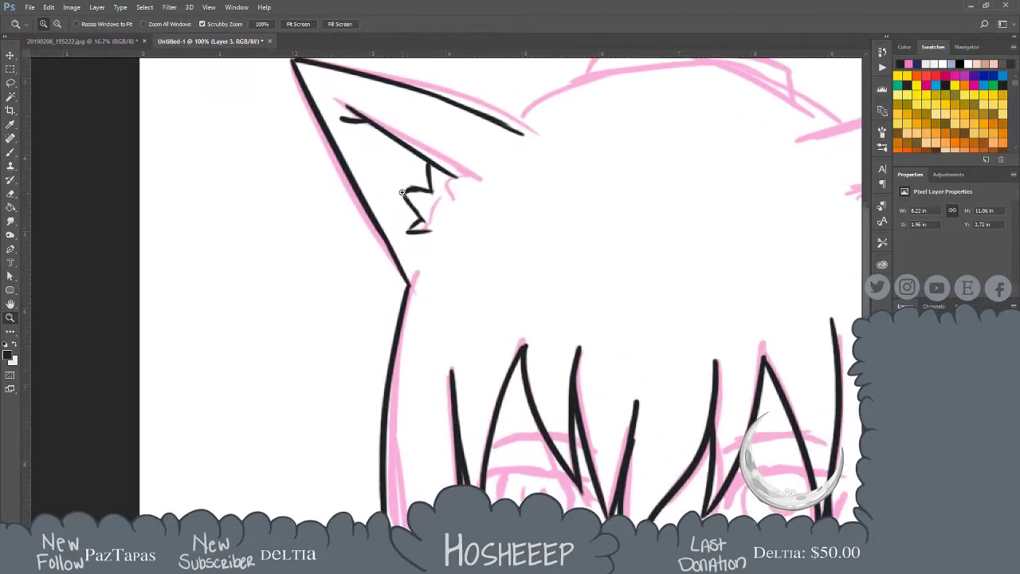
pyautogui.click(420, 171)
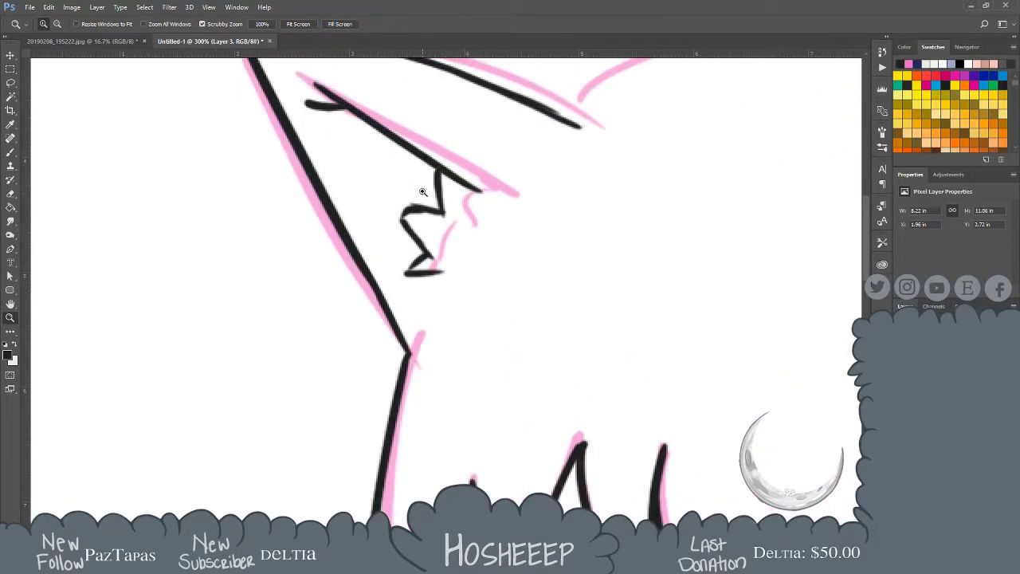
pyautogui.press('b')
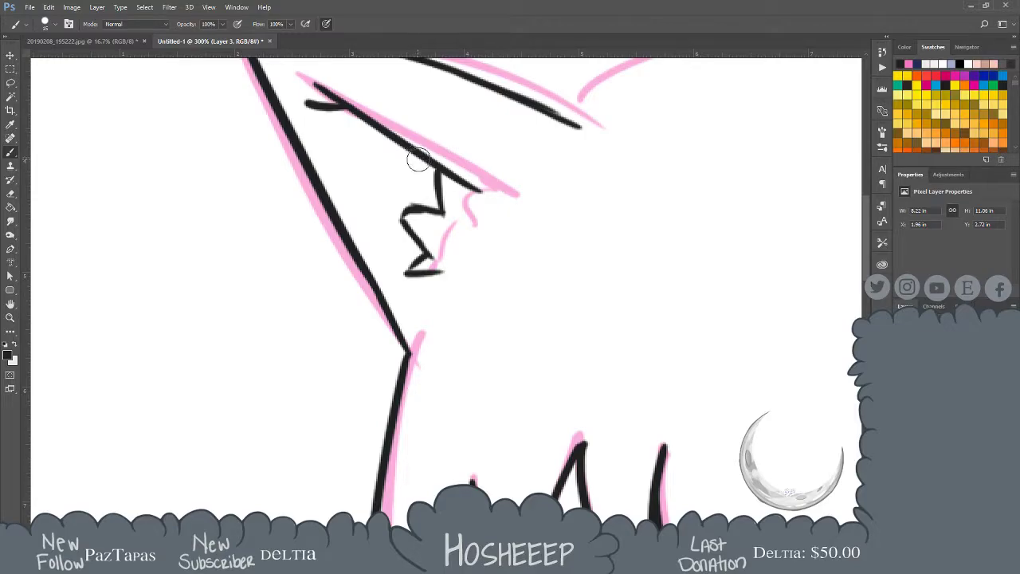
pyautogui.moveTo(425, 179)
pyautogui.mouseDown()
pyautogui.moveTo(374, 187)
pyautogui.moveTo(393, 181)
pyautogui.moveTo(377, 185)
pyautogui.moveTo(415, 242)
pyautogui.moveTo(392, 203)
pyautogui.moveTo(390, 269)
pyautogui.moveTo(442, 269)
pyautogui.mouseUp()
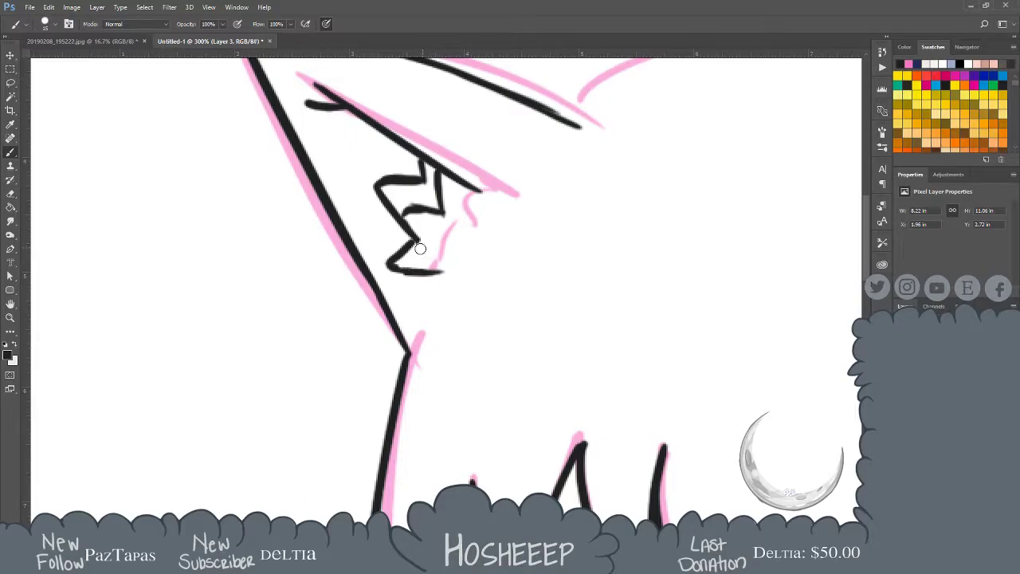
# Remove the smaller zigzag from inside the left ear's fur tuft, keeping the larger outline
pyautogui.press(']')
pyautogui.press(']')
pyautogui.press(']')
pyautogui.press(']')
pyautogui.press('[')
pyautogui.press('[')
pyautogui.press('[')
pyautogui.press('[')
pyautogui.moveTo(416, 203)
pyautogui.mouseDown()
pyautogui.moveTo(442, 210)
pyautogui.moveTo(434, 174)
pyautogui.mouseUp()
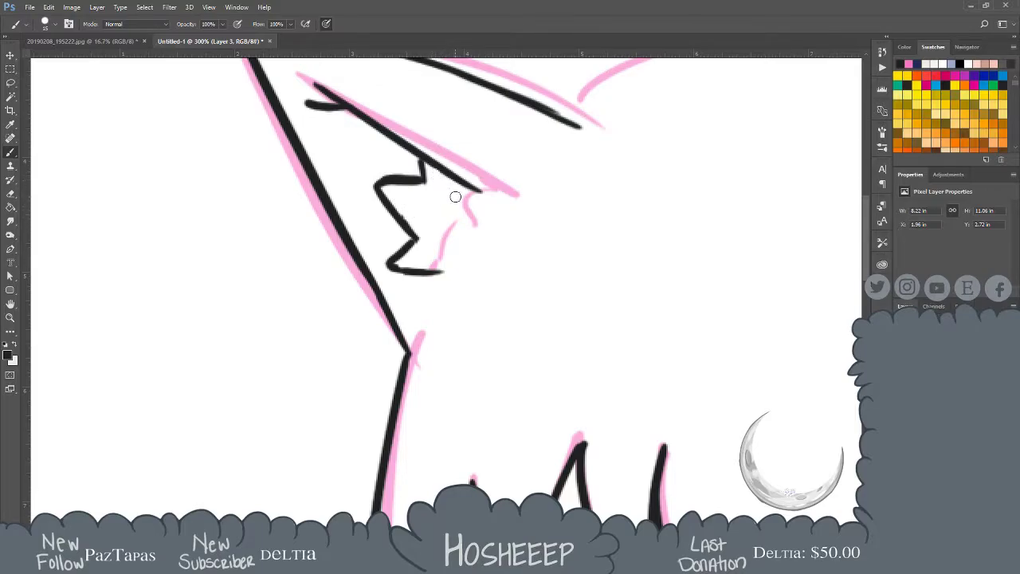
# Touch up the upper and lower parts of the left ear's fur tuft outline
pyautogui.press(']')
pyautogui.press(']')
pyautogui.press(']')
pyautogui.moveTo(419, 160); pyautogui.dragTo(421, 182)
pyautogui.moveTo(409, 243)
pyautogui.mouseDown()
pyautogui.moveTo(395, 267)
pyautogui.moveTo(418, 272)
pyautogui.mouseUp()
pyautogui.press('[')
pyautogui.press('[')
pyautogui.press('[')
# Try inking the crown of the head as a single curve from the left ear to the right ear
pyautogui.hotkey('ctrl', '0')
pyautogui.press('z')
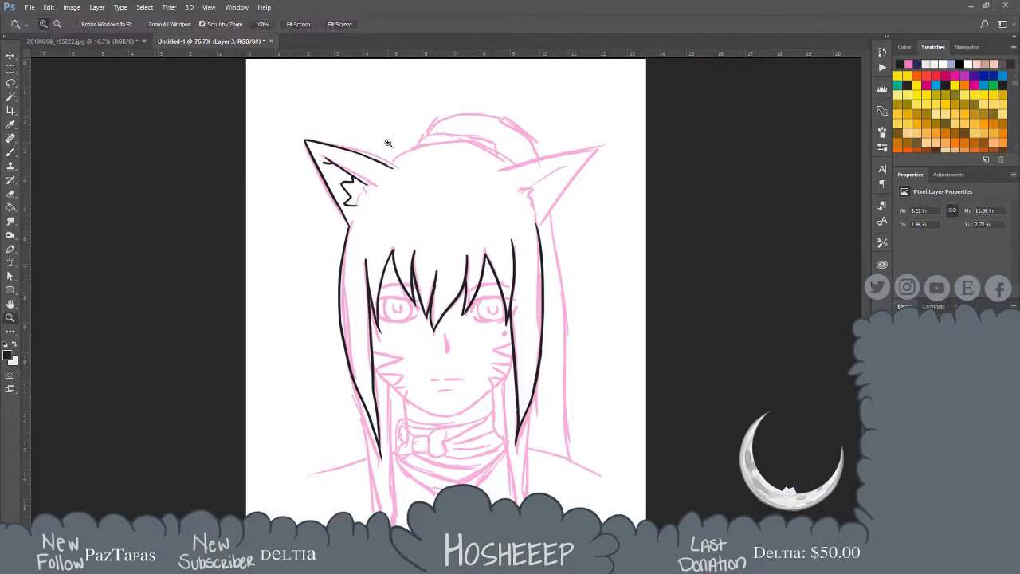
pyautogui.click(415, 148)
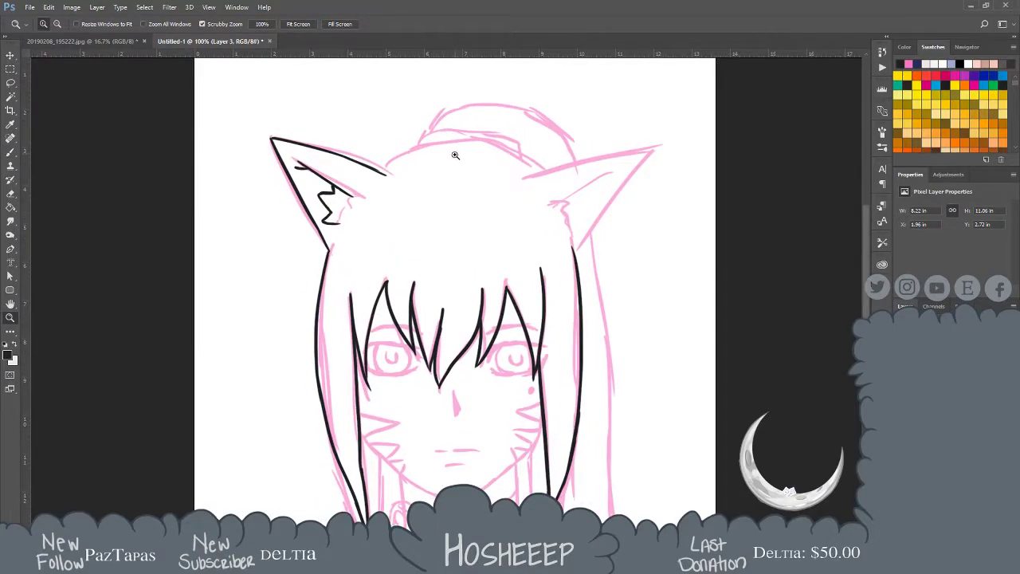
pyautogui.click(455, 154)
pyautogui.press('b')
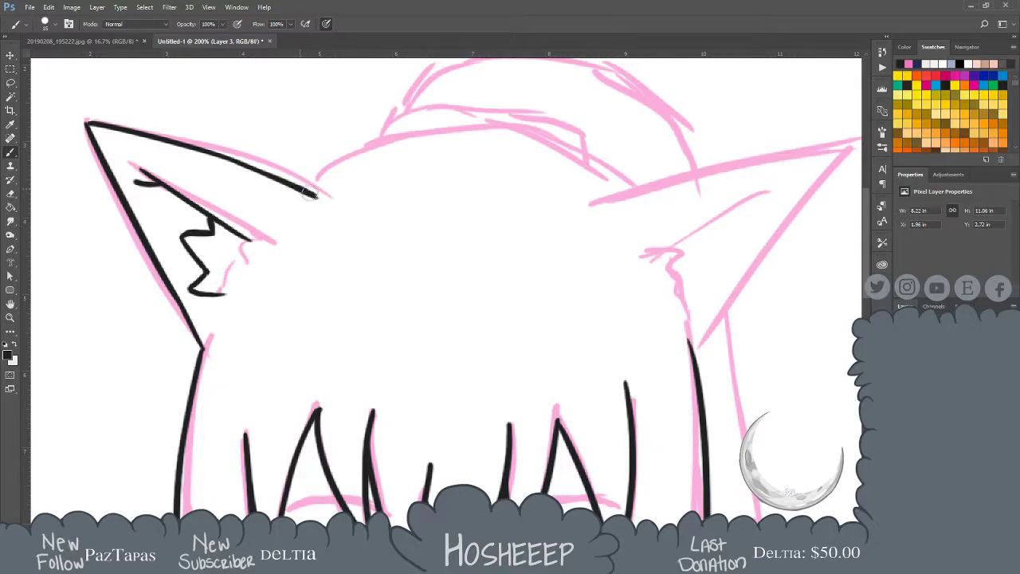
pyautogui.moveTo(304, 177)
pyautogui.mouseDown()
pyautogui.moveTo(371, 145)
pyautogui.moveTo(558, 165)
pyautogui.mouseUp()
pyautogui.hotkey('ctrl', 'z')
pyautogui.moveTo(310, 172)
pyautogui.mouseDown()
pyautogui.moveTo(459, 140)
pyautogui.moveTo(634, 184)
pyautogui.mouseUp()
pyautogui.hotkey('ctrl', 'z')
pyautogui.moveTo(299, 183)
pyautogui.mouseDown()
pyautogui.moveTo(340, 164)
pyautogui.moveTo(585, 160)
pyautogui.moveTo(668, 194)
pyautogui.mouseUp()
pyautogui.hotkey('ctrl', 'z')
pyautogui.moveTo(296, 184)
pyautogui.mouseDown()
pyautogui.moveTo(338, 160)
pyautogui.moveTo(525, 133)
pyautogui.moveTo(626, 160)
pyautogui.mouseUp()
pyautogui.hotkey('ctrl', 'z')
pyautogui.moveTo(296, 185)
pyautogui.mouseDown()
pyautogui.moveTo(404, 147)
pyautogui.moveTo(579, 171)
pyautogui.mouseUp()
pyautogui.hotkey('ctrl', 'z')
pyautogui.moveTo(297, 183)
pyautogui.mouseDown()
pyautogui.moveTo(384, 148)
pyautogui.moveTo(488, 143)
pyautogui.moveTo(636, 184)
pyautogui.mouseUp()
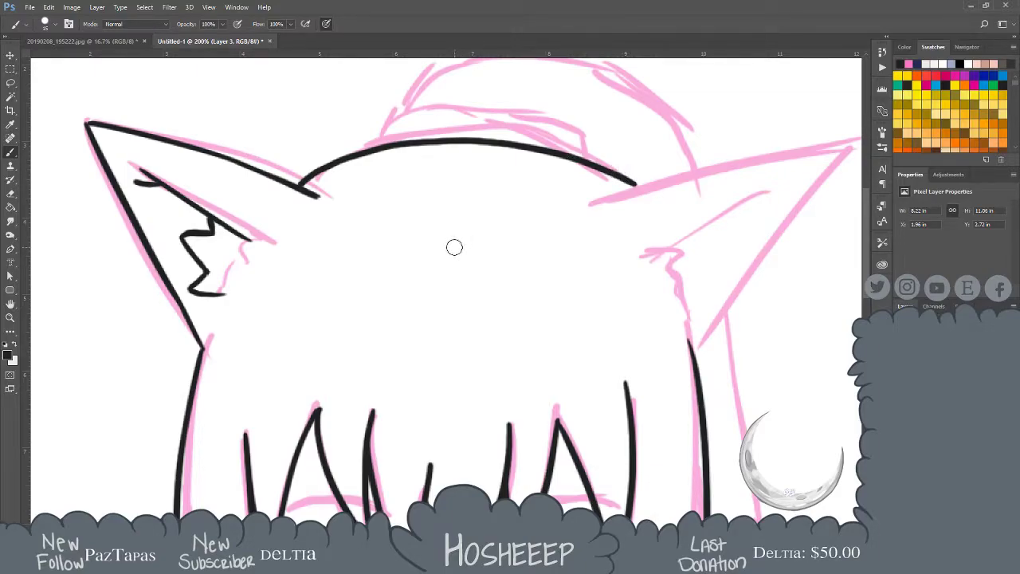
pyautogui.hotkey('ctrl', 'z')
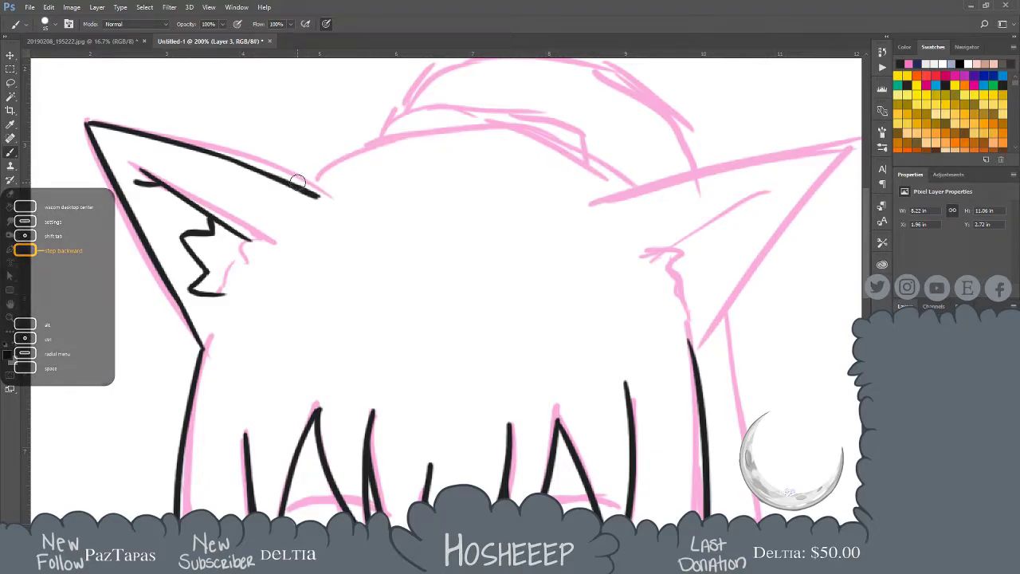
pyautogui.moveTo(297, 185)
pyautogui.mouseDown()
pyautogui.moveTo(378, 147)
pyautogui.moveTo(492, 123)
pyautogui.mouseUp()
pyautogui.hotkey('ctrl', 'z')
pyautogui.moveTo(296, 185)
pyautogui.mouseDown()
pyautogui.moveTo(381, 145)
pyautogui.moveTo(451, 135)
pyautogui.mouseUp()
pyautogui.hotkey('ctrl', 'z')
pyautogui.moveTo(296, 185); pyautogui.dragTo(367, 149)
pyautogui.hotkey('ctrl', 'z')
pyautogui.moveTo(296, 185)
pyautogui.mouseDown()
pyautogui.moveTo(358, 149)
pyautogui.moveTo(451, 119)
pyautogui.mouseUp()
pyautogui.hotkey('ctrl', 'z')
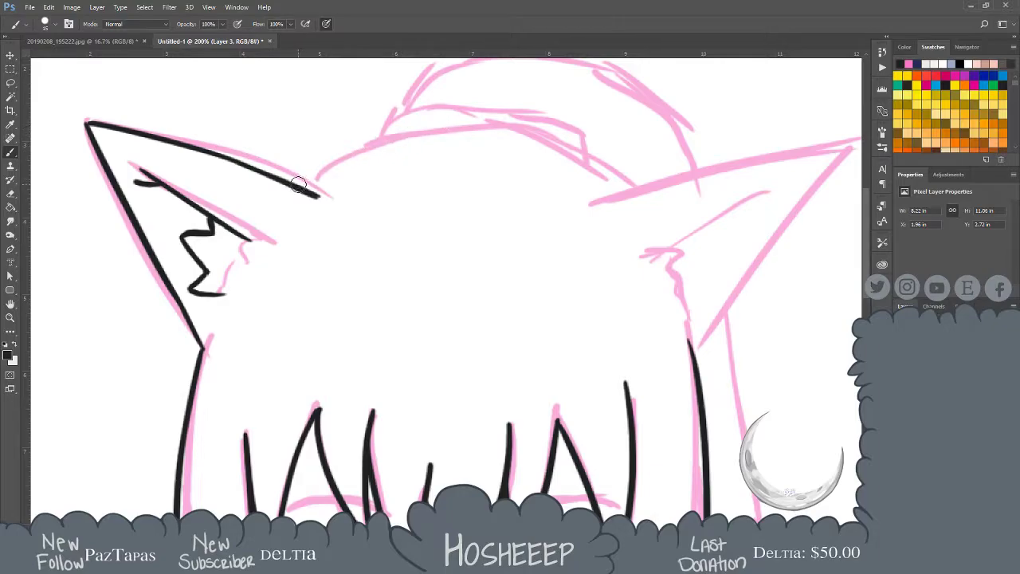
pyautogui.moveTo(305, 182)
pyautogui.mouseDown()
pyautogui.moveTo(368, 146)
pyautogui.moveTo(451, 125)
pyautogui.moveTo(511, 131)
pyautogui.moveTo(598, 165)
pyautogui.mouseUp()
pyautogui.hotkey('ctrl', 'z')
pyautogui.moveTo(294, 182)
pyautogui.mouseDown()
pyautogui.moveTo(432, 133)
pyautogui.moveTo(597, 173)
pyautogui.mouseUp()
pyautogui.hotkey('ctrl', 'z')
pyautogui.moveTo(299, 187)
pyautogui.mouseDown()
pyautogui.moveTo(415, 140)
pyautogui.moveTo(615, 191)
pyautogui.mouseUp()
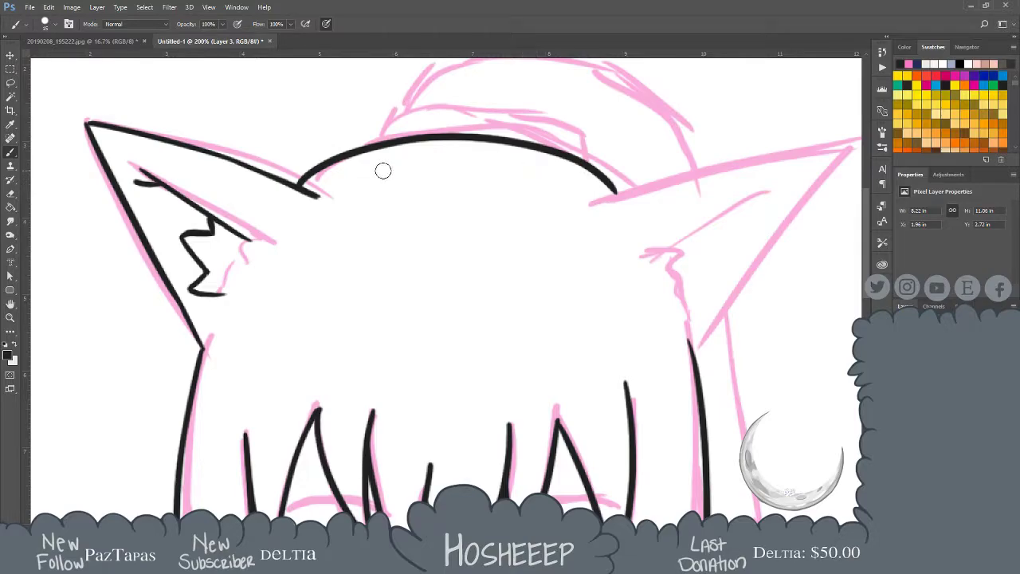
pyautogui.hotkey('ctrl', 'z')
pyautogui.moveTo(288, 185)
pyautogui.mouseDown()
pyautogui.moveTo(341, 154)
pyautogui.moveTo(537, 129)
pyautogui.moveTo(647, 167)
pyautogui.mouseUp()
pyautogui.hotkey('ctrl', 'z')
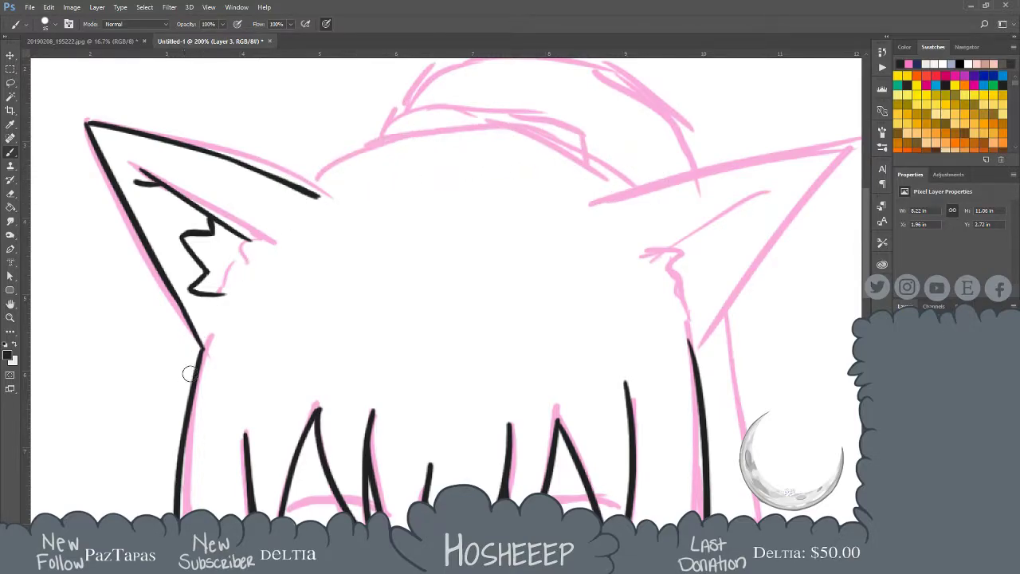
# Ink the crown of the head as one smooth arc from the left ear to the right ear's upper edge
pyautogui.moveTo(297, 184)
pyautogui.mouseDown()
pyautogui.moveTo(356, 142)
pyautogui.moveTo(454, 118)
pyautogui.moveTo(563, 126)
pyautogui.moveTo(662, 183)
pyautogui.mouseUp()
pyautogui.hotkey('ctrl', 'z')
pyautogui.moveTo(293, 185)
pyautogui.mouseDown()
pyautogui.moveTo(359, 150)
pyautogui.moveTo(472, 133)
pyautogui.moveTo(569, 152)
pyautogui.moveTo(636, 189)
pyautogui.mouseUp()
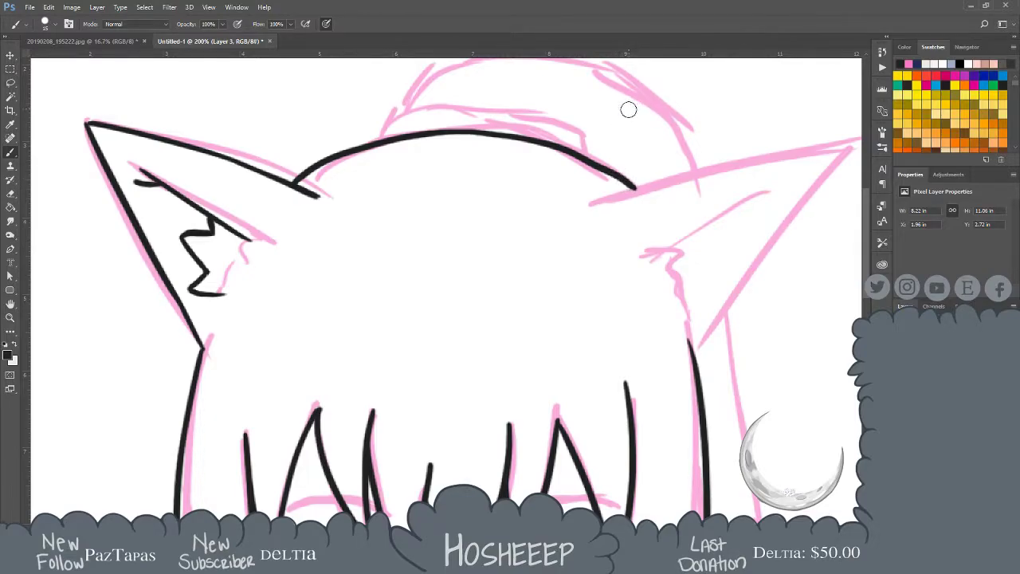
# Ink the flat hair band above the crown, closing its rounded right end onto the head's outline
pyautogui.moveTo(618, 117); pyautogui.dragTo(559, 194)
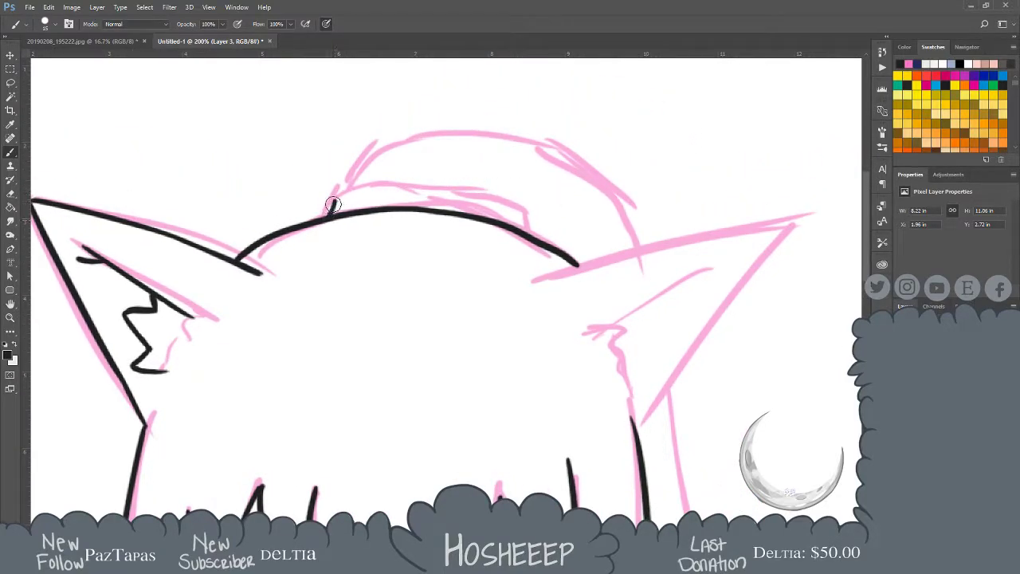
pyautogui.moveTo(328, 214); pyautogui.dragTo(415, 185)
pyautogui.hotkey('ctrl', 'z')
pyautogui.moveTo(335, 210)
pyautogui.mouseDown()
pyautogui.moveTo(398, 191)
pyautogui.moveTo(446, 193)
pyautogui.mouseUp()
pyautogui.moveTo(416, 191)
pyautogui.mouseDown()
pyautogui.moveTo(501, 200)
pyautogui.moveTo(522, 209)
pyautogui.moveTo(523, 229)
pyautogui.mouseUp()
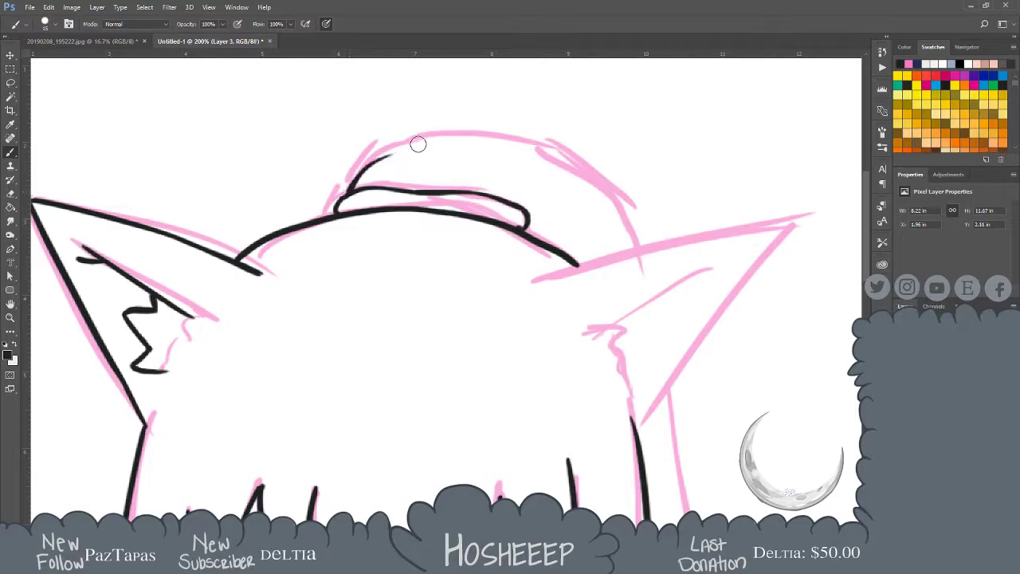
# Ink the ponytail's tall arch from the hair band's left end over to the right ear's upper edge, thickening its right side
pyautogui.moveTo(351, 187); pyautogui.dragTo(351, 179)
pyautogui.hotkey('ctrl', 'z')
pyautogui.hotkey('ctrl', 'z')
pyautogui.moveTo(347, 193)
pyautogui.mouseDown()
pyautogui.moveTo(399, 140)
pyautogui.moveTo(472, 126)
pyautogui.moveTo(588, 167)
pyautogui.mouseUp()
pyautogui.hotkey('ctrl', 'z')
pyautogui.moveTo(524, 134)
pyautogui.mouseDown()
pyautogui.moveTo(598, 174)
pyautogui.moveTo(623, 220)
pyautogui.mouseUp()
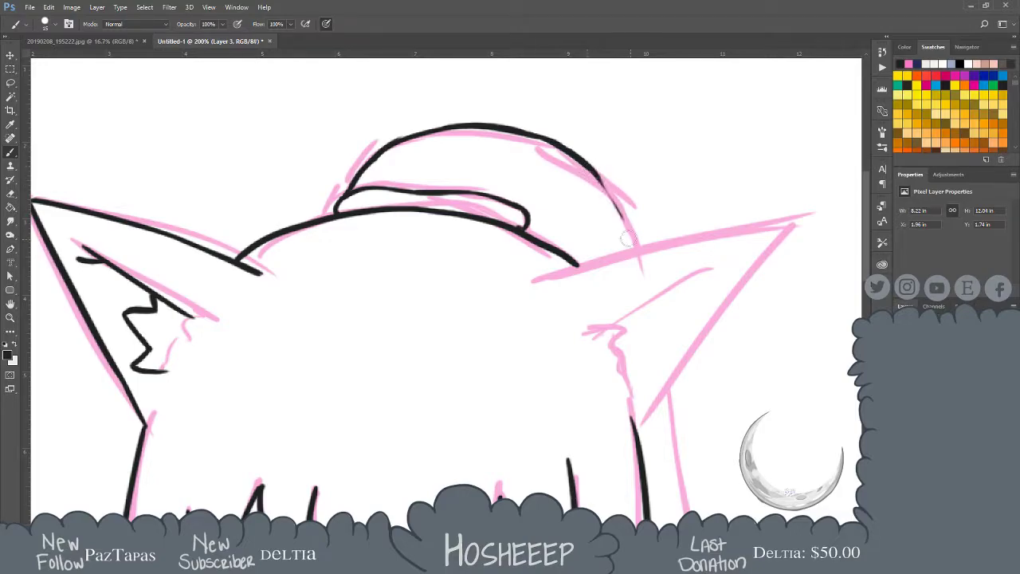
pyautogui.moveTo(596, 173); pyautogui.dragTo(632, 230)
pyautogui.moveTo(613, 193); pyautogui.dragTo(637, 249)
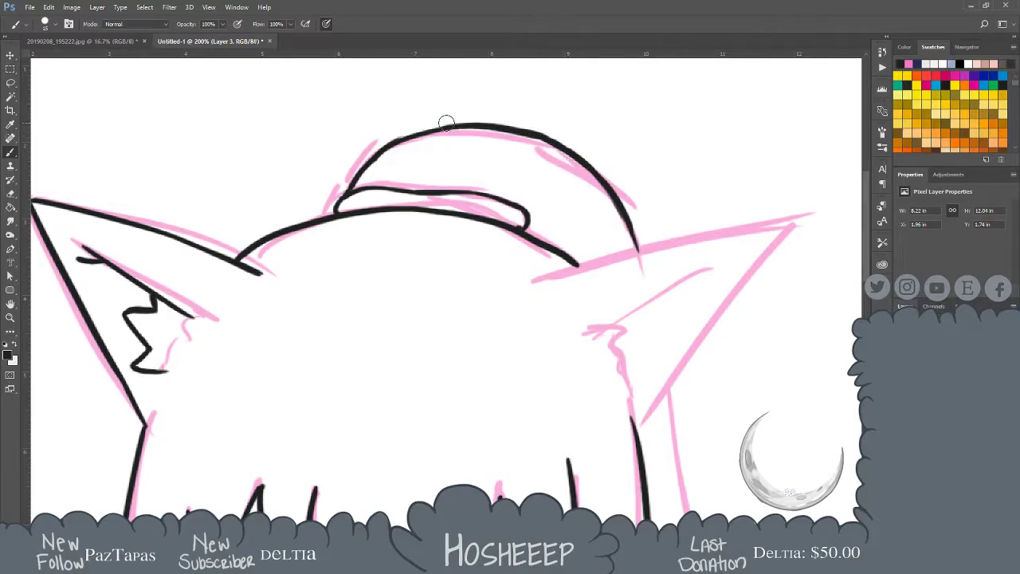
# Ink the right ear's upper edge as a straight line from the crown to the ear tip
pyautogui.moveTo(456, 125)
pyautogui.mouseDown()
pyautogui.moveTo(388, 146)
pyautogui.moveTo(444, 127)
pyautogui.mouseUp()
pyautogui.hotkey('ctrl', 'z')
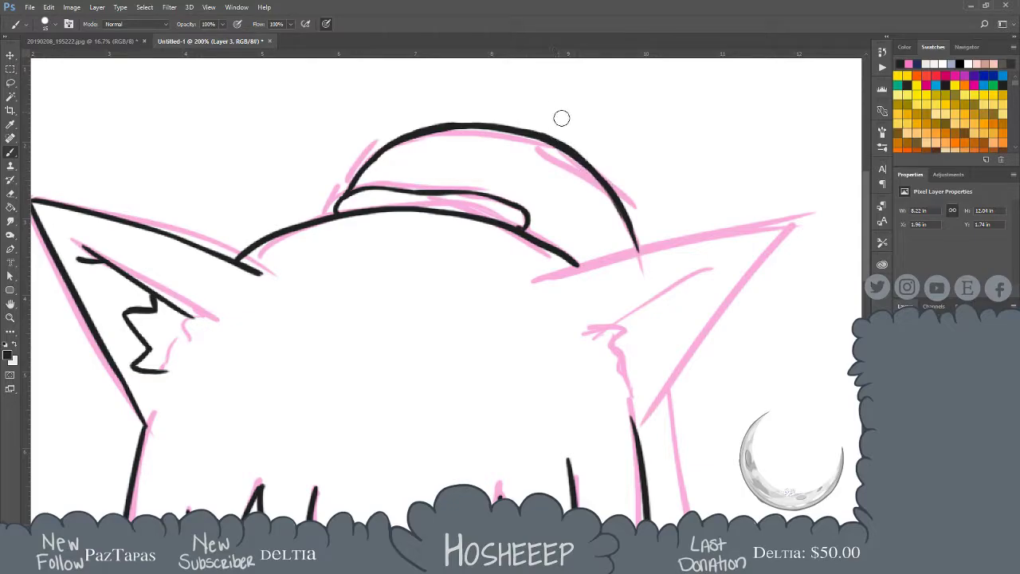
pyautogui.moveTo(528, 279); pyautogui.dragTo(794, 206)
pyautogui.hotkey('ctrl', 'z')
pyautogui.moveTo(524, 278); pyautogui.dragTo(797, 226)
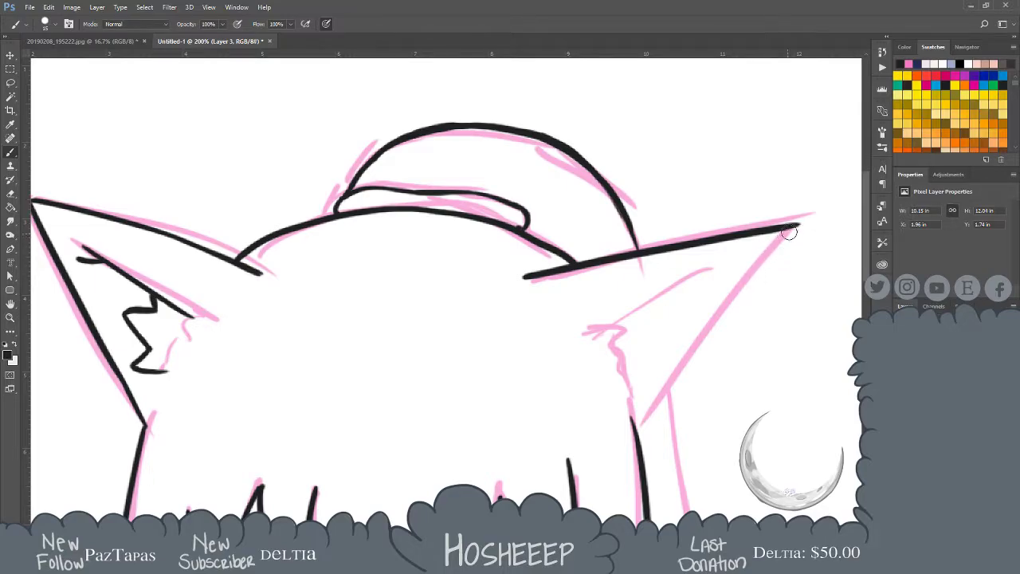
# Ink the right ear's outer edge from its tip down to the top of the side hair line
pyautogui.moveTo(794, 227); pyautogui.dragTo(663, 426)
pyautogui.hotkey('ctrl', 'z')
pyautogui.moveTo(798, 226); pyautogui.dragTo(644, 422)
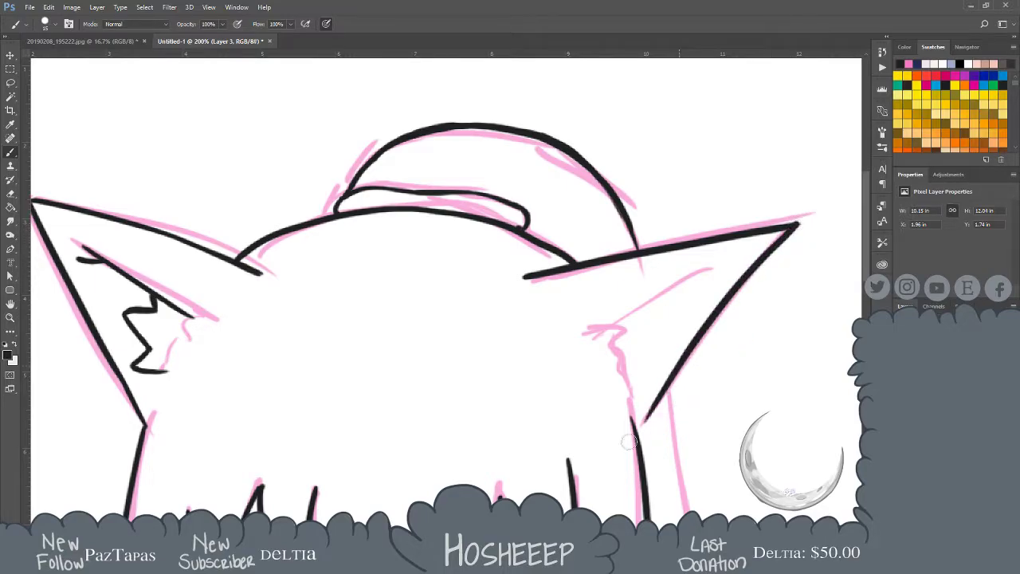
pyautogui.hotkey('ctrl', 'z')
pyautogui.moveTo(797, 225)
pyautogui.mouseDown()
pyautogui.moveTo(656, 368)
pyautogui.moveTo(642, 421)
pyautogui.mouseUp()
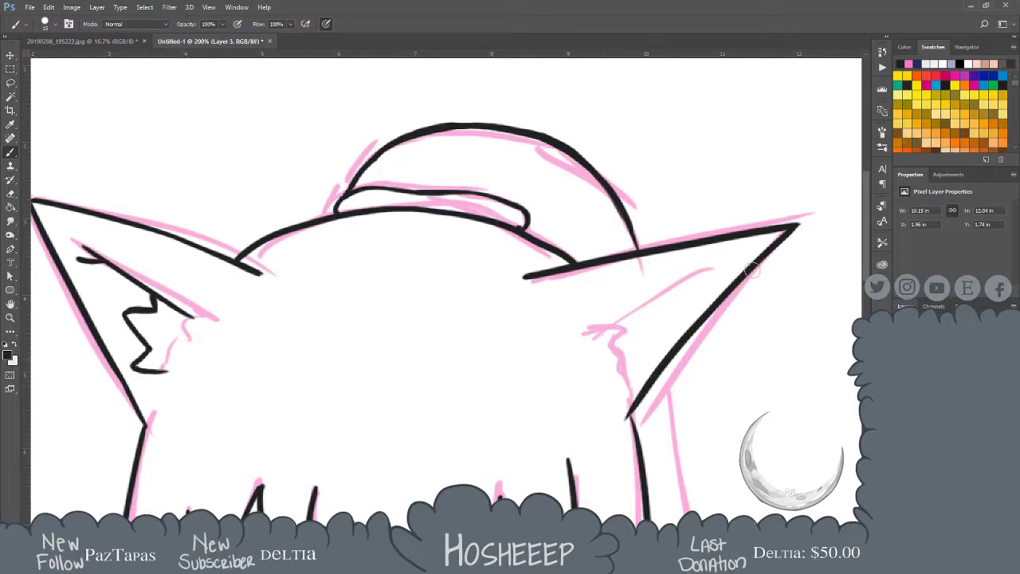
pyautogui.hotkey('ctrl', 'z')
pyautogui.moveTo(797, 227); pyautogui.dragTo(631, 438)
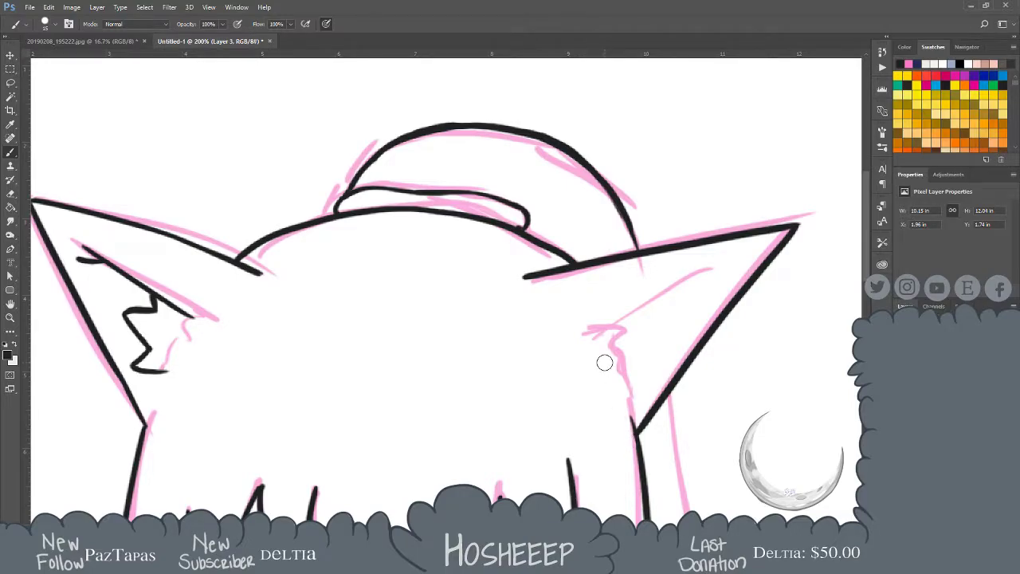
# Try inking the right ear's inner line and zigzag fur tuft freehand
pyautogui.moveTo(556, 327)
pyautogui.mouseDown()
pyautogui.moveTo(549, 316)
pyautogui.moveTo(562, 293)
pyautogui.mouseUp()
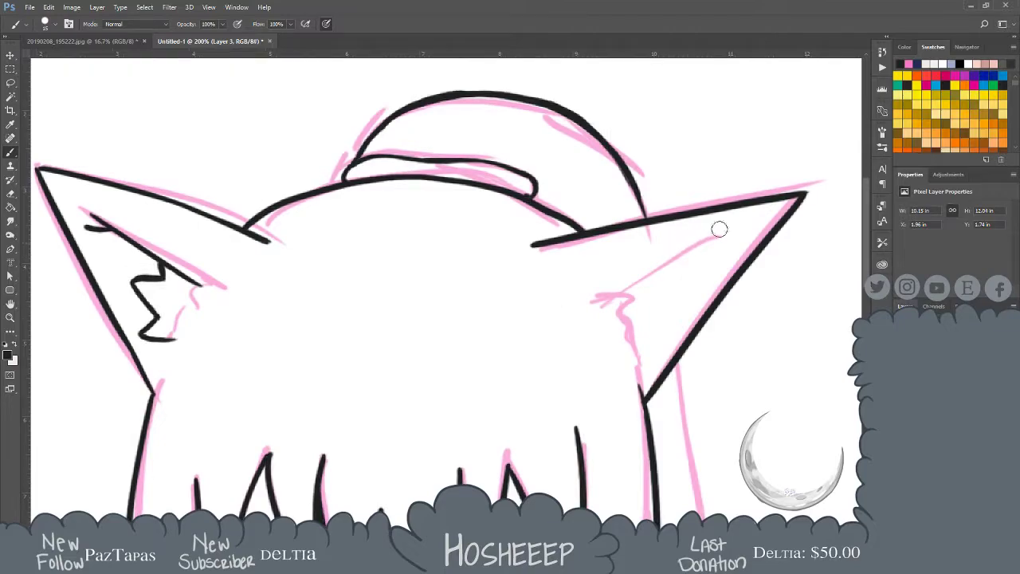
pyautogui.moveTo(746, 226); pyautogui.dragTo(614, 289)
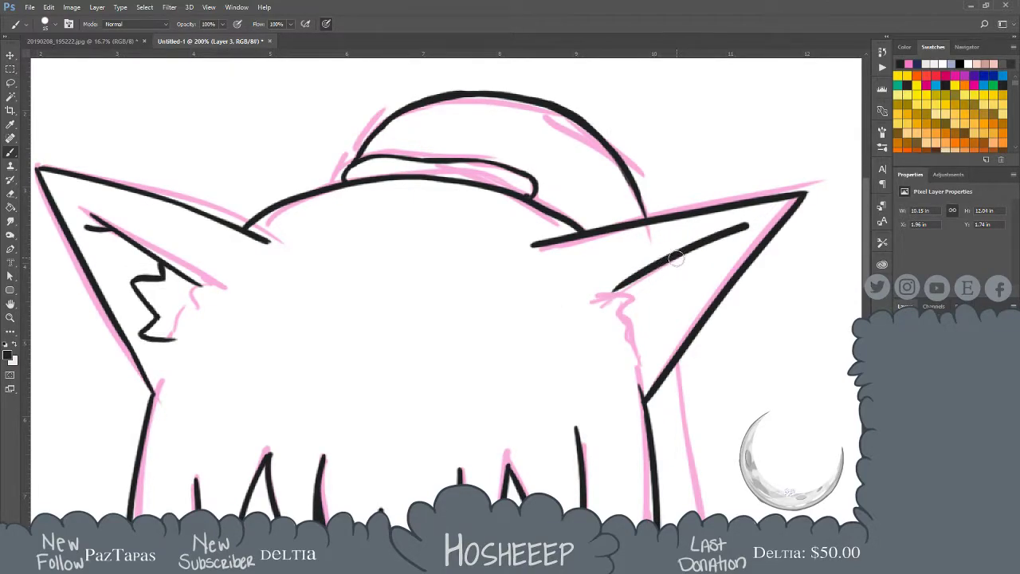
pyautogui.moveTo(674, 259)
pyautogui.mouseDown()
pyautogui.moveTo(662, 279)
pyautogui.moveTo(680, 280)
pyautogui.moveTo(651, 315)
pyautogui.mouseUp()
pyautogui.hotkey('ctrl', 'alt', 'z')
pyautogui.hotkey('ctrl', 'alt', 'z')
pyautogui.hotkey('ctrl', 'alt', 'z')
pyautogui.hotkey('ctrl', 'alt', 'z')
pyautogui.hotkey('ctrl', 'alt', 'z')
pyautogui.moveTo(674, 259)
pyautogui.mouseDown()
pyautogui.moveTo(660, 285)
pyautogui.moveTo(686, 294)
pyautogui.moveTo(637, 356)
pyautogui.moveTo(669, 332)
pyautogui.mouseUp()
pyautogui.hotkey('ctrl', 'alt', 'z')
pyautogui.hotkey('ctrl', 'z')
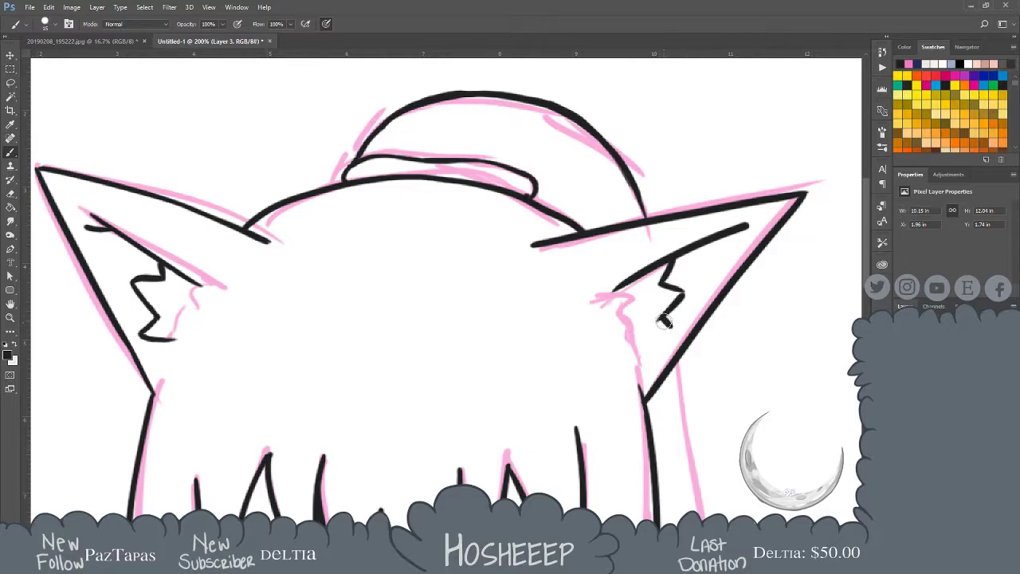
pyautogui.moveTo(659, 317); pyautogui.dragTo(664, 326)
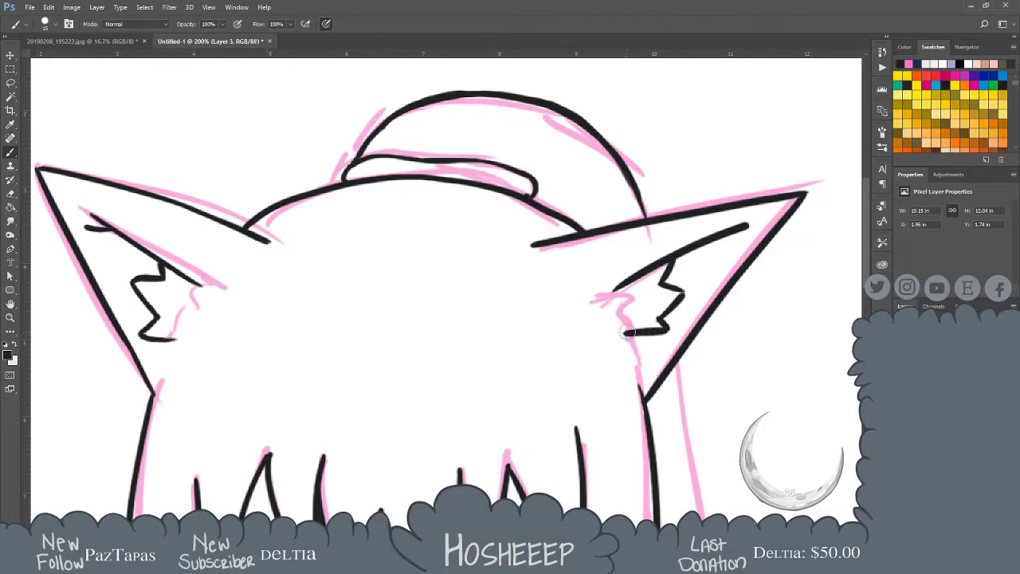
# Undo the freehand inner line and fur strokes in the right ear
pyautogui.hotkey('ctrl', 'z')
pyautogui.hotkey('ctrl', 'z')
pyautogui.hotkey('ctrl', 'z')
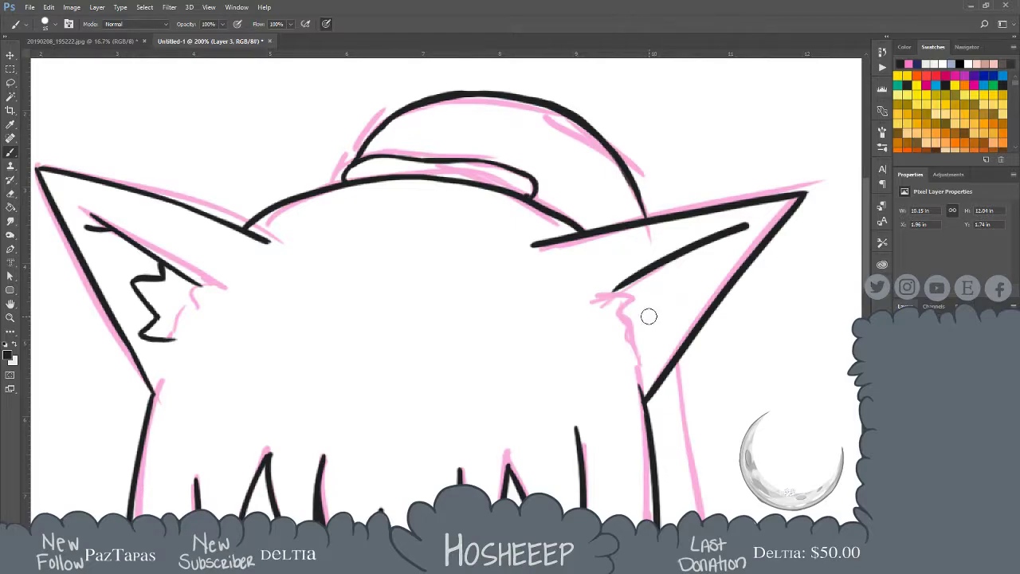
pyautogui.press('l')
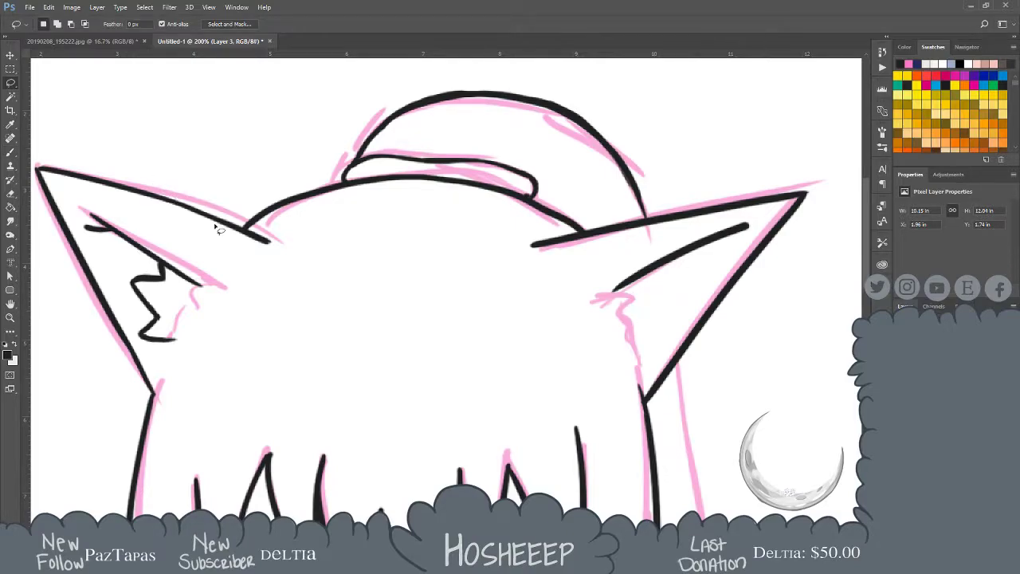
pyautogui.hotkey('ctrl', 'z')
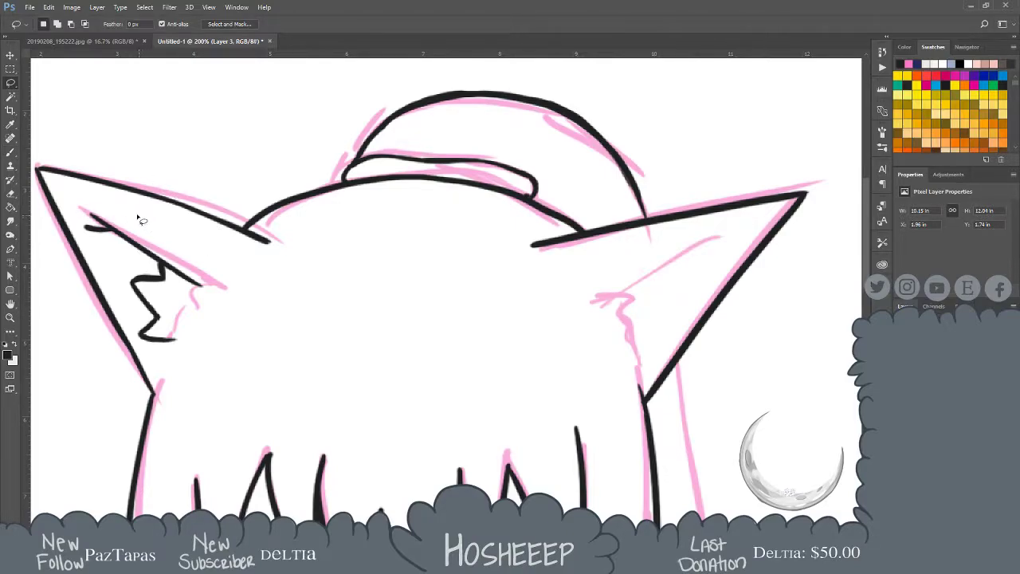
# Copy the left ear's inner line and fur tuft onto a new layer and flip the copy horizontally
pyautogui.moveTo(143, 348)
pyautogui.mouseDown()
pyautogui.moveTo(212, 337)
pyautogui.moveTo(191, 250)
pyautogui.moveTo(169, 243)
pyautogui.mouseUp()
pyautogui.hotkey('ctrl', 'j')
pyautogui.hotkey('ctrl', 't')
pyautogui.rightClick(168, 242)
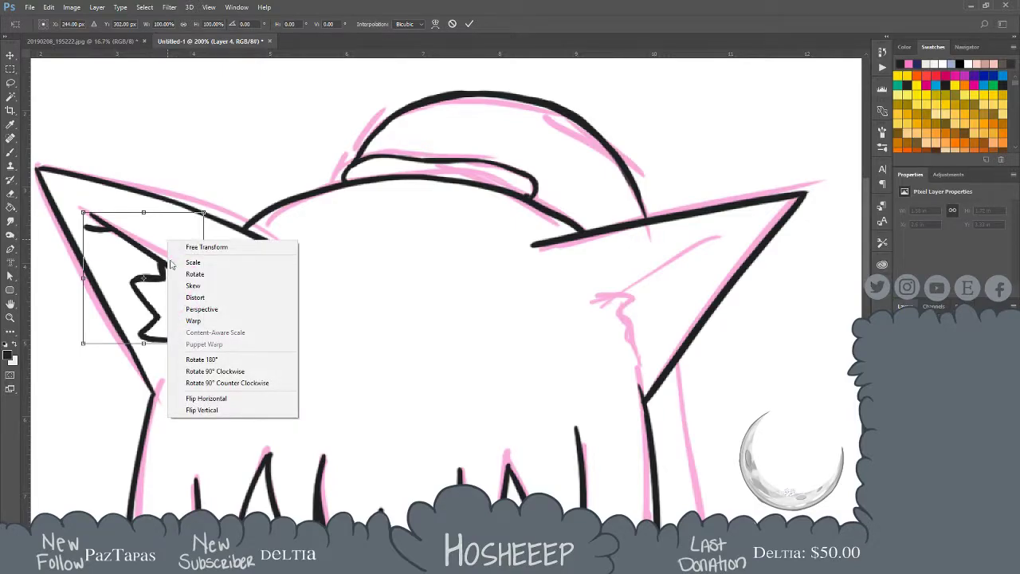
pyautogui.click(239, 399)
# Fit the mirrored fur detail inside the right ear with a slight rotation and merge it down into Layer 3
pyautogui.moveTo(147, 255); pyautogui.dragTo(665, 262)
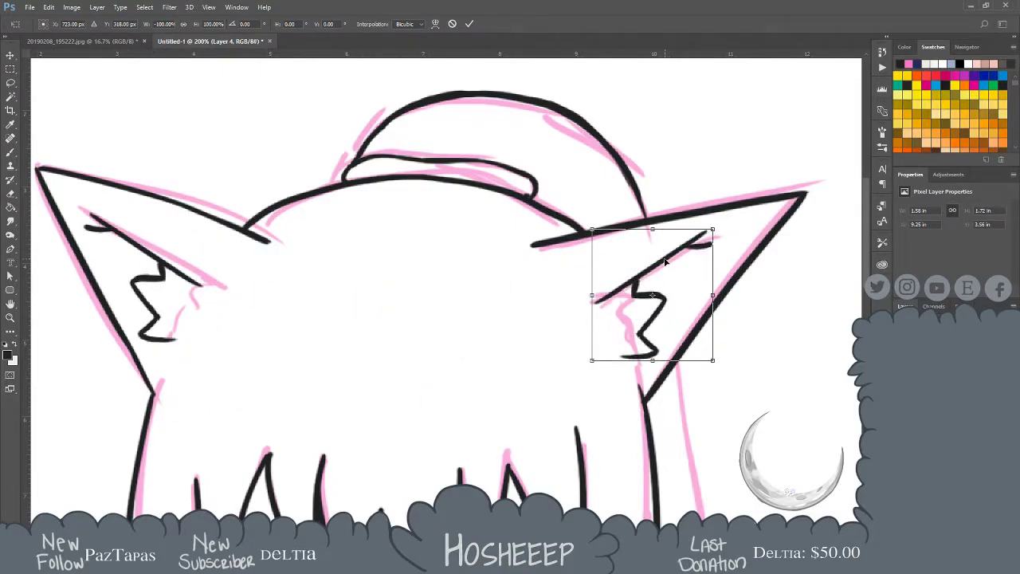
pyautogui.moveTo(773, 182); pyautogui.dragTo(777, 194)
pyautogui.press('Return')
pyautogui.press('l')
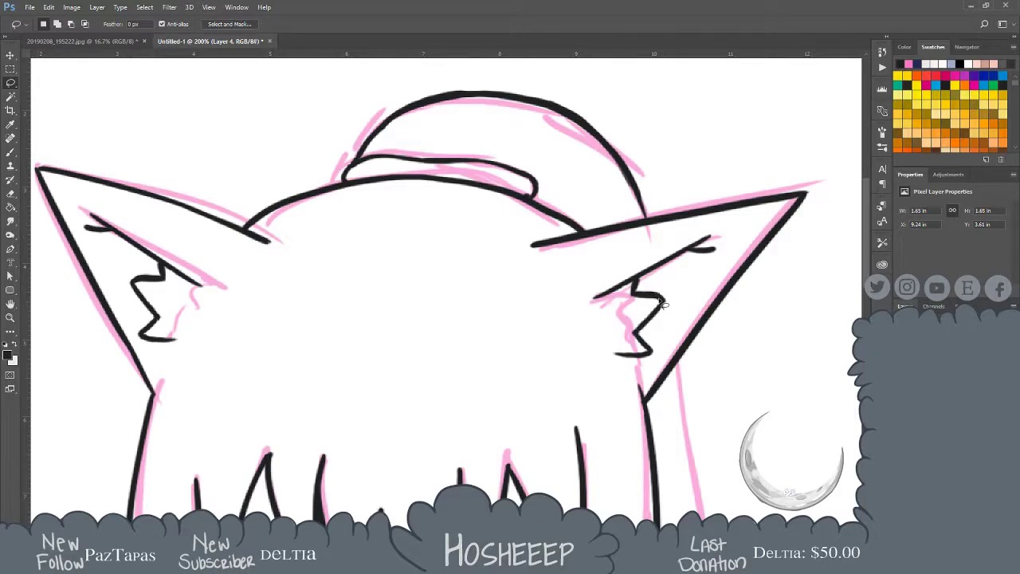
pyautogui.press('v')
pyautogui.moveTo(661, 303); pyautogui.dragTo(670, 298)
pyautogui.hotkey('ctrl', 'e')
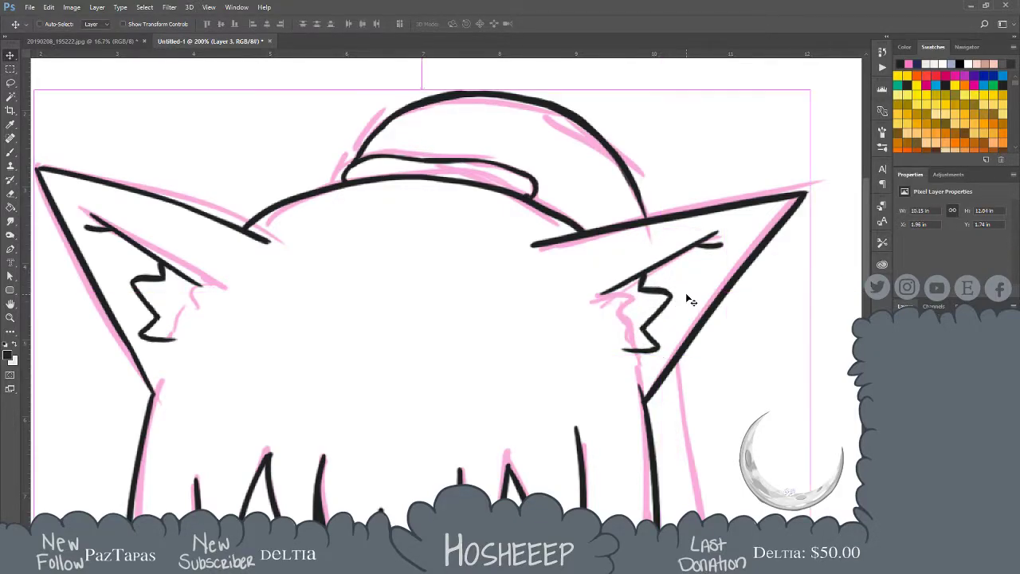
# Ink the upper part of the long outer hair line running down from the right ear's outer edge
pyautogui.moveTo(603, 409); pyautogui.dragTo(518, 298)
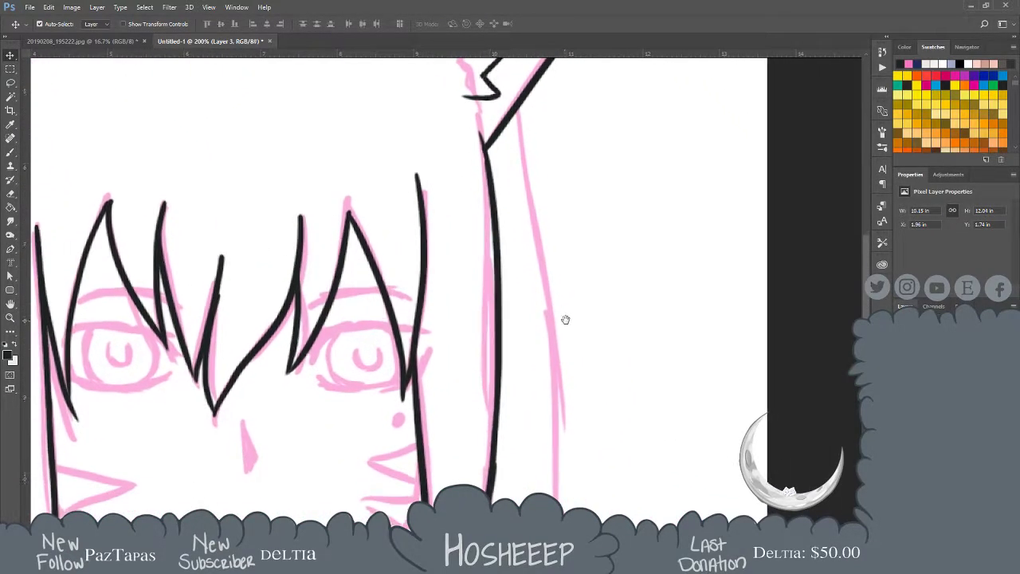
pyautogui.moveTo(574, 335); pyautogui.dragTo(572, 327)
pyautogui.press('b')
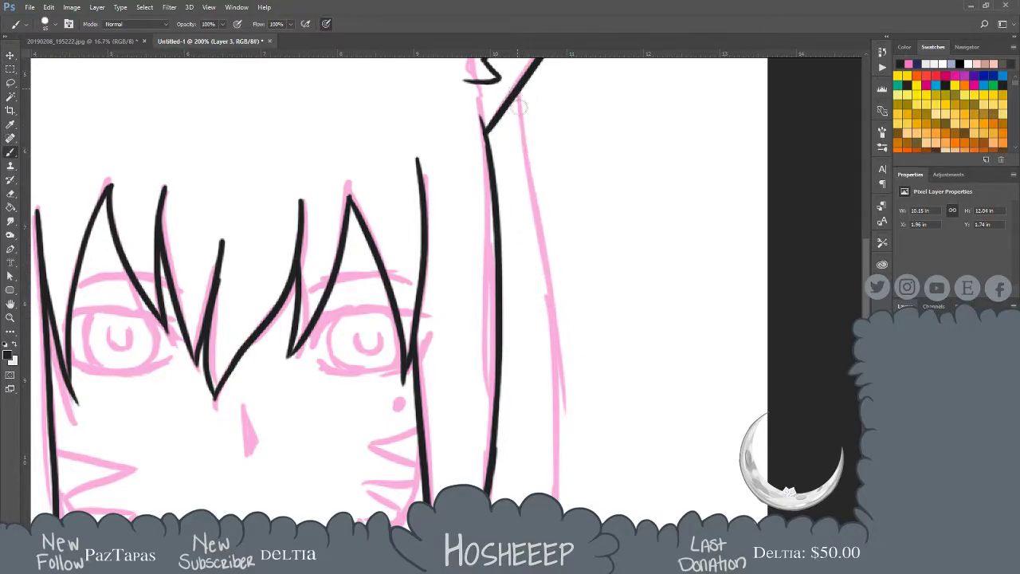
pyautogui.moveTo(517, 97); pyautogui.dragTo(557, 360)
pyautogui.moveTo(549, 322); pyautogui.dragTo(560, 470)
pyautogui.hotkey('ctrl', 'z')
pyautogui.moveTo(551, 302); pyautogui.dragTo(564, 470)
pyautogui.moveTo(549, 435)
pyautogui.mouseDown()
pyautogui.moveTo(578, 264)
pyautogui.moveTo(596, 302)
pyautogui.moveTo(585, 435)
pyautogui.moveTo(565, 303)
pyautogui.moveTo(575, 232)
pyautogui.moveTo(587, 391)
pyautogui.mouseUp()
pyautogui.hotkey('ctrl', 'z')
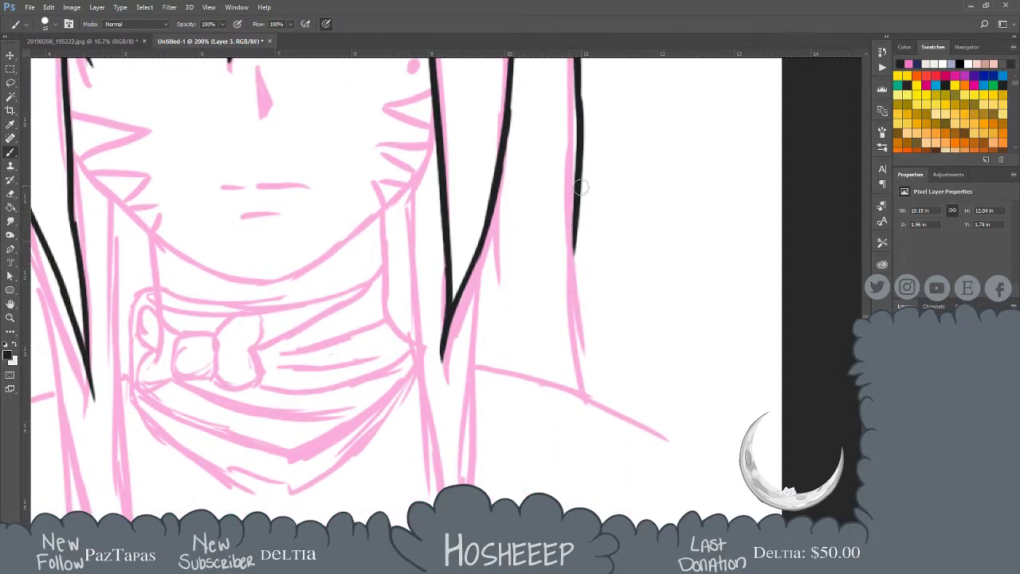
# Extend the right outer hair line downward, curving its end onto the shoulder line
pyautogui.moveTo(576, 211); pyautogui.dragTo(571, 335)
pyautogui.hotkey('ctrl', 'z')
pyautogui.moveTo(576, 214); pyautogui.dragTo(569, 349)
pyautogui.moveTo(570, 313); pyautogui.dragTo(576, 383)
pyautogui.hotkey('ctrl', 'z')
pyautogui.moveTo(567, 342); pyautogui.dragTo(584, 401)
pyautogui.hotkey('ctrl', 'z')
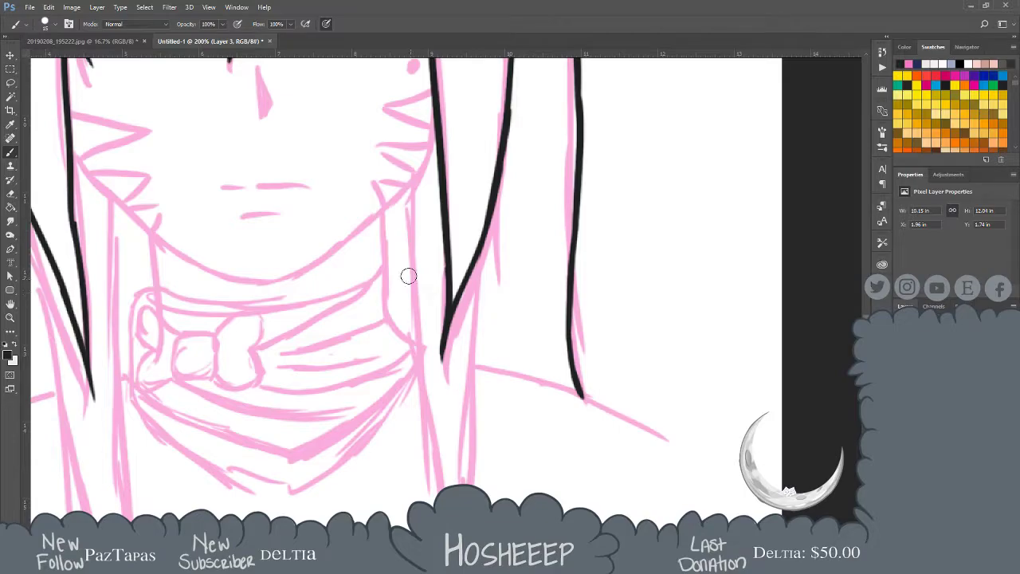
# Ink the inner edge of the left front hair lock from the jaw down past the scarf
pyautogui.press('space')
pyautogui.moveTo(489, 293)
pyautogui.mouseDown()
pyautogui.moveTo(549, 212)
pyautogui.moveTo(575, 202)
pyautogui.moveTo(680, 204)
pyautogui.mouseUp()
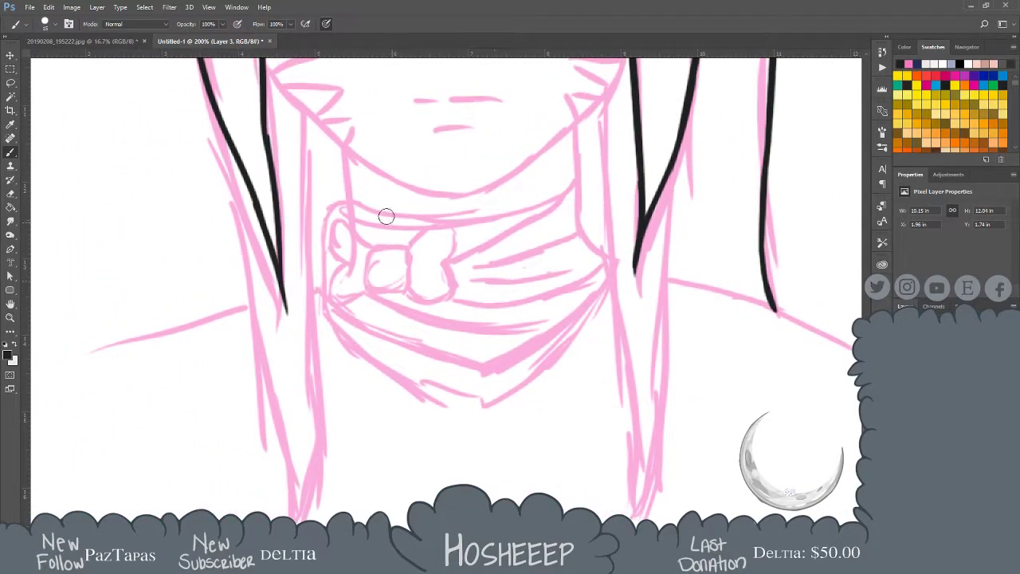
pyautogui.moveTo(302, 111); pyautogui.dragTo(301, 370)
pyautogui.hotkey('ctrl', 'z')
pyautogui.moveTo(300, 249); pyautogui.dragTo(295, 411)
pyautogui.moveTo(298, 374); pyautogui.dragTo(283, 464)
pyautogui.hotkey('ctrl', 'z')
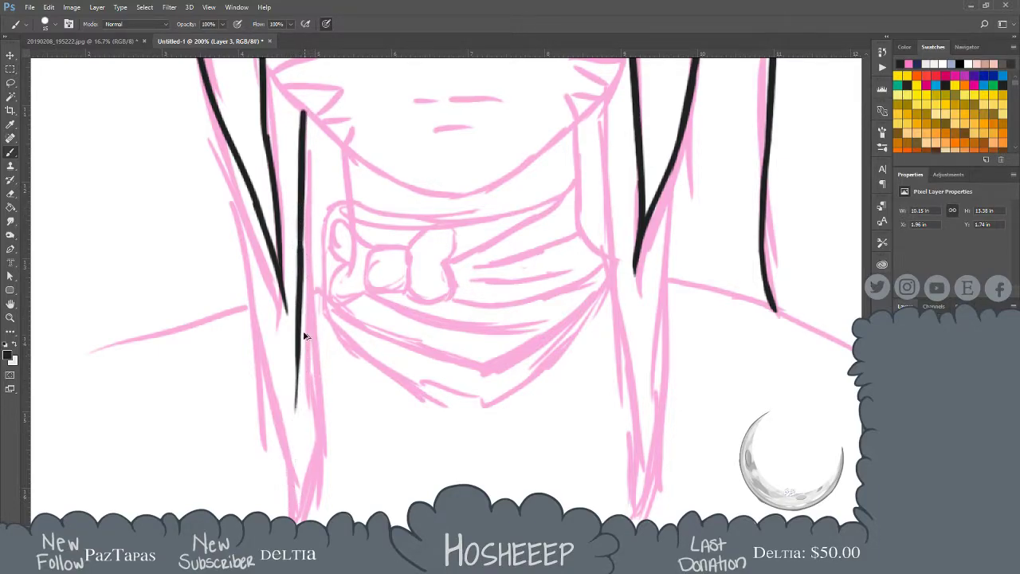
pyautogui.hotkey('ctrl', 'z')
pyautogui.moveTo(301, 195); pyautogui.dragTo(295, 476)
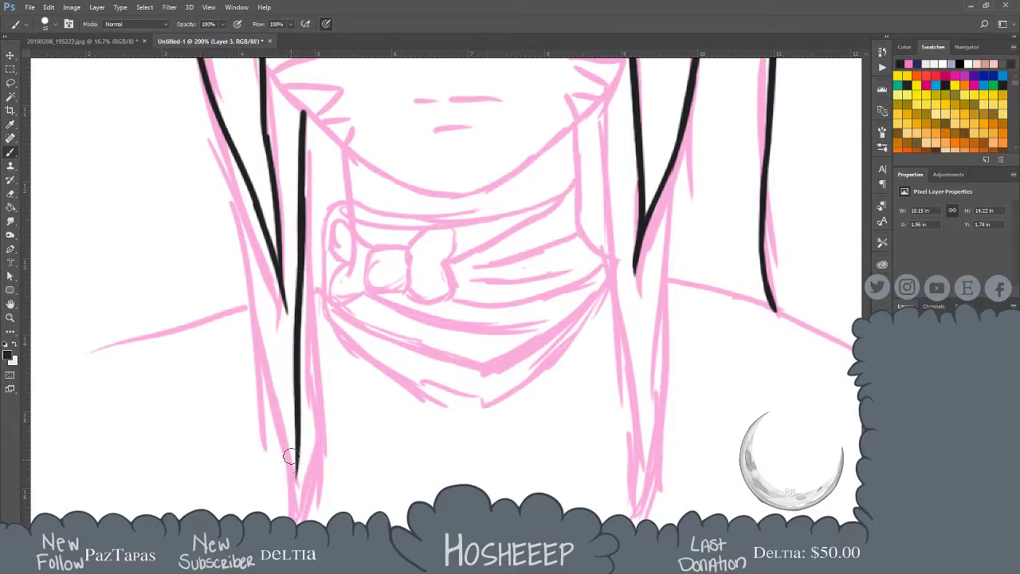
# Ink the outer edge of the left front hair lock from the side hair down toward its tip
pyautogui.moveTo(204, 94); pyautogui.dragTo(244, 251)
pyautogui.moveTo(227, 185); pyautogui.dragTo(261, 342)
pyautogui.moveTo(252, 297); pyautogui.dragTo(279, 430)
pyautogui.hotkey('ctrl', 'z')
pyautogui.moveTo(252, 297); pyautogui.dragTo(279, 458)
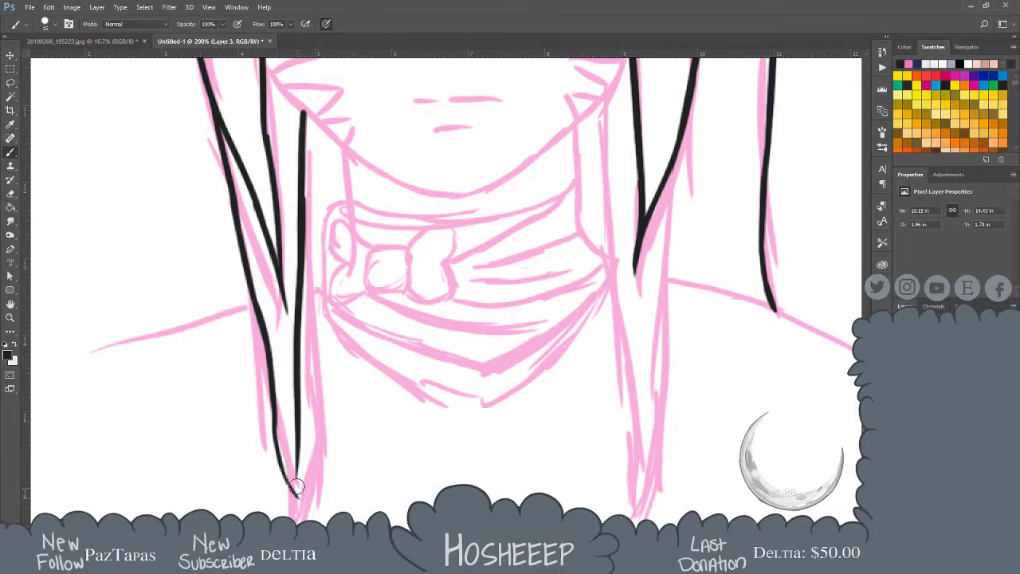
# Close the left front hair lock by extending its inner edge into a sharp point
pyautogui.moveTo(296, 464); pyautogui.dragTo(305, 507)
pyautogui.hotkey('ctrl', 'z')
pyautogui.moveTo(296, 469); pyautogui.dragTo(307, 510)
pyautogui.hotkey('ctrl', 'z')
pyautogui.moveTo(298, 450); pyautogui.dragTo(308, 507)
pyautogui.hotkey('ctrl', 'z')
pyautogui.moveTo(296, 444); pyautogui.dragTo(309, 512)
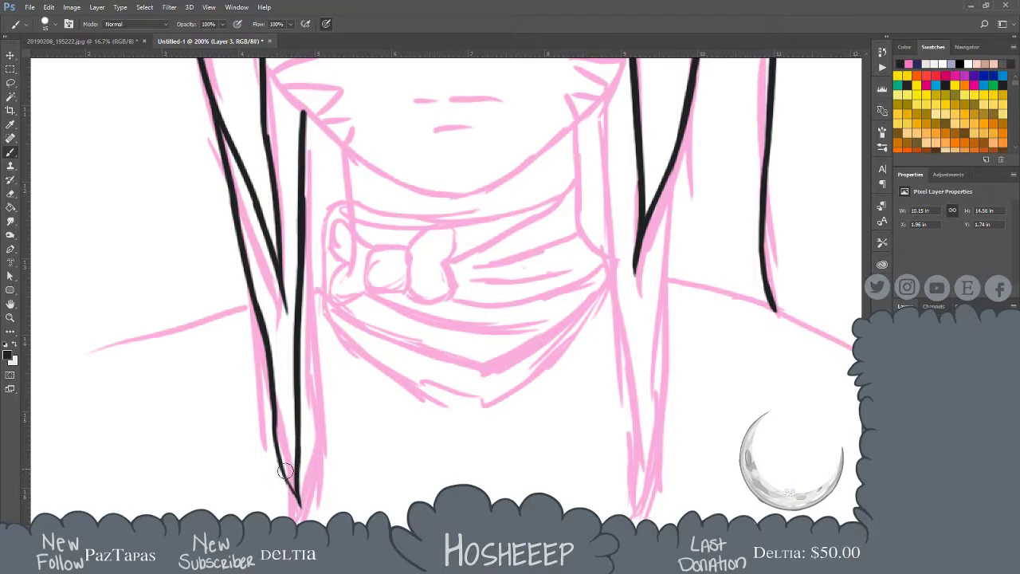
pyautogui.moveTo(281, 467); pyautogui.dragTo(297, 503)
pyautogui.hotkey('ctrl', 'z')
# Ink the inner edge of the right front hair lock from the jaw down past the scarf
pyautogui.moveTo(605, 100); pyautogui.dragTo(611, 271)
pyautogui.hotkey('ctrl', 'z')
pyautogui.moveTo(604, 100); pyautogui.dragTo(614, 319)
pyautogui.hotkey('ctrl', 'z')
pyautogui.moveTo(608, 89); pyautogui.dragTo(602, 478)
pyautogui.hotkey('ctrl', 'z')
pyautogui.moveTo(603, 98); pyautogui.dragTo(629, 462)
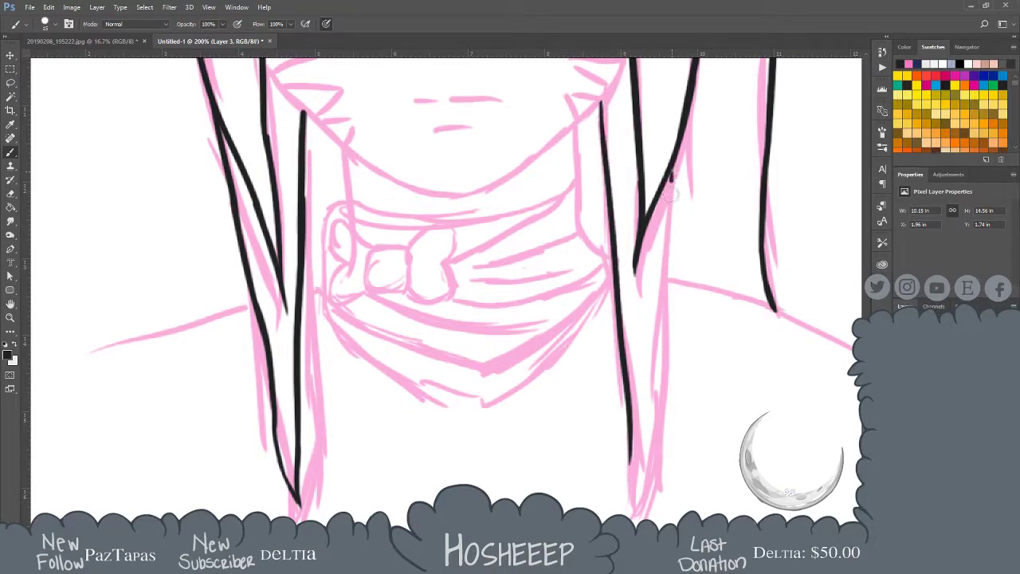
# Ink the outer edge of the right front hair lock and taper it to a point with the inner edge
pyautogui.moveTo(670, 186); pyautogui.dragTo(647, 466)
pyautogui.moveTo(649, 429); pyautogui.dragTo(642, 518)
pyautogui.hotkey('ctrl', 'z')
pyautogui.moveTo(650, 425); pyautogui.dragTo(637, 510)
pyautogui.hotkey('ctrl', 'z')
pyautogui.moveTo(650, 411); pyautogui.dragTo(635, 504)
pyautogui.hotkey('ctrl', 'z')
pyautogui.moveTo(649, 409); pyautogui.dragTo(635, 498)
pyautogui.hotkey('ctrl', 'z')
pyautogui.moveTo(649, 410); pyautogui.dragTo(631, 471)
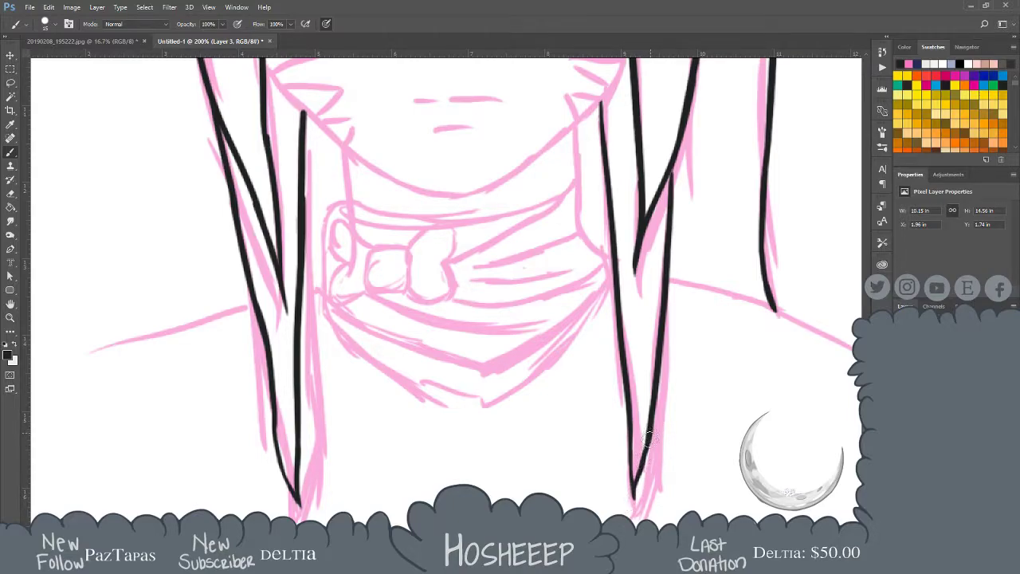
pyautogui.moveTo(646, 444); pyautogui.dragTo(633, 491)
# Ink the left side of the jaw from the cheek hair line down to the chin
pyautogui.moveTo(598, 337); pyautogui.dragTo(619, 390)
pyautogui.moveTo(586, 260); pyautogui.dragTo(622, 366)
pyautogui.moveTo(615, 325)
pyautogui.mouseDown()
pyautogui.moveTo(625, 426)
pyautogui.moveTo(610, 380)
pyautogui.moveTo(620, 362)
pyautogui.mouseUp()
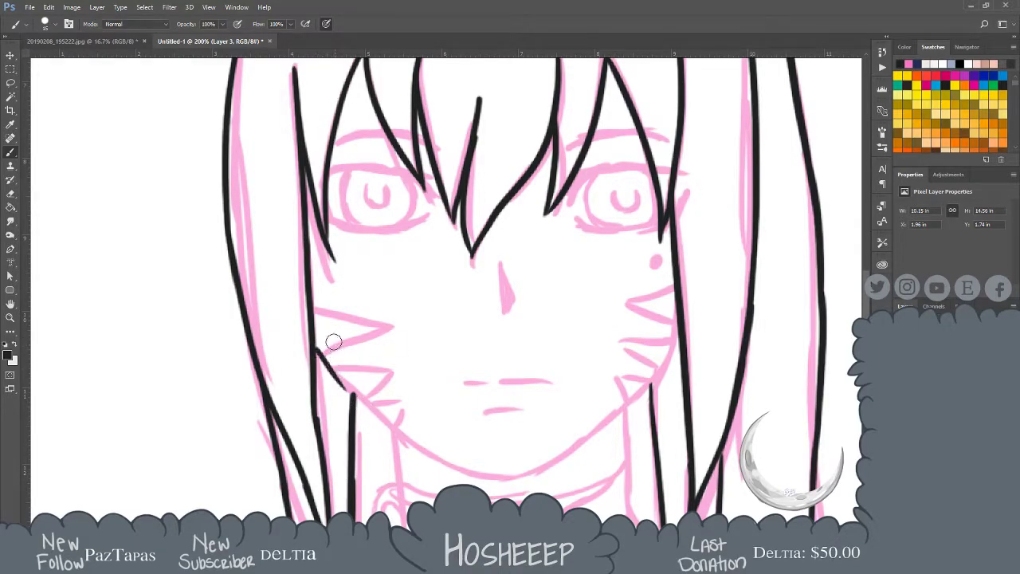
pyautogui.moveTo(315, 345); pyautogui.dragTo(372, 408)
pyautogui.hotkey('ctrl', 'z')
pyautogui.hotkey('ctrl', 'alt', 'z')
pyautogui.moveTo(314, 341); pyautogui.dragTo(394, 426)
pyautogui.hotkey('ctrl', 'z')
pyautogui.hotkey('ctrl', 'z')
pyautogui.moveTo(358, 395)
pyautogui.mouseDown()
pyautogui.moveTo(417, 446)
pyautogui.moveTo(405, 432)
pyautogui.moveTo(492, 476)
pyautogui.mouseUp()
# Ink the right side of the jaw from the cheek hair line, joining it to the chin curve
pyautogui.moveTo(679, 310); pyautogui.dragTo(672, 349)
pyautogui.hotkey('ctrl', 'z')
pyautogui.moveTo(678, 295); pyautogui.dragTo(668, 363)
pyautogui.hotkey('ctrl', 'z')
pyautogui.moveTo(676, 319)
pyautogui.mouseDown()
pyautogui.moveTo(653, 382)
pyautogui.moveTo(672, 359)
pyautogui.moveTo(623, 412)
pyautogui.moveTo(515, 478)
pyautogui.mouseUp()
pyautogui.hotkey('ctrl', 'z')
pyautogui.hotkey('ctrl', 'z')
pyautogui.moveTo(462, 470)
pyautogui.mouseDown()
pyautogui.moveTo(500, 478)
pyautogui.moveTo(558, 461)
pyautogui.mouseUp()
pyautogui.hotkey('ctrl', 'z')
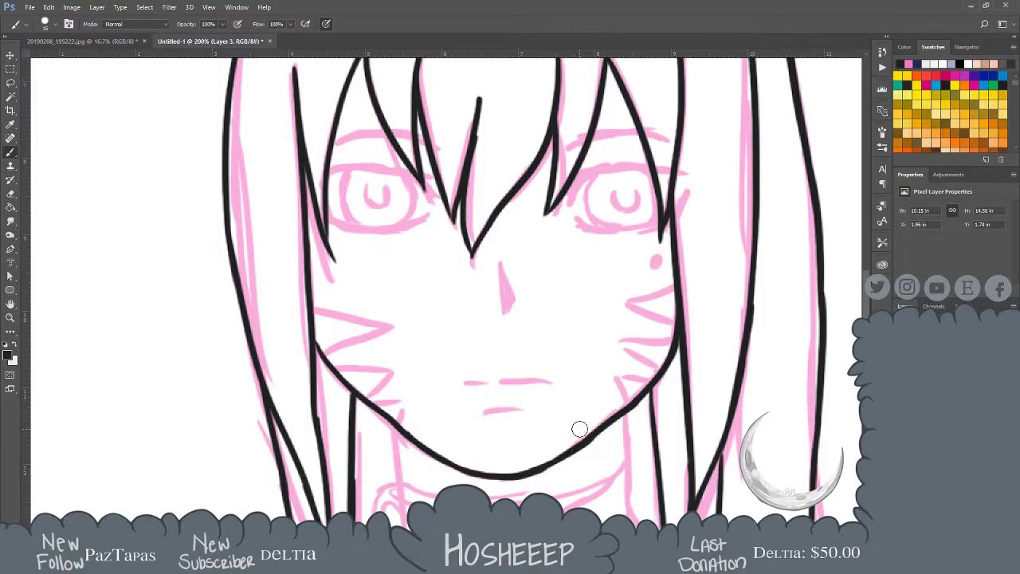
# Smooth the lower edge of the jaw line's right half with the Eraser, and hide the pink sketch
pyautogui.press('z')
pyautogui.click(538, 439)
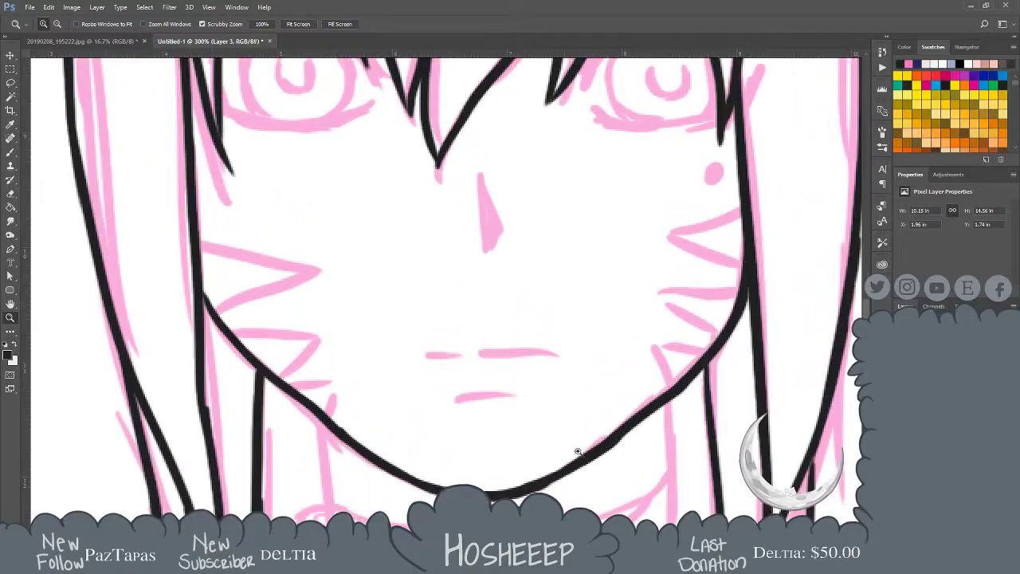
pyautogui.click(565, 397)
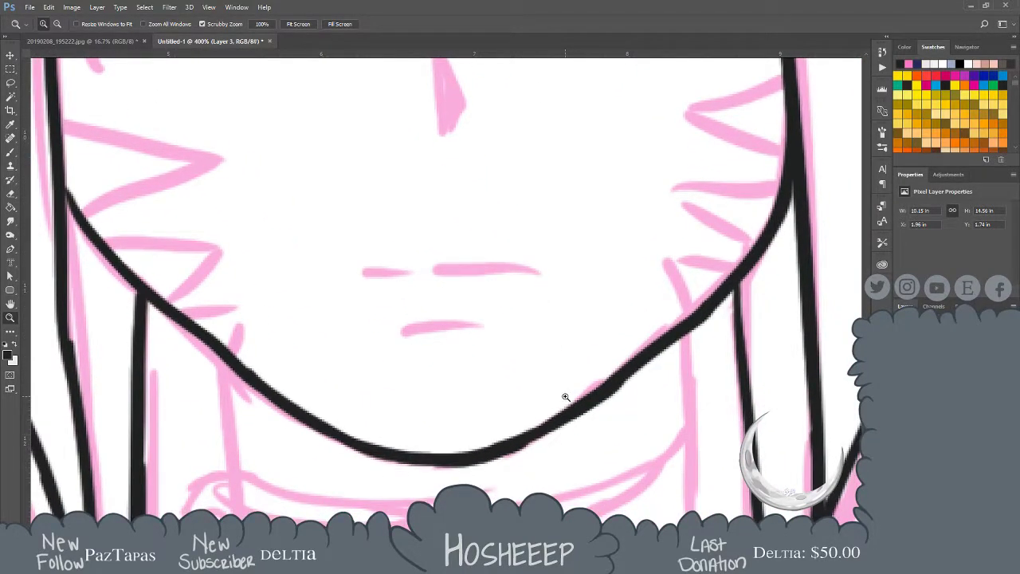
pyautogui.press('e')
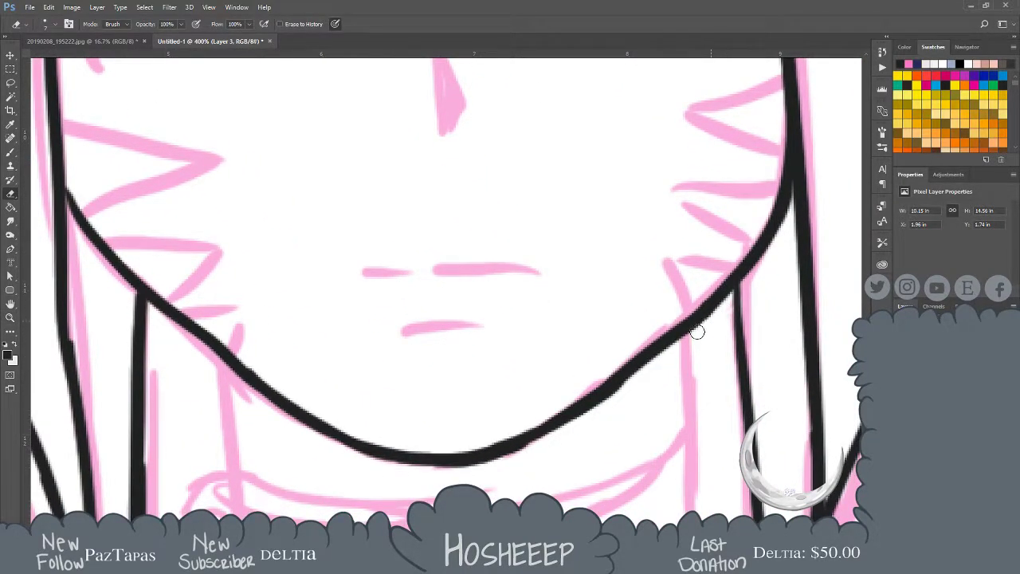
pyautogui.moveTo(720, 313)
pyautogui.mouseDown()
pyautogui.moveTo(558, 432)
pyautogui.moveTo(617, 389)
pyautogui.mouseUp()
pyautogui.hotkey('ctrl', 'z')
pyautogui.moveTo(523, 452); pyautogui.dragTo(466, 476)
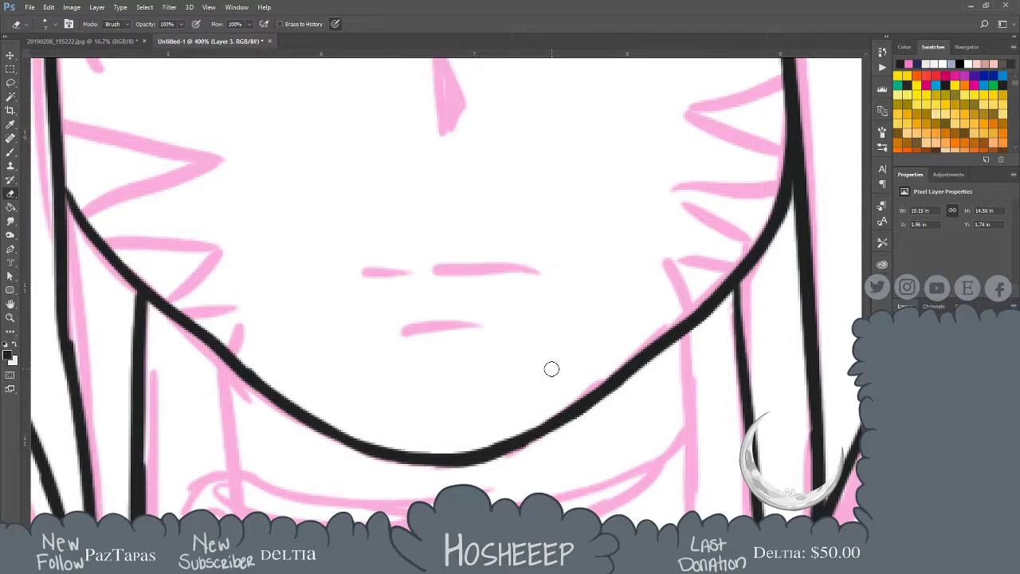
pyautogui.hotkey('ctrl', '-')
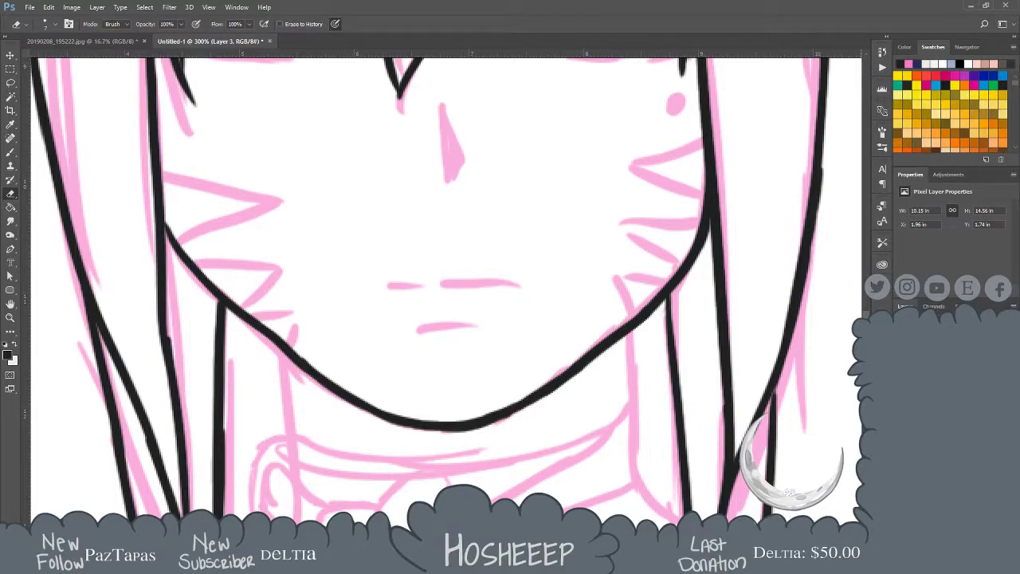
pyautogui.hotkey('ctrl', ',')
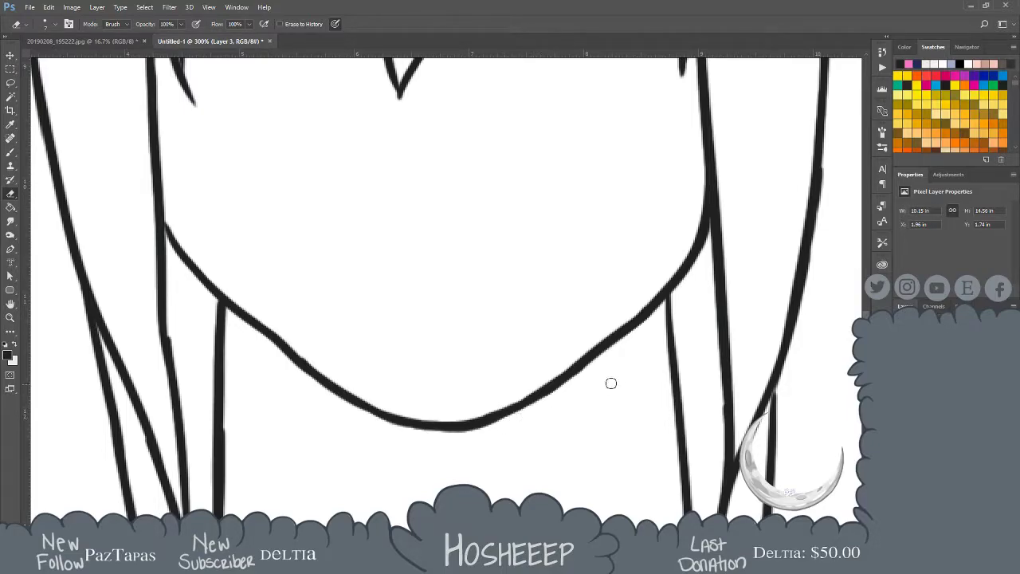
# Smooth the left half of the jaw line and the neighbouring hair lines with the Eraser, and show the pink sketch again
pyautogui.moveTo(294, 347); pyautogui.dragTo(311, 360)
pyautogui.moveTo(175, 340); pyautogui.dragTo(183, 370)
pyautogui.moveTo(227, 434); pyautogui.dragTo(235, 450)
pyautogui.moveTo(225, 427); pyautogui.dragTo(235, 469)
pyautogui.moveTo(407, 196); pyautogui.dragTo(504, 369)
pyautogui.moveTo(485, 280)
pyautogui.mouseDown()
pyautogui.moveTo(487, 323)
pyautogui.moveTo(462, 292)
pyautogui.moveTo(469, 288)
pyautogui.mouseUp()
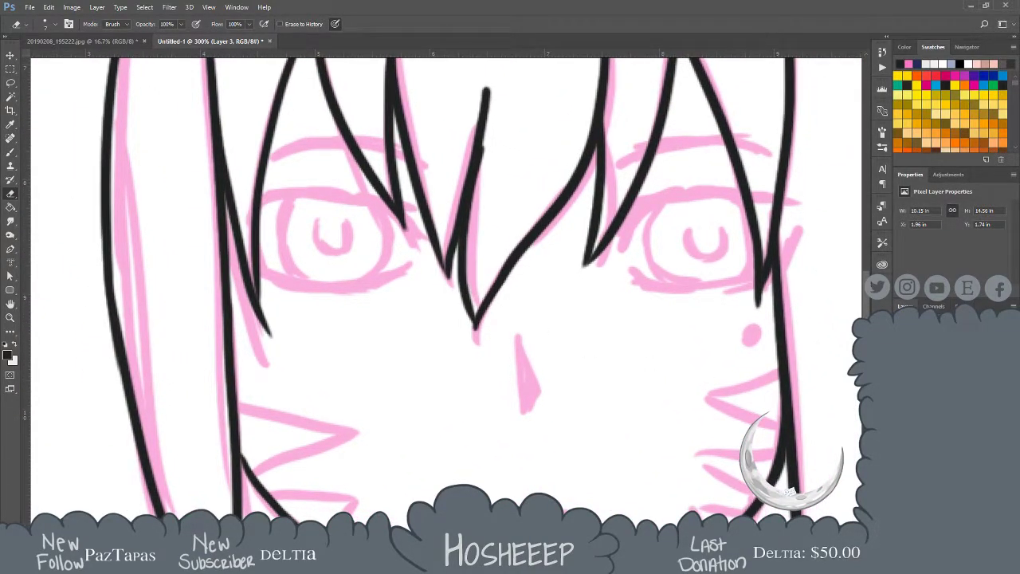
# Add a new layer and ink the left eyebrow over the sketch with the Brush
pyautogui.hotkey('ctrl', 'shift', 'alt', 'n')
pyautogui.press('b')
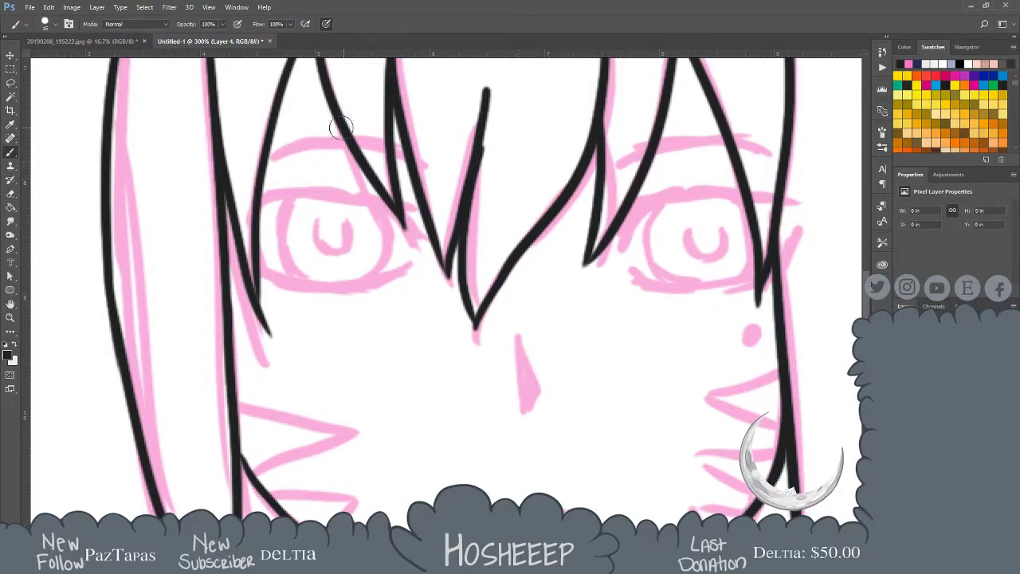
pyautogui.moveTo(424, 162)
pyautogui.mouseDown()
pyautogui.moveTo(417, 152)
pyautogui.moveTo(273, 160)
pyautogui.mouseUp()
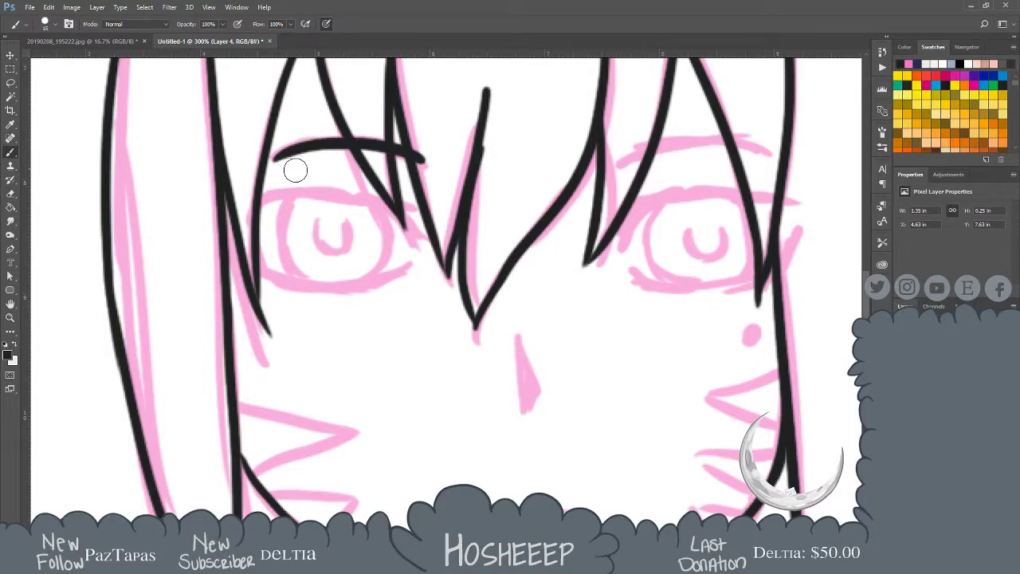
pyautogui.moveTo(414, 231)
pyautogui.mouseDown()
pyautogui.moveTo(392, 201)
pyautogui.moveTo(275, 197)
pyautogui.moveTo(248, 232)
pyautogui.mouseUp()
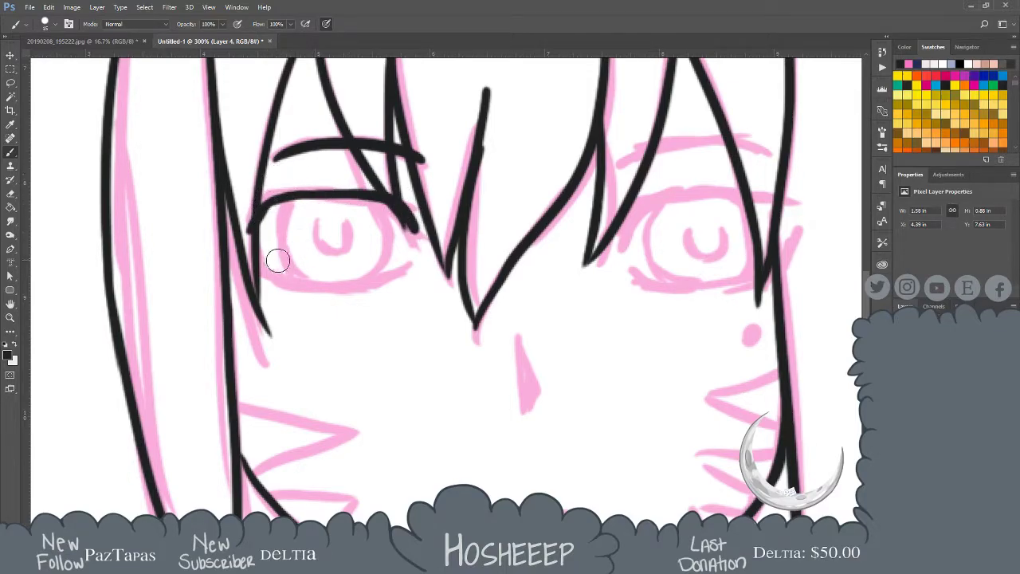
pyautogui.moveTo(266, 264); pyautogui.dragTo(301, 280)
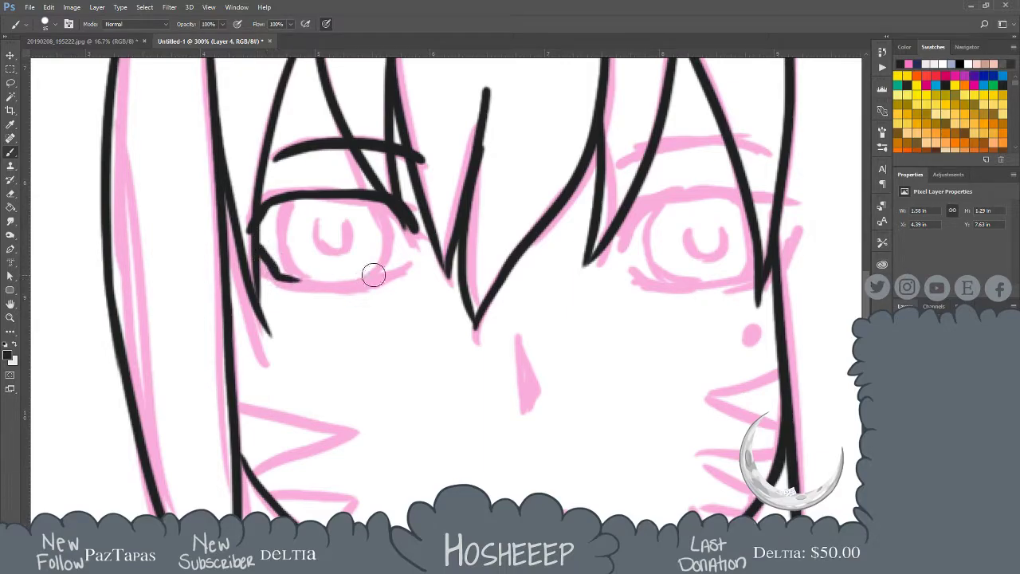
pyautogui.hotkey('ctrl', 'z')
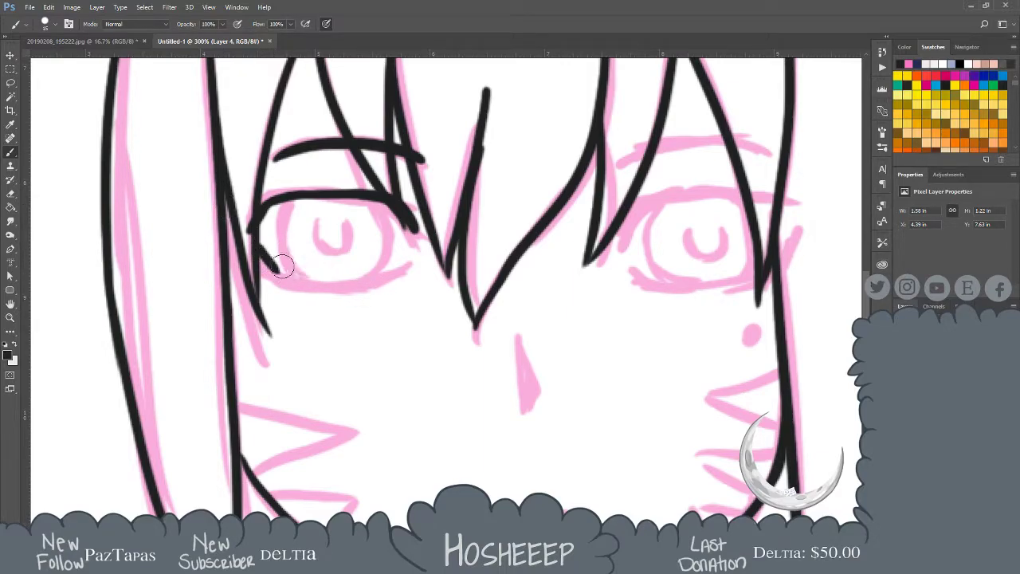
pyautogui.hotkey('ctrl', 'z')
pyautogui.hotkey('ctrl', 'z')
pyautogui.hotkey('ctrl', 'z')
pyautogui.hotkey('ctrl', 'z')
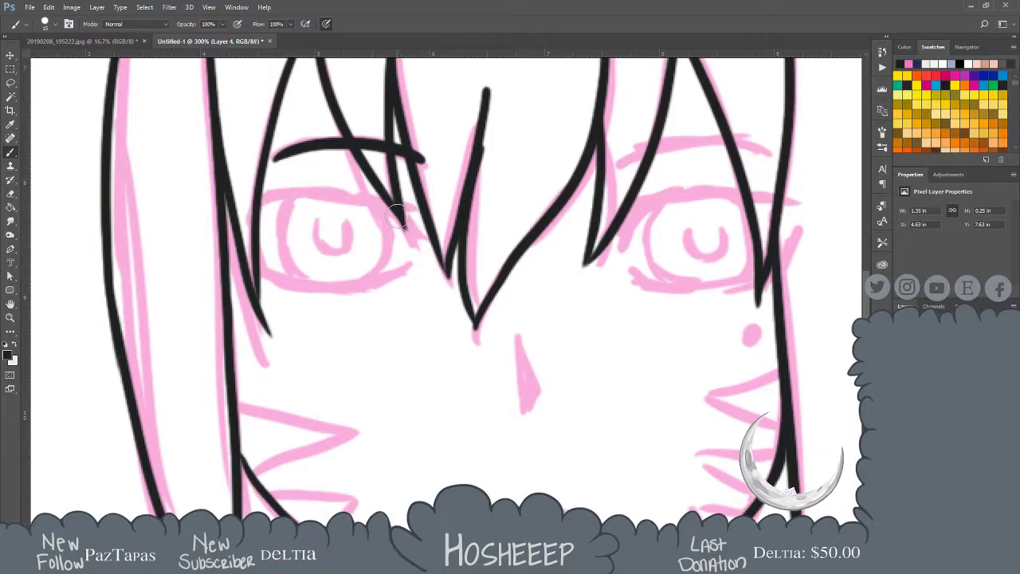
# Ink the left eye's upper lid and lower lid over the sketch, redrawing strokes until both curves are clean
pyautogui.moveTo(422, 255)
pyautogui.mouseDown()
pyautogui.moveTo(383, 199)
pyautogui.moveTo(404, 225)
pyautogui.moveTo(352, 191)
pyautogui.moveTo(381, 199)
pyautogui.moveTo(312, 200)
pyautogui.mouseUp()
pyautogui.hotkey('ctrl', 'z')
pyautogui.moveTo(378, 198)
pyautogui.mouseDown()
pyautogui.moveTo(316, 188)
pyautogui.moveTo(246, 204)
pyautogui.moveTo(285, 273)
pyautogui.moveTo(355, 281)
pyautogui.mouseUp()
pyautogui.hotkey('ctrl', 'z')
pyautogui.moveTo(287, 273)
pyautogui.mouseDown()
pyautogui.moveTo(351, 281)
pyautogui.moveTo(414, 264)
pyautogui.mouseUp()
pyautogui.hotkey('ctrl', 'z')
pyautogui.moveTo(354, 284); pyautogui.dragTo(412, 259)
pyautogui.hotkey('ctrl', 'z')
pyautogui.moveTo(351, 283); pyautogui.dragTo(413, 260)
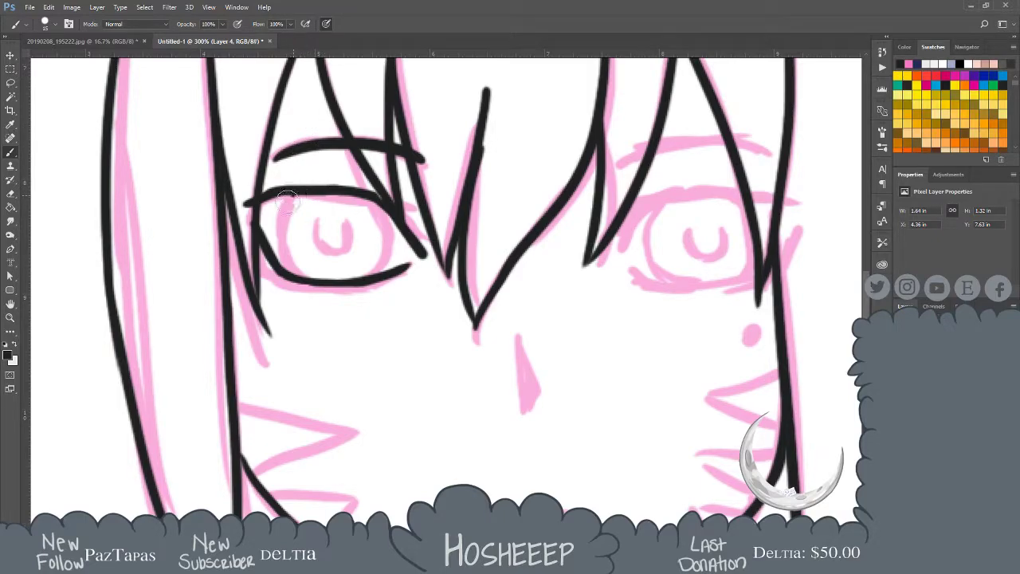
# Ink the left side of the left eye's iris as a curve joining the upper and lower lids
pyautogui.hotkey('ctrl', 'z')
pyautogui.moveTo(294, 196)
pyautogui.mouseDown()
pyautogui.moveTo(282, 233)
pyautogui.moveTo(295, 266)
pyautogui.mouseUp()
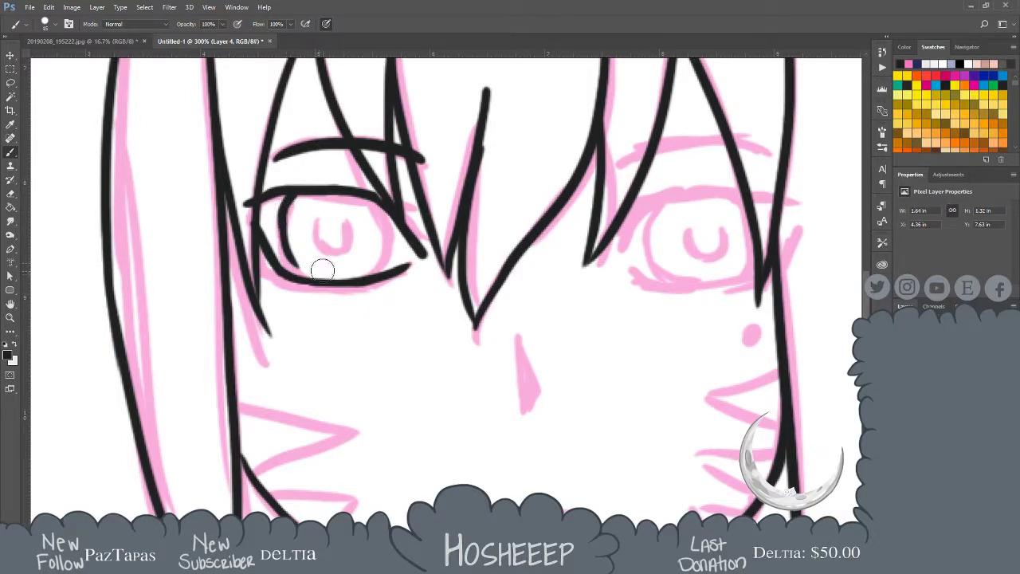
pyautogui.hotkey('ctrl', 'z')
pyautogui.hotkey('ctrl', 'z')
pyautogui.moveTo(297, 196); pyautogui.dragTo(302, 275)
pyautogui.hotkey('ctrl', 'z')
pyautogui.moveTo(300, 195)
pyautogui.mouseDown()
pyautogui.moveTo(279, 226)
pyautogui.moveTo(314, 272)
pyautogui.mouseUp()
pyautogui.hotkey('ctrl', 'z')
pyautogui.moveTo(301, 195)
pyautogui.mouseDown()
pyautogui.moveTo(279, 255)
pyautogui.moveTo(299, 281)
pyautogui.mouseUp()
pyautogui.hotkey('ctrl', 'z')
pyautogui.moveTo(302, 194)
pyautogui.mouseDown()
pyautogui.moveTo(286, 230)
pyautogui.moveTo(300, 279)
pyautogui.mouseUp()
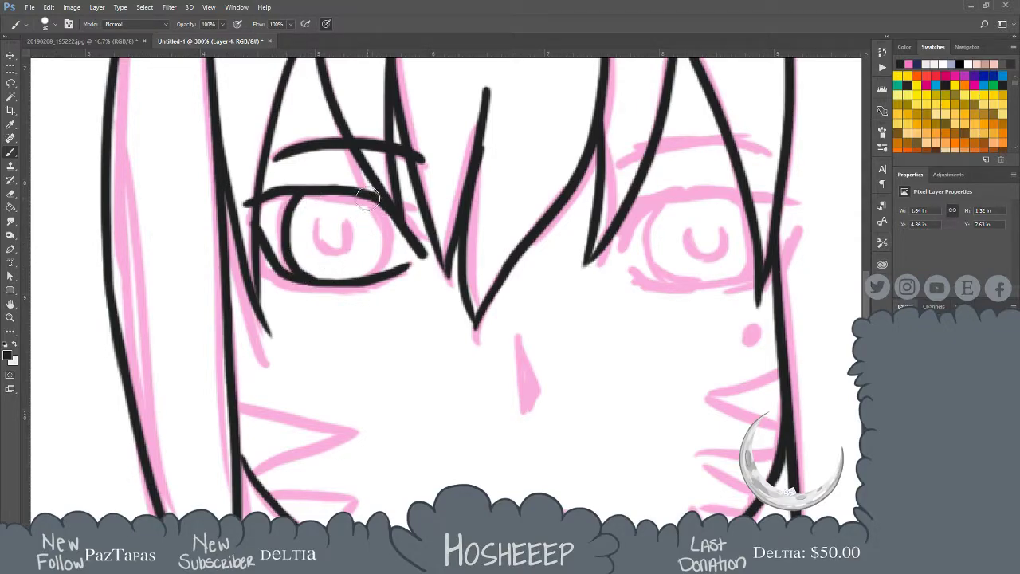
# Ink the right side of the left eye's iris to close it between the two lids
pyautogui.hotkey('ctrl', 'z')
pyautogui.moveTo(365, 196); pyautogui.dragTo(383, 260)
pyautogui.hotkey('ctrl', 'z')
pyautogui.moveTo(373, 193)
pyautogui.mouseDown()
pyautogui.moveTo(380, 243)
pyautogui.moveTo(355, 279)
pyautogui.mouseUp()
pyautogui.hotkey('ctrl', 'z')
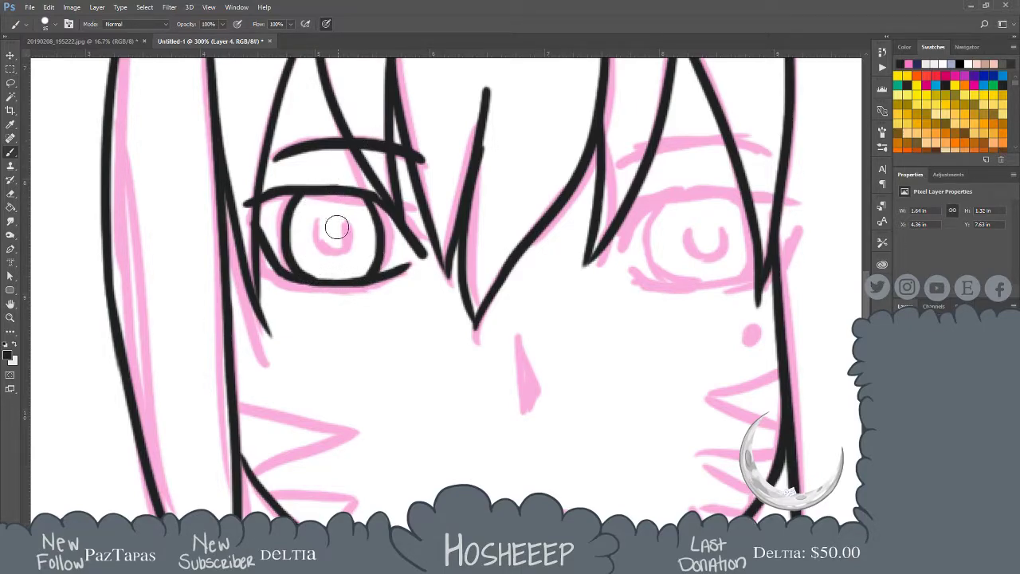
# Ink a U-shaped pupil arc inside the left iris, select it with the Lasso and nudge it into position
pyautogui.moveTo(318, 231)
pyautogui.mouseDown()
pyautogui.moveTo(330, 248)
pyautogui.moveTo(350, 230)
pyautogui.moveTo(337, 246)
pyautogui.moveTo(349, 229)
pyautogui.moveTo(318, 233)
pyautogui.moveTo(330, 240)
pyautogui.moveTo(314, 224)
pyautogui.mouseUp()
pyautogui.hotkey('ctrl', 'z')
pyautogui.hotkey('ctrl', 'z')
pyautogui.hotkey('ctrl', 'z')
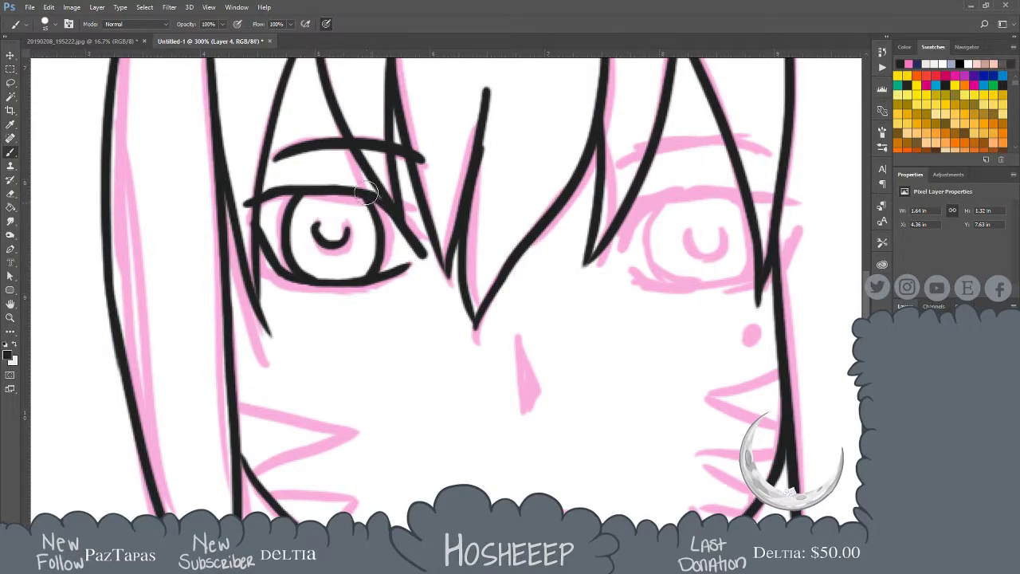
pyautogui.press('l')
pyautogui.moveTo(345, 210)
pyautogui.mouseDown()
pyautogui.moveTo(308, 238)
pyautogui.moveTo(364, 236)
pyautogui.moveTo(344, 224)
pyautogui.moveTo(342, 244)
pyautogui.mouseUp()
pyautogui.press('v')
pyautogui.press('m')
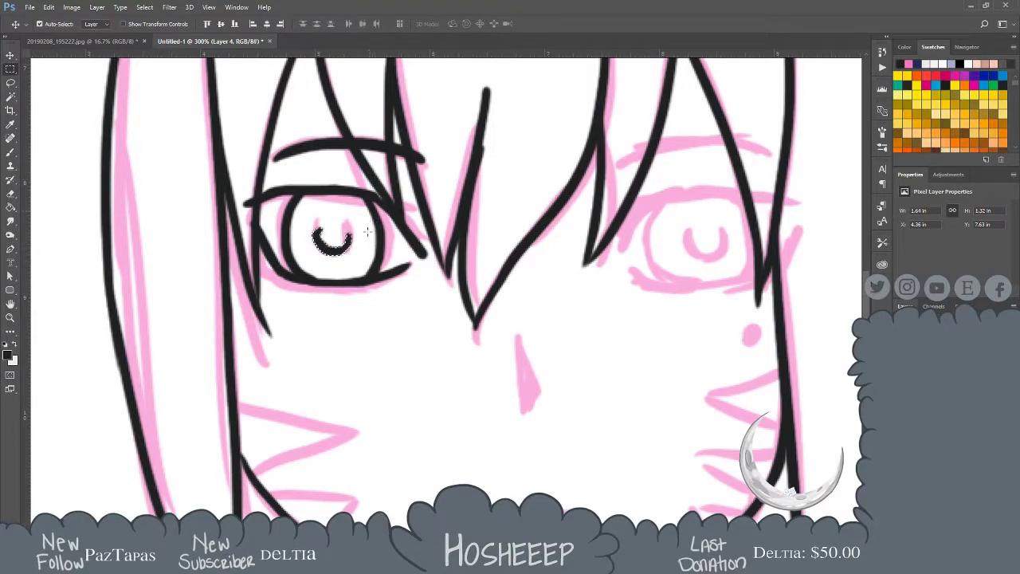
pyautogui.hotkey('ctrl', 'd')
# Duplicate the eye layer, flip the copy horizontally and place it over the sketched right eye
pyautogui.hotkey('ctrl', 'j')
pyautogui.hotkey('ctrl', 't')
pyautogui.rightClick(343, 264)
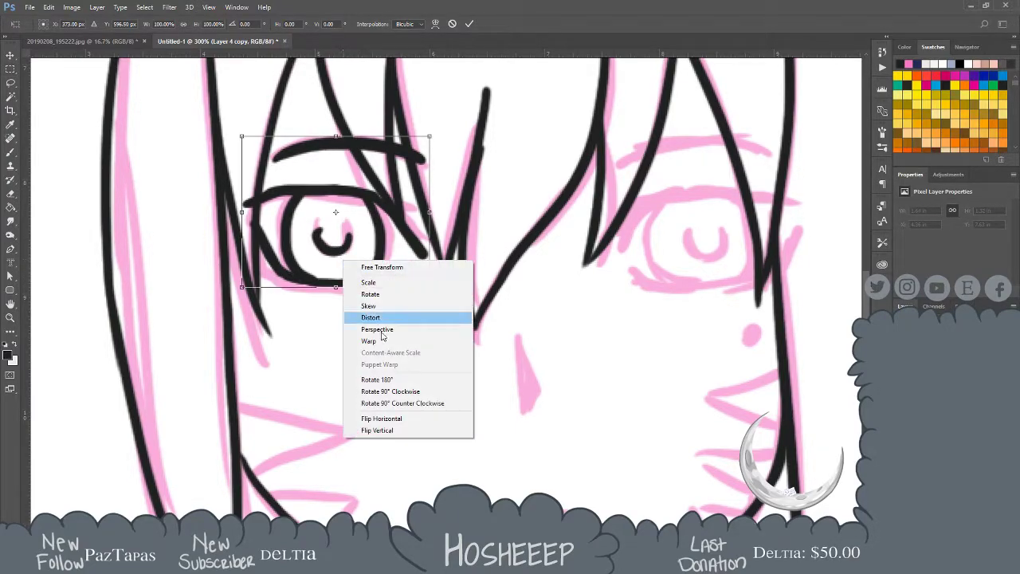
pyautogui.click(403, 420)
pyautogui.moveTo(385, 283); pyautogui.dragTo(739, 280)
pyautogui.press('Return')
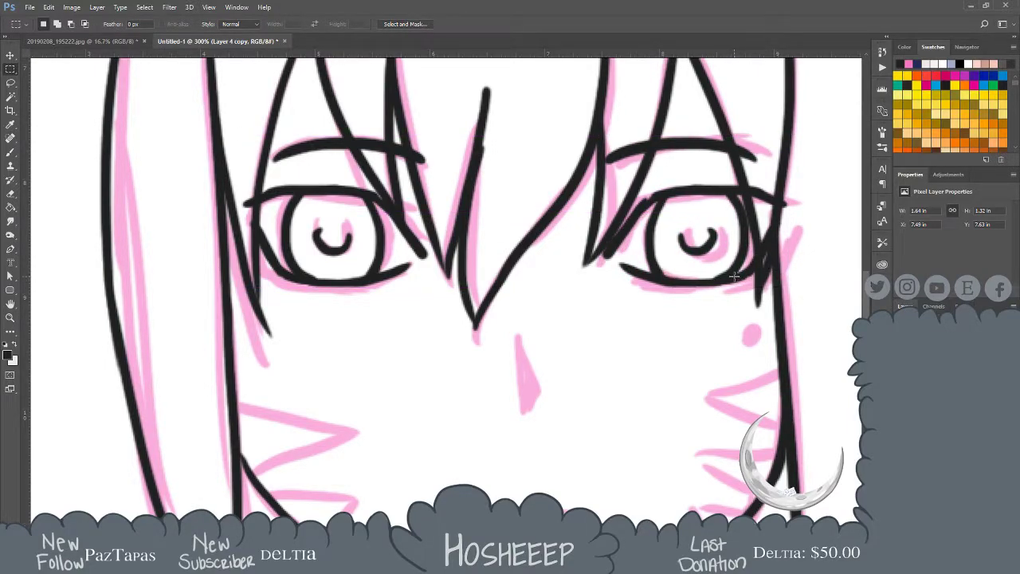
# Ink the nose with the Brush as a vertical stroke and a slanted stroke meeting at the top
pyautogui.press('b')
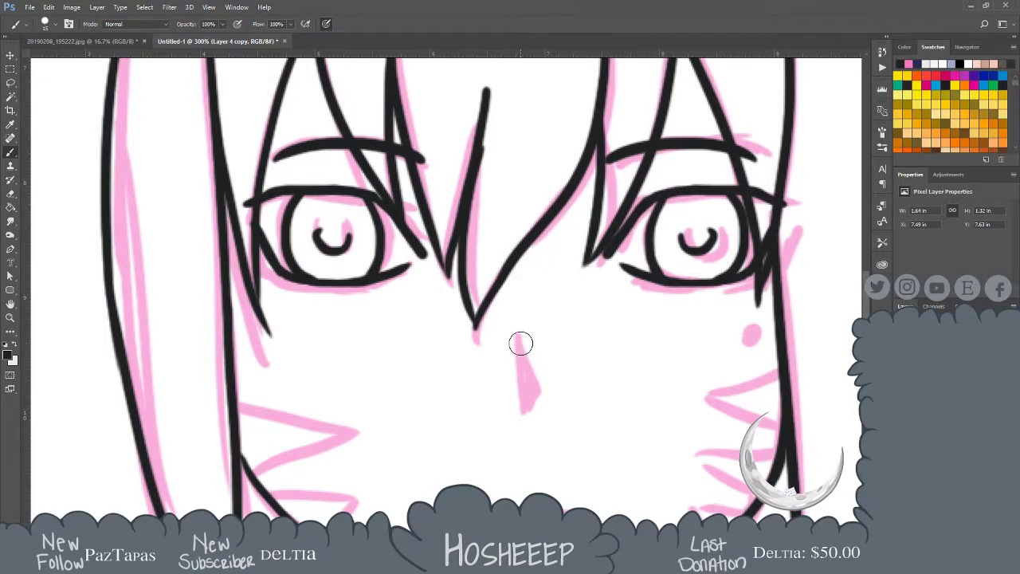
pyautogui.moveTo(519, 337); pyautogui.dragTo(521, 408)
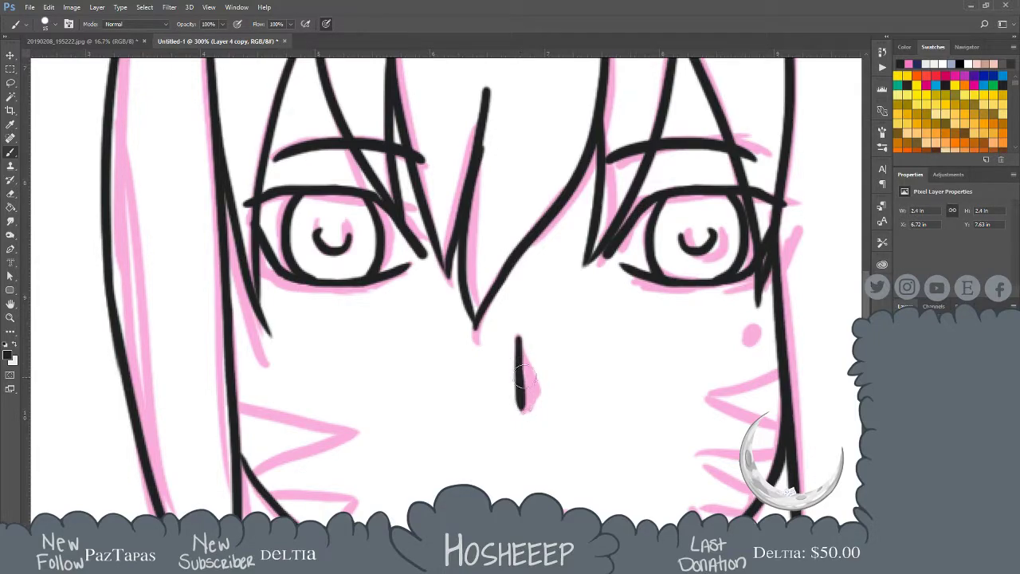
pyautogui.moveTo(521, 344); pyautogui.dragTo(541, 389)
pyautogui.hotkey('ctrl', 'z')
pyautogui.moveTo(521, 355); pyautogui.dragTo(529, 390)
pyautogui.hotkey('ctrl', 'z')
pyautogui.moveTo(519, 341); pyautogui.dragTo(539, 381)
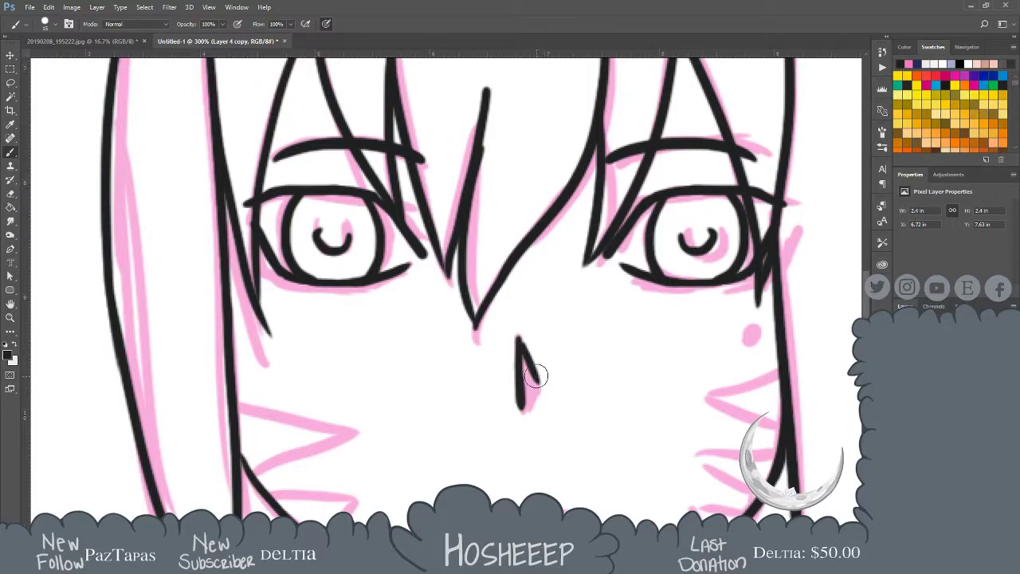
# Adjust the brush size, ink the round beauty mark below the right eye and a tiny nostril mark beside the nose
pyautogui.click(504, 402)
pyautogui.hotkey('ctrl', 'z')
pyautogui.press(']')
pyautogui.press(']')
pyautogui.press(']')
pyautogui.press(']')
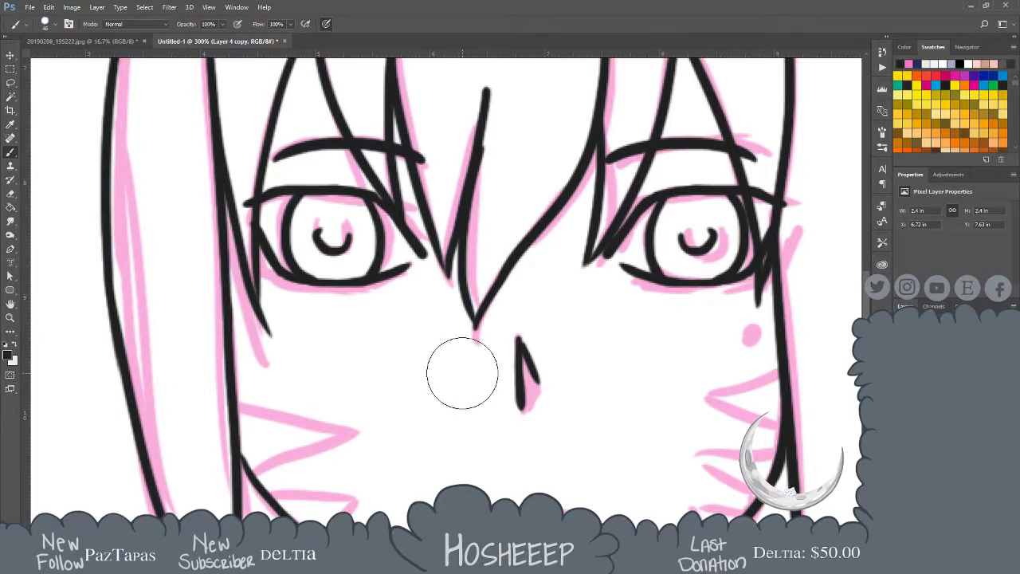
pyautogui.press('[')
pyautogui.press('[')
pyautogui.press('[')
pyautogui.press('[')
pyautogui.press('[')
pyautogui.press('[')
pyautogui.moveTo(501, 402); pyautogui.dragTo(507, 406)
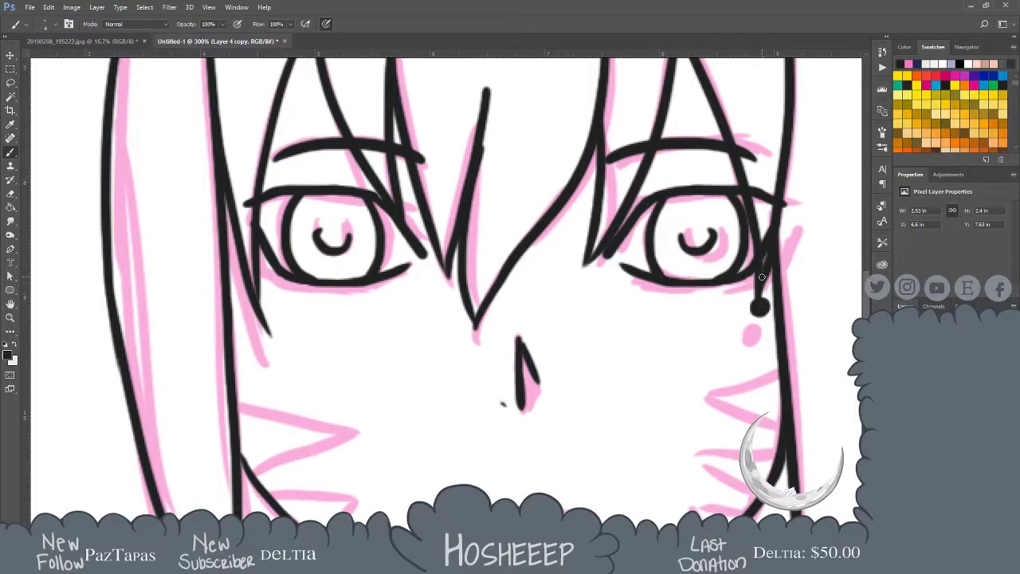
# Ink the uppermost pointed cheek mark on the right cheek as two strokes meeting at a tip
pyautogui.moveTo(724, 335); pyautogui.dragTo(731, 265)
pyautogui.moveTo(787, 301); pyautogui.dragTo(703, 313)
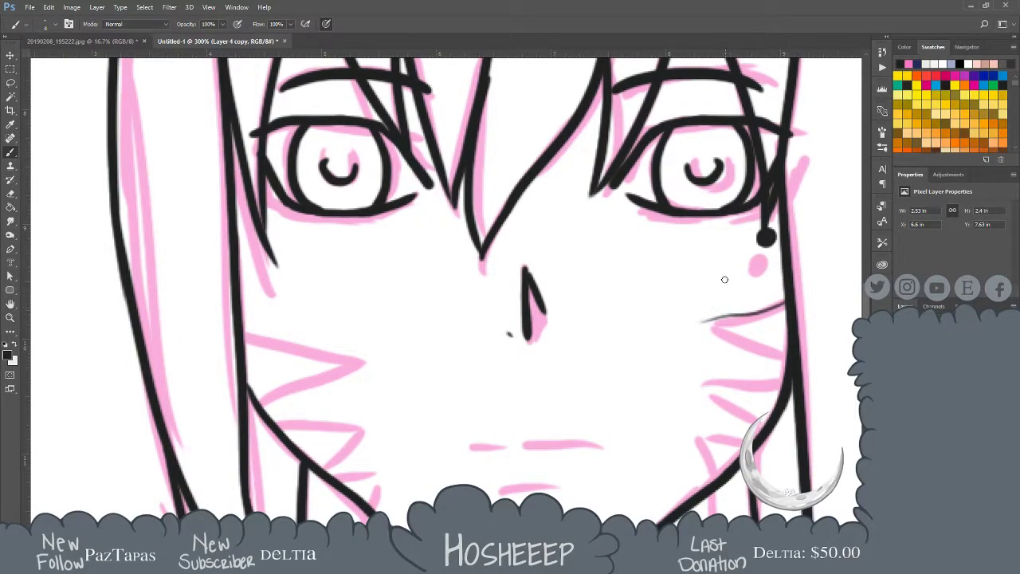
pyautogui.hotkey('ctrl', 'z')
pyautogui.moveTo(786, 300)
pyautogui.mouseDown()
pyautogui.moveTo(711, 330)
pyautogui.moveTo(789, 368)
pyautogui.mouseUp()
pyautogui.hotkey('ctrl', 'z')
pyautogui.moveTo(717, 330); pyautogui.dragTo(801, 357)
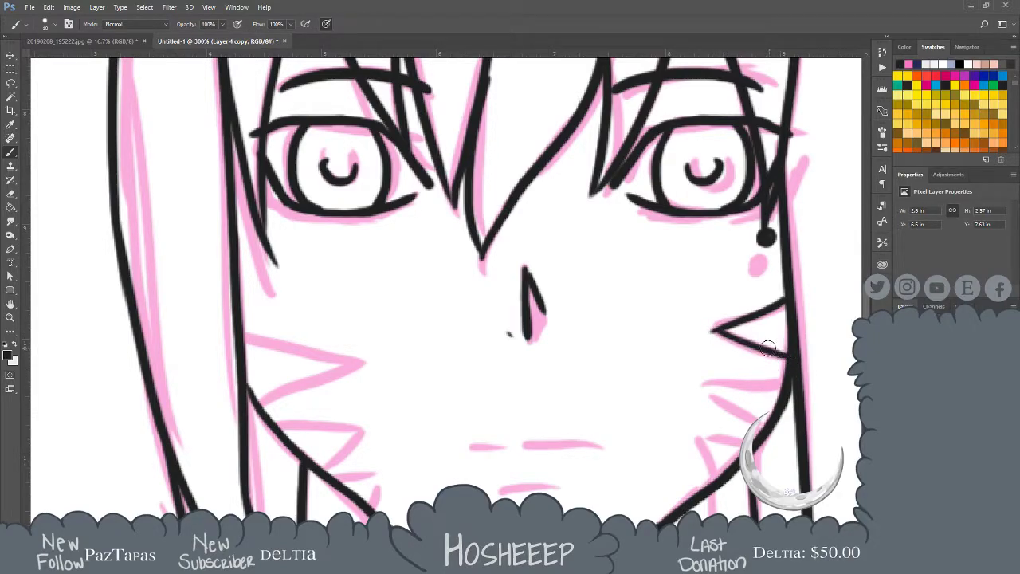
# Ink the two smaller pointed marks lower on the right cheek, down to the jaw line
pyautogui.moveTo(714, 371); pyautogui.dragTo(785, 383)
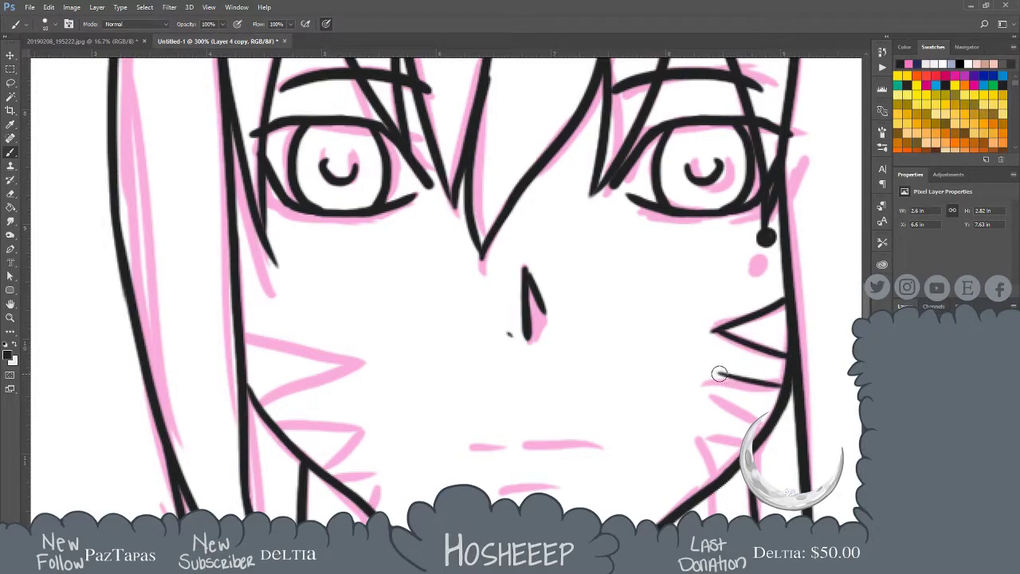
pyautogui.moveTo(720, 371); pyautogui.dragTo(762, 407)
pyautogui.moveTo(709, 425)
pyautogui.mouseDown()
pyautogui.moveTo(755, 446)
pyautogui.moveTo(708, 438)
pyautogui.moveTo(721, 458)
pyautogui.mouseUp()
pyautogui.hotkey('ctrl', 'z')
pyautogui.hotkey('ctrl', 'z')
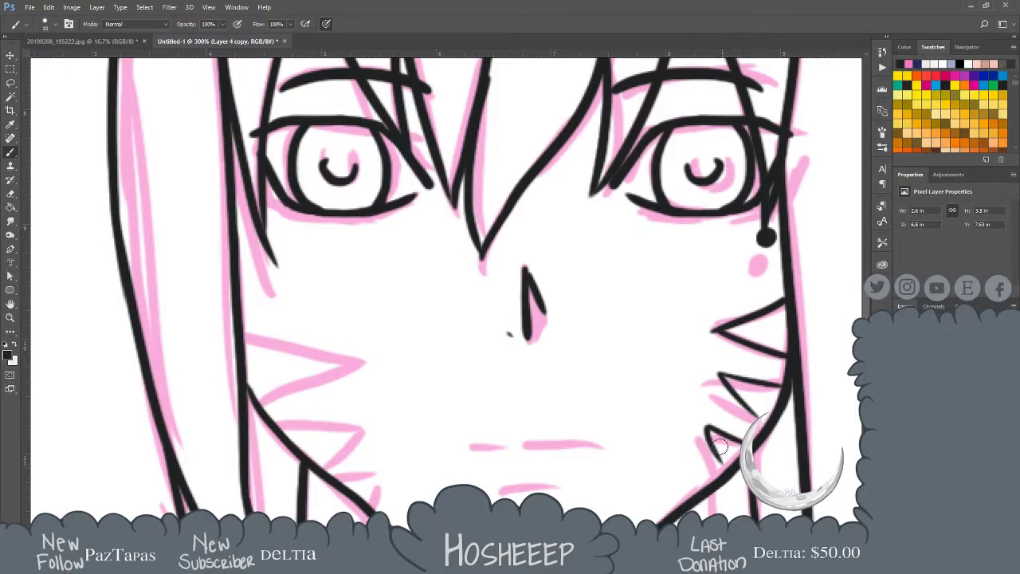
# Ink the mouth as a short and a longer dash, with a small arched lower-lip line beneath them
pyautogui.moveTo(467, 447); pyautogui.dragTo(585, 451)
pyautogui.hotkey('ctrl', 'z')
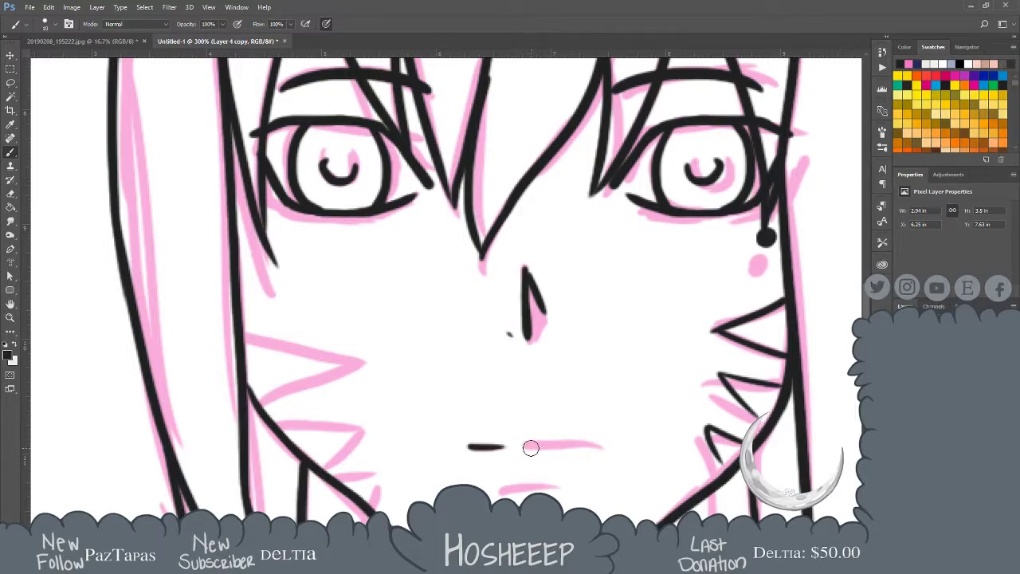
pyautogui.moveTo(525, 446)
pyautogui.mouseDown()
pyautogui.moveTo(562, 447)
pyautogui.moveTo(522, 446)
pyautogui.moveTo(548, 475)
pyautogui.moveTo(569, 478)
pyautogui.mouseUp()
pyautogui.hotkey('ctrl', 'z')
pyautogui.hotkey('ctrl', 'z')
pyautogui.hotkey('ctrl', 'z')
pyautogui.moveTo(499, 475); pyautogui.dragTo(561, 475)
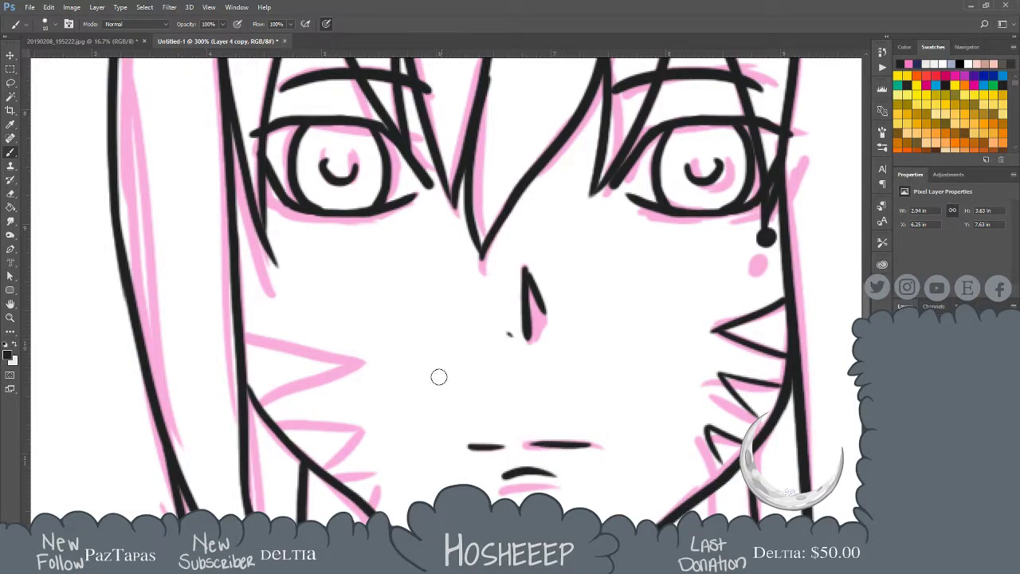
pyautogui.moveTo(244, 344); pyautogui.dragTo(320, 367)
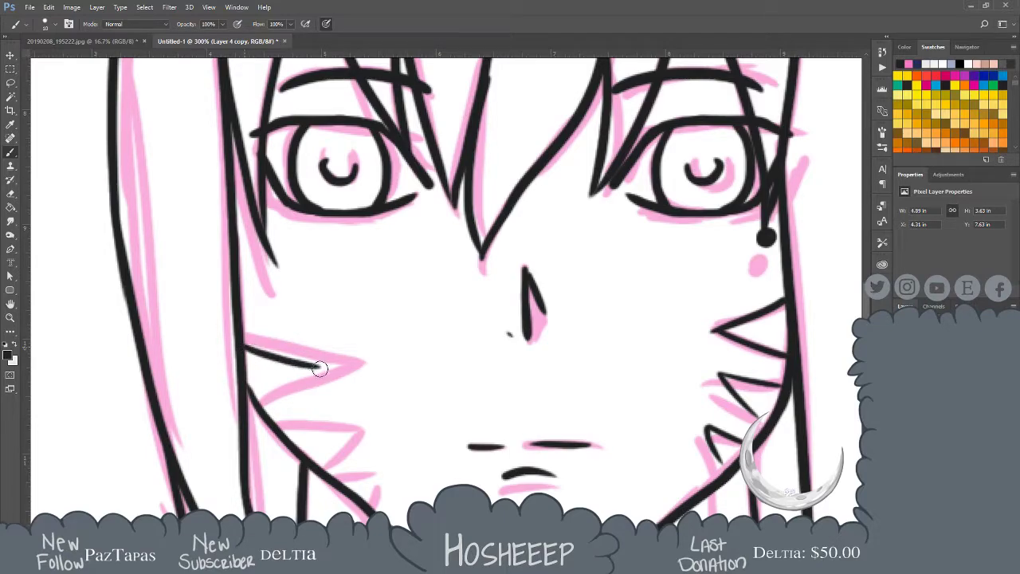
pyautogui.moveTo(261, 396); pyautogui.dragTo(323, 369)
pyautogui.hotkey('ctrl', 'z')
pyautogui.hotkey('ctrl', 'z')
# Select the three pointed marks on the right cheek with the Lasso and copy them to a new layer
pyautogui.press('l')
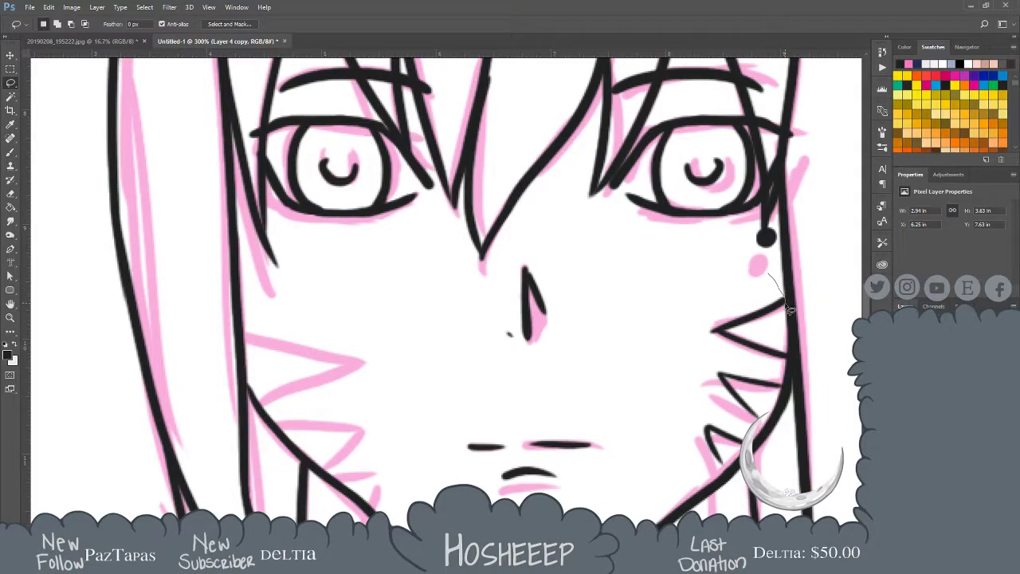
pyautogui.moveTo(788, 319)
pyautogui.mouseDown()
pyautogui.moveTo(785, 399)
pyautogui.moveTo(756, 447)
pyautogui.moveTo(721, 469)
pyautogui.moveTo(695, 462)
pyautogui.moveTo(676, 395)
pyautogui.mouseUp()
pyautogui.moveTo(749, 306)
pyautogui.keyDown('shift'); pyautogui.mouseDown()
pyautogui.moveTo(690, 346)
pyautogui.moveTo(709, 356)
pyautogui.mouseUp(); pyautogui.keyUp('shift')
pyautogui.hotkey('ctrl', 'j')
# Flip the copied cheek marks horizontally, place them on the left cheek and rotate them by 7° to follow the jaw
pyautogui.hotkey('ctrl', 't')
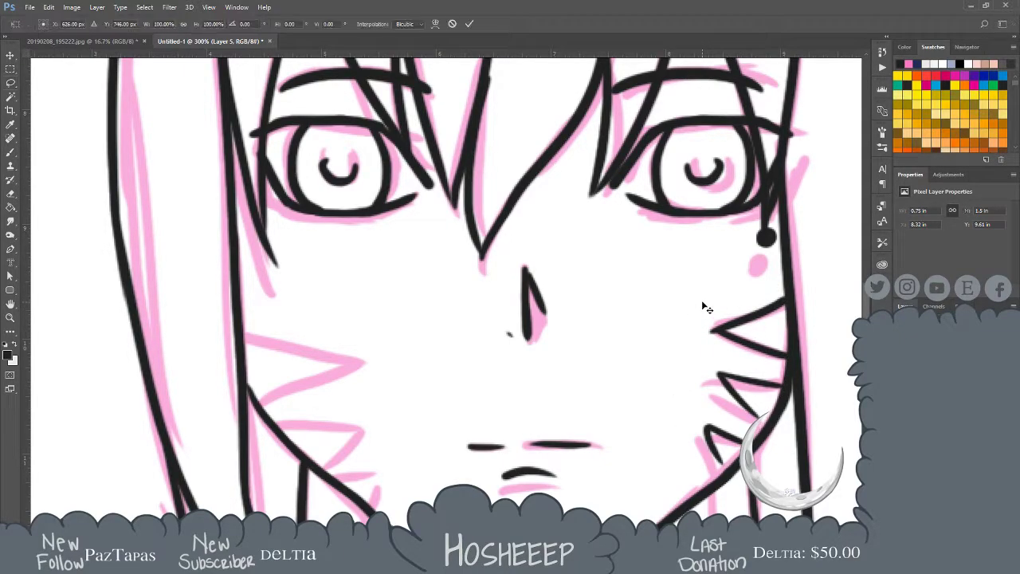
pyautogui.rightClick(703, 350)
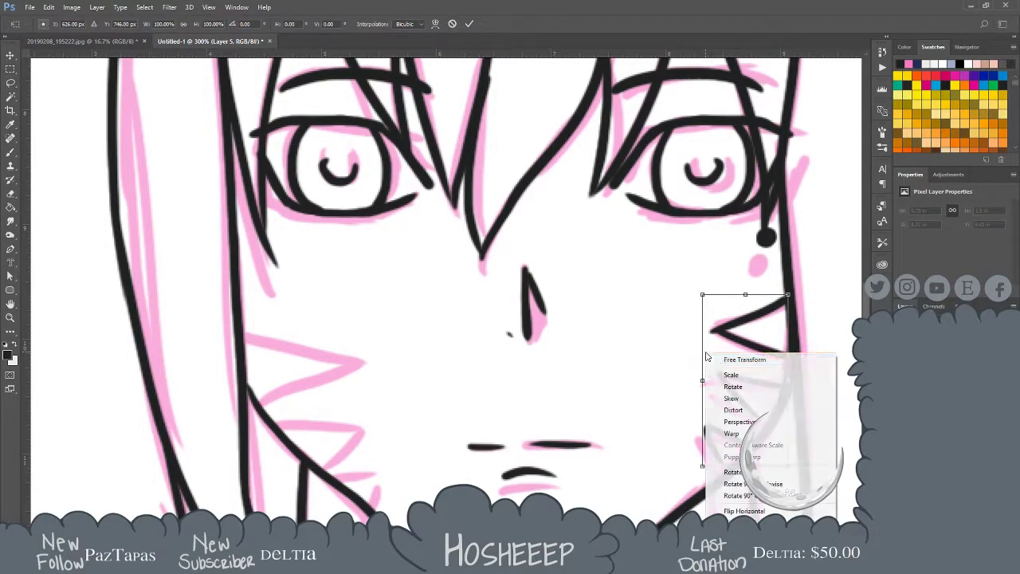
pyautogui.click(737, 510)
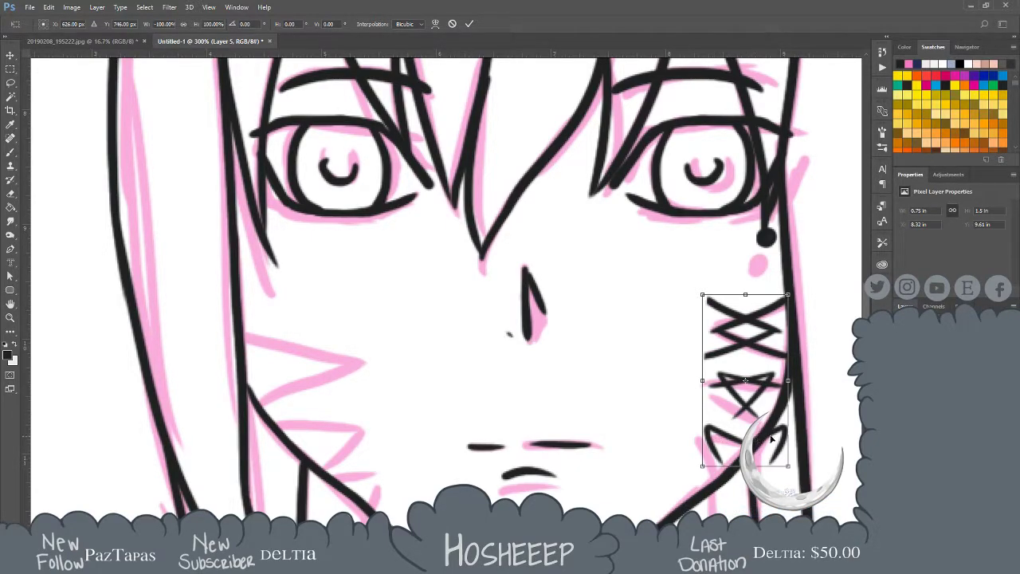
pyautogui.moveTo(783, 448); pyautogui.dragTo(344, 461)
pyautogui.moveTo(403, 328); pyautogui.dragTo(356, 317)
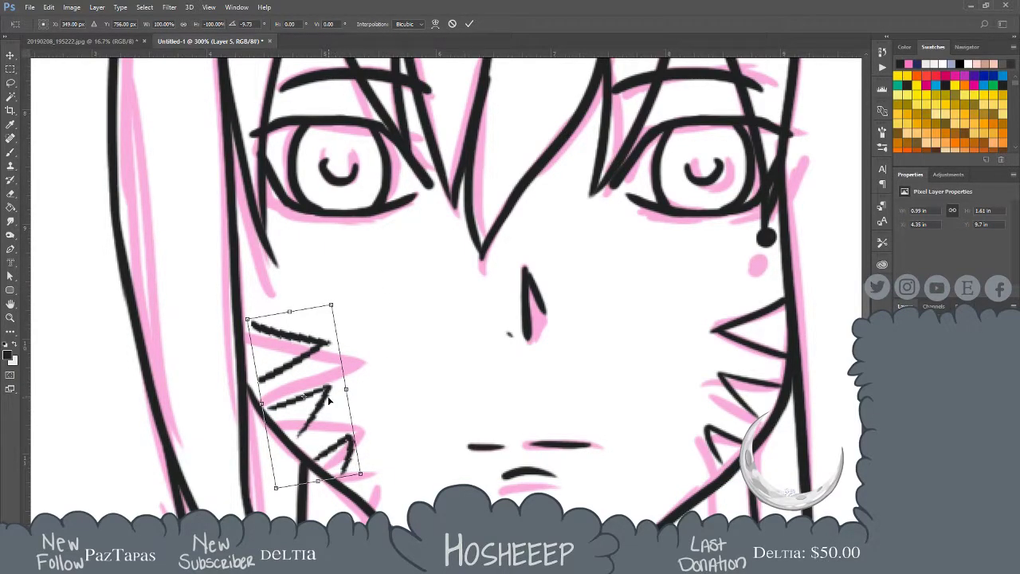
pyautogui.moveTo(328, 400); pyautogui.dragTo(321, 405)
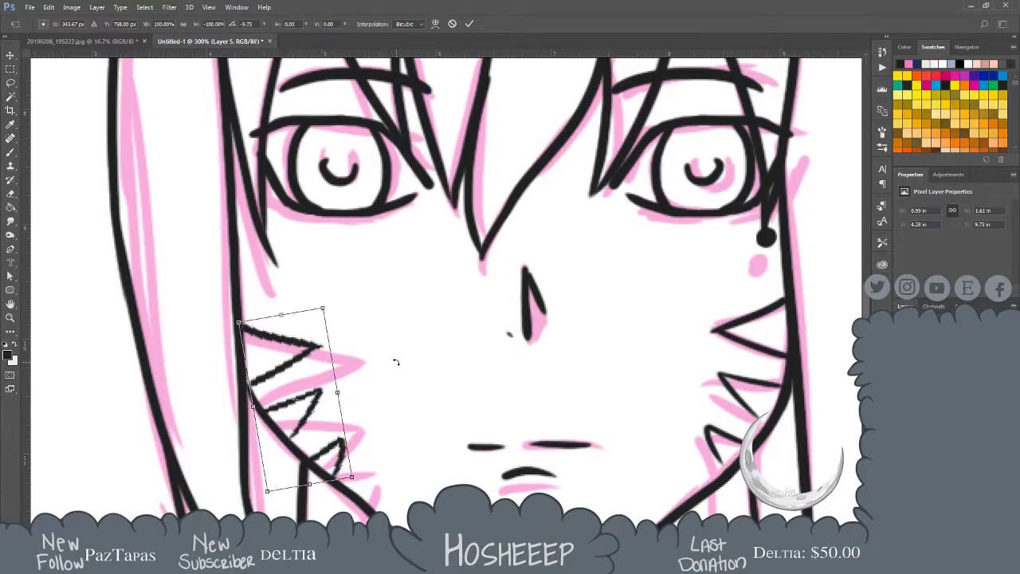
pyautogui.moveTo(379, 299); pyautogui.dragTo(380, 299)
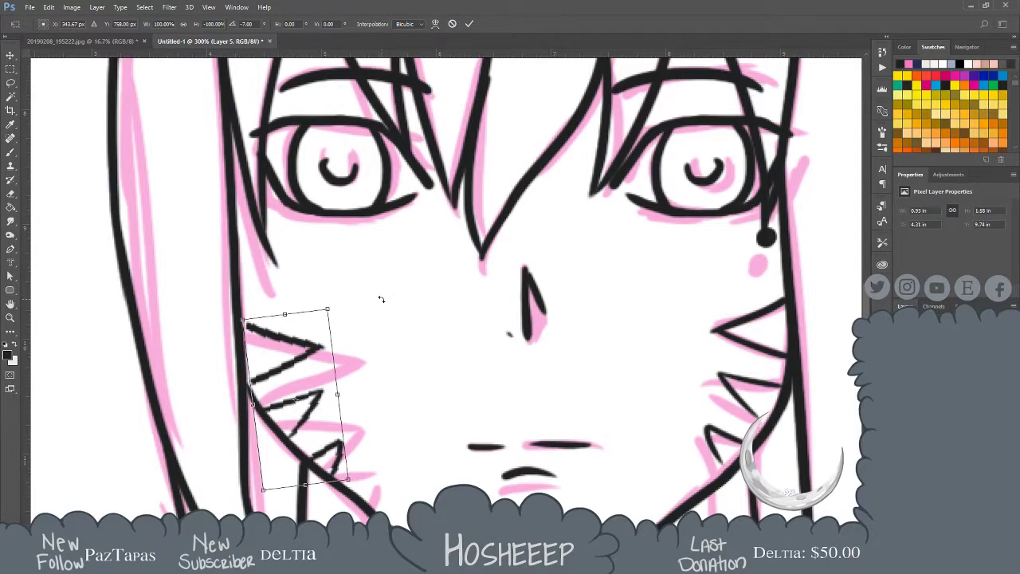
pyautogui.press('Return')
pyautogui.press('l')
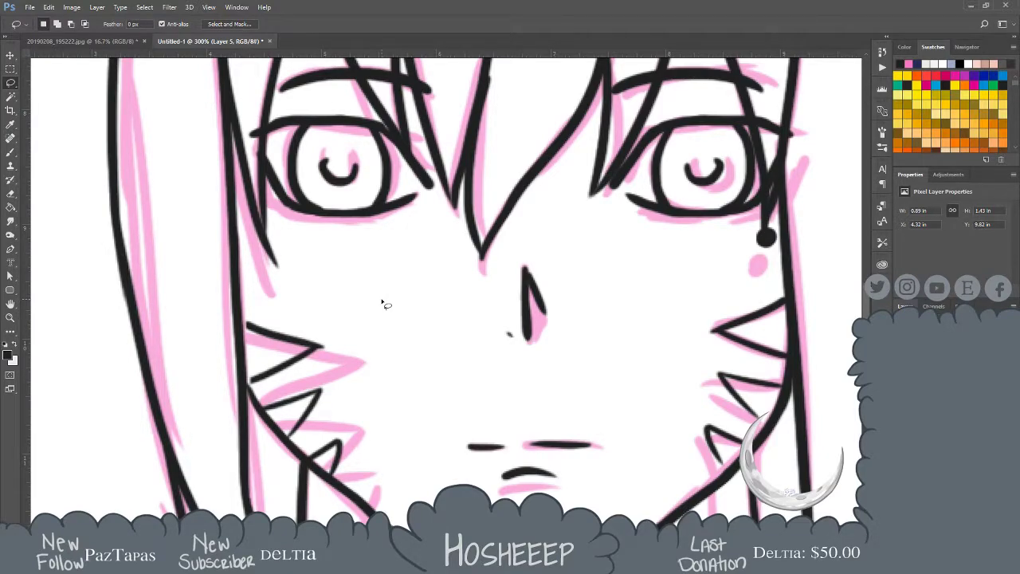
# Close the left cheek marks against the face outline and ink a short neck line on each side beneath the jaw
pyautogui.press('b')
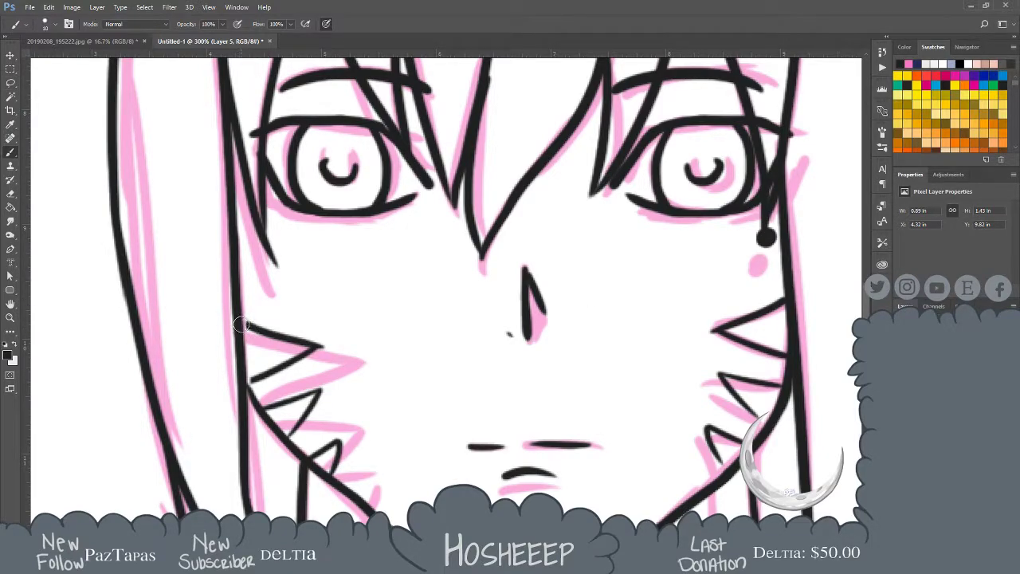
pyautogui.moveTo(239, 323); pyautogui.dragTo(256, 329)
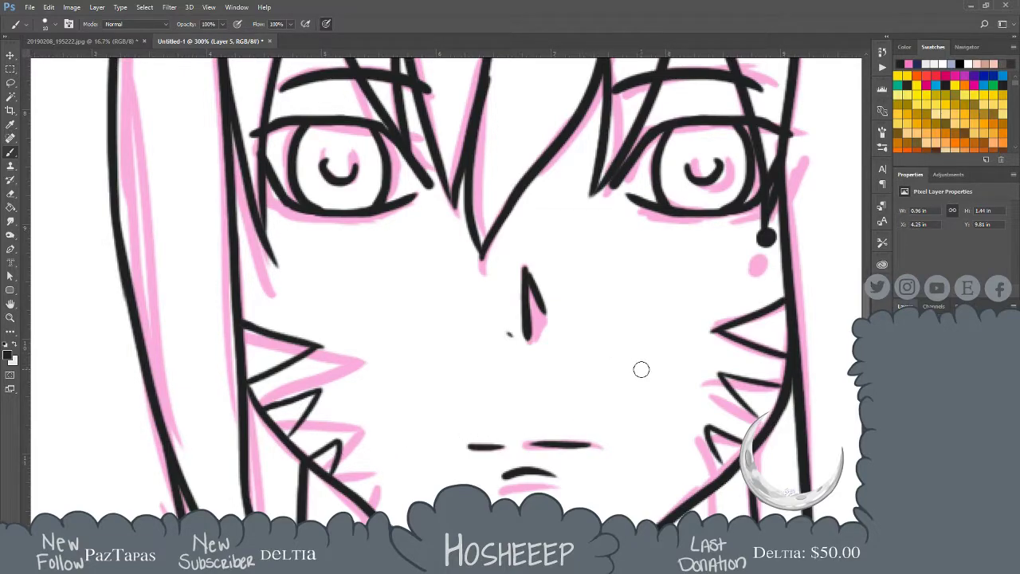
pyautogui.scroll(-5, 630, 439)
pyautogui.moveTo(626, 389); pyautogui.dragTo(625, 376)
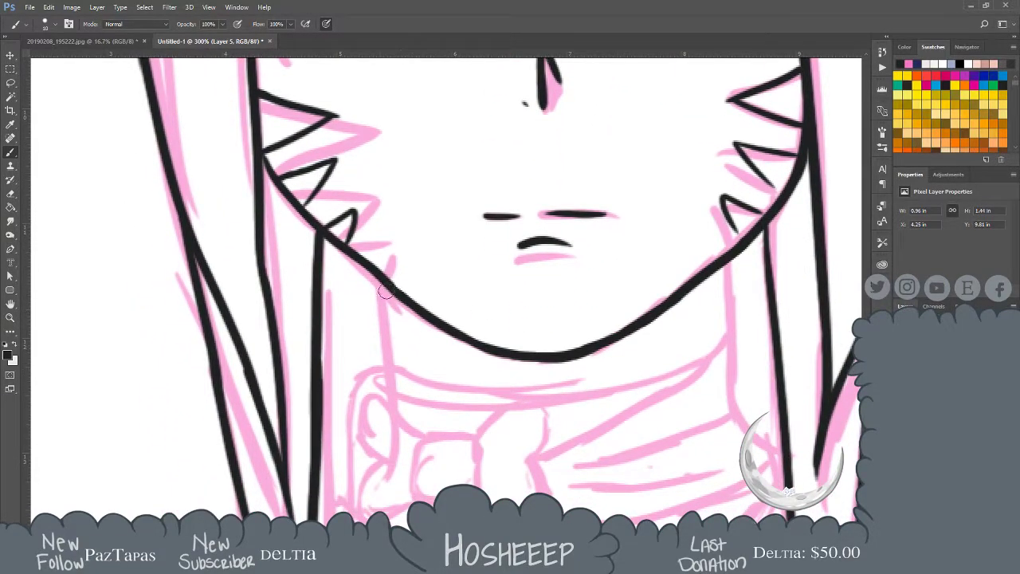
pyautogui.moveTo(375, 276); pyautogui.dragTo(388, 362)
pyautogui.moveTo(726, 260); pyautogui.dragTo(725, 334)
pyautogui.hotkey('ctrl', 'z')
pyautogui.moveTo(726, 261); pyautogui.dragTo(734, 335)
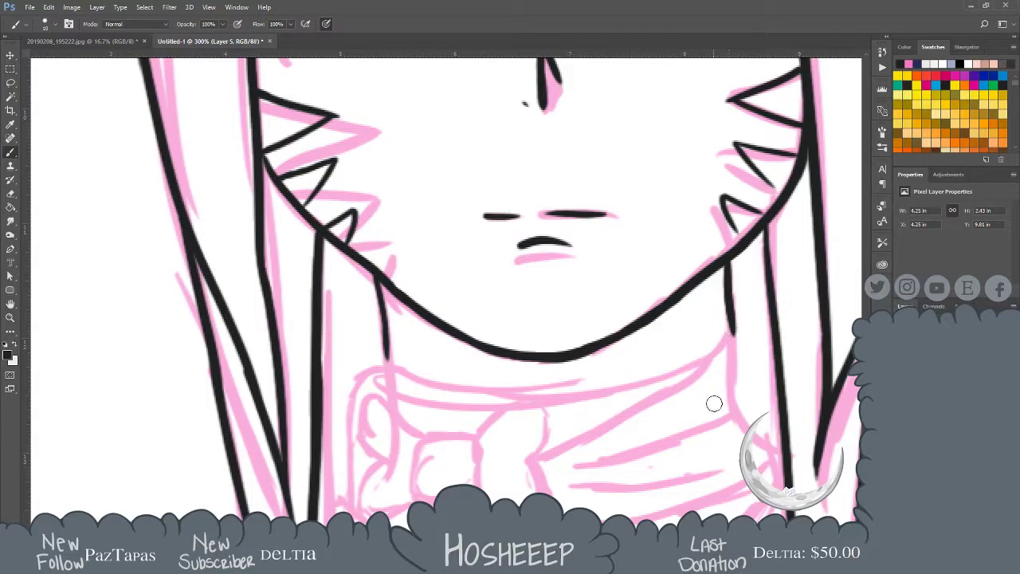
# Extend the left neck line down to the scarf and ink the scarf's rounded left edge beside the bow
pyautogui.moveTo(703, 435); pyautogui.dragTo(650, 356)
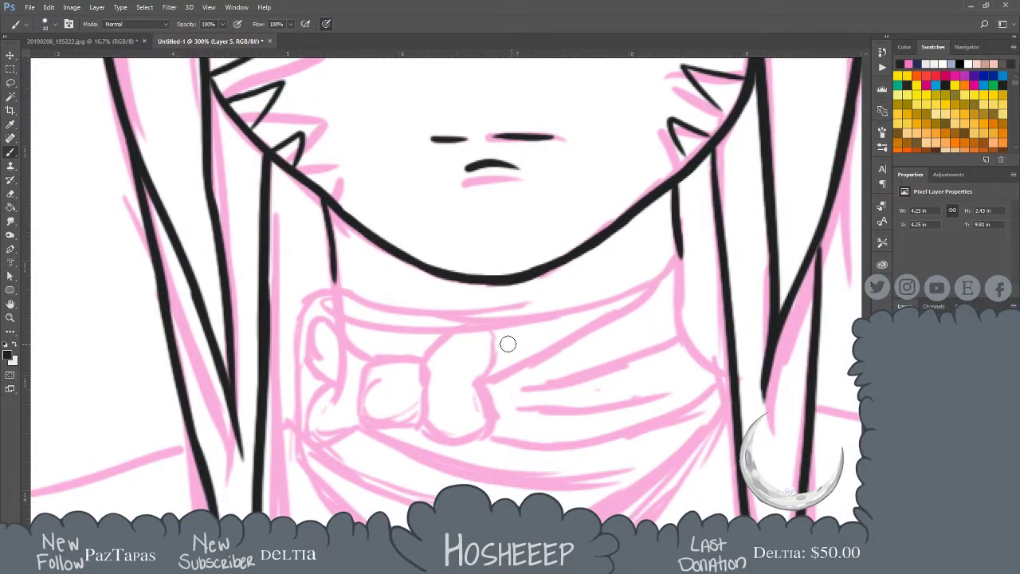
pyautogui.moveTo(332, 269); pyautogui.dragTo(334, 316)
pyautogui.moveTo(324, 300); pyautogui.dragTo(311, 371)
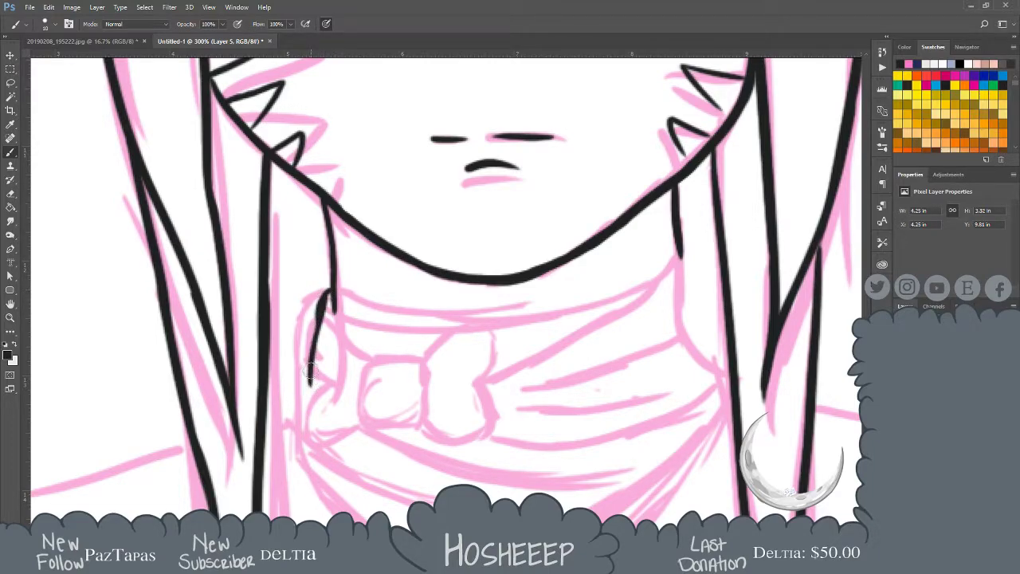
pyautogui.hotkey('ctrl', 'z')
pyautogui.hotkey('ctrl', 'z')
pyautogui.moveTo(328, 290)
pyautogui.mouseDown()
pyautogui.moveTo(303, 382)
pyautogui.moveTo(302, 353)
pyautogui.moveTo(295, 419)
pyautogui.mouseUp()
pyautogui.hotkey('ctrl', 'z')
pyautogui.hotkey('ctrl', 'z')
pyautogui.moveTo(329, 288)
pyautogui.mouseDown()
pyautogui.moveTo(299, 314)
pyautogui.moveTo(310, 304)
pyautogui.moveTo(295, 430)
pyautogui.mouseUp()
# Ink the scarf's right edge from the neck line, curving outward to the long hair strand
pyautogui.moveTo(679, 252)
pyautogui.mouseDown()
pyautogui.moveTo(687, 281)
pyautogui.moveTo(690, 266)
pyautogui.moveTo(690, 334)
pyautogui.moveTo(734, 395)
pyautogui.moveTo(730, 404)
pyautogui.mouseUp()
pyautogui.hotkey('ctrl', 'z')
pyautogui.hotkey('ctrl', 'z')
pyautogui.hotkey('ctrl', 'z')
pyautogui.hotkey('ctrl', 'z')
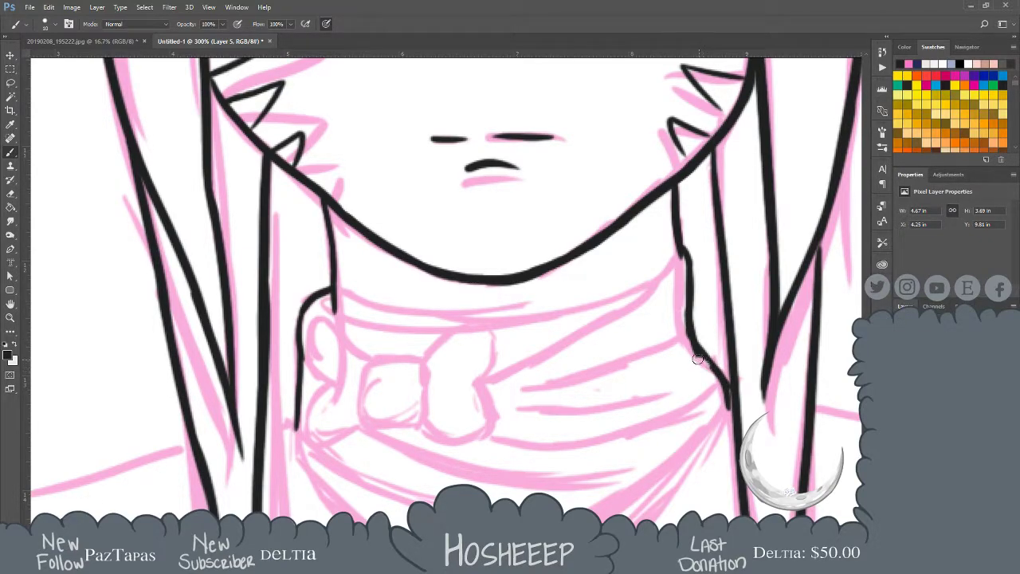
pyautogui.moveTo(694, 353); pyautogui.dragTo(702, 368)
pyautogui.moveTo(324, 306)
pyautogui.mouseDown()
pyautogui.moveTo(396, 328)
pyautogui.moveTo(514, 322)
pyautogui.mouseUp()
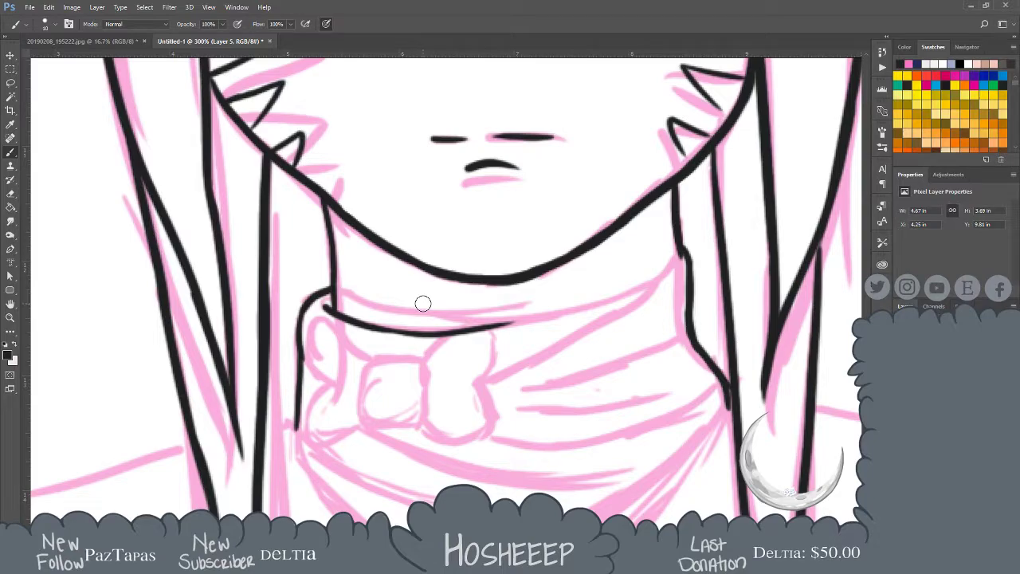
pyautogui.hotkey('ctrl', 'z')
pyautogui.hotkey('ctrl', 'z')
pyautogui.moveTo(326, 307)
pyautogui.mouseDown()
pyautogui.moveTo(433, 325)
pyautogui.moveTo(596, 292)
pyautogui.mouseUp()
pyautogui.hotkey('ctrl', 'z')
pyautogui.moveTo(320, 304)
pyautogui.mouseDown()
pyautogui.moveTo(351, 319)
pyautogui.moveTo(611, 314)
pyautogui.moveTo(638, 297)
pyautogui.mouseUp()
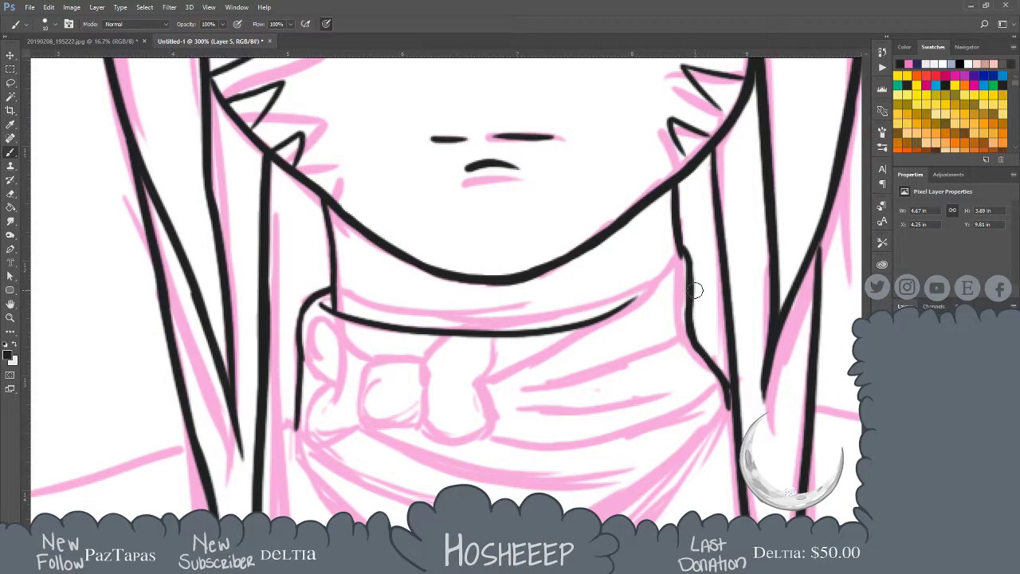
pyautogui.hotkey('ctrl', 'z')
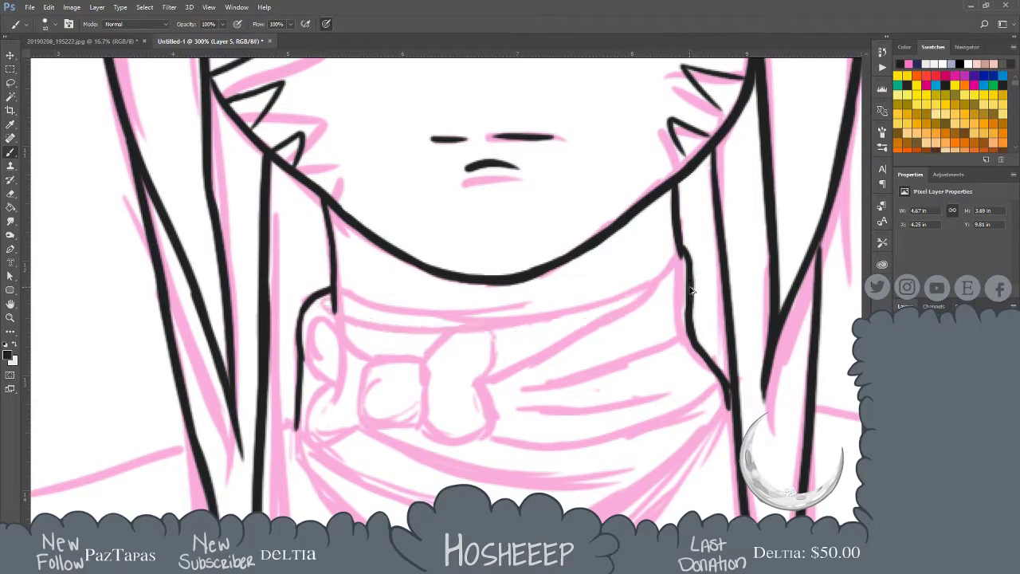
# Ink the scarf's top edge as a shallow curve across the neck and extend it to the left neck line
pyautogui.moveTo(327, 311)
pyautogui.mouseDown()
pyautogui.moveTo(669, 292)
pyautogui.moveTo(613, 321)
pyautogui.moveTo(441, 333)
pyautogui.moveTo(322, 312)
pyautogui.mouseUp()
pyautogui.hotkey('ctrl', 'z')
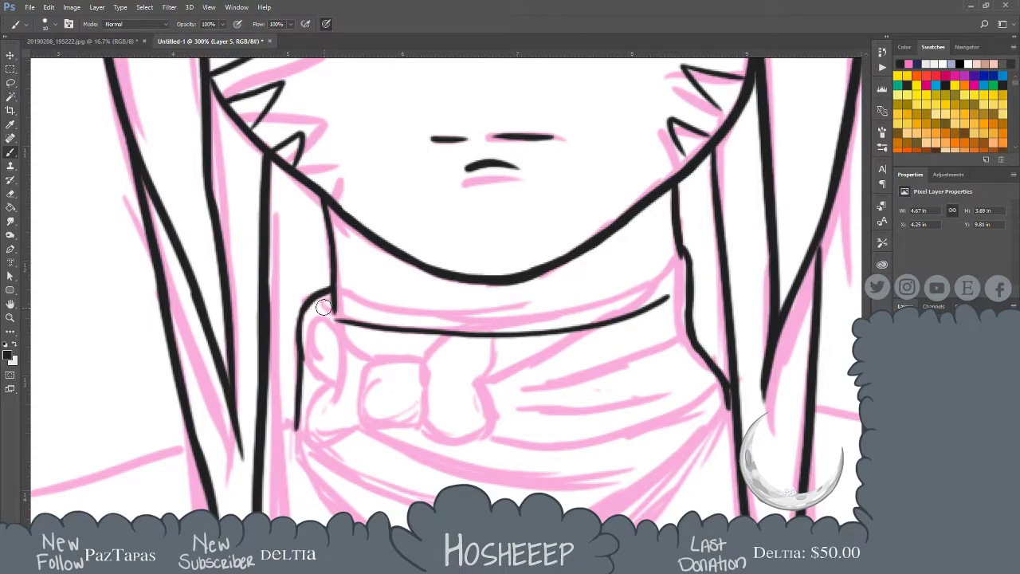
pyautogui.moveTo(322, 306); pyautogui.dragTo(360, 321)
pyautogui.hotkey('ctrl', 'z')
pyautogui.hotkey('ctrl', 'z')
pyautogui.moveTo(341, 320); pyautogui.dragTo(387, 328)
# Redraw the scarf's upper right corner and join the right neck line and top edge to it
pyautogui.moveTo(655, 280); pyautogui.dragTo(680, 277)
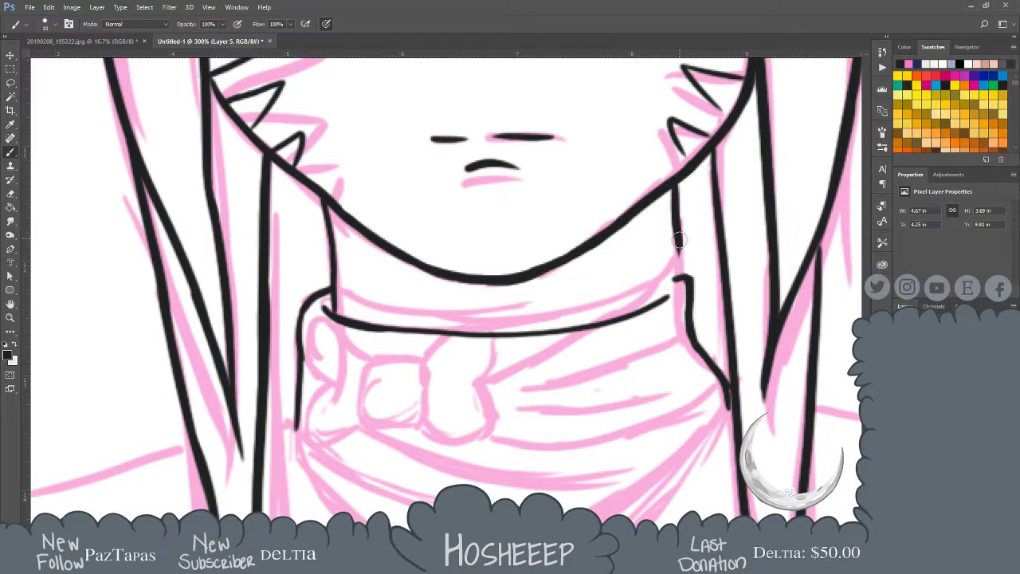
pyautogui.moveTo(677, 231); pyautogui.dragTo(681, 275)
pyautogui.moveTo(675, 232); pyautogui.dragTo(678, 282)
pyautogui.moveTo(679, 287); pyautogui.dragTo(672, 293)
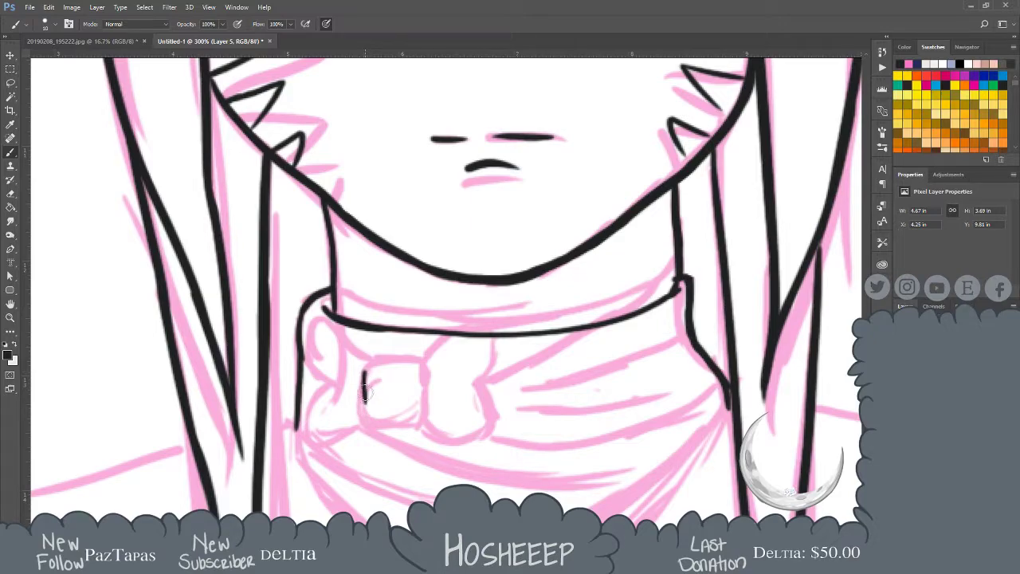
# Ink the bow's rounded middle knot on the scarf
pyautogui.moveTo(378, 360)
pyautogui.mouseDown()
pyautogui.moveTo(359, 421)
pyautogui.moveTo(408, 428)
pyautogui.moveTo(364, 418)
pyautogui.moveTo(392, 437)
pyautogui.mouseUp()
pyautogui.moveTo(370, 366)
pyautogui.mouseDown()
pyautogui.moveTo(432, 372)
pyautogui.moveTo(397, 357)
pyautogui.moveTo(429, 372)
pyautogui.moveTo(421, 365)
pyautogui.moveTo(424, 416)
pyautogui.moveTo(378, 427)
pyautogui.mouseUp()
pyautogui.hotkey('ctrl', 'z')
pyautogui.hotkey('ctrl', 'z')
pyautogui.hotkey('ctrl', 'z')
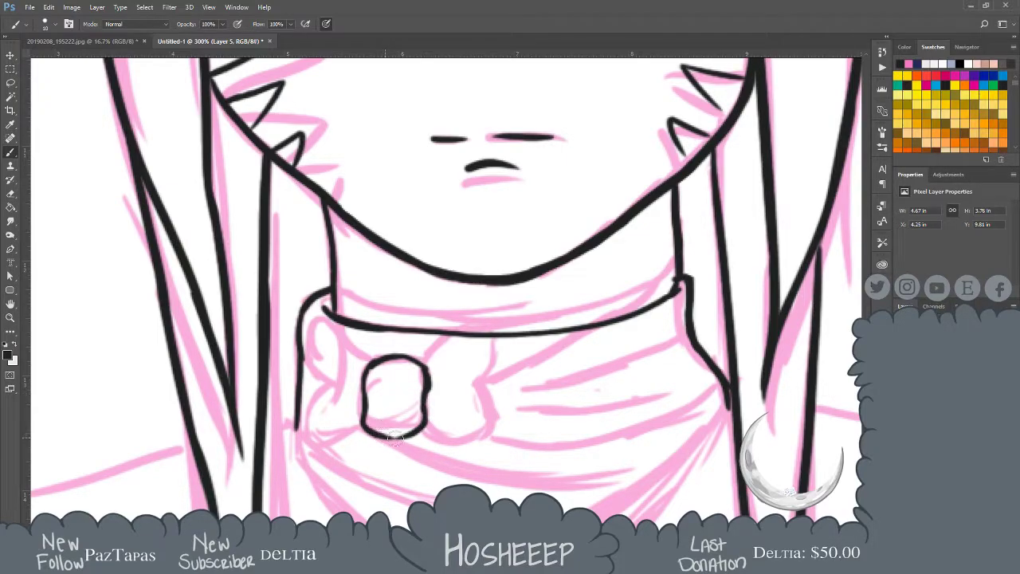
# Ink the bow's right and left loops with pinched outer sides, joining them to the middle knot
pyautogui.moveTo(426, 363)
pyautogui.mouseDown()
pyautogui.moveTo(477, 345)
pyautogui.moveTo(491, 357)
pyautogui.moveTo(482, 396)
pyautogui.moveTo(491, 433)
pyautogui.moveTo(417, 428)
pyautogui.mouseUp()
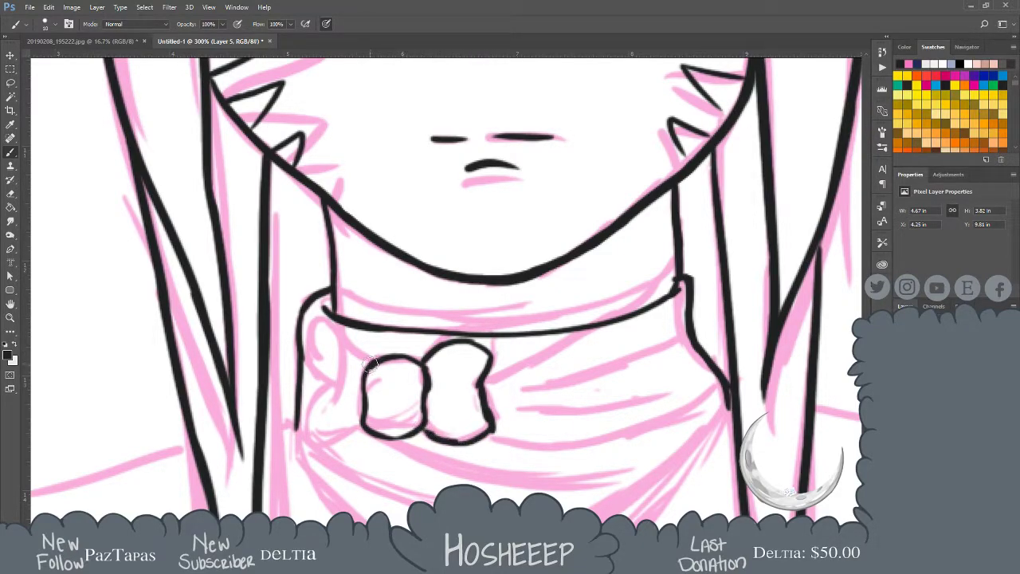
pyautogui.moveTo(360, 367)
pyautogui.mouseDown()
pyautogui.moveTo(314, 343)
pyautogui.moveTo(330, 386)
pyautogui.moveTo(309, 414)
pyautogui.moveTo(321, 400)
pyautogui.moveTo(319, 441)
pyautogui.moveTo(362, 428)
pyautogui.moveTo(305, 431)
pyautogui.mouseUp()
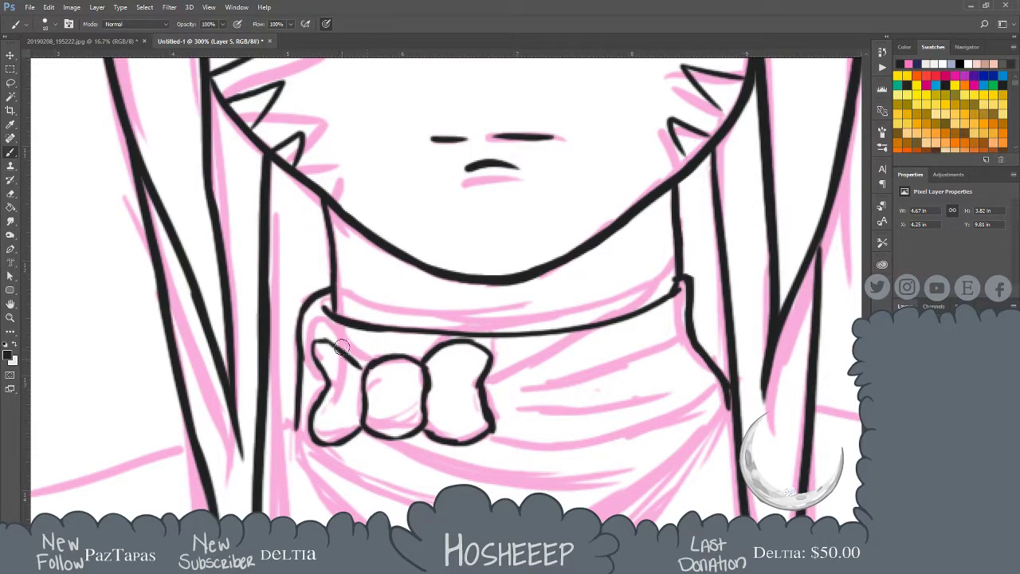
pyautogui.moveTo(333, 343)
pyautogui.mouseDown()
pyautogui.moveTo(330, 368)
pyautogui.moveTo(340, 342)
pyautogui.moveTo(363, 367)
pyautogui.moveTo(346, 355)
pyautogui.moveTo(317, 361)
pyautogui.moveTo(329, 384)
pyautogui.mouseUp()
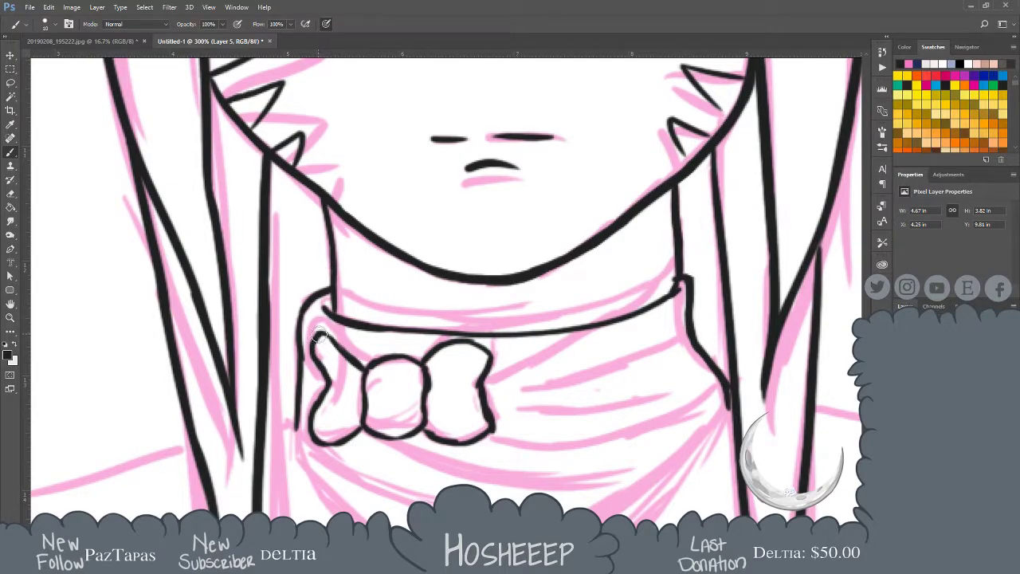
pyautogui.moveTo(319, 334); pyautogui.dragTo(356, 364)
# Ink four curved fold lines fanning out to the right of the bow and one long fold beneath it
pyautogui.moveTo(490, 383); pyautogui.dragTo(608, 337)
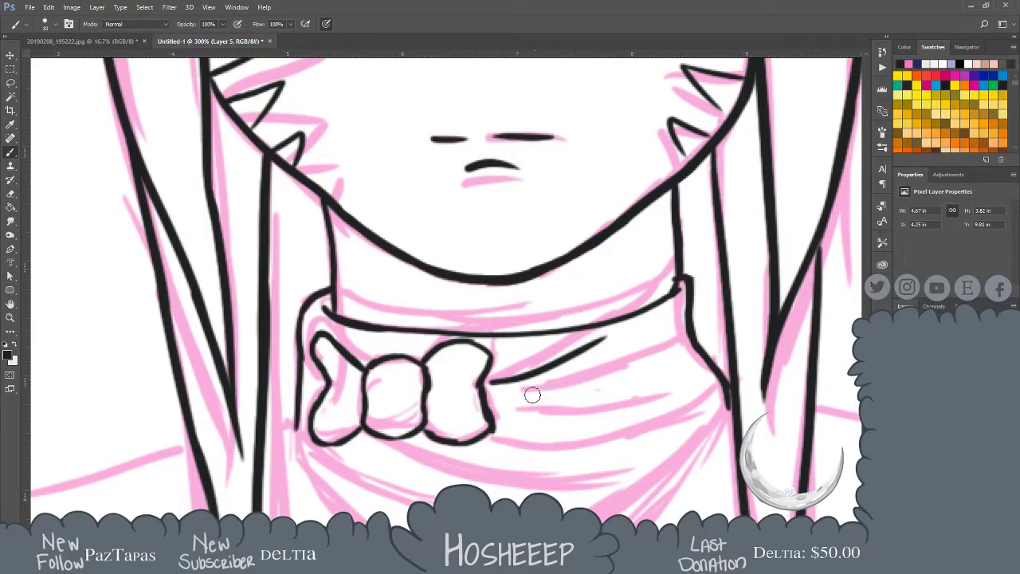
pyautogui.moveTo(536, 390); pyautogui.dragTo(659, 347)
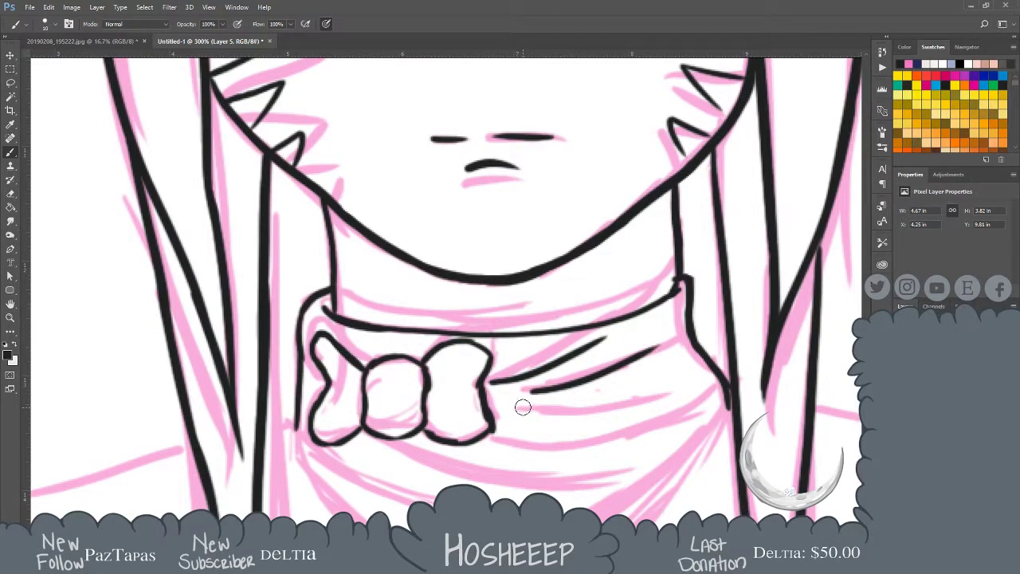
pyautogui.moveTo(523, 407)
pyautogui.mouseDown()
pyautogui.moveTo(605, 405)
pyautogui.moveTo(670, 386)
pyautogui.mouseUp()
pyautogui.moveTo(497, 439)
pyautogui.mouseDown()
pyautogui.moveTo(639, 422)
pyautogui.moveTo(686, 390)
pyautogui.mouseUp()
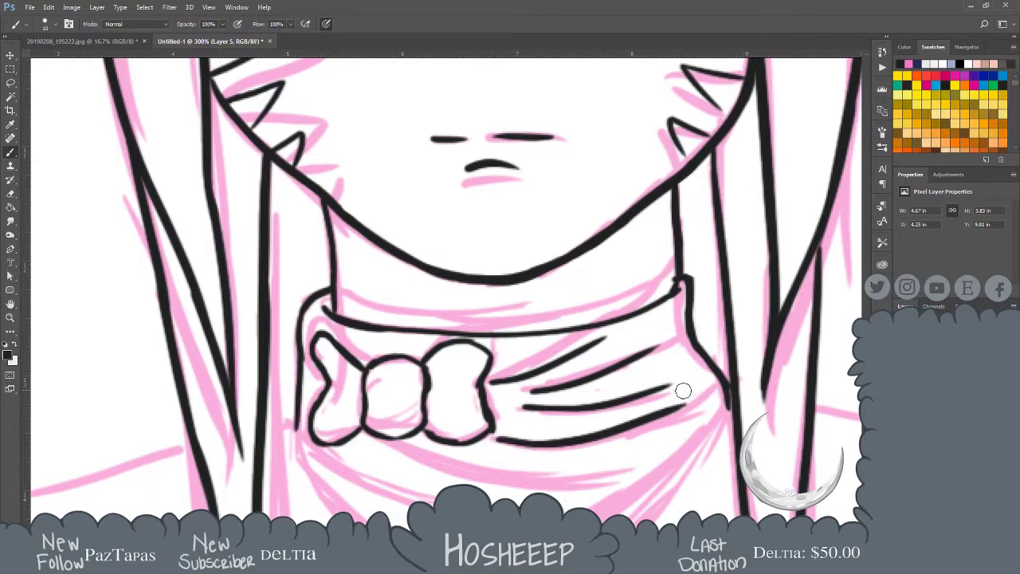
pyautogui.moveTo(388, 443)
pyautogui.mouseDown()
pyautogui.moveTo(443, 471)
pyautogui.moveTo(613, 488)
pyautogui.mouseUp()
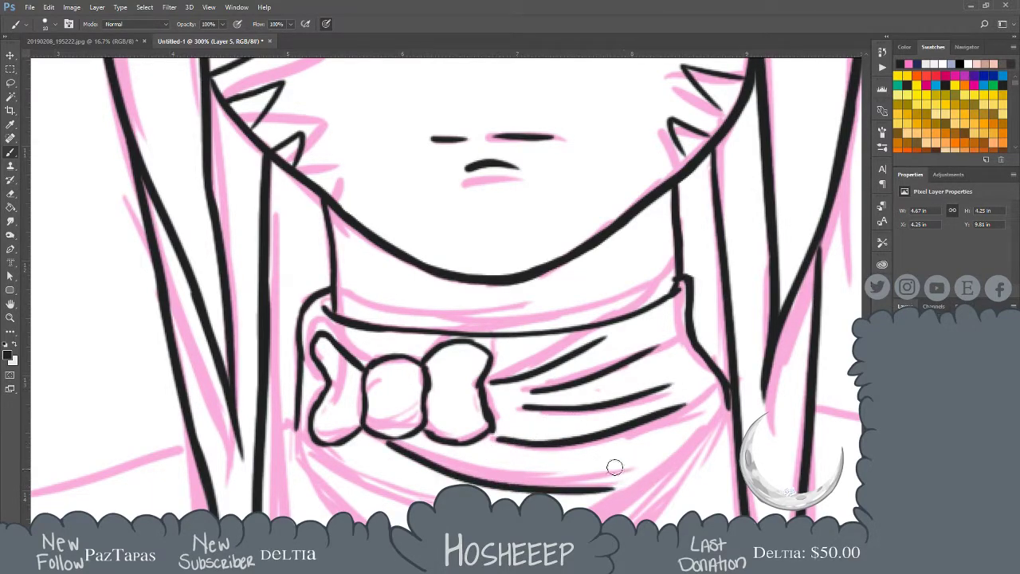
# Ink the scarf's lower left edge, sweeping from beneath the bow's left loop down to the centre of the chest
pyautogui.moveTo(572, 411); pyautogui.dragTo(563, 375)
pyautogui.moveTo(287, 379)
pyautogui.mouseDown()
pyautogui.moveTo(322, 429)
pyautogui.moveTo(290, 401)
pyautogui.moveTo(374, 466)
pyautogui.mouseUp()
pyautogui.moveTo(335, 436); pyautogui.dragTo(443, 487)
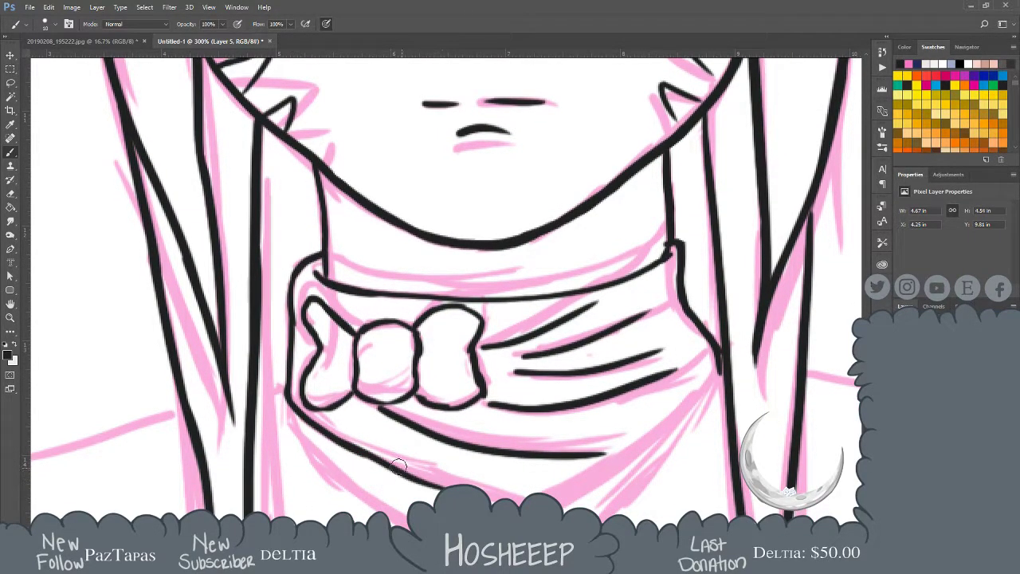
pyautogui.hotkey('ctrl', 'alt', 'z')
pyautogui.hotkey('ctrl', 'alt', 'z')
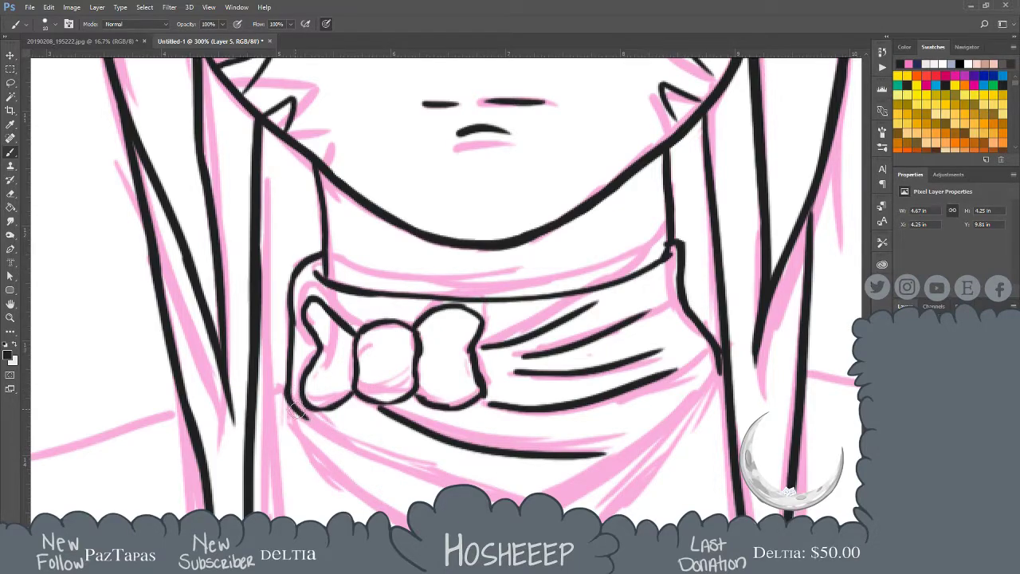
pyautogui.moveTo(290, 406); pyautogui.dragTo(495, 501)
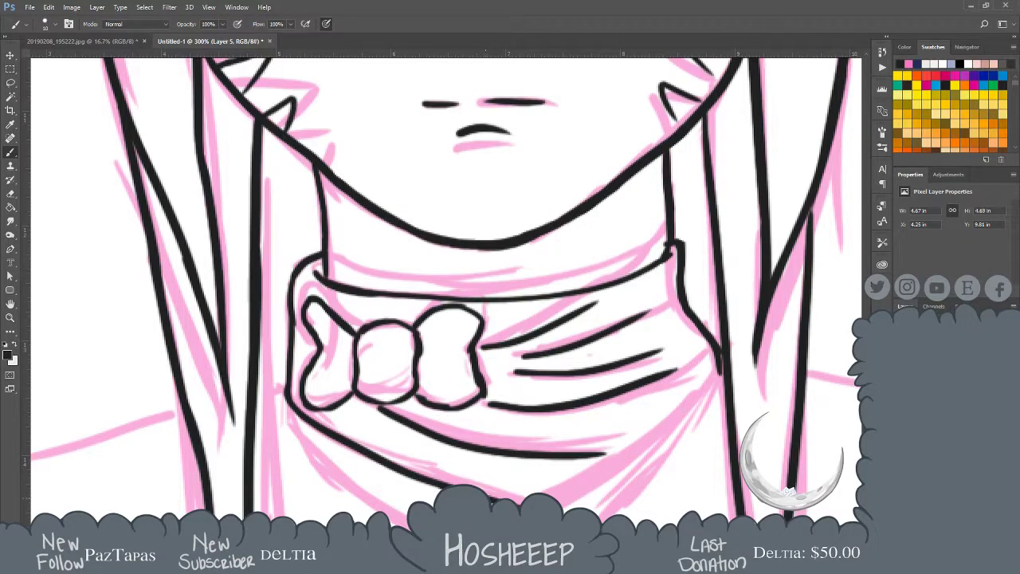
# Ink the scarf's lower right edge from the right hair strand down to the bottom point
pyautogui.moveTo(720, 365)
pyautogui.mouseDown()
pyautogui.moveTo(601, 474)
pyautogui.moveTo(568, 495)
pyautogui.mouseUp()
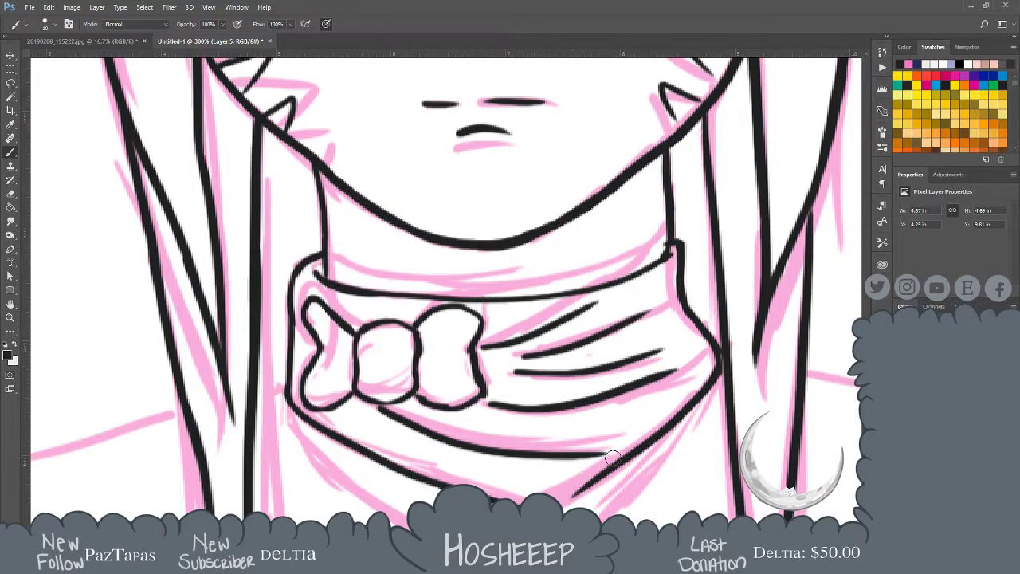
pyautogui.moveTo(620, 461); pyautogui.dragTo(549, 499)
pyautogui.hotkey('ctrl', 'z')
pyautogui.hotkey('ctrl', 'z')
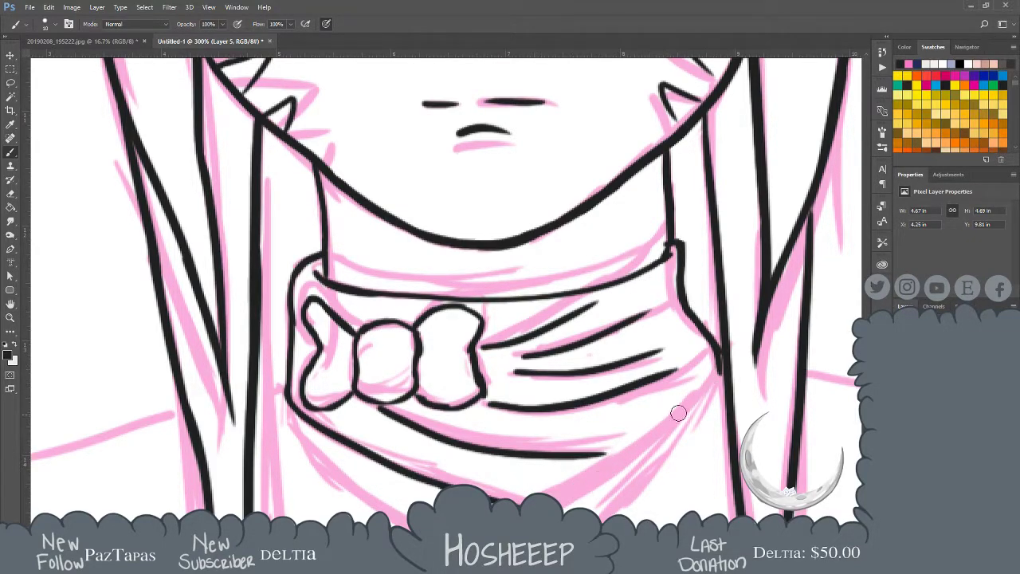
pyautogui.moveTo(720, 358)
pyautogui.mouseDown()
pyautogui.moveTo(717, 376)
pyautogui.moveTo(558, 502)
pyautogui.mouseUp()
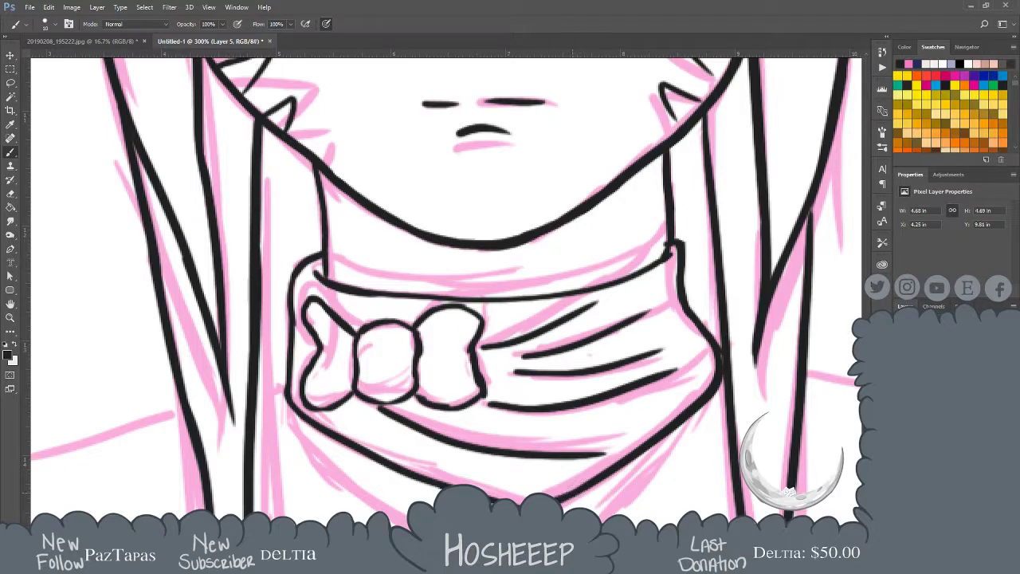
pyautogui.hotkey('ctrl', 'z')
pyautogui.moveTo(582, 487); pyautogui.dragTo(557, 497)
# Ink both sloping shoulder lines outward from the hair strands beside the scarf
pyautogui.hotkey('ctrl', '0')
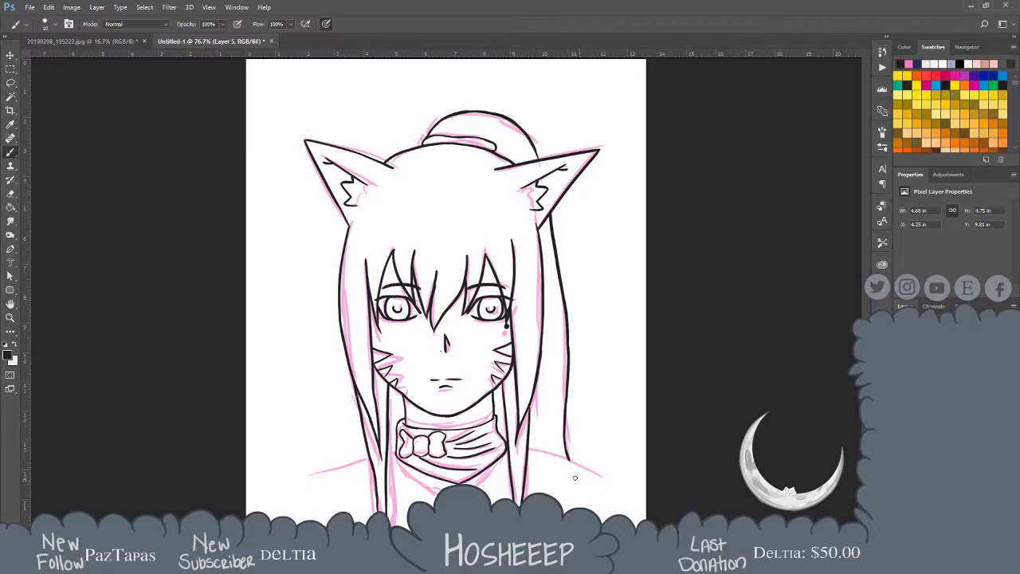
pyautogui.moveTo(527, 448); pyautogui.dragTo(596, 472)
pyautogui.hotkey('ctrl', 'z')
pyautogui.moveTo(528, 449); pyautogui.dragTo(604, 483)
pyautogui.moveTo(368, 459)
pyautogui.mouseDown()
pyautogui.moveTo(291, 482)
pyautogui.moveTo(374, 457)
pyautogui.mouseUp()
pyautogui.hotkey('ctrl', 'z')
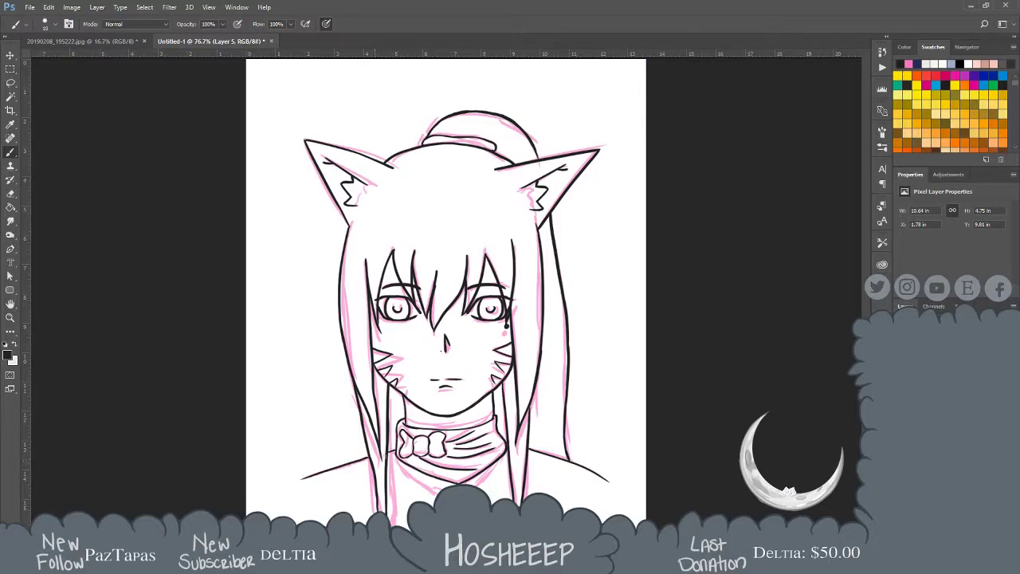
# Hide the pink sketch and erase the stray bump where the hair tie meets the top of the head on Layer 3
pyautogui.hotkey('ctrl', ',')
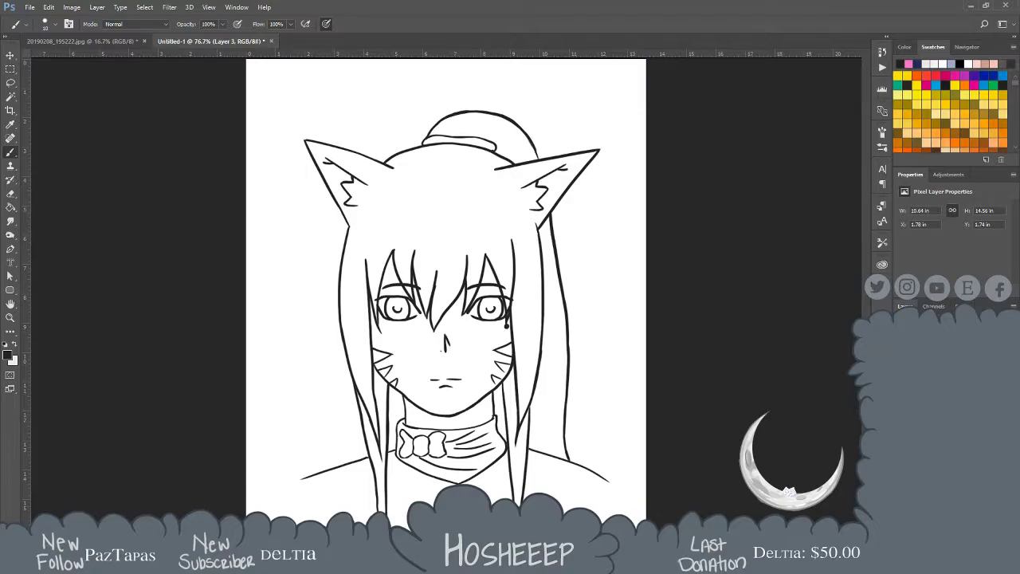
pyautogui.press('z')
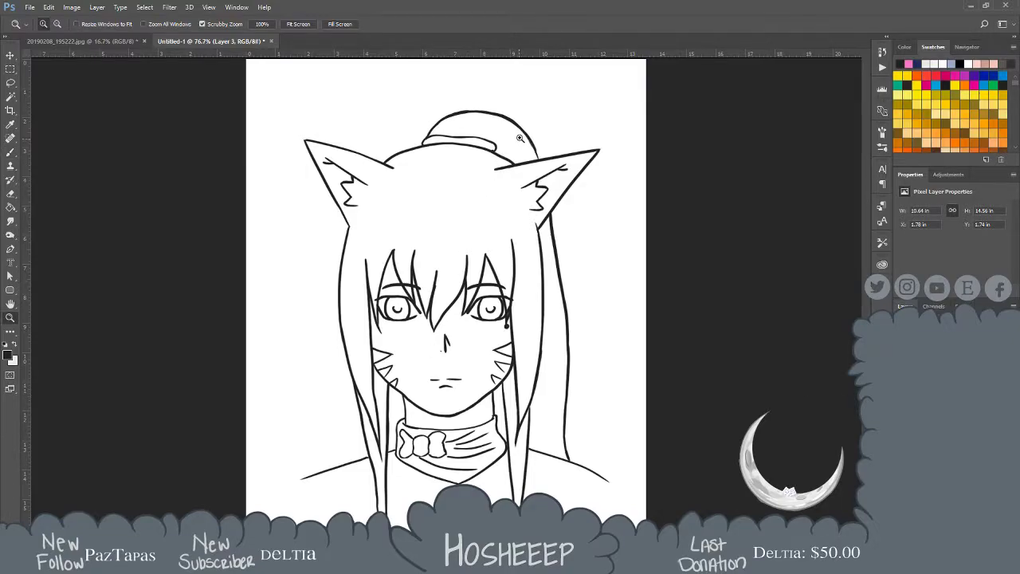
pyautogui.moveTo(540, 149); pyautogui.dragTo(445, 141)
pyautogui.press('e')
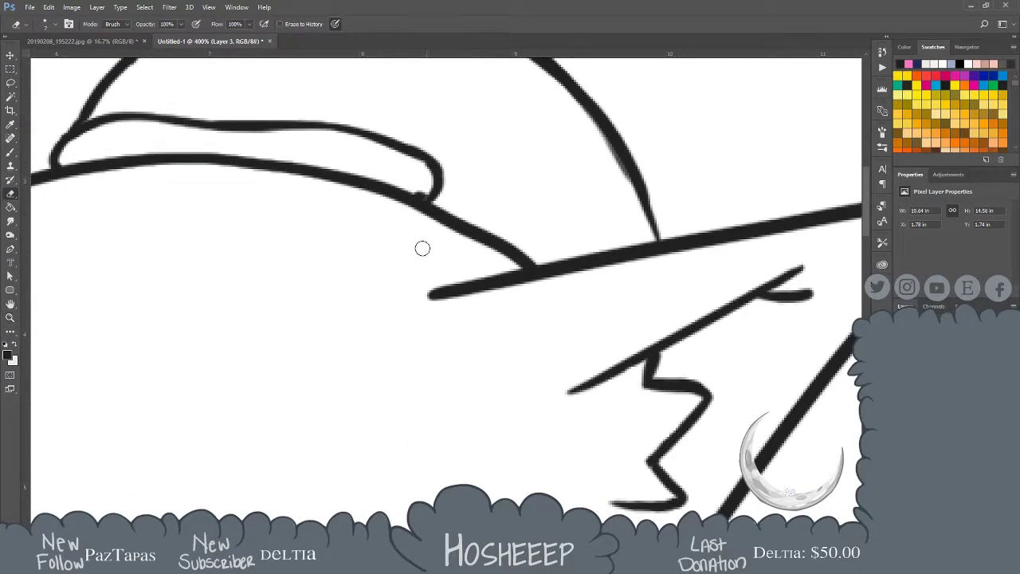
pyautogui.moveTo(419, 193); pyautogui.dragTo(411, 186)
# Smooth the inner edge of the ponytail's arc and thicken its lower end where it meets the right ear
pyautogui.moveTo(664, 167)
pyautogui.mouseDown()
pyautogui.moveTo(633, 200)
pyautogui.moveTo(551, 223)
pyautogui.mouseUp()
pyautogui.moveTo(501, 197); pyautogui.dragTo(545, 270)
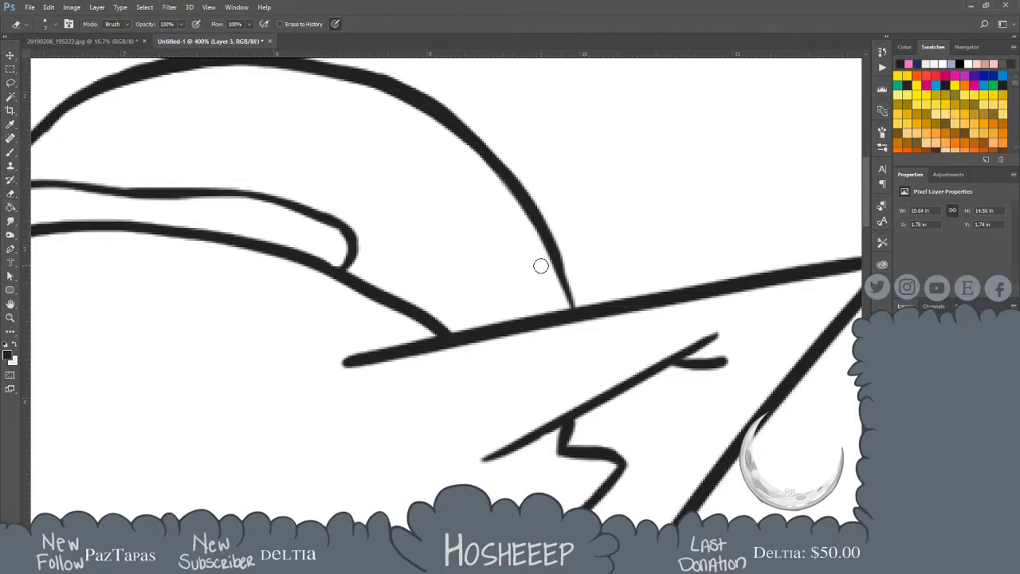
pyautogui.press('b')
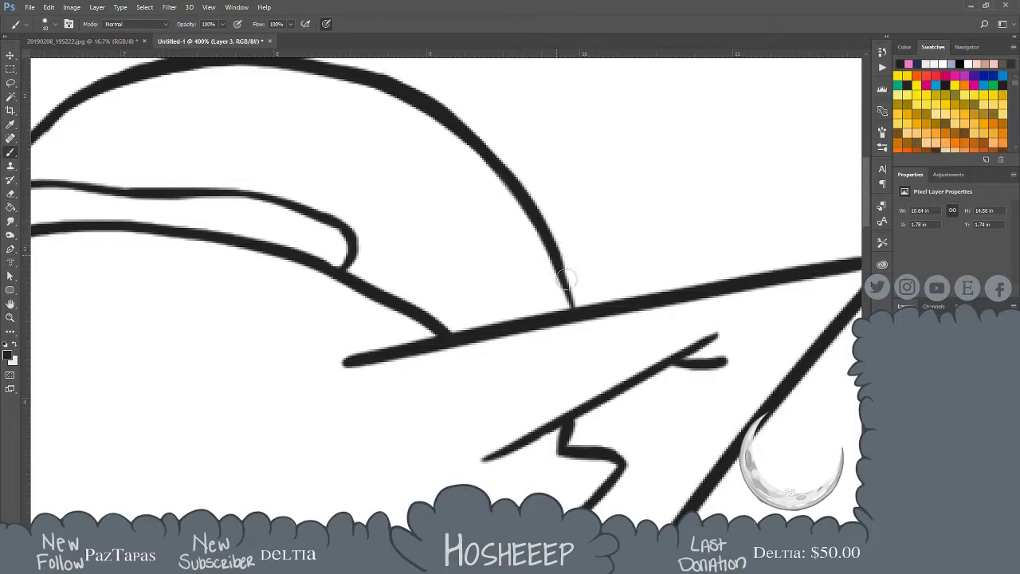
pyautogui.moveTo(554, 246); pyautogui.dragTo(578, 310)
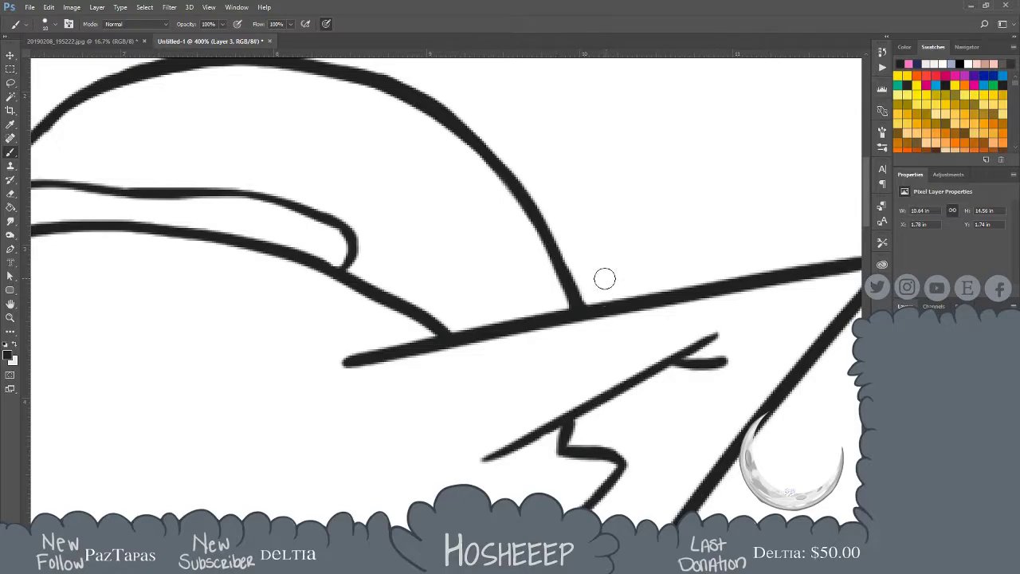
pyautogui.moveTo(456, 332)
pyautogui.mouseDown()
pyautogui.moveTo(626, 378)
pyautogui.moveTo(560, 292)
pyautogui.moveTo(556, 318)
pyautogui.moveTo(530, 280)
pyautogui.mouseUp()
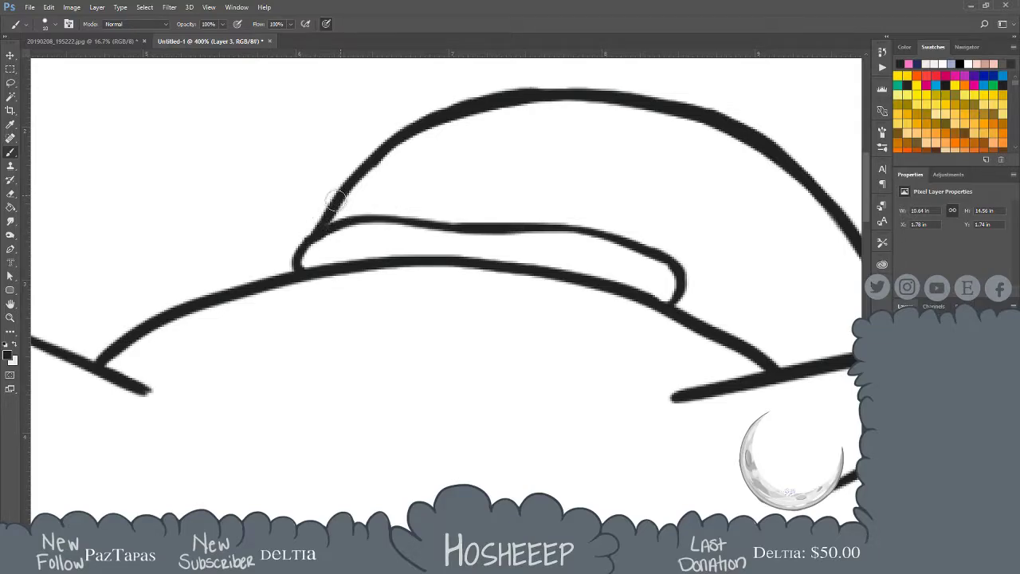
pyautogui.hotkey('ctrl', 'z')
pyautogui.moveTo(308, 241)
pyautogui.mouseDown()
pyautogui.moveTo(295, 271)
pyautogui.moveTo(391, 244)
pyautogui.moveTo(423, 200)
pyautogui.moveTo(577, 226)
pyautogui.mouseUp()
pyautogui.hotkey('ctrl', 'z')
pyautogui.hotkey('ctrl', 'z')
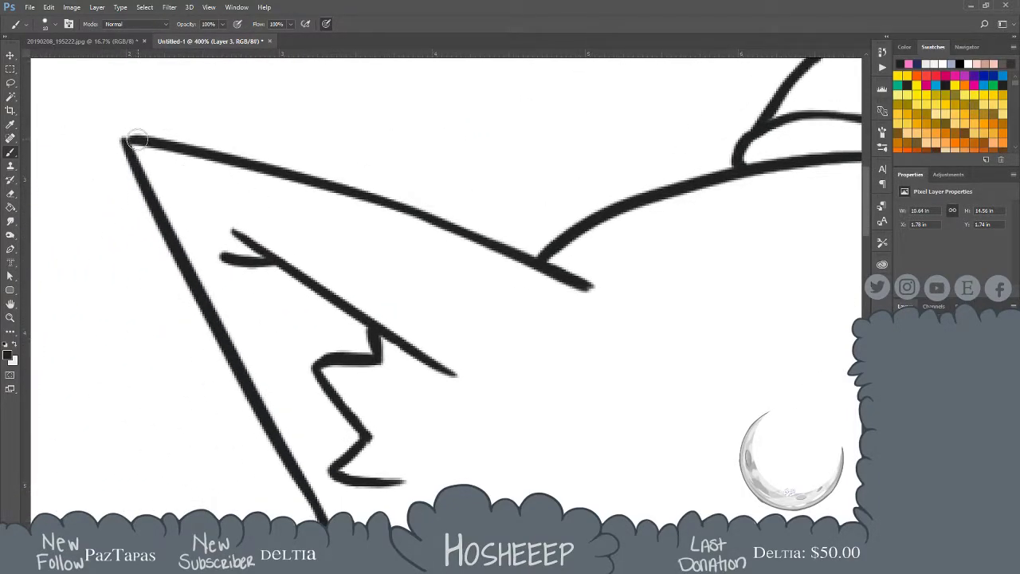
# Extend the left shoulder line to meet the outer hair strand, and close its short section between the inner strand and the scarf
pyautogui.moveTo(518, 318); pyautogui.dragTo(490, 200)
pyautogui.moveTo(486, 350); pyautogui.dragTo(555, 136)
pyautogui.moveTo(498, 257); pyautogui.dragTo(464, 150)
pyautogui.moveTo(542, 291); pyautogui.dragTo(398, 172)
pyautogui.moveTo(510, 310); pyautogui.dragTo(495, 274)
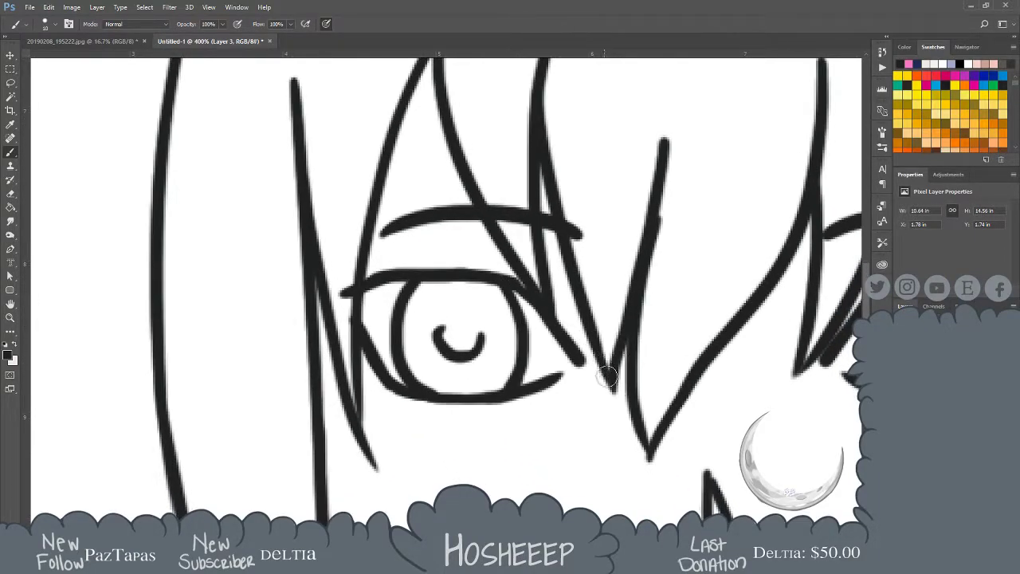
pyautogui.moveTo(612, 396); pyautogui.dragTo(605, 281)
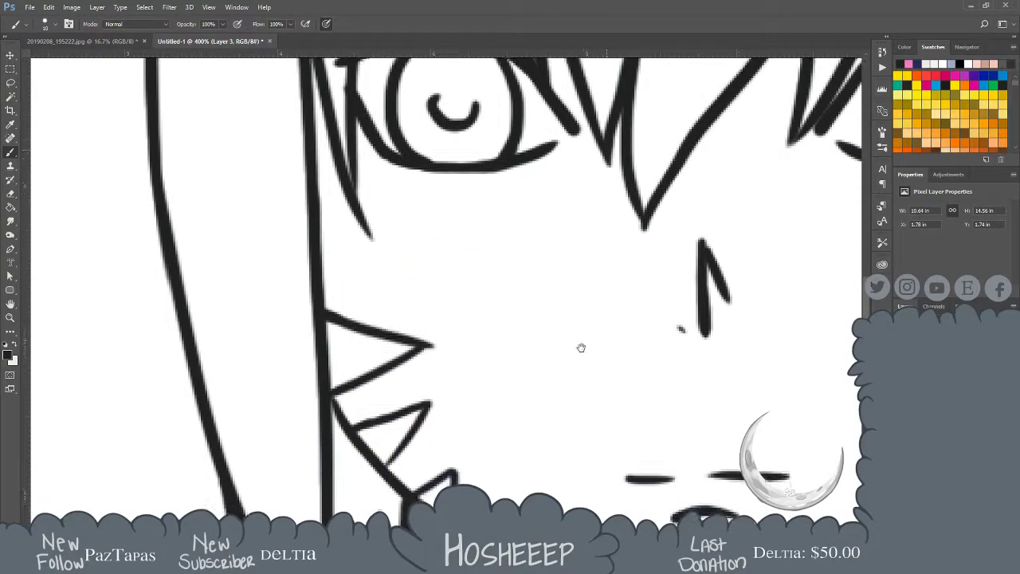
pyautogui.moveTo(581, 348); pyautogui.dragTo(578, 344)
pyautogui.scroll(-5, 580, 354)
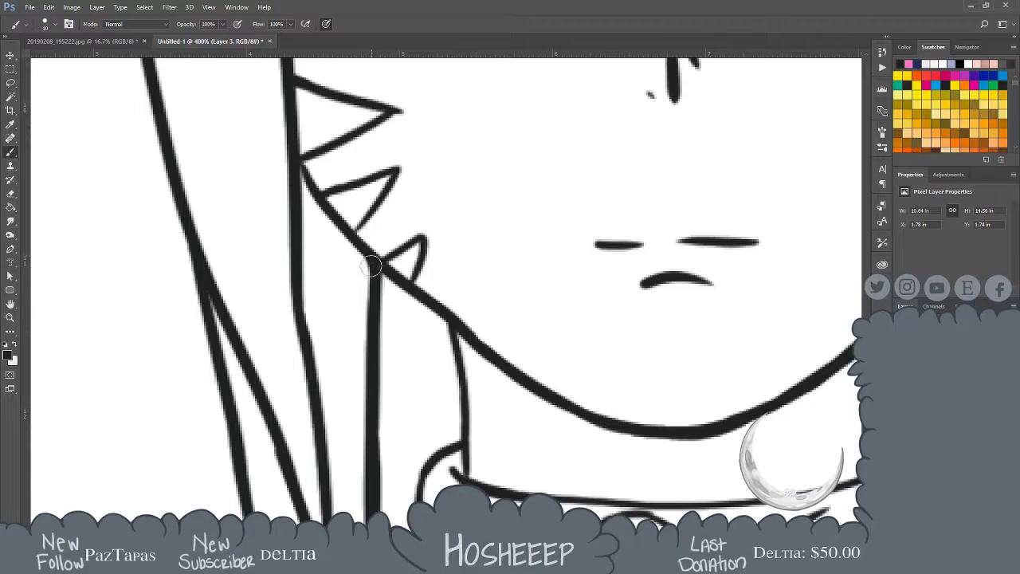
pyautogui.scroll(-5, 455, 406)
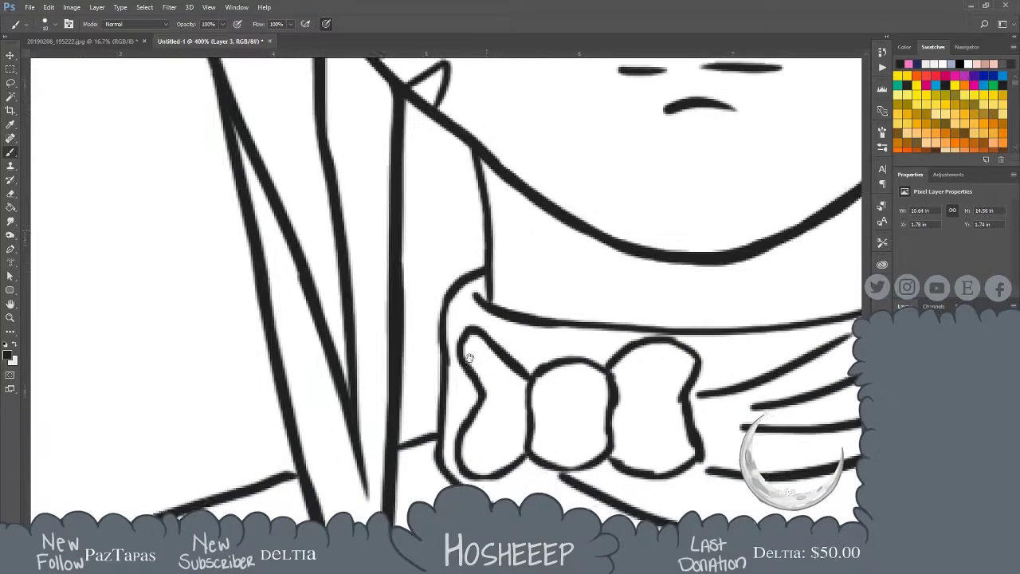
pyautogui.scroll(-5, 490, 381)
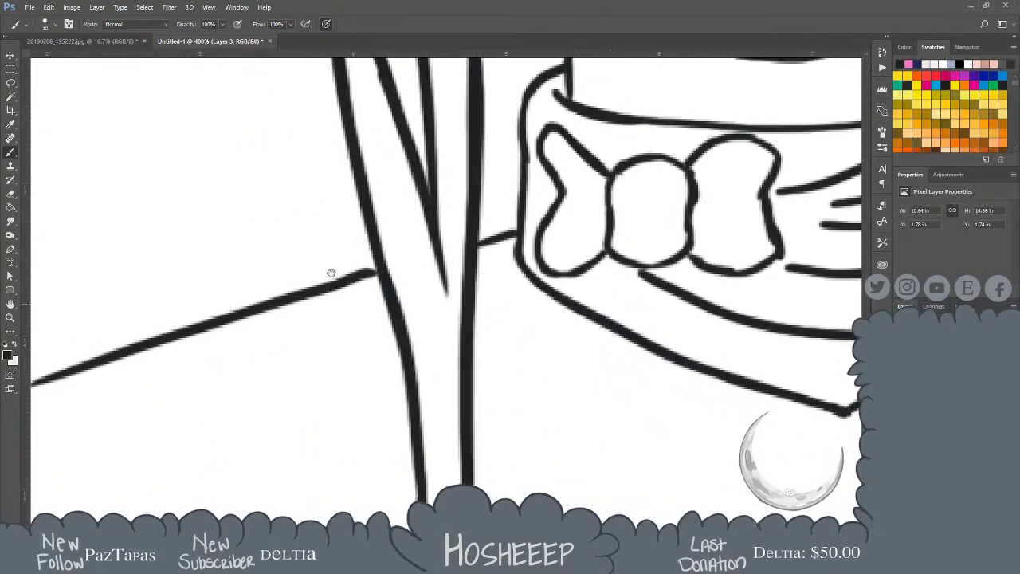
pyautogui.moveTo(365, 274)
pyautogui.mouseDown()
pyautogui.moveTo(386, 273)
pyautogui.moveTo(378, 266)
pyautogui.mouseUp()
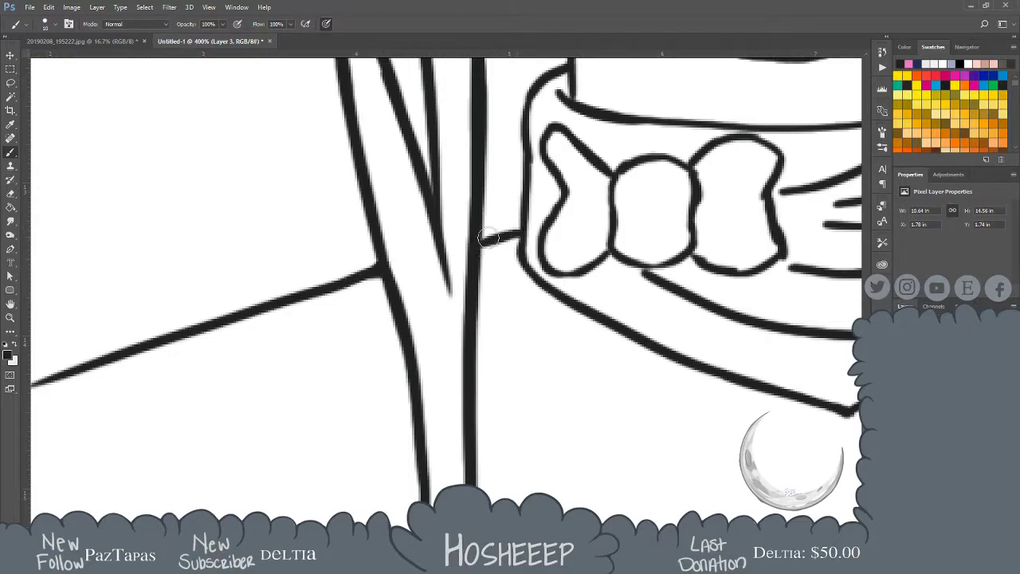
pyautogui.moveTo(487, 239)
pyautogui.mouseDown()
pyautogui.moveTo(474, 243)
pyautogui.moveTo(533, 226)
pyautogui.mouseUp()
# Examine the line art of the bow, scarf, right hair strands and right ear for gaps, ending with the whole drawing in view
pyautogui.moveTo(695, 276); pyautogui.dragTo(580, 244)
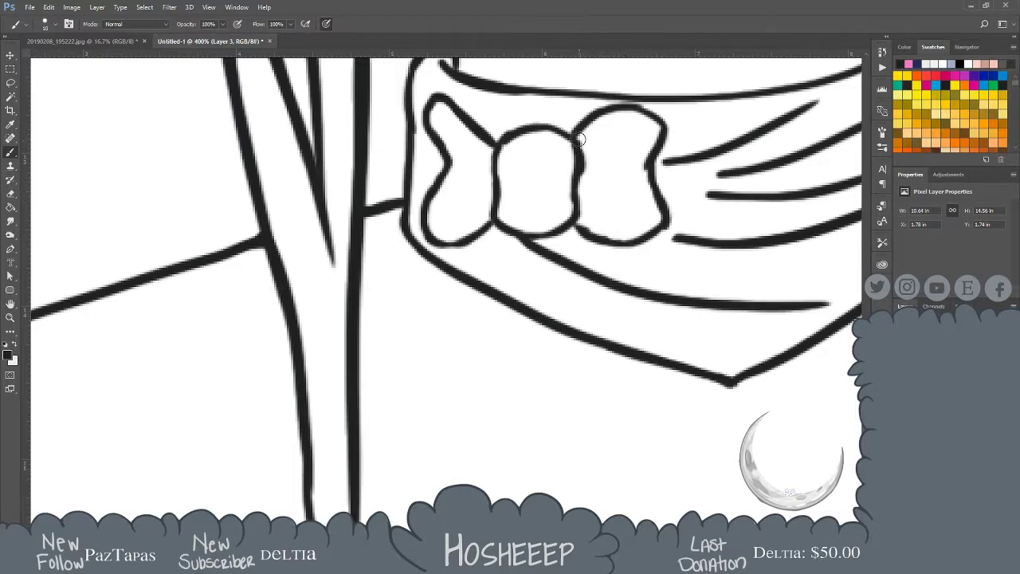
pyautogui.moveTo(488, 384); pyautogui.dragTo(358, 266)
pyautogui.moveTo(717, 257); pyautogui.dragTo(459, 243)
pyautogui.moveTo(539, 171); pyautogui.dragTo(460, 357)
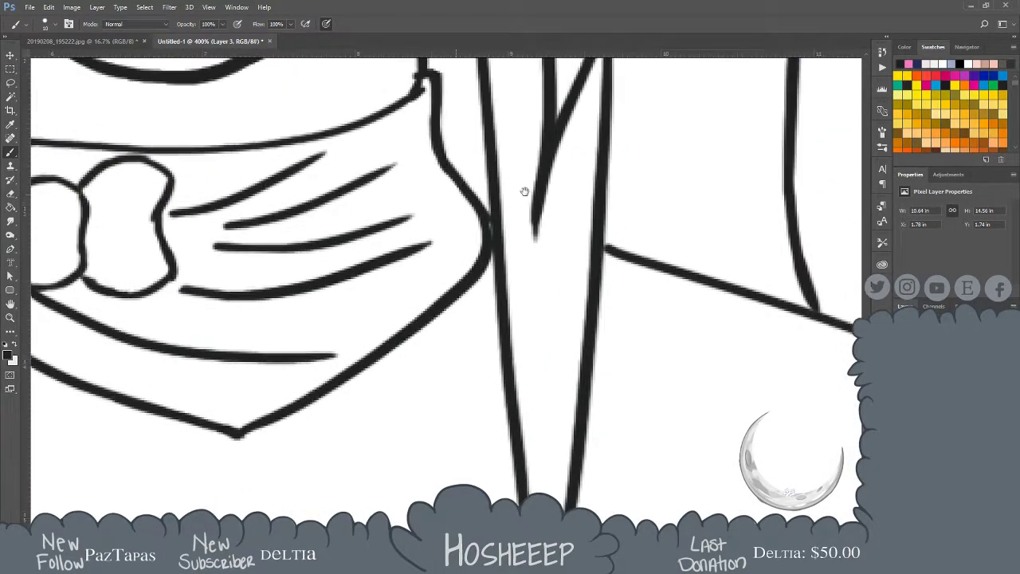
pyautogui.moveTo(526, 189); pyautogui.dragTo(499, 319)
pyautogui.moveTo(499, 207); pyautogui.dragTo(499, 303)
pyautogui.moveTo(531, 200); pyautogui.dragTo(528, 383)
pyautogui.moveTo(553, 186); pyautogui.dragTo(529, 360)
pyautogui.moveTo(586, 283); pyautogui.dragTo(547, 185)
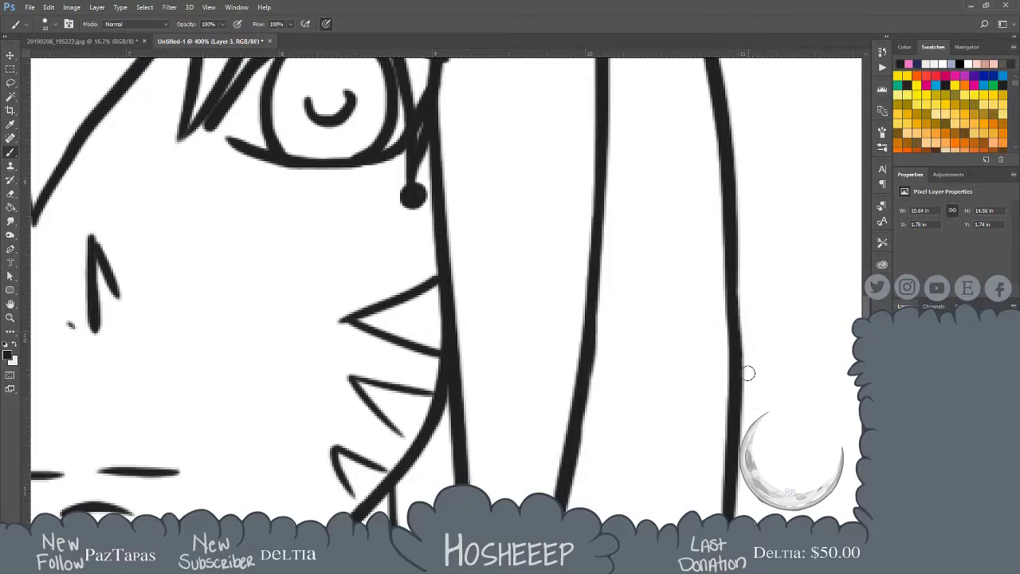
pyautogui.moveTo(651, 212); pyautogui.dragTo(614, 450)
pyautogui.moveTo(594, 206)
pyautogui.mouseDown()
pyautogui.moveTo(591, 260)
pyautogui.moveTo(623, 400)
pyautogui.mouseUp()
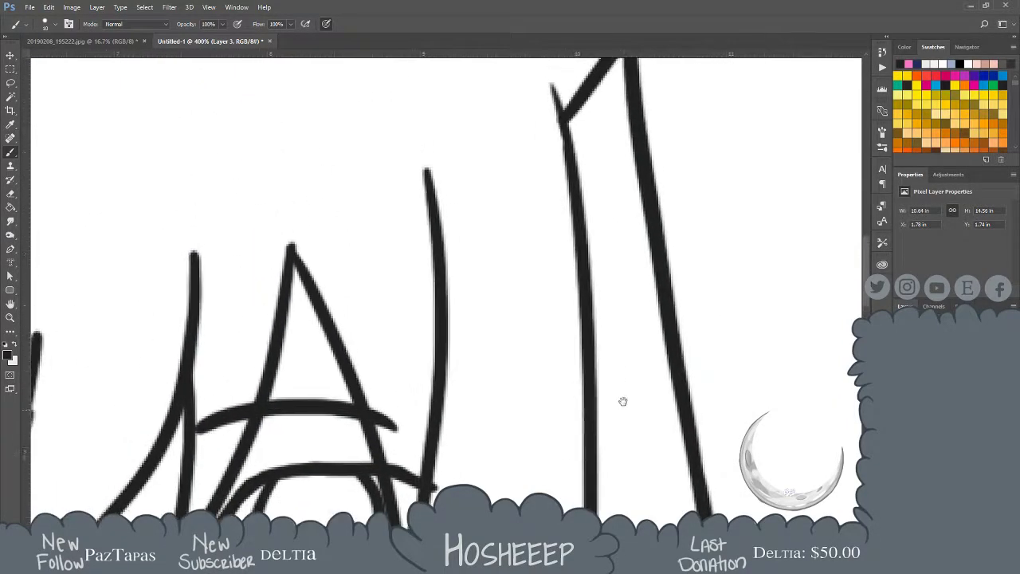
pyautogui.moveTo(613, 246); pyautogui.dragTo(606, 403)
pyautogui.moveTo(627, 257); pyautogui.dragTo(601, 419)
pyautogui.moveTo(620, 193); pyautogui.dragTo(592, 282)
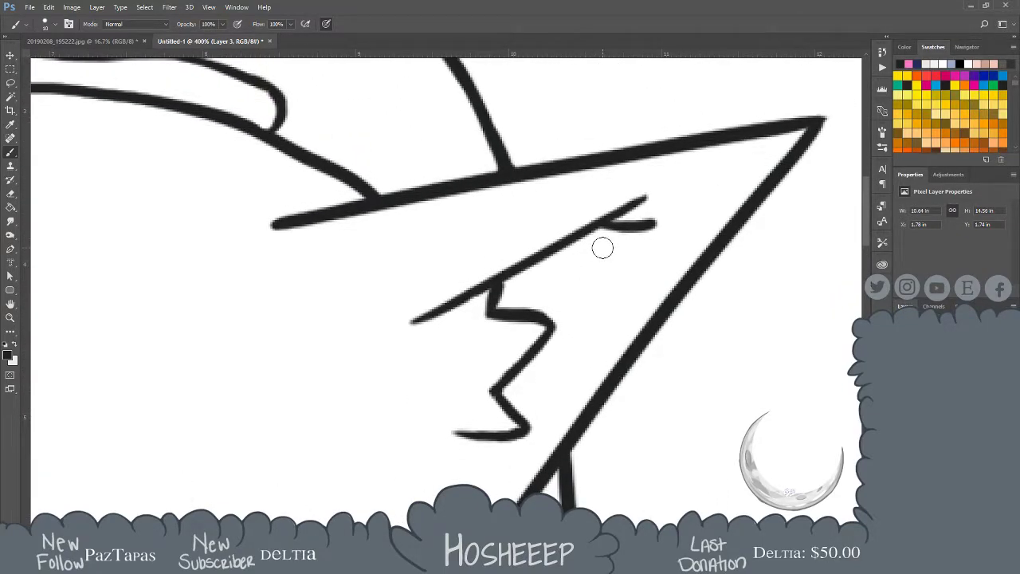
pyautogui.hotkey('ctrl', '0')
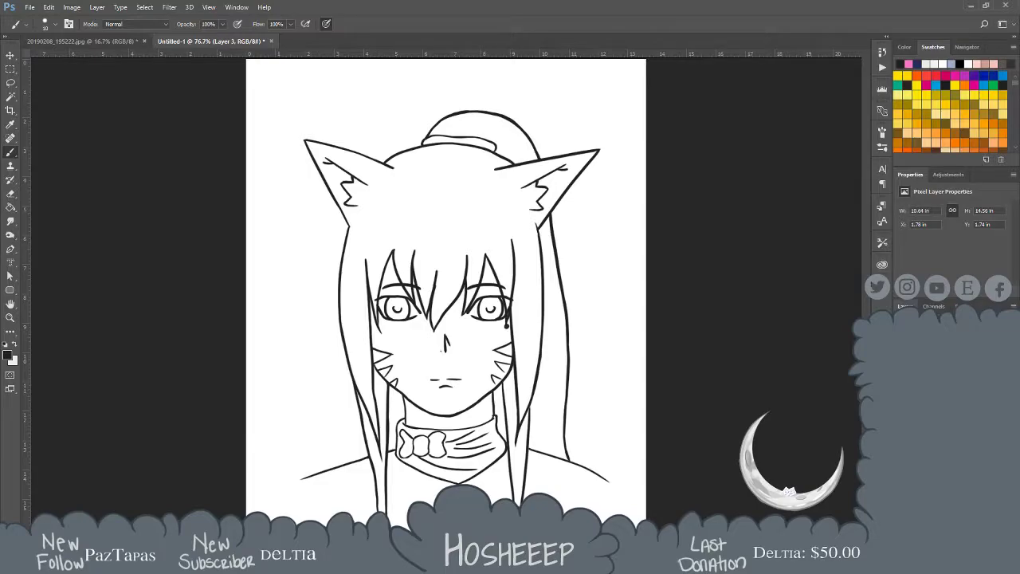
# Add a new layer and choose a light peach skin tone from the swatches
pyautogui.hotkey('ctrl', 'shift', 'alt', 'n')
pyautogui.scroll(-2, 1016, 87)
pyautogui.scroll(-3, 1016, 87)
pyautogui.scroll(3, 1016, 87)
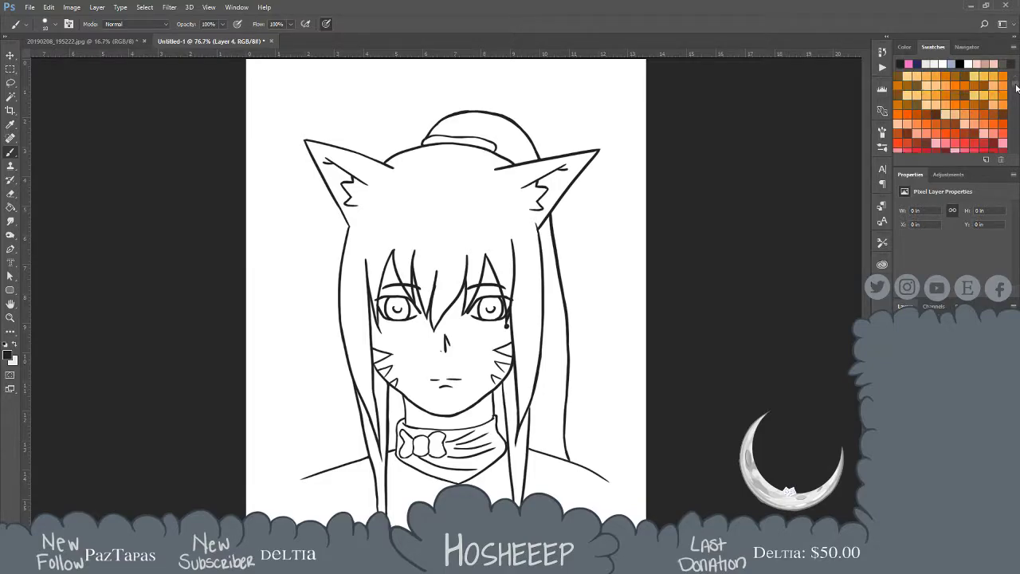
pyautogui.scroll(-3, 1016, 89)
pyautogui.moveTo(1015, 88); pyautogui.dragTo(1013, 106)
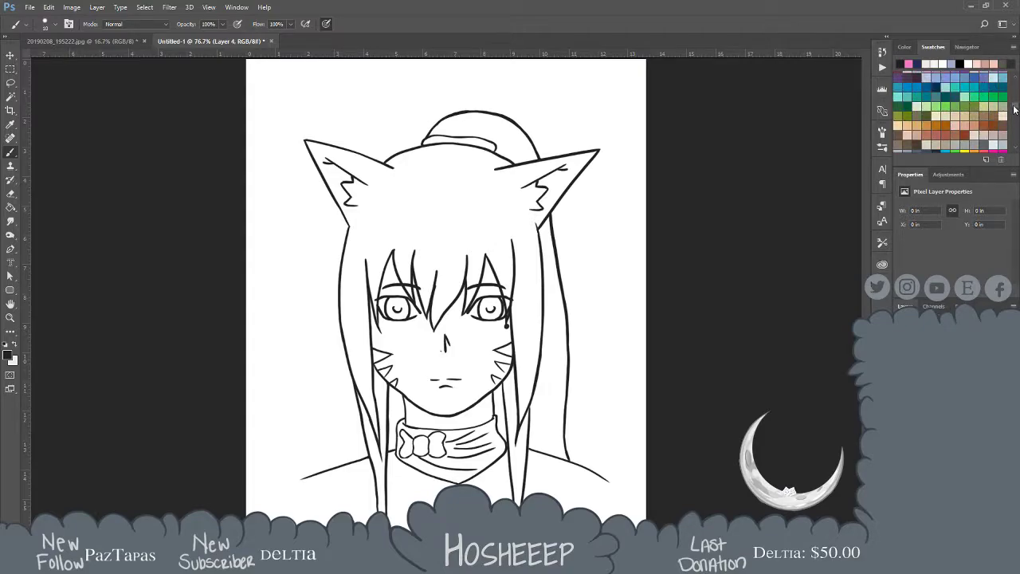
pyautogui.click(955, 126)
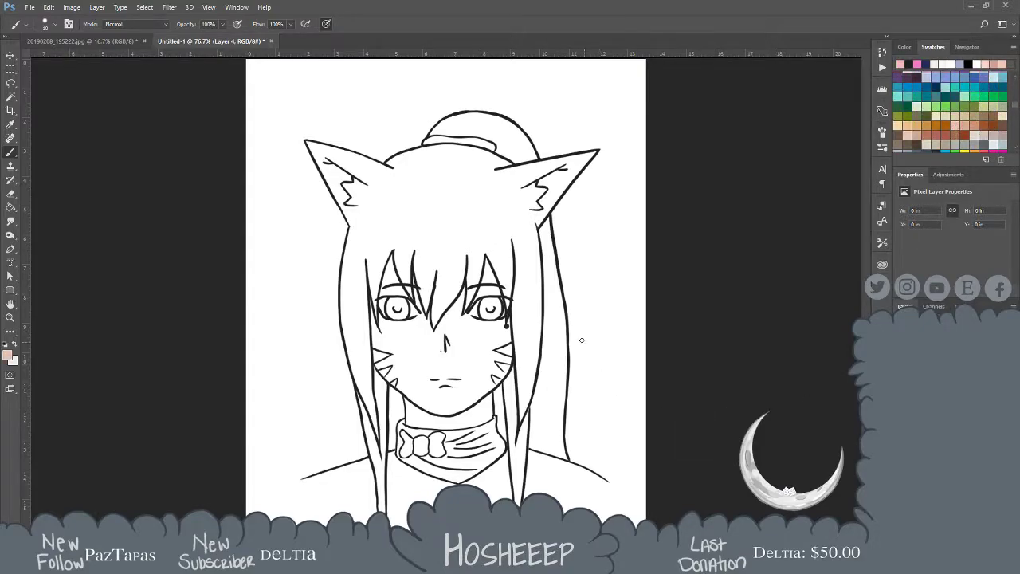
# Block in the face, neck and shoulders with the peach skin tone using a brush enlarged to 100 px
pyautogui.press(']')
pyautogui.press(']')
pyautogui.press(']')
pyautogui.press(']')
pyautogui.press(']')
pyautogui.press(']')
pyautogui.press(']')
pyautogui.press(']')
pyautogui.moveTo(419, 394)
pyautogui.mouseDown()
pyautogui.moveTo(508, 328)
pyautogui.moveTo(471, 364)
pyautogui.moveTo(481, 372)
pyautogui.moveTo(457, 404)
pyautogui.moveTo(476, 401)
pyautogui.moveTo(485, 413)
pyautogui.moveTo(416, 416)
pyautogui.moveTo(437, 425)
pyautogui.moveTo(456, 413)
pyautogui.moveTo(425, 411)
pyautogui.moveTo(455, 403)
pyautogui.mouseUp()
pyautogui.moveTo(510, 452)
pyautogui.mouseDown()
pyautogui.moveTo(486, 475)
pyautogui.moveTo(519, 454)
pyautogui.moveTo(595, 485)
pyautogui.moveTo(553, 464)
pyautogui.moveTo(552, 479)
pyautogui.moveTo(514, 476)
pyautogui.moveTo(502, 491)
pyautogui.moveTo(503, 480)
pyautogui.moveTo(498, 497)
pyautogui.moveTo(528, 471)
pyautogui.moveTo(410, 498)
pyautogui.moveTo(379, 459)
pyautogui.moveTo(392, 451)
pyautogui.moveTo(388, 511)
pyautogui.moveTo(424, 481)
pyautogui.moveTo(464, 489)
pyautogui.moveTo(366, 463)
pyautogui.moveTo(366, 514)
pyautogui.moveTo(356, 475)
pyautogui.moveTo(326, 491)
pyautogui.moveTo(339, 481)
pyautogui.moveTo(304, 482)
pyautogui.moveTo(357, 488)
pyautogui.mouseUp()
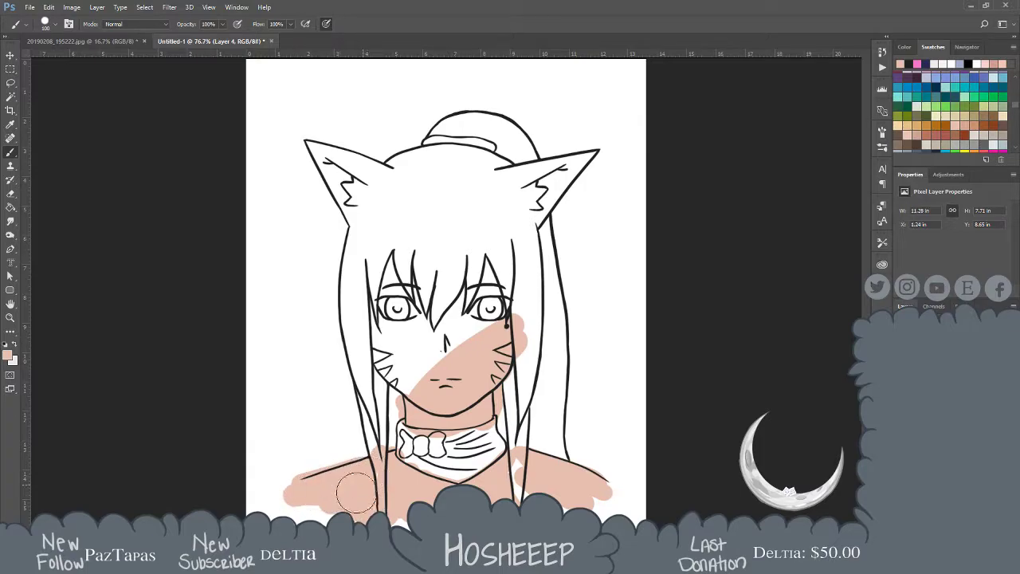
pyautogui.moveTo(394, 259); pyautogui.dragTo(393, 370)
pyautogui.moveTo(369, 293)
pyautogui.mouseDown()
pyautogui.moveTo(404, 380)
pyautogui.moveTo(409, 342)
pyautogui.moveTo(387, 294)
pyautogui.moveTo(445, 361)
pyautogui.moveTo(483, 344)
pyautogui.moveTo(487, 323)
pyautogui.moveTo(500, 324)
pyautogui.moveTo(494, 342)
pyautogui.moveTo(507, 317)
pyautogui.mouseUp()
# Erase the skin colour that spills onto the hair on both sides of the pointed gap above the left eye
pyautogui.press('e')
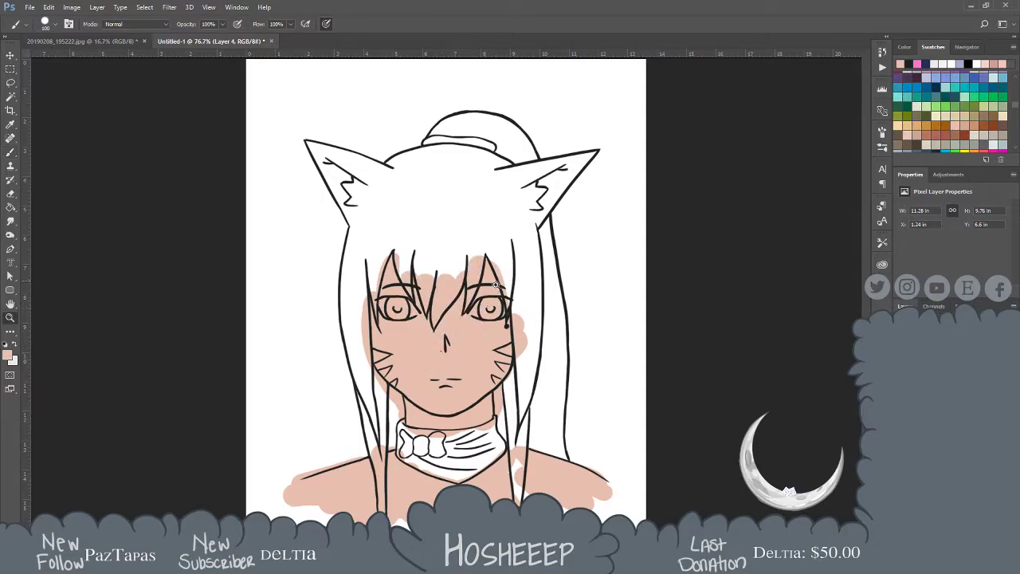
pyautogui.press('z')
pyautogui.click(456, 281)
pyautogui.click(457, 282)
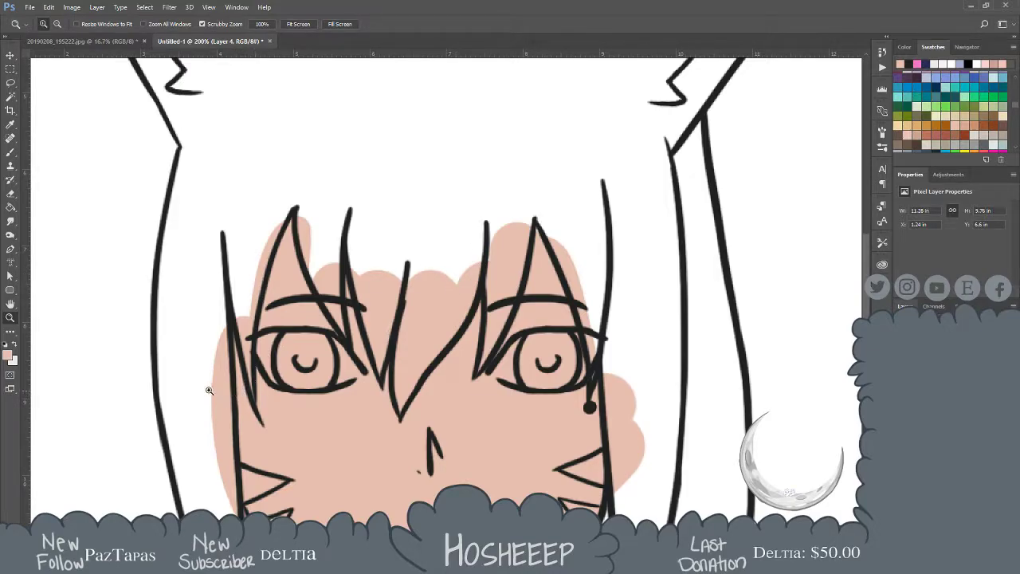
pyautogui.click(406, 305)
pyautogui.press('e')
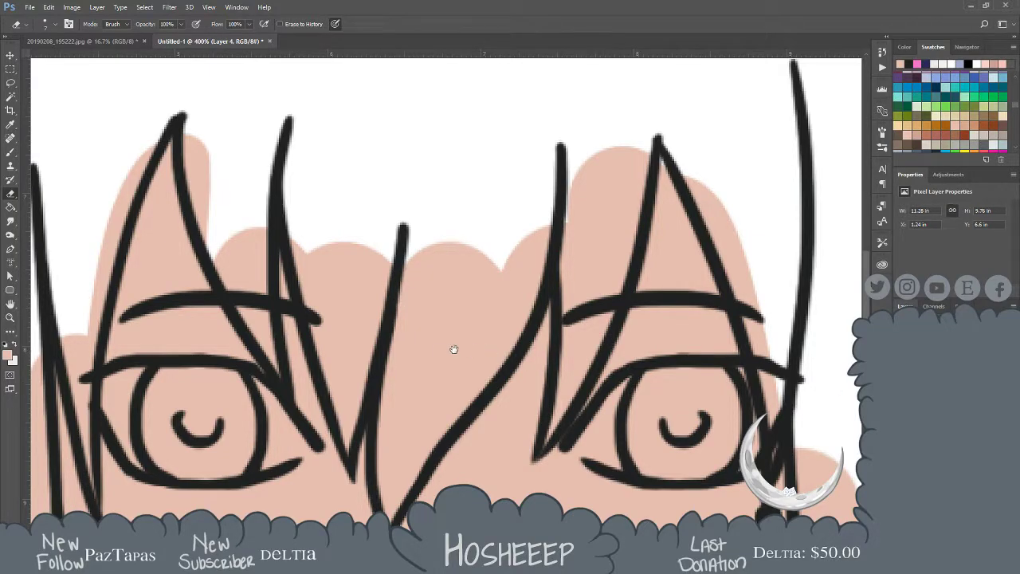
pyautogui.moveTo(463, 349); pyautogui.dragTo(701, 252)
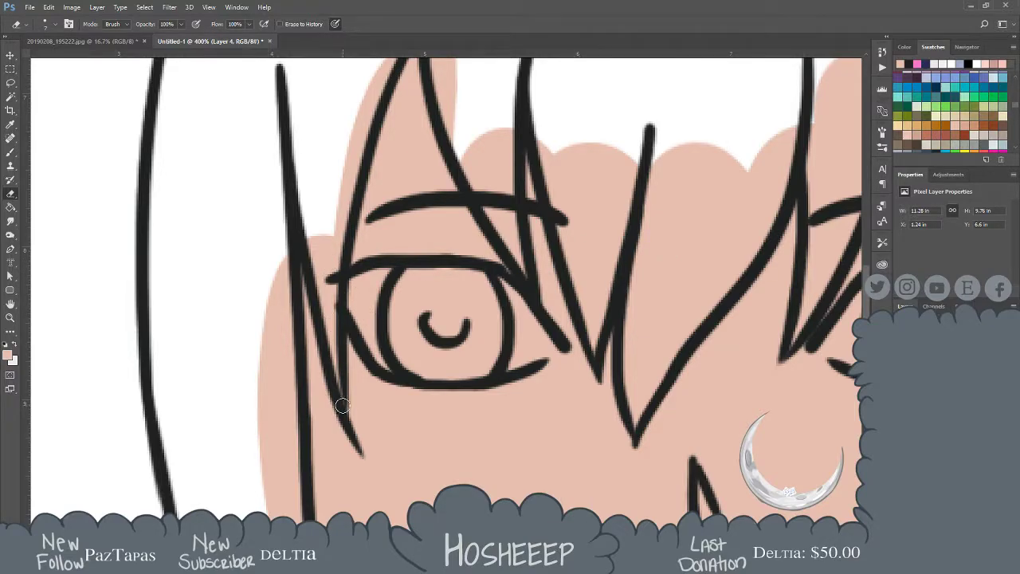
pyautogui.moveTo(335, 363)
pyautogui.mouseDown()
pyautogui.moveTo(333, 233)
pyautogui.moveTo(314, 274)
pyautogui.mouseUp()
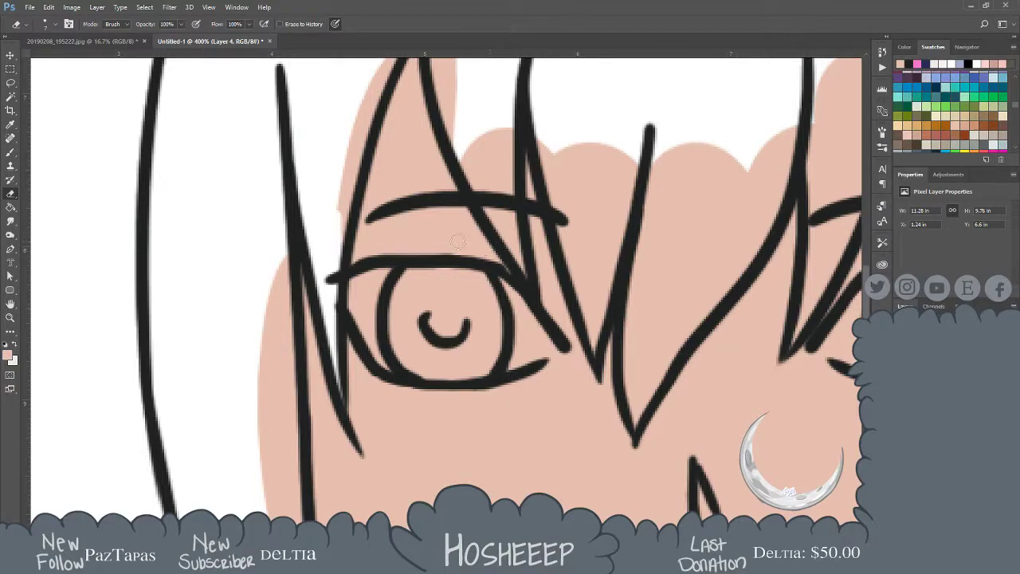
pyautogui.moveTo(379, 118)
pyautogui.mouseDown()
pyautogui.moveTo(337, 257)
pyautogui.moveTo(353, 168)
pyautogui.moveTo(344, 234)
pyautogui.moveTo(369, 155)
pyautogui.moveTo(353, 171)
pyautogui.moveTo(359, 148)
pyautogui.moveTo(352, 157)
pyautogui.mouseUp()
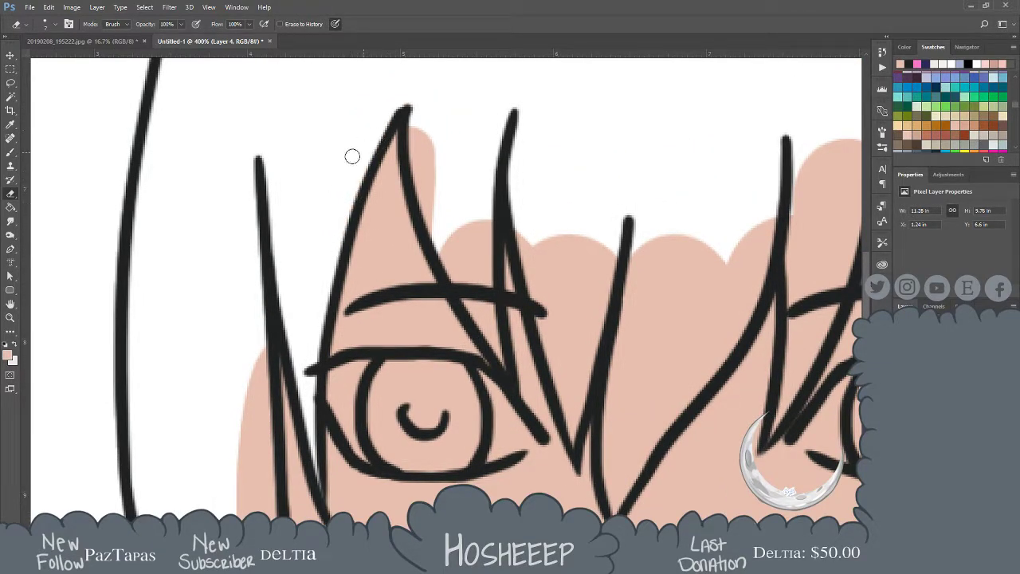
pyautogui.moveTo(418, 114)
pyautogui.mouseDown()
pyautogui.moveTo(419, 147)
pyautogui.moveTo(408, 147)
pyautogui.moveTo(423, 206)
pyautogui.moveTo(432, 121)
pyautogui.mouseUp()
pyautogui.moveTo(448, 236)
pyautogui.mouseDown()
pyautogui.moveTo(457, 293)
pyautogui.moveTo(469, 306)
pyautogui.moveTo(455, 245)
pyautogui.moveTo(463, 249)
pyautogui.moveTo(474, 224)
pyautogui.moveTo(484, 228)
pyautogui.moveTo(503, 365)
pyautogui.moveTo(483, 293)
pyautogui.mouseUp()
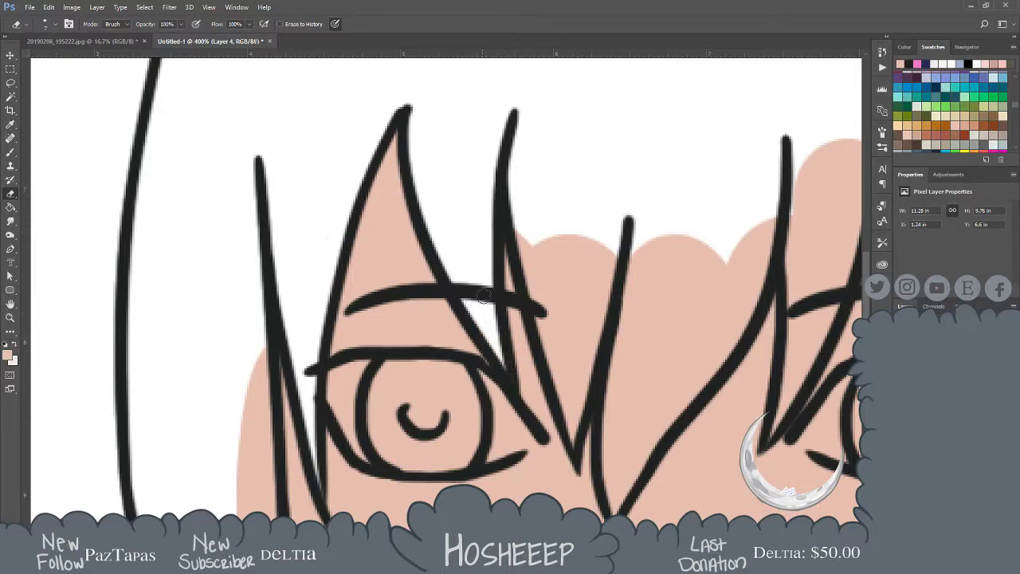
# Erase the skin colour from the central bangs between the eyes, down to the tips of the strands
pyautogui.moveTo(538, 226)
pyautogui.mouseDown()
pyautogui.moveTo(555, 264)
pyautogui.moveTo(573, 252)
pyautogui.moveTo(599, 304)
pyautogui.moveTo(574, 450)
pyautogui.moveTo(535, 290)
pyautogui.moveTo(552, 360)
pyautogui.moveTo(569, 282)
pyautogui.moveTo(592, 272)
pyautogui.moveTo(599, 313)
pyautogui.moveTo(578, 347)
pyautogui.moveTo(635, 333)
pyautogui.moveTo(537, 257)
pyautogui.mouseUp()
pyautogui.moveTo(545, 151)
pyautogui.mouseDown()
pyautogui.moveTo(530, 188)
pyautogui.moveTo(510, 350)
pyautogui.moveTo(519, 410)
pyautogui.moveTo(548, 354)
pyautogui.moveTo(527, 385)
pyautogui.moveTo(521, 346)
pyautogui.moveTo(557, 249)
pyautogui.moveTo(532, 272)
pyautogui.moveTo(543, 321)
pyautogui.moveTo(562, 318)
pyautogui.moveTo(562, 329)
pyautogui.moveTo(647, 210)
pyautogui.moveTo(678, 140)
pyautogui.moveTo(682, 96)
pyautogui.moveTo(636, 217)
pyautogui.moveTo(681, 126)
pyautogui.moveTo(643, 210)
pyautogui.moveTo(614, 232)
pyautogui.moveTo(589, 280)
pyautogui.moveTo(622, 181)
pyautogui.moveTo(542, 237)
pyautogui.moveTo(546, 168)
pyautogui.mouseUp()
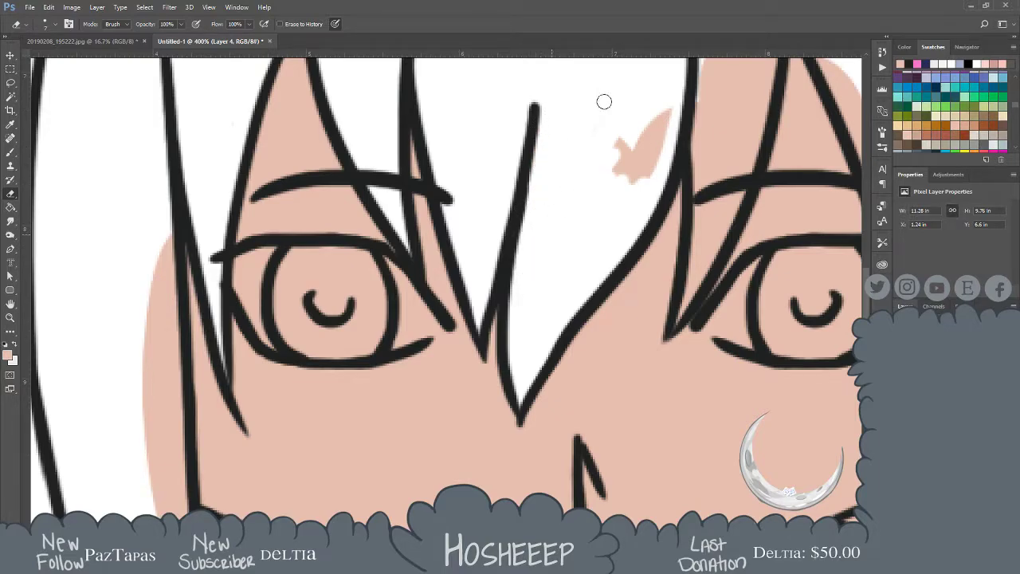
pyautogui.moveTo(642, 106)
pyautogui.mouseDown()
pyautogui.moveTo(653, 119)
pyautogui.moveTo(644, 175)
pyautogui.moveTo(633, 170)
pyautogui.mouseUp()
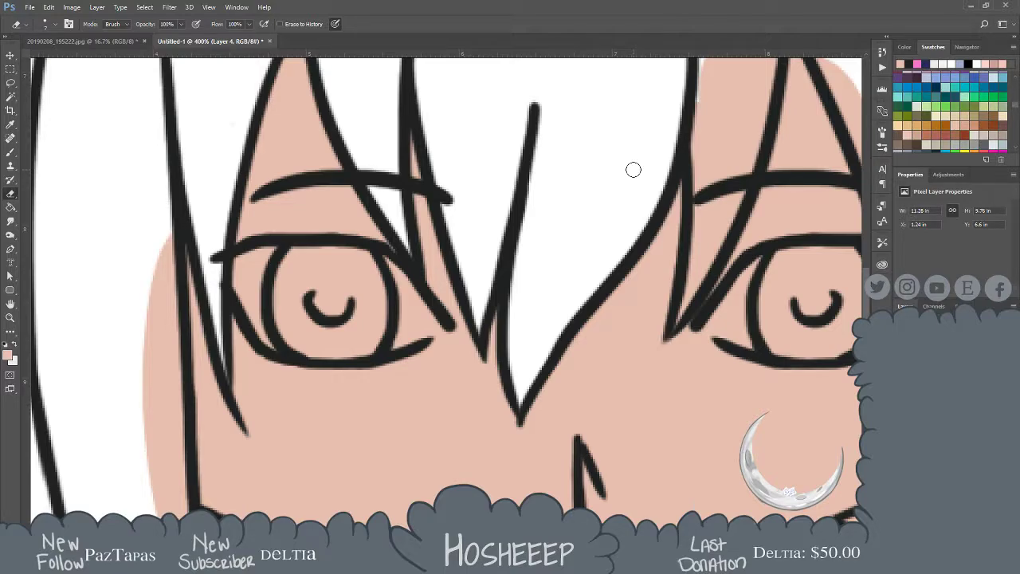
pyautogui.moveTo(599, 245); pyautogui.dragTo(467, 342)
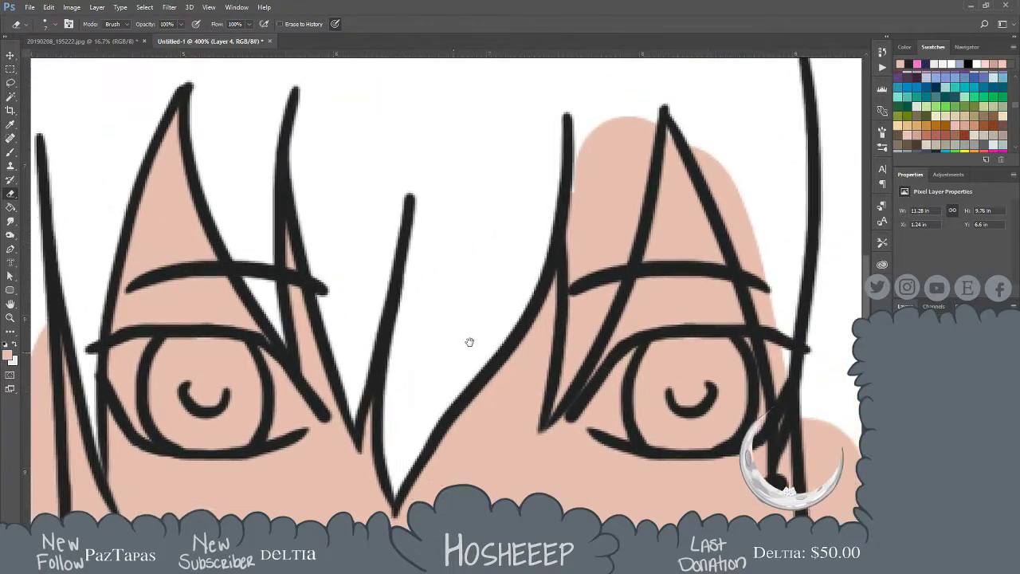
# Erase the skin colour from the pointed hair strand at the inner side of the right eye, up to its outlines
pyautogui.moveTo(569, 194)
pyautogui.mouseDown()
pyautogui.moveTo(540, 230)
pyautogui.moveTo(554, 163)
pyautogui.moveTo(568, 210)
pyautogui.moveTo(592, 223)
pyautogui.moveTo(619, 150)
pyautogui.moveTo(622, 167)
pyautogui.moveTo(589, 211)
pyautogui.moveTo(587, 267)
pyautogui.mouseUp()
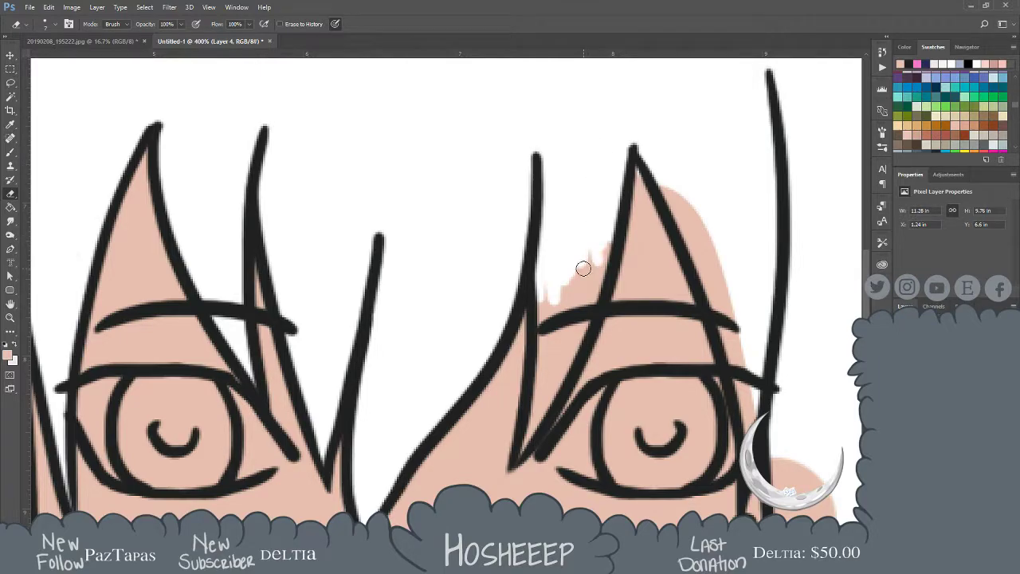
pyautogui.press('b')
pyautogui.press(']')
pyautogui.press(']')
pyautogui.press(']')
pyautogui.press(']')
pyautogui.press(']')
pyautogui.press(']')
pyautogui.press('[')
pyautogui.press('[')
pyautogui.press('[')
pyautogui.press('[')
pyautogui.press('[')
pyautogui.press('[')
pyautogui.press('[')
pyautogui.press('[')
pyautogui.moveTo(637, 181)
pyautogui.mouseDown()
pyautogui.moveTo(635, 164)
pyautogui.moveTo(616, 203)
pyautogui.mouseUp()
pyautogui.press('e')
pyautogui.moveTo(642, 144); pyautogui.dragTo(642, 159)
pyautogui.moveTo(603, 252)
pyautogui.mouseDown()
pyautogui.moveTo(588, 316)
pyautogui.moveTo(569, 340)
pyautogui.moveTo(552, 328)
pyautogui.moveTo(543, 281)
pyautogui.moveTo(551, 383)
pyautogui.moveTo(580, 325)
pyautogui.moveTo(518, 455)
pyautogui.moveTo(542, 374)
pyautogui.mouseUp()
pyautogui.moveTo(549, 333)
pyautogui.mouseDown()
pyautogui.moveTo(706, 235)
pyautogui.moveTo(717, 241)
pyautogui.mouseUp()
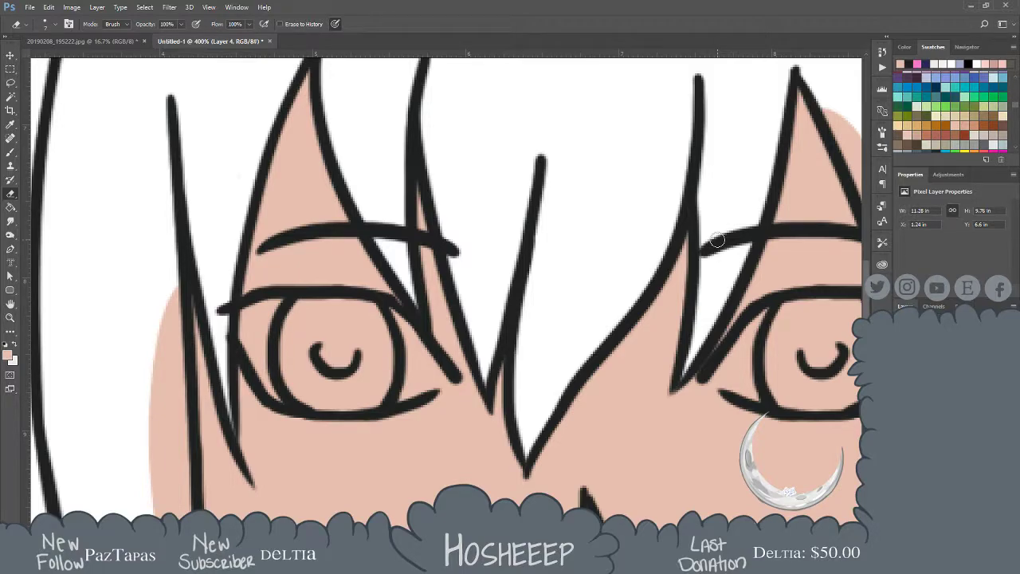
# Sample the near-black line colour and touch up the hair strand tips beside the eyes on Layer 3 with a smaller brush
pyautogui.press('i')
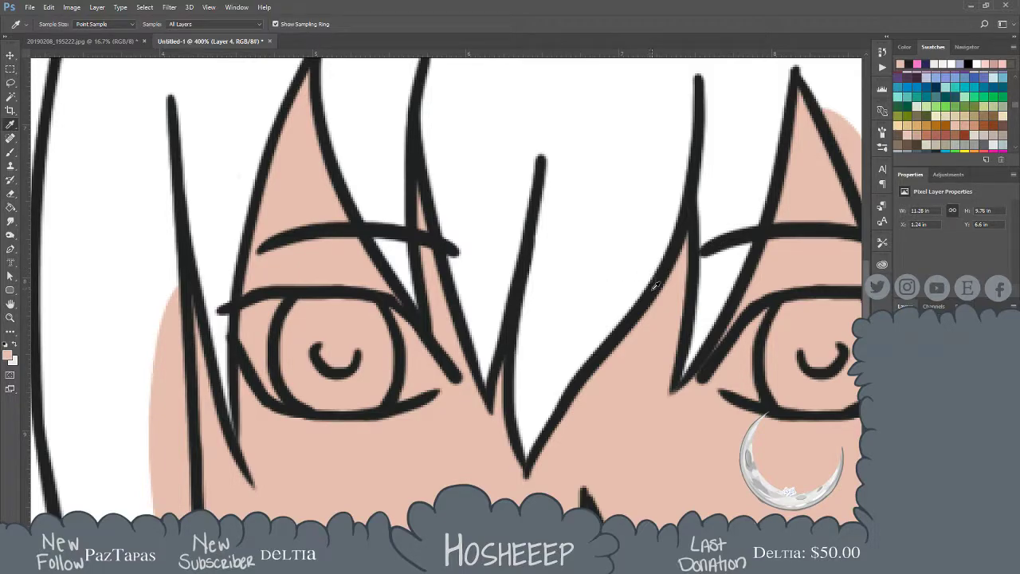
pyautogui.click(655, 292)
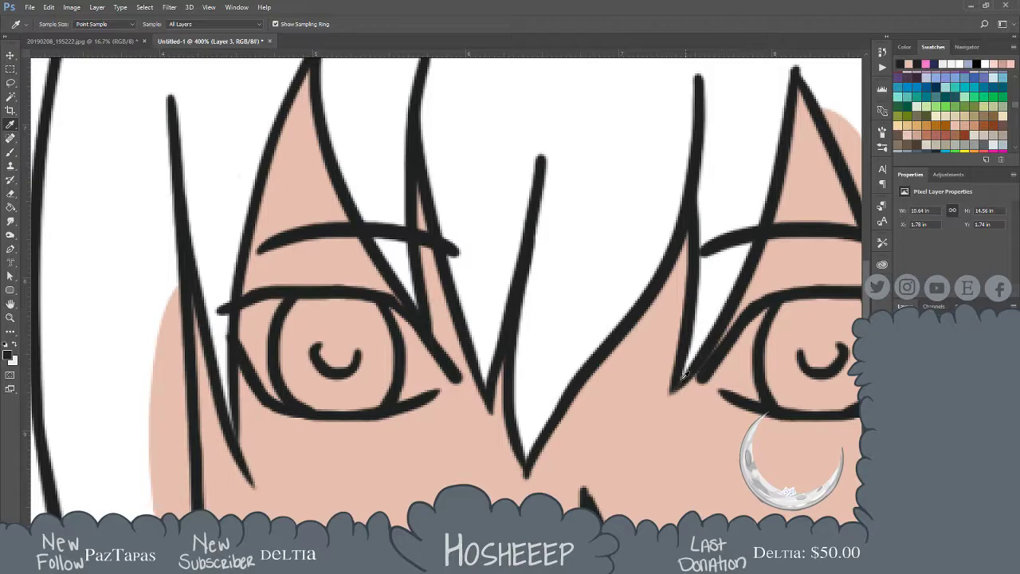
pyautogui.press('b')
pyautogui.press('[')
pyautogui.press('[')
pyautogui.press('[')
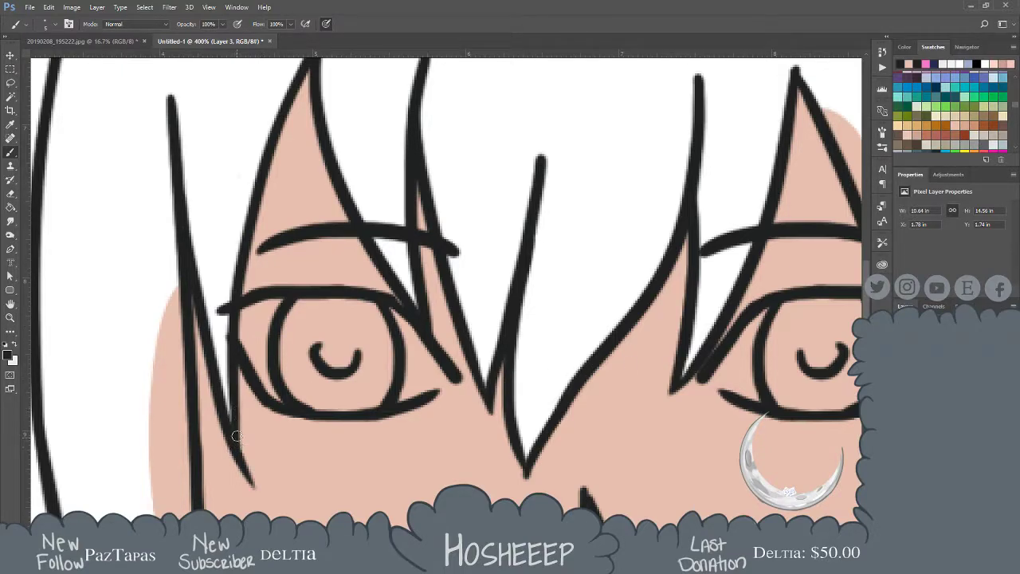
pyautogui.moveTo(460, 371)
pyautogui.mouseDown()
pyautogui.moveTo(439, 364)
pyautogui.moveTo(440, 343)
pyautogui.mouseUp()
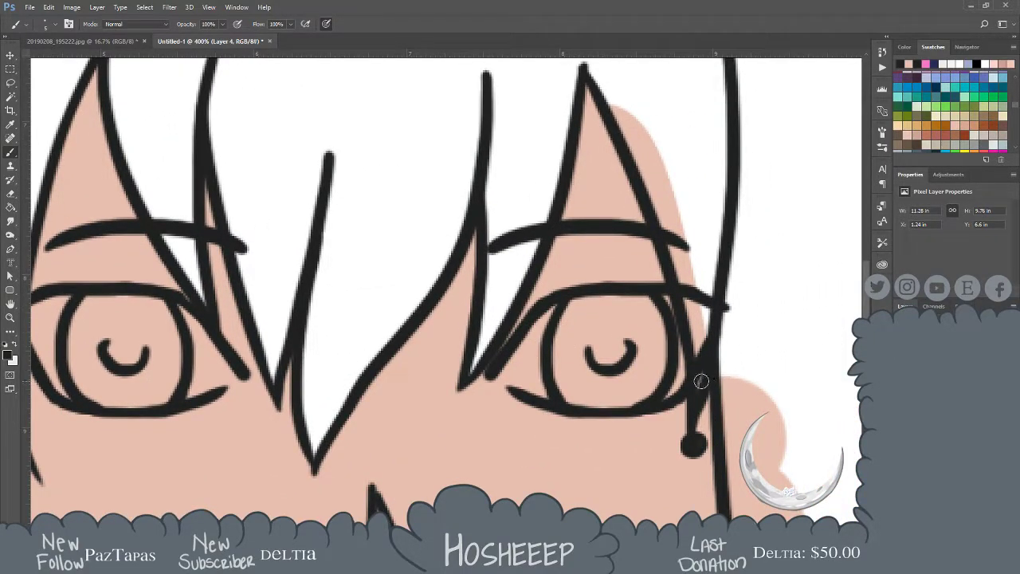
# Erase the skin colour spilling outside the hair strand beside the right eye and past the right edge of the face
pyautogui.moveTo(700, 390)
pyautogui.mouseDown()
pyautogui.moveTo(684, 265)
pyautogui.moveTo(703, 310)
pyautogui.moveTo(665, 208)
pyautogui.moveTo(685, 227)
pyautogui.moveTo(618, 90)
pyautogui.moveTo(610, 100)
pyautogui.mouseUp()
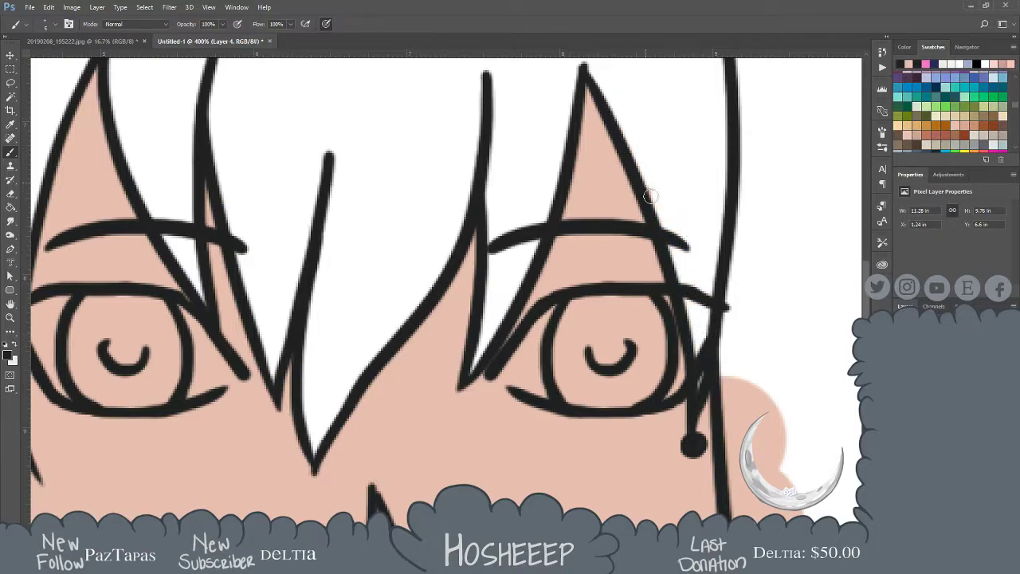
pyautogui.moveTo(680, 368)
pyautogui.mouseDown()
pyautogui.moveTo(649, 252)
pyautogui.moveTo(700, 284)
pyautogui.moveTo(729, 250)
pyautogui.moveTo(733, 277)
pyautogui.moveTo(757, 299)
pyautogui.moveTo(766, 444)
pyautogui.moveTo(757, 451)
pyautogui.moveTo(731, 430)
pyautogui.moveTo(704, 359)
pyautogui.moveTo(710, 505)
pyautogui.moveTo(729, 497)
pyautogui.moveTo(733, 469)
pyautogui.mouseUp()
# Erase the skin colour inside the three pointed tufts on the right cheek and outside the adjoining jaw outline
pyautogui.moveTo(725, 391); pyautogui.dragTo(738, 311)
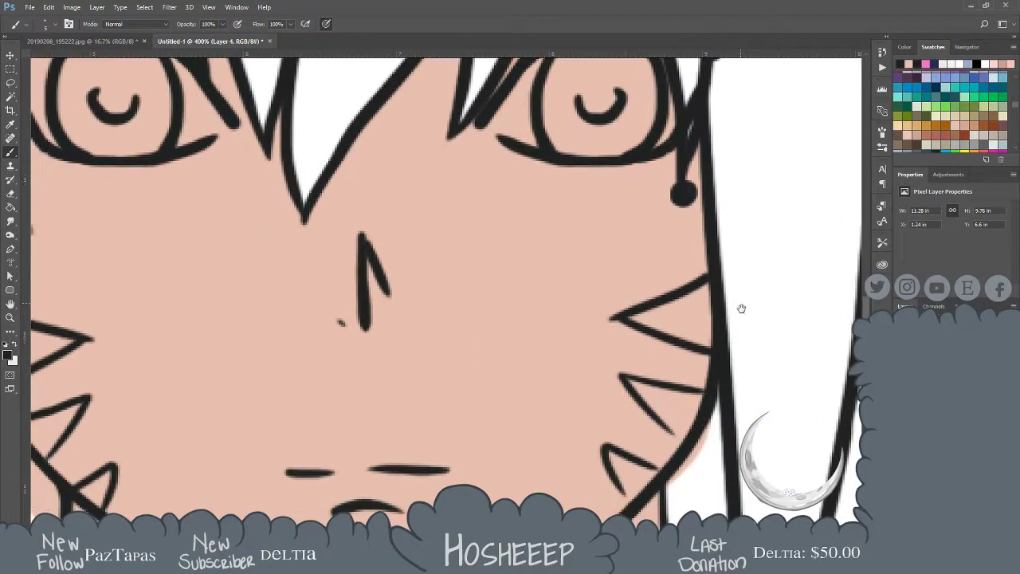
pyautogui.moveTo(607, 448)
pyautogui.mouseDown()
pyautogui.moveTo(644, 494)
pyautogui.moveTo(624, 479)
pyautogui.moveTo(633, 493)
pyautogui.moveTo(616, 447)
pyautogui.moveTo(612, 456)
pyautogui.moveTo(656, 477)
pyautogui.moveTo(623, 458)
pyautogui.moveTo(638, 480)
pyautogui.moveTo(672, 486)
pyautogui.moveTo(705, 429)
pyautogui.mouseUp()
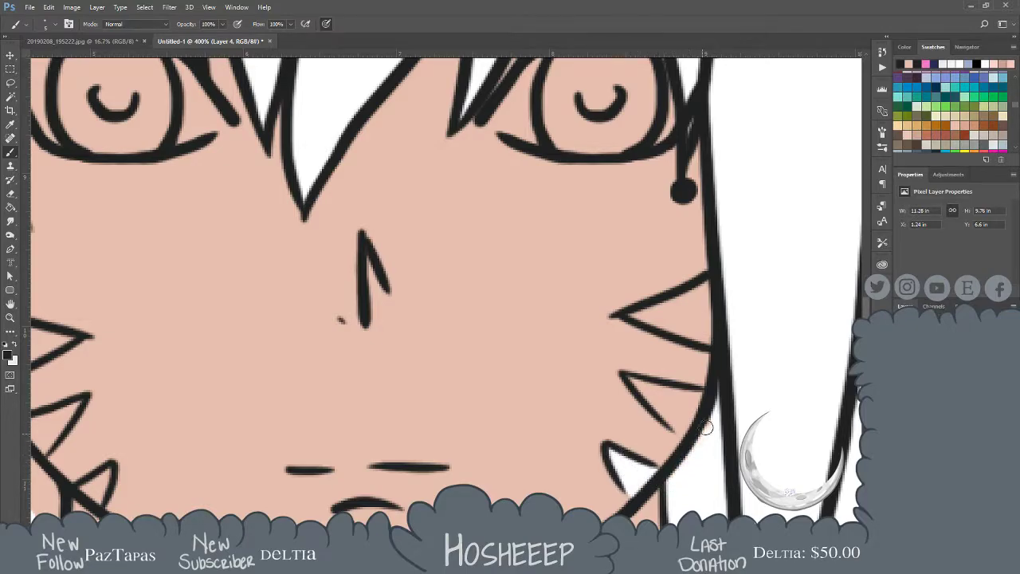
pyautogui.moveTo(635, 382)
pyautogui.mouseDown()
pyautogui.moveTo(690, 396)
pyautogui.moveTo(682, 435)
pyautogui.moveTo(636, 385)
pyautogui.moveTo(674, 413)
pyautogui.moveTo(686, 403)
pyautogui.mouseUp()
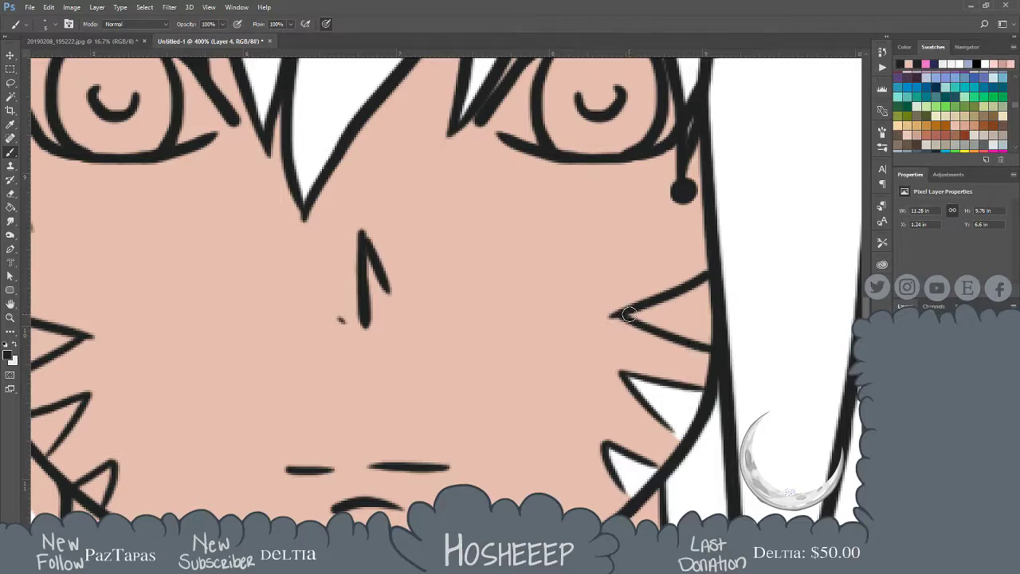
pyautogui.moveTo(635, 320)
pyautogui.mouseDown()
pyautogui.moveTo(706, 341)
pyautogui.moveTo(710, 284)
pyautogui.moveTo(635, 314)
pyautogui.moveTo(714, 292)
pyautogui.moveTo(663, 312)
pyautogui.moveTo(680, 325)
pyautogui.moveTo(742, 267)
pyautogui.mouseUp()
# Erase the skin colour spilling past the right side of the neck and below the right end of the neckline
pyautogui.moveTo(690, 337); pyautogui.dragTo(667, 253)
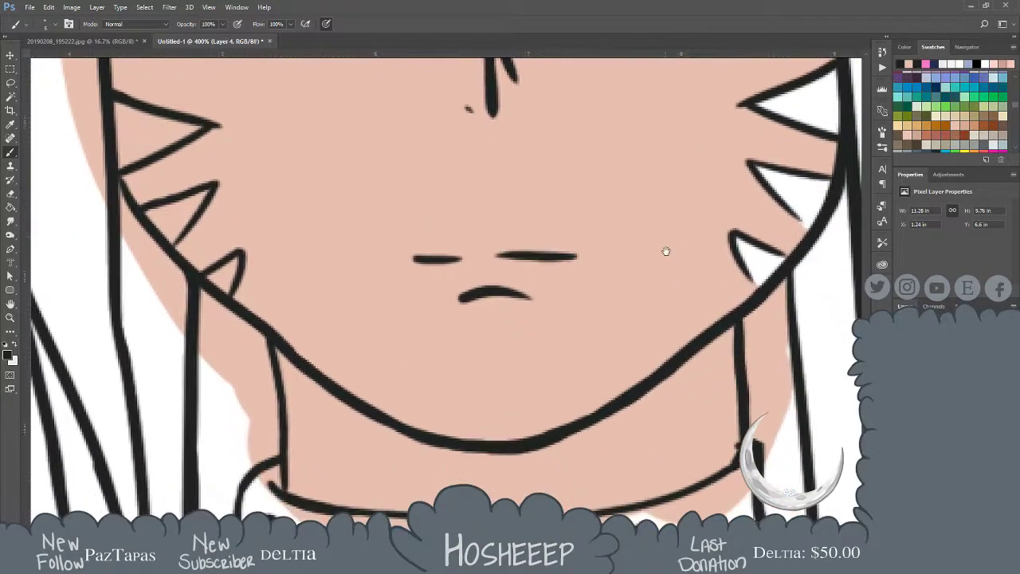
pyautogui.moveTo(693, 306); pyautogui.dragTo(693, 302)
pyautogui.moveTo(764, 191)
pyautogui.mouseDown()
pyautogui.moveTo(724, 234)
pyautogui.moveTo(735, 340)
pyautogui.moveTo(735, 224)
pyautogui.moveTo(727, 240)
pyautogui.moveTo(743, 234)
pyautogui.moveTo(740, 263)
pyautogui.moveTo(769, 248)
pyautogui.moveTo(772, 307)
pyautogui.mouseUp()
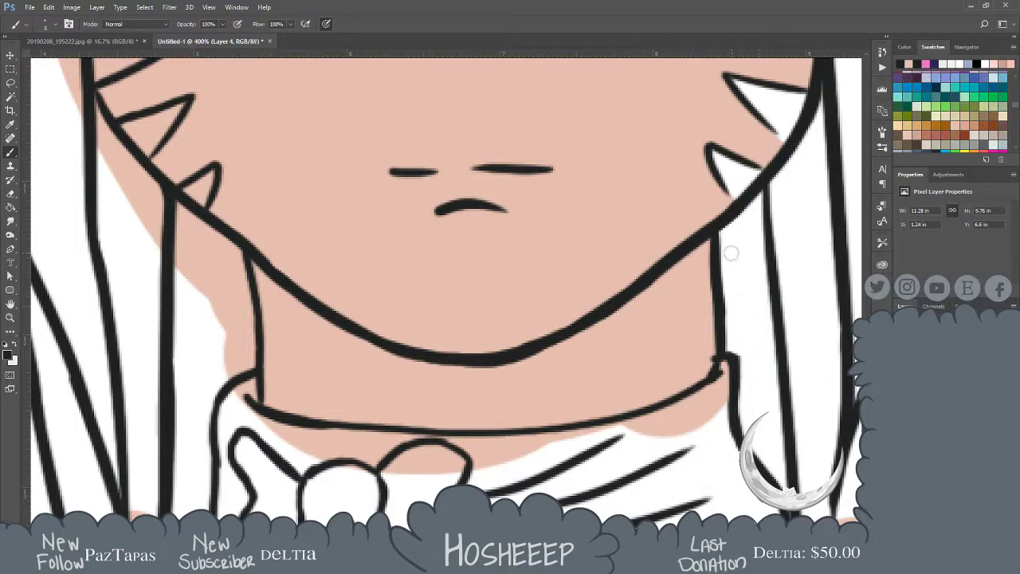
pyautogui.moveTo(721, 370)
pyautogui.mouseDown()
pyautogui.moveTo(702, 392)
pyautogui.moveTo(633, 422)
pyautogui.moveTo(728, 382)
pyautogui.moveTo(705, 424)
pyautogui.mouseUp()
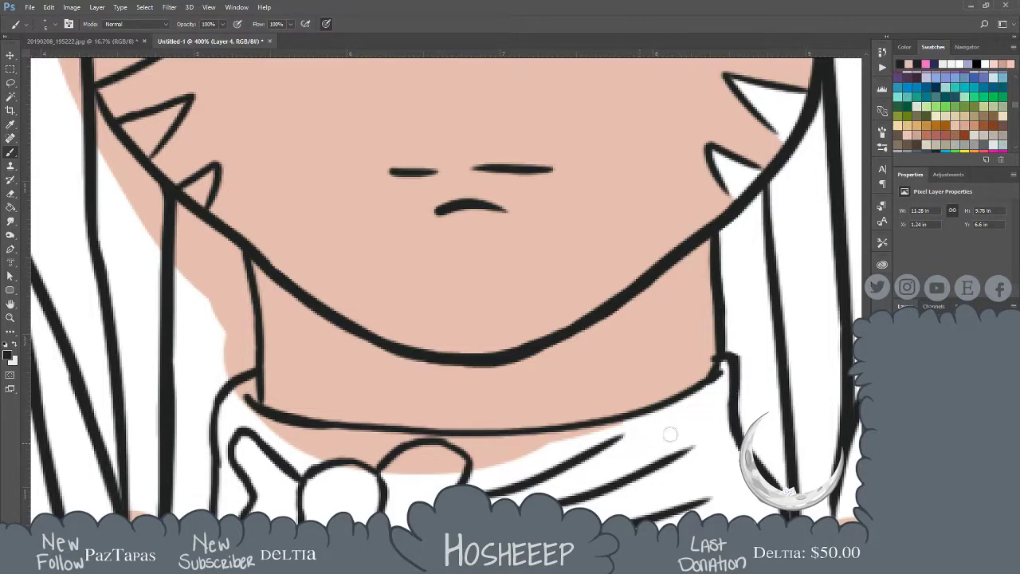
# Erase the skin colour along the outside of the neck's left edge and just below the neckline, and sample the skin colour from the neck
pyautogui.moveTo(619, 393); pyautogui.dragTo(690, 357)
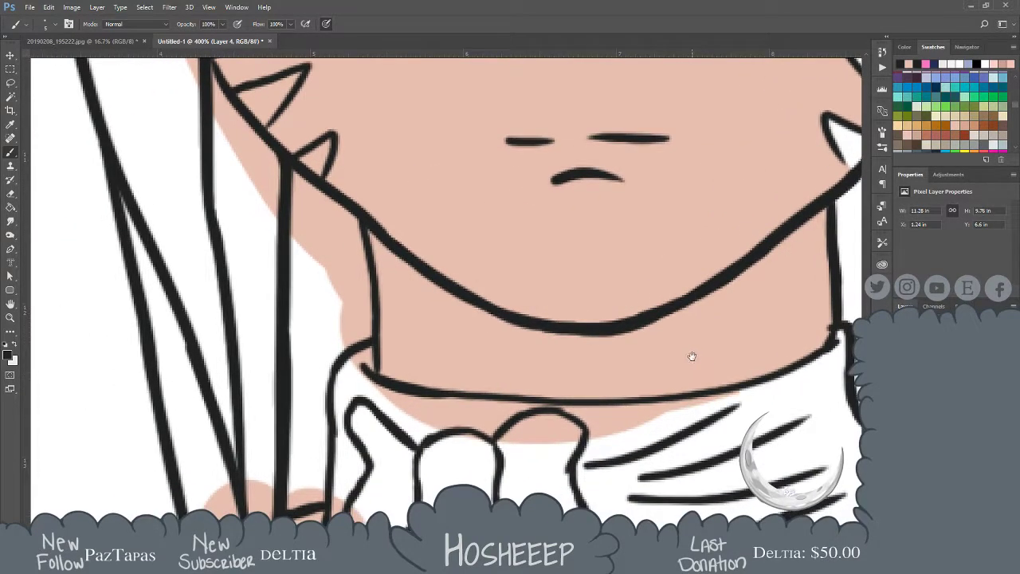
pyautogui.moveTo(348, 217)
pyautogui.mouseDown()
pyautogui.moveTo(363, 271)
pyautogui.moveTo(357, 247)
pyautogui.moveTo(365, 370)
pyautogui.moveTo(365, 357)
pyautogui.mouseUp()
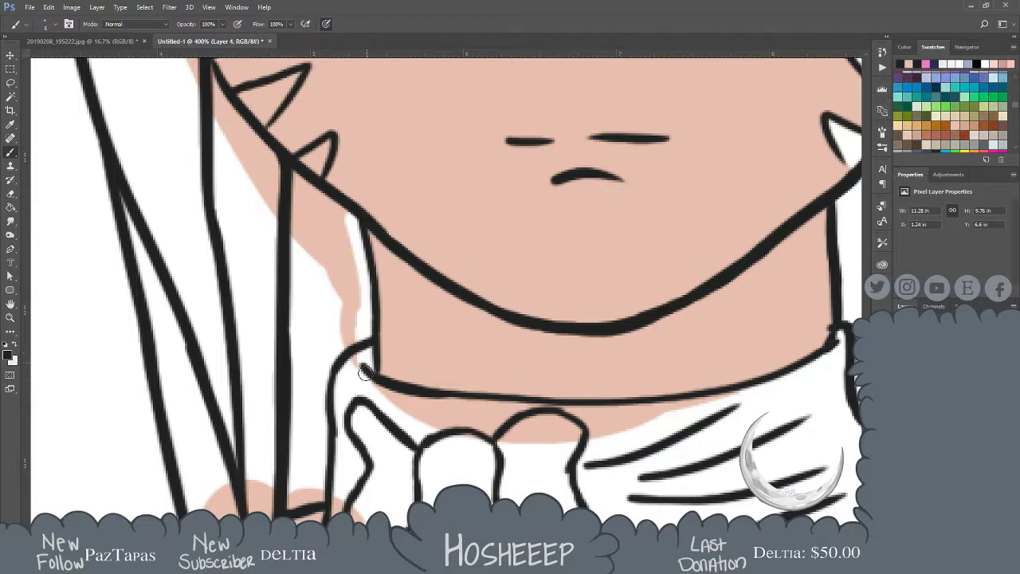
pyautogui.moveTo(394, 395)
pyautogui.mouseDown()
pyautogui.moveTo(651, 406)
pyautogui.moveTo(764, 381)
pyautogui.mouseUp()
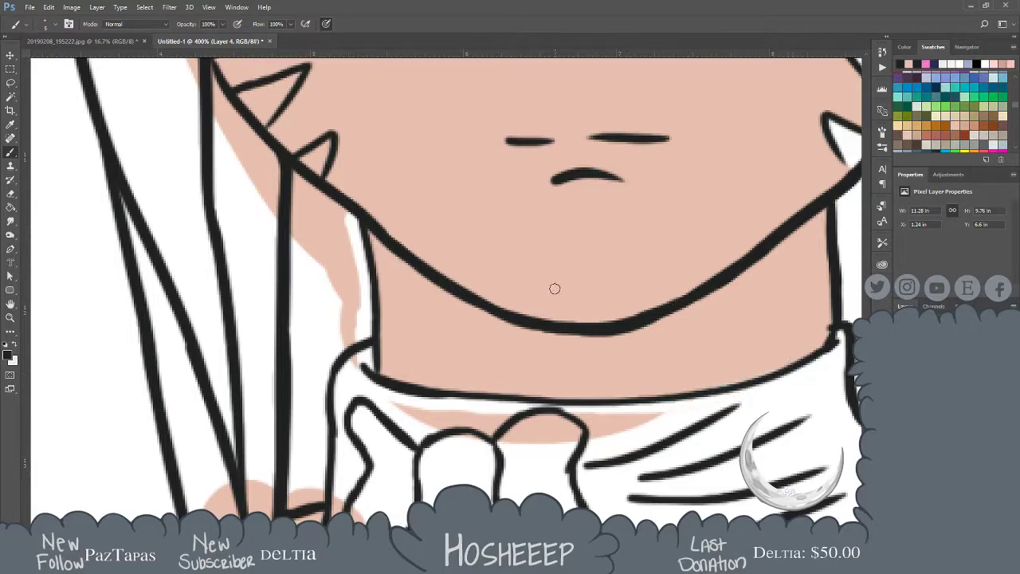
pyautogui.keyDown('alt'); pyautogui.click(569, 370); pyautogui.keyUp('alt')
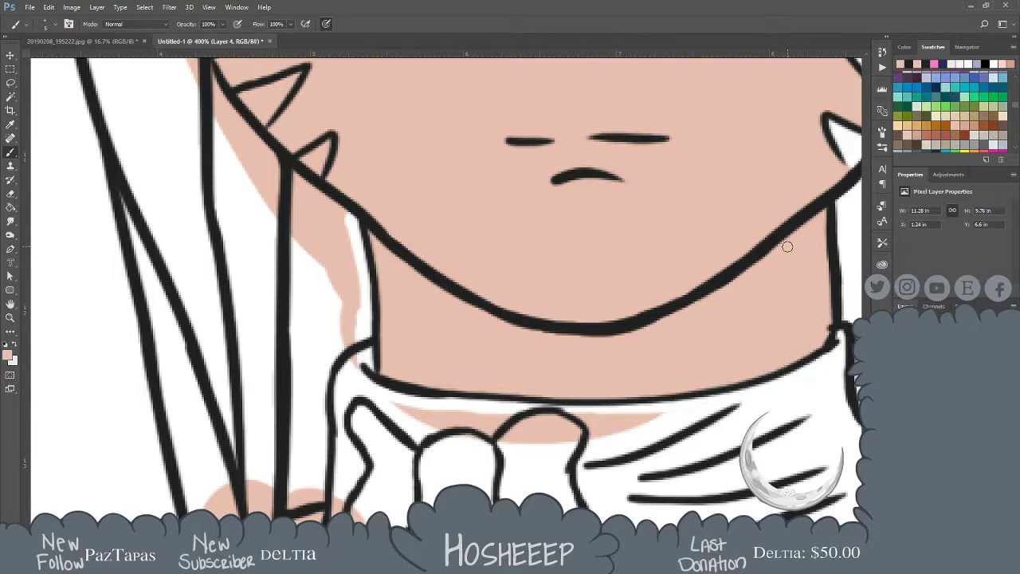
# Erase the skin colour along the outside of the left jaw outline and inside the three pointed tufts on the left cheek
pyautogui.moveTo(331, 218); pyautogui.dragTo(378, 291)
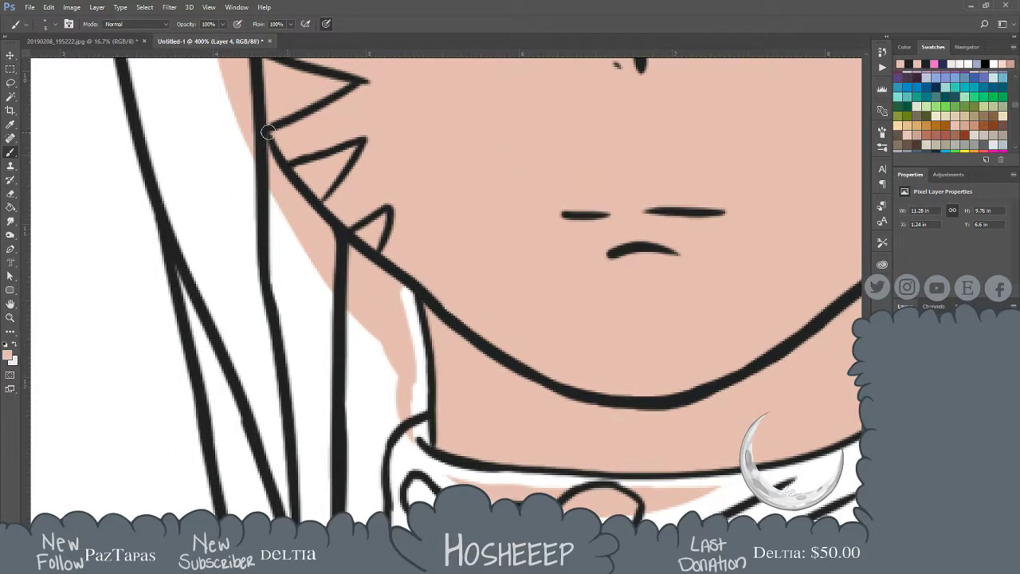
pyautogui.moveTo(261, 137)
pyautogui.mouseDown()
pyautogui.moveTo(296, 196)
pyautogui.moveTo(400, 299)
pyautogui.moveTo(364, 265)
pyautogui.moveTo(396, 286)
pyautogui.mouseUp()
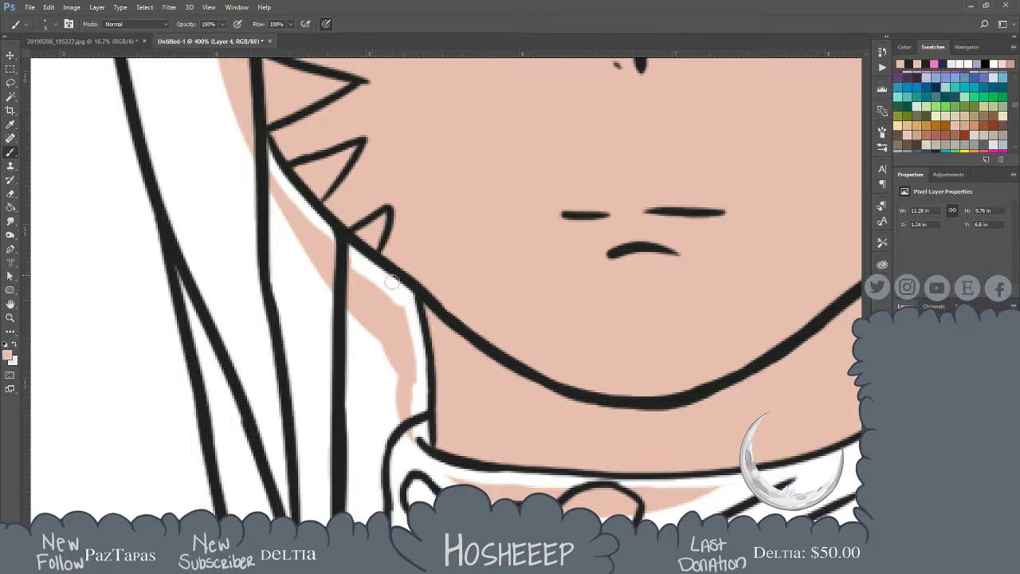
pyautogui.moveTo(376, 243)
pyautogui.mouseDown()
pyautogui.moveTo(354, 234)
pyautogui.moveTo(373, 230)
pyautogui.moveTo(363, 244)
pyautogui.moveTo(403, 287)
pyautogui.mouseUp()
pyautogui.moveTo(362, 243)
pyautogui.mouseDown()
pyautogui.moveTo(395, 198)
pyautogui.moveTo(327, 224)
pyautogui.moveTo(375, 215)
pyautogui.moveTo(351, 236)
pyautogui.moveTo(368, 264)
pyautogui.moveTo(342, 219)
pyautogui.moveTo(418, 181)
pyautogui.moveTo(320, 158)
pyautogui.moveTo(334, 161)
pyautogui.moveTo(328, 192)
pyautogui.moveTo(347, 169)
pyautogui.moveTo(362, 200)
pyautogui.moveTo(408, 184)
pyautogui.mouseUp()
pyautogui.scroll(1, 341, 217)
pyautogui.hscroll(-1, 349, 231)
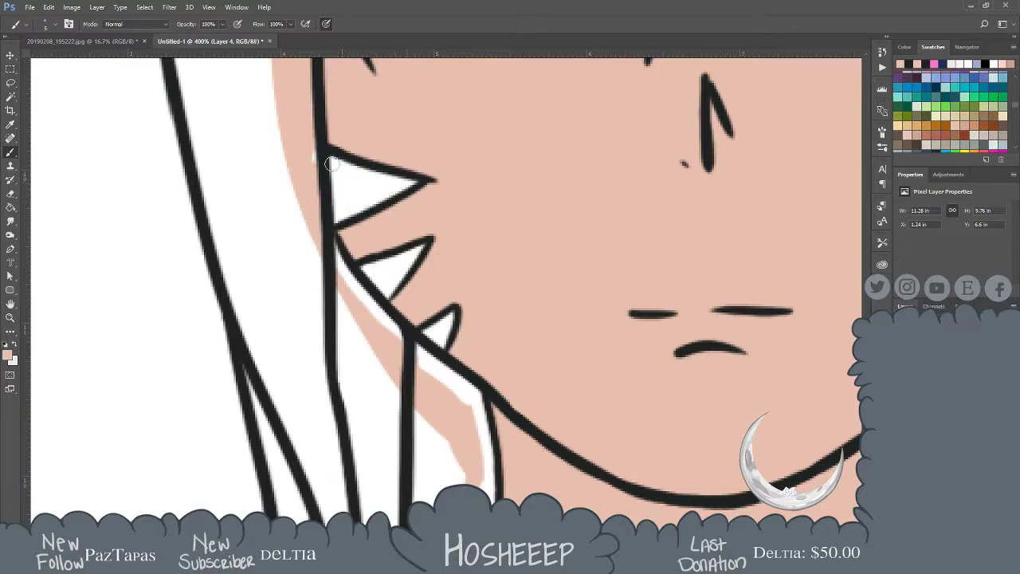
# Erase the skin color spilling past the face outline onto the hair strand beside the left cheek whiskers
pyautogui.scroll(5, 329, 259)
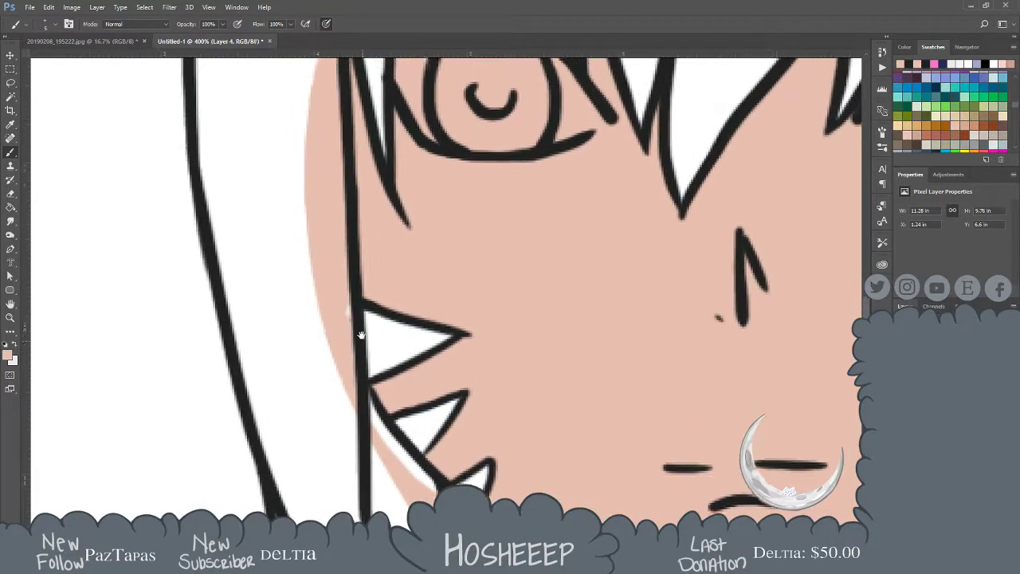
pyautogui.moveTo(363, 333); pyautogui.dragTo(354, 162)
pyautogui.scroll(1, 351, 147)
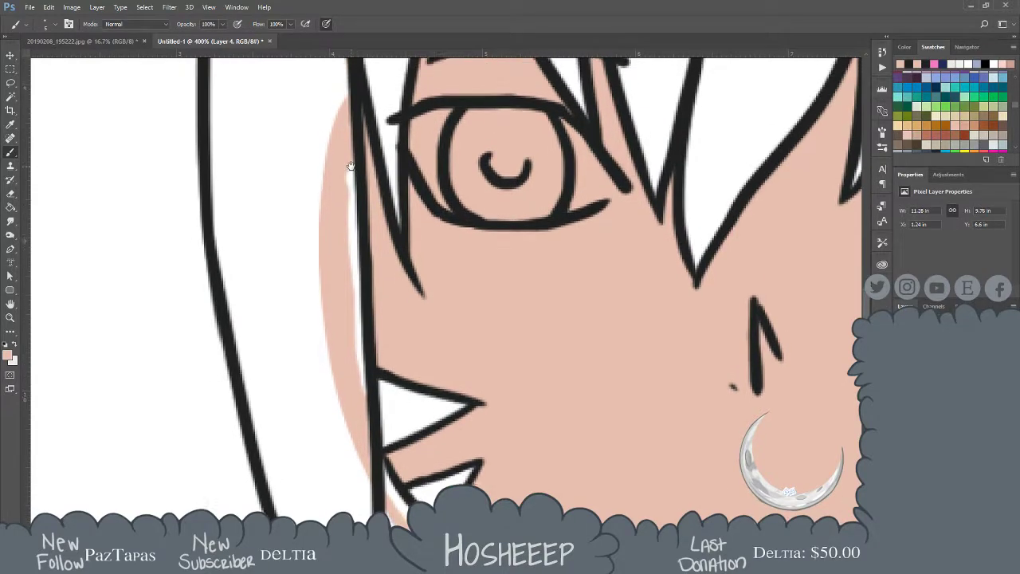
pyautogui.moveTo(342, 128)
pyautogui.mouseDown()
pyautogui.moveTo(348, 196)
pyautogui.moveTo(356, 182)
pyautogui.mouseUp()
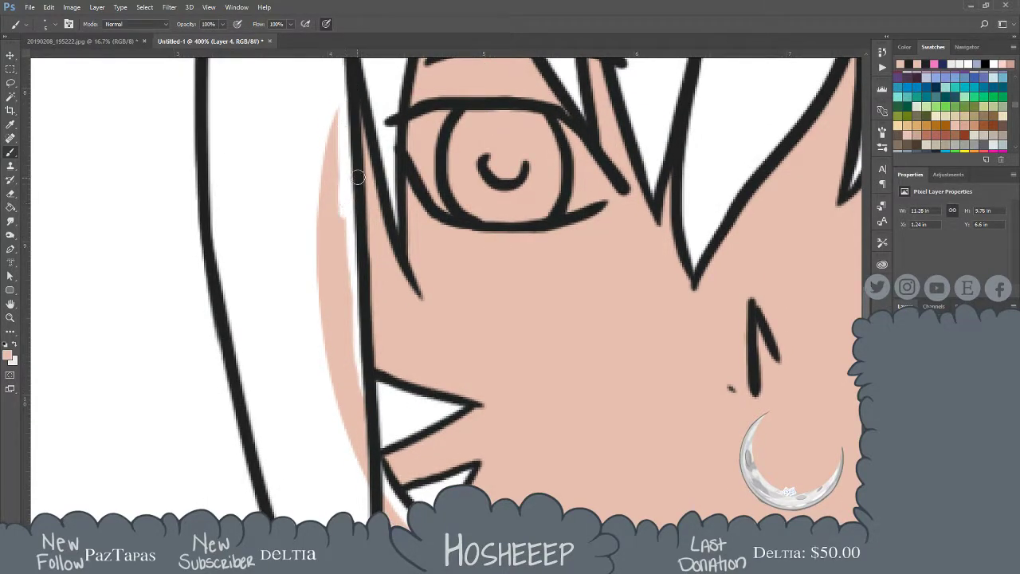
# Erase the skin color inside the left eye, clearing the iris and the eye white up to the outline
pyautogui.moveTo(406, 151)
pyautogui.mouseDown()
pyautogui.moveTo(451, 210)
pyautogui.moveTo(507, 217)
pyautogui.mouseUp()
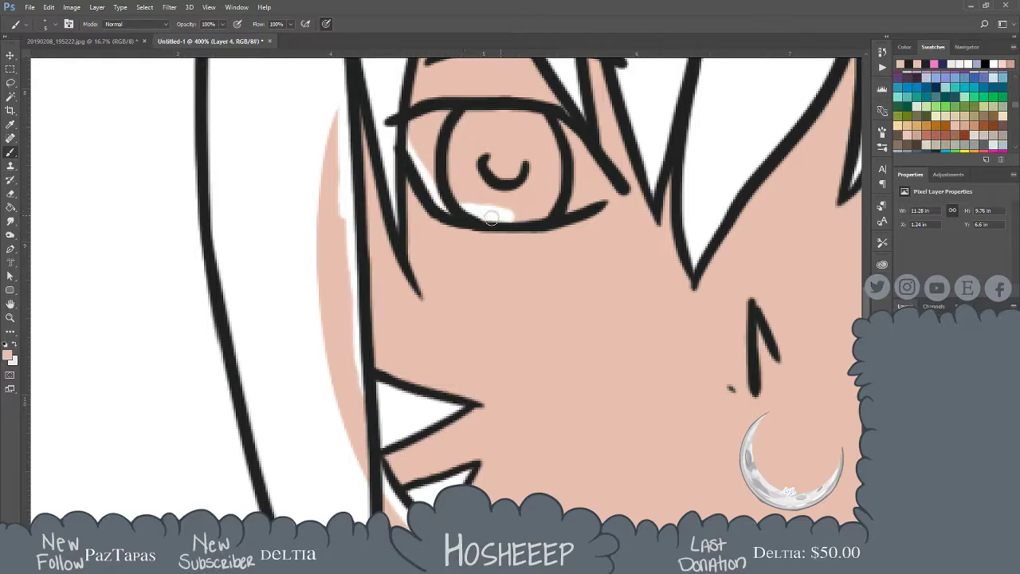
pyautogui.moveTo(445, 205)
pyautogui.mouseDown()
pyautogui.moveTo(554, 217)
pyautogui.moveTo(607, 198)
pyautogui.moveTo(586, 147)
pyautogui.moveTo(543, 113)
pyautogui.moveTo(443, 111)
pyautogui.moveTo(400, 134)
pyautogui.moveTo(418, 147)
pyautogui.moveTo(454, 118)
pyautogui.moveTo(471, 152)
pyautogui.moveTo(502, 172)
pyautogui.moveTo(602, 191)
pyautogui.moveTo(550, 123)
pyautogui.moveTo(458, 120)
pyautogui.moveTo(558, 159)
pyautogui.moveTo(550, 133)
pyautogui.mouseUp()
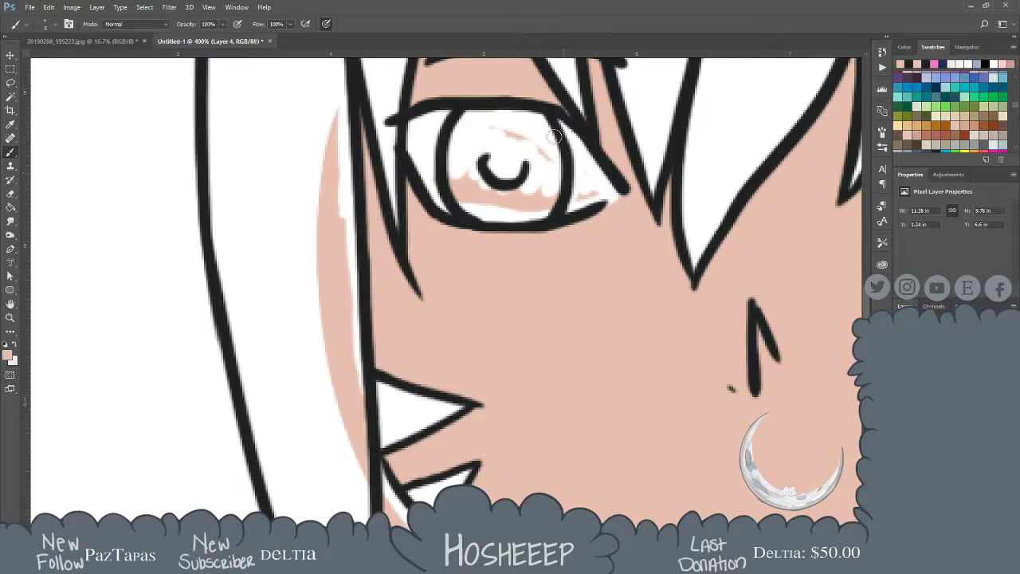
pyautogui.moveTo(576, 175)
pyautogui.mouseDown()
pyautogui.moveTo(517, 165)
pyautogui.moveTo(518, 184)
pyautogui.moveTo(496, 203)
pyautogui.moveTo(444, 174)
pyautogui.mouseUp()
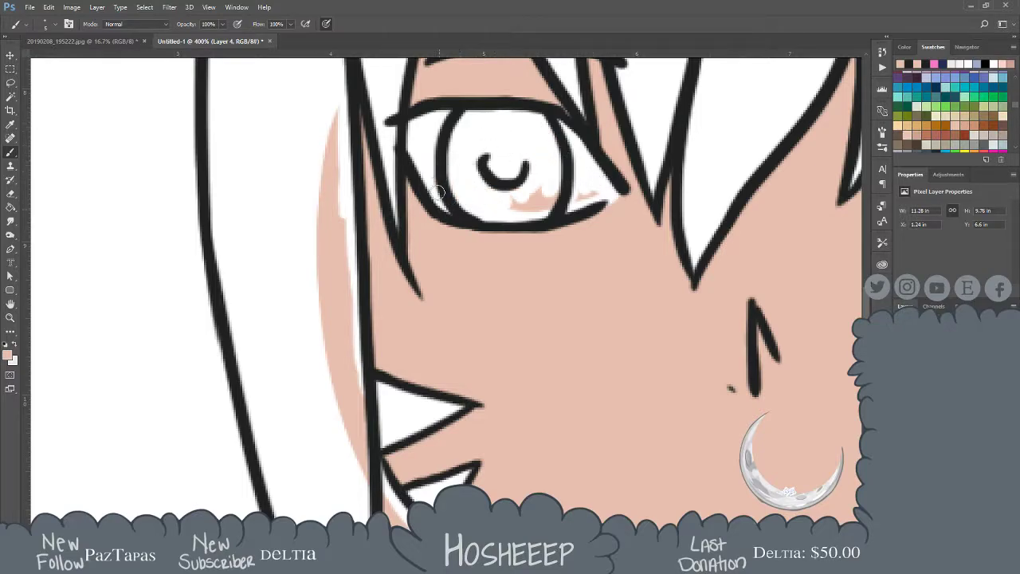
pyautogui.moveTo(500, 209)
pyautogui.mouseDown()
pyautogui.moveTo(486, 202)
pyautogui.moveTo(577, 192)
pyautogui.moveTo(394, 184)
pyautogui.mouseUp()
pyautogui.moveTo(701, 152)
pyautogui.mouseDown()
pyautogui.moveTo(534, 142)
pyautogui.moveTo(536, 165)
pyautogui.moveTo(575, 175)
pyautogui.moveTo(572, 121)
pyautogui.moveTo(621, 136)
pyautogui.moveTo(598, 172)
pyautogui.moveTo(629, 191)
pyautogui.moveTo(709, 161)
pyautogui.moveTo(683, 118)
pyautogui.moveTo(579, 100)
pyautogui.mouseUp()
pyautogui.moveTo(656, 94)
pyautogui.mouseDown()
pyautogui.moveTo(622, 92)
pyautogui.moveTo(682, 82)
pyautogui.moveTo(597, 154)
pyautogui.moveTo(673, 132)
pyautogui.moveTo(709, 134)
pyautogui.moveTo(705, 155)
pyautogui.mouseUp()
pyautogui.hotkey('ctrl', 'z')
# Erase the skin color spilling into the scarf along its lower outline, from the left edge past the bottom point to the right edge
pyautogui.moveTo(643, 152)
pyautogui.mouseDown()
pyautogui.moveTo(658, 268)
pyautogui.moveTo(679, 135)
pyautogui.moveTo(633, 162)
pyautogui.moveTo(619, 139)
pyautogui.moveTo(633, 105)
pyautogui.moveTo(600, 174)
pyautogui.moveTo(569, 184)
pyautogui.mouseUp()
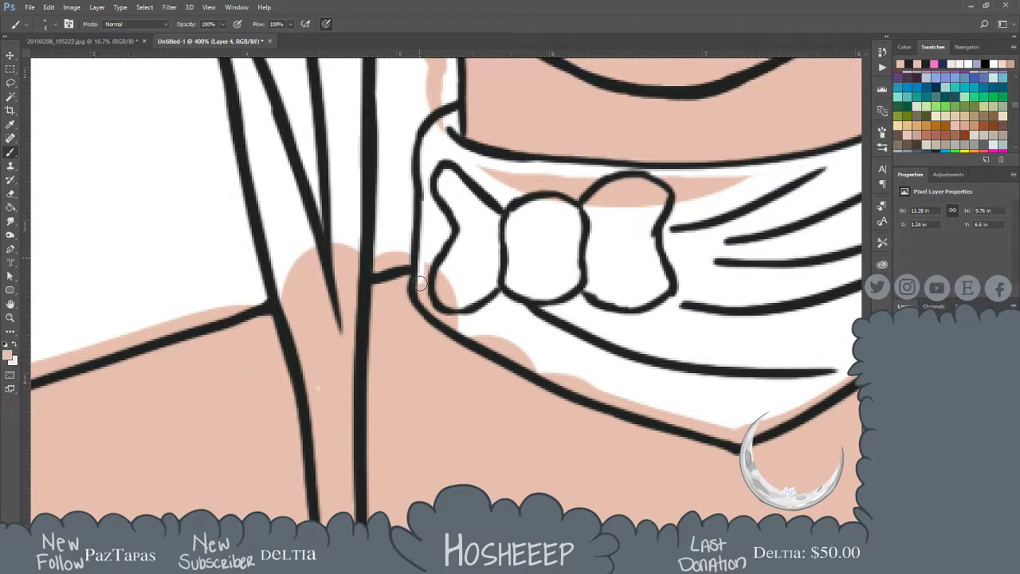
pyautogui.moveTo(448, 301); pyautogui.dragTo(450, 283)
pyautogui.moveTo(497, 325)
pyautogui.mouseDown()
pyautogui.moveTo(517, 334)
pyautogui.moveTo(508, 342)
pyautogui.moveTo(471, 325)
pyautogui.moveTo(491, 344)
pyautogui.mouseUp()
pyautogui.moveTo(548, 371)
pyautogui.mouseDown()
pyautogui.moveTo(448, 292)
pyautogui.moveTo(439, 305)
pyautogui.moveTo(540, 343)
pyautogui.moveTo(564, 347)
pyautogui.moveTo(509, 322)
pyautogui.moveTo(628, 355)
pyautogui.moveTo(564, 341)
pyautogui.mouseUp()
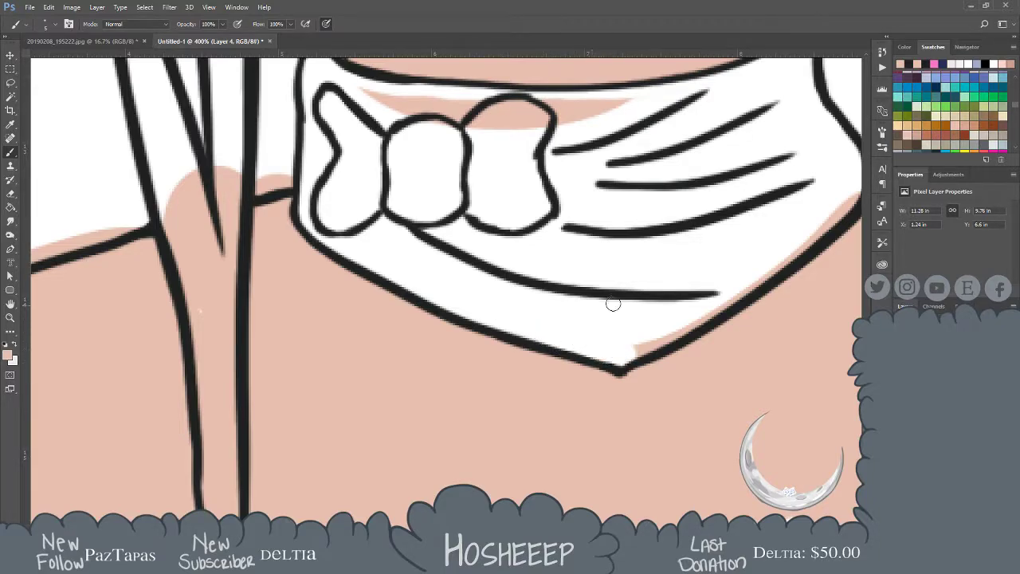
pyautogui.moveTo(851, 195)
pyautogui.mouseDown()
pyautogui.moveTo(731, 292)
pyautogui.moveTo(824, 221)
pyautogui.moveTo(764, 273)
pyautogui.moveTo(684, 321)
pyautogui.mouseUp()
pyautogui.moveTo(757, 284)
pyautogui.mouseDown()
pyautogui.moveTo(633, 348)
pyautogui.moveTo(641, 351)
pyautogui.mouseUp()
pyautogui.moveTo(747, 268)
pyautogui.mouseDown()
pyautogui.moveTo(621, 289)
pyautogui.moveTo(592, 311)
pyautogui.mouseUp()
pyautogui.moveTo(606, 159); pyautogui.dragTo(760, 244)
pyautogui.moveTo(439, 282)
pyautogui.mouseDown()
pyautogui.moveTo(632, 188)
pyautogui.moveTo(696, 173)
pyautogui.mouseUp()
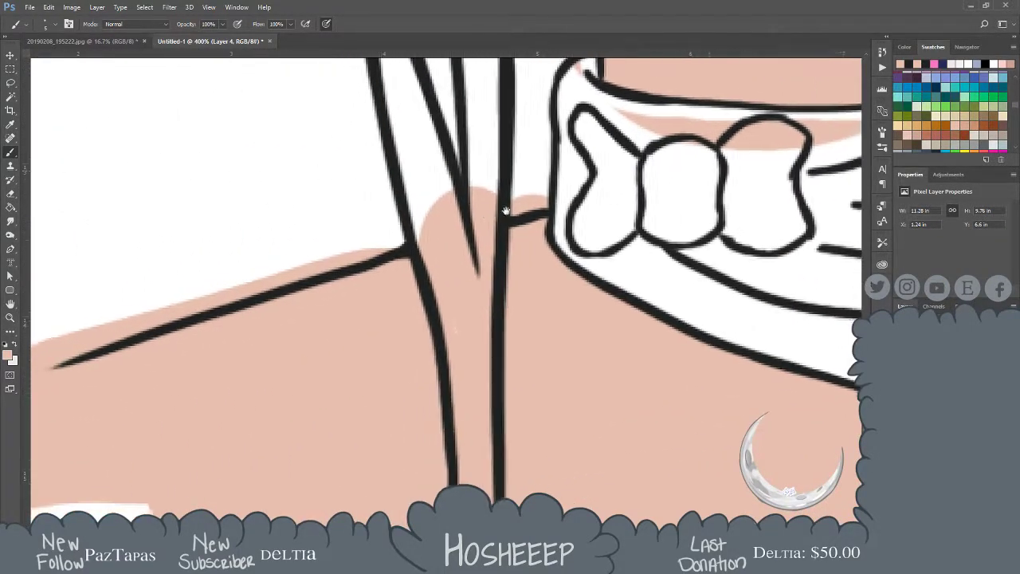
# Erase the skin color overlapping the scarf's left side, the hair strand and the area above the left shoulder line
pyautogui.moveTo(571, 200); pyautogui.dragTo(473, 229)
pyautogui.moveTo(474, 229); pyautogui.dragTo(582, 192)
pyautogui.moveTo(510, 209)
pyautogui.mouseDown()
pyautogui.moveTo(398, 239)
pyautogui.moveTo(471, 224)
pyautogui.mouseUp()
pyautogui.moveTo(410, 234)
pyautogui.mouseDown()
pyautogui.moveTo(532, 188)
pyautogui.moveTo(435, 207)
pyautogui.moveTo(539, 167)
pyautogui.mouseUp()
pyautogui.moveTo(413, 212)
pyautogui.mouseDown()
pyautogui.moveTo(573, 159)
pyautogui.moveTo(623, 154)
pyautogui.moveTo(572, 188)
pyautogui.moveTo(248, 298)
pyautogui.moveTo(611, 166)
pyautogui.mouseUp()
pyautogui.moveTo(307, 261); pyautogui.dragTo(259, 269)
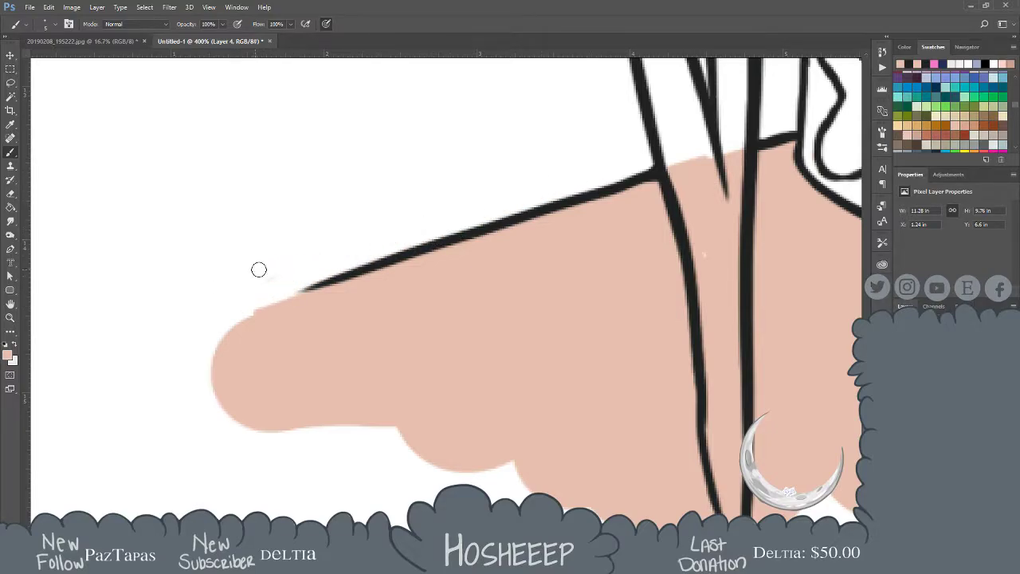
# Erase all skin color inside the pointed hair strand to the right of the scarf with the Eraser tool
pyautogui.moveTo(661, 152)
pyautogui.mouseDown()
pyautogui.moveTo(694, 195)
pyautogui.moveTo(722, 151)
pyautogui.moveTo(741, 149)
pyautogui.moveTo(709, 280)
pyautogui.moveTo(661, 194)
pyautogui.moveTo(625, 188)
pyautogui.moveTo(651, 181)
pyautogui.moveTo(653, 222)
pyautogui.moveTo(654, 166)
pyautogui.moveTo(645, 262)
pyautogui.moveTo(626, 196)
pyautogui.moveTo(632, 258)
pyautogui.moveTo(651, 307)
pyautogui.moveTo(653, 285)
pyautogui.moveTo(647, 331)
pyautogui.moveTo(663, 297)
pyautogui.moveTo(658, 426)
pyautogui.moveTo(639, 377)
pyautogui.moveTo(638, 287)
pyautogui.moveTo(629, 333)
pyautogui.mouseUp()
pyautogui.moveTo(695, 313); pyautogui.dragTo(409, 268)
pyautogui.moveTo(789, 207); pyautogui.dragTo(504, 194)
pyautogui.moveTo(773, 132); pyautogui.dragTo(613, 284)
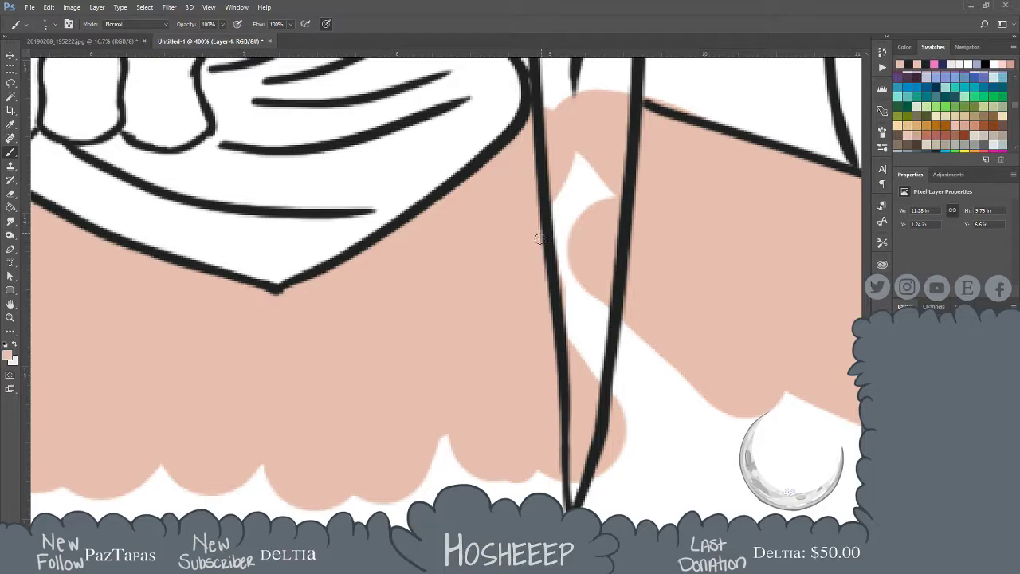
pyautogui.press('e')
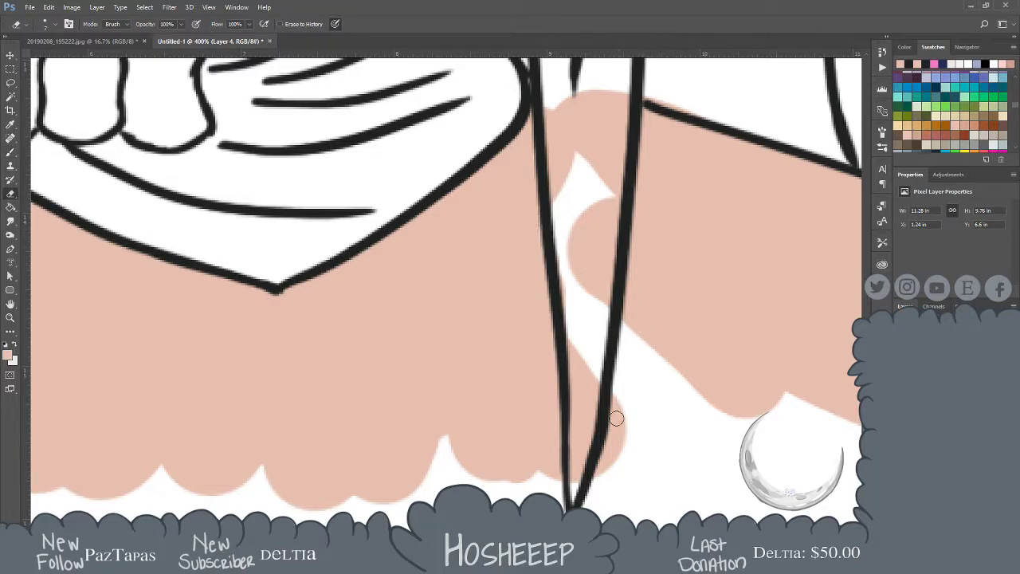
pyautogui.moveTo(571, 489)
pyautogui.mouseDown()
pyautogui.moveTo(599, 394)
pyautogui.moveTo(582, 452)
pyautogui.moveTo(574, 346)
pyautogui.mouseUp()
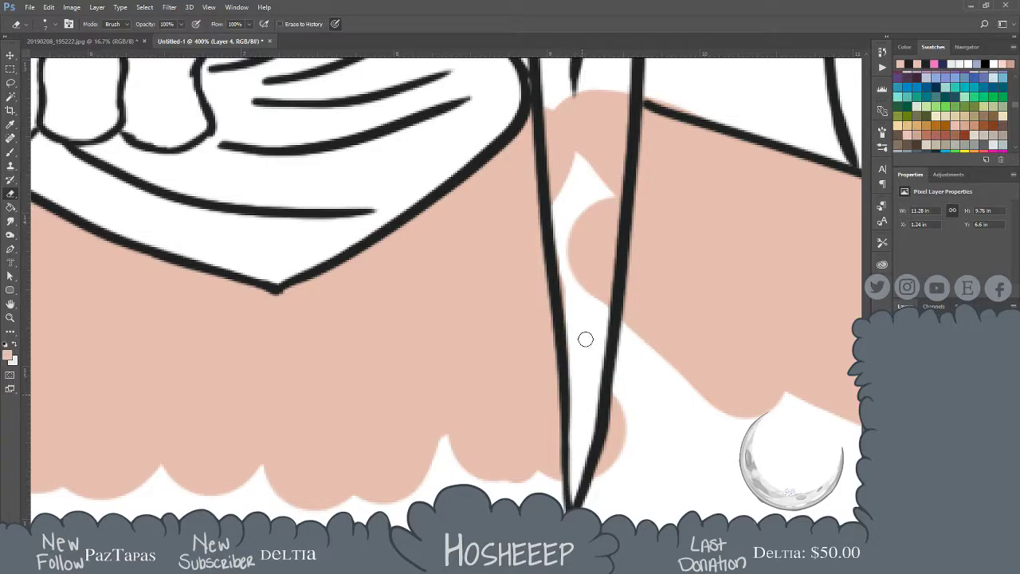
pyautogui.moveTo(620, 110)
pyautogui.mouseDown()
pyautogui.moveTo(622, 94)
pyautogui.moveTo(603, 315)
pyautogui.moveTo(620, 121)
pyautogui.moveTo(622, 141)
pyautogui.mouseUp()
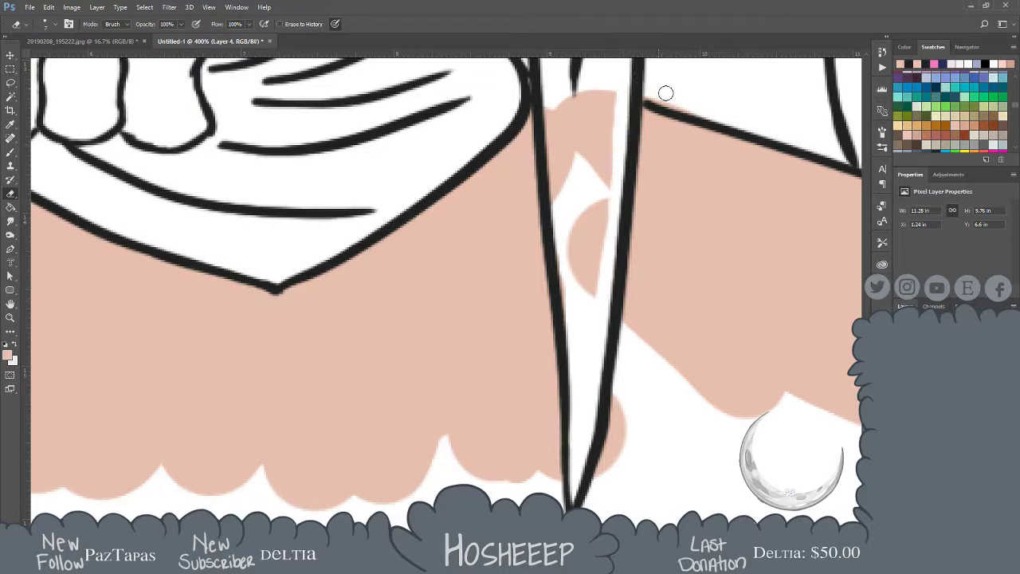
pyautogui.moveTo(638, 94)
pyautogui.mouseDown()
pyautogui.moveTo(612, 95)
pyautogui.moveTo(611, 80)
pyautogui.moveTo(574, 174)
pyautogui.moveTo(555, 94)
pyautogui.moveTo(549, 100)
pyautogui.moveTo(560, 252)
pyautogui.moveTo(562, 243)
pyautogui.moveTo(583, 280)
pyautogui.moveTo(605, 209)
pyautogui.mouseUp()
pyautogui.moveTo(589, 287); pyautogui.dragTo(569, 310)
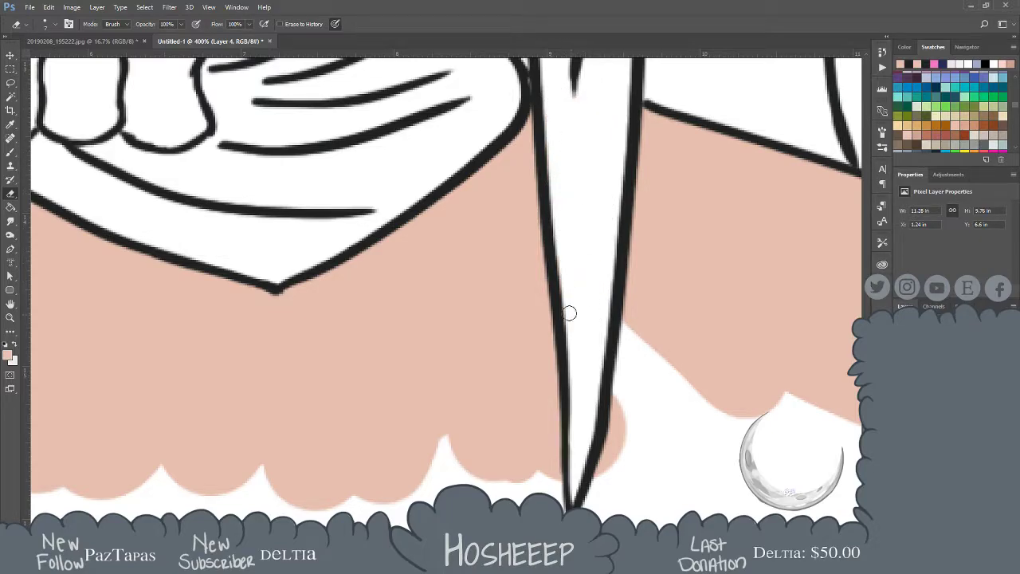
# Erase the skin color sticking out above the right shoulder line down to its outer end
pyautogui.moveTo(690, 220); pyautogui.dragTo(563, 183)
pyautogui.moveTo(635, 205); pyautogui.dragTo(439, 208)
pyautogui.moveTo(589, 145)
pyautogui.mouseDown()
pyautogui.moveTo(549, 162)
pyautogui.moveTo(546, 186)
pyautogui.moveTo(696, 274)
pyautogui.mouseUp()
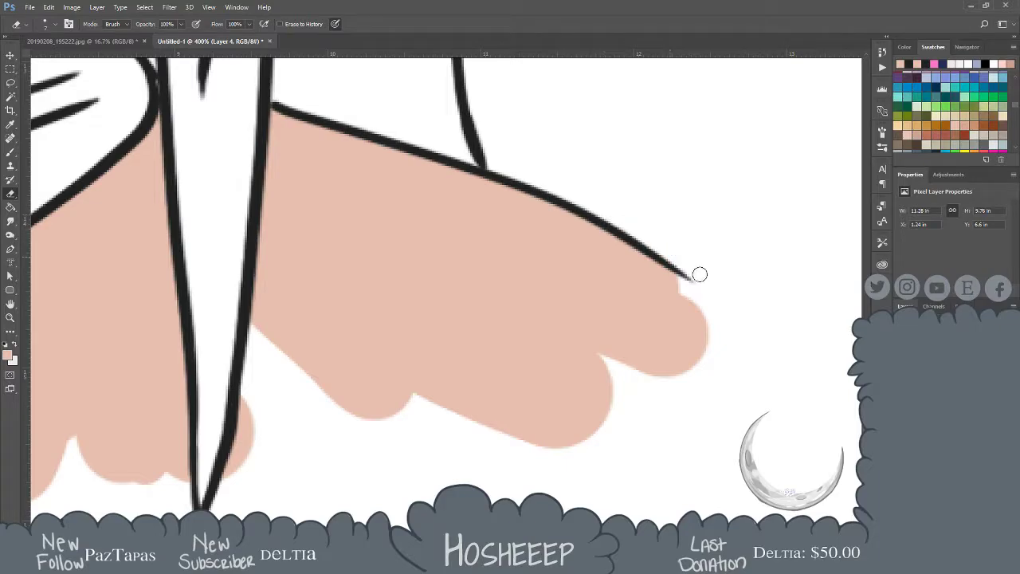
# Select the leftover skin-colored patches beside the left cheek and on the scarf with the Magic Wand, delete them and deselect
pyautogui.hotkey('ctrl', '0')
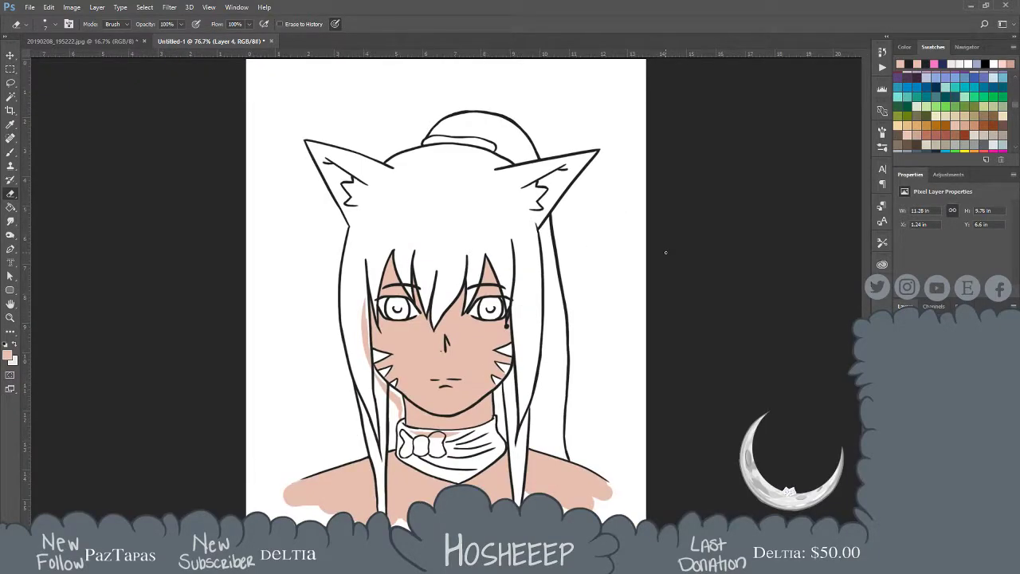
pyautogui.press('w')
pyautogui.click(390, 392)
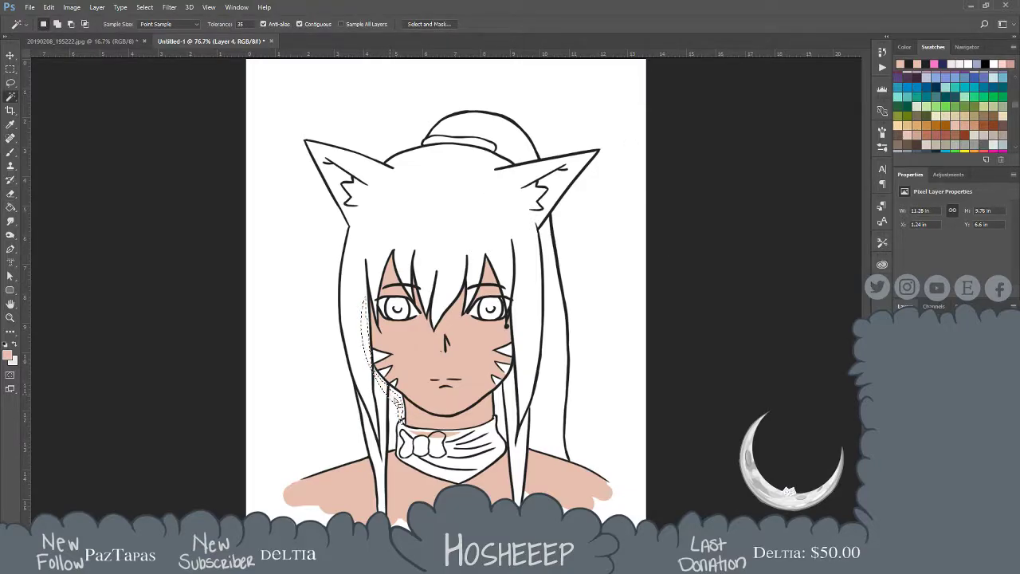
pyautogui.click(439, 436)
pyautogui.press('Delete')
pyautogui.hotkey('ctrl', 'd')
# Fade out the lower edges of the skin color on both shoulders using a soft 90 px eraser
pyautogui.press('e')
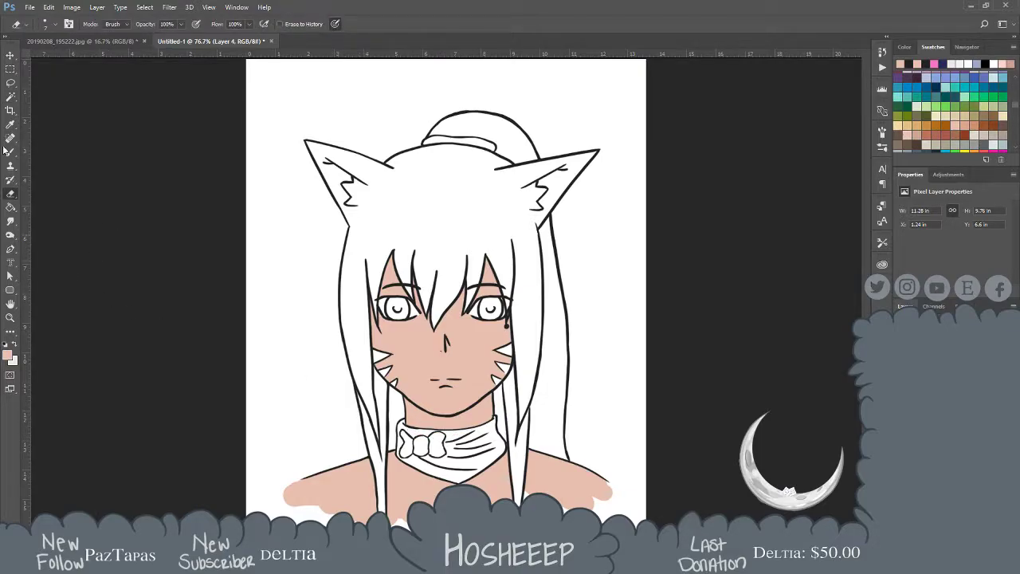
pyautogui.click(54, 27)
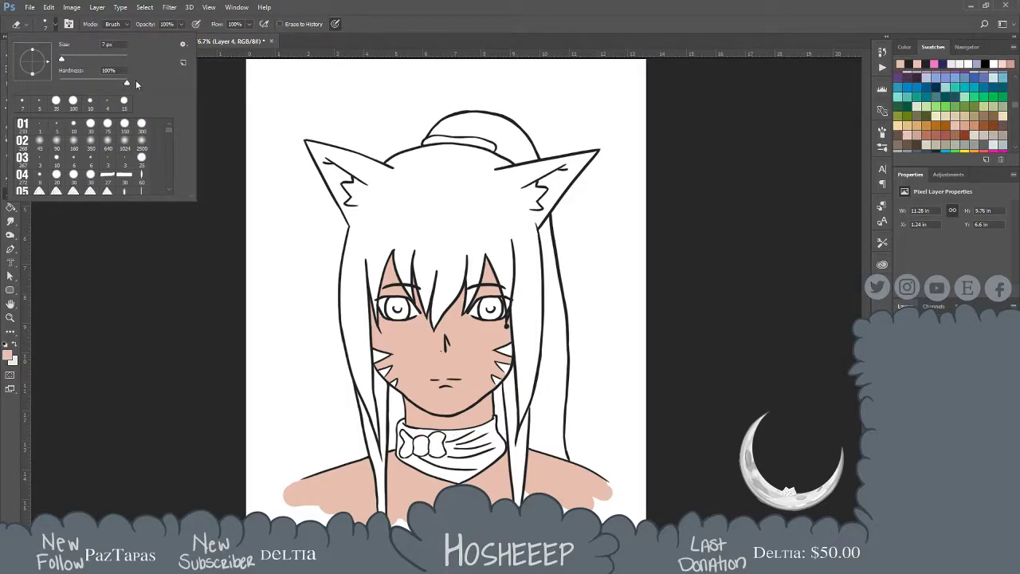
pyautogui.moveTo(126, 85); pyautogui.dragTo(25, 86)
pyautogui.click(56, 141)
pyautogui.moveTo(281, 482)
pyautogui.mouseDown()
pyautogui.moveTo(313, 510)
pyautogui.moveTo(296, 508)
pyautogui.moveTo(284, 485)
pyautogui.moveTo(305, 511)
pyautogui.moveTo(325, 516)
pyautogui.moveTo(315, 517)
pyautogui.moveTo(405, 516)
pyautogui.mouseUp()
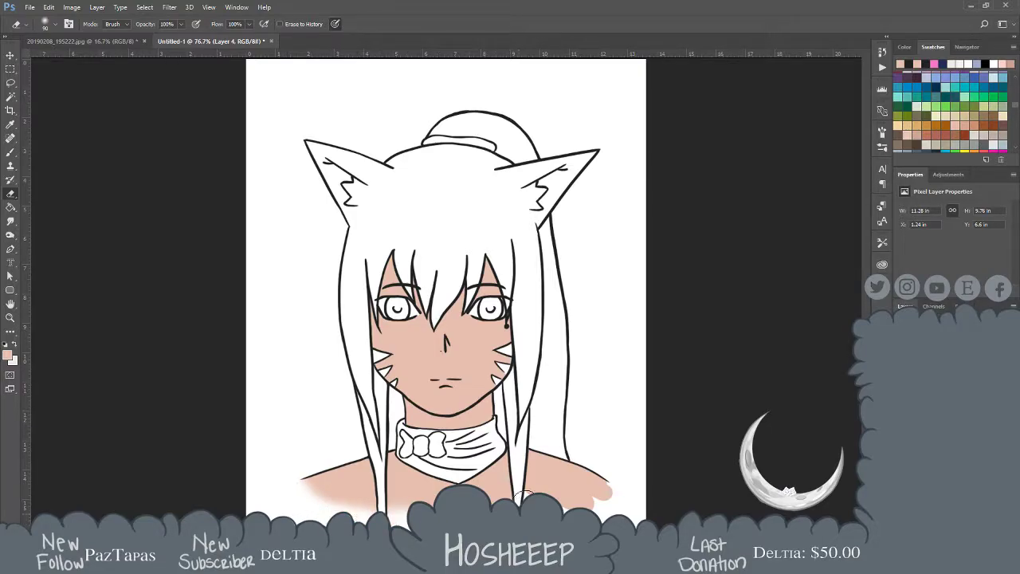
pyautogui.moveTo(550, 500)
pyautogui.mouseDown()
pyautogui.moveTo(603, 495)
pyautogui.moveTo(569, 502)
pyautogui.mouseUp()
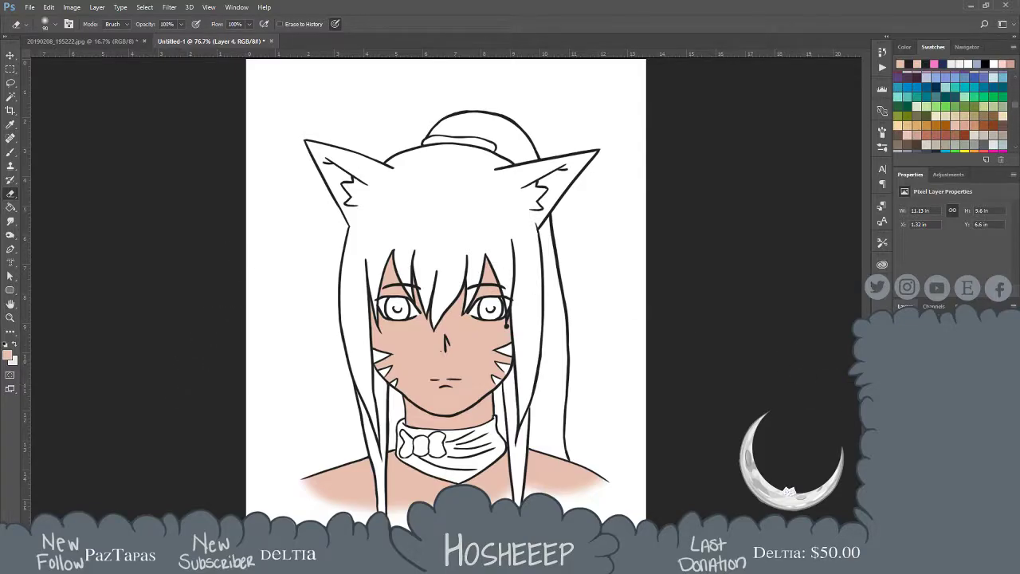
# Create a new layer and set the foreground color to a near-black with hue 18, saturation 6% and brightness 14%
pyautogui.hotkey('ctrl', 'shift', 'alt', 'n')
pyautogui.click(10, 356)
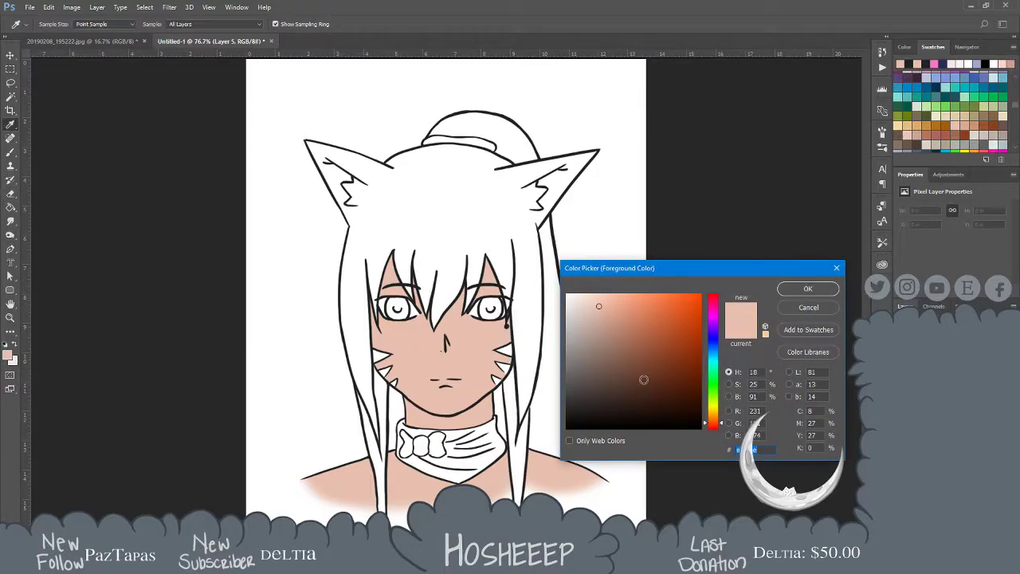
pyautogui.click(572, 418)
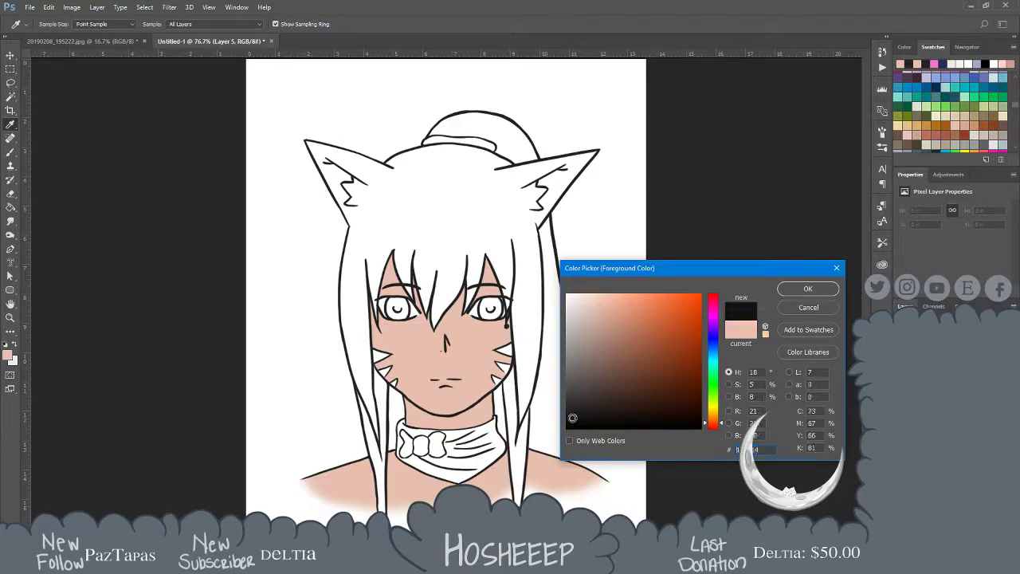
pyautogui.moveTo(573, 418); pyautogui.dragTo(573, 410)
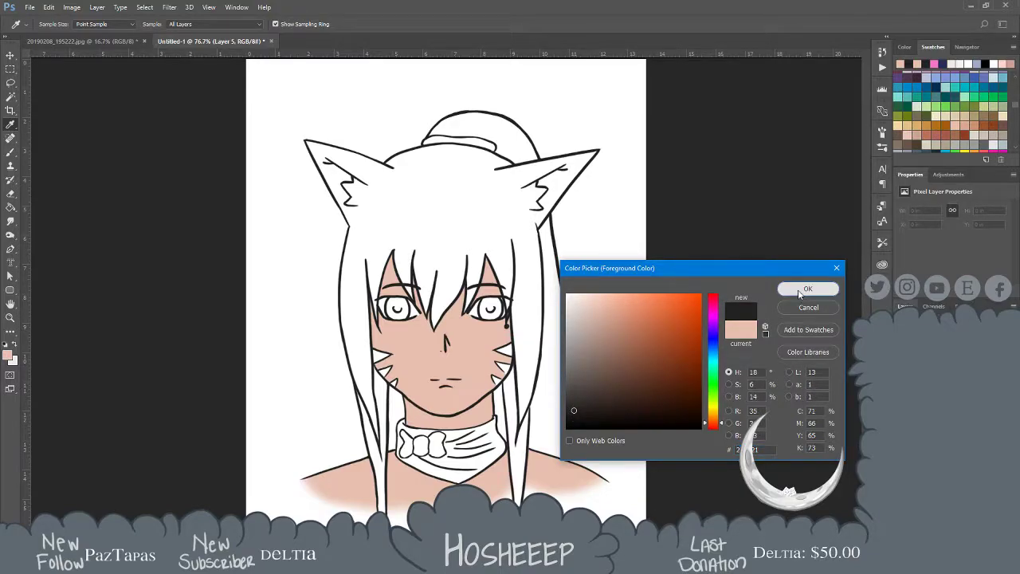
pyautogui.click(807, 289)
# Paint a test stroke from the crown down the left side of the hair with a hard 100 px brush
pyautogui.press('b')
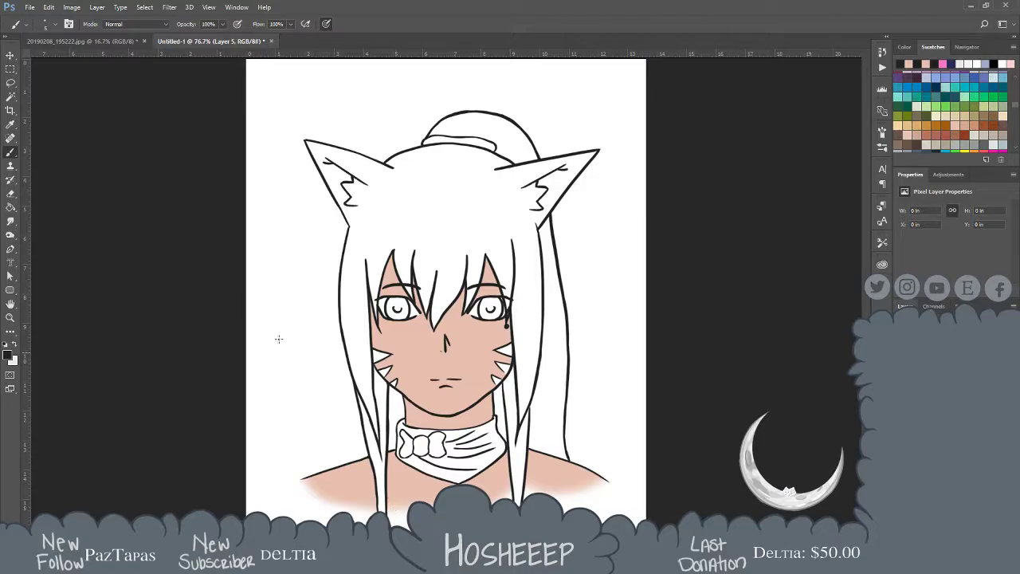
pyautogui.click(54, 24)
pyautogui.click(90, 100)
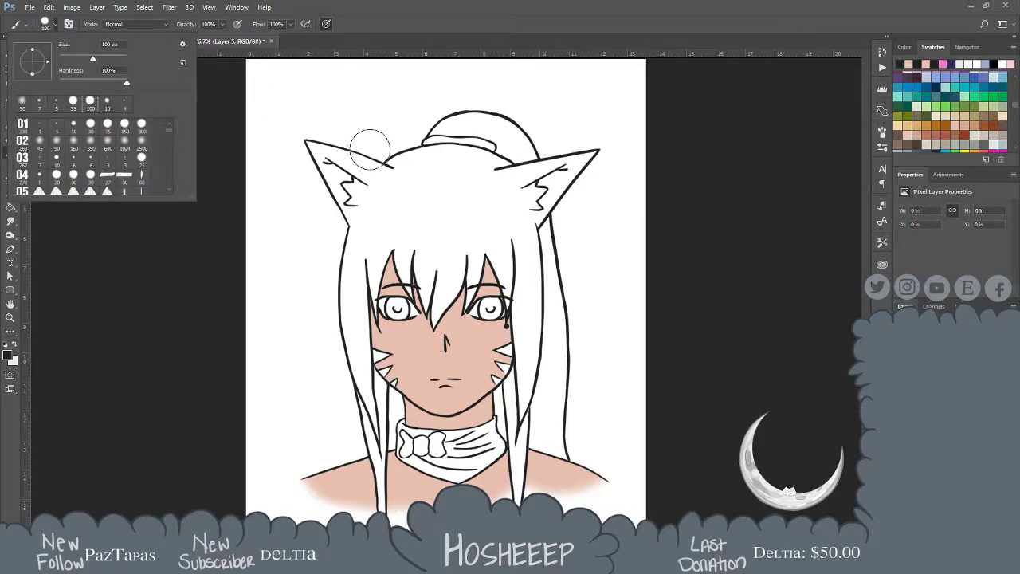
pyautogui.moveTo(440, 161)
pyautogui.mouseDown()
pyautogui.moveTo(384, 168)
pyautogui.moveTo(361, 203)
pyautogui.moveTo(355, 375)
pyautogui.mouseUp()
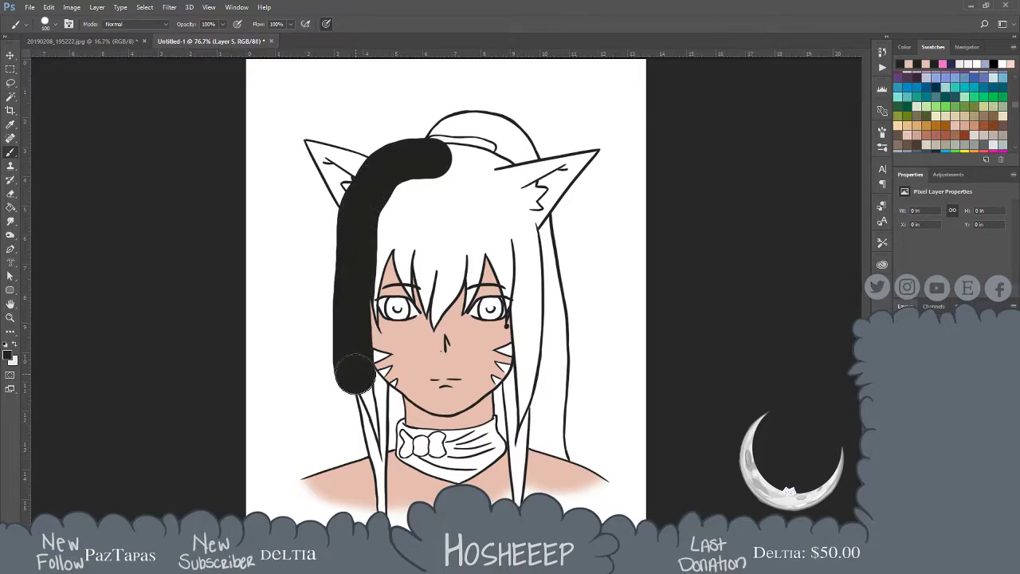
# Set the foreground color to a dark bluish gray with hue 246, saturation 10% and brightness 21%
pyautogui.click(12, 358)
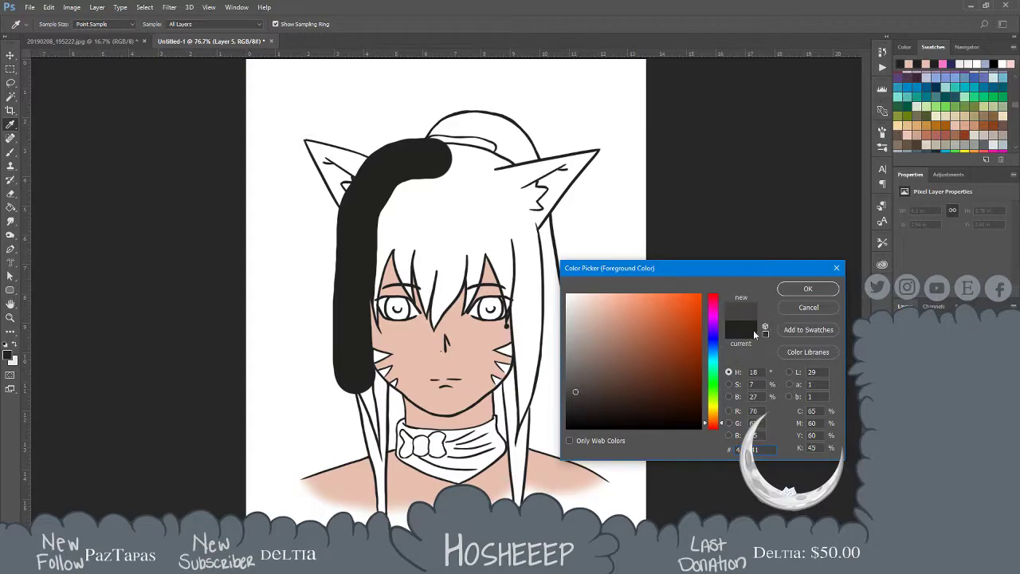
pyautogui.moveTo(589, 401); pyautogui.dragTo(584, 399)
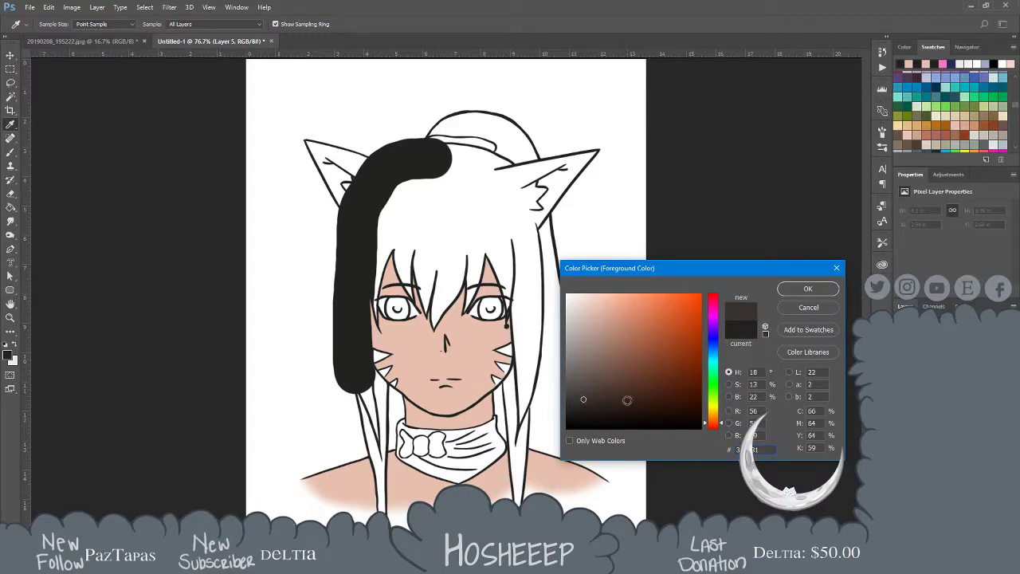
pyautogui.click(709, 336)
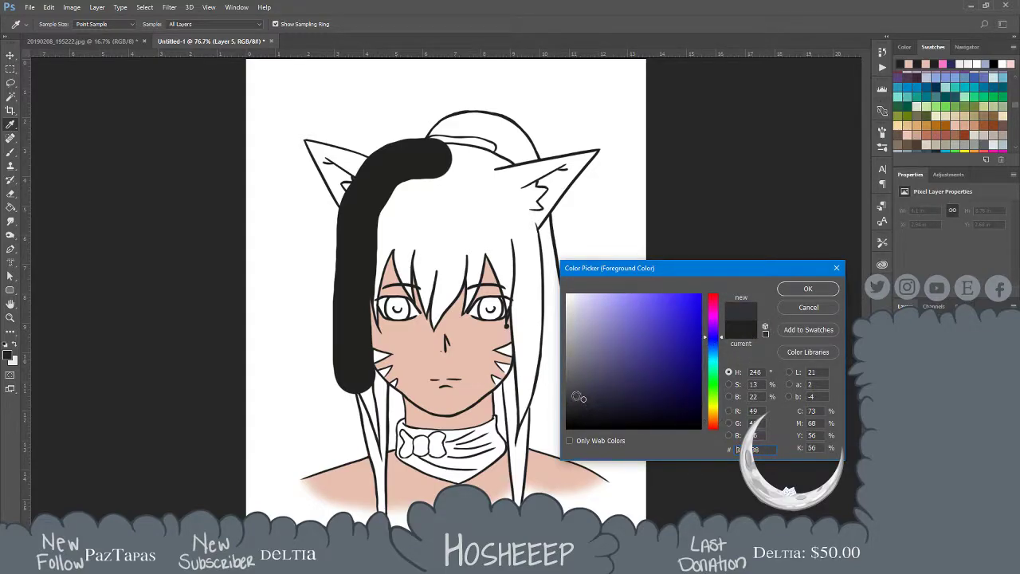
pyautogui.moveTo(579, 390); pyautogui.dragTo(580, 400)
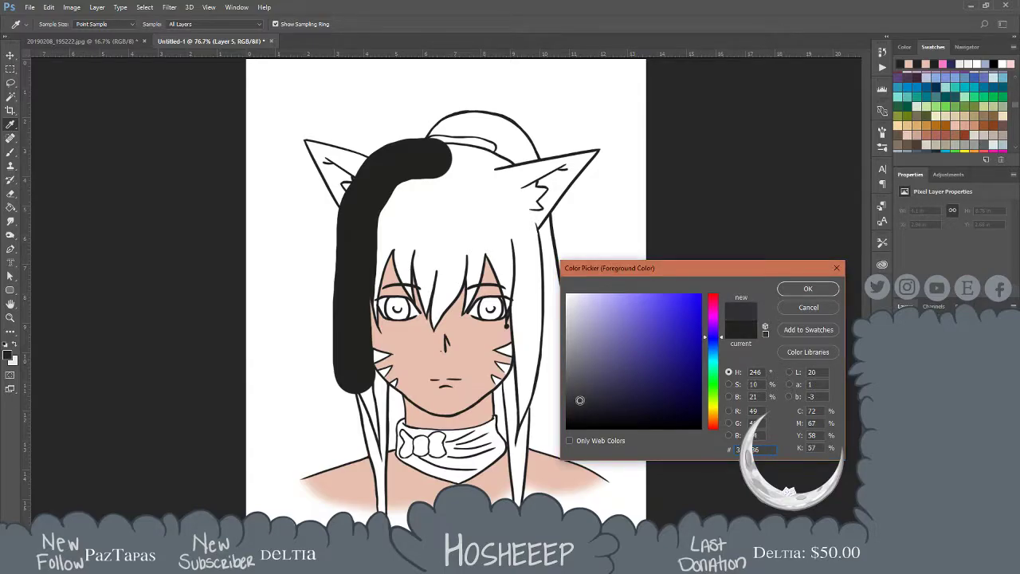
pyautogui.click(794, 292)
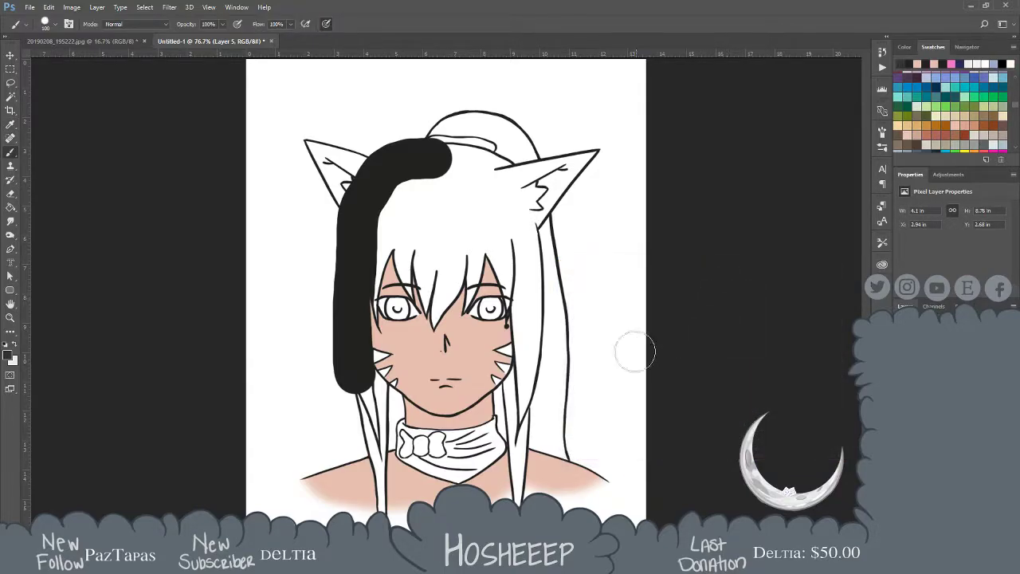
# Paint the whole hair, bun, ears and long side strands with the dark bluish gray
pyautogui.moveTo(353, 383)
pyautogui.mouseDown()
pyautogui.moveTo(349, 234)
pyautogui.moveTo(352, 347)
pyautogui.moveTo(370, 246)
pyautogui.moveTo(376, 341)
pyautogui.moveTo(379, 166)
pyautogui.moveTo(373, 248)
pyautogui.moveTo(367, 152)
pyautogui.moveTo(350, 236)
pyautogui.moveTo(347, 145)
pyautogui.moveTo(332, 184)
pyautogui.moveTo(315, 173)
pyautogui.moveTo(313, 140)
pyautogui.moveTo(551, 186)
pyautogui.moveTo(547, 172)
pyautogui.moveTo(587, 155)
pyautogui.moveTo(527, 250)
pyautogui.moveTo(505, 193)
pyautogui.moveTo(484, 254)
pyautogui.moveTo(476, 206)
pyautogui.moveTo(465, 313)
pyautogui.moveTo(459, 253)
pyautogui.moveTo(444, 309)
pyautogui.moveTo(426, 319)
pyautogui.moveTo(401, 237)
pyautogui.moveTo(401, 258)
pyautogui.moveTo(433, 171)
pyautogui.moveTo(458, 203)
pyautogui.moveTo(435, 179)
pyautogui.moveTo(425, 138)
pyautogui.moveTo(470, 118)
pyautogui.moveTo(531, 137)
pyautogui.moveTo(542, 157)
pyautogui.moveTo(442, 137)
pyautogui.moveTo(521, 164)
pyautogui.moveTo(559, 255)
pyautogui.moveTo(560, 457)
pyautogui.moveTo(521, 341)
pyautogui.moveTo(514, 454)
pyautogui.moveTo(502, 397)
pyautogui.moveTo(506, 408)
pyautogui.moveTo(516, 256)
pyautogui.moveTo(514, 498)
pyautogui.mouseUp()
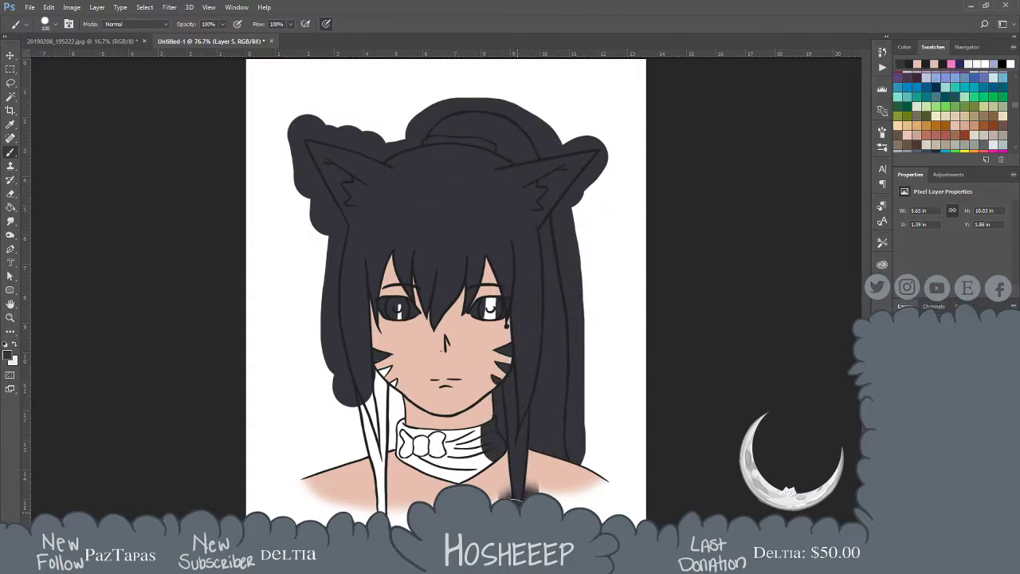
pyautogui.moveTo(396, 518)
pyautogui.mouseDown()
pyautogui.moveTo(370, 462)
pyautogui.moveTo(382, 253)
pyautogui.mouseUp()
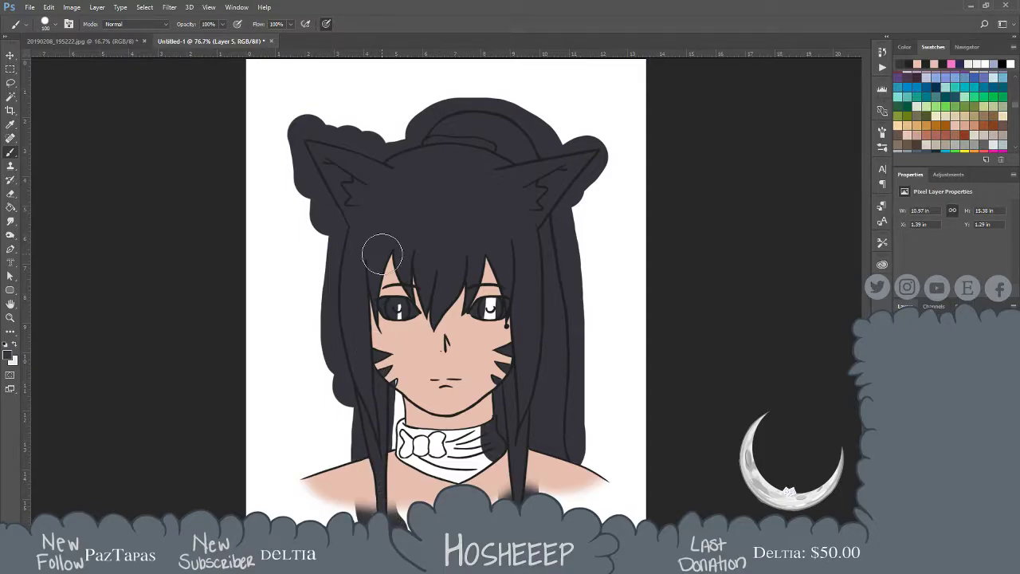
# Set the Eraser to a hard round 7 px tip with 100% hardness for cleaning up the face on the skin layer
pyautogui.press('z')
pyautogui.click(359, 190)
pyautogui.click(359, 189)
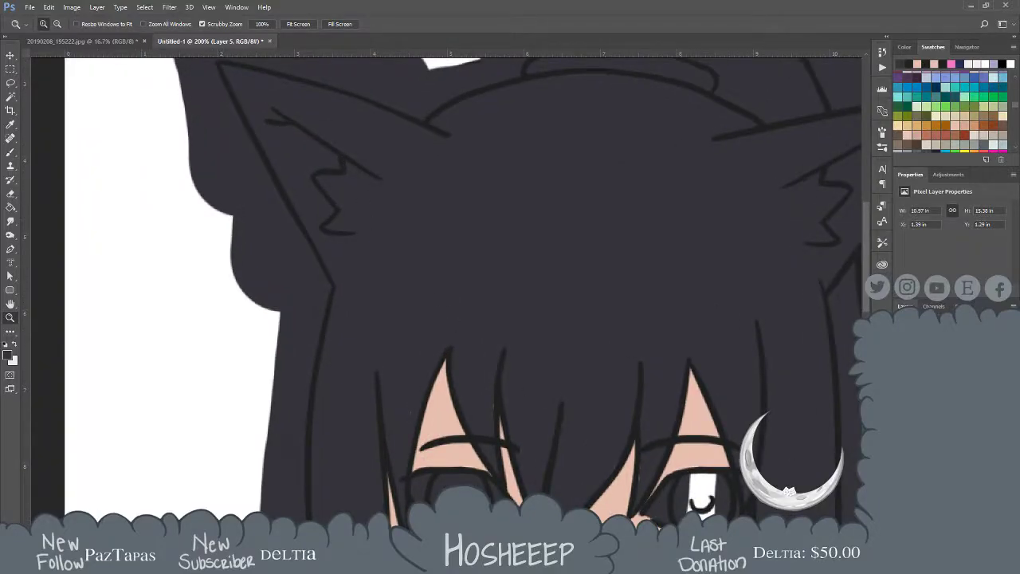
pyautogui.moveTo(599, 453); pyautogui.dragTo(471, 278)
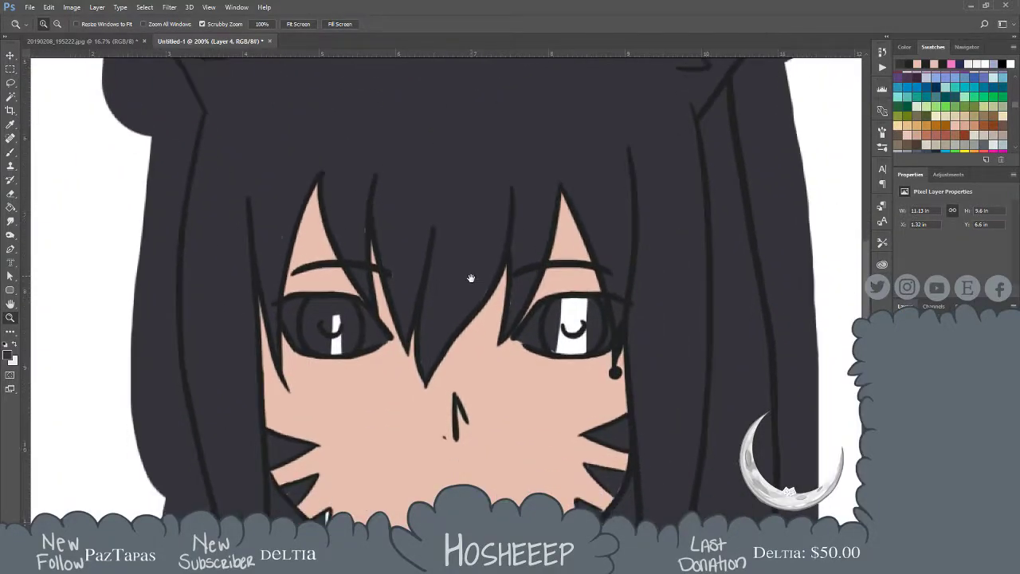
pyautogui.click(425, 259)
pyautogui.press('e')
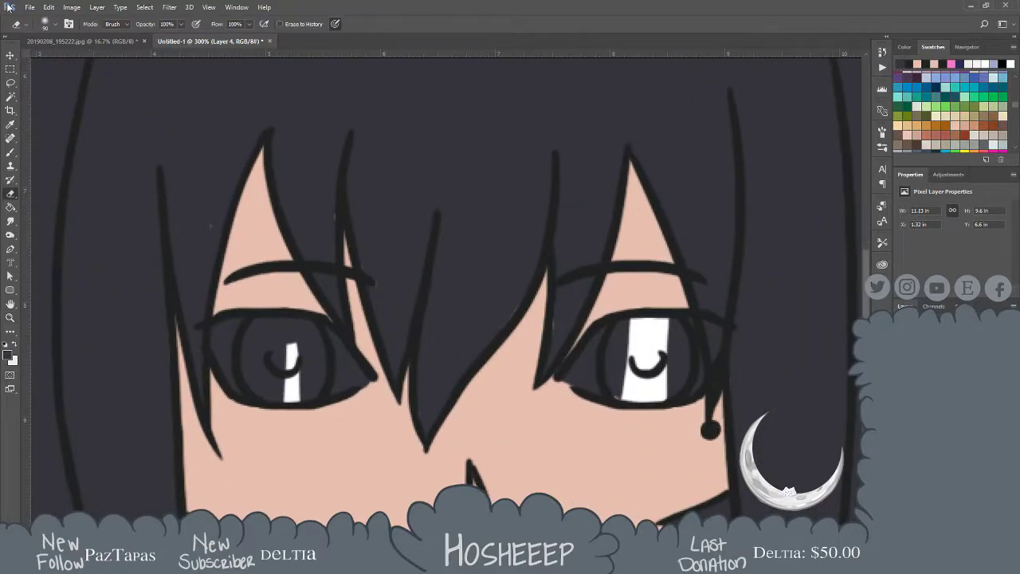
pyautogui.click(46, 24)
pyautogui.click(51, 104)
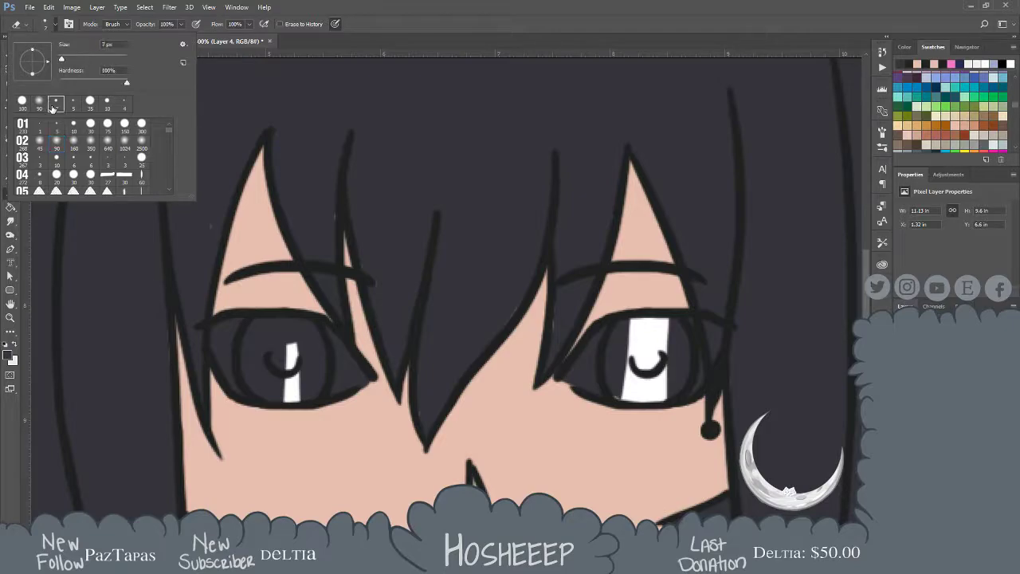
pyautogui.click(402, 4)
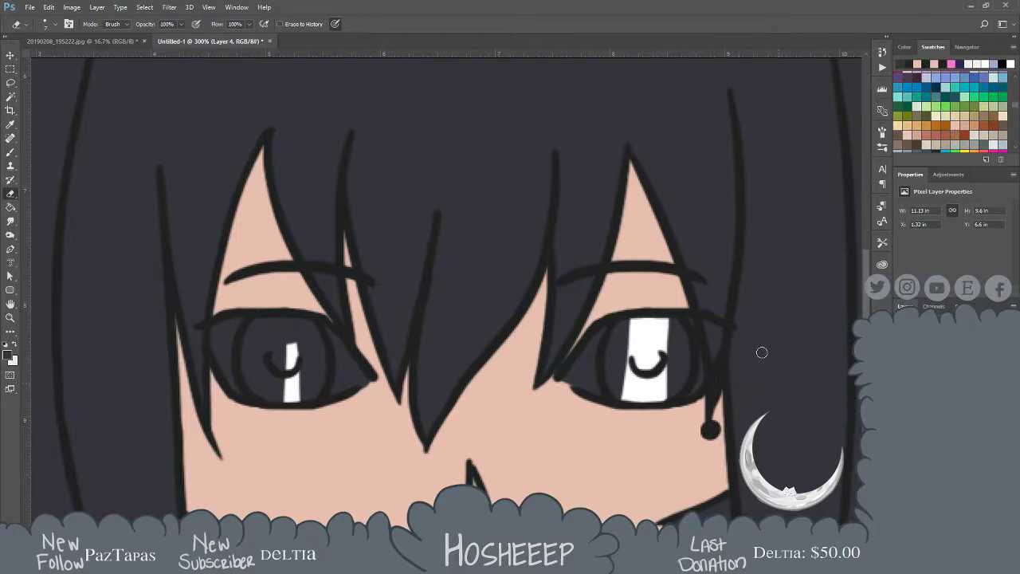
# Erase the stray skin color around the cheek markings and along the jawline on the skin layer
pyautogui.moveTo(769, 388); pyautogui.dragTo(653, 263)
pyautogui.moveTo(706, 314); pyautogui.dragTo(770, 222)
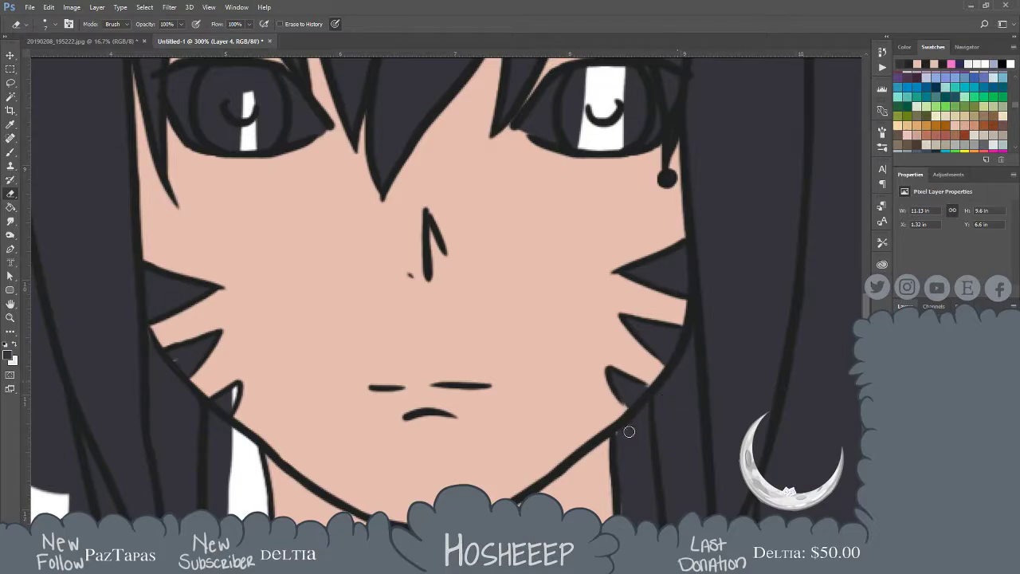
pyautogui.moveTo(624, 515); pyautogui.dragTo(662, 429)
pyautogui.moveTo(678, 355); pyautogui.dragTo(726, 233)
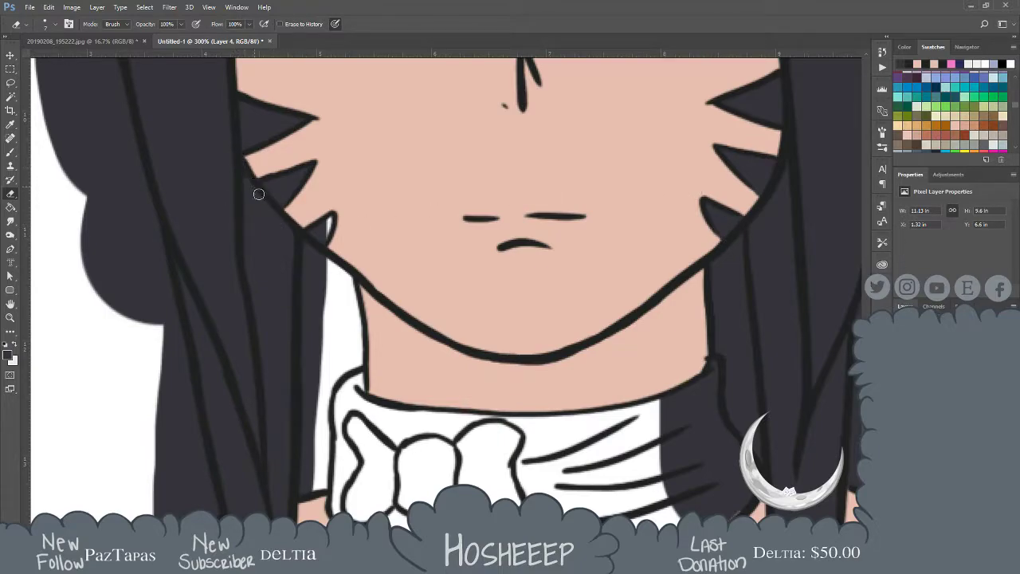
pyautogui.moveTo(289, 143); pyautogui.dragTo(358, 274)
pyautogui.moveTo(306, 125); pyautogui.dragTo(321, 186)
pyautogui.moveTo(347, 242); pyautogui.dragTo(326, 175)
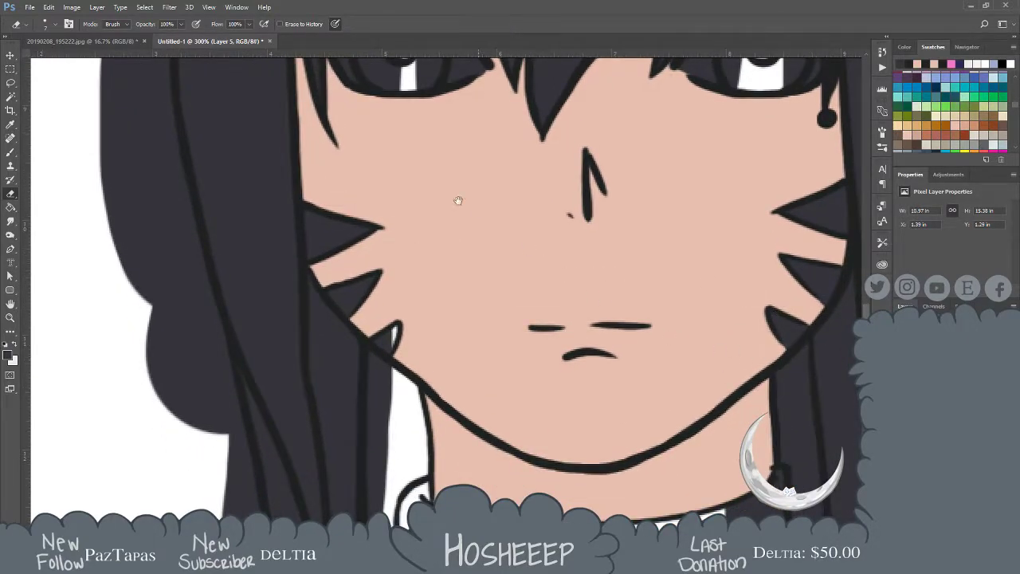
# On the hair layer, erase a straight cut through the dark overspill from the left ear's base to its outer edge
pyautogui.moveTo(477, 212); pyautogui.dragTo(523, 397)
pyautogui.moveTo(359, 106); pyautogui.dragTo(481, 325)
pyautogui.moveTo(396, 141); pyautogui.dragTo(457, 270)
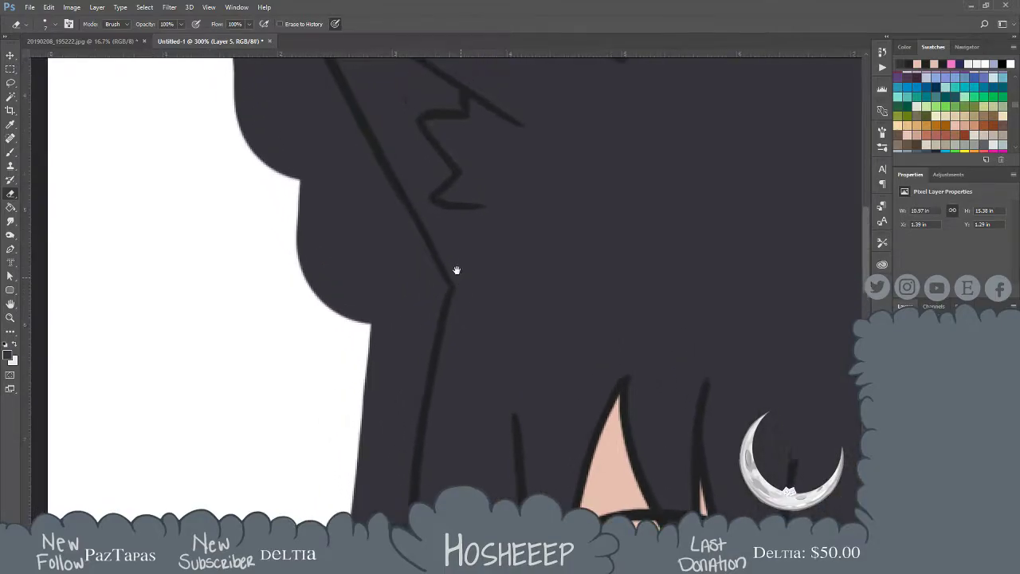
pyautogui.click(459, 311)
pyautogui.keyDown('shift'); pyautogui.click(356, 344); pyautogui.keyUp('shift')
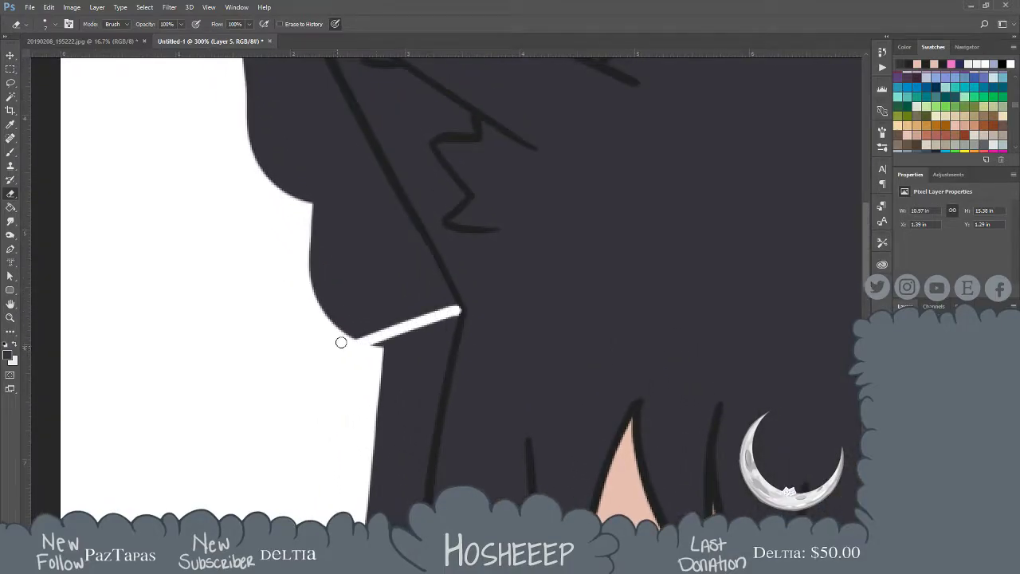
# Erase the hair color just outside the left ear's outer outline, from its base up to the tip
pyautogui.moveTo(458, 310)
pyautogui.mouseDown()
pyautogui.moveTo(424, 243)
pyautogui.moveTo(447, 289)
pyautogui.mouseUp()
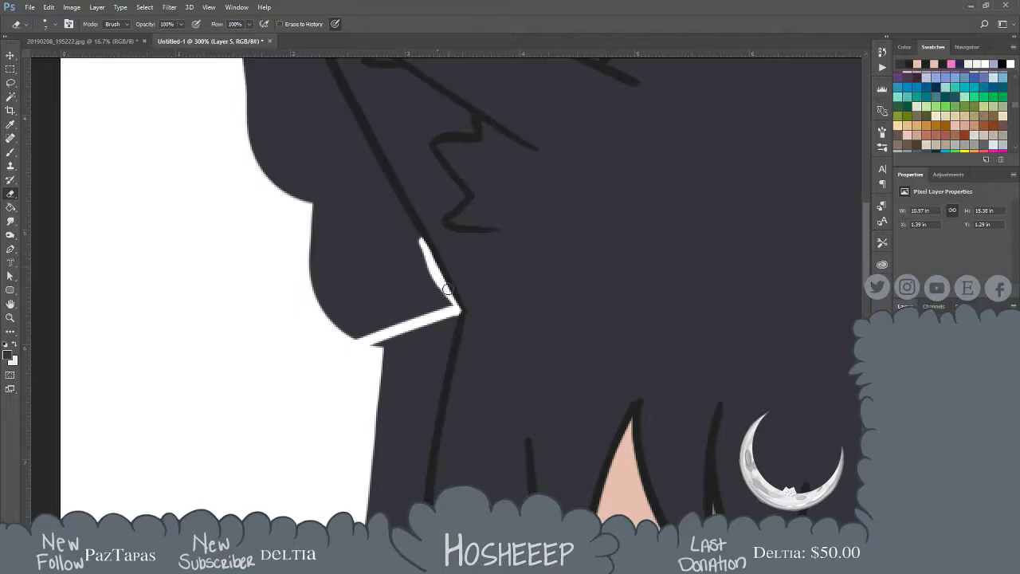
pyautogui.moveTo(357, 120); pyautogui.dragTo(410, 239)
pyautogui.moveTo(355, 110); pyautogui.dragTo(401, 227)
pyautogui.moveTo(324, 82); pyautogui.dragTo(410, 260)
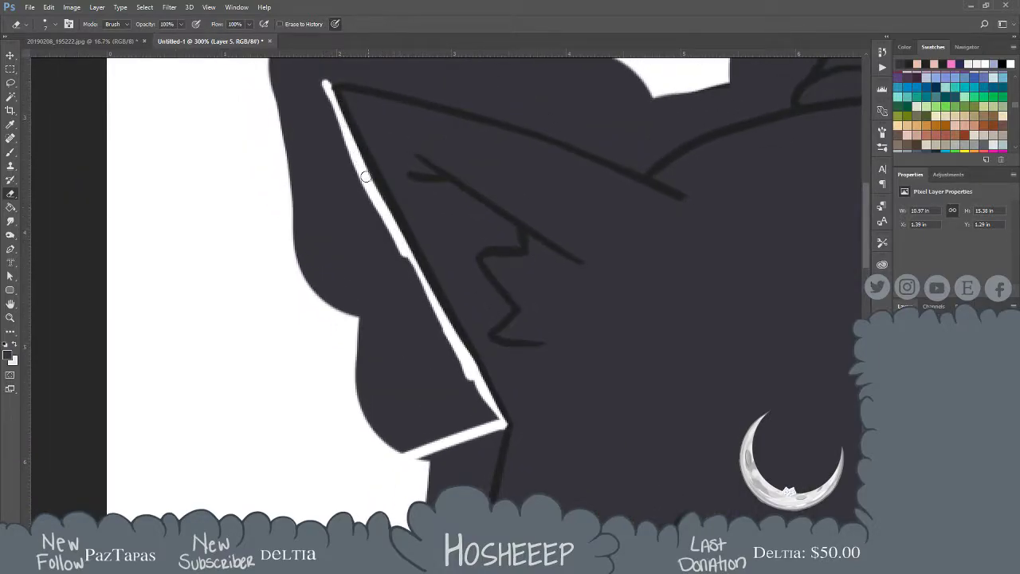
pyautogui.moveTo(360, 156); pyautogui.dragTo(398, 238)
pyautogui.moveTo(355, 135); pyautogui.dragTo(378, 212)
# Erase the hair color just above the left ear's upper outline and along the crown to the bun
pyautogui.moveTo(353, 161)
pyautogui.mouseDown()
pyautogui.moveTo(514, 186)
pyautogui.moveTo(476, 176)
pyautogui.mouseUp()
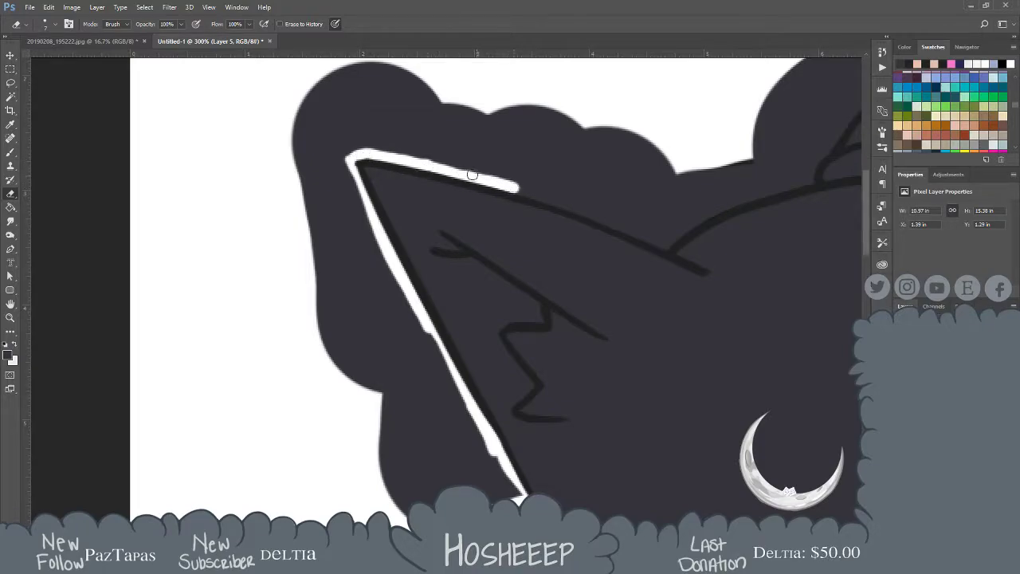
pyautogui.moveTo(413, 165)
pyautogui.mouseDown()
pyautogui.moveTo(547, 198)
pyautogui.moveTo(667, 244)
pyautogui.mouseUp()
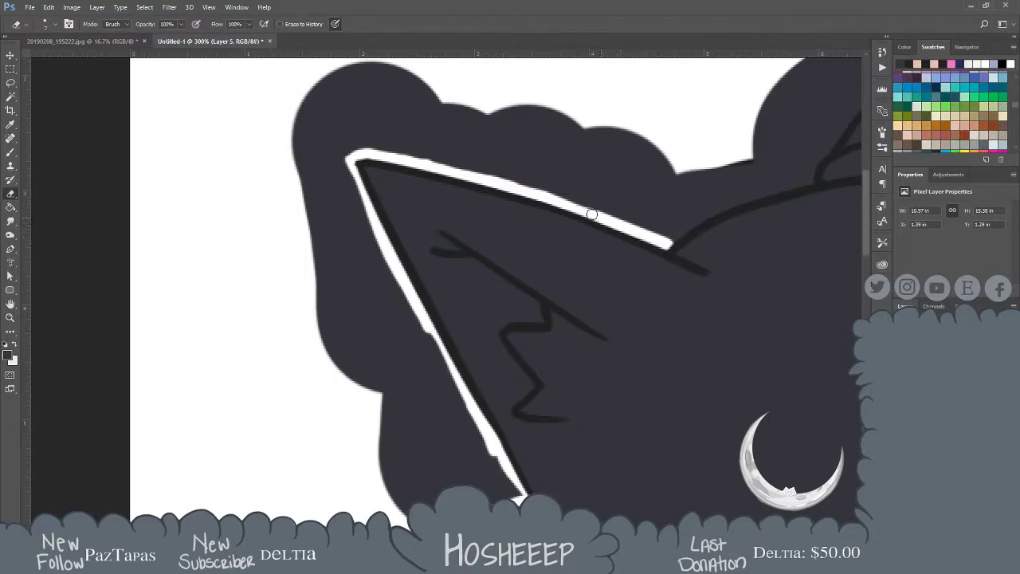
pyautogui.press('space')
pyautogui.moveTo(725, 197)
pyautogui.mouseDown()
pyautogui.moveTo(616, 209)
pyautogui.moveTo(668, 190)
pyautogui.moveTo(620, 200)
pyautogui.moveTo(572, 218)
pyautogui.moveTo(539, 249)
pyautogui.moveTo(601, 210)
pyautogui.moveTo(690, 187)
pyautogui.moveTo(650, 194)
pyautogui.mouseUp()
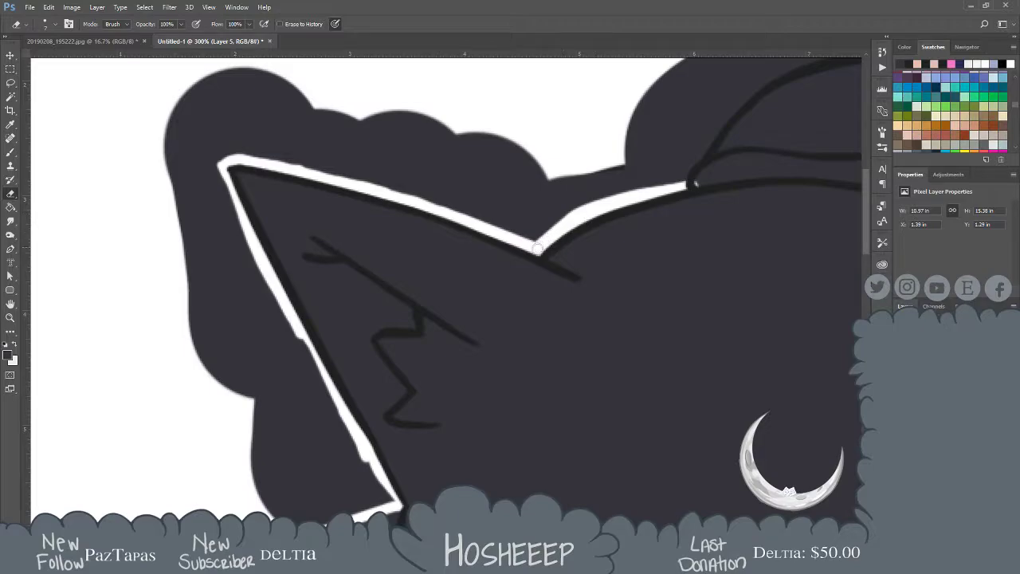
# Erase the dark hair color inside the band at the base of the bun and start clearing the bun's left outline
pyautogui.moveTo(722, 159); pyautogui.dragTo(572, 220)
pyautogui.moveTo(590, 168)
pyautogui.mouseDown()
pyautogui.moveTo(534, 248)
pyautogui.moveTo(552, 213)
pyautogui.moveTo(546, 241)
pyautogui.moveTo(592, 219)
pyautogui.moveTo(616, 223)
pyautogui.moveTo(536, 211)
pyautogui.moveTo(665, 216)
pyautogui.moveTo(734, 245)
pyautogui.moveTo(730, 236)
pyautogui.moveTo(742, 260)
pyautogui.moveTo(590, 226)
pyautogui.moveTo(600, 224)
pyautogui.moveTo(624, 230)
pyautogui.moveTo(464, 238)
pyautogui.moveTo(565, 221)
pyautogui.moveTo(516, 220)
pyautogui.moveTo(518, 212)
pyautogui.moveTo(487, 221)
pyautogui.mouseUp()
pyautogui.moveTo(642, 226)
pyautogui.mouseDown()
pyautogui.moveTo(745, 249)
pyautogui.moveTo(730, 234)
pyautogui.moveTo(737, 255)
pyautogui.moveTo(645, 222)
pyautogui.mouseUp()
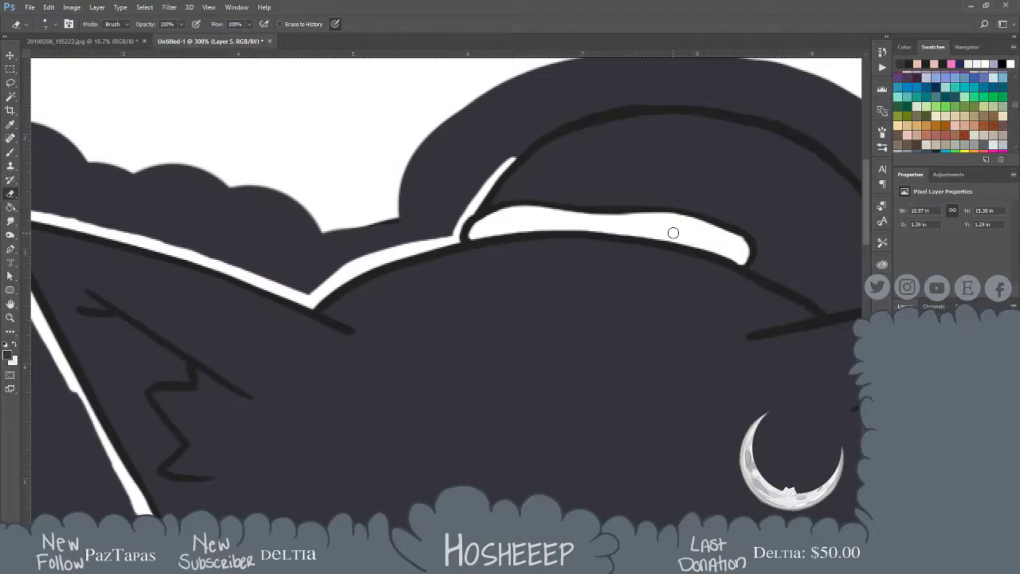
# Erase a thin gap in the hair overspill around the outside of the bun and the right ear
pyautogui.moveTo(595, 287)
pyautogui.mouseDown()
pyautogui.moveTo(565, 342)
pyautogui.moveTo(570, 331)
pyautogui.mouseUp()
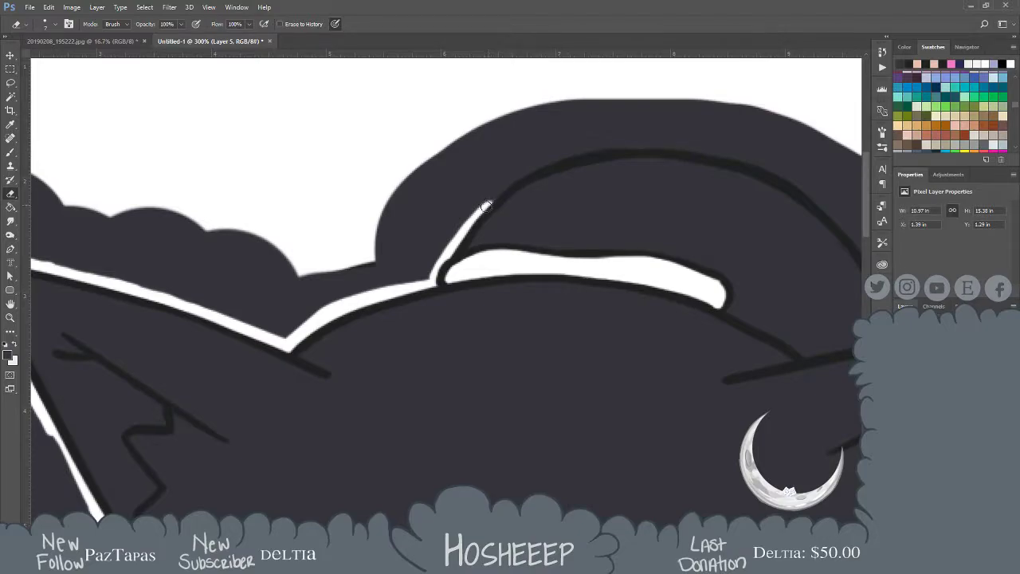
pyautogui.moveTo(478, 214)
pyautogui.mouseDown()
pyautogui.moveTo(545, 163)
pyautogui.moveTo(625, 146)
pyautogui.moveTo(746, 164)
pyautogui.moveTo(814, 196)
pyautogui.moveTo(635, 224)
pyautogui.moveTo(518, 194)
pyautogui.moveTo(546, 176)
pyautogui.moveTo(595, 240)
pyautogui.moveTo(629, 314)
pyautogui.moveTo(813, 274)
pyautogui.moveTo(725, 265)
pyautogui.moveTo(783, 263)
pyautogui.moveTo(763, 305)
pyautogui.moveTo(700, 375)
pyautogui.moveTo(723, 274)
pyautogui.moveTo(671, 344)
pyautogui.mouseUp()
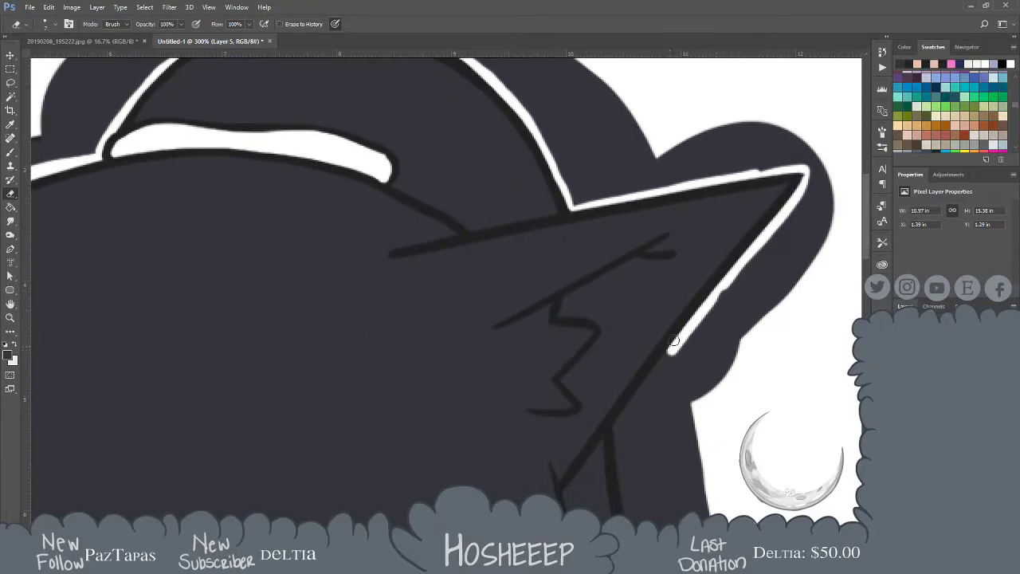
pyautogui.moveTo(734, 271)
pyautogui.mouseDown()
pyautogui.moveTo(615, 432)
pyautogui.moveTo(648, 320)
pyautogui.moveTo(647, 207)
pyautogui.moveTo(652, 236)
pyautogui.mouseUp()
# Erase the hair color just outside the outline of the long right-side hair, down to the shoulder
pyautogui.moveTo(650, 193)
pyautogui.mouseDown()
pyautogui.moveTo(689, 456)
pyautogui.moveTo(661, 421)
pyautogui.moveTo(633, 352)
pyautogui.moveTo(647, 370)
pyautogui.moveTo(661, 454)
pyautogui.moveTo(643, 338)
pyautogui.moveTo(659, 454)
pyautogui.mouseUp()
pyautogui.moveTo(651, 417)
pyautogui.mouseDown()
pyautogui.moveTo(658, 501)
pyautogui.moveTo(656, 405)
pyautogui.mouseUp()
pyautogui.moveTo(650, 364)
pyautogui.mouseDown()
pyautogui.moveTo(660, 478)
pyautogui.moveTo(649, 398)
pyautogui.moveTo(641, 457)
pyautogui.mouseUp()
pyautogui.moveTo(643, 443); pyautogui.dragTo(642, 412)
pyautogui.moveTo(639, 268); pyautogui.dragTo(641, 329)
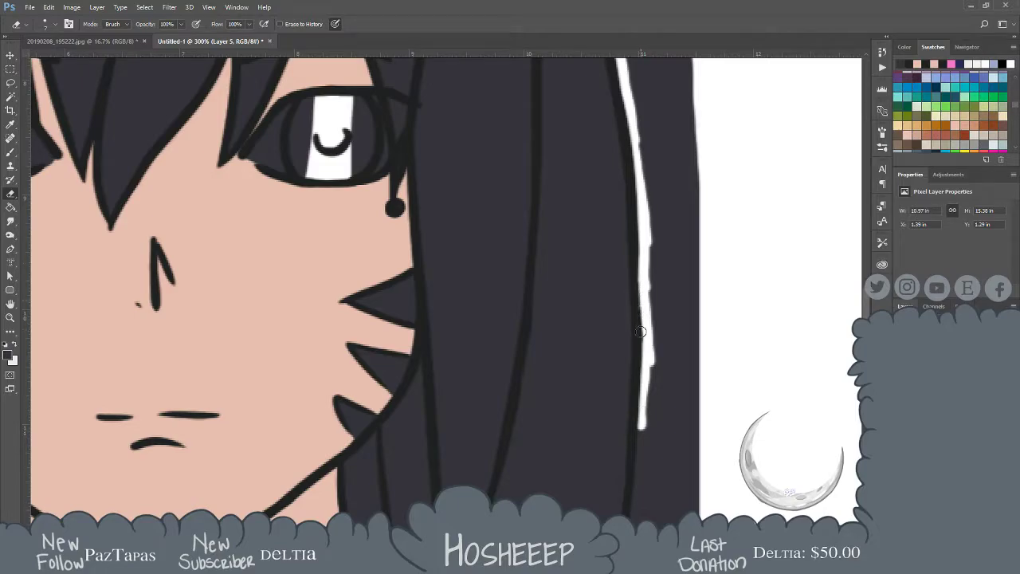
pyautogui.moveTo(642, 412)
pyautogui.mouseDown()
pyautogui.moveTo(640, 290)
pyautogui.moveTo(625, 461)
pyautogui.mouseUp()
pyautogui.moveTo(626, 460)
pyautogui.mouseDown()
pyautogui.moveTo(631, 342)
pyautogui.moveTo(626, 440)
pyautogui.moveTo(621, 390)
pyautogui.moveTo(643, 478)
pyautogui.mouseUp()
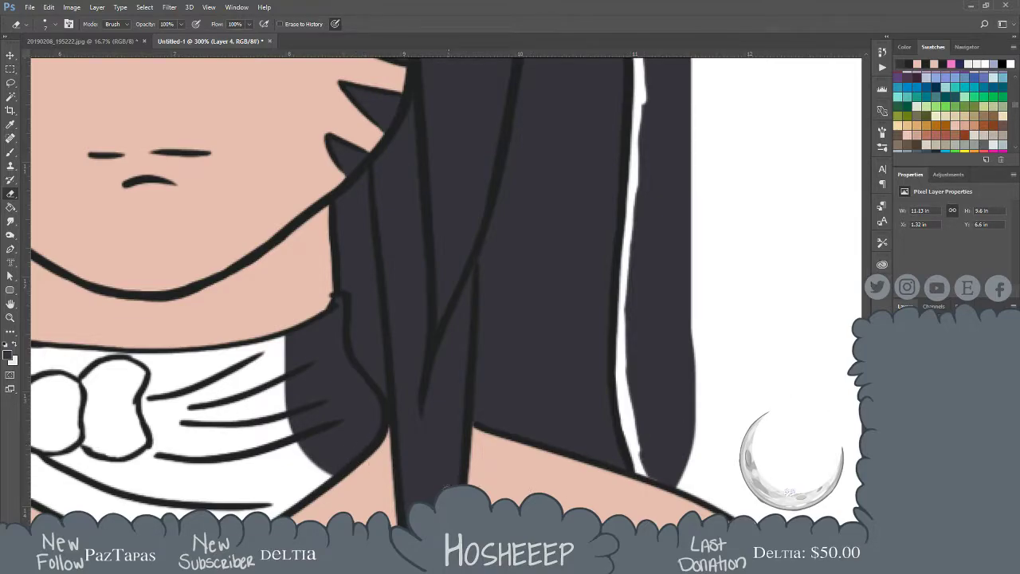
# Return to the hair layer and erase along both edges of the right front strand's lower tip
pyautogui.moveTo(445, 472); pyautogui.dragTo(443, 402)
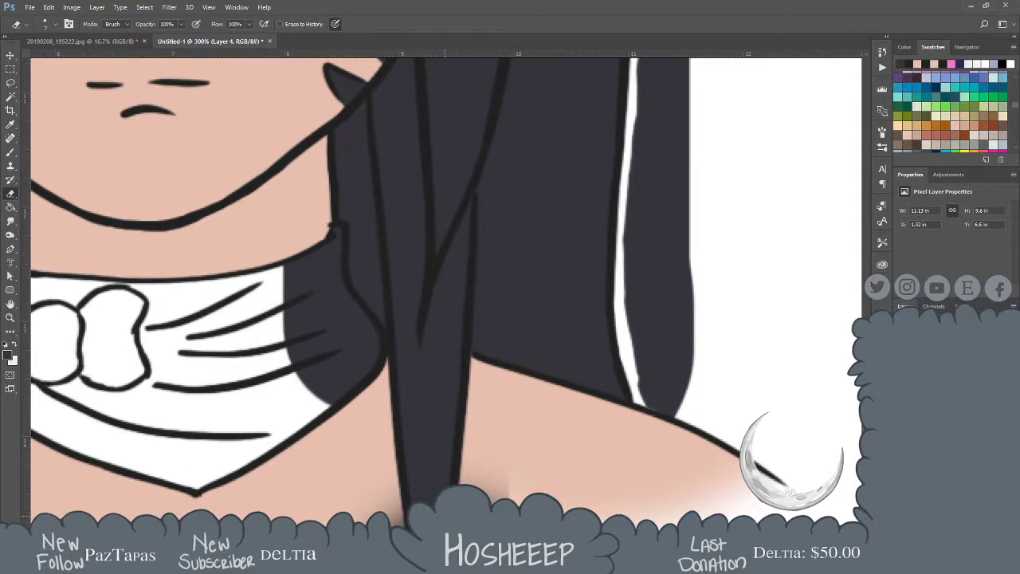
pyautogui.moveTo(456, 503); pyautogui.dragTo(443, 446)
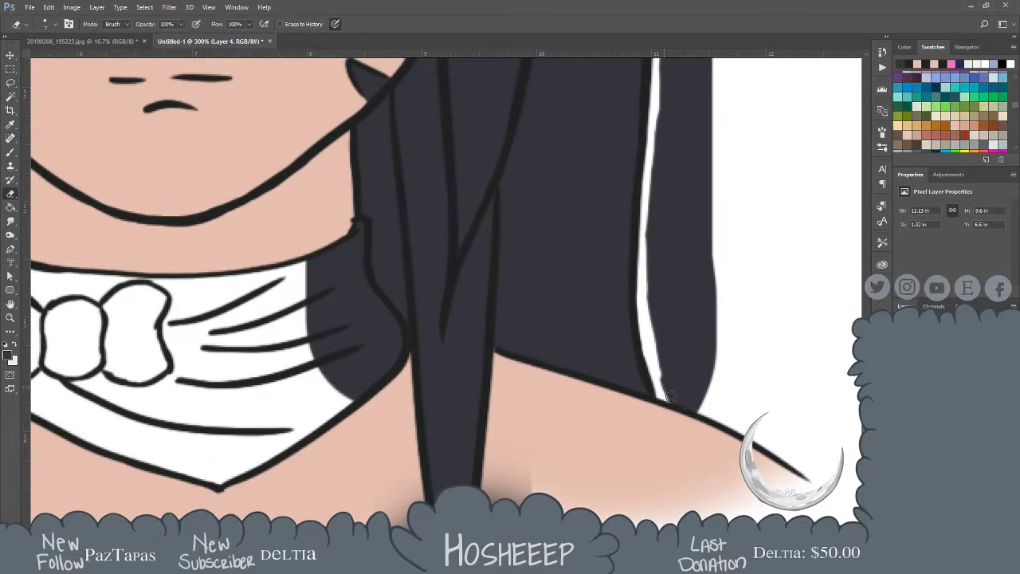
pyautogui.hotkey('alt', ']')
pyautogui.moveTo(475, 448)
pyautogui.mouseDown()
pyautogui.moveTo(578, 363)
pyautogui.moveTo(598, 321)
pyautogui.moveTo(596, 272)
pyautogui.mouseUp()
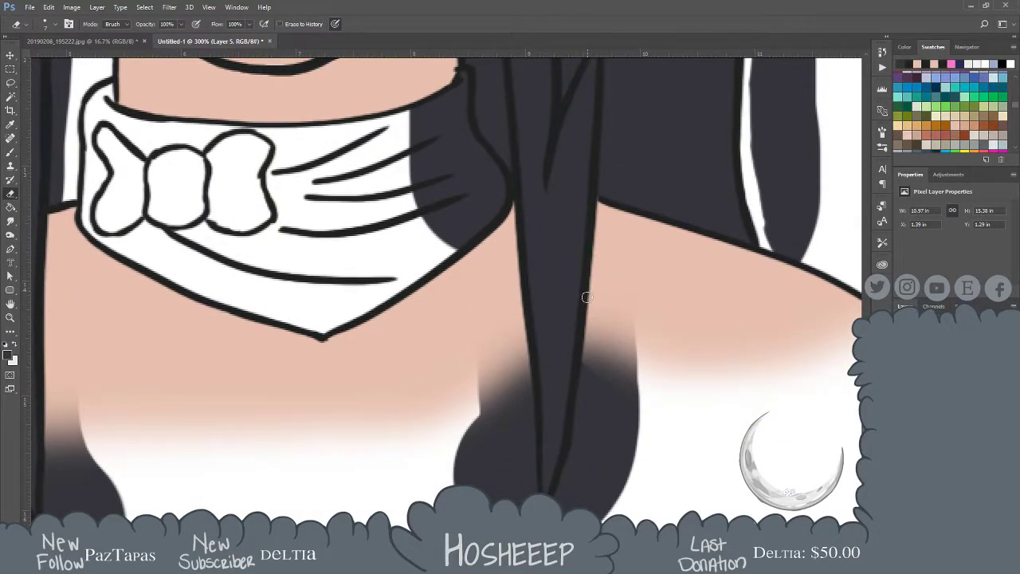
pyautogui.moveTo(583, 328); pyautogui.dragTo(555, 496)
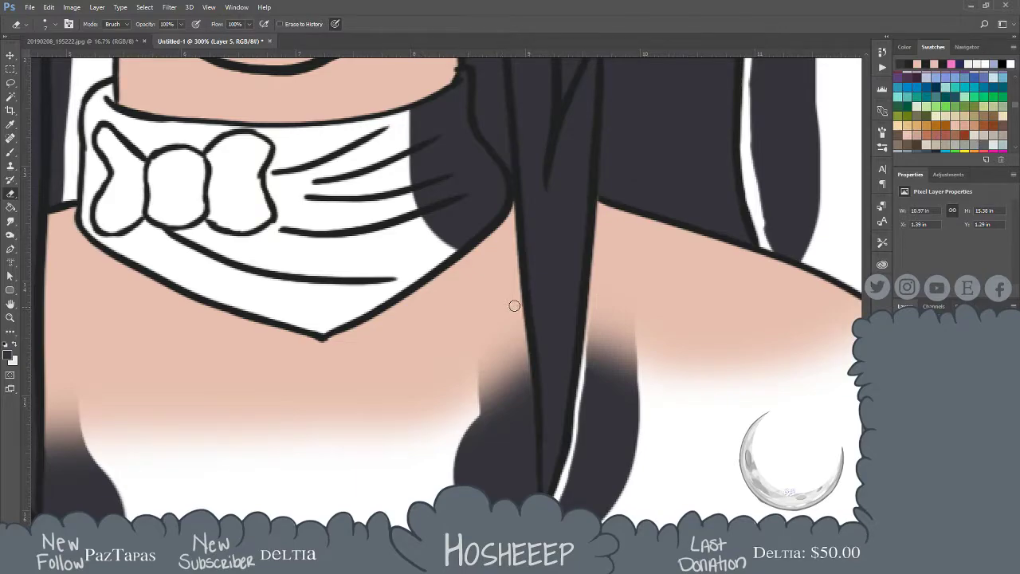
pyautogui.moveTo(519, 339); pyautogui.dragTo(533, 492)
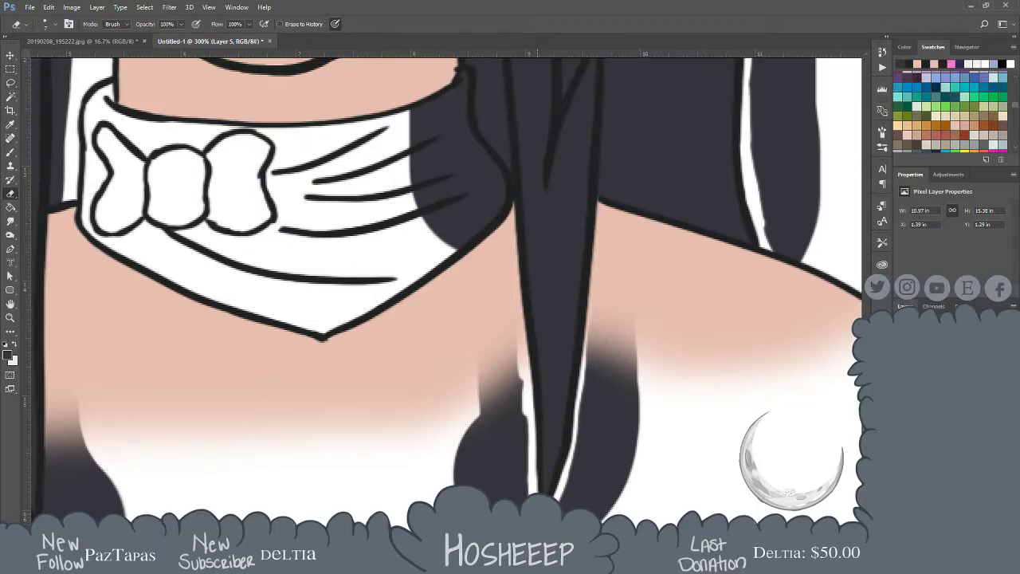
# Select the leftover dark patches beside the right front strand's tip with the Magic Wand, delete them and deselect
pyautogui.press('w')
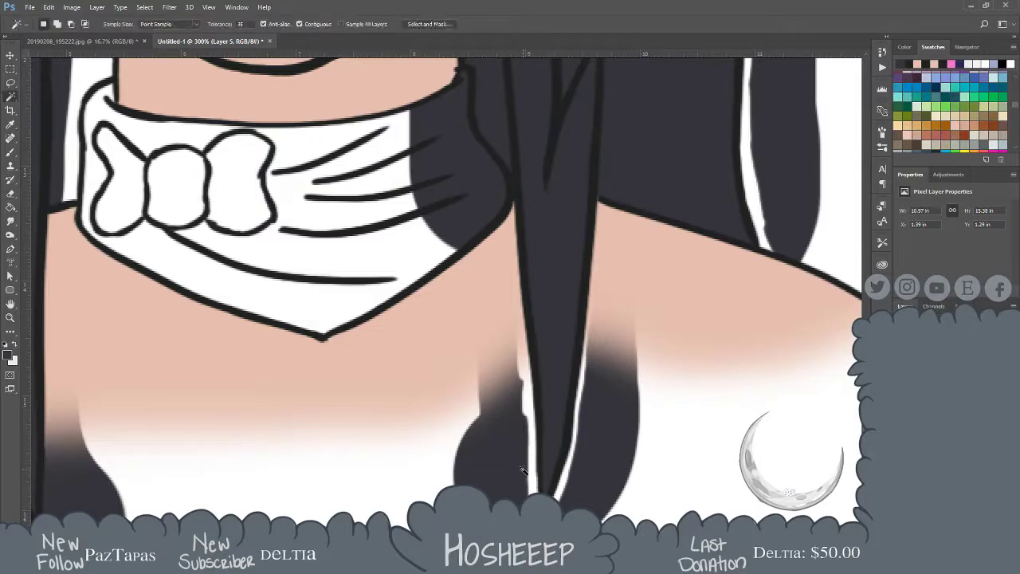
pyautogui.click(584, 456)
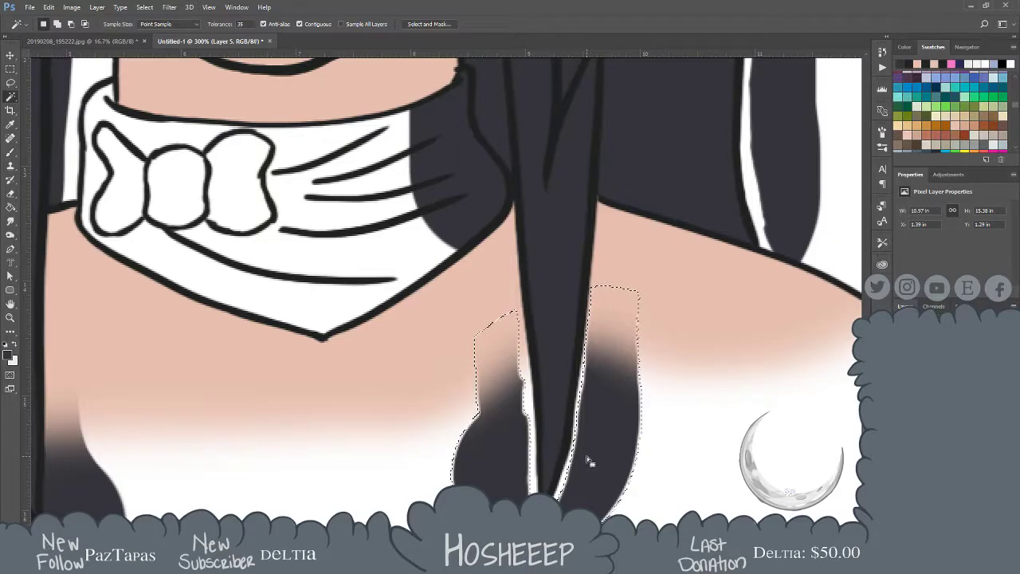
pyautogui.press('Delete')
pyautogui.hotkey('ctrl', 'd')
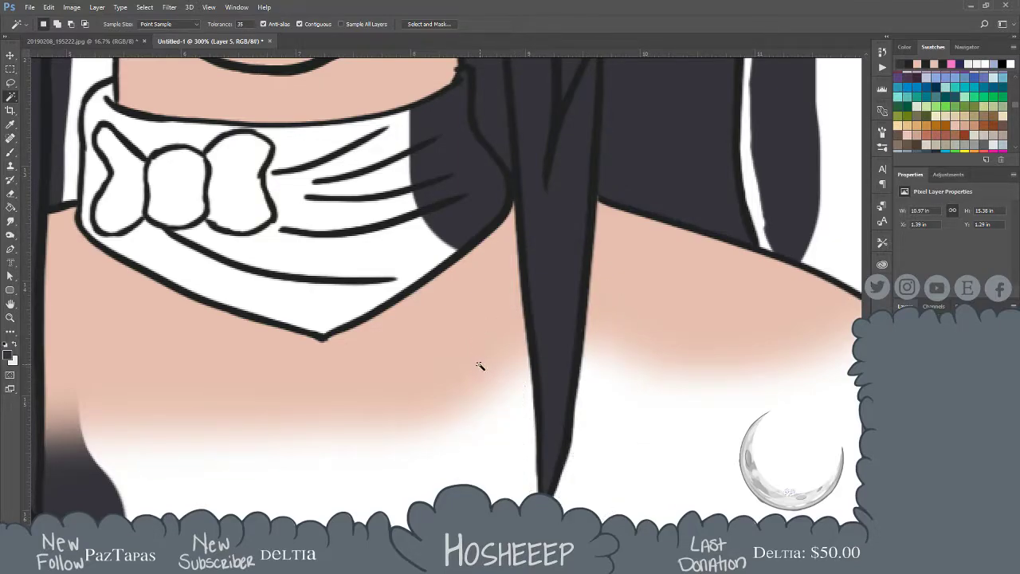
# Erase the dark hair color from the outer ends of the right cheek markings along the jawline
pyautogui.moveTo(477, 342); pyautogui.dragTo(495, 486)
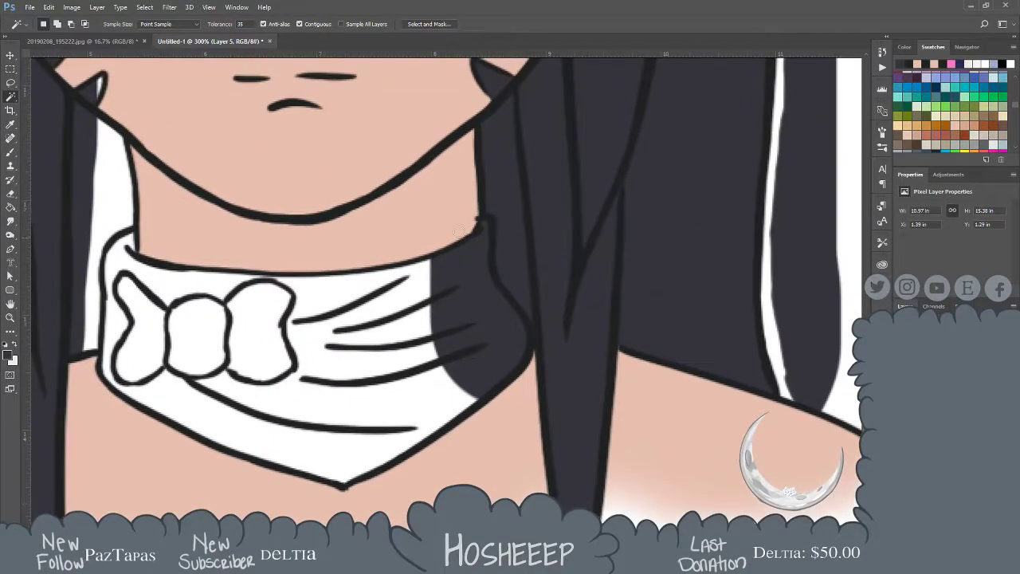
pyautogui.moveTo(484, 226)
pyautogui.mouseDown()
pyautogui.moveTo(491, 286)
pyautogui.moveTo(524, 358)
pyautogui.mouseUp()
pyautogui.moveTo(469, 261); pyautogui.dragTo(485, 370)
pyautogui.moveTo(528, 183)
pyautogui.mouseDown()
pyautogui.moveTo(500, 208)
pyautogui.moveTo(549, 148)
pyautogui.moveTo(558, 119)
pyautogui.moveTo(530, 254)
pyautogui.mouseUp()
pyautogui.moveTo(545, 209); pyautogui.dragTo(545, 170)
pyautogui.scroll(5, 542, 195)
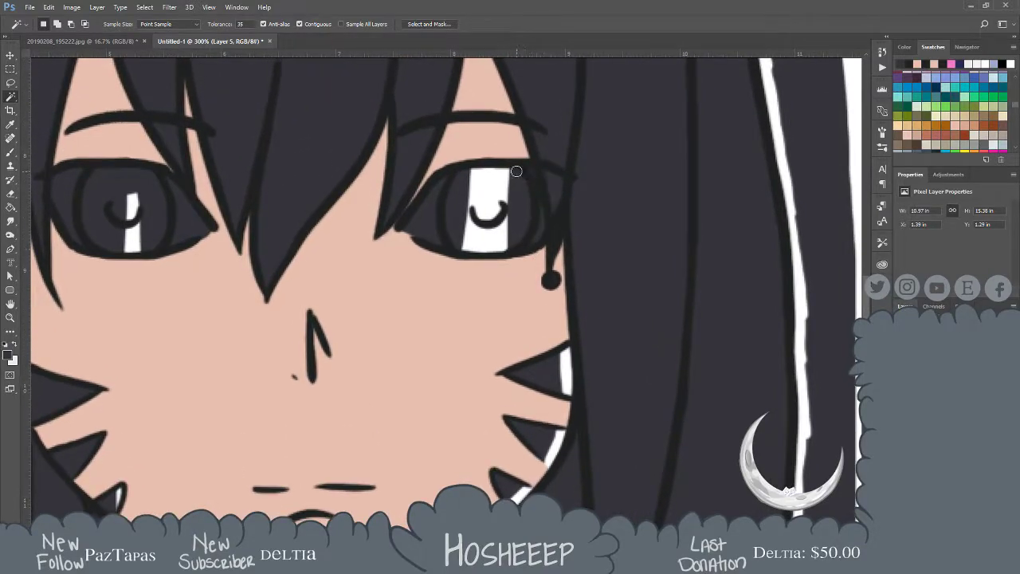
# Erase the dark hair color from inside both eyes, including the irises and the corners
pyautogui.moveTo(524, 165)
pyautogui.mouseDown()
pyautogui.moveTo(542, 225)
pyautogui.moveTo(529, 250)
pyautogui.mouseUp()
pyautogui.moveTo(536, 209)
pyautogui.mouseDown()
pyautogui.moveTo(521, 172)
pyautogui.moveTo(486, 168)
pyautogui.moveTo(446, 181)
pyautogui.moveTo(400, 236)
pyautogui.moveTo(452, 191)
pyautogui.moveTo(430, 231)
pyautogui.moveTo(444, 239)
pyautogui.moveTo(462, 219)
pyautogui.moveTo(482, 247)
pyautogui.moveTo(509, 208)
pyautogui.moveTo(530, 230)
pyautogui.mouseUp()
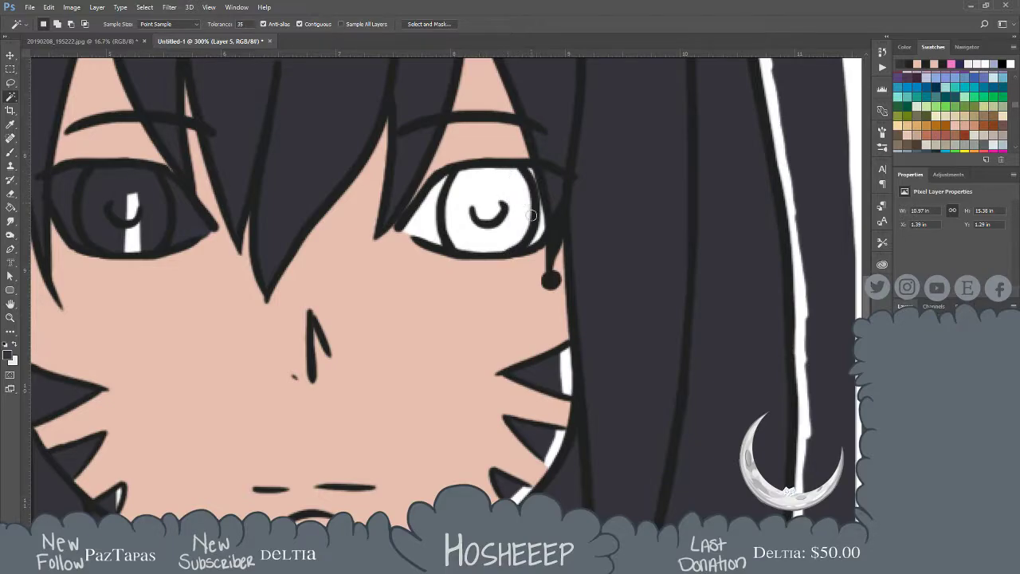
pyautogui.moveTo(492, 161); pyautogui.dragTo(594, 170)
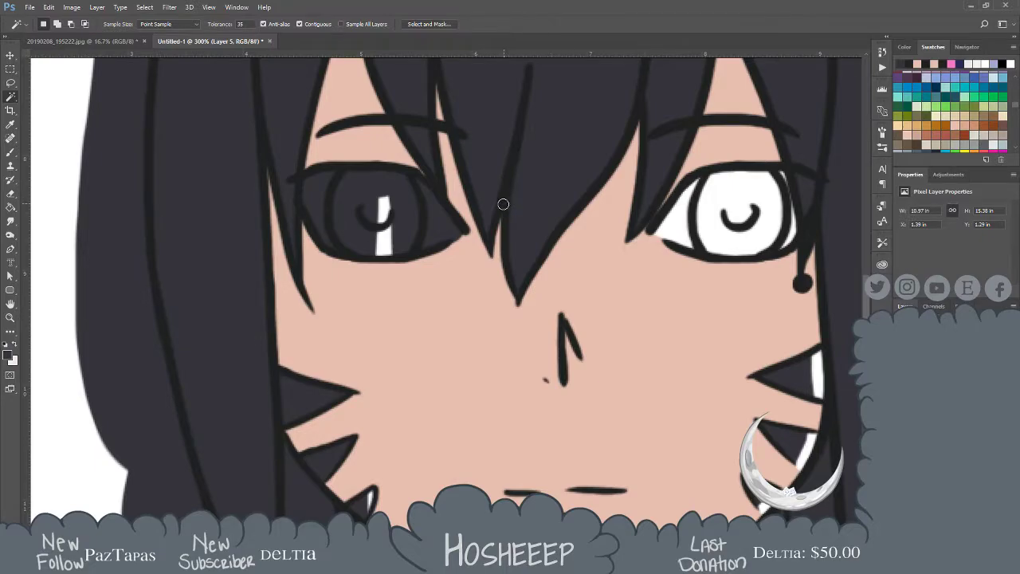
pyautogui.moveTo(414, 179)
pyautogui.mouseDown()
pyautogui.moveTo(462, 232)
pyautogui.moveTo(426, 195)
pyautogui.moveTo(366, 175)
pyautogui.moveTo(317, 178)
pyautogui.moveTo(389, 173)
pyautogui.moveTo(315, 176)
pyautogui.moveTo(308, 222)
pyautogui.moveTo(333, 239)
pyautogui.moveTo(343, 204)
pyautogui.moveTo(362, 247)
pyautogui.moveTo(373, 187)
pyautogui.moveTo(392, 251)
pyautogui.moveTo(402, 215)
pyautogui.moveTo(424, 241)
pyautogui.moveTo(442, 226)
pyautogui.mouseUp()
pyautogui.moveTo(416, 307); pyautogui.dragTo(464, 221)
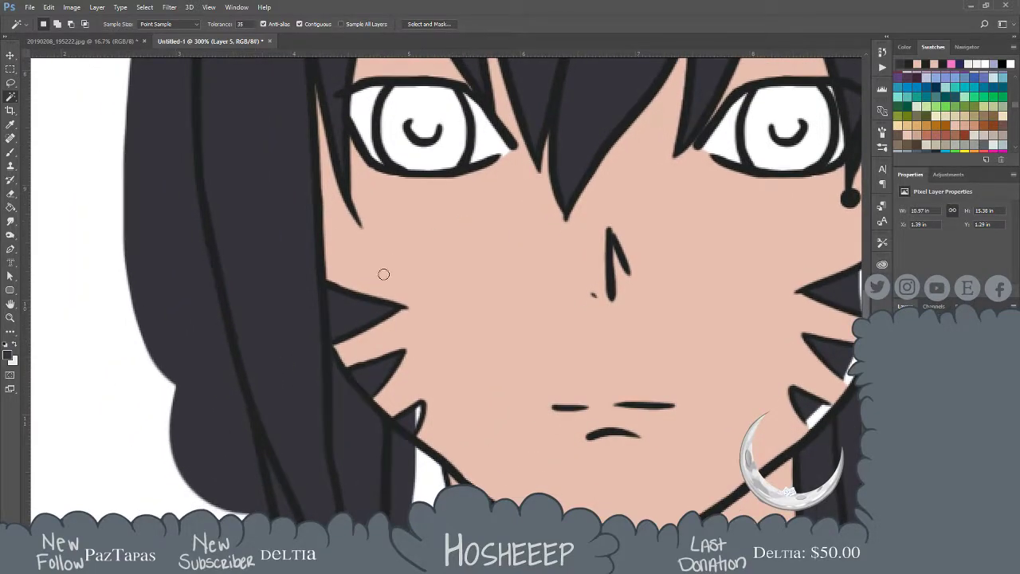
# Erase the dark hair color from inside the three left cheek markings
pyautogui.moveTo(331, 293)
pyautogui.mouseDown()
pyautogui.moveTo(341, 349)
pyautogui.moveTo(330, 332)
pyautogui.moveTo(354, 371)
pyautogui.moveTo(423, 439)
pyautogui.moveTo(387, 412)
pyautogui.moveTo(384, 396)
pyautogui.moveTo(415, 412)
pyautogui.mouseUp()
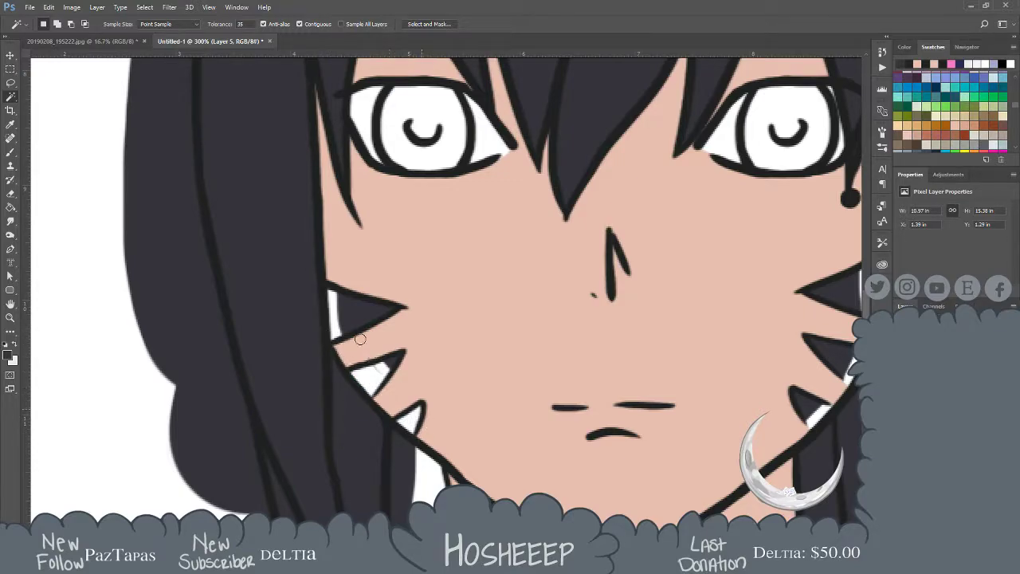
pyautogui.moveTo(370, 309)
pyautogui.mouseDown()
pyautogui.moveTo(376, 373)
pyautogui.moveTo(356, 350)
pyautogui.mouseUp()
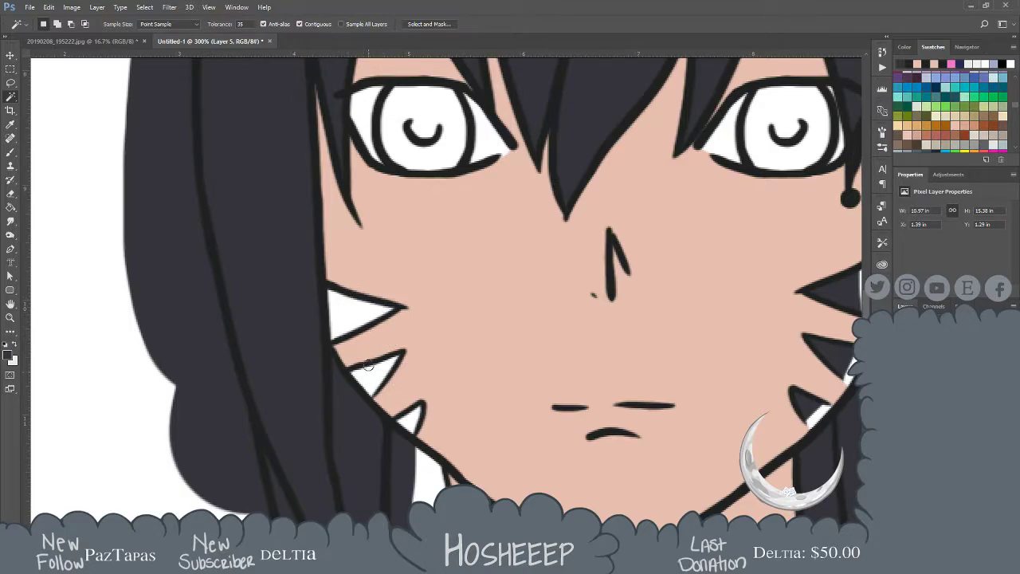
# Erase the dark hair color along the left shoulder line, outward from the left front strand
pyautogui.scroll(-4, 368, 365)
pyautogui.moveTo(395, 265); pyautogui.dragTo(398, 339)
pyautogui.moveTo(399, 294)
pyautogui.mouseDown()
pyautogui.moveTo(402, 261)
pyautogui.moveTo(433, 189)
pyautogui.moveTo(428, 211)
pyautogui.moveTo(429, 165)
pyautogui.moveTo(430, 420)
pyautogui.moveTo(440, 392)
pyautogui.moveTo(441, 295)
pyautogui.moveTo(431, 297)
pyautogui.moveTo(429, 247)
pyautogui.moveTo(437, 173)
pyautogui.moveTo(449, 207)
pyautogui.mouseUp()
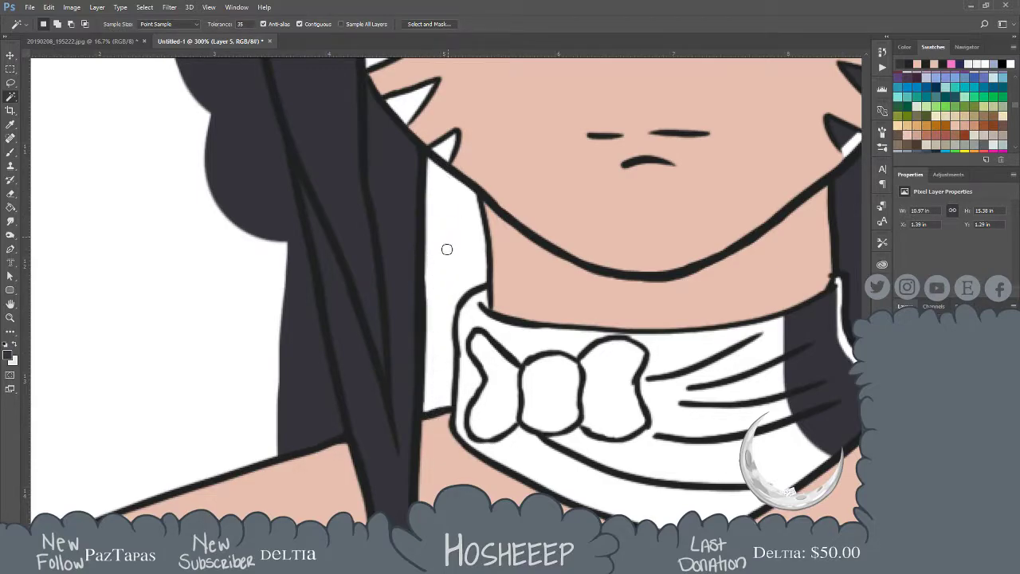
pyautogui.moveTo(341, 447)
pyautogui.mouseDown()
pyautogui.moveTo(323, 427)
pyautogui.moveTo(321, 450)
pyautogui.moveTo(305, 439)
pyautogui.moveTo(306, 455)
pyautogui.moveTo(296, 440)
pyautogui.moveTo(282, 460)
pyautogui.mouseUp()
# Erase around the left front strand's tip, then select the leftover dark patches with the Magic Wand, delete them and deselect
pyautogui.moveTo(348, 452); pyautogui.dragTo(337, 266)
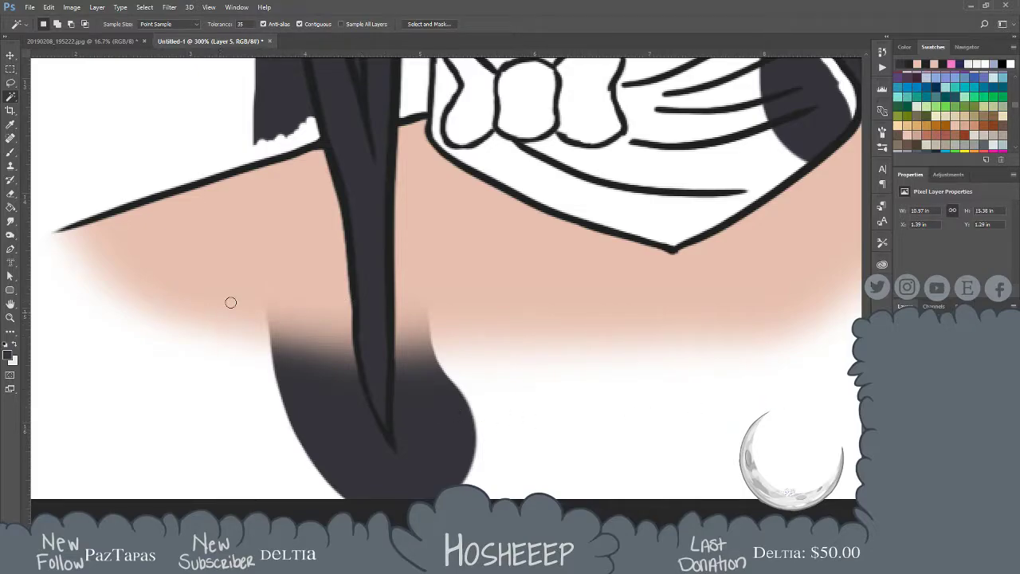
pyautogui.moveTo(344, 279)
pyautogui.mouseDown()
pyautogui.moveTo(347, 350)
pyautogui.moveTo(400, 460)
pyautogui.mouseUp()
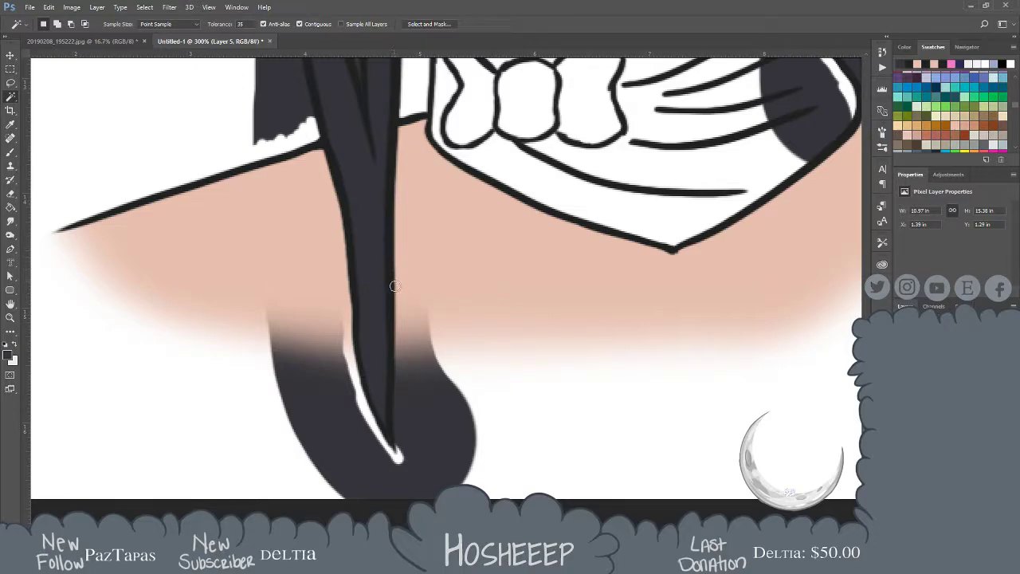
pyautogui.moveTo(398, 320); pyautogui.dragTo(401, 449)
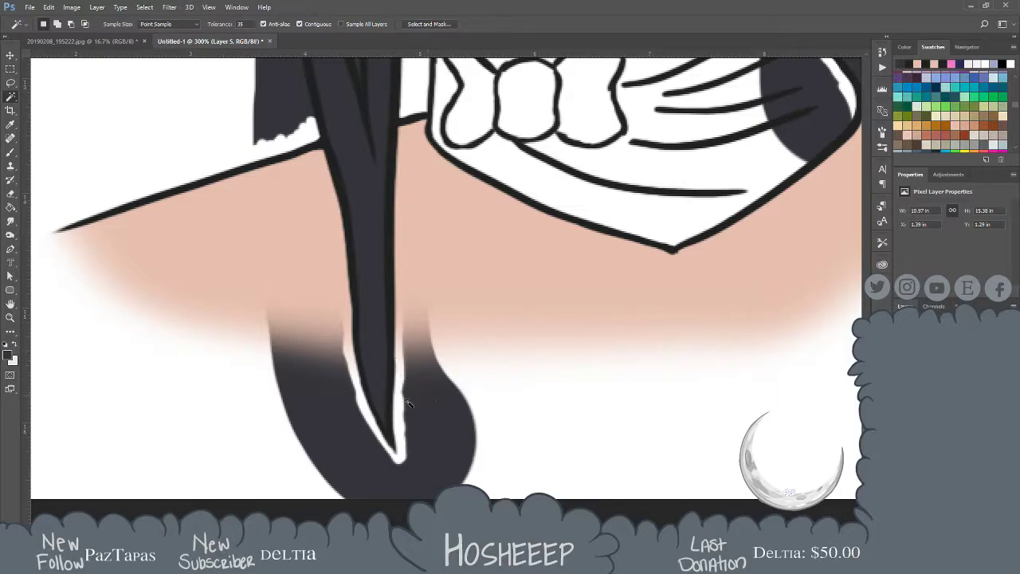
pyautogui.click(445, 446)
pyautogui.press('Delete')
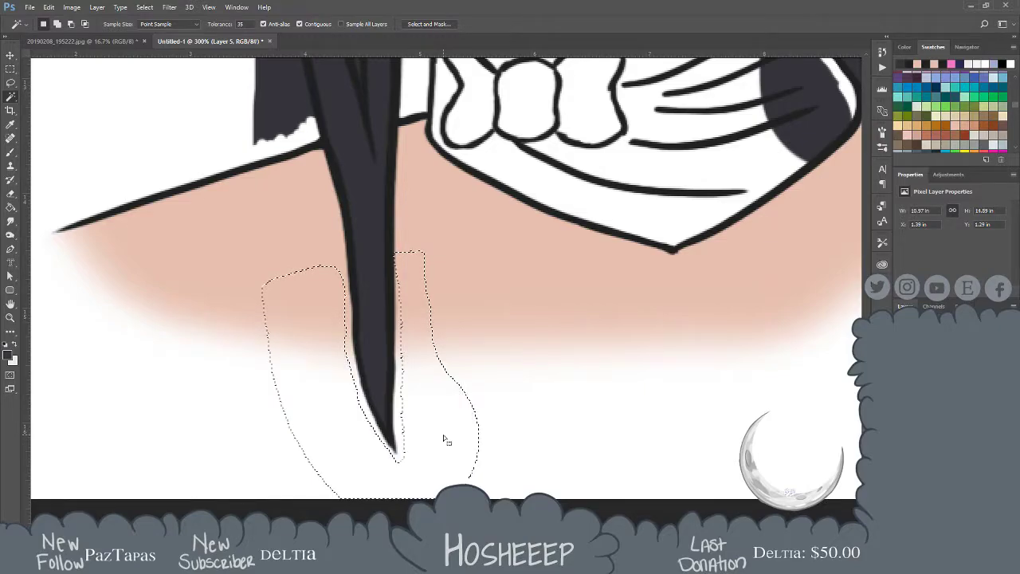
pyautogui.hotkey('ctrl', 'd')
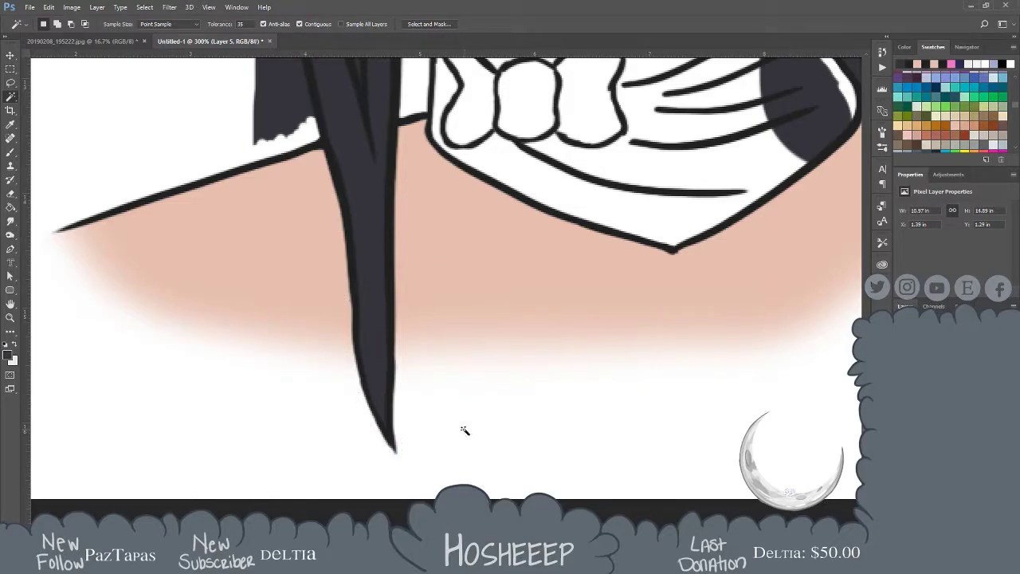
# Erase a narrow band of dark hair color just outside the left hair outline, from the shoulder up to the ear
pyautogui.moveTo(318, 279); pyautogui.dragTo(396, 423)
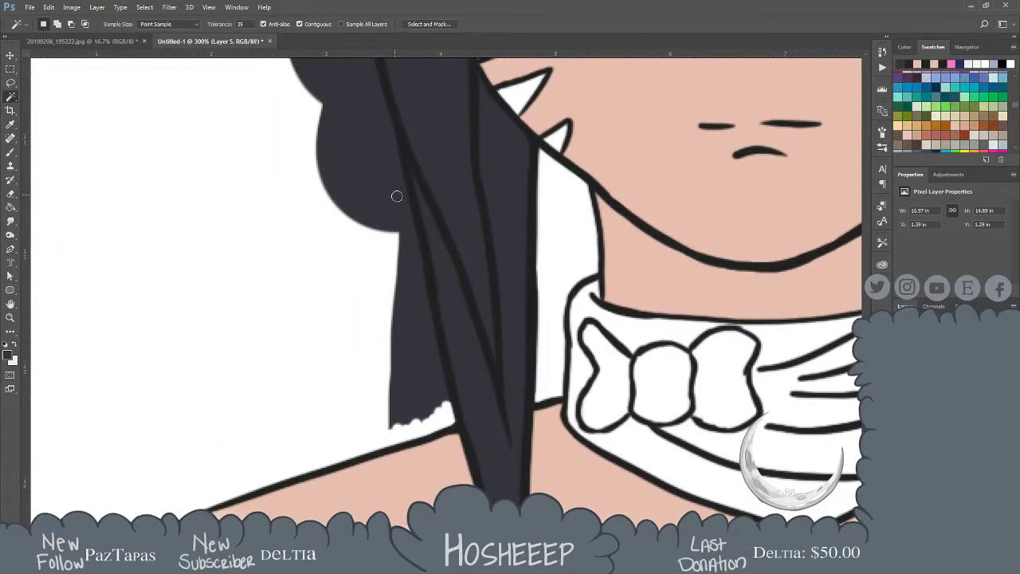
pyautogui.moveTo(404, 206); pyautogui.dragTo(443, 411)
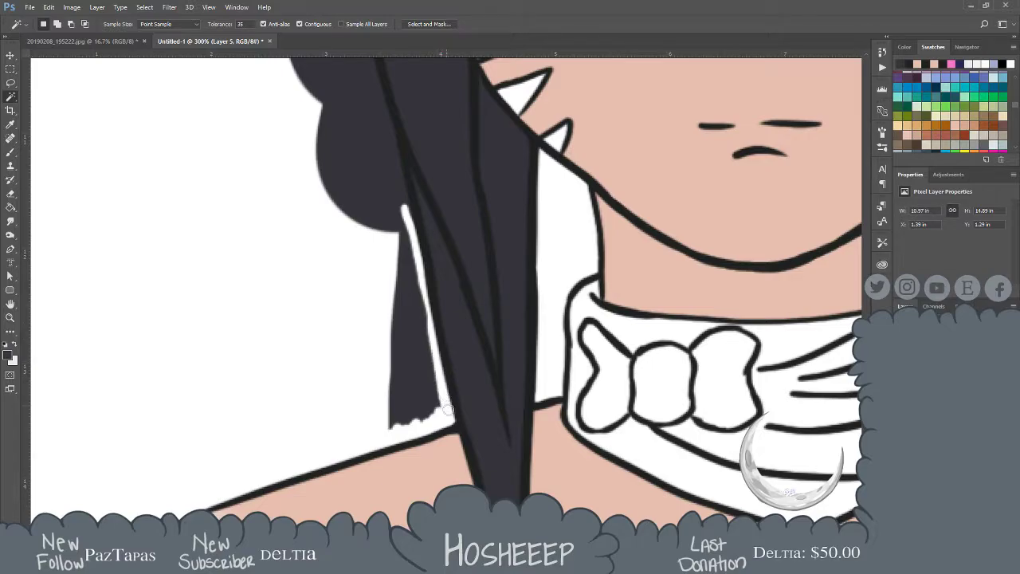
pyautogui.moveTo(434, 377)
pyautogui.mouseDown()
pyautogui.moveTo(401, 200)
pyautogui.moveTo(439, 341)
pyautogui.mouseUp()
pyautogui.moveTo(398, 159); pyautogui.dragTo(444, 364)
pyautogui.moveTo(401, 232); pyautogui.dragTo(427, 349)
pyautogui.moveTo(403, 203)
pyautogui.mouseDown()
pyautogui.moveTo(419, 314)
pyautogui.moveTo(430, 326)
pyautogui.mouseUp()
pyautogui.moveTo(430, 237)
pyautogui.mouseDown()
pyautogui.moveTo(428, 311)
pyautogui.moveTo(430, 236)
pyautogui.moveTo(452, 418)
pyautogui.moveTo(431, 281)
pyautogui.moveTo(425, 399)
pyautogui.moveTo(419, 293)
pyautogui.moveTo(416, 357)
pyautogui.moveTo(425, 210)
pyautogui.moveTo(428, 300)
pyautogui.mouseUp()
pyautogui.moveTo(454, 144)
pyautogui.mouseDown()
pyautogui.moveTo(420, 303)
pyautogui.moveTo(436, 242)
pyautogui.mouseUp()
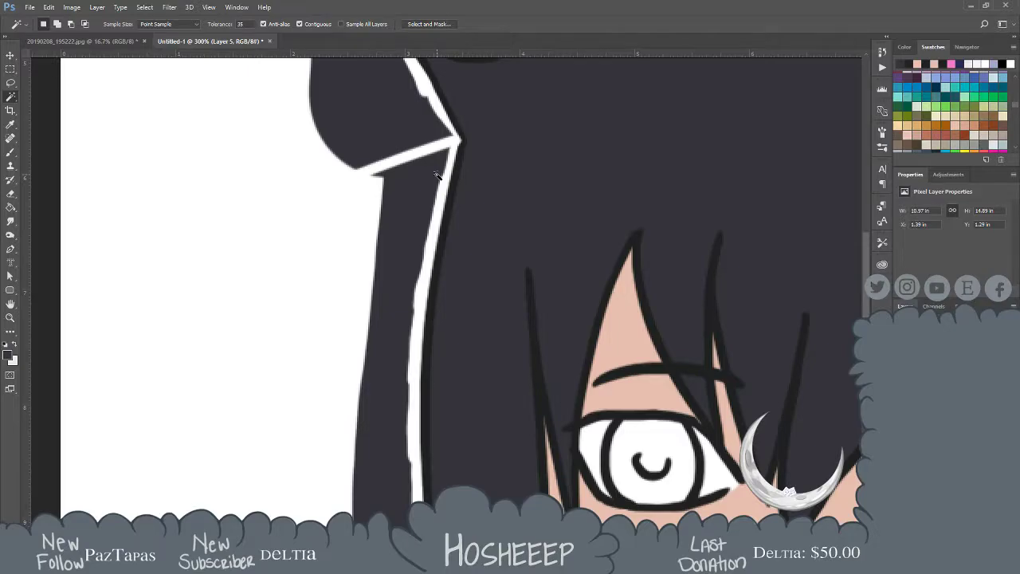
pyautogui.hotkey('ctrl', '0')
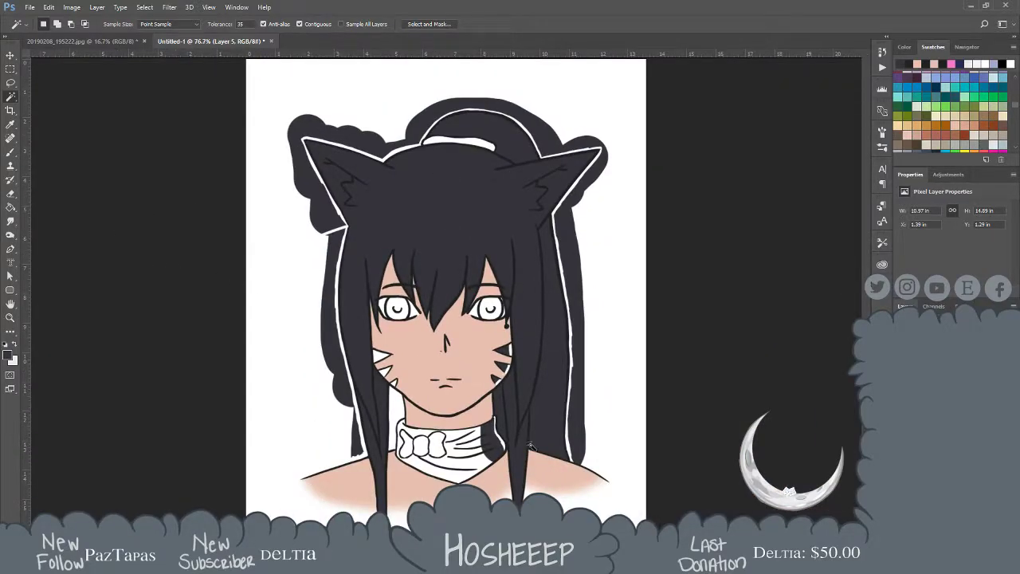
pyautogui.press('z')
pyautogui.click(527, 411)
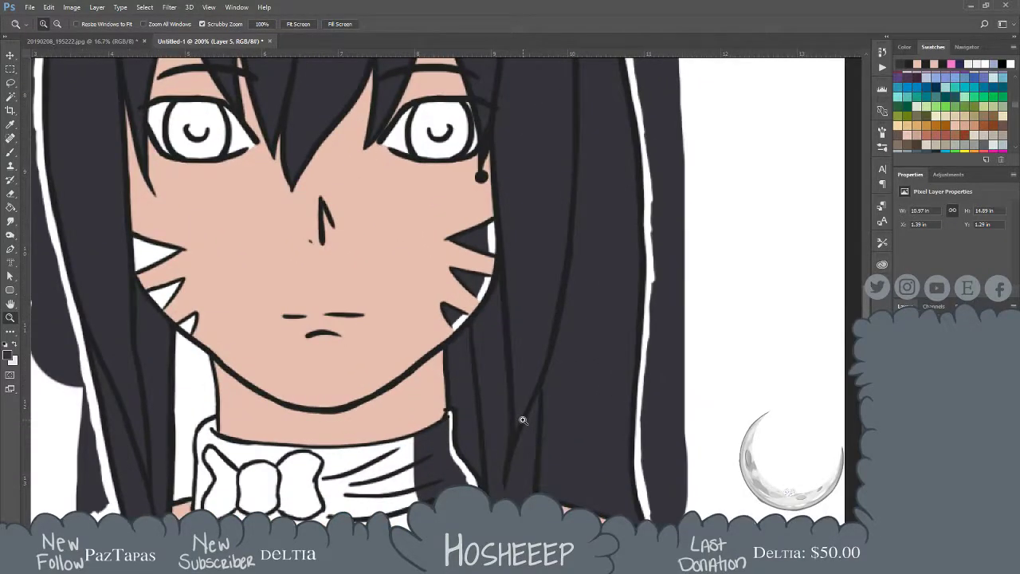
pyautogui.hotkey('ctrl', '0')
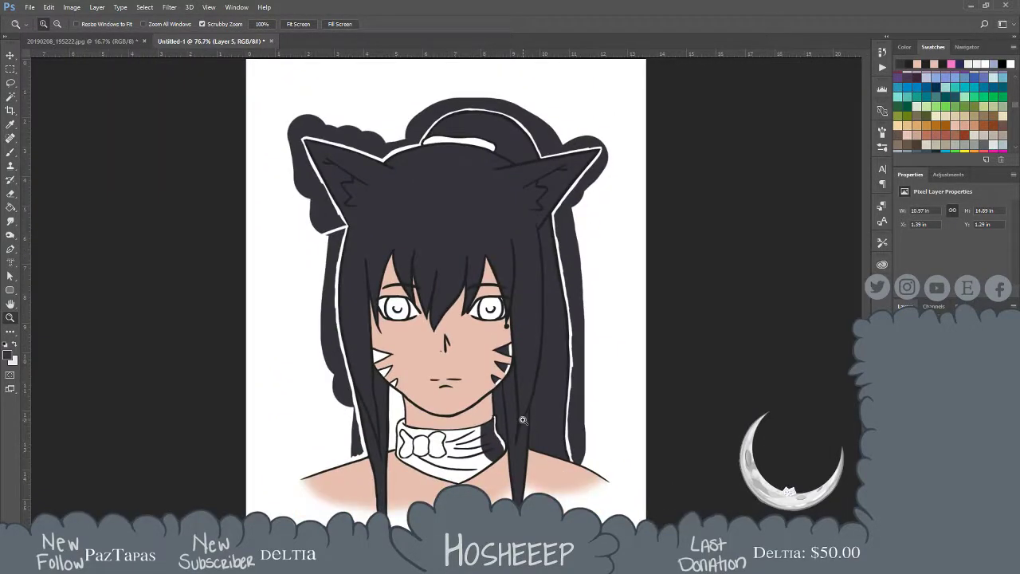
pyautogui.press('w')
pyautogui.click(577, 421)
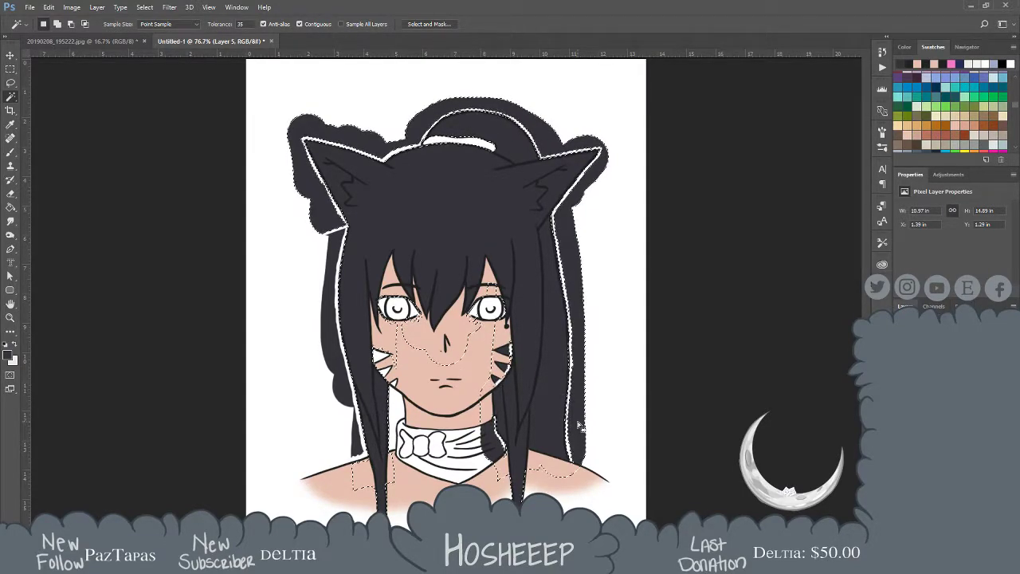
pyautogui.press('z')
pyautogui.moveTo(597, 449); pyautogui.dragTo(609, 455)
pyautogui.press('m')
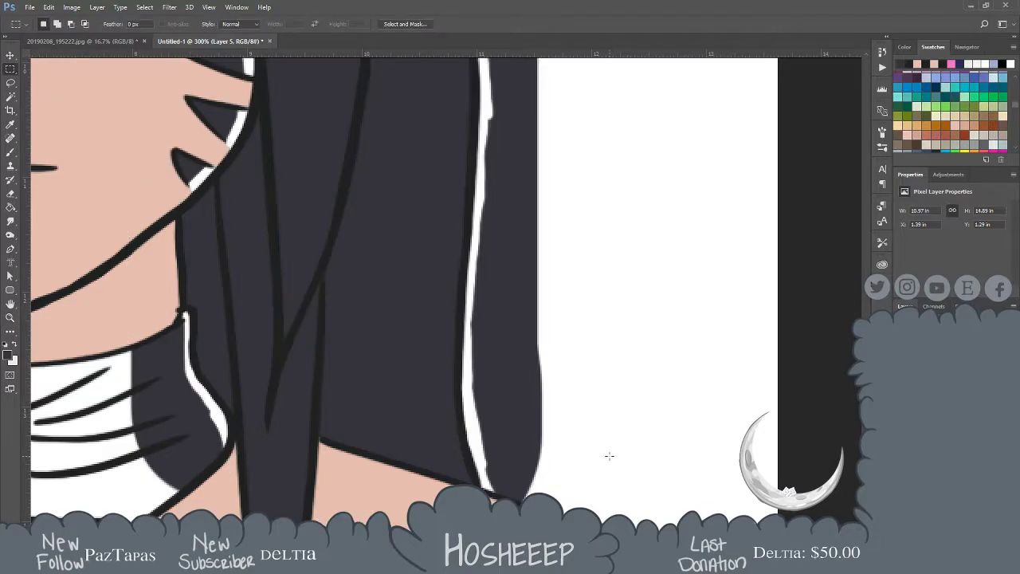
pyautogui.press('e')
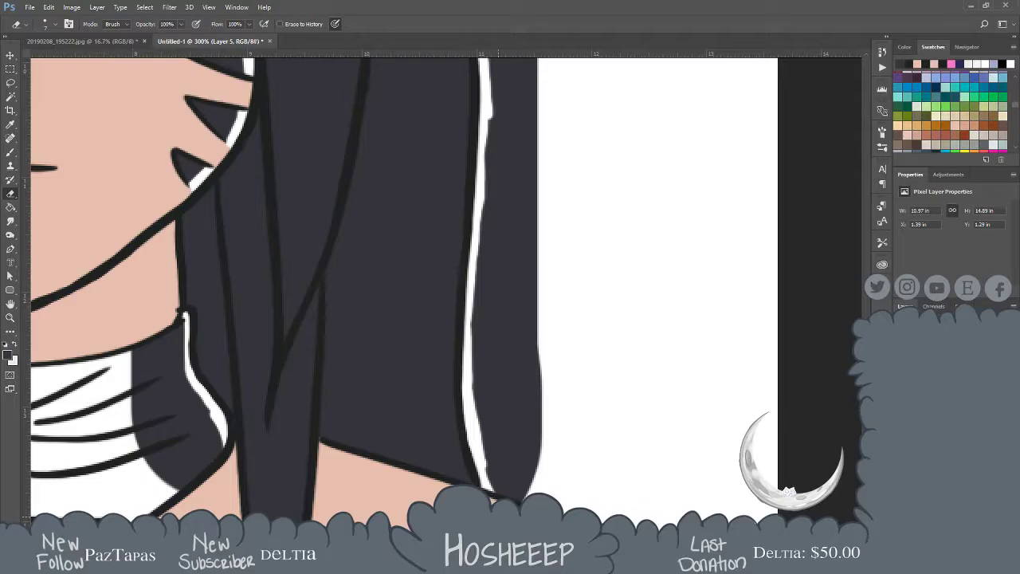
# Select the excess dark color outside the right hair outline, ponytail and ears with the Magic Wand, delete it and deselect
pyautogui.press('w')
pyautogui.click(514, 472)
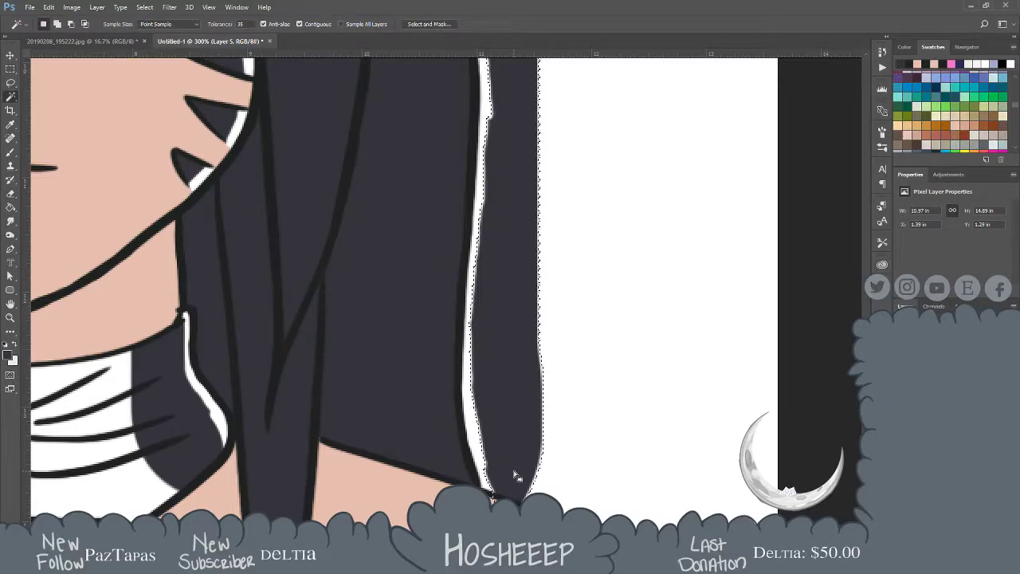
pyautogui.press('Delete')
pyautogui.moveTo(299, 346); pyautogui.dragTo(462, 403)
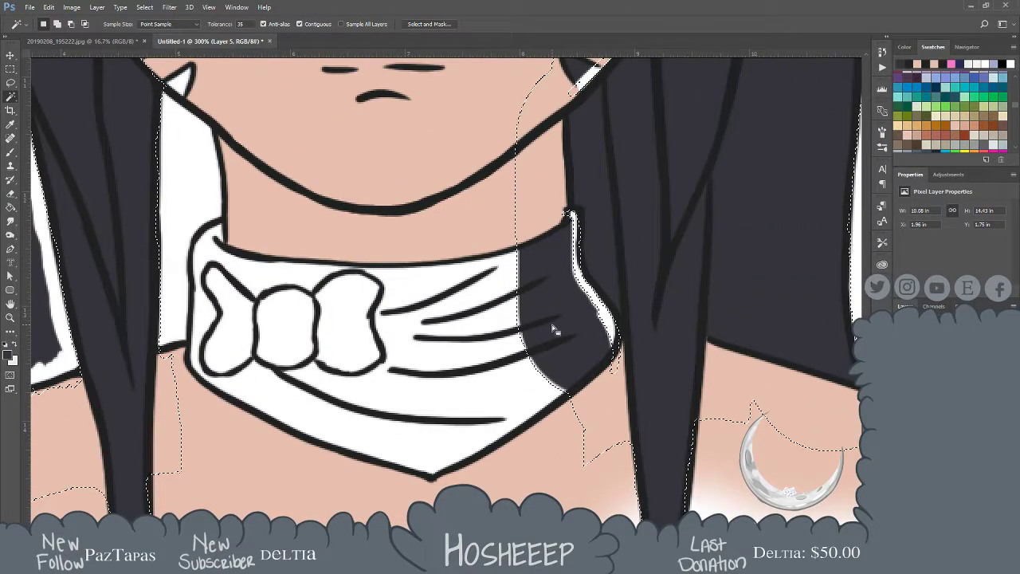
pyautogui.hotkey('ctrl', 'd')
# Select the dark hair color patch on the collar's right side with the Magic Wand, delete it and deselect
pyautogui.press('e')
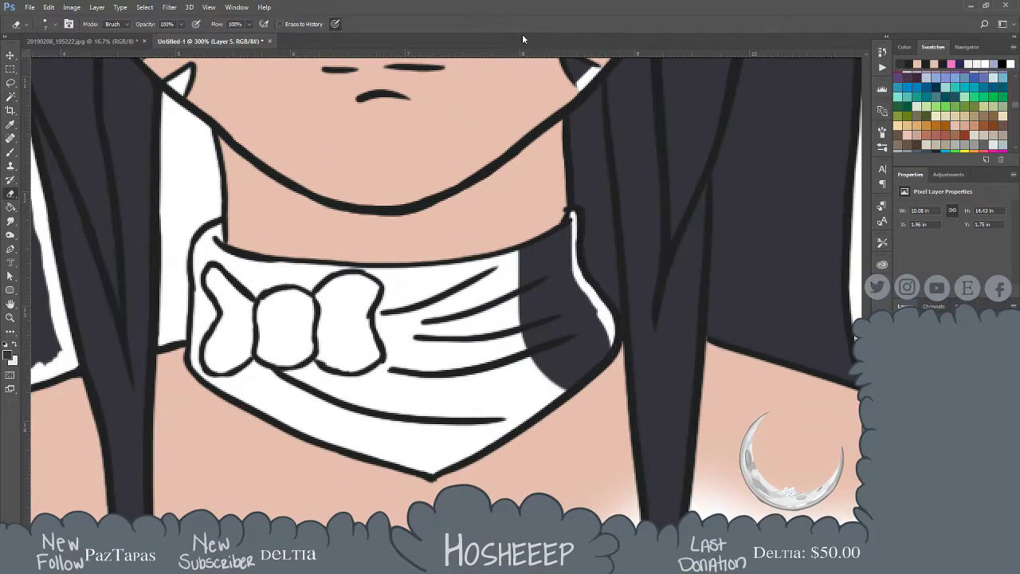
pyautogui.moveTo(562, 230); pyautogui.dragTo(516, 252)
pyautogui.hotkey('ctrl', 'z')
pyautogui.press('w')
pyautogui.click(581, 351)
pyautogui.press('Delete')
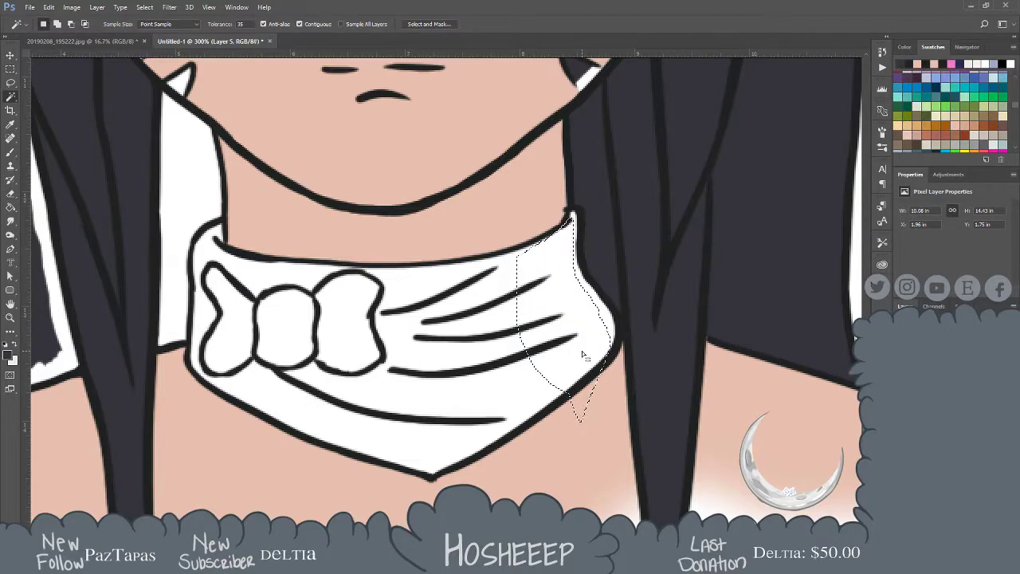
pyautogui.hotkey('ctrl', 'd')
# Isolate the dark hair color inside the three right cheek markings with the Eraser and select it with the Magic Wand for removal
pyautogui.scroll(5, 505, 433)
pyautogui.scroll(2, 505, 433)
pyautogui.click(545, 320)
pyautogui.hotkey('ctrl', 'd')
pyautogui.press('e')
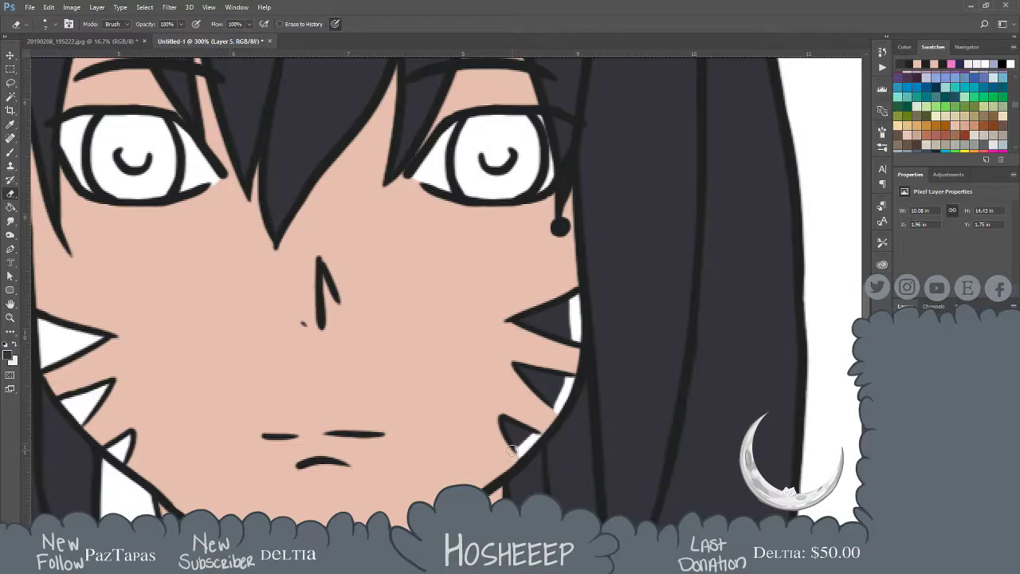
pyautogui.press('w')
pyautogui.click(534, 396)
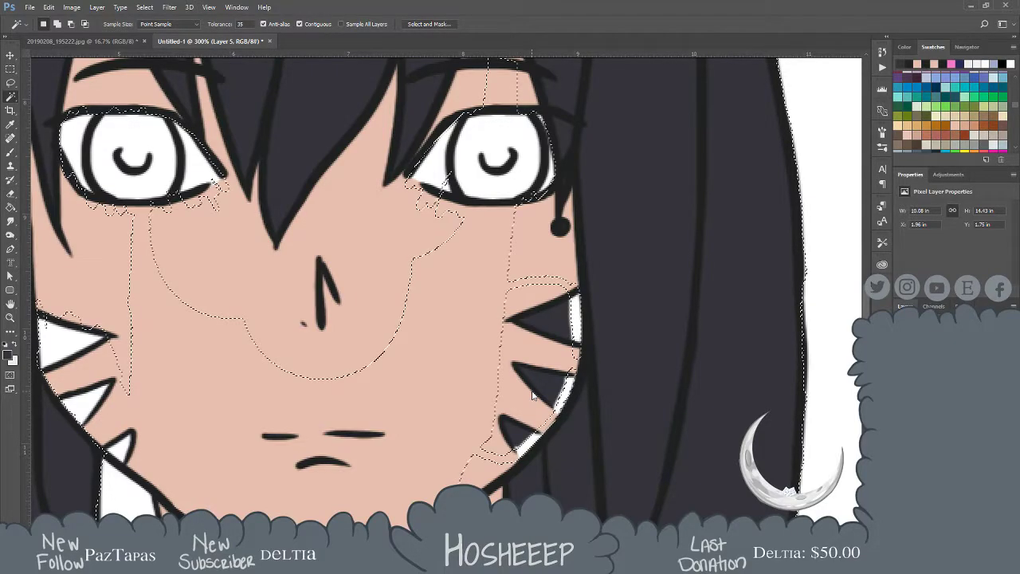
pyautogui.press('m')
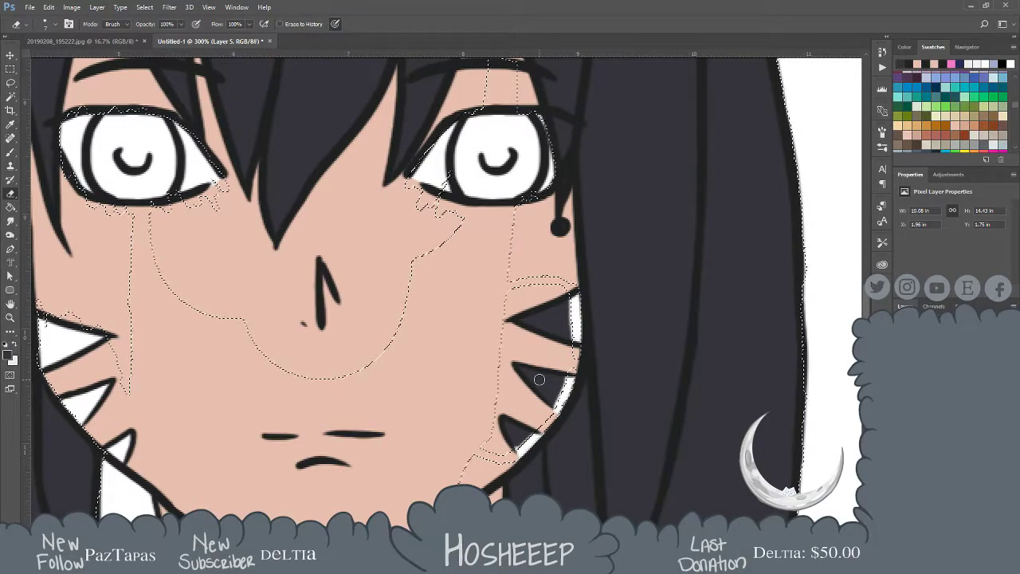
pyautogui.hotkey('ctrl', 'd')
pyautogui.press('e')
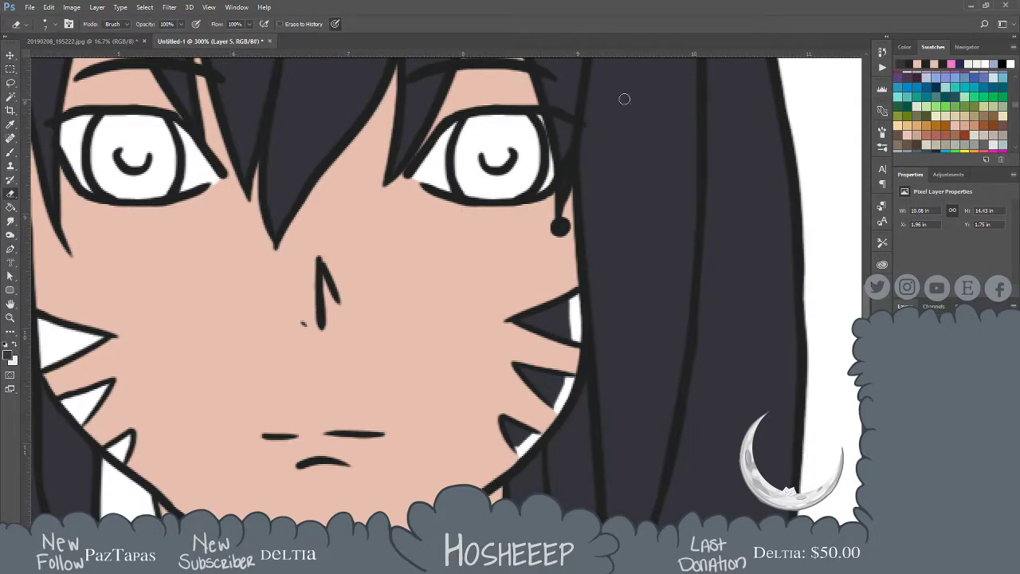
pyautogui.press('w')
pyautogui.click(564, 366)
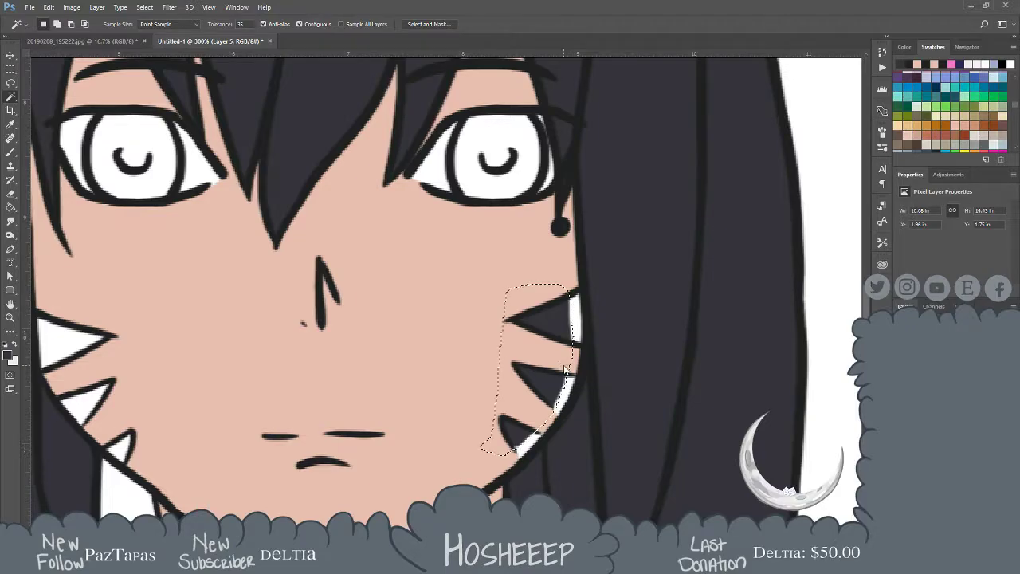
# Select the leftover dark color outside the left hair outline with the Magic Wand, delete it and deselect
pyautogui.moveTo(192, 410); pyautogui.dragTo(393, 255)
pyautogui.click(335, 347)
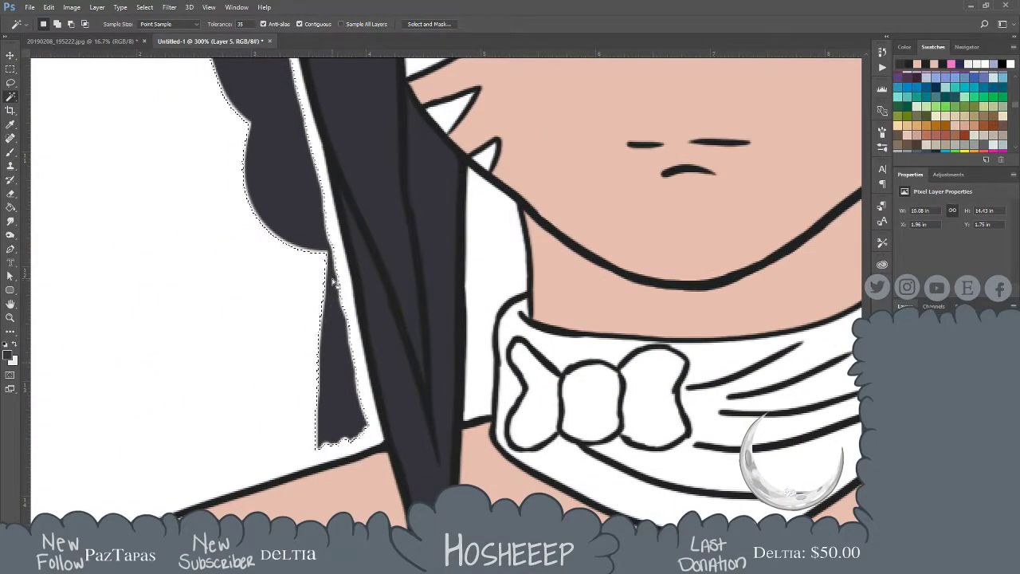
pyautogui.press('Delete')
pyautogui.hotkey('ctrl', 'd')
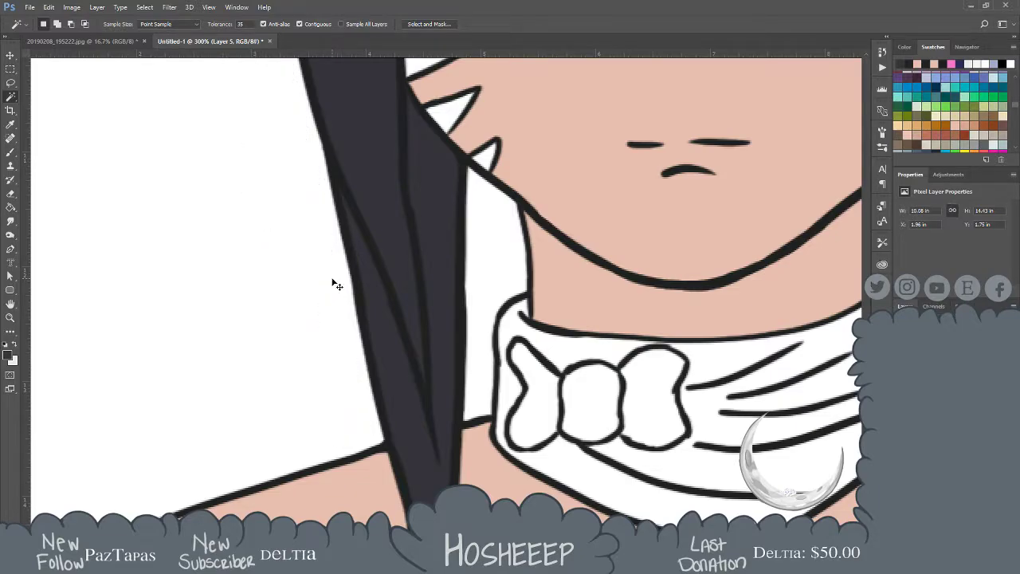
# Create a new layer and paint both irises bright blue with the Brush
pyautogui.hotkey('ctrl', '0')
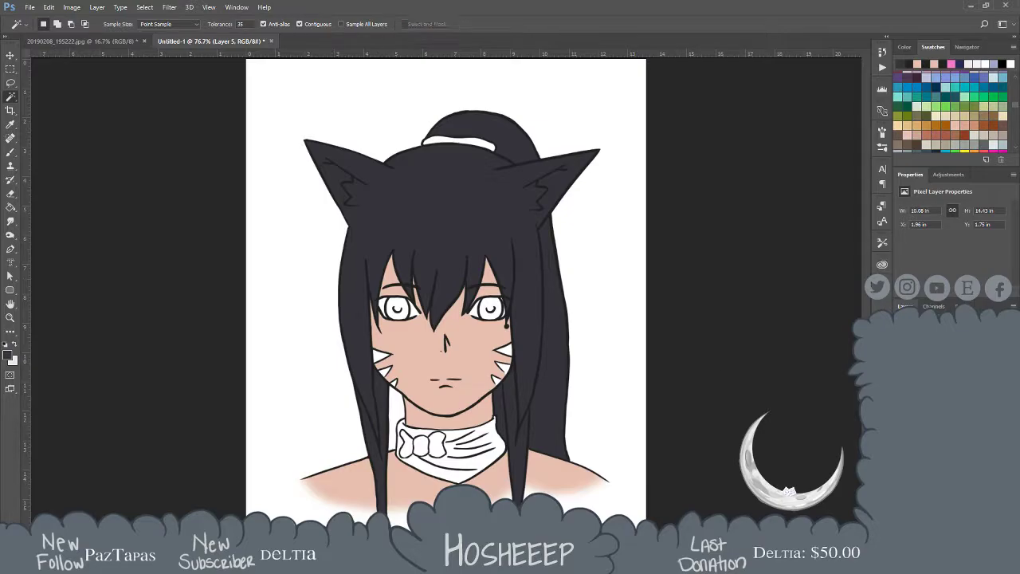
pyautogui.hotkey('ctrl', 'shift', 'alt', 'n')
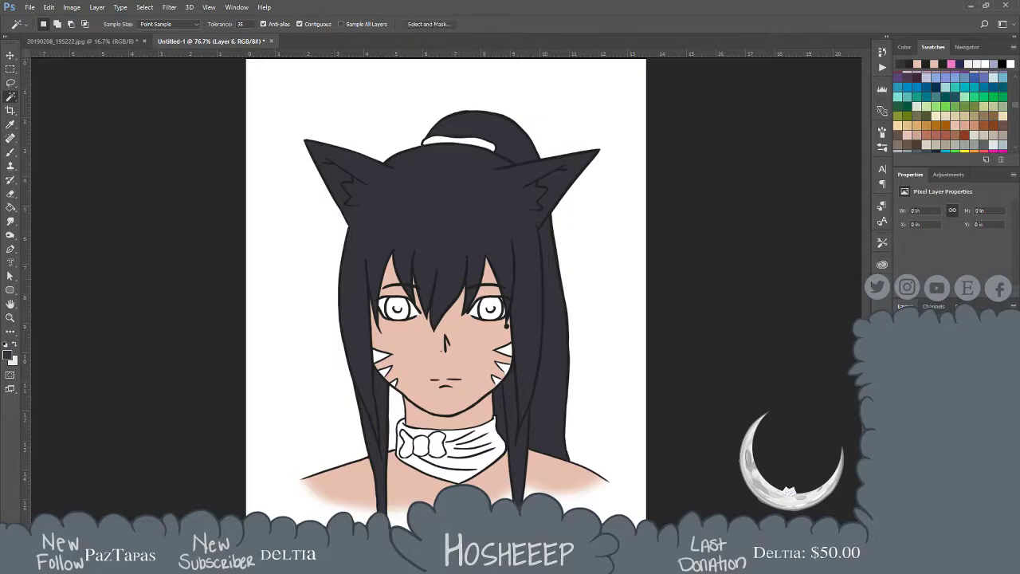
pyautogui.click(909, 86)
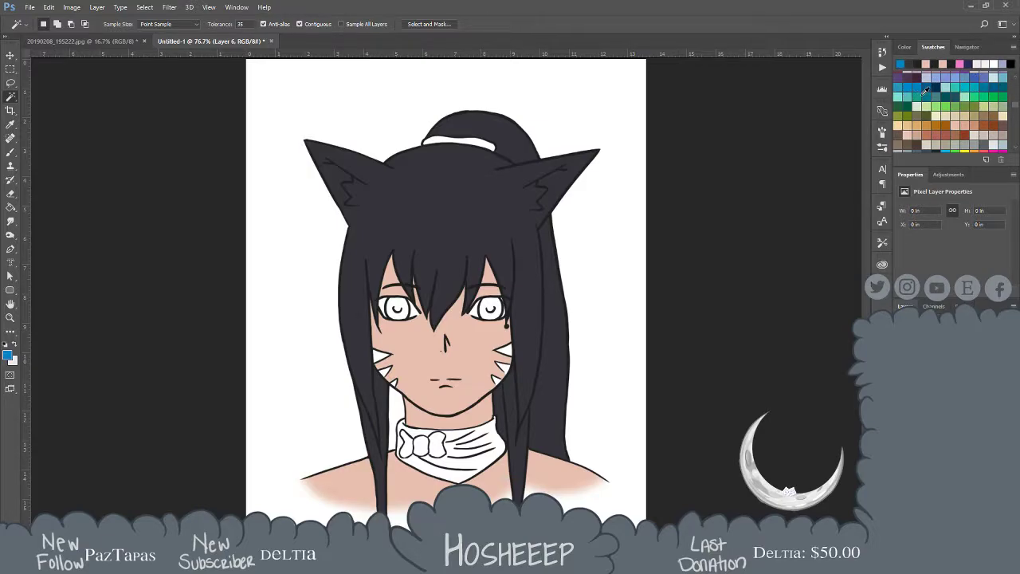
pyautogui.press('b')
pyautogui.moveTo(500, 305); pyautogui.dragTo(493, 317)
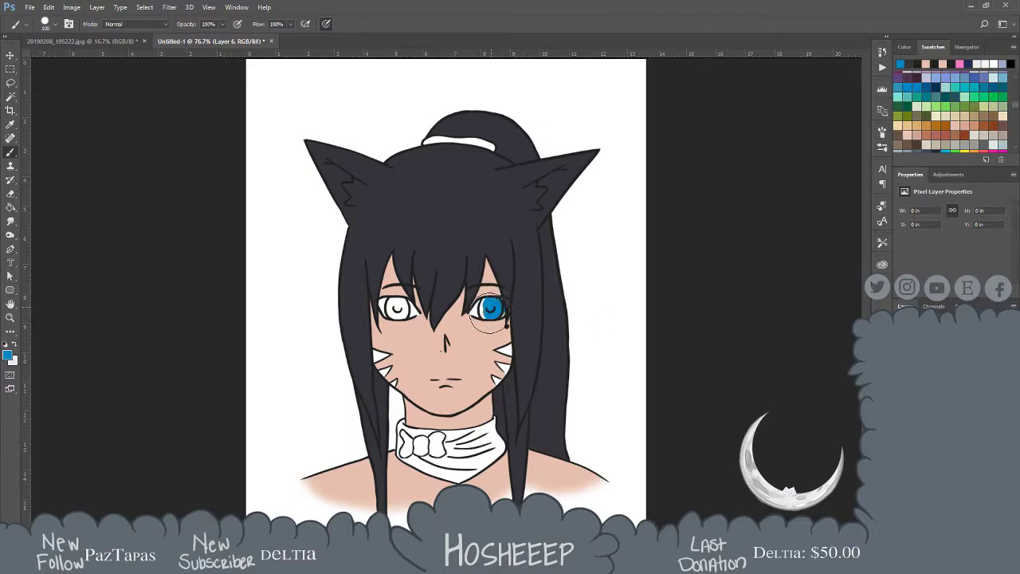
pyautogui.moveTo(396, 307); pyautogui.dragTo(405, 304)
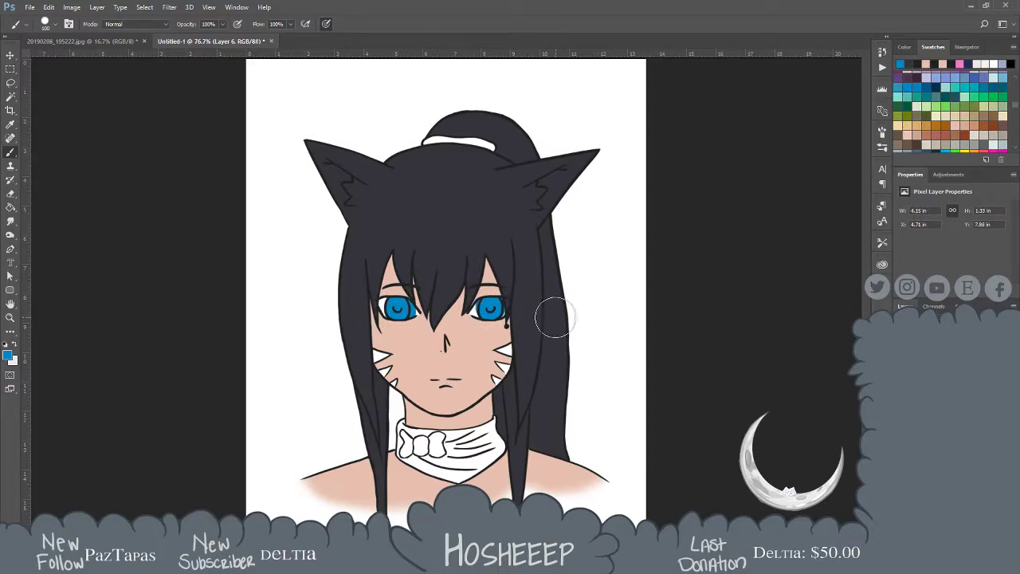
# Clear the blue that spills past the iris outlines into the whites of both eyes
pyautogui.press('z')
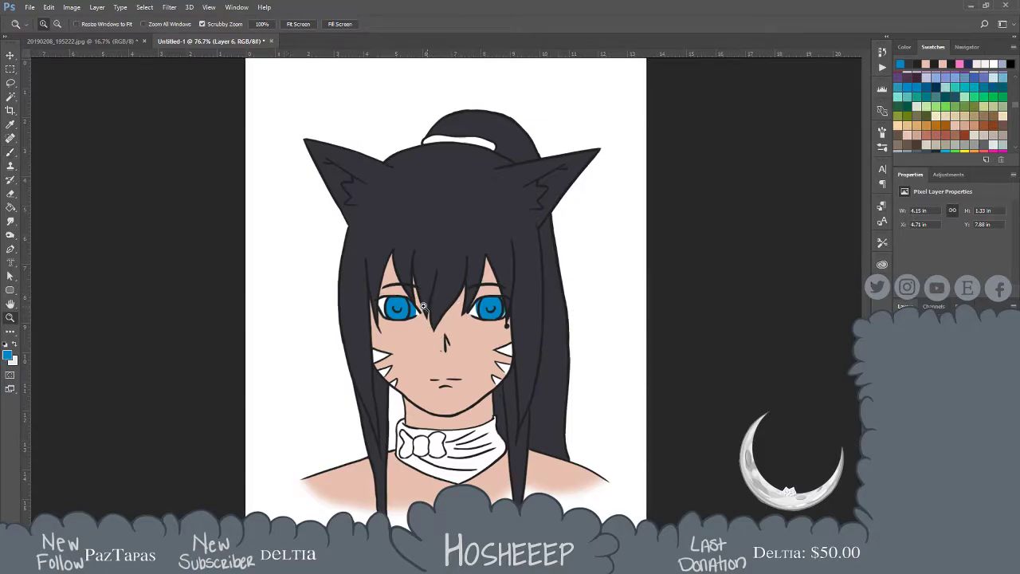
pyautogui.click(425, 308)
pyautogui.click(427, 314)
pyautogui.click(429, 320)
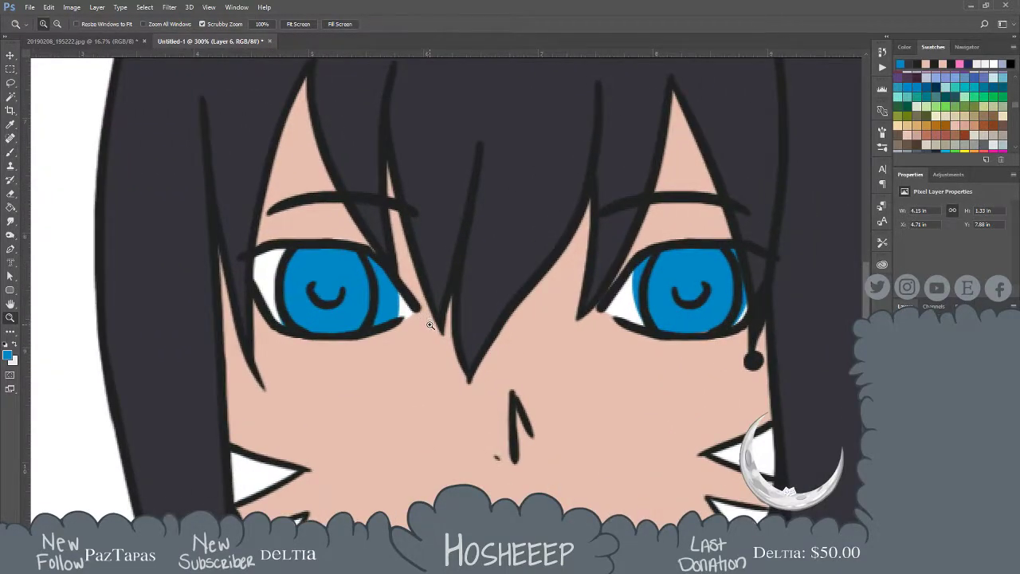
pyautogui.press('b')
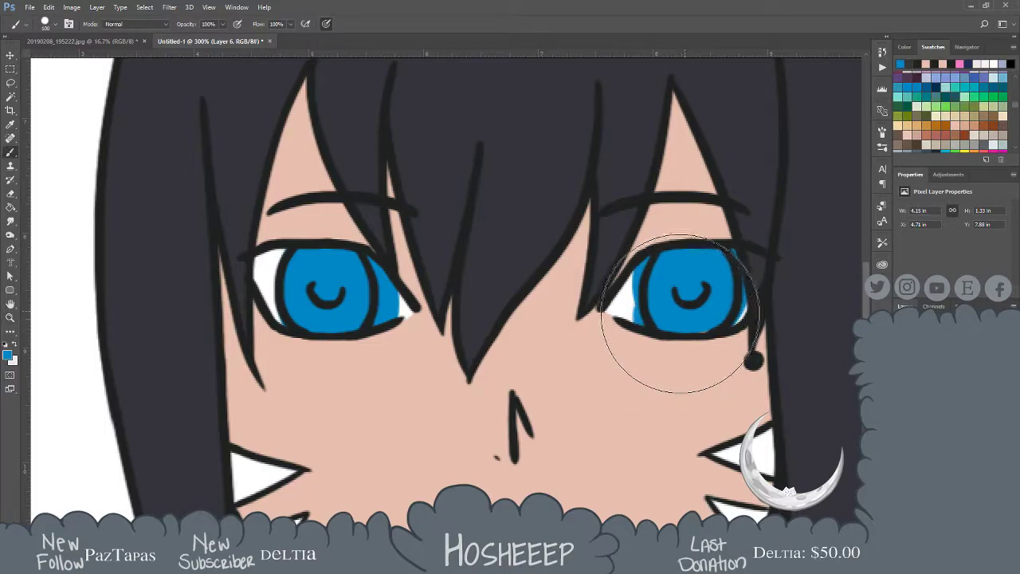
pyautogui.click(948, 398)
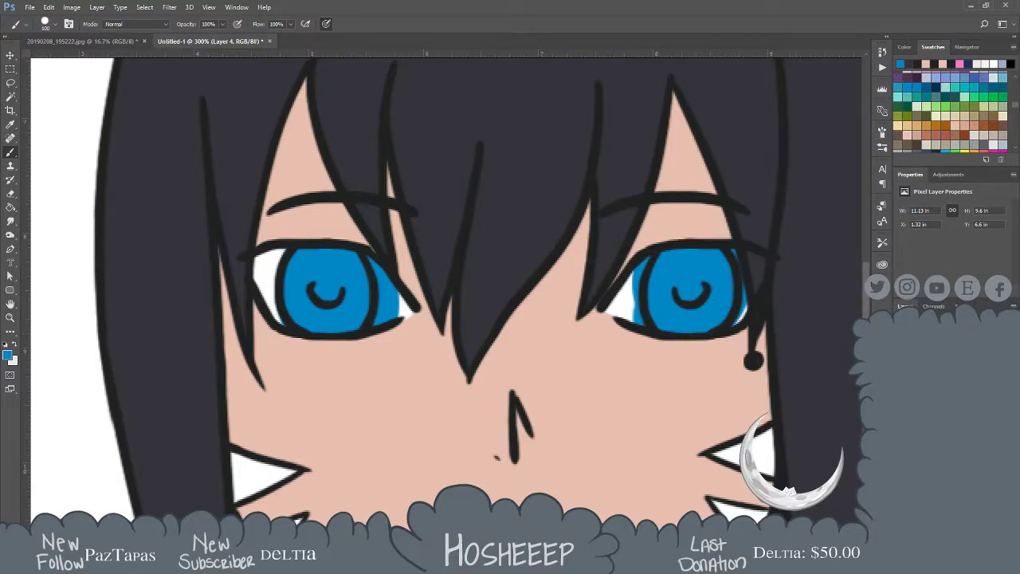
pyautogui.hotkey('alt', ']')
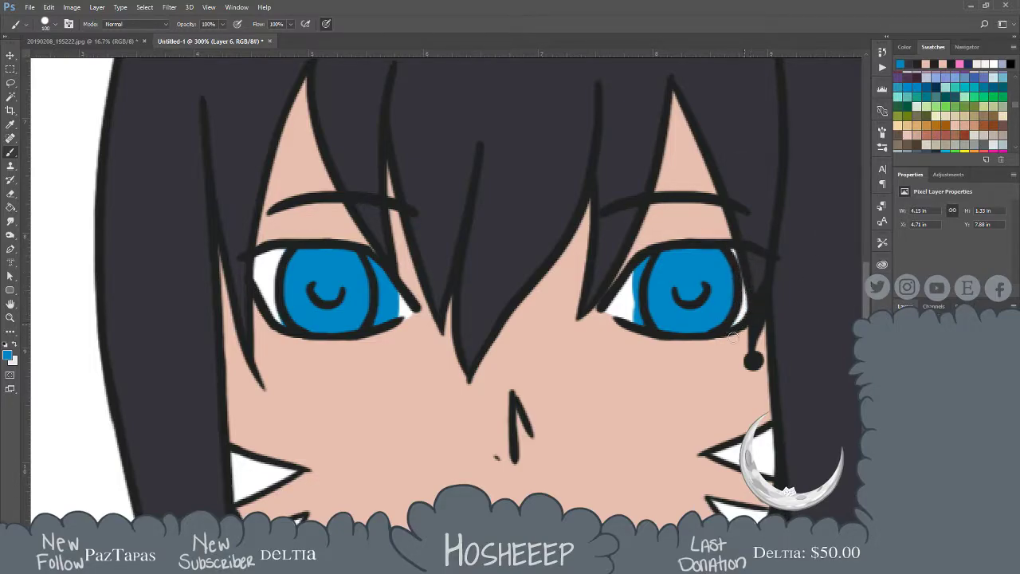
pyautogui.moveTo(642, 263); pyautogui.dragTo(646, 336)
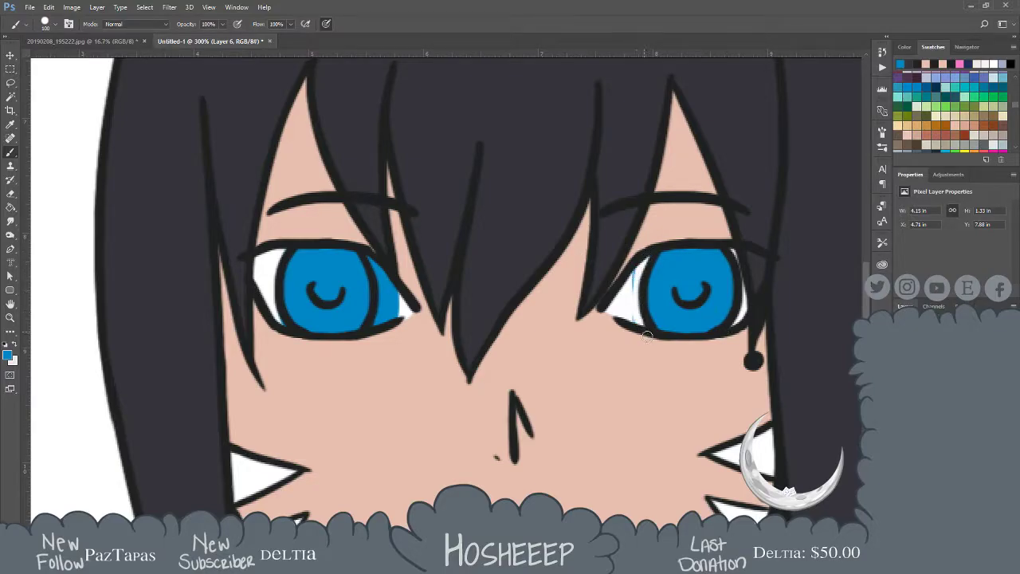
pyautogui.hotkey('ctrl', 'z')
pyautogui.moveTo(368, 255)
pyautogui.mouseDown()
pyautogui.moveTo(382, 274)
pyautogui.moveTo(378, 315)
pyautogui.moveTo(365, 251)
pyautogui.moveTo(390, 318)
pyautogui.moveTo(401, 318)
pyautogui.moveTo(389, 314)
pyautogui.moveTo(383, 327)
pyautogui.mouseUp()
pyautogui.moveTo(274, 278); pyautogui.dragTo(287, 330)
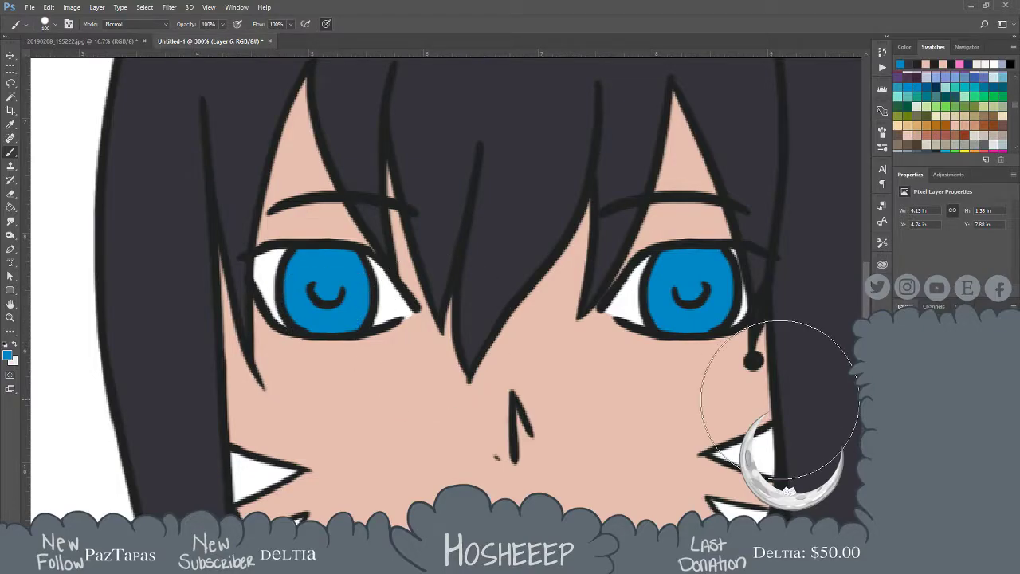
# Paint dark blue pupils in the centers of both irises on a new layer with a 20 px brush
pyautogui.press('i')
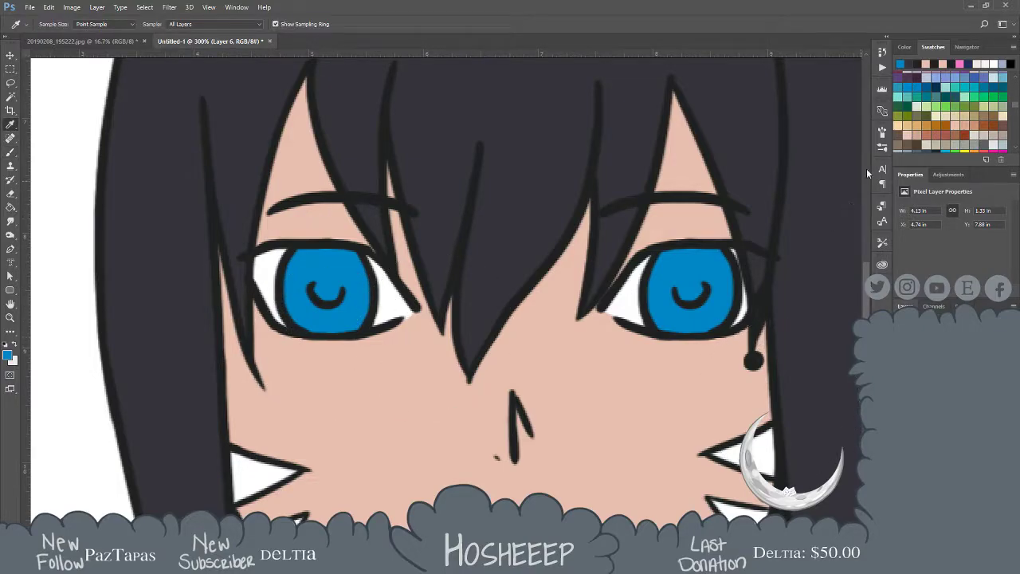
pyautogui.click(927, 86)
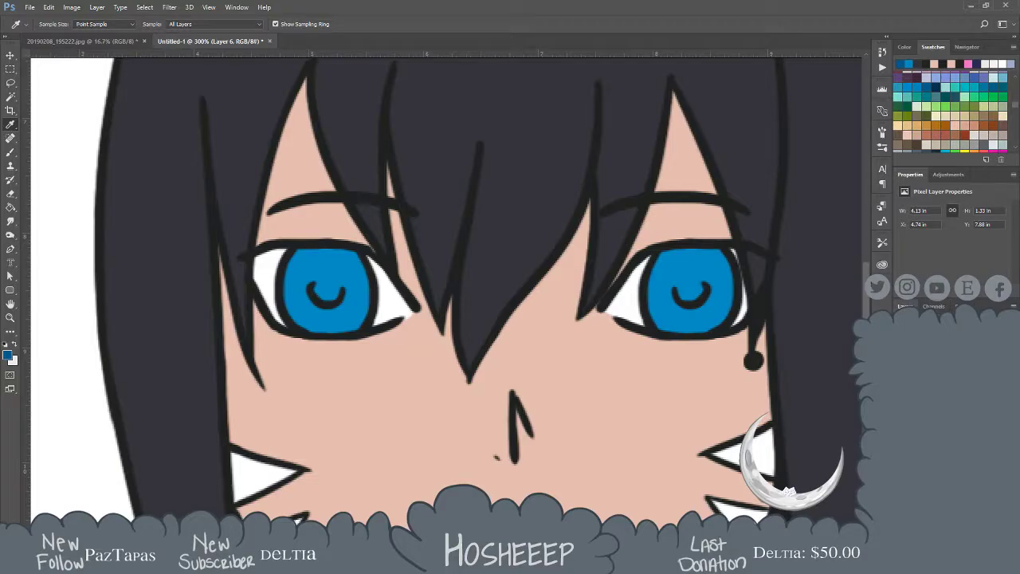
pyautogui.hotkey('ctrl', 'shift', 'alt', 'n')
pyautogui.press('b')
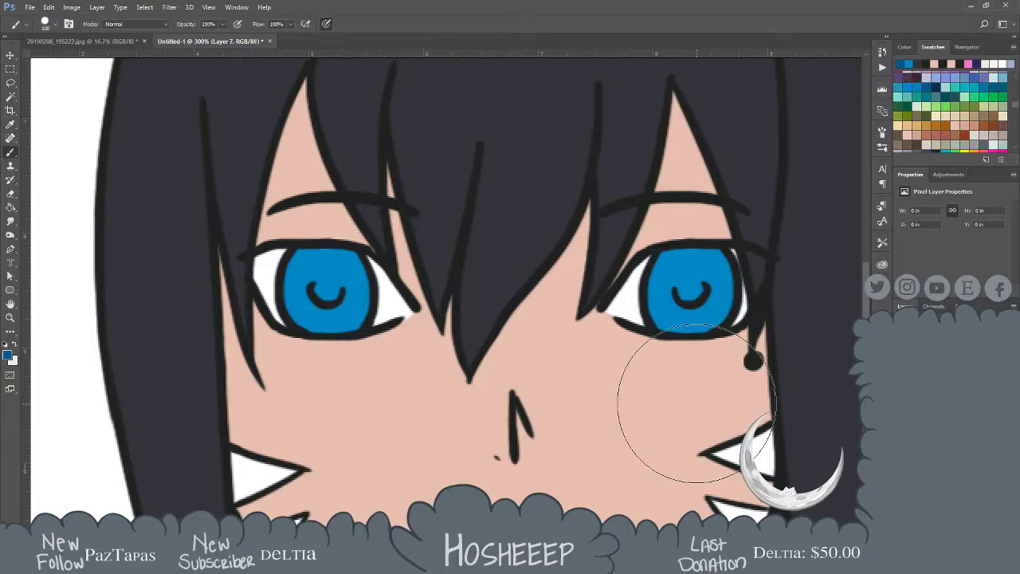
pyautogui.press('[')
pyautogui.press('[')
pyautogui.press('[')
pyautogui.press('[')
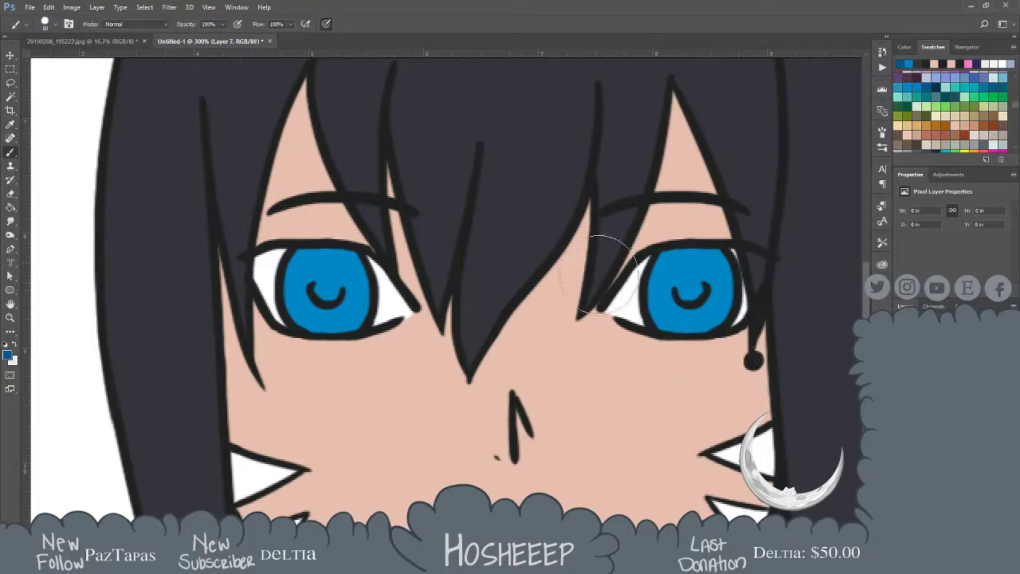
pyautogui.press('[')
pyautogui.press('[')
pyautogui.press('[')
pyautogui.press('[')
pyautogui.press('[')
pyautogui.press('[')
pyautogui.moveTo(682, 285)
pyautogui.mouseDown()
pyautogui.moveTo(696, 297)
pyautogui.moveTo(690, 271)
pyautogui.moveTo(681, 282)
pyautogui.moveTo(691, 293)
pyautogui.moveTo(694, 278)
pyautogui.mouseUp()
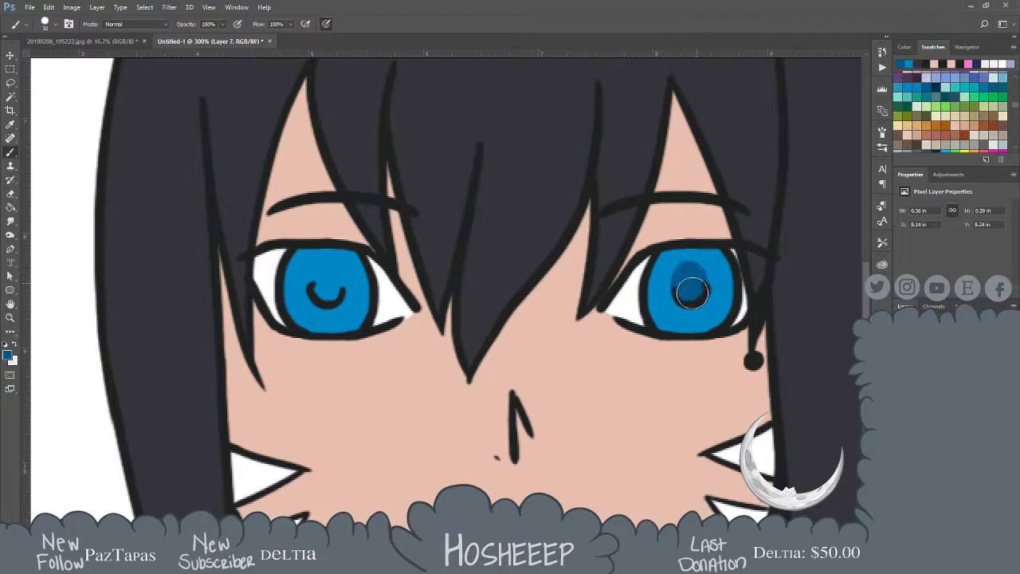
pyautogui.moveTo(324, 267)
pyautogui.mouseDown()
pyautogui.moveTo(319, 289)
pyautogui.moveTo(335, 287)
pyautogui.moveTo(326, 270)
pyautogui.mouseUp()
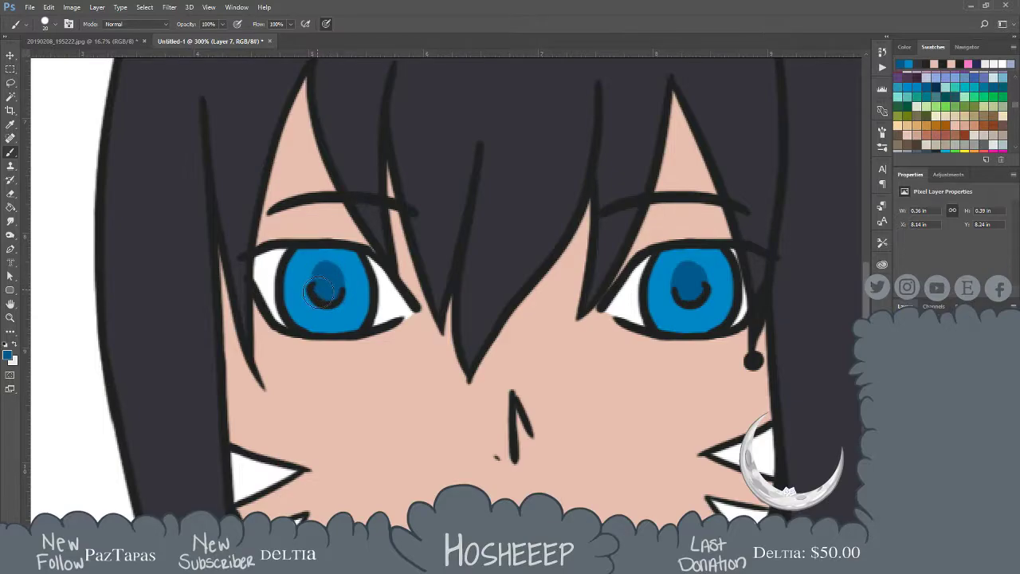
pyautogui.moveTo(329, 276)
pyautogui.mouseDown()
pyautogui.moveTo(386, 251)
pyautogui.moveTo(334, 274)
pyautogui.mouseUp()
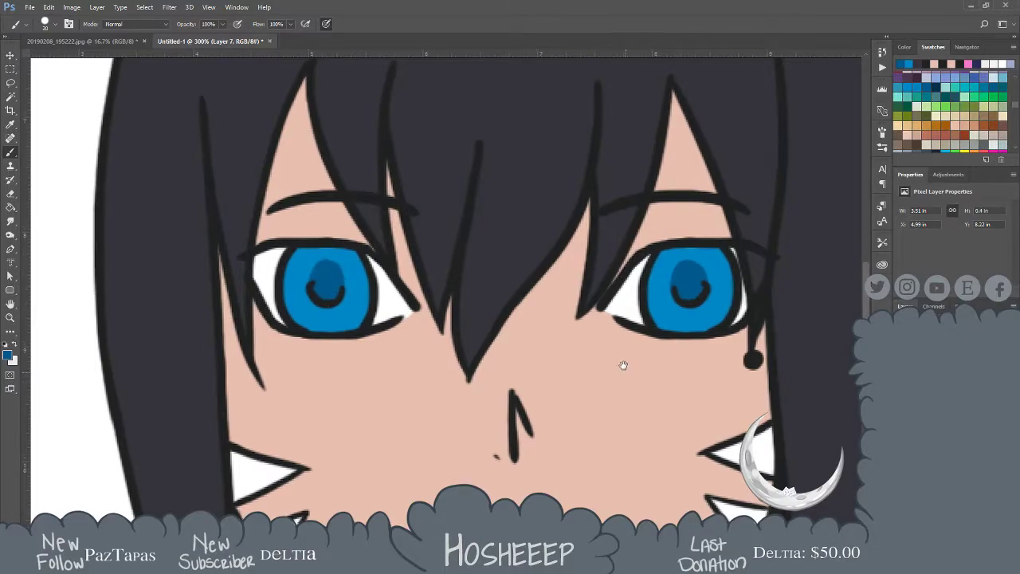
# Color all six cheek markings light periwinkle blue on a new layer with the Brush
pyautogui.moveTo(624, 369); pyautogui.dragTo(635, 264)
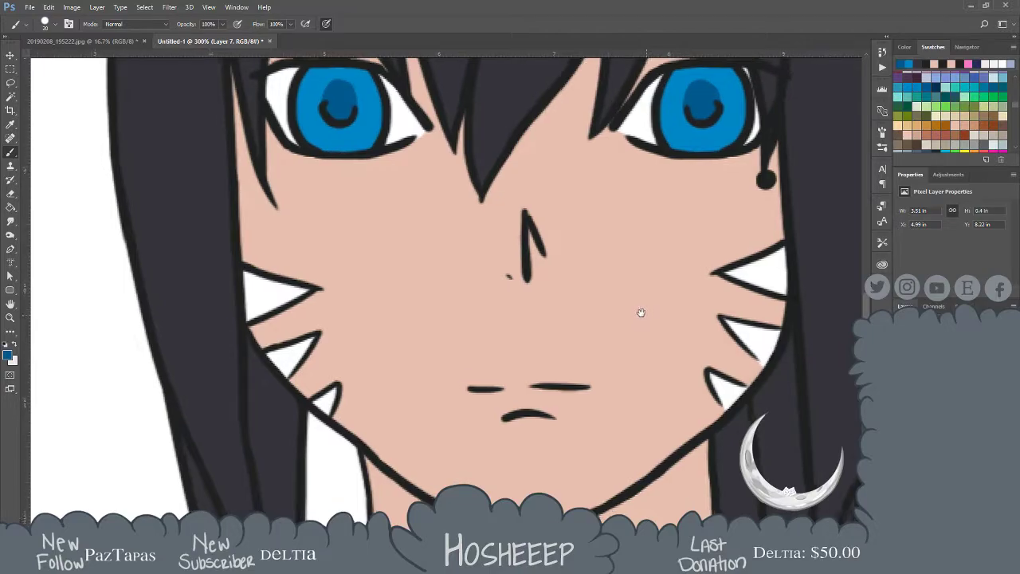
pyautogui.click(939, 76)
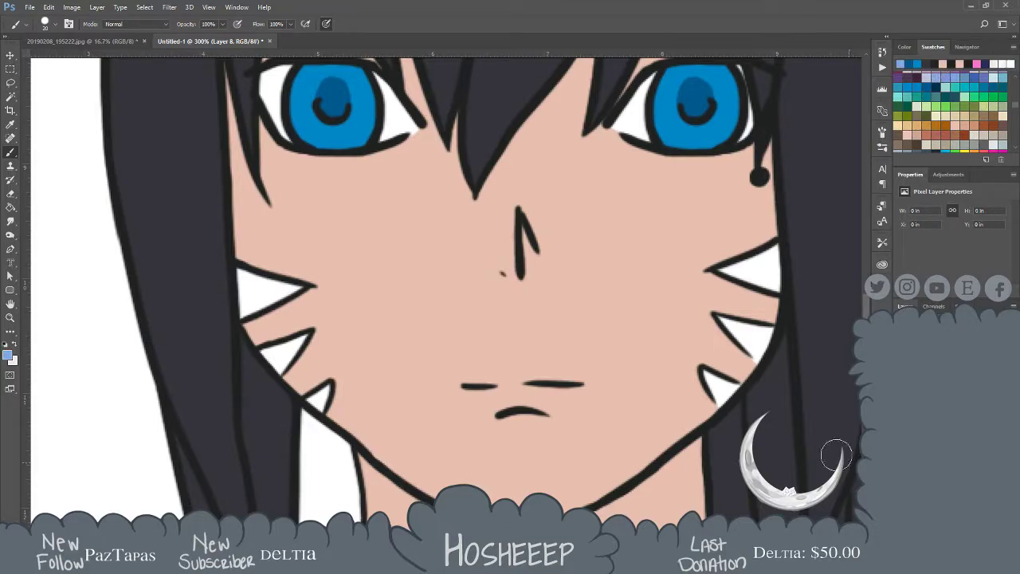
pyautogui.moveTo(720, 263)
pyautogui.mouseDown()
pyautogui.moveTo(741, 254)
pyautogui.moveTo(749, 274)
pyautogui.moveTo(762, 273)
pyautogui.moveTo(765, 306)
pyautogui.moveTo(729, 384)
pyautogui.moveTo(712, 396)
pyautogui.moveTo(752, 285)
pyautogui.moveTo(698, 399)
pyautogui.mouseUp()
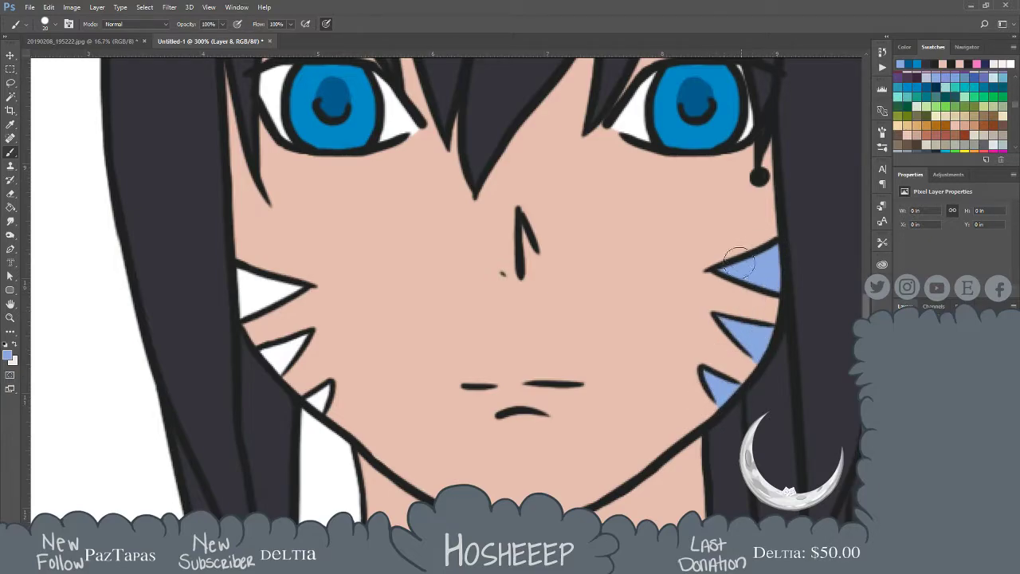
pyautogui.moveTo(297, 287); pyautogui.dragTo(282, 290)
pyautogui.moveTo(284, 249)
pyautogui.mouseDown()
pyautogui.moveTo(254, 299)
pyautogui.moveTo(304, 368)
pyautogui.moveTo(256, 341)
pyautogui.moveTo(275, 363)
pyautogui.mouseUp()
pyautogui.moveTo(310, 390); pyautogui.dragTo(324, 400)
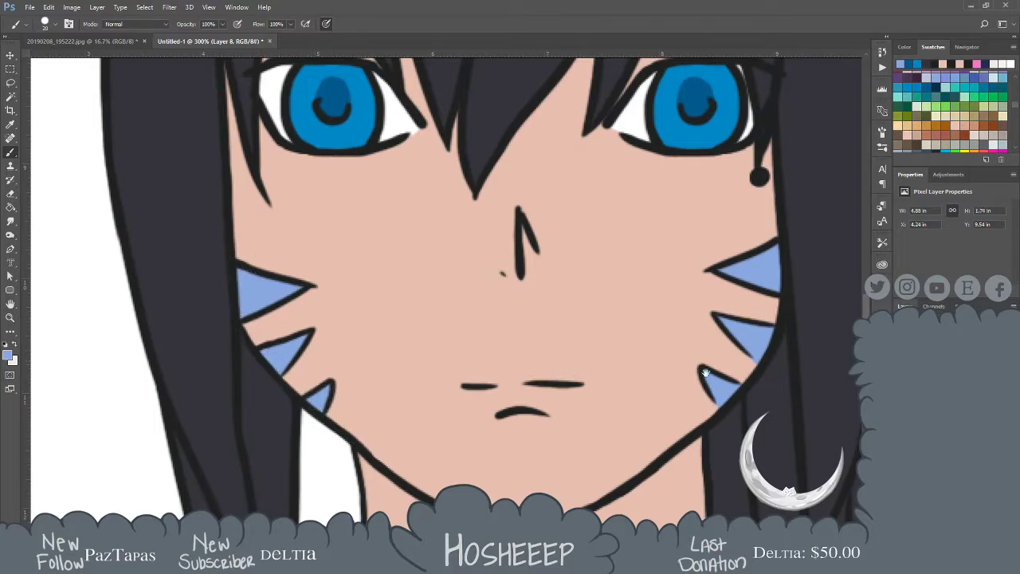
# Look through the color swatches for a color for the hair tie
pyautogui.scroll(10, 708, 369)
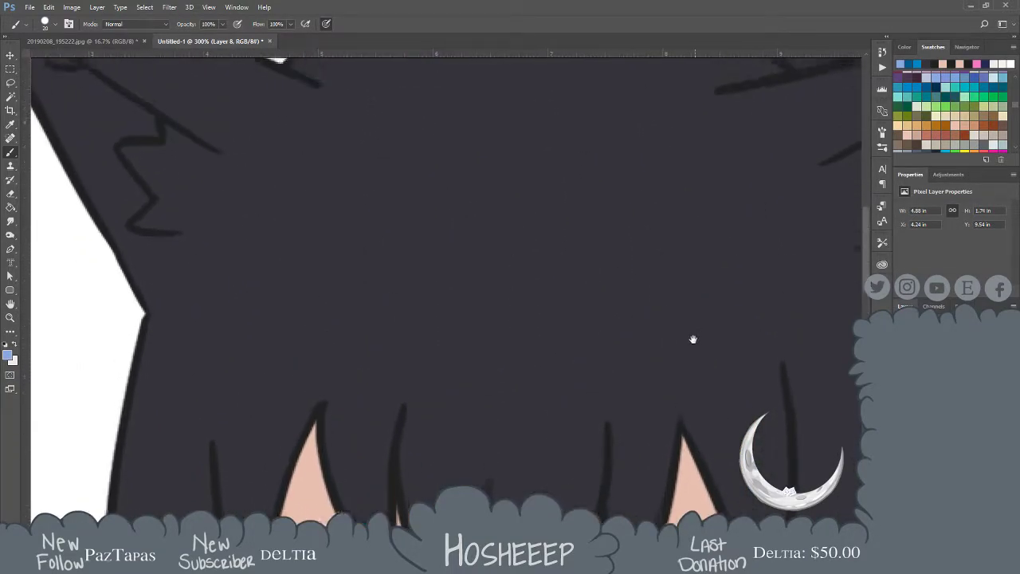
pyautogui.scroll(10, 692, 345)
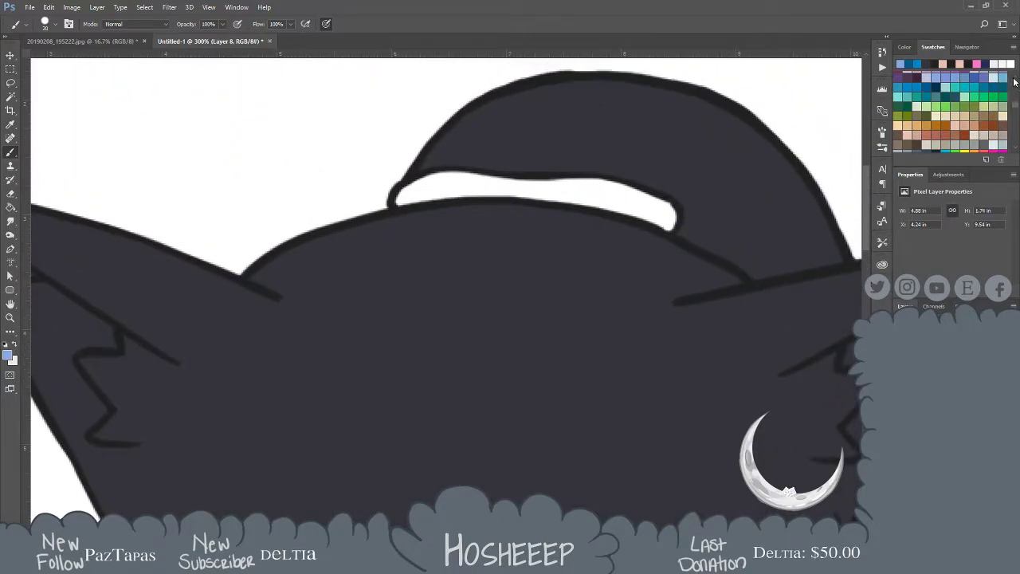
pyautogui.click(1014, 80)
pyautogui.click(1014, 80)
pyautogui.click(1015, 79)
pyautogui.click(1014, 80)
pyautogui.click(1015, 79)
pyautogui.click(1015, 79)
pyautogui.click(1015, 79)
pyautogui.moveTo(1018, 105); pyautogui.dragTo(1017, 82)
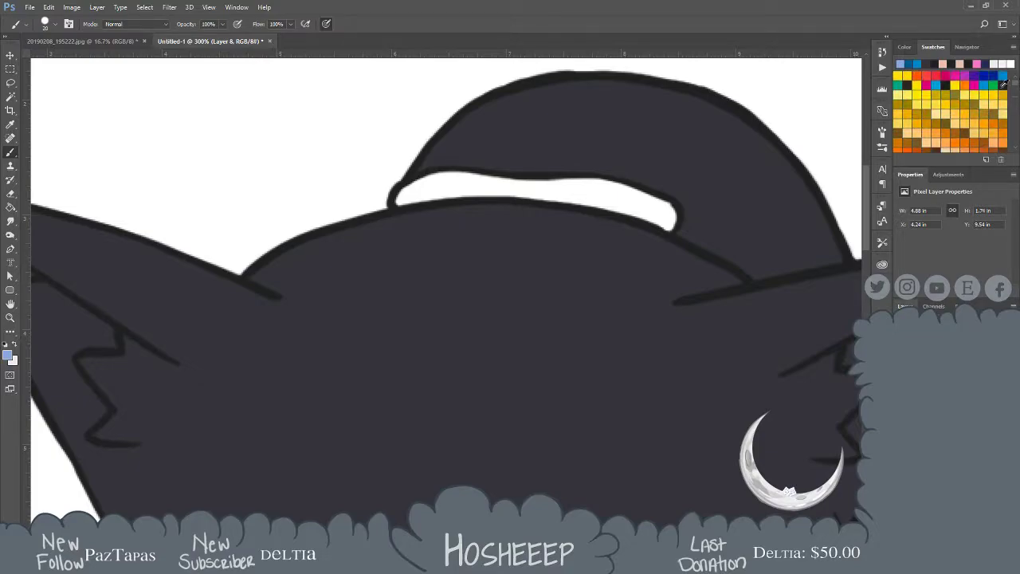
# Set the foreground color to dark red (H 0, S 68, B 67) and paint the hair tie with it on a new layer
pyautogui.click(8, 353)
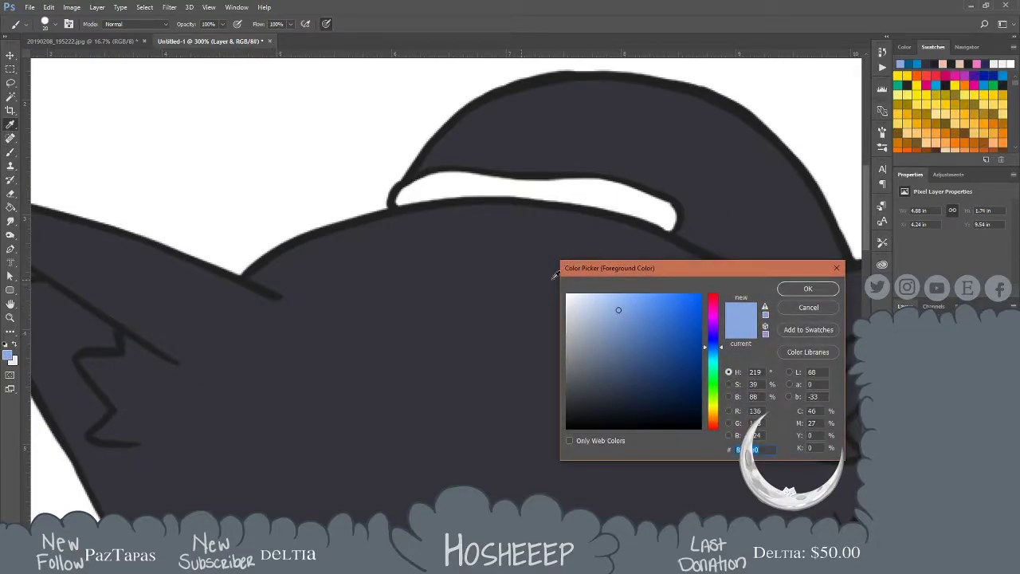
pyautogui.click(713, 305)
pyautogui.moveTo(714, 305); pyautogui.dragTo(713, 300)
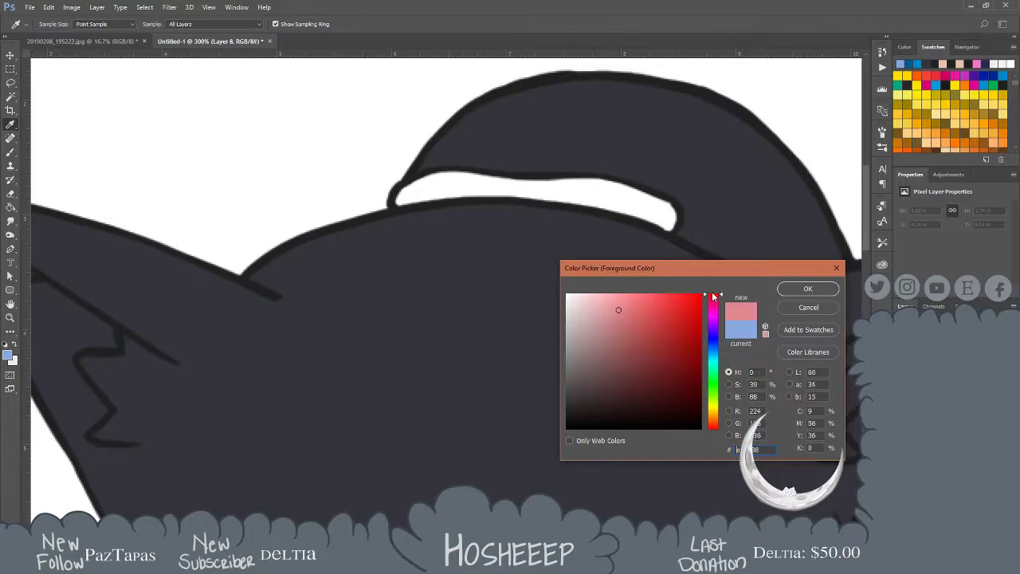
pyautogui.moveTo(665, 333); pyautogui.dragTo(662, 337)
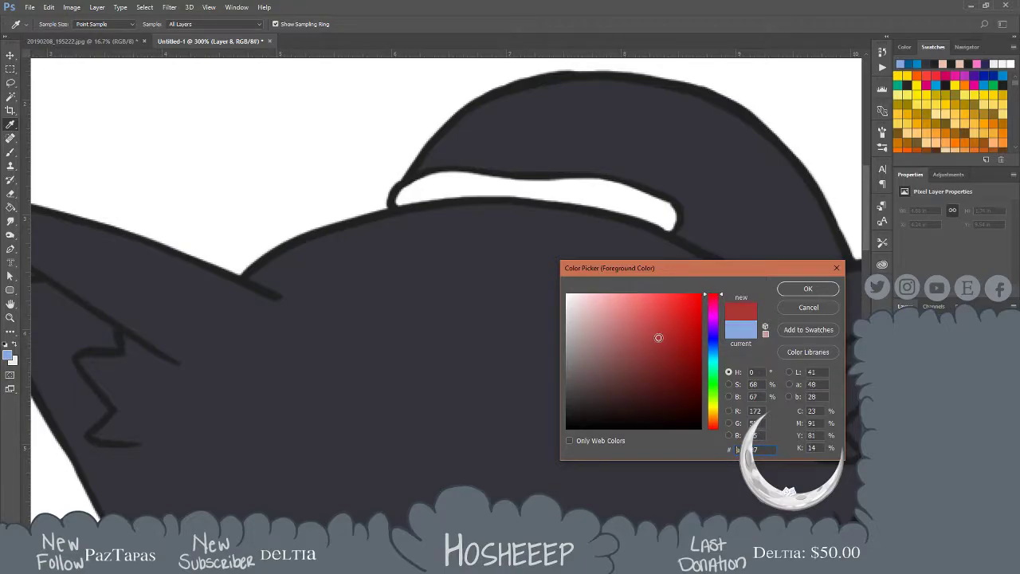
pyautogui.click(807, 288)
pyautogui.press('b')
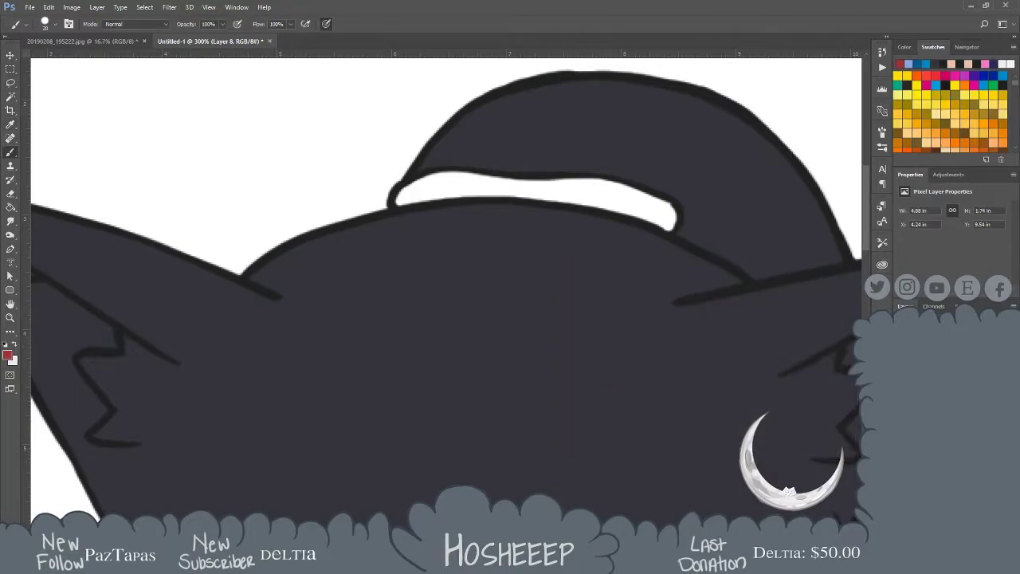
pyautogui.hotkey('ctrl', 'shift', 'alt', 'n')
pyautogui.moveTo(431, 179)
pyautogui.mouseDown()
pyautogui.moveTo(401, 206)
pyautogui.moveTo(406, 193)
pyautogui.moveTo(407, 215)
pyautogui.moveTo(485, 158)
pyautogui.moveTo(434, 179)
pyautogui.moveTo(435, 205)
pyautogui.moveTo(559, 166)
pyautogui.moveTo(544, 224)
pyautogui.moveTo(674, 217)
pyautogui.mouseUp()
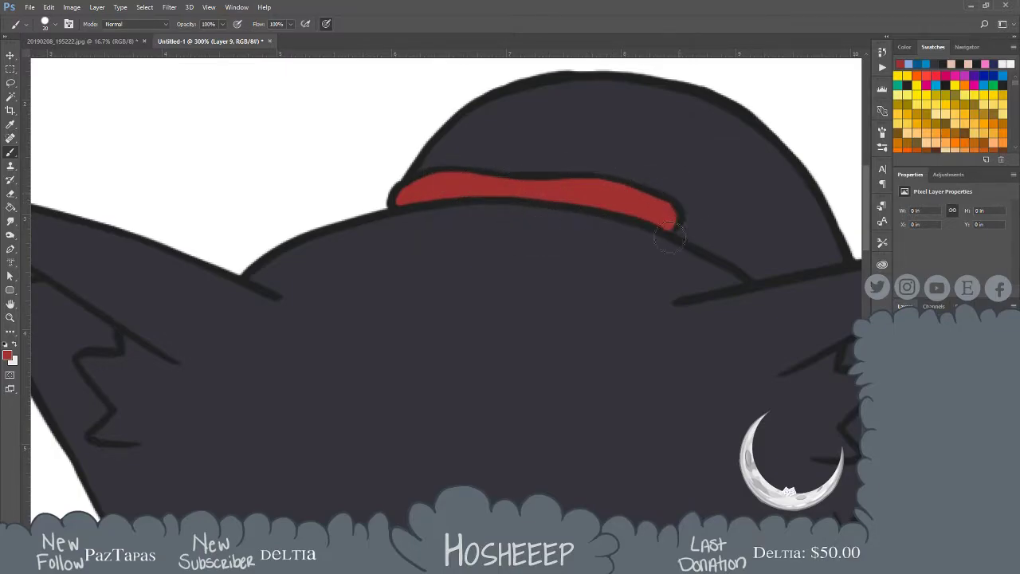
# Paint the neck scarf and its bow with the same dark red up to the outlines
pyautogui.scroll(-5, 642, 374)
pyautogui.scroll(-15, 641, 374)
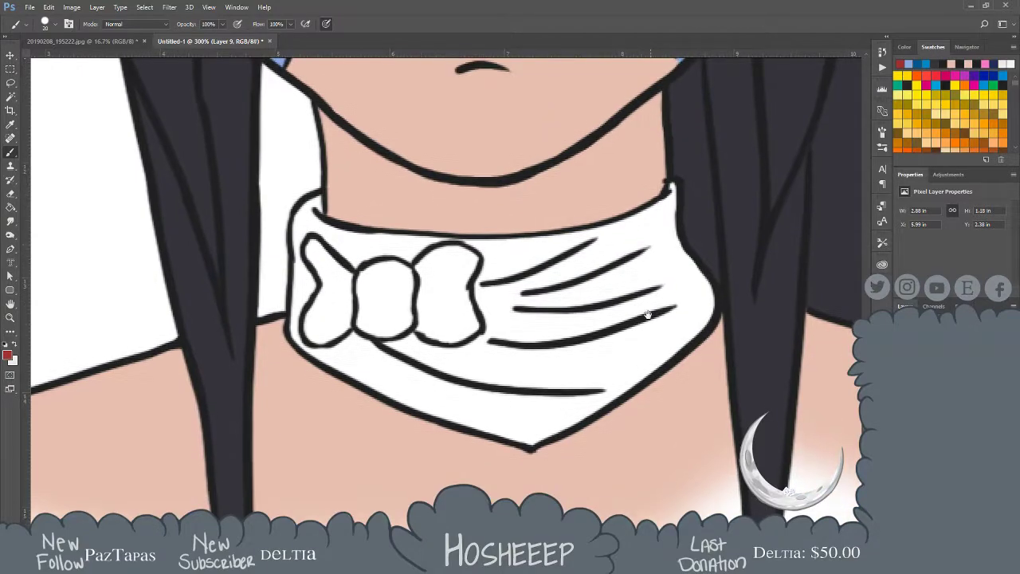
pyautogui.moveTo(321, 198)
pyautogui.mouseDown()
pyautogui.moveTo(302, 263)
pyautogui.moveTo(303, 213)
pyautogui.moveTo(302, 227)
pyautogui.moveTo(309, 215)
pyautogui.moveTo(322, 220)
pyautogui.moveTo(335, 247)
pyautogui.moveTo(339, 297)
pyautogui.moveTo(352, 304)
pyautogui.moveTo(388, 236)
pyautogui.moveTo(408, 227)
pyautogui.moveTo(436, 249)
pyautogui.moveTo(473, 322)
pyautogui.moveTo(502, 299)
pyautogui.moveTo(519, 254)
pyautogui.moveTo(552, 235)
pyautogui.moveTo(571, 280)
pyautogui.moveTo(600, 289)
pyautogui.moveTo(658, 196)
pyautogui.moveTo(682, 178)
pyautogui.moveTo(677, 251)
pyautogui.moveTo(704, 328)
pyautogui.moveTo(701, 282)
pyautogui.moveTo(656, 375)
pyautogui.moveTo(671, 343)
pyautogui.moveTo(602, 382)
pyautogui.moveTo(693, 284)
pyautogui.moveTo(555, 343)
pyautogui.moveTo(556, 307)
pyautogui.moveTo(639, 239)
pyautogui.moveTo(614, 224)
pyautogui.moveTo(438, 280)
pyautogui.moveTo(465, 242)
pyautogui.moveTo(353, 271)
pyautogui.moveTo(303, 259)
pyautogui.moveTo(297, 348)
pyautogui.moveTo(302, 275)
pyautogui.moveTo(323, 307)
pyautogui.moveTo(314, 301)
pyautogui.moveTo(309, 289)
pyautogui.moveTo(331, 295)
pyautogui.moveTo(372, 406)
pyautogui.moveTo(398, 403)
pyautogui.moveTo(436, 352)
pyautogui.moveTo(456, 354)
pyautogui.moveTo(503, 314)
pyautogui.moveTo(506, 339)
pyautogui.moveTo(533, 326)
pyautogui.moveTo(546, 358)
pyautogui.moveTo(583, 343)
pyautogui.moveTo(629, 348)
pyautogui.moveTo(621, 387)
pyautogui.moveTo(498, 434)
pyautogui.mouseUp()
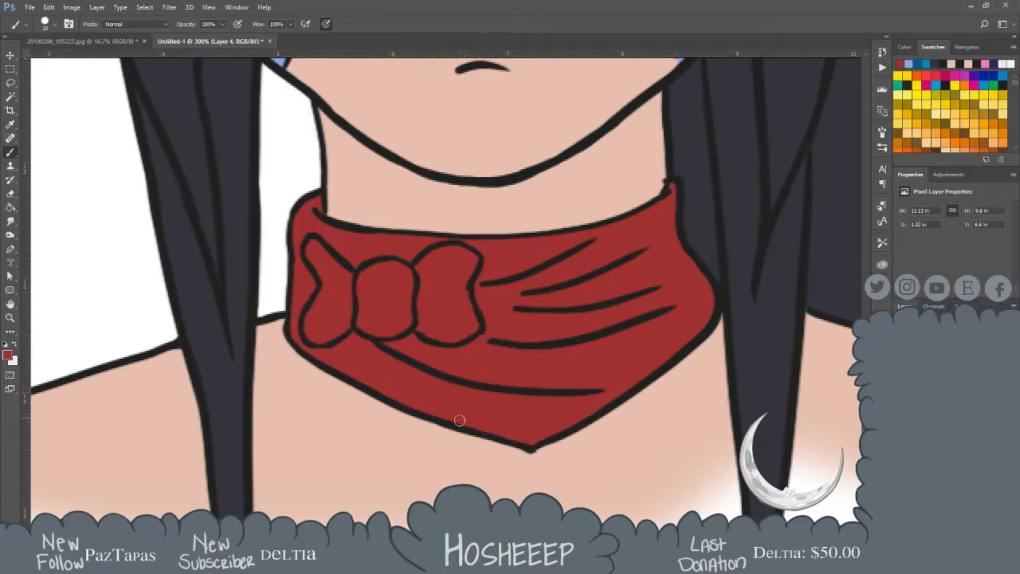
pyautogui.press(']')
pyautogui.hotkey('ctrl', '0')
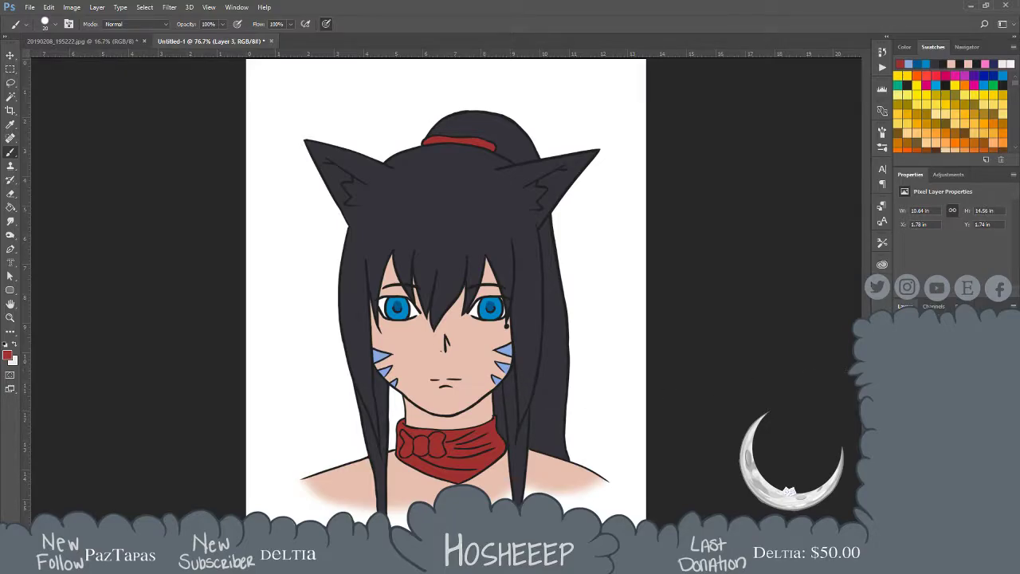
# Create a new layer, choose the 36 px textured brush preset and test it with strokes on the blank background above the left ear
pyautogui.hotkey('ctrl', 'shift', 'alt', 'n')
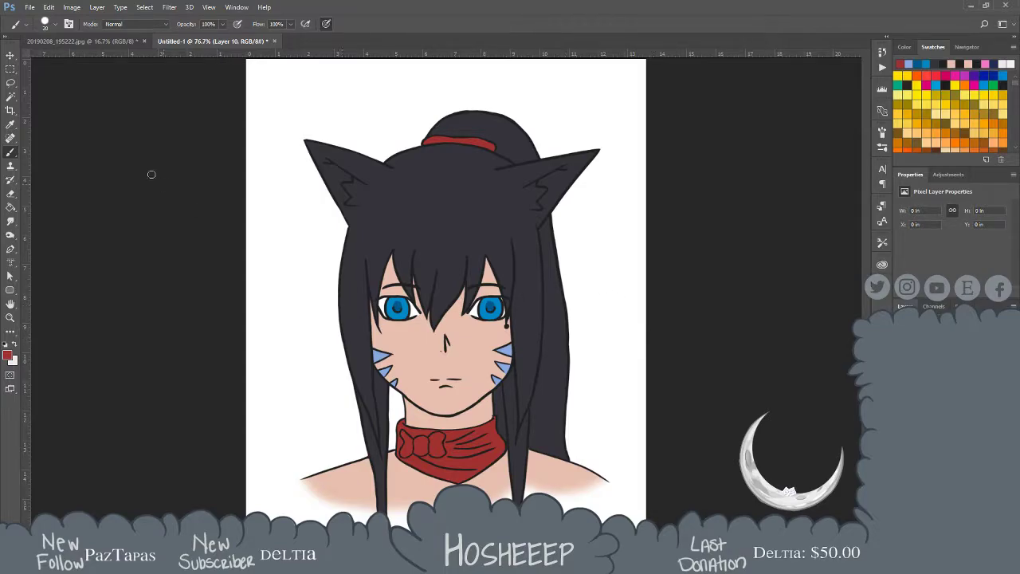
pyautogui.click(47, 28)
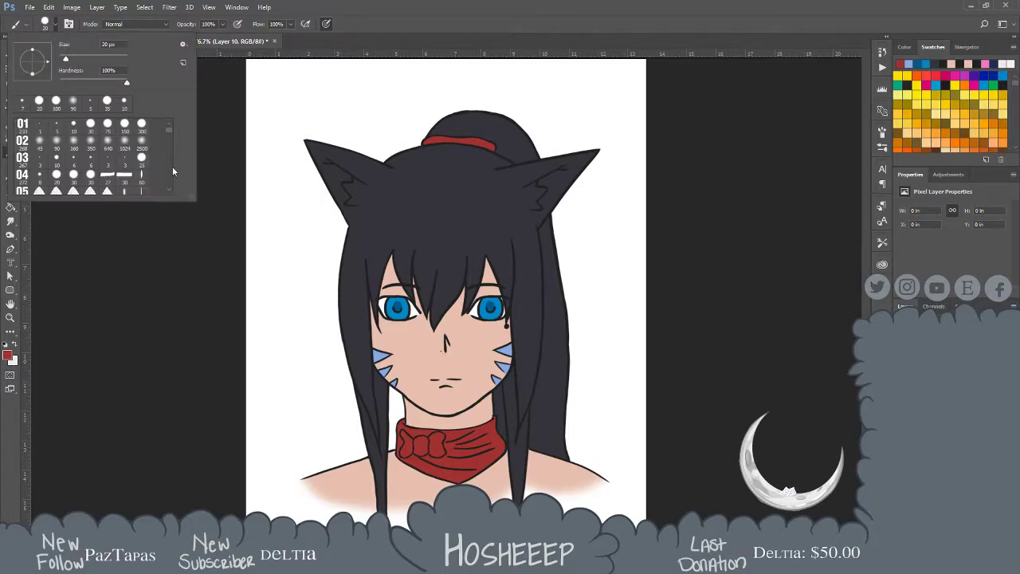
pyautogui.click(169, 189)
pyautogui.click(169, 190)
pyautogui.click(170, 189)
pyautogui.click(172, 187)
pyautogui.click(172, 187)
pyautogui.click(172, 187)
pyautogui.click(172, 188)
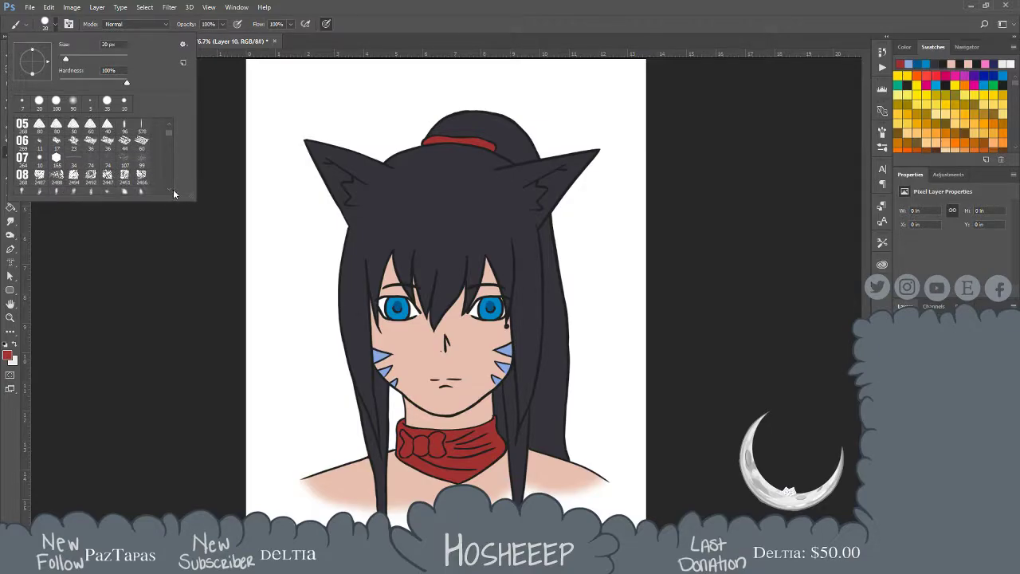
pyautogui.click(172, 188)
pyautogui.click(169, 188)
pyautogui.click(169, 188)
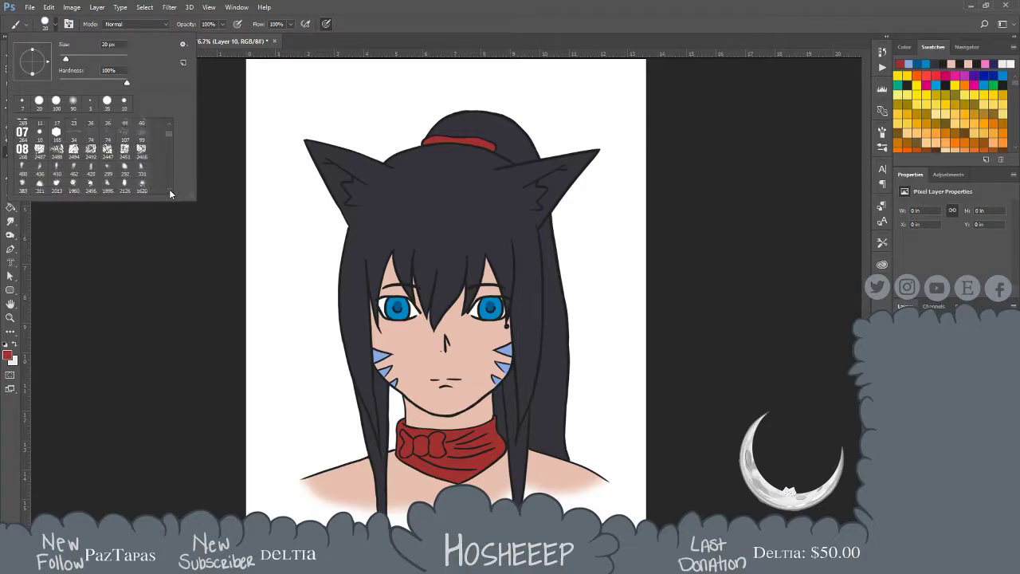
pyautogui.click(168, 188)
pyautogui.moveTo(168, 134); pyautogui.dragTo(169, 145)
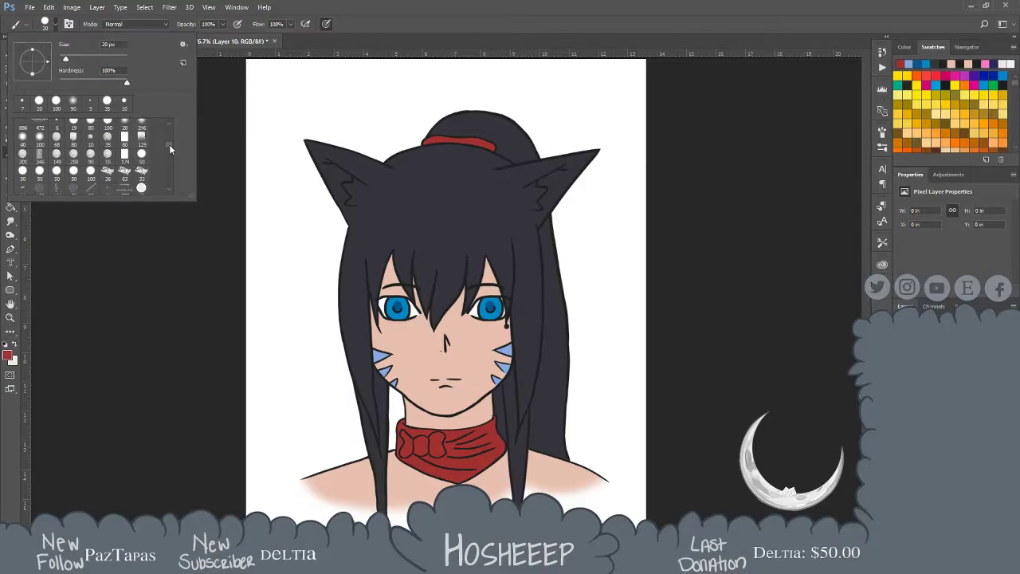
pyautogui.click(112, 181)
pyautogui.click(283, 94)
pyautogui.moveTo(303, 85)
pyautogui.mouseDown()
pyautogui.moveTo(306, 113)
pyautogui.moveTo(344, 90)
pyautogui.moveTo(343, 130)
pyautogui.moveTo(393, 123)
pyautogui.mouseUp()
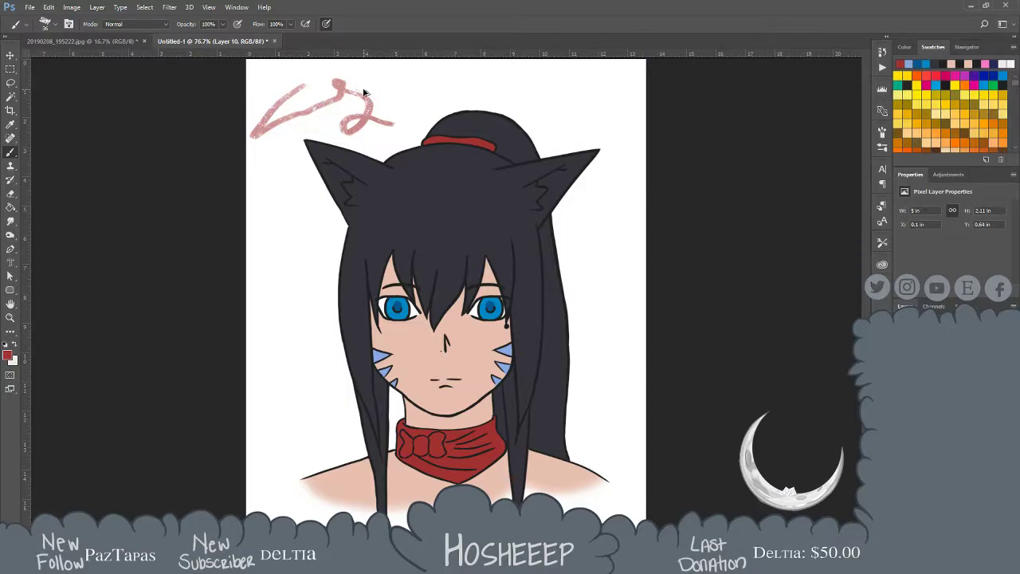
# Undo the test strokes, add a new layer and choose a muted brownish-red swatch as the skin shadow color
pyautogui.hotkey('ctrl', 'z')
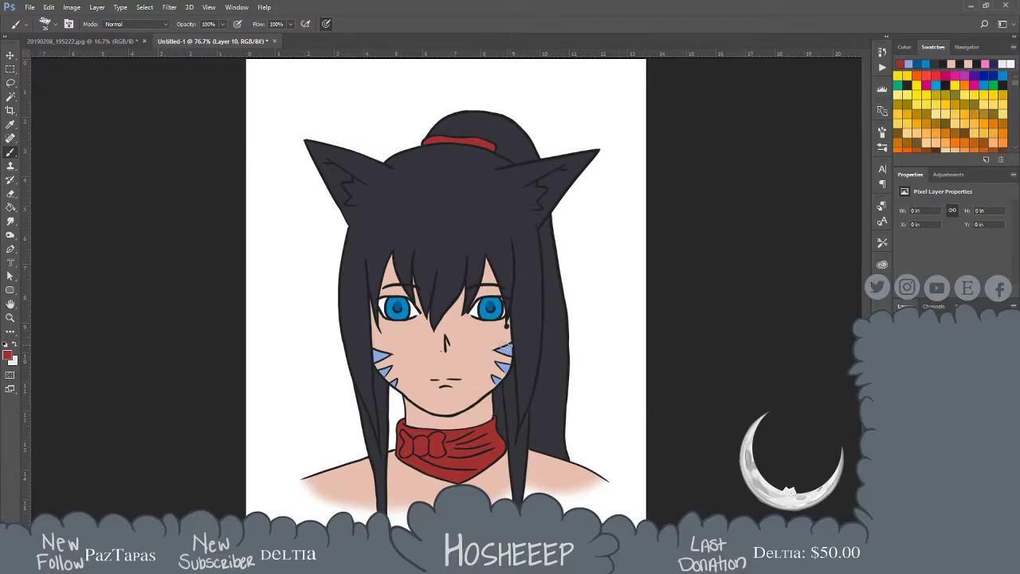
pyautogui.moveTo(1017, 86); pyautogui.dragTo(1018, 112)
pyautogui.click(1016, 148)
pyautogui.click(1015, 148)
pyautogui.click(1016, 148)
pyautogui.moveTo(1017, 148); pyautogui.dragTo(1017, 148)
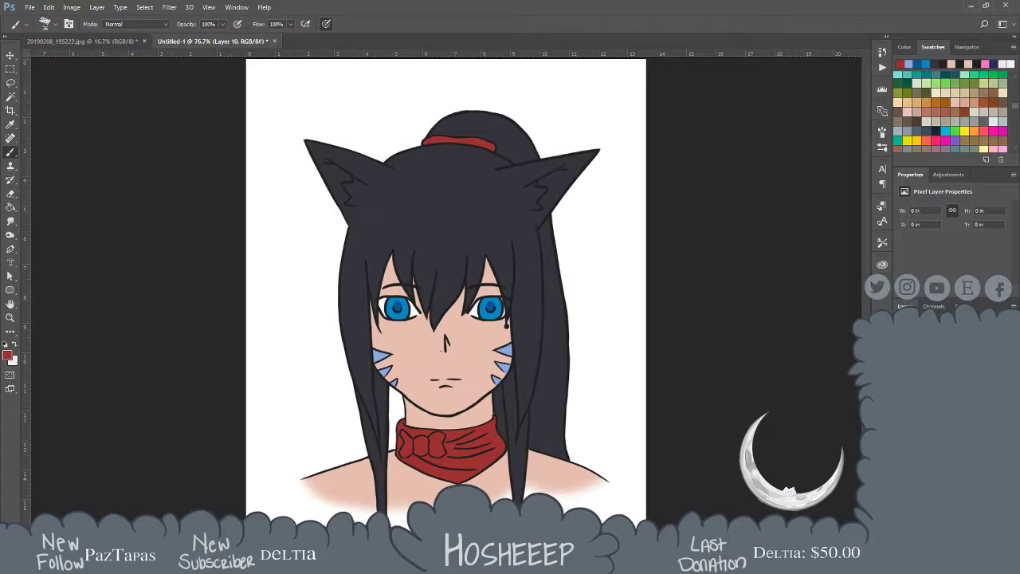
pyautogui.hotkey('ctrl', 'shift', 'alt', 'n')
pyautogui.press('z')
pyautogui.click(456, 360)
pyautogui.click(473, 361)
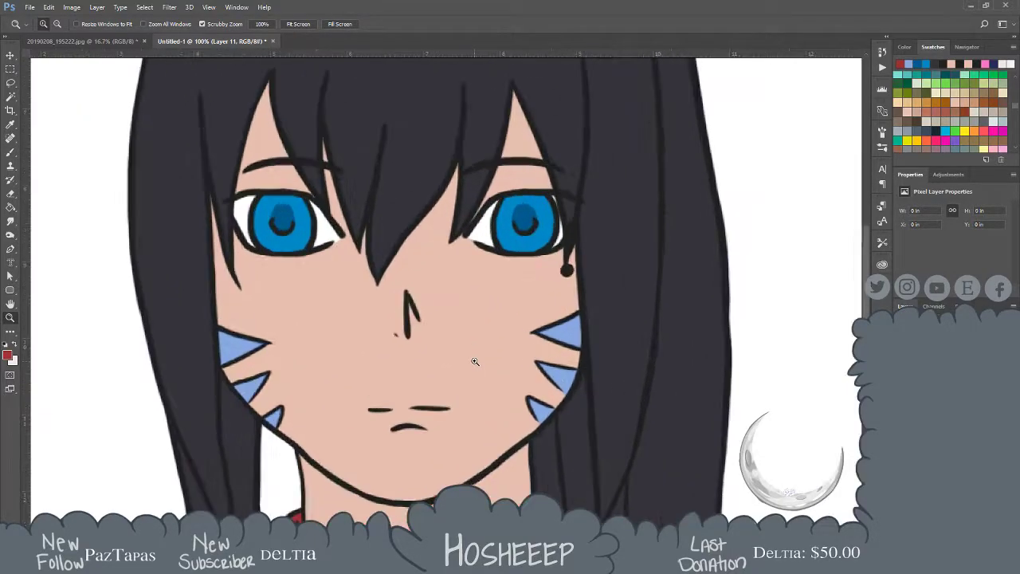
pyautogui.moveTo(476, 362); pyautogui.dragTo(550, 321)
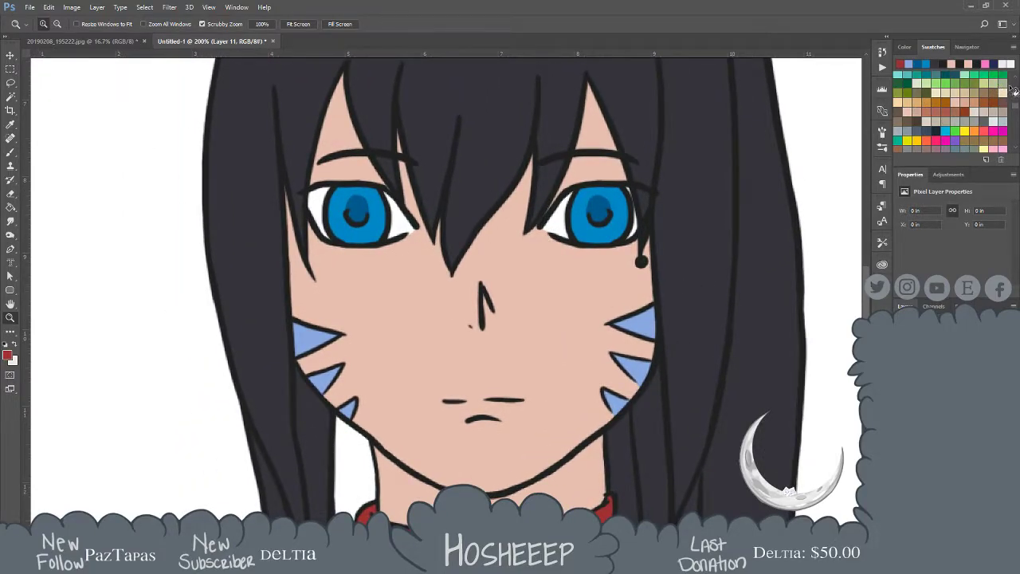
pyautogui.click(949, 105)
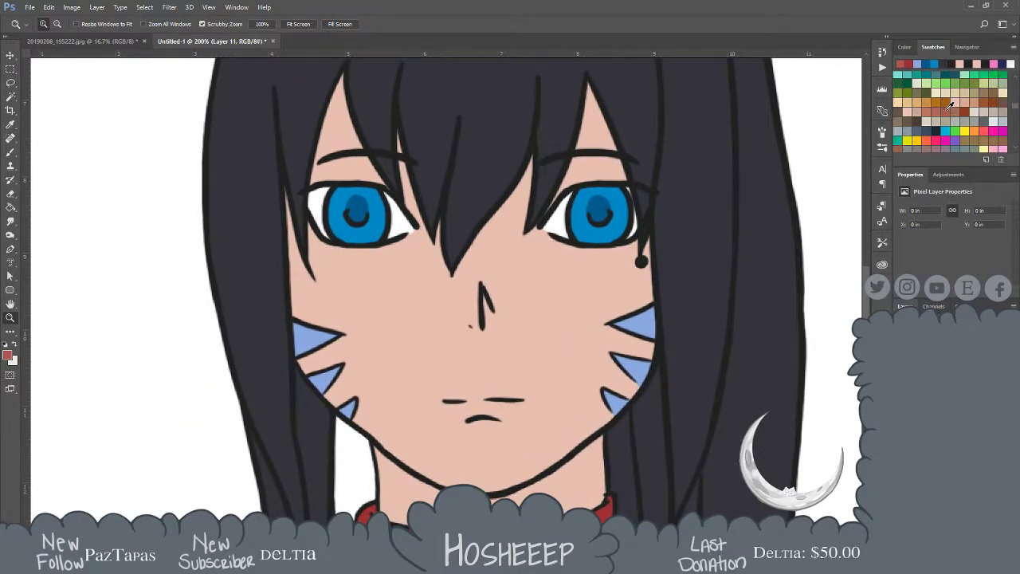
# Try the textured brush in the shadow color with overlapping diagonal strokes across the right cheek, then delete the test layer
pyautogui.press('b')
pyautogui.moveTo(562, 291); pyautogui.dragTo(477, 389)
pyautogui.moveTo(582, 306); pyautogui.dragTo(490, 430)
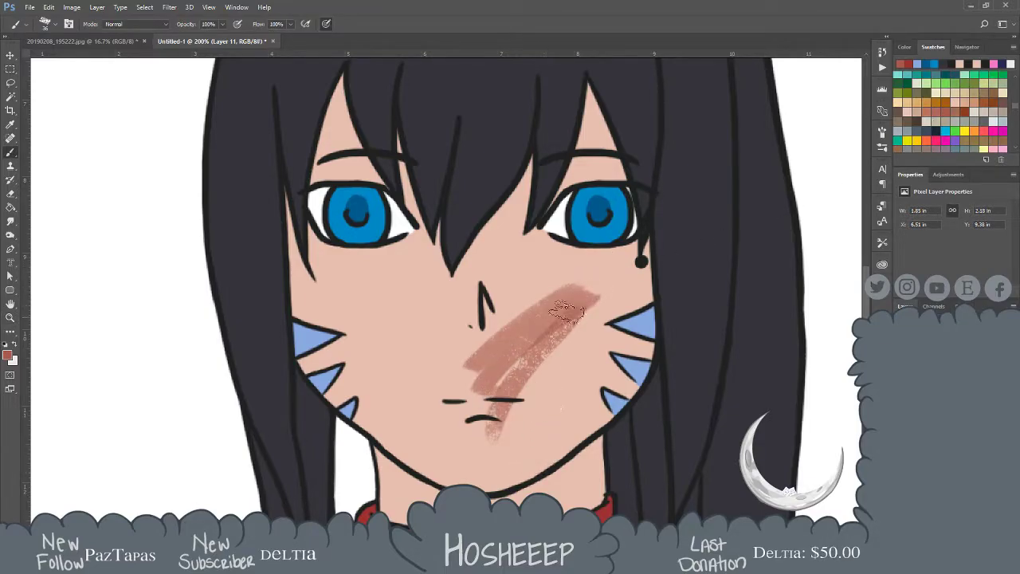
pyautogui.moveTo(567, 297); pyautogui.dragTo(478, 427)
pyautogui.moveTo(592, 296)
pyautogui.mouseDown()
pyautogui.moveTo(509, 353)
pyautogui.moveTo(490, 411)
pyautogui.mouseUp()
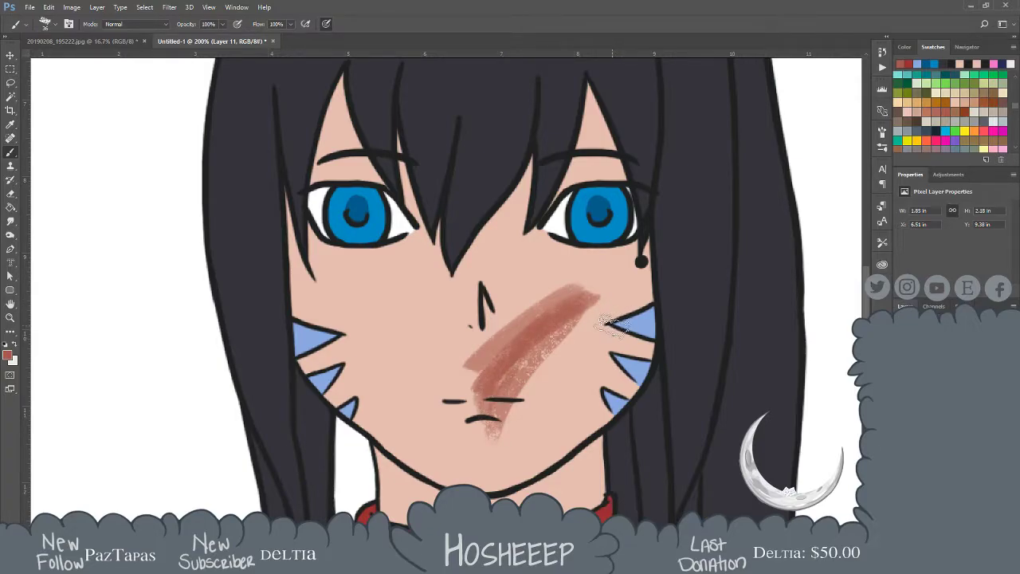
pyautogui.press('Delete')
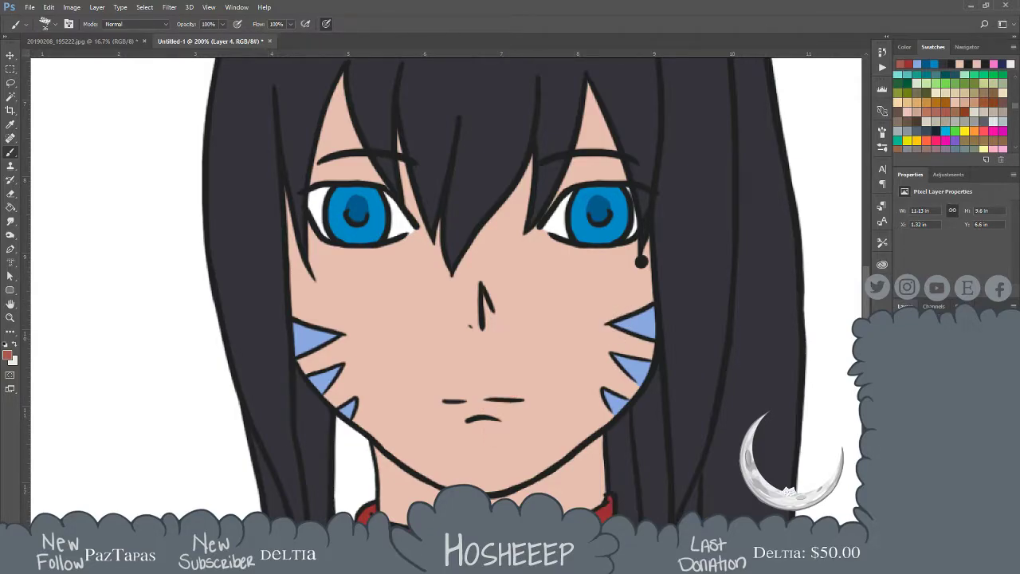
# On a new layer, shade the skin below the hair in the left forehead gap and along the left temple
pyautogui.hotkey('ctrl', 'shift', 'alt', 'n')
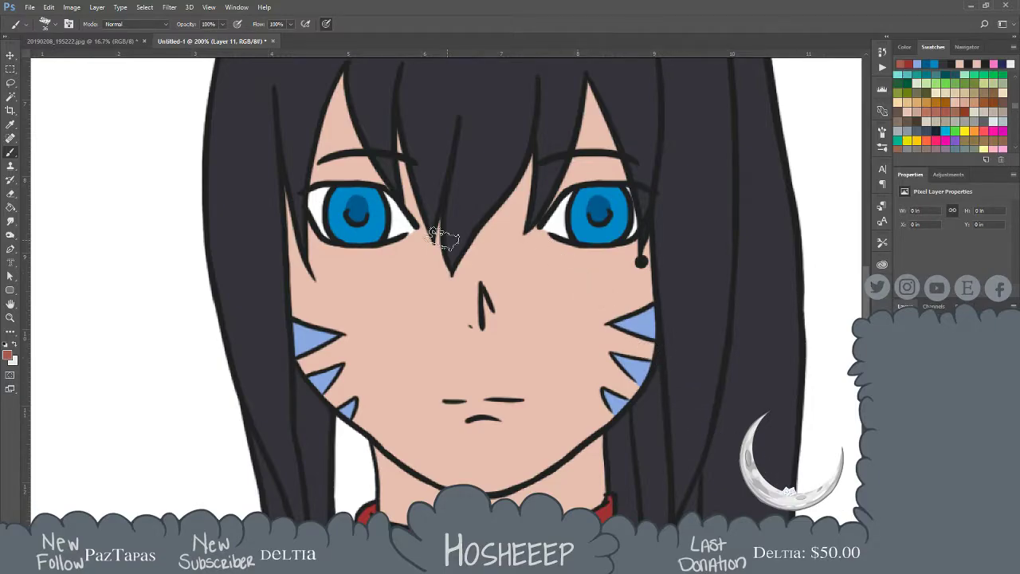
pyautogui.moveTo(342, 83)
pyautogui.mouseDown()
pyautogui.moveTo(324, 175)
pyautogui.moveTo(322, 153)
pyautogui.mouseUp()
pyautogui.moveTo(322, 108); pyautogui.dragTo(327, 140)
pyautogui.moveTo(314, 207); pyautogui.dragTo(323, 278)
pyautogui.moveTo(287, 185); pyautogui.dragTo(321, 288)
pyautogui.moveTo(288, 203); pyautogui.dragTo(314, 307)
pyautogui.moveTo(293, 247); pyautogui.dragTo(289, 309)
pyautogui.moveTo(289, 199)
pyautogui.mouseDown()
pyautogui.moveTo(314, 290)
pyautogui.moveTo(299, 193)
pyautogui.moveTo(307, 257)
pyautogui.mouseUp()
# Add brownish-red shadows on the skin beside the central bangs and around the right forehead gap, undoing misplaced strokes
pyautogui.moveTo(346, 82)
pyautogui.mouseDown()
pyautogui.moveTo(342, 129)
pyautogui.moveTo(402, 215)
pyautogui.mouseUp()
pyautogui.moveTo(352, 130)
pyautogui.mouseDown()
pyautogui.moveTo(413, 218)
pyautogui.moveTo(365, 120)
pyautogui.moveTo(392, 196)
pyautogui.mouseUp()
pyautogui.moveTo(405, 139); pyautogui.dragTo(413, 190)
pyautogui.hotkey('ctrl', 'alt', 'z')
pyautogui.hotkey('ctrl', 'alt', 'z')
pyautogui.hotkey('ctrl', 'alt', 'z')
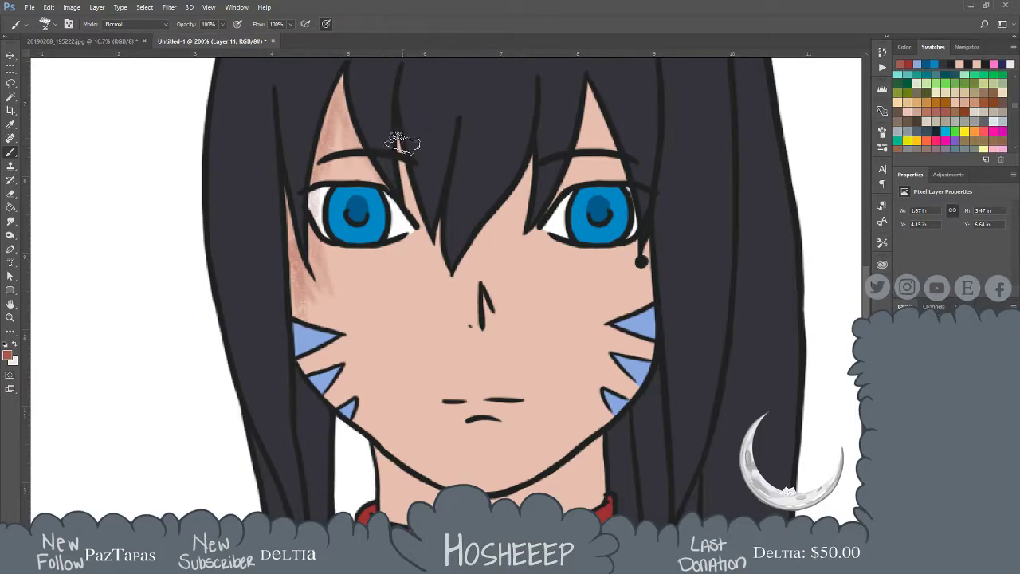
pyautogui.moveTo(395, 130)
pyautogui.mouseDown()
pyautogui.moveTo(406, 185)
pyautogui.moveTo(432, 229)
pyautogui.moveTo(405, 165)
pyautogui.moveTo(443, 222)
pyautogui.moveTo(435, 199)
pyautogui.moveTo(440, 244)
pyautogui.mouseUp()
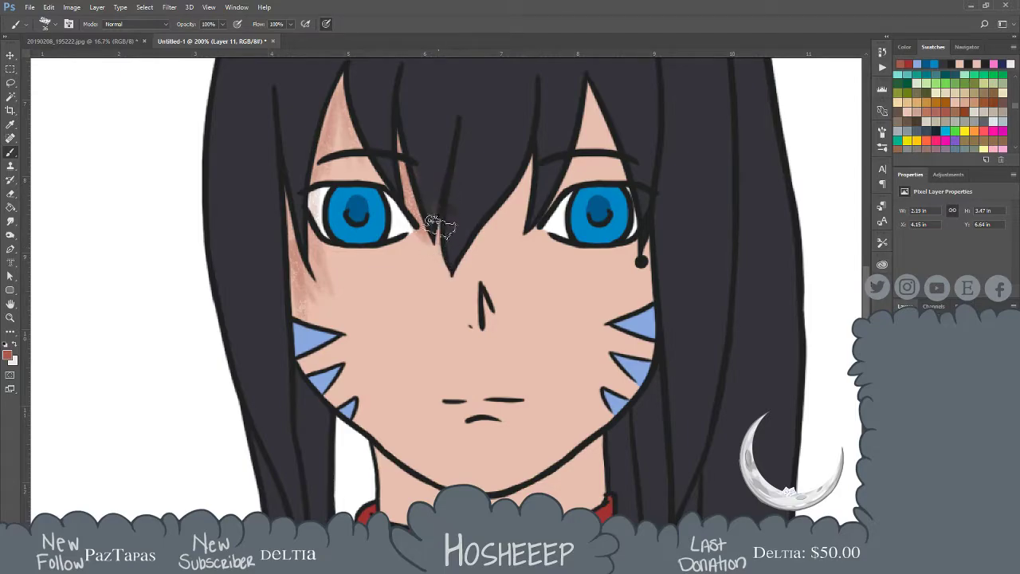
pyautogui.moveTo(526, 160)
pyautogui.mouseDown()
pyautogui.moveTo(522, 196)
pyautogui.moveTo(494, 243)
pyautogui.mouseUp()
pyautogui.hotkey('ctrl', 'alt', 'z')
pyautogui.moveTo(529, 177)
pyautogui.mouseDown()
pyautogui.moveTo(459, 290)
pyautogui.moveTo(521, 188)
pyautogui.moveTo(477, 242)
pyautogui.moveTo(504, 194)
pyautogui.moveTo(522, 185)
pyautogui.moveTo(529, 159)
pyautogui.moveTo(510, 205)
pyautogui.moveTo(593, 82)
pyautogui.moveTo(566, 177)
pyautogui.moveTo(598, 111)
pyautogui.moveTo(615, 170)
pyautogui.moveTo(596, 123)
pyautogui.moveTo(596, 173)
pyautogui.moveTo(567, 184)
pyautogui.mouseUp()
# Shade the right edge of the face down to the chin and the neck beneath the jawline
pyautogui.moveTo(644, 230)
pyautogui.mouseDown()
pyautogui.moveTo(647, 289)
pyautogui.moveTo(639, 311)
pyautogui.moveTo(646, 239)
pyautogui.moveTo(588, 413)
pyautogui.moveTo(650, 256)
pyautogui.moveTo(622, 419)
pyautogui.moveTo(645, 315)
pyautogui.moveTo(534, 460)
pyautogui.moveTo(638, 349)
pyautogui.moveTo(554, 443)
pyautogui.moveTo(590, 419)
pyautogui.moveTo(494, 489)
pyautogui.moveTo(599, 409)
pyautogui.moveTo(586, 437)
pyautogui.moveTo(614, 422)
pyautogui.moveTo(606, 441)
pyautogui.moveTo(535, 478)
pyautogui.moveTo(596, 453)
pyautogui.moveTo(584, 478)
pyautogui.moveTo(614, 469)
pyautogui.moveTo(599, 494)
pyautogui.moveTo(510, 489)
pyautogui.mouseUp()
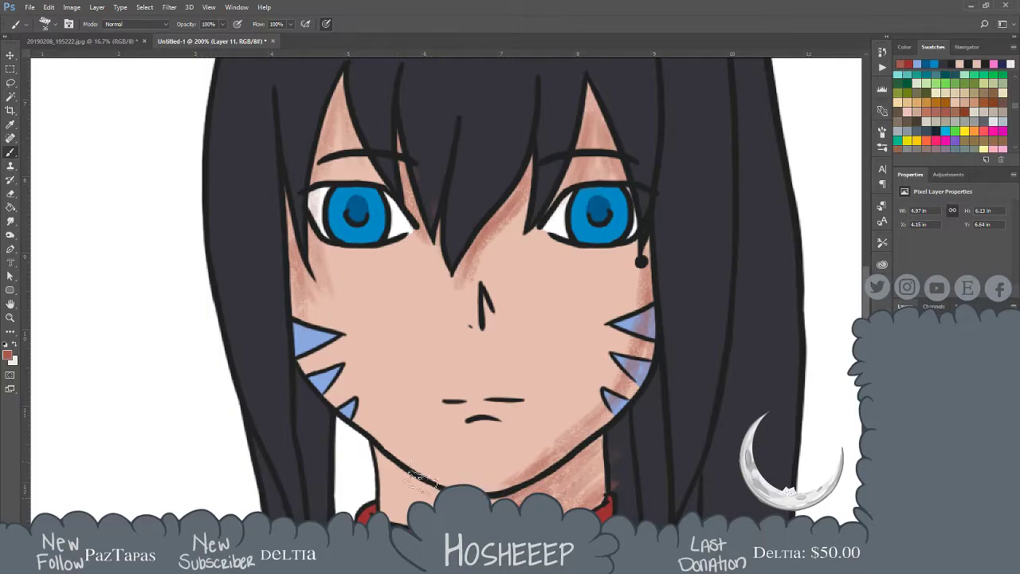
pyautogui.moveTo(381, 463); pyautogui.dragTo(468, 514)
pyautogui.moveTo(369, 447); pyautogui.dragTo(434, 486)
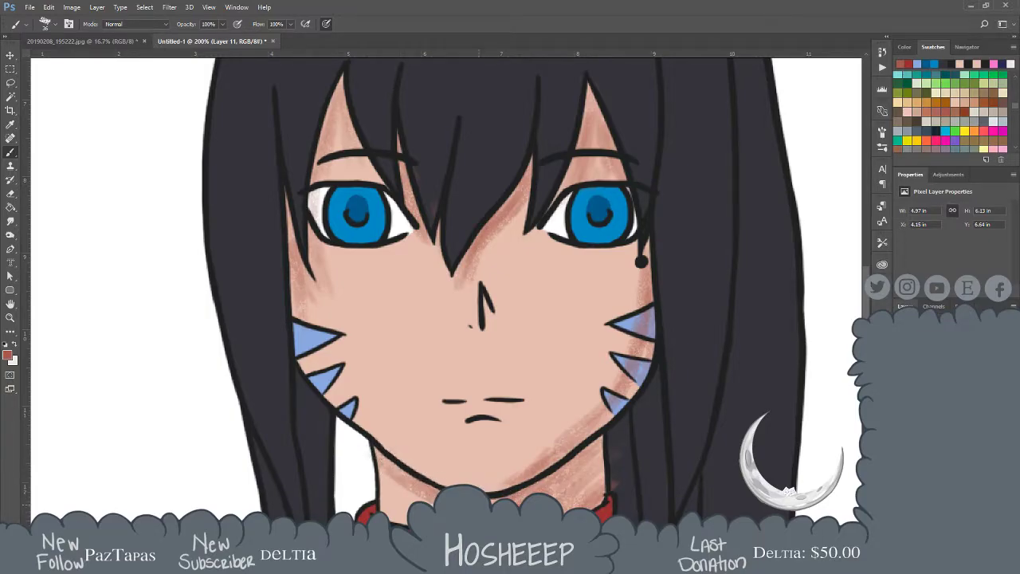
pyautogui.moveTo(565, 502)
pyautogui.mouseDown()
pyautogui.moveTo(550, 482)
pyautogui.moveTo(585, 474)
pyautogui.moveTo(608, 442)
pyautogui.mouseUp()
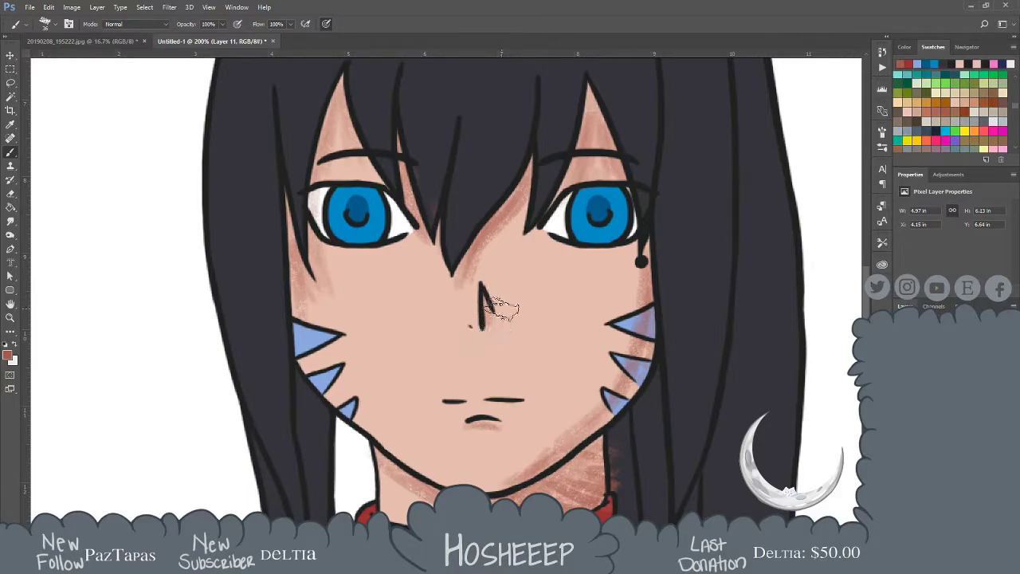
# Reduce the brush size and refine the shadows at the nose, right cheek and jaw, left forehead gap and left temple
pyautogui.press('[')
pyautogui.press('[')
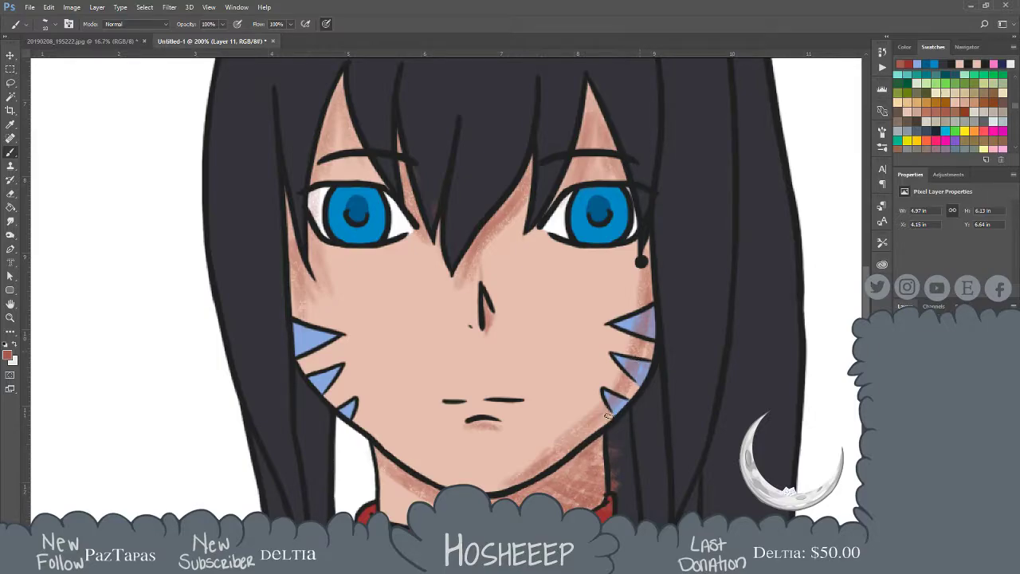
pyautogui.moveTo(611, 412); pyautogui.dragTo(583, 432)
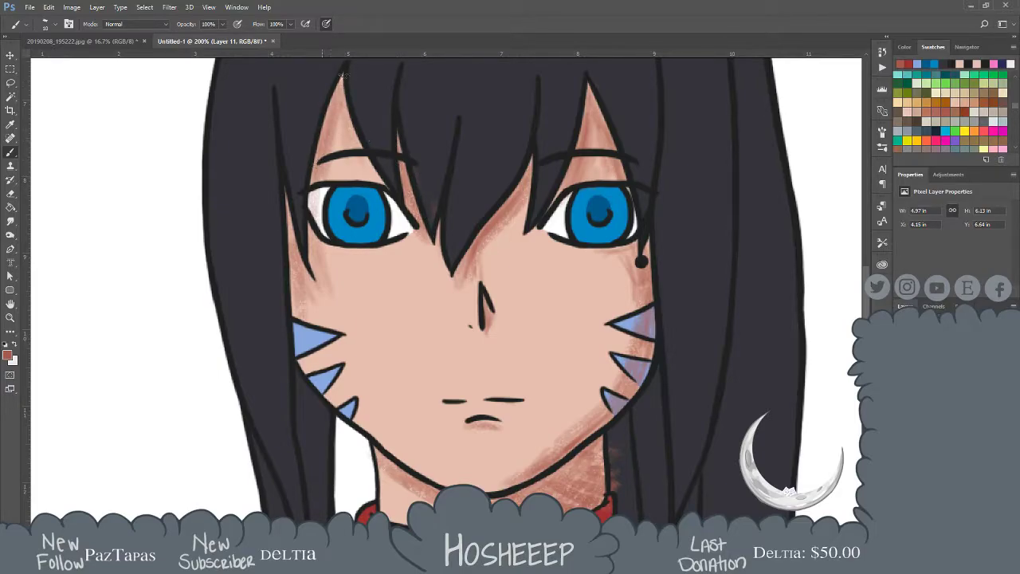
pyautogui.moveTo(333, 150); pyautogui.dragTo(338, 110)
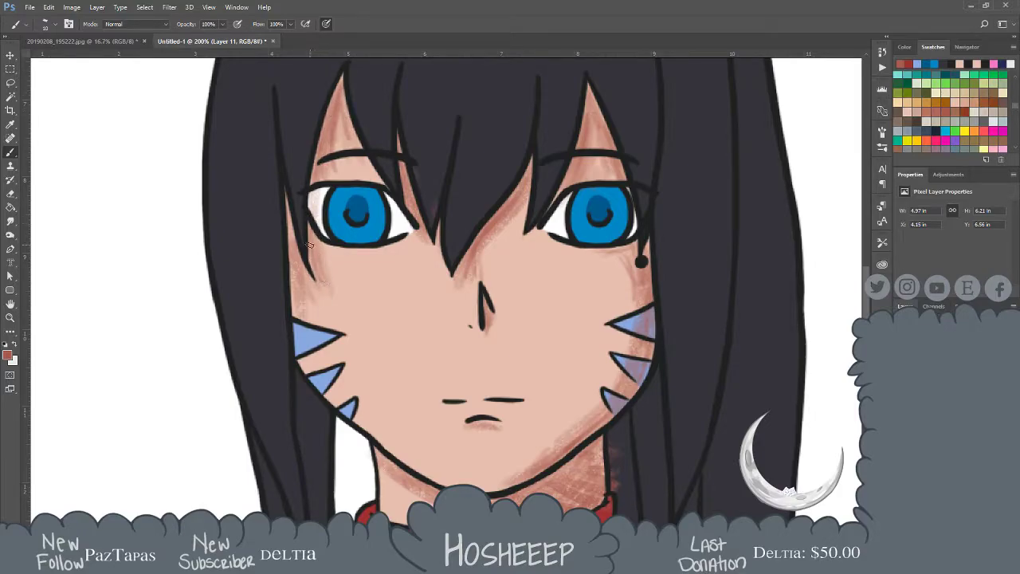
pyautogui.moveTo(291, 235); pyautogui.dragTo(293, 293)
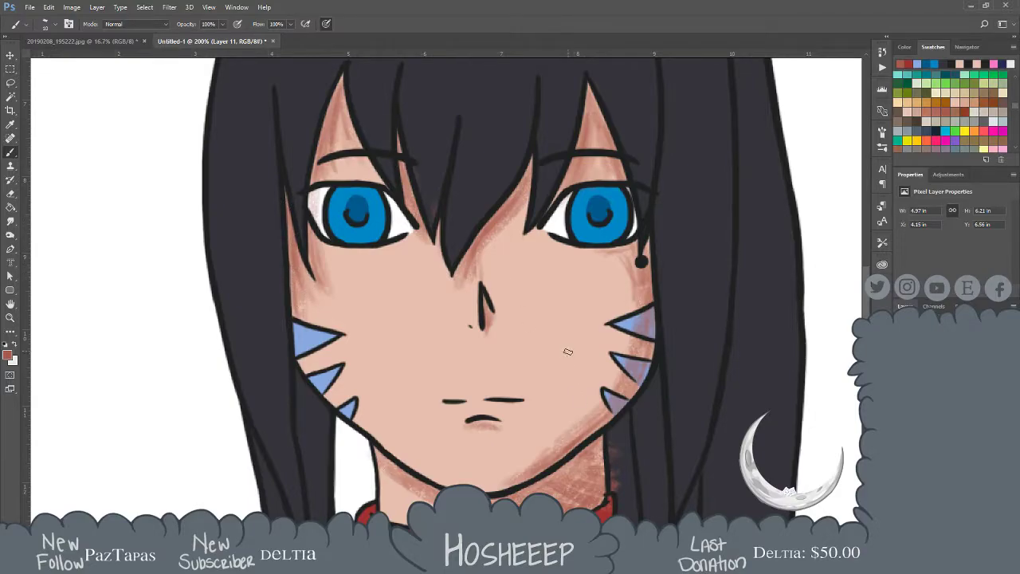
# Draw both collarbones below the scarf with thin brownish-red shadow strokes
pyautogui.moveTo(581, 408); pyautogui.dragTo(576, 305)
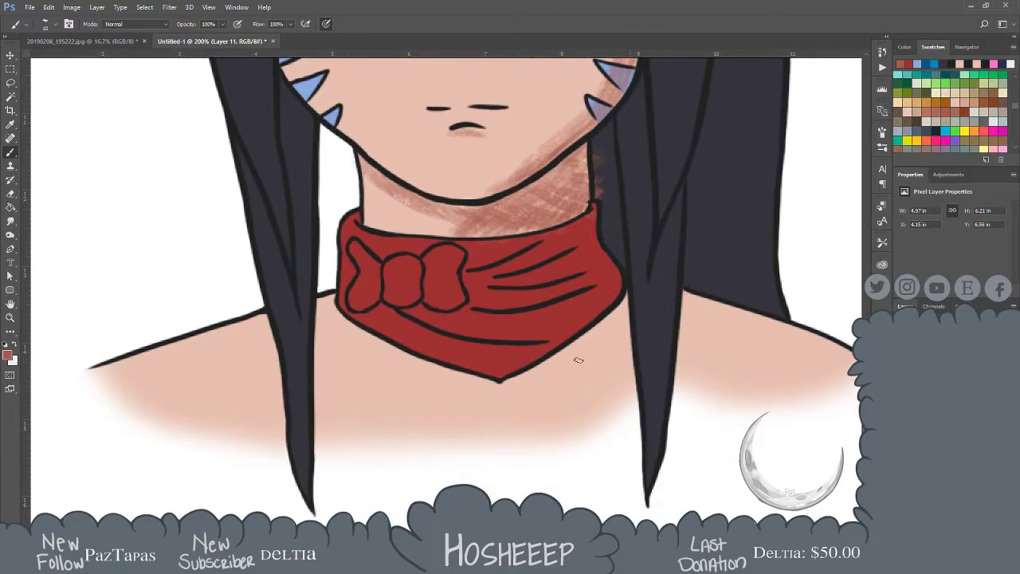
pyautogui.moveTo(644, 363); pyautogui.dragTo(574, 364)
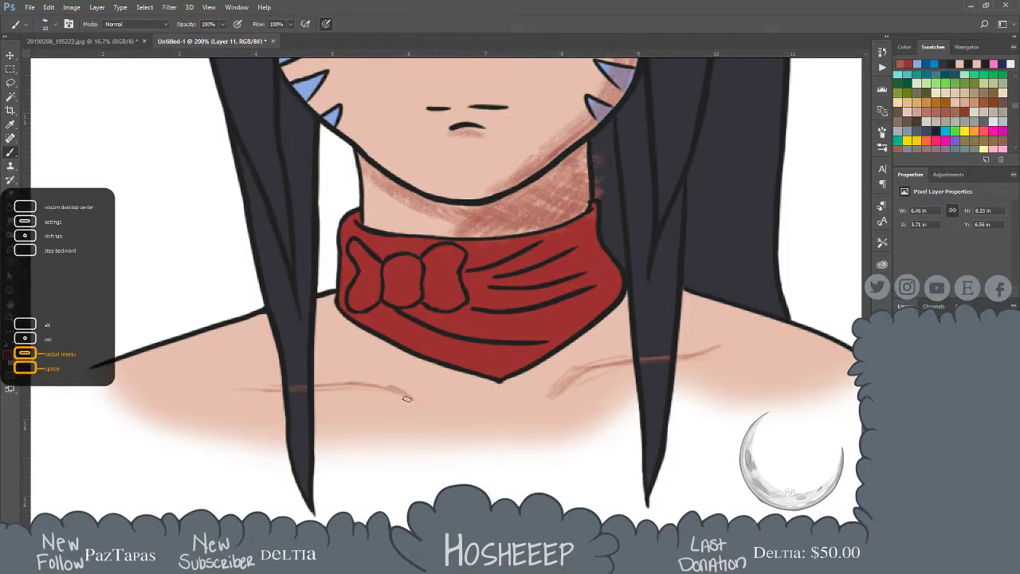
pyautogui.moveTo(381, 384); pyautogui.dragTo(420, 403)
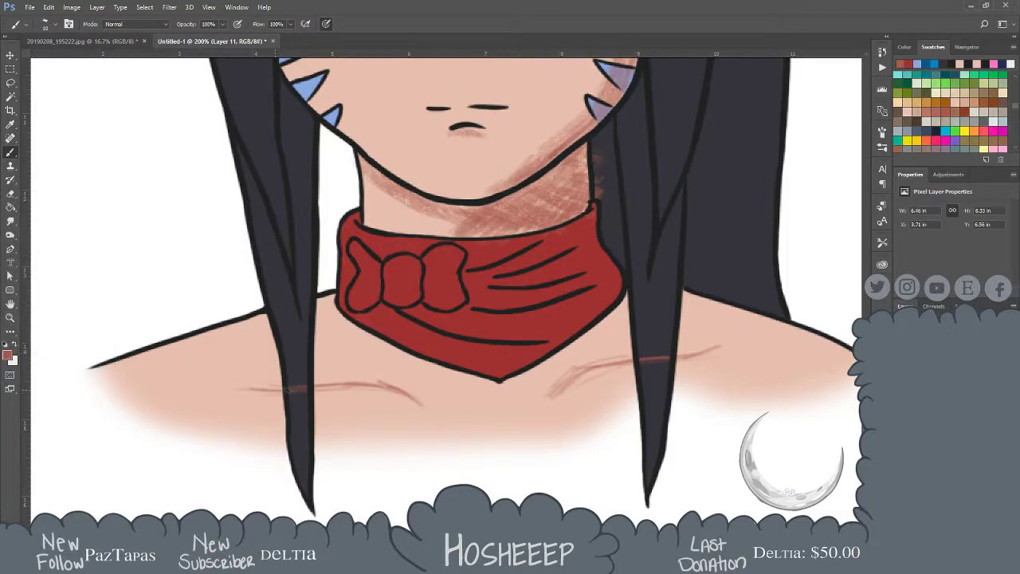
# Blend the shadows in the left forehead gap and along the left temple with the Smudge tool
pyautogui.moveTo(553, 306); pyautogui.dragTo(529, 494)
pyautogui.moveTo(542, 263); pyautogui.dragTo(582, 391)
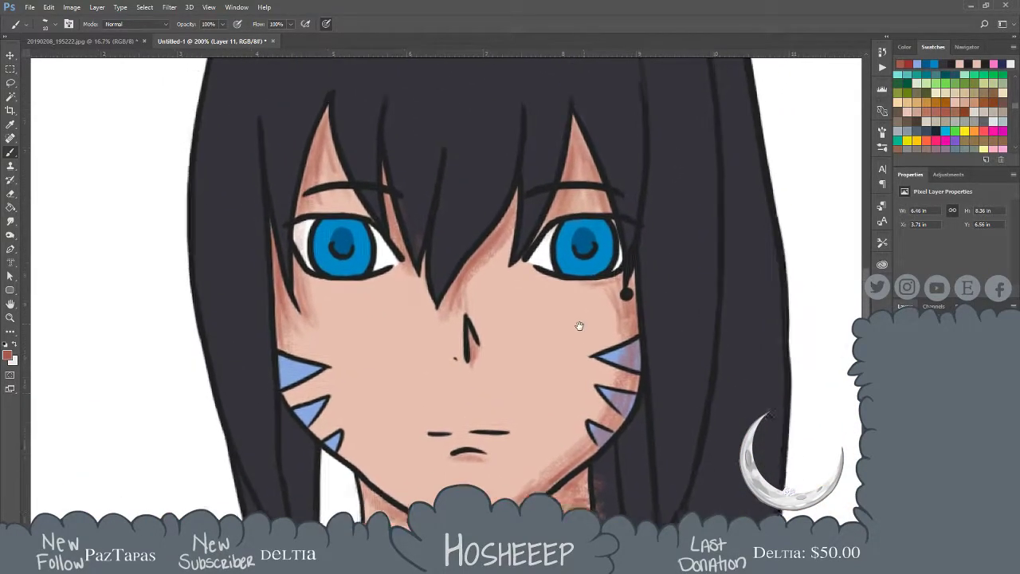
pyautogui.moveTo(578, 326); pyautogui.dragTo(587, 339)
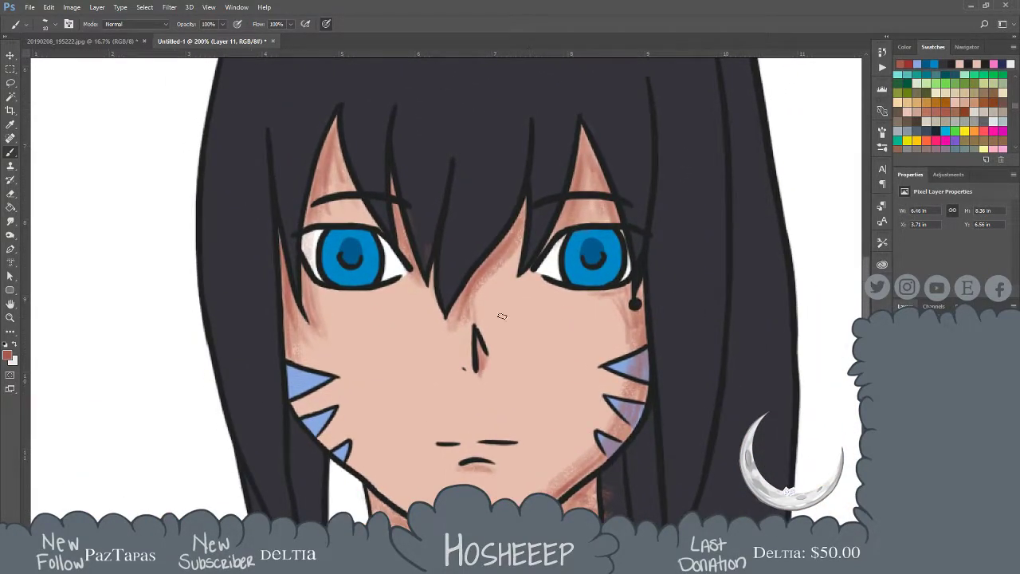
pyautogui.click(11, 221)
pyautogui.click(49, 242)
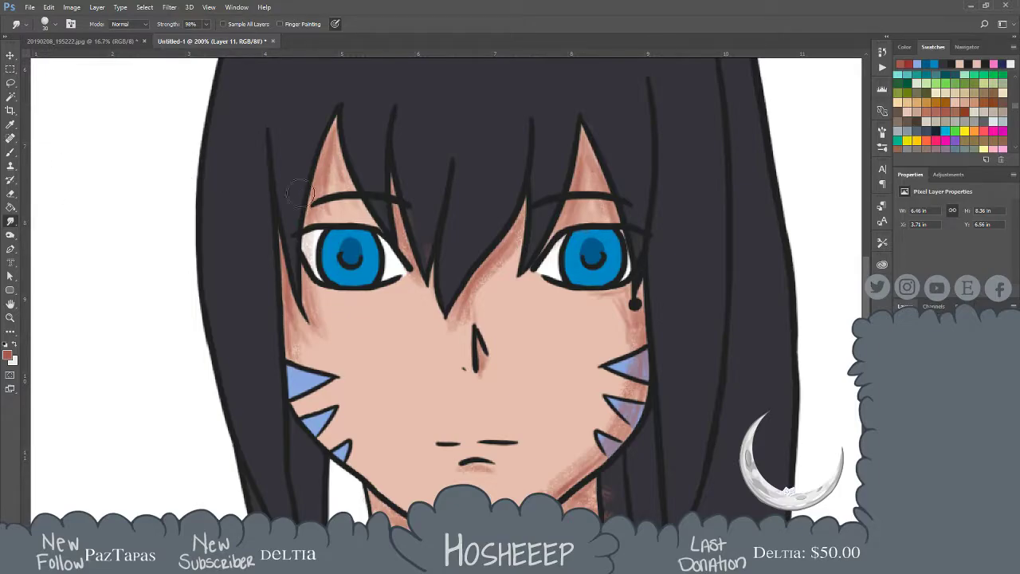
pyautogui.moveTo(322, 138)
pyautogui.mouseDown()
pyautogui.moveTo(319, 201)
pyautogui.moveTo(335, 148)
pyautogui.moveTo(361, 216)
pyautogui.moveTo(337, 144)
pyautogui.moveTo(323, 171)
pyautogui.moveTo(328, 132)
pyautogui.mouseUp()
pyautogui.moveTo(297, 271)
pyautogui.mouseDown()
pyautogui.moveTo(295, 309)
pyautogui.moveTo(317, 335)
pyautogui.moveTo(294, 362)
pyautogui.mouseUp()
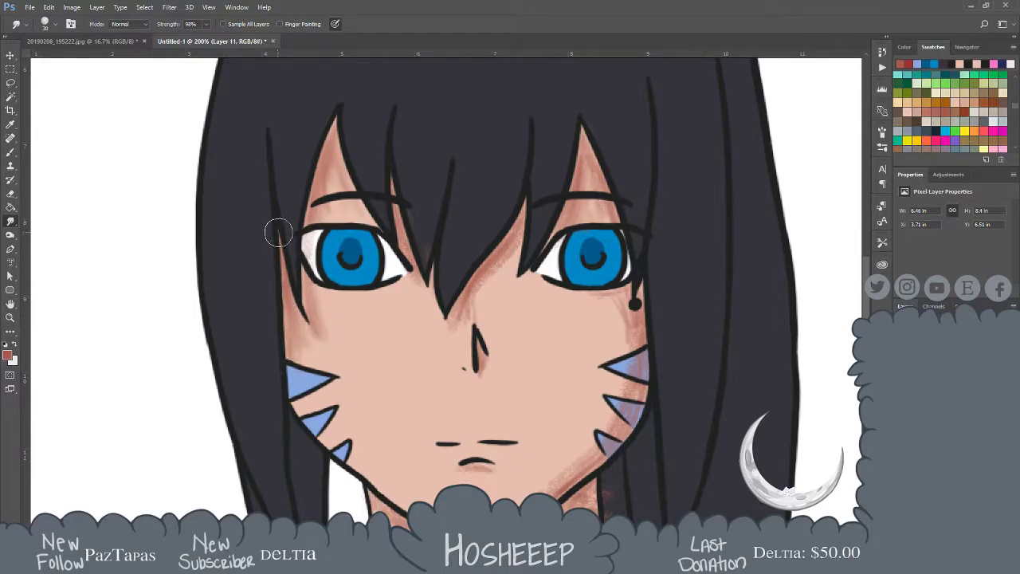
pyautogui.moveTo(284, 310)
pyautogui.mouseDown()
pyautogui.moveTo(301, 324)
pyautogui.moveTo(306, 296)
pyautogui.moveTo(296, 309)
pyautogui.mouseUp()
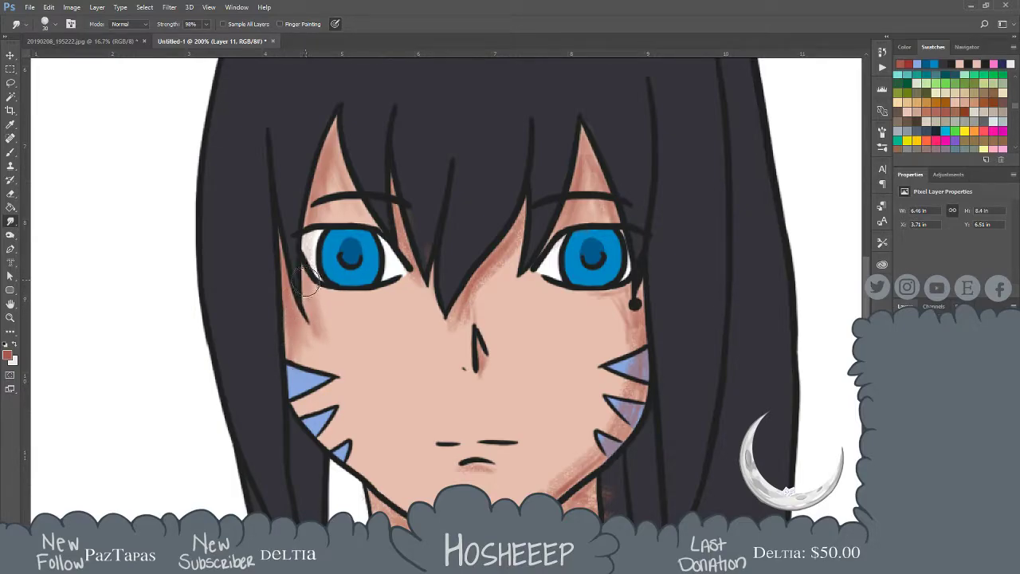
# Smudge the shadows beside the bangs, down the right side of the face, below the mouth and at the nose
pyautogui.moveTo(514, 239)
pyautogui.mouseDown()
pyautogui.moveTo(490, 259)
pyautogui.moveTo(516, 226)
pyautogui.moveTo(451, 333)
pyautogui.moveTo(486, 264)
pyautogui.moveTo(447, 328)
pyautogui.moveTo(460, 289)
pyautogui.moveTo(453, 318)
pyautogui.moveTo(519, 232)
pyautogui.mouseUp()
pyautogui.moveTo(405, 216)
pyautogui.mouseDown()
pyautogui.moveTo(412, 261)
pyautogui.moveTo(403, 242)
pyautogui.moveTo(432, 293)
pyautogui.mouseUp()
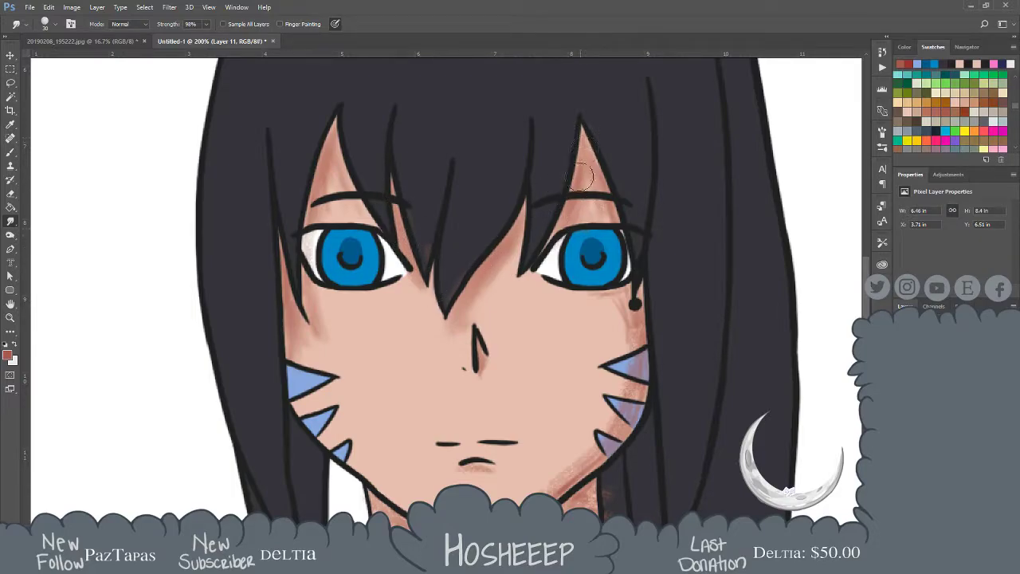
pyautogui.moveTo(591, 151)
pyautogui.mouseDown()
pyautogui.moveTo(614, 227)
pyautogui.moveTo(579, 148)
pyautogui.moveTo(582, 129)
pyautogui.moveTo(623, 295)
pyautogui.moveTo(592, 299)
pyautogui.moveTo(627, 302)
pyautogui.moveTo(627, 328)
pyautogui.moveTo(638, 306)
pyautogui.moveTo(643, 352)
pyautogui.moveTo(634, 315)
pyautogui.moveTo(613, 435)
pyautogui.moveTo(640, 329)
pyautogui.moveTo(571, 476)
pyautogui.moveTo(631, 402)
pyautogui.moveTo(645, 351)
pyautogui.moveTo(598, 450)
pyautogui.moveTo(647, 369)
pyautogui.moveTo(629, 430)
pyautogui.mouseUp()
pyautogui.moveTo(568, 480)
pyautogui.mouseDown()
pyautogui.moveTo(625, 392)
pyautogui.moveTo(624, 321)
pyautogui.moveTo(602, 422)
pyautogui.moveTo(622, 342)
pyautogui.moveTo(549, 488)
pyautogui.moveTo(588, 451)
pyautogui.mouseUp()
pyautogui.moveTo(470, 466); pyautogui.dragTo(502, 465)
pyautogui.moveTo(494, 347)
pyautogui.mouseDown()
pyautogui.moveTo(482, 377)
pyautogui.moveTo(478, 341)
pyautogui.mouseUp()
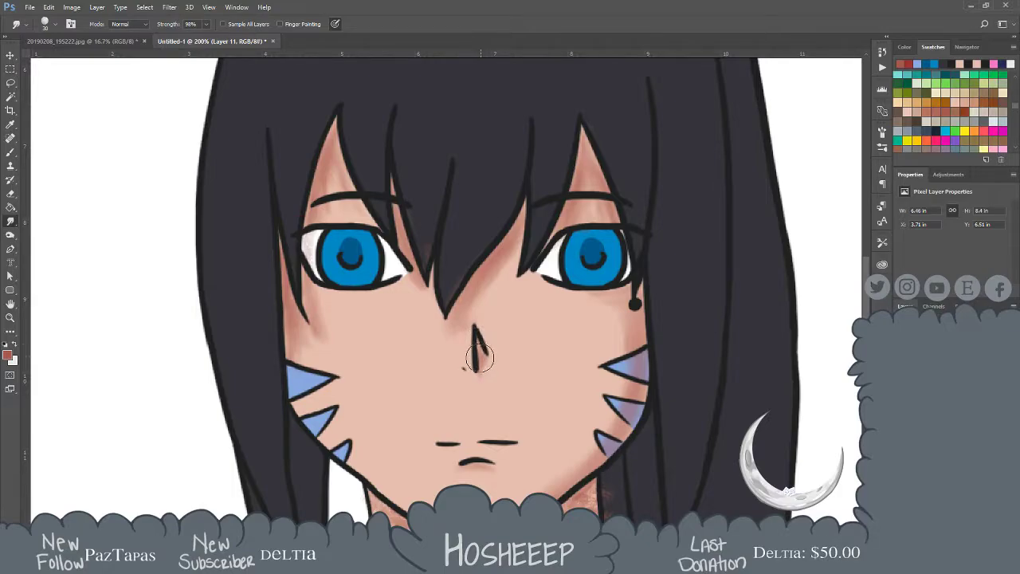
# Smudge the neck shadow under the jawline into a smooth tone on both sides
pyautogui.moveTo(514, 461); pyautogui.dragTo(505, 396)
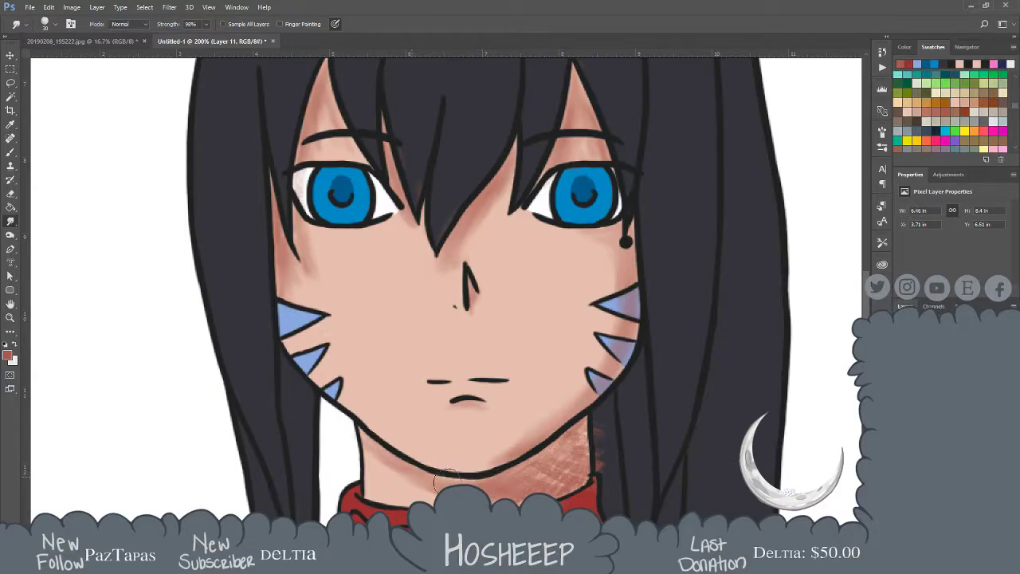
pyautogui.moveTo(518, 485); pyautogui.dragTo(405, 454)
pyautogui.moveTo(492, 478)
pyautogui.mouseDown()
pyautogui.moveTo(534, 450)
pyautogui.moveTo(590, 427)
pyautogui.moveTo(575, 484)
pyautogui.moveTo(613, 442)
pyautogui.moveTo(537, 484)
pyautogui.moveTo(558, 481)
pyautogui.moveTo(586, 417)
pyautogui.moveTo(546, 463)
pyautogui.moveTo(595, 416)
pyautogui.moveTo(545, 495)
pyautogui.moveTo(603, 448)
pyautogui.moveTo(563, 470)
pyautogui.mouseUp()
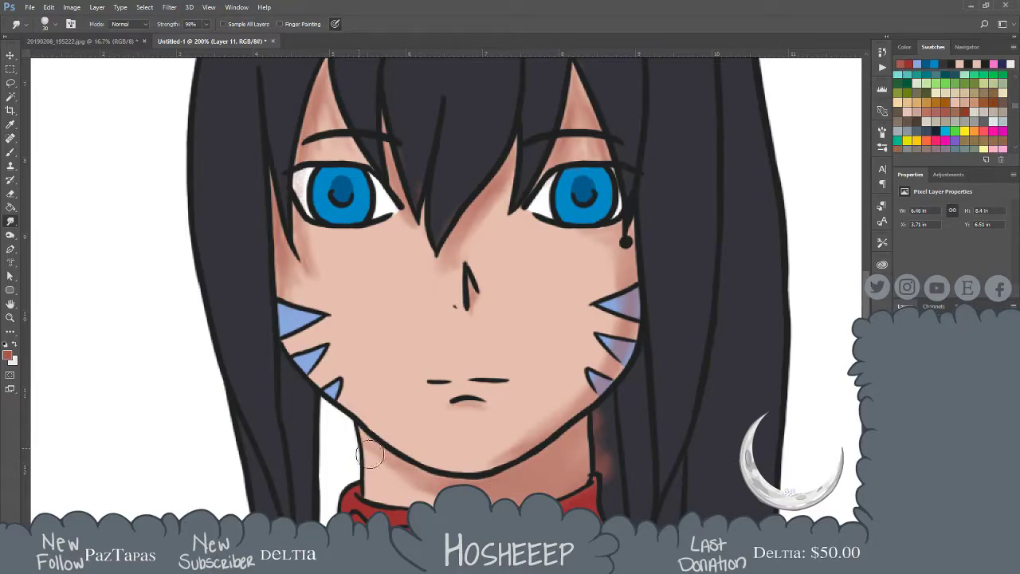
pyautogui.moveTo(430, 484); pyautogui.dragTo(339, 420)
pyautogui.moveTo(406, 467); pyautogui.dragTo(338, 426)
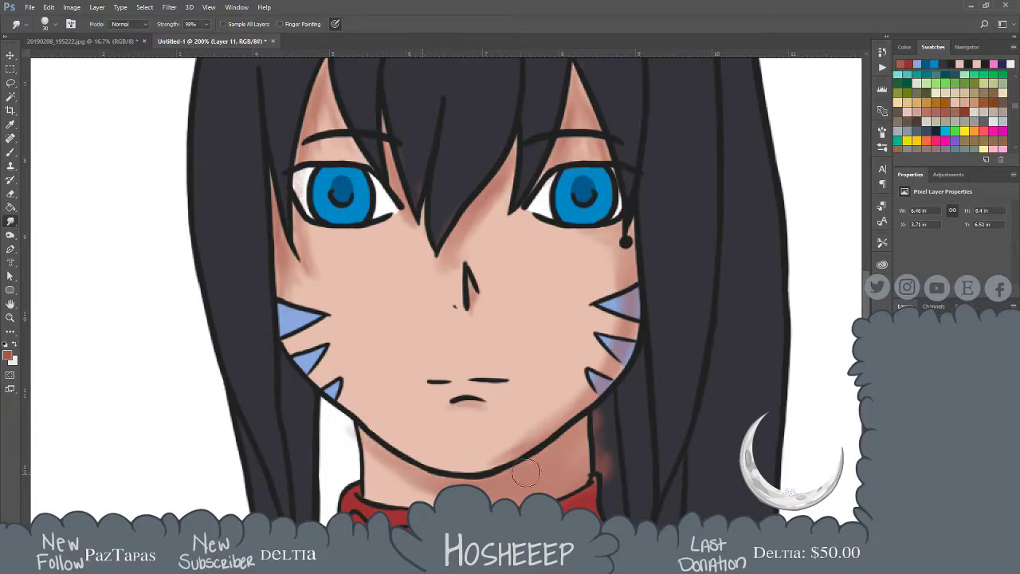
pyautogui.moveTo(500, 471); pyautogui.dragTo(532, 440)
# Soften both collarbone strokes with the Smudge tool
pyautogui.moveTo(555, 488); pyautogui.dragTo(563, 267)
pyautogui.moveTo(657, 405)
pyautogui.mouseDown()
pyautogui.moveTo(594, 421)
pyautogui.moveTo(558, 446)
pyautogui.moveTo(598, 406)
pyautogui.moveTo(729, 383)
pyautogui.moveTo(665, 384)
pyautogui.moveTo(652, 403)
pyautogui.moveTo(669, 377)
pyautogui.moveTo(726, 396)
pyautogui.mouseUp()
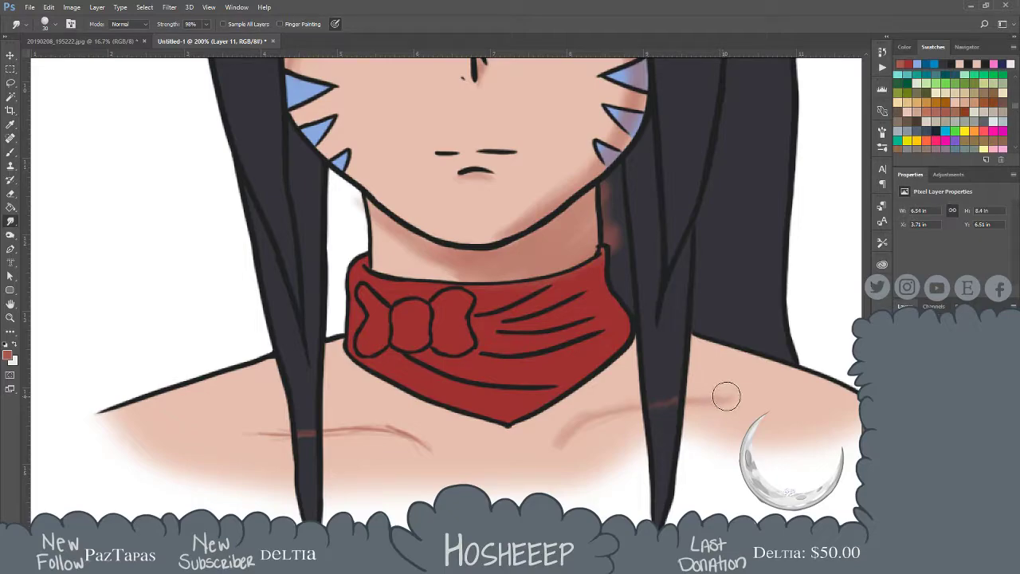
pyautogui.moveTo(331, 428)
pyautogui.mouseDown()
pyautogui.moveTo(273, 426)
pyautogui.moveTo(426, 439)
pyautogui.moveTo(386, 430)
pyautogui.moveTo(331, 434)
pyautogui.moveTo(435, 448)
pyautogui.mouseUp()
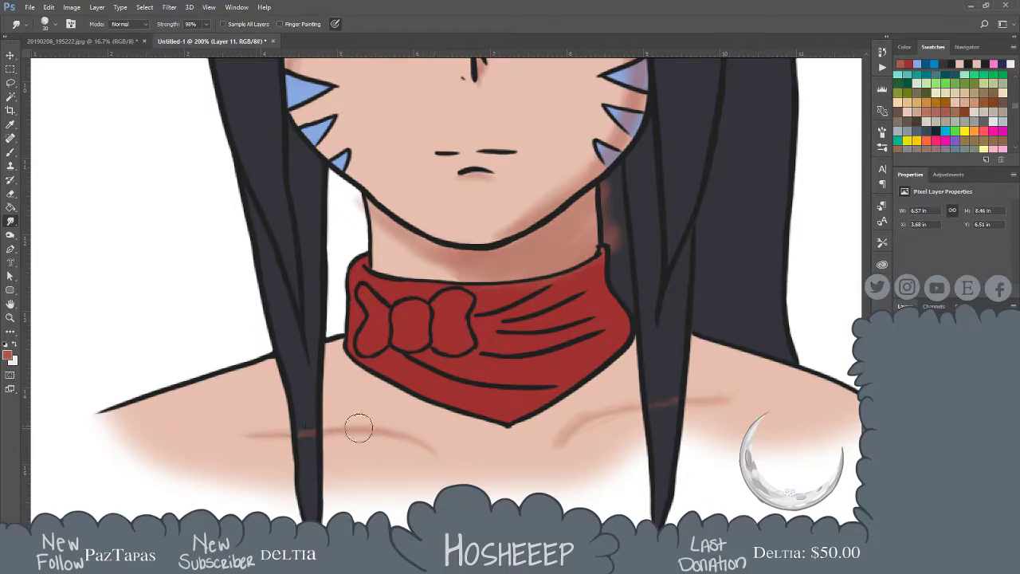
pyautogui.moveTo(603, 416)
pyautogui.mouseDown()
pyautogui.moveTo(595, 401)
pyautogui.moveTo(569, 427)
pyautogui.mouseUp()
pyautogui.moveTo(648, 294)
pyautogui.mouseDown()
pyautogui.moveTo(617, 350)
pyautogui.moveTo(638, 374)
pyautogui.mouseUp()
pyautogui.moveTo(611, 315); pyautogui.dragTo(636, 377)
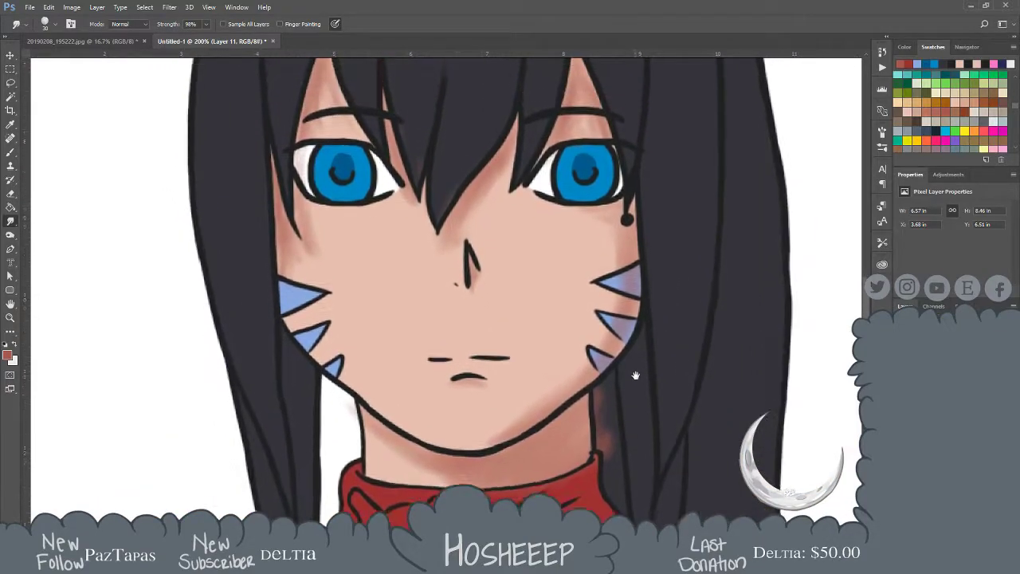
pyautogui.scroll(2, 638, 366)
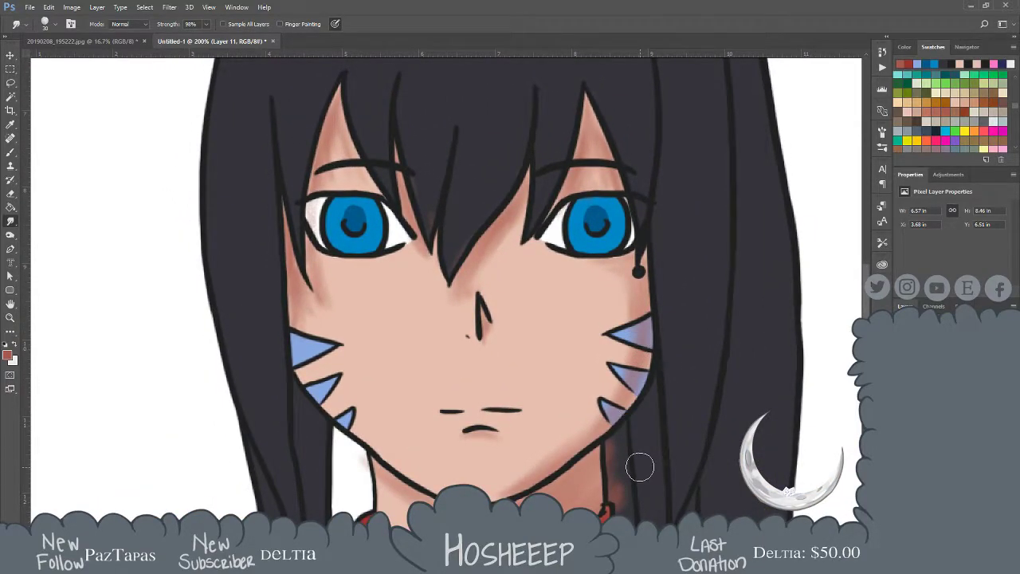
# On a new layer, brush a mauve shadow over the existing shading on the right cheek and along the jawline to the chin
pyautogui.press('b')
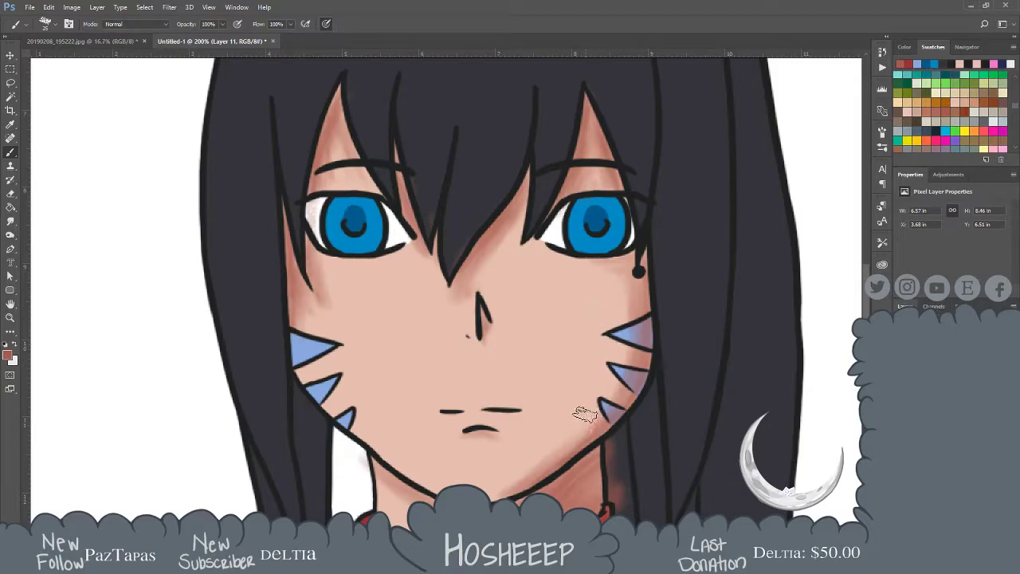
pyautogui.scroll(-2, 607, 451)
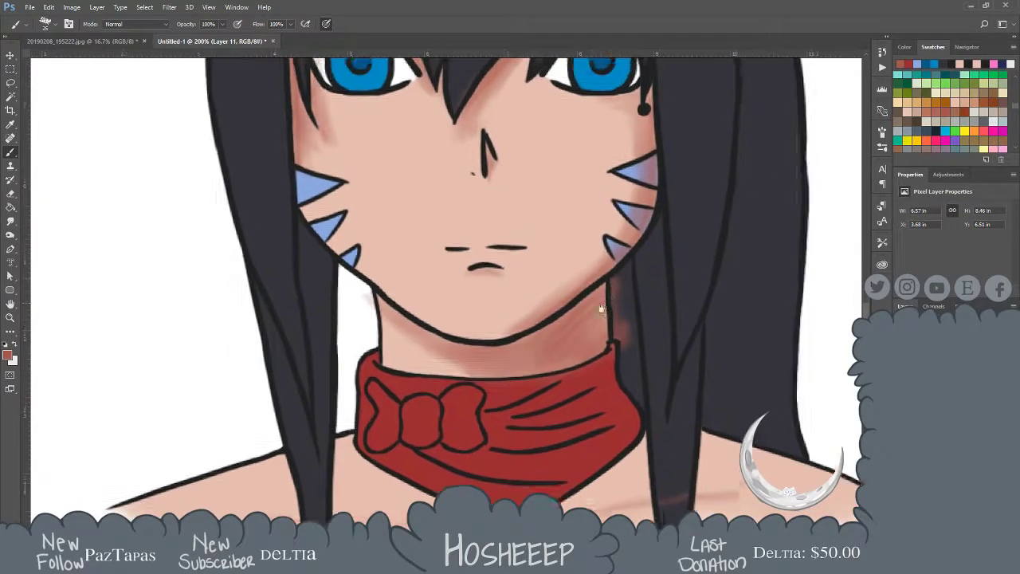
pyautogui.scroll(2, 604, 372)
pyautogui.moveTo(603, 373); pyautogui.dragTo(599, 384)
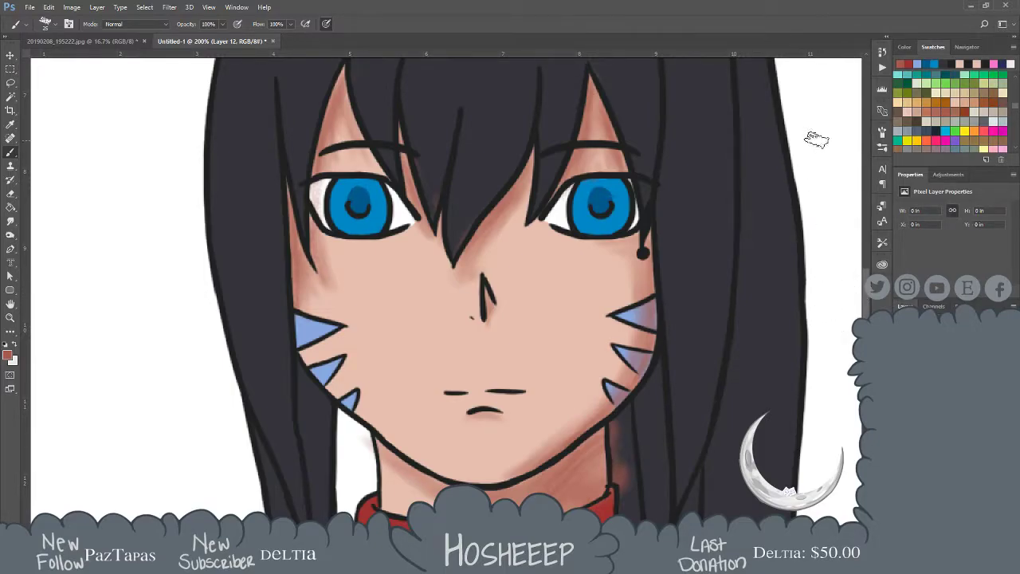
pyautogui.click(935, 147)
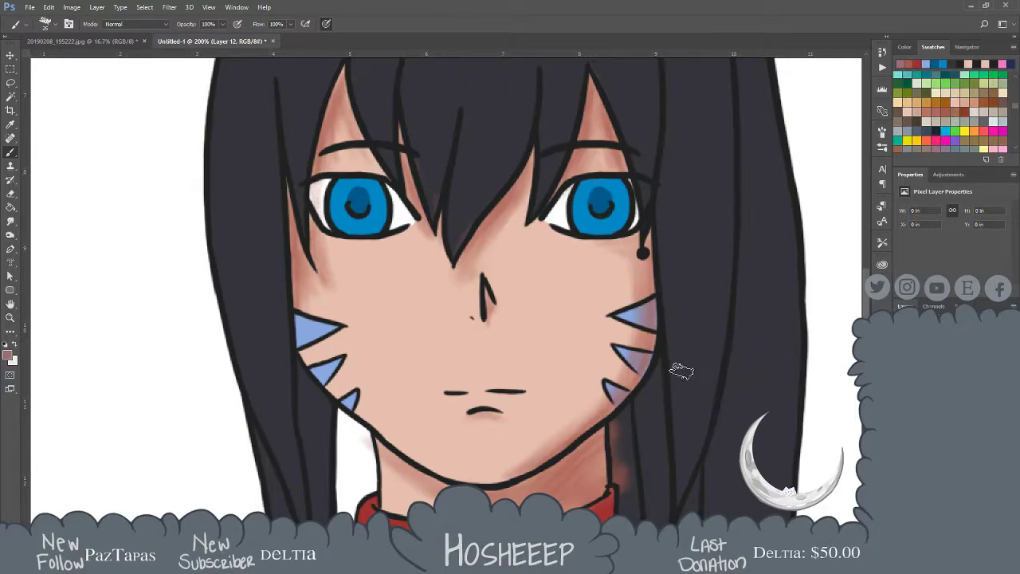
pyautogui.moveTo(649, 333)
pyautogui.mouseDown()
pyautogui.moveTo(643, 363)
pyautogui.moveTo(653, 321)
pyautogui.moveTo(647, 353)
pyautogui.moveTo(596, 421)
pyautogui.moveTo(635, 373)
pyautogui.moveTo(605, 400)
pyautogui.mouseUp()
pyautogui.moveTo(526, 462)
pyautogui.mouseDown()
pyautogui.moveTo(465, 474)
pyautogui.moveTo(502, 476)
pyautogui.moveTo(495, 482)
pyautogui.moveTo(483, 478)
pyautogui.moveTo(542, 450)
pyautogui.moveTo(476, 478)
pyautogui.moveTo(523, 481)
pyautogui.mouseUp()
pyautogui.moveTo(592, 443); pyautogui.dragTo(578, 461)
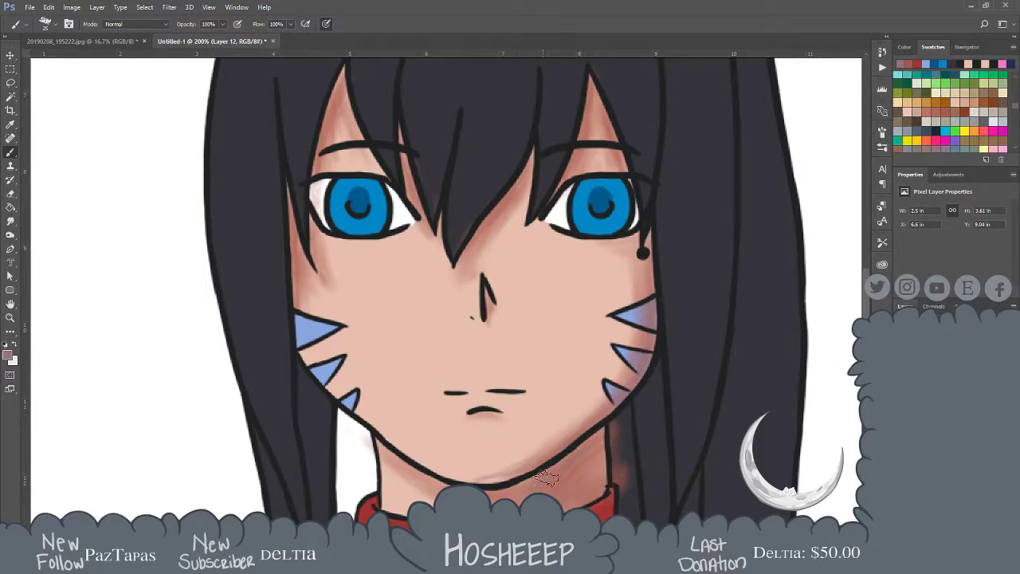
# Add the mauve shadow beside the bangs, in both forehead gaps and down the left temple, and soften the shading with the Smudge tool
pyautogui.moveTo(512, 164)
pyautogui.mouseDown()
pyautogui.moveTo(528, 154)
pyautogui.moveTo(458, 272)
pyautogui.mouseUp()
pyautogui.moveTo(593, 134)
pyautogui.mouseDown()
pyautogui.moveTo(580, 174)
pyautogui.moveTo(614, 119)
pyautogui.moveTo(614, 134)
pyautogui.moveTo(596, 80)
pyautogui.moveTo(628, 178)
pyautogui.moveTo(588, 80)
pyautogui.moveTo(594, 130)
pyautogui.moveTo(577, 180)
pyautogui.mouseUp()
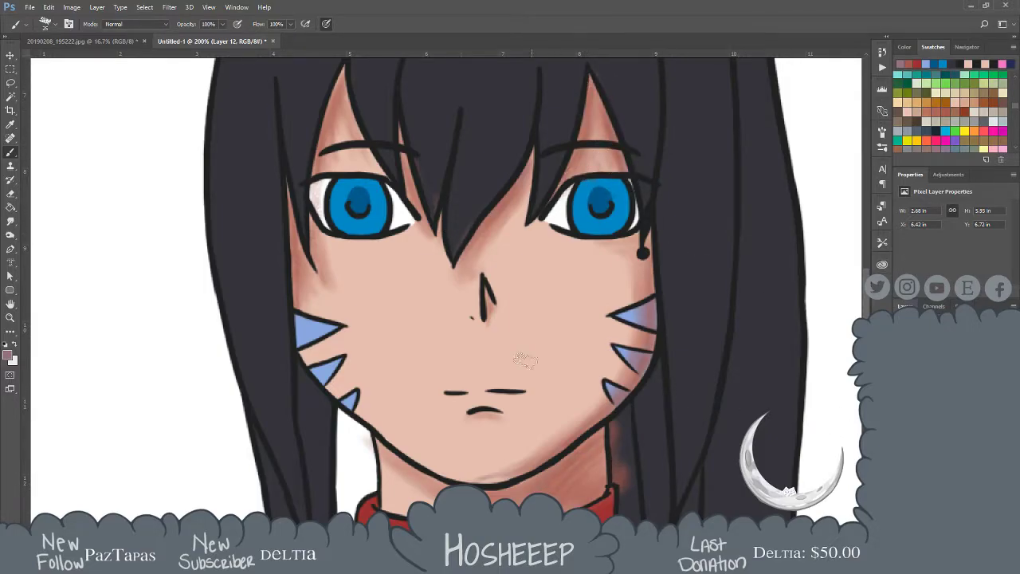
pyautogui.moveTo(311, 166); pyautogui.dragTo(319, 181)
pyautogui.moveTo(338, 116); pyautogui.dragTo(437, 239)
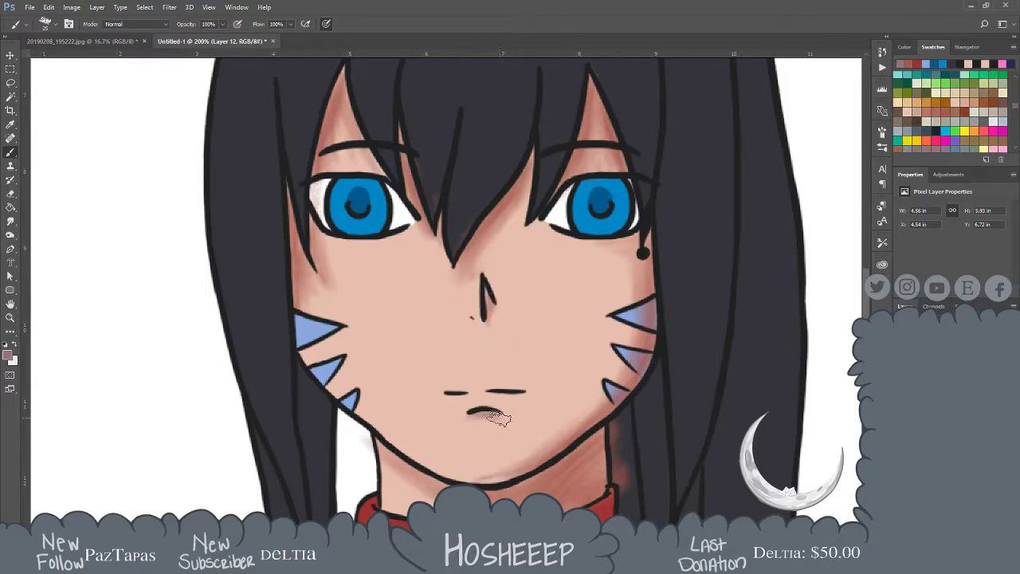
pyautogui.moveTo(293, 220); pyautogui.dragTo(295, 314)
pyautogui.click(11, 221)
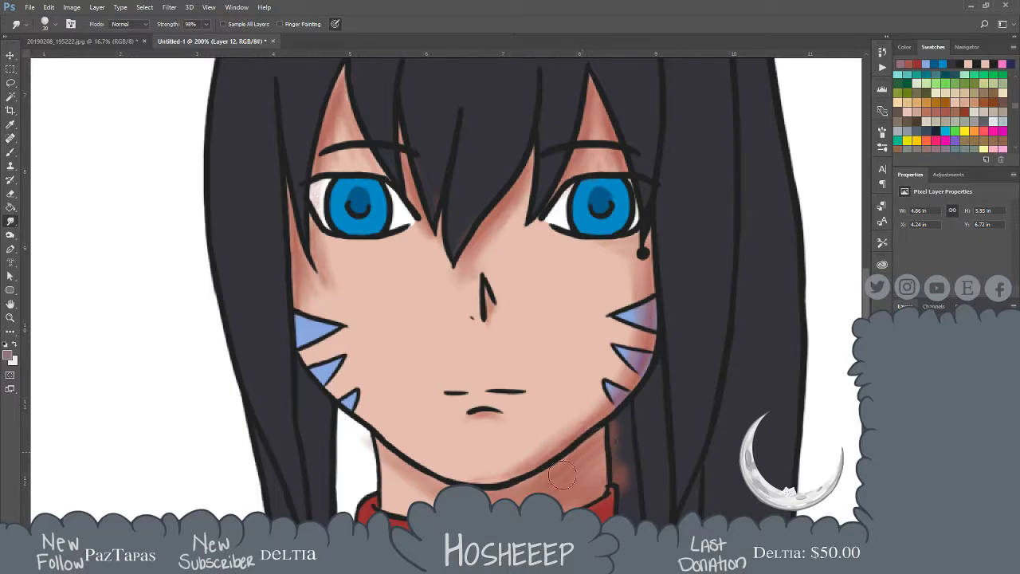
pyautogui.moveTo(647, 330)
pyautogui.mouseDown()
pyautogui.moveTo(652, 298)
pyautogui.moveTo(644, 353)
pyautogui.moveTo(654, 321)
pyautogui.moveTo(640, 350)
pyautogui.moveTo(653, 292)
pyautogui.moveTo(642, 275)
pyautogui.moveTo(621, 364)
pyautogui.moveTo(638, 322)
pyautogui.mouseUp()
# On a new layer, brush light tan highlights beside the nose, under the mouth line and along the lower left jaw
pyautogui.click(948, 398)
pyautogui.click(907, 102)
pyautogui.press('b')
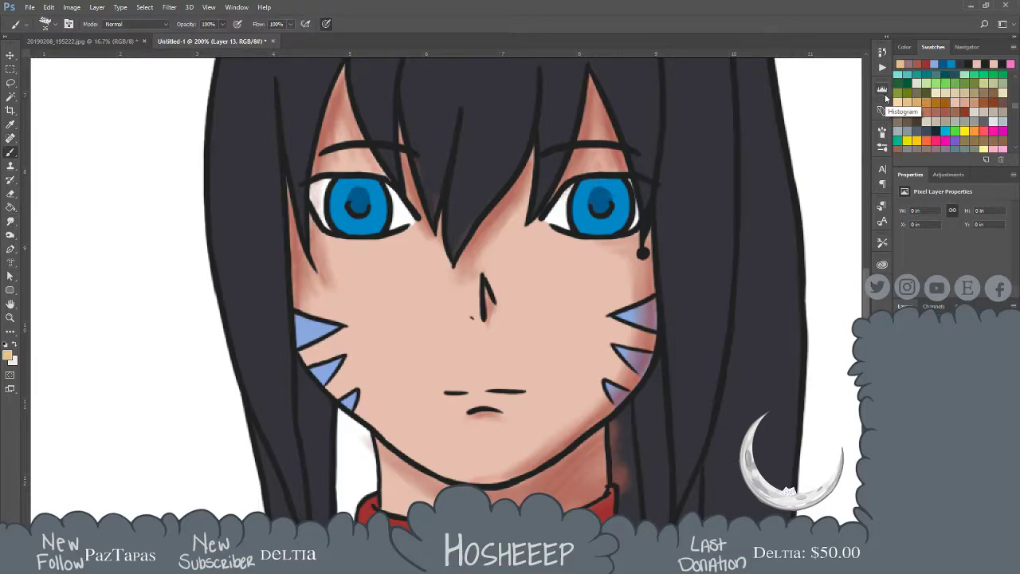
pyautogui.moveTo(472, 287)
pyautogui.mouseDown()
pyautogui.moveTo(478, 323)
pyautogui.moveTo(476, 277)
pyautogui.moveTo(476, 326)
pyautogui.mouseUp()
pyautogui.moveTo(451, 392)
pyautogui.mouseDown()
pyautogui.moveTo(511, 384)
pyautogui.moveTo(452, 386)
pyautogui.moveTo(514, 397)
pyautogui.mouseUp()
pyautogui.moveTo(439, 306)
pyautogui.mouseDown()
pyautogui.moveTo(345, 306)
pyautogui.moveTo(360, 340)
pyautogui.moveTo(330, 318)
pyautogui.moveTo(356, 384)
pyautogui.moveTo(308, 348)
pyautogui.moveTo(408, 435)
pyautogui.moveTo(313, 363)
pyautogui.moveTo(412, 456)
pyautogui.moveTo(344, 395)
pyautogui.moveTo(437, 469)
pyautogui.mouseUp()
# Extend the tan highlights along the left whisker marks and jaw, on the right cheek and above the eyes
pyautogui.rightClick(462, 389)
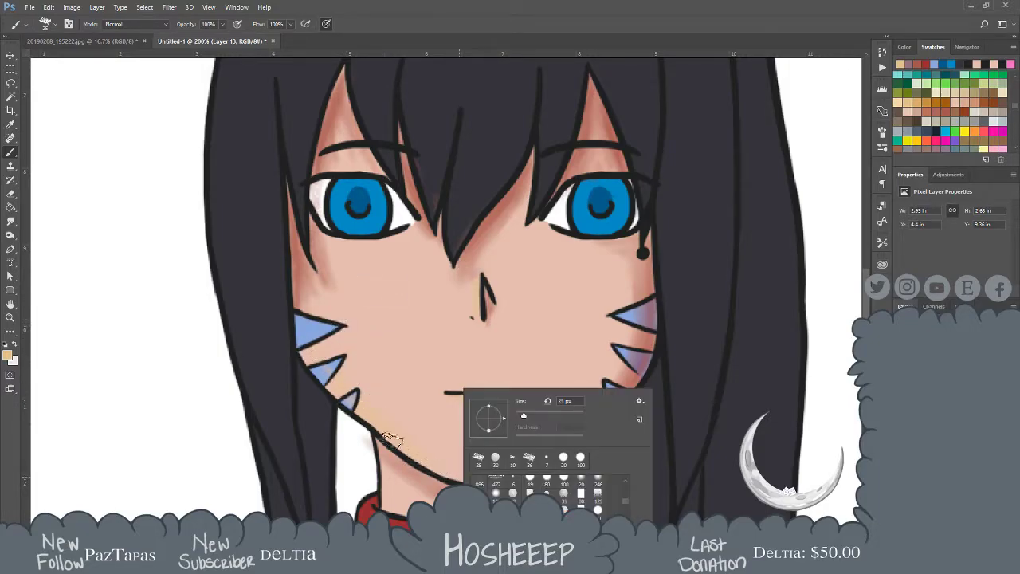
pyautogui.click(422, 449)
pyautogui.moveTo(300, 331)
pyautogui.mouseDown()
pyautogui.moveTo(332, 391)
pyautogui.moveTo(305, 319)
pyautogui.moveTo(334, 390)
pyautogui.moveTo(314, 312)
pyautogui.moveTo(388, 423)
pyautogui.mouseUp()
pyautogui.moveTo(611, 273)
pyautogui.mouseDown()
pyautogui.moveTo(532, 285)
pyautogui.moveTo(622, 280)
pyautogui.moveTo(533, 281)
pyautogui.moveTo(601, 268)
pyautogui.moveTo(542, 281)
pyautogui.moveTo(600, 272)
pyautogui.moveTo(592, 277)
pyautogui.moveTo(620, 285)
pyautogui.moveTo(549, 279)
pyautogui.moveTo(599, 265)
pyautogui.moveTo(557, 310)
pyautogui.moveTo(589, 247)
pyautogui.moveTo(513, 241)
pyautogui.moveTo(526, 212)
pyautogui.moveTo(494, 250)
pyautogui.moveTo(546, 196)
pyautogui.moveTo(519, 209)
pyautogui.moveTo(471, 273)
pyautogui.moveTo(599, 150)
pyautogui.mouseUp()
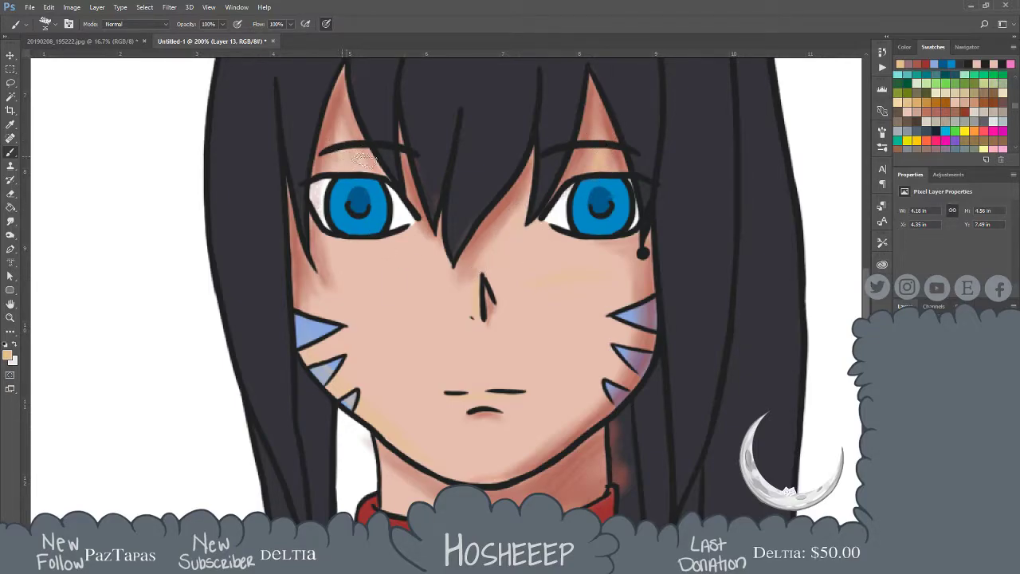
pyautogui.moveTo(640, 180)
pyautogui.mouseDown()
pyautogui.moveTo(581, 168)
pyautogui.moveTo(607, 160)
pyautogui.mouseUp()
# Brush tan highlights along the left shoulder and beneath both collarbones
pyautogui.moveTo(460, 464)
pyautogui.mouseDown()
pyautogui.moveTo(489, 474)
pyautogui.moveTo(419, 452)
pyautogui.moveTo(472, 440)
pyautogui.moveTo(461, 431)
pyautogui.moveTo(448, 449)
pyautogui.moveTo(478, 257)
pyautogui.mouseUp()
pyautogui.moveTo(353, 404)
pyautogui.mouseDown()
pyautogui.moveTo(183, 466)
pyautogui.moveTo(366, 395)
pyautogui.moveTo(335, 428)
pyautogui.moveTo(366, 494)
pyautogui.moveTo(277, 495)
pyautogui.mouseUp()
pyautogui.moveTo(348, 492)
pyautogui.mouseDown()
pyautogui.moveTo(435, 489)
pyautogui.moveTo(312, 494)
pyautogui.mouseUp()
pyautogui.moveTo(622, 486); pyautogui.dragTo(700, 467)
pyautogui.moveTo(619, 484)
pyautogui.mouseDown()
pyautogui.moveTo(789, 448)
pyautogui.moveTo(649, 470)
pyautogui.mouseUp()
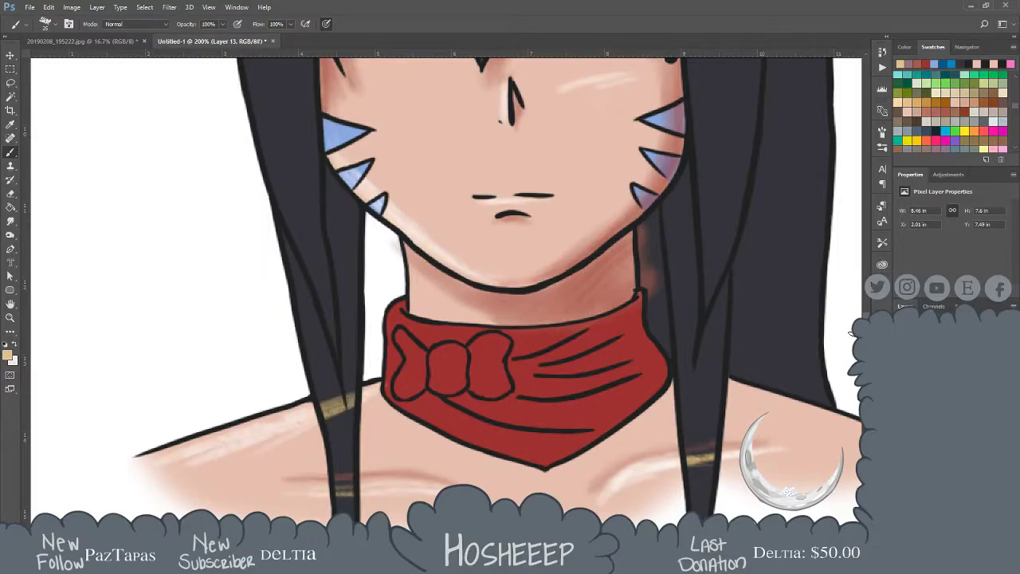
# Step through the blend modes of the highlight layer and keep one that gives pale, soft highlights
pyautogui.press('Down')
pyautogui.press('Down')
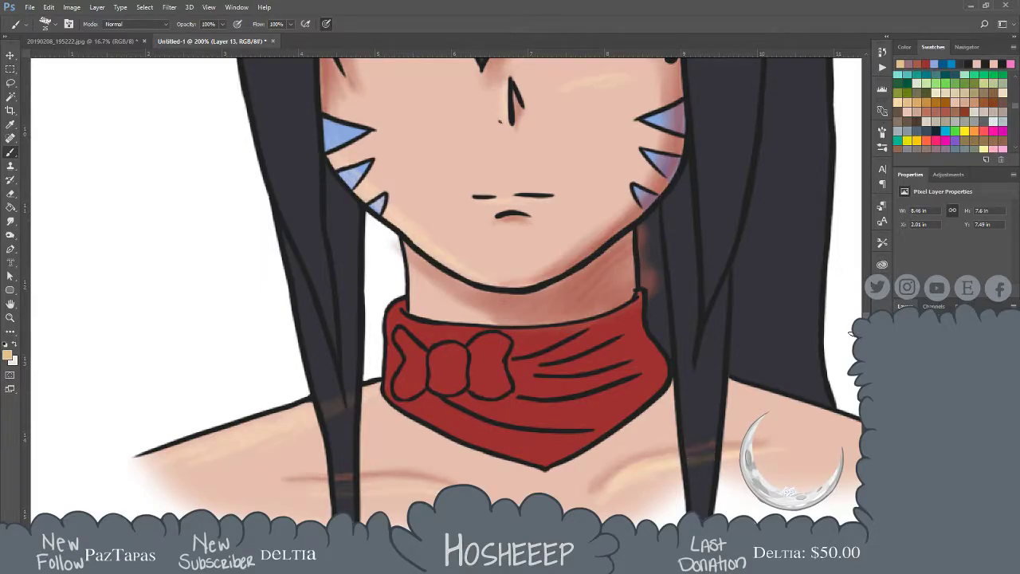
pyautogui.press('Down')
pyautogui.press('Down')
pyautogui.press('Down')
pyautogui.press('Down')
pyautogui.press('Down')
pyautogui.press('Down')
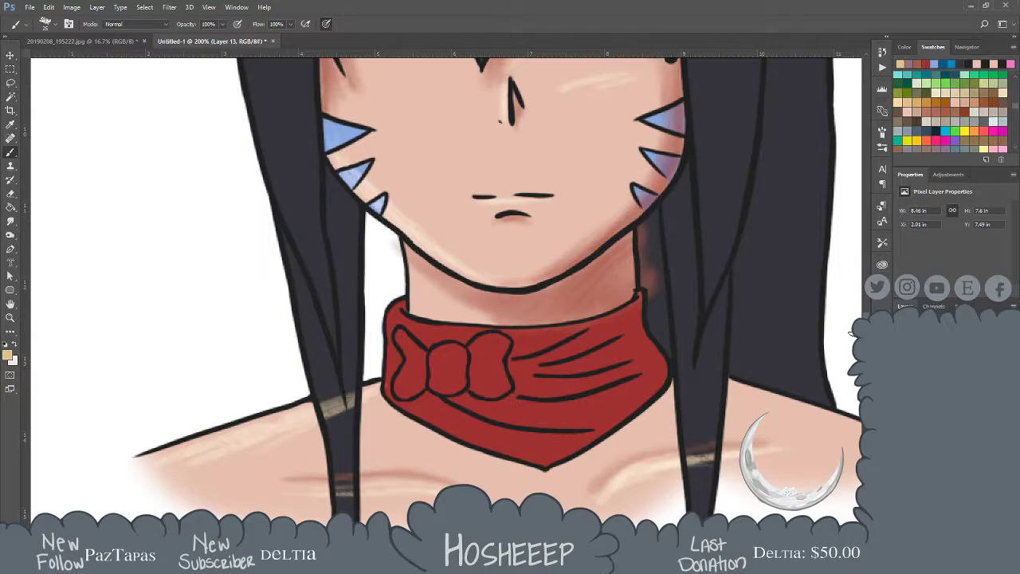
# Blend the highlights on the right cheek and along the left jaw with the Smudge tool
pyautogui.click(11, 235)
pyautogui.click(11, 222)
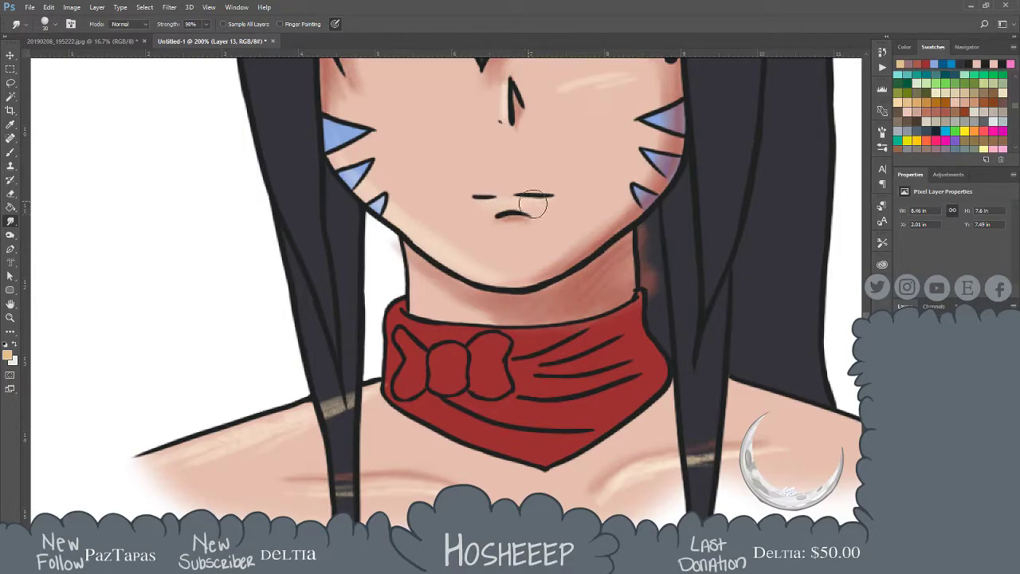
pyautogui.moveTo(598, 161); pyautogui.dragTo(557, 283)
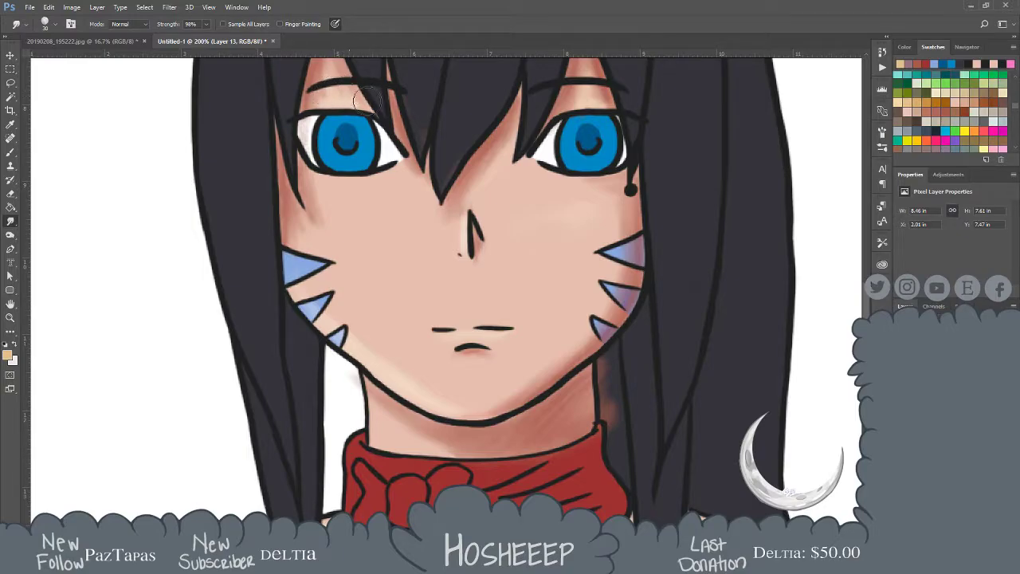
# Smudge the highlights on the left shoulder and under both collarbones into the surrounding skin
pyautogui.moveTo(439, 362)
pyautogui.mouseDown()
pyautogui.moveTo(462, 212)
pyautogui.moveTo(480, 203)
pyautogui.mouseUp()
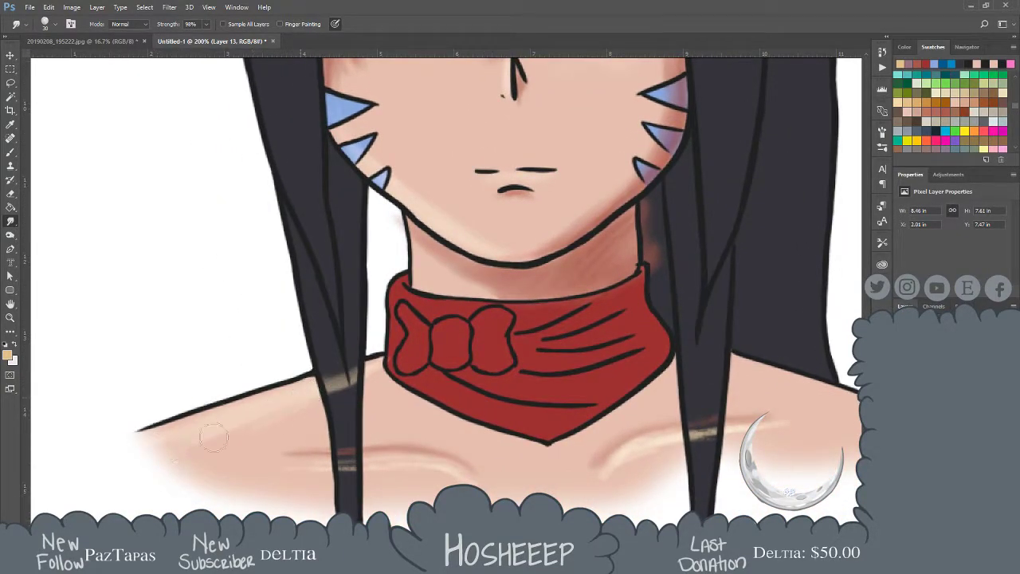
pyautogui.moveTo(346, 378); pyautogui.dragTo(356, 372)
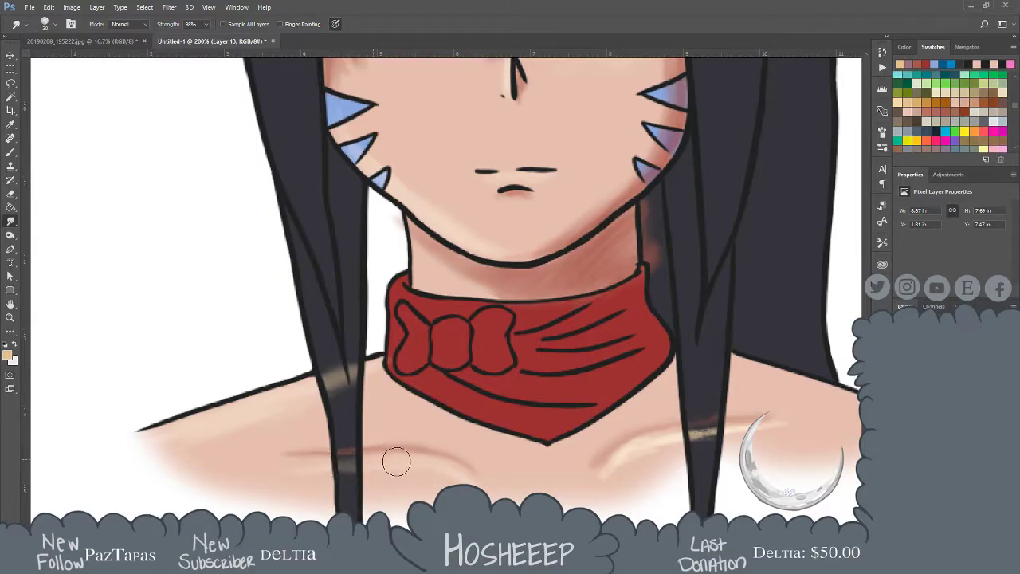
pyautogui.moveTo(396, 466); pyautogui.dragTo(312, 464)
pyautogui.moveTo(628, 453); pyautogui.dragTo(759, 435)
pyautogui.moveTo(667, 445); pyautogui.dragTo(818, 423)
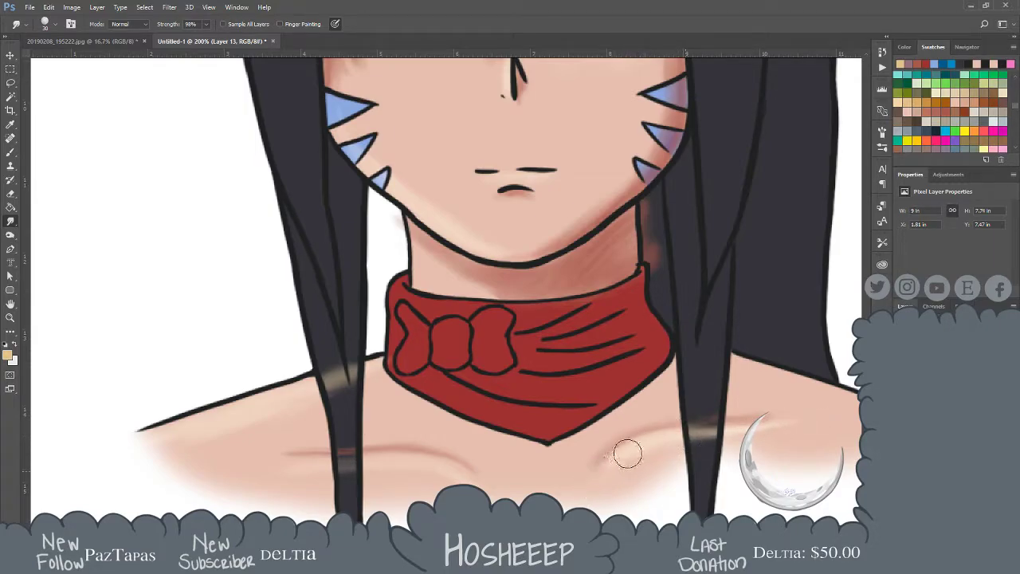
pyautogui.moveTo(646, 438); pyautogui.dragTo(784, 432)
pyautogui.moveTo(666, 433)
pyautogui.mouseDown()
pyautogui.moveTo(602, 461)
pyautogui.moveTo(685, 434)
pyautogui.moveTo(662, 435)
pyautogui.moveTo(693, 428)
pyautogui.moveTo(643, 453)
pyautogui.moveTo(653, 439)
pyautogui.moveTo(785, 417)
pyautogui.mouseUp()
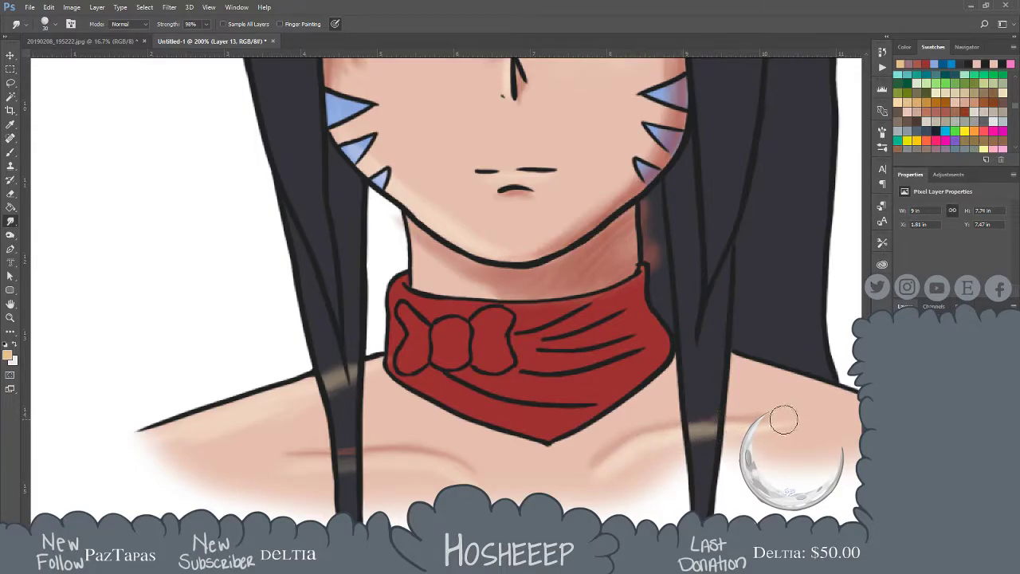
# Spread the shoulder highlight and the lower edges of both collarbone highlights further into the chest with the Smudge tool
pyautogui.moveTo(665, 359)
pyautogui.mouseDown()
pyautogui.moveTo(573, 359)
pyautogui.moveTo(551, 342)
pyautogui.moveTo(581, 336)
pyautogui.mouseUp()
pyautogui.moveTo(335, 357)
pyautogui.mouseDown()
pyautogui.moveTo(308, 390)
pyautogui.moveTo(269, 402)
pyautogui.mouseUp()
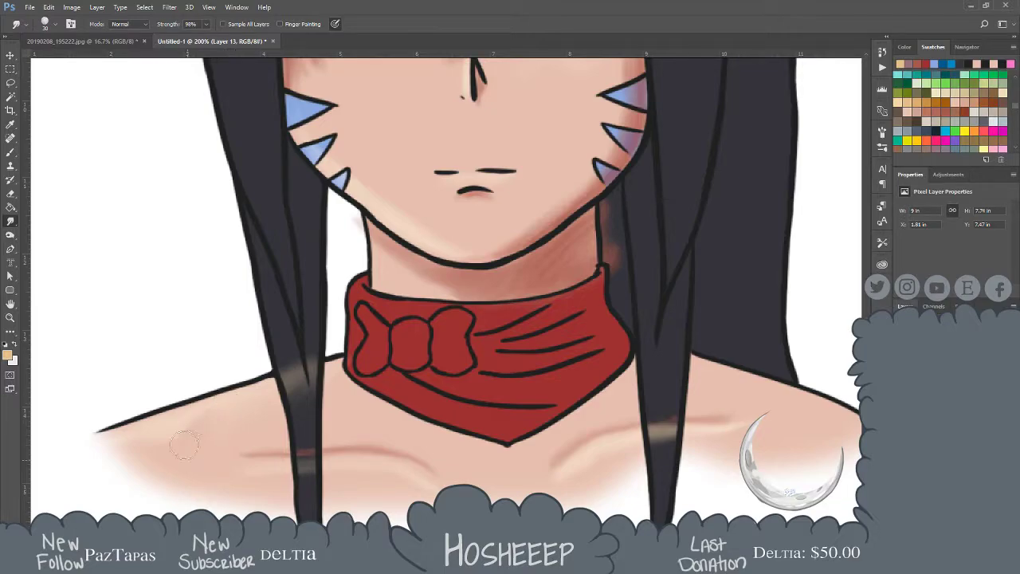
pyautogui.moveTo(148, 443)
pyautogui.mouseDown()
pyautogui.moveTo(113, 449)
pyautogui.moveTo(120, 431)
pyautogui.moveTo(151, 442)
pyautogui.mouseUp()
pyautogui.moveTo(255, 472)
pyautogui.mouseDown()
pyautogui.moveTo(279, 480)
pyautogui.moveTo(299, 466)
pyautogui.moveTo(313, 479)
pyautogui.moveTo(333, 465)
pyautogui.moveTo(342, 476)
pyautogui.moveTo(413, 479)
pyautogui.mouseUp()
pyautogui.moveTo(582, 470)
pyautogui.mouseDown()
pyautogui.moveTo(598, 448)
pyautogui.moveTo(599, 466)
pyautogui.moveTo(623, 445)
pyautogui.moveTo(716, 434)
pyautogui.mouseUp()
pyautogui.moveTo(605, 451); pyautogui.dragTo(655, 435)
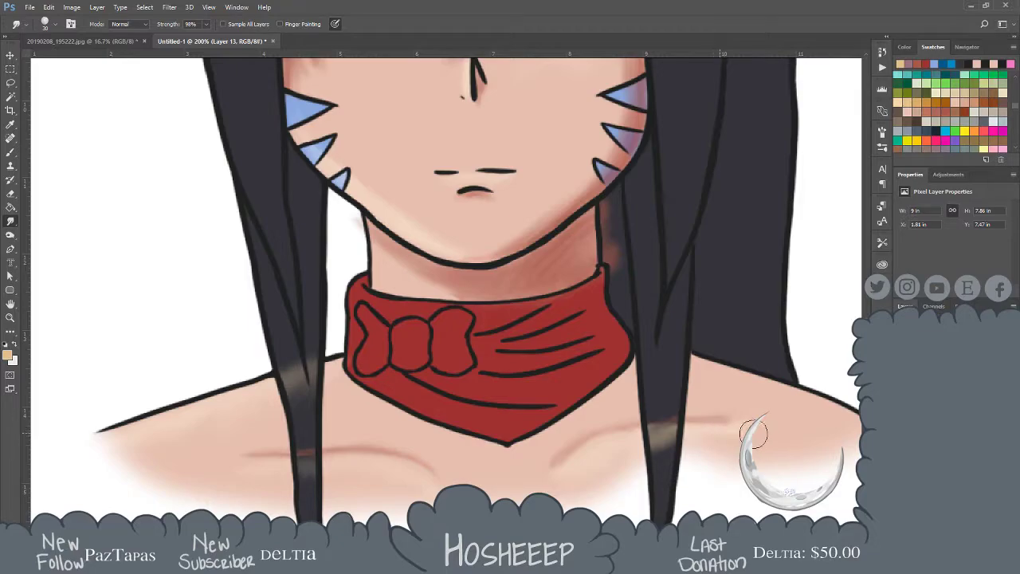
pyautogui.moveTo(580, 338)
pyautogui.mouseDown()
pyautogui.moveTo(585, 396)
pyautogui.moveTo(566, 405)
pyautogui.mouseUp()
pyautogui.moveTo(482, 346)
pyautogui.mouseDown()
pyautogui.moveTo(443, 349)
pyautogui.moveTo(445, 332)
pyautogui.moveTo(421, 323)
pyautogui.moveTo(427, 304)
pyautogui.moveTo(400, 302)
pyautogui.moveTo(401, 286)
pyautogui.moveTo(381, 287)
pyautogui.moveTo(385, 271)
pyautogui.moveTo(366, 269)
pyautogui.moveTo(342, 247)
pyautogui.mouseUp()
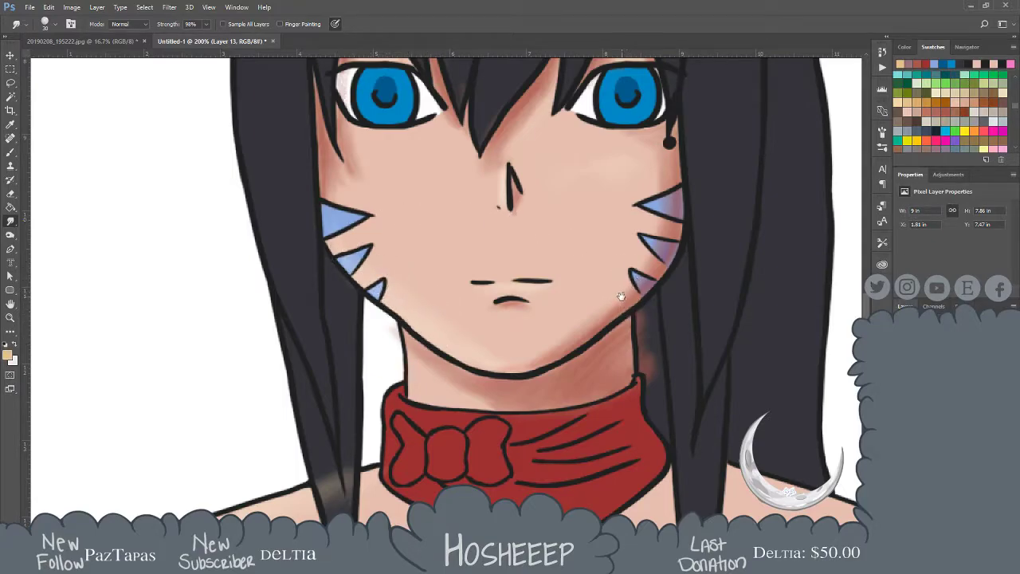
pyautogui.moveTo(621, 296); pyautogui.dragTo(599, 301)
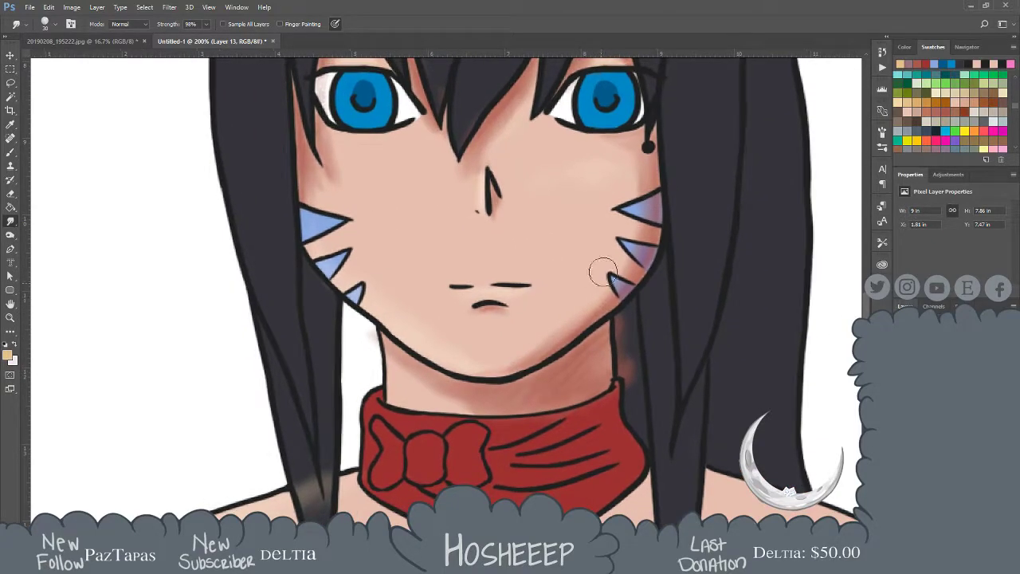
# On a new layer, brush light peach patches on both cheeks and set the layer's blend mode to Screen
pyautogui.press('b')
pyautogui.rightClick(609, 192)
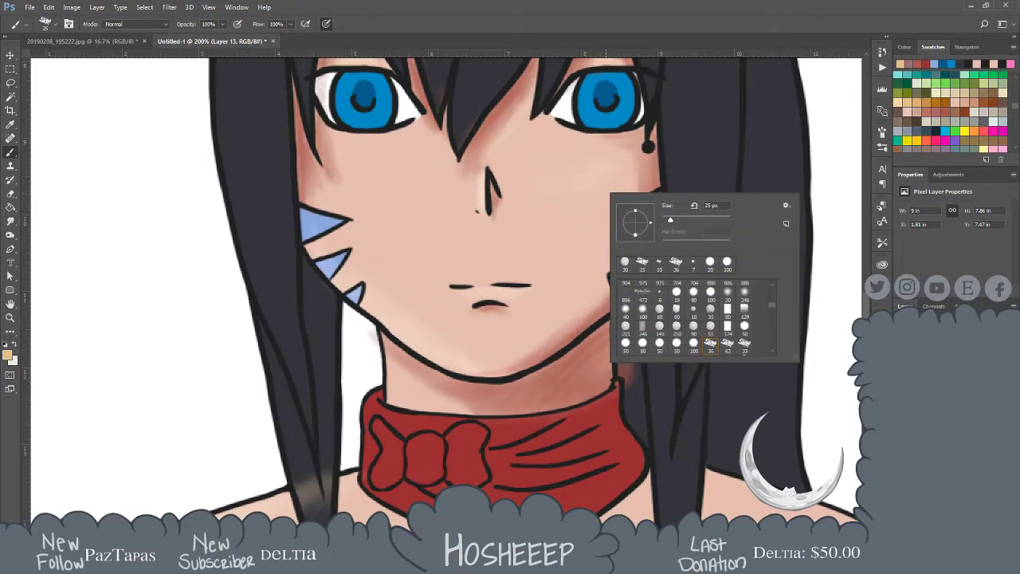
pyautogui.click(308, 237)
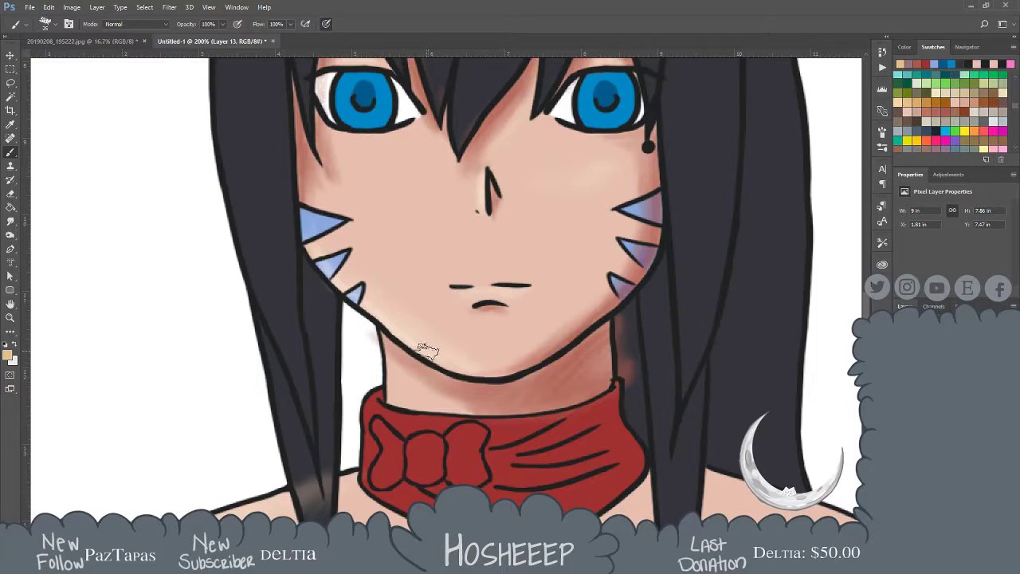
pyautogui.press('h')
pyautogui.moveTo(259, 491); pyautogui.dragTo(383, 362)
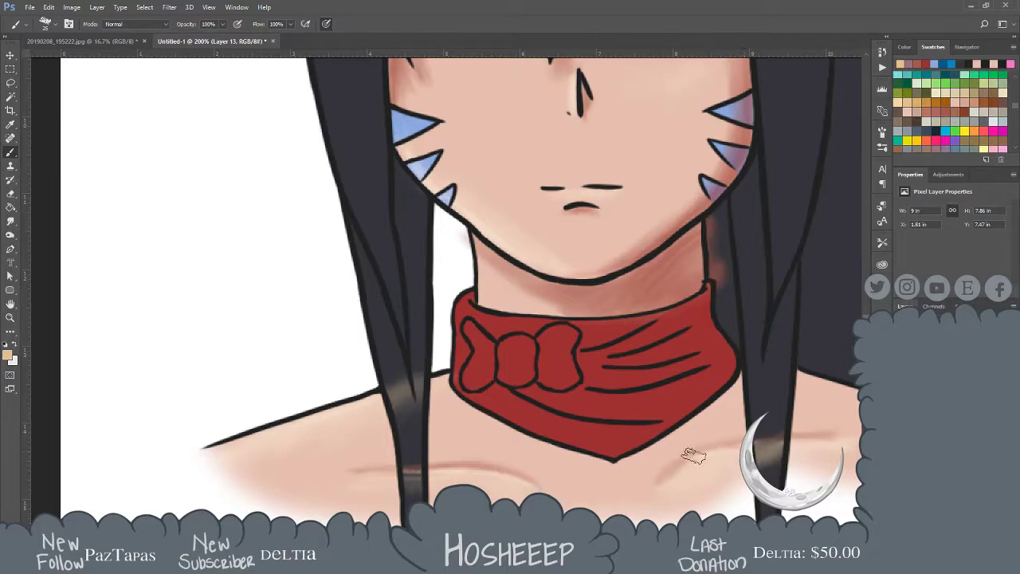
pyautogui.moveTo(686, 176); pyautogui.dragTo(630, 335)
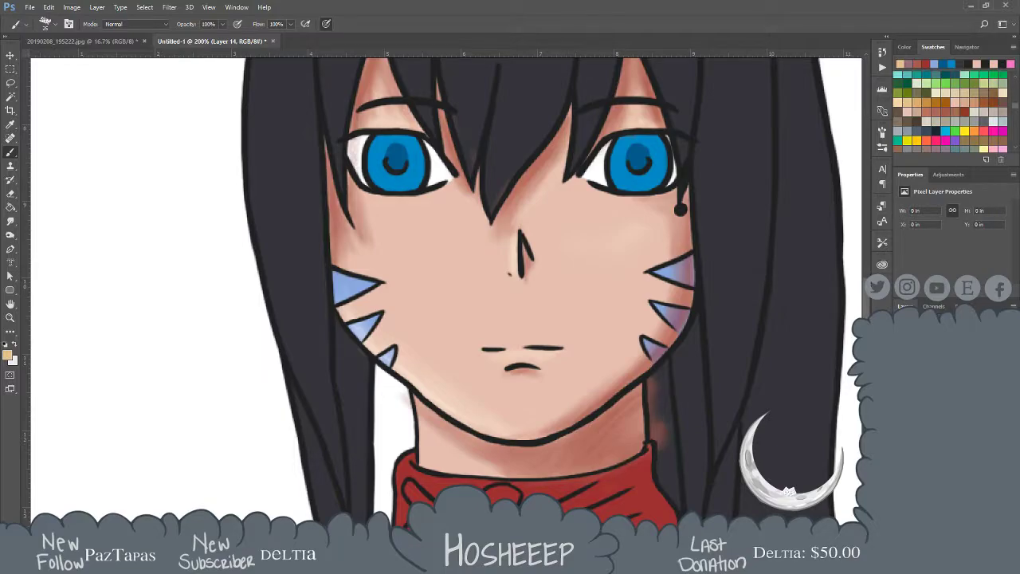
pyautogui.click(899, 100)
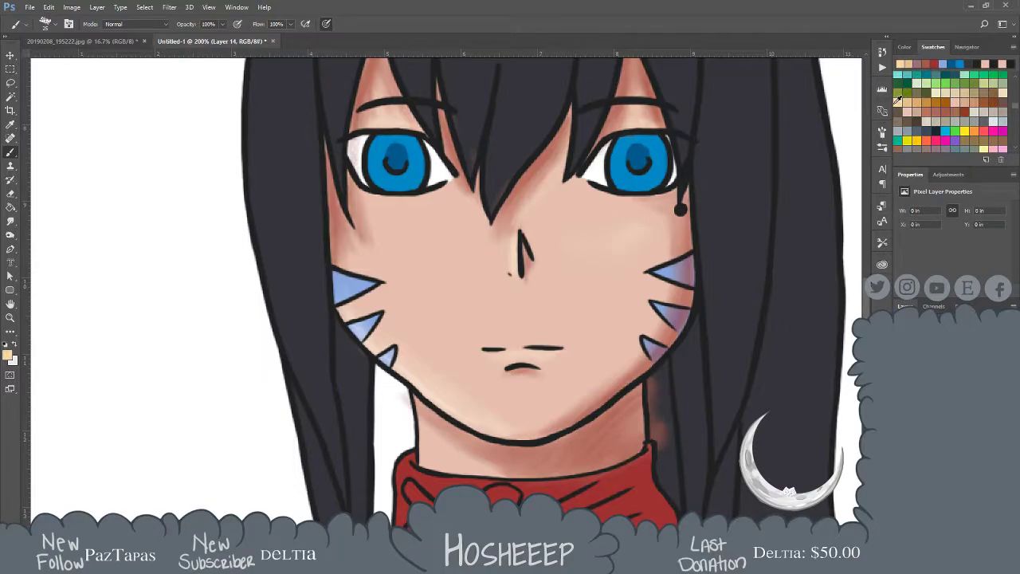
pyautogui.moveTo(388, 240)
pyautogui.mouseDown()
pyautogui.moveTo(417, 233)
pyautogui.moveTo(433, 233)
pyautogui.moveTo(423, 279)
pyautogui.moveTo(457, 261)
pyautogui.moveTo(383, 228)
pyautogui.moveTo(406, 277)
pyautogui.moveTo(446, 273)
pyautogui.mouseUp()
pyautogui.moveTo(558, 239)
pyautogui.mouseDown()
pyautogui.moveTo(587, 242)
pyautogui.moveTo(580, 276)
pyautogui.moveTo(642, 260)
pyautogui.mouseUp()
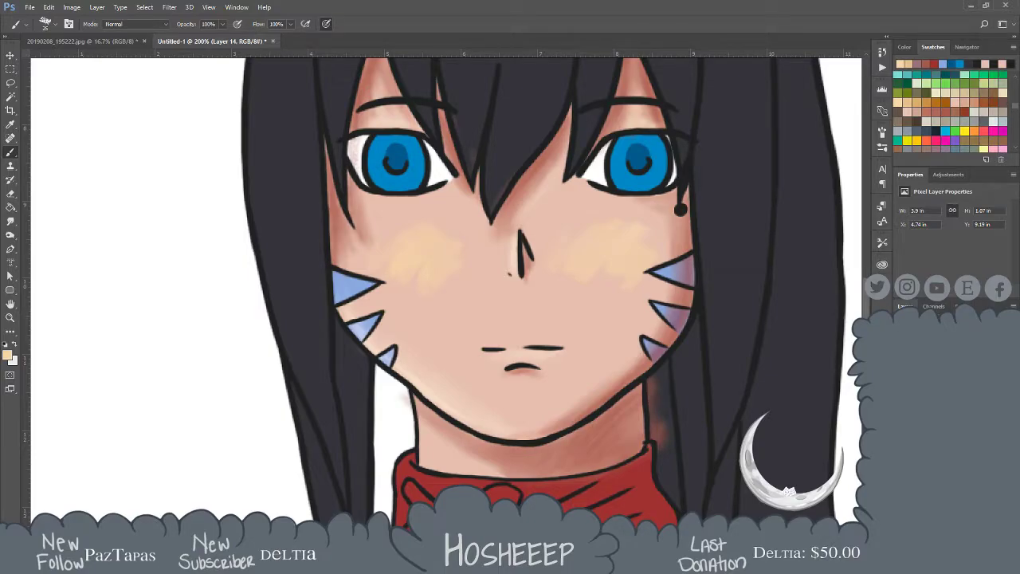
pyautogui.hotkey('alt', 'shift', 's')
# Smudge the light patches on both cheeks until they fade smoothly into the skin
pyautogui.click(11, 221)
pyautogui.moveTo(384, 265)
pyautogui.mouseDown()
pyautogui.moveTo(412, 230)
pyautogui.moveTo(429, 245)
pyautogui.moveTo(428, 285)
pyautogui.moveTo(462, 255)
pyautogui.moveTo(398, 283)
pyautogui.moveTo(380, 235)
pyautogui.moveTo(427, 238)
pyautogui.moveTo(460, 275)
pyautogui.moveTo(449, 307)
pyautogui.moveTo(456, 247)
pyautogui.moveTo(384, 228)
pyautogui.moveTo(373, 239)
pyautogui.moveTo(409, 242)
pyautogui.moveTo(412, 291)
pyautogui.moveTo(441, 284)
pyautogui.moveTo(462, 228)
pyautogui.moveTo(453, 262)
pyautogui.moveTo(419, 223)
pyautogui.moveTo(444, 229)
pyautogui.moveTo(460, 250)
pyautogui.moveTo(384, 242)
pyautogui.moveTo(428, 216)
pyautogui.moveTo(367, 257)
pyautogui.moveTo(440, 223)
pyautogui.moveTo(451, 243)
pyautogui.moveTo(439, 305)
pyautogui.moveTo(470, 305)
pyautogui.moveTo(478, 246)
pyautogui.moveTo(377, 226)
pyautogui.moveTo(478, 216)
pyautogui.moveTo(398, 219)
pyautogui.moveTo(408, 232)
pyautogui.moveTo(482, 248)
pyautogui.moveTo(378, 258)
pyautogui.moveTo(500, 275)
pyautogui.moveTo(409, 297)
pyautogui.moveTo(447, 312)
pyautogui.moveTo(404, 296)
pyautogui.mouseUp()
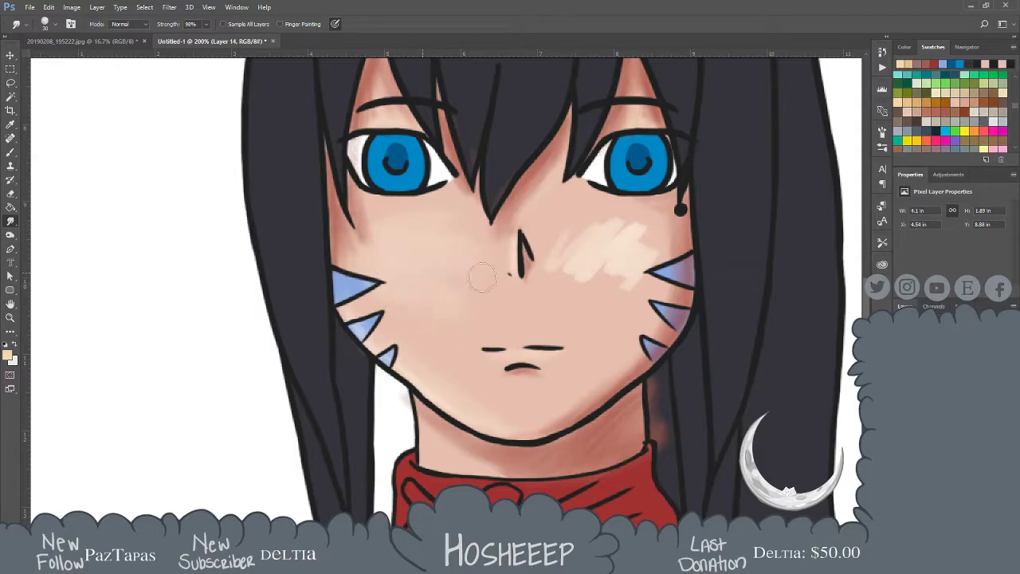
pyautogui.moveTo(474, 250)
pyautogui.mouseDown()
pyautogui.moveTo(434, 261)
pyautogui.moveTo(473, 277)
pyautogui.moveTo(481, 254)
pyautogui.moveTo(384, 235)
pyautogui.moveTo(384, 260)
pyautogui.moveTo(413, 265)
pyautogui.moveTo(431, 217)
pyautogui.moveTo(473, 270)
pyautogui.moveTo(489, 265)
pyautogui.moveTo(456, 323)
pyautogui.moveTo(440, 292)
pyautogui.moveTo(381, 295)
pyautogui.moveTo(418, 230)
pyautogui.mouseUp()
pyautogui.moveTo(516, 200)
pyautogui.mouseDown()
pyautogui.moveTo(562, 288)
pyautogui.moveTo(553, 262)
pyautogui.moveTo(578, 219)
pyautogui.moveTo(595, 286)
pyautogui.moveTo(610, 296)
pyautogui.moveTo(640, 226)
pyautogui.moveTo(669, 277)
pyautogui.moveTo(594, 279)
pyautogui.moveTo(673, 278)
pyautogui.moveTo(623, 287)
pyautogui.moveTo(558, 258)
pyautogui.moveTo(570, 243)
pyautogui.moveTo(650, 227)
pyautogui.moveTo(635, 212)
pyautogui.moveTo(557, 223)
pyautogui.moveTo(565, 250)
pyautogui.moveTo(582, 220)
pyautogui.moveTo(609, 215)
pyautogui.moveTo(651, 286)
pyautogui.moveTo(660, 283)
pyautogui.moveTo(559, 273)
pyautogui.moveTo(554, 314)
pyautogui.moveTo(605, 289)
pyautogui.moveTo(608, 299)
pyautogui.moveTo(645, 268)
pyautogui.moveTo(594, 318)
pyautogui.moveTo(550, 263)
pyautogui.moveTo(579, 265)
pyautogui.moveTo(639, 319)
pyautogui.moveTo(666, 260)
pyautogui.moveTo(657, 235)
pyautogui.moveTo(615, 204)
pyautogui.moveTo(538, 224)
pyautogui.moveTo(536, 301)
pyautogui.moveTo(563, 318)
pyautogui.moveTo(587, 303)
pyautogui.moveTo(645, 314)
pyautogui.moveTo(586, 308)
pyautogui.moveTo(554, 288)
pyautogui.moveTo(556, 271)
pyautogui.moveTo(655, 232)
pyautogui.moveTo(551, 215)
pyautogui.moveTo(560, 205)
pyautogui.moveTo(654, 216)
pyautogui.moveTo(673, 235)
pyautogui.moveTo(542, 291)
pyautogui.moveTo(554, 306)
pyautogui.moveTo(627, 330)
pyautogui.moveTo(589, 311)
pyautogui.moveTo(621, 162)
pyautogui.moveTo(635, 280)
pyautogui.moveTo(646, 288)
pyautogui.moveTo(581, 328)
pyautogui.moveTo(666, 232)
pyautogui.mouseUp()
pyautogui.moveTo(554, 310)
pyautogui.mouseDown()
pyautogui.moveTo(600, 215)
pyautogui.moveTo(629, 339)
pyautogui.moveTo(603, 303)
pyautogui.moveTo(537, 308)
pyautogui.moveTo(597, 243)
pyautogui.mouseUp()
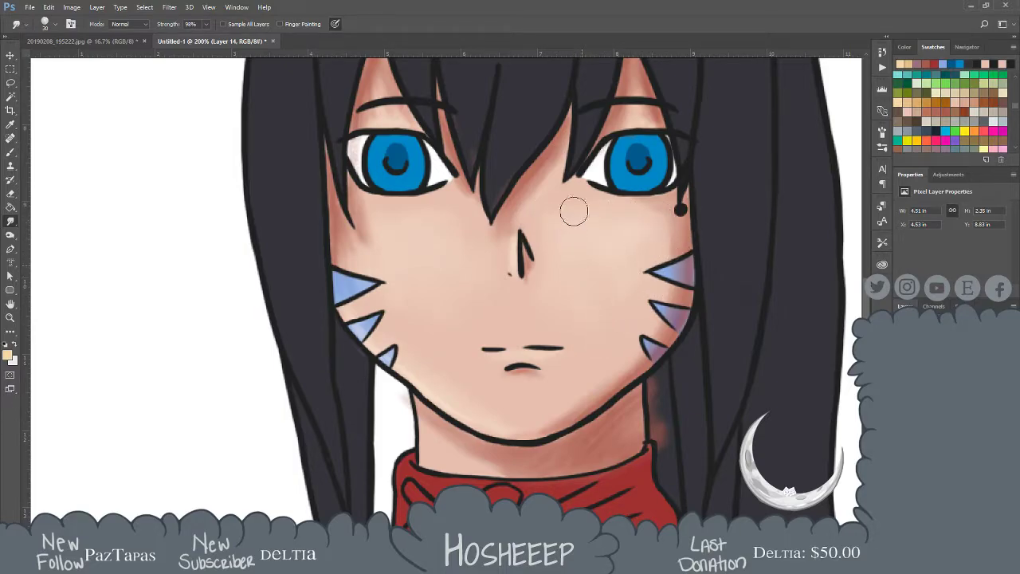
pyautogui.moveTo(622, 253)
pyautogui.mouseDown()
pyautogui.moveTo(627, 278)
pyautogui.moveTo(659, 205)
pyautogui.moveTo(643, 284)
pyautogui.mouseUp()
# Brush a light peach highlight between the mouth line and the lower-lip line and smudge it into the skin
pyautogui.press('z')
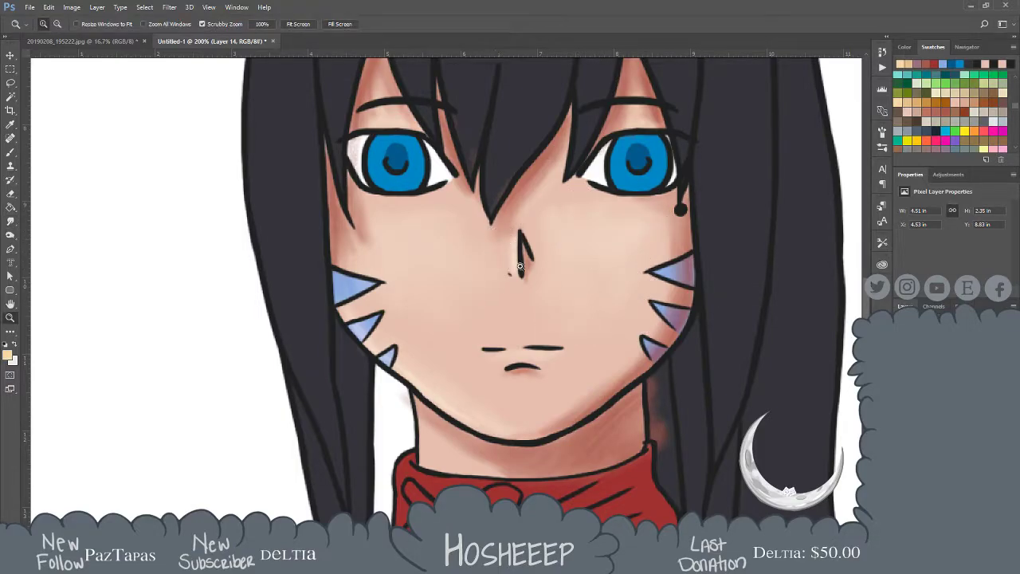
pyautogui.click(503, 364)
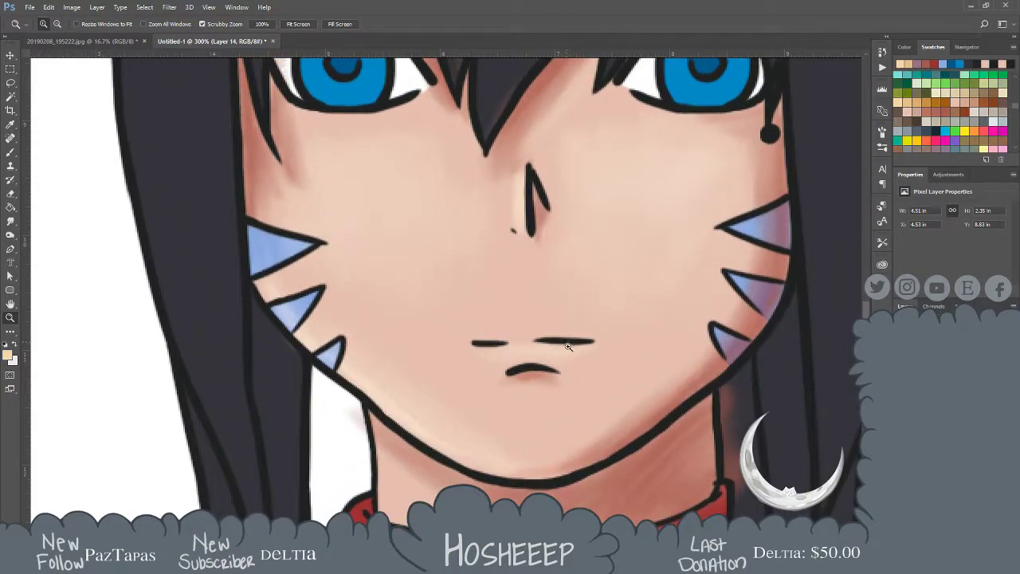
pyautogui.press('b')
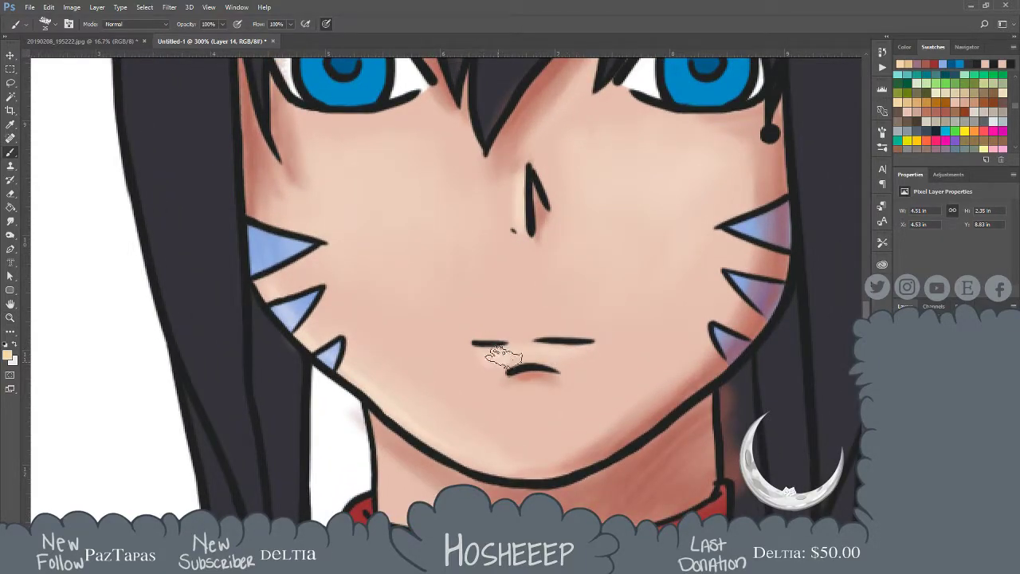
pyautogui.moveTo(498, 349)
pyautogui.mouseDown()
pyautogui.moveTo(553, 354)
pyautogui.moveTo(573, 346)
pyautogui.moveTo(528, 347)
pyautogui.moveTo(586, 342)
pyautogui.mouseUp()
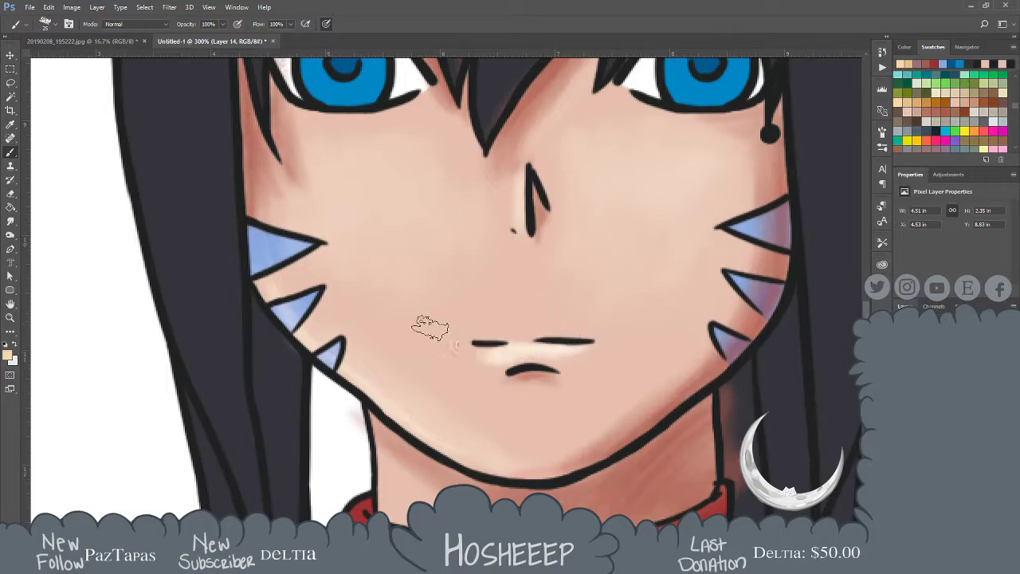
pyautogui.click(10, 222)
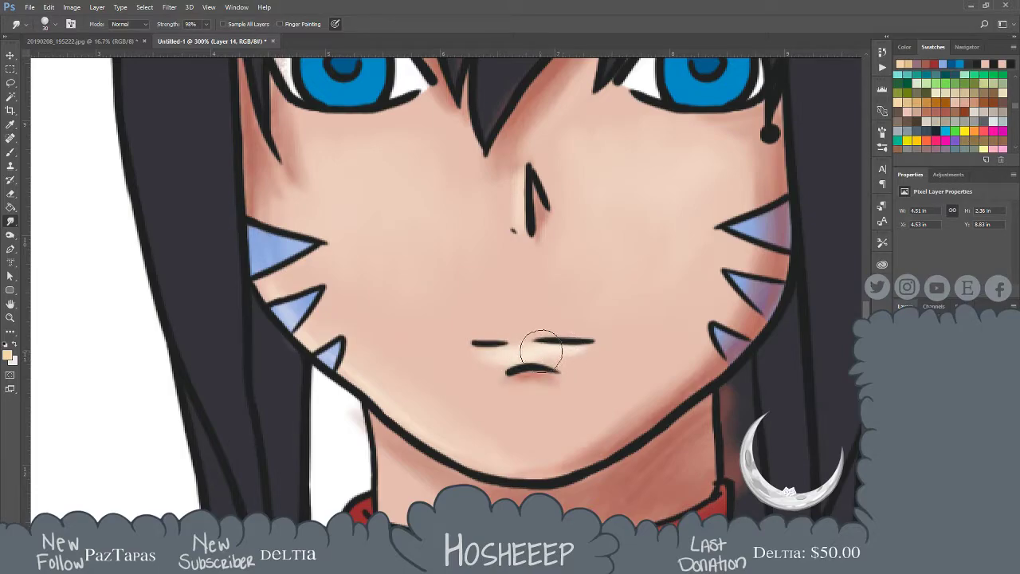
pyautogui.moveTo(508, 358)
pyautogui.mouseDown()
pyautogui.moveTo(482, 352)
pyautogui.moveTo(515, 361)
pyautogui.moveTo(624, 341)
pyautogui.moveTo(617, 326)
pyautogui.moveTo(593, 333)
pyautogui.moveTo(617, 343)
pyautogui.moveTo(588, 346)
pyautogui.moveTo(614, 342)
pyautogui.moveTo(607, 360)
pyautogui.moveTo(496, 364)
pyautogui.moveTo(529, 371)
pyautogui.moveTo(475, 359)
pyautogui.moveTo(514, 354)
pyautogui.moveTo(468, 356)
pyautogui.moveTo(443, 386)
pyautogui.moveTo(446, 343)
pyautogui.mouseUp()
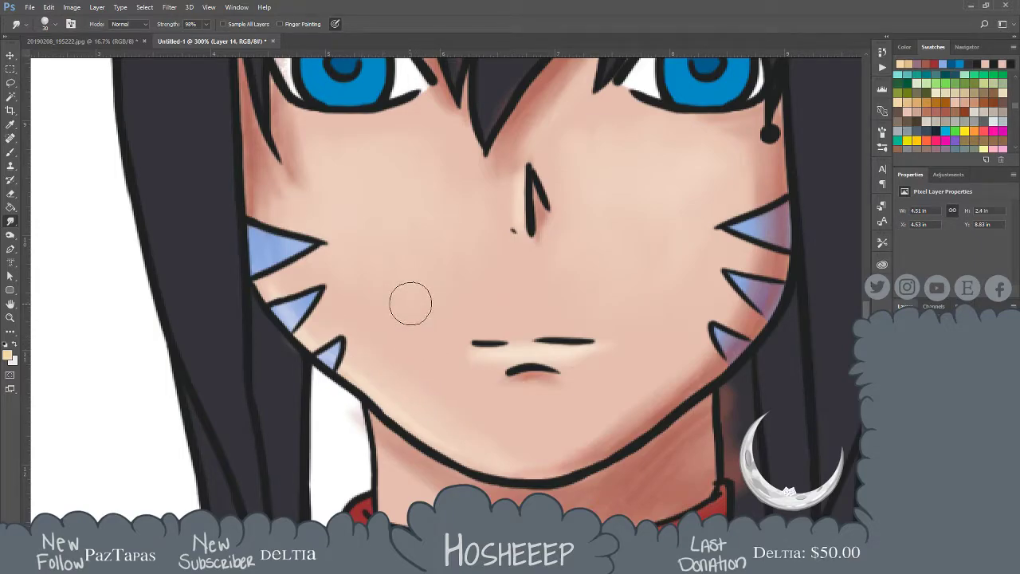
# Select everything outside the flat skin color, delete the shadow and highlight spill there from the skin shading layers, and deselect
pyautogui.hotkey('ctrl', '0')
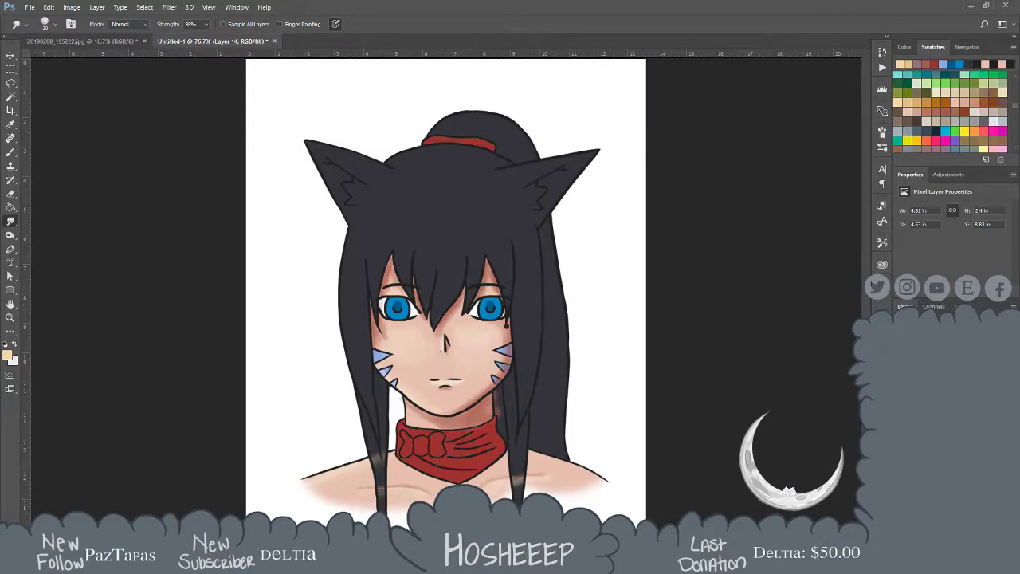
pyautogui.press('w')
pyautogui.click(527, 411)
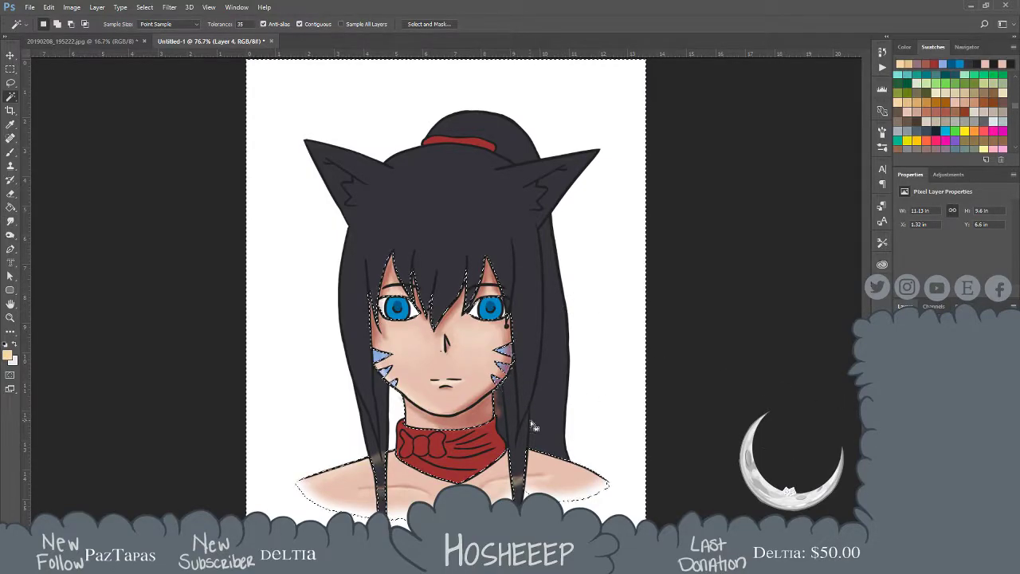
pyautogui.click(940, 375)
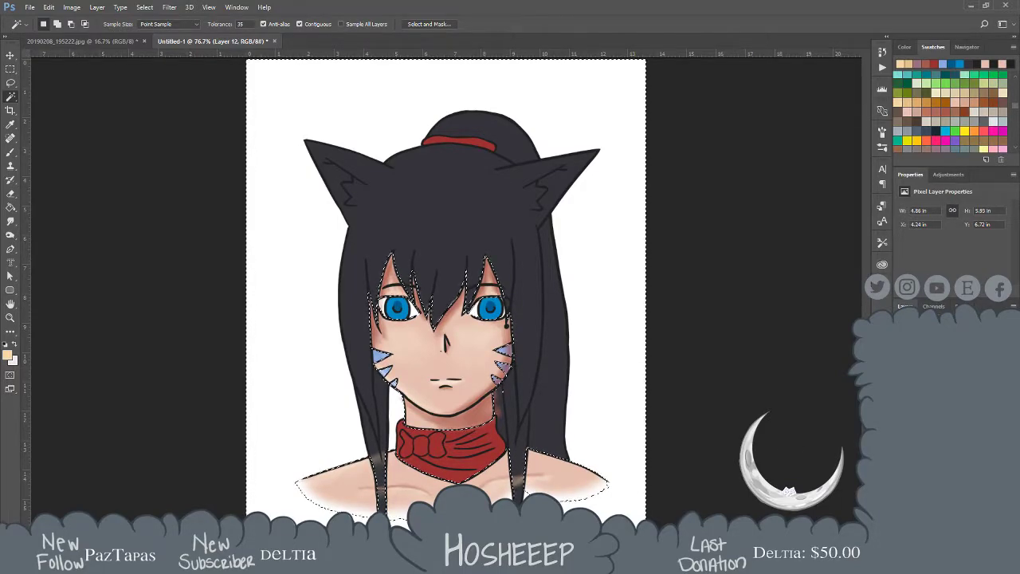
pyautogui.press('Delete')
pyautogui.click(940, 375)
pyautogui.press('Delete')
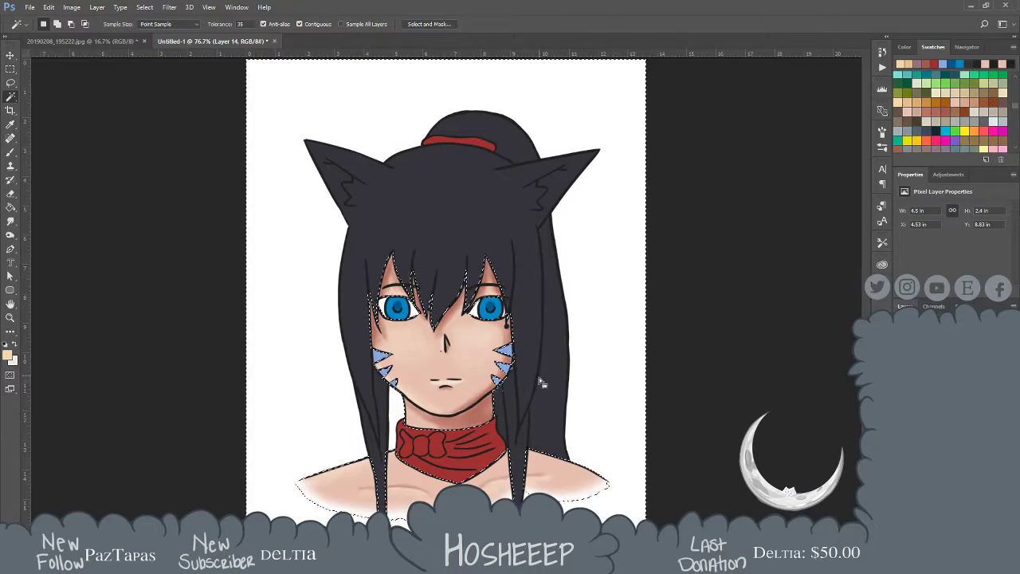
pyautogui.hotkey('ctrl', 'd')
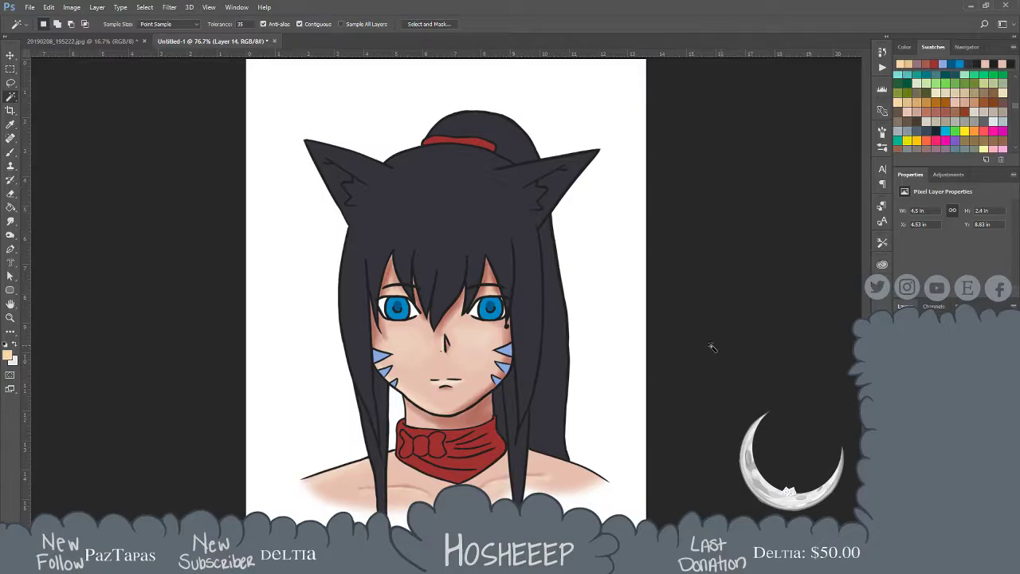
# Make the flat hair layer active and choose a dark slate-blue swatch for the brush
pyautogui.keyDown('ctrl'); pyautogui.click(447, 341); pyautogui.keyUp('ctrl')
pyautogui.click(933, 126)
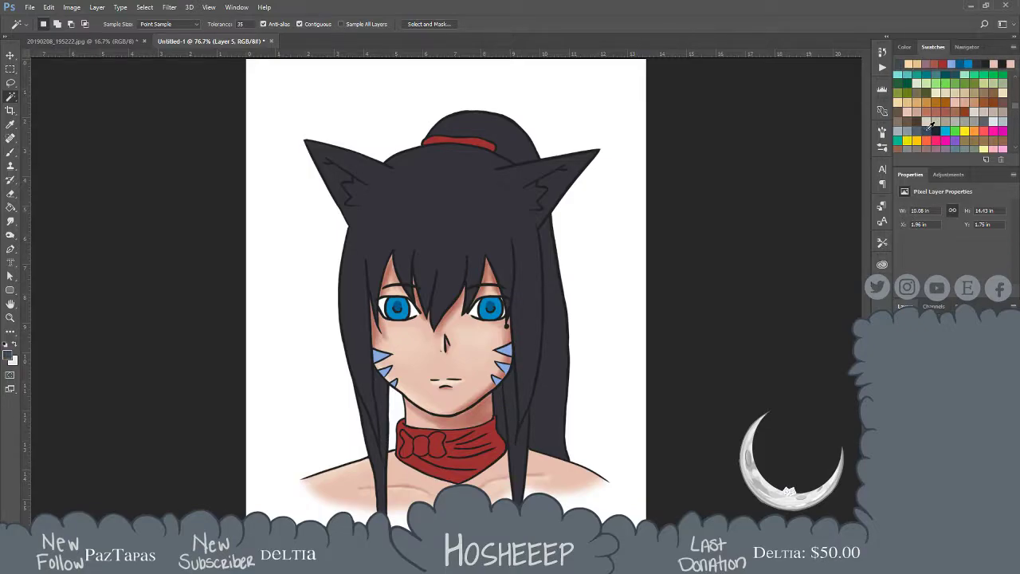
pyautogui.press('b')
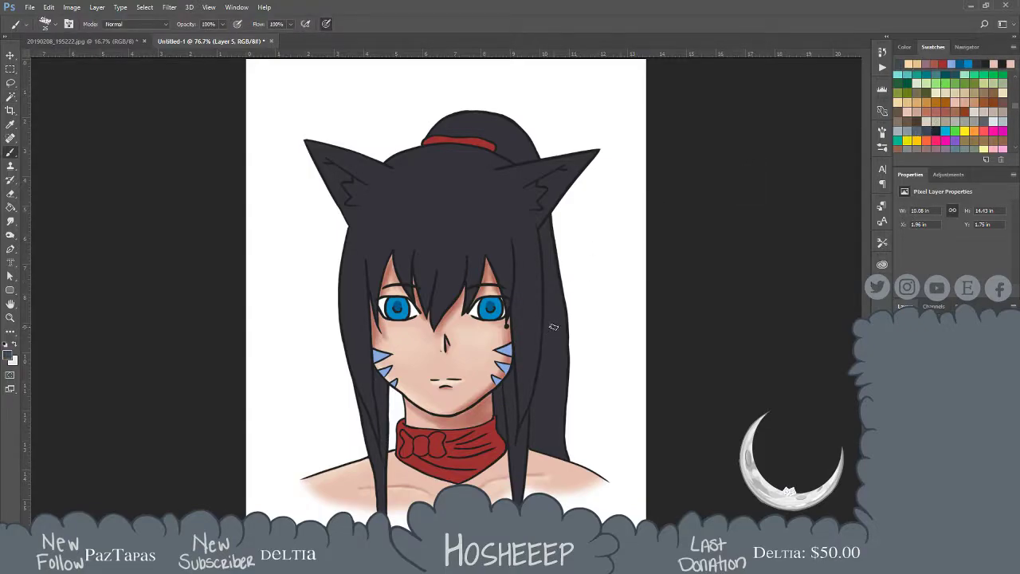
# Try a diagonal stroke across the base of the left ear with the 20 px hard round brush and undo it
pyautogui.click(46, 24)
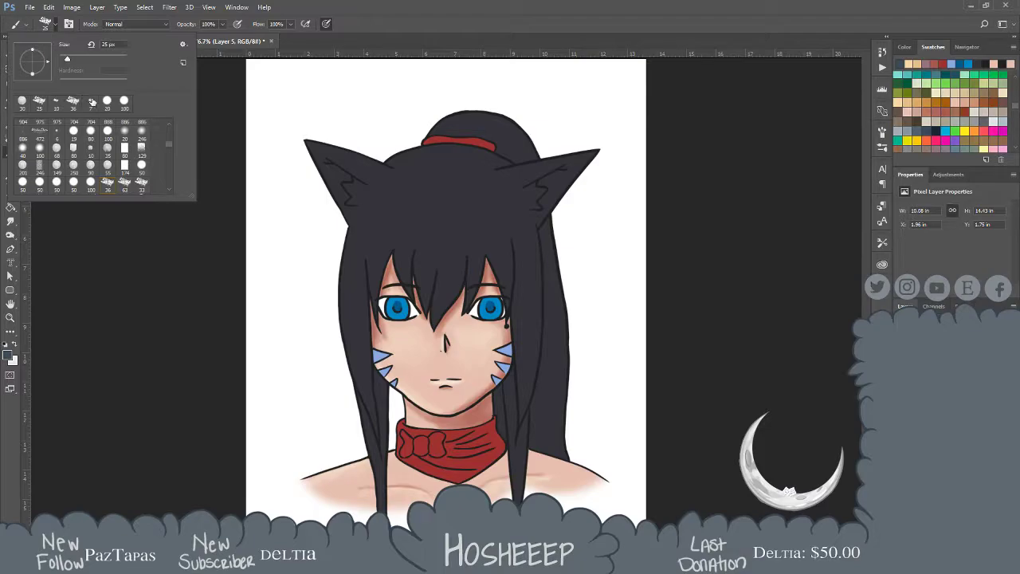
pyautogui.click(303, 262)
pyautogui.moveTo(296, 277); pyautogui.dragTo(387, 181)
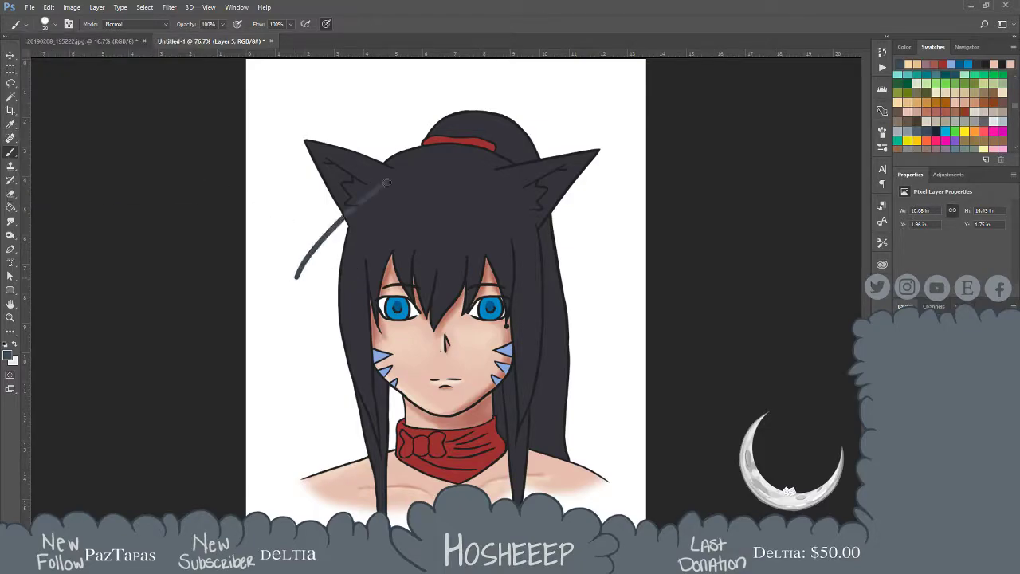
pyautogui.hotkey('ctrl', 'z')
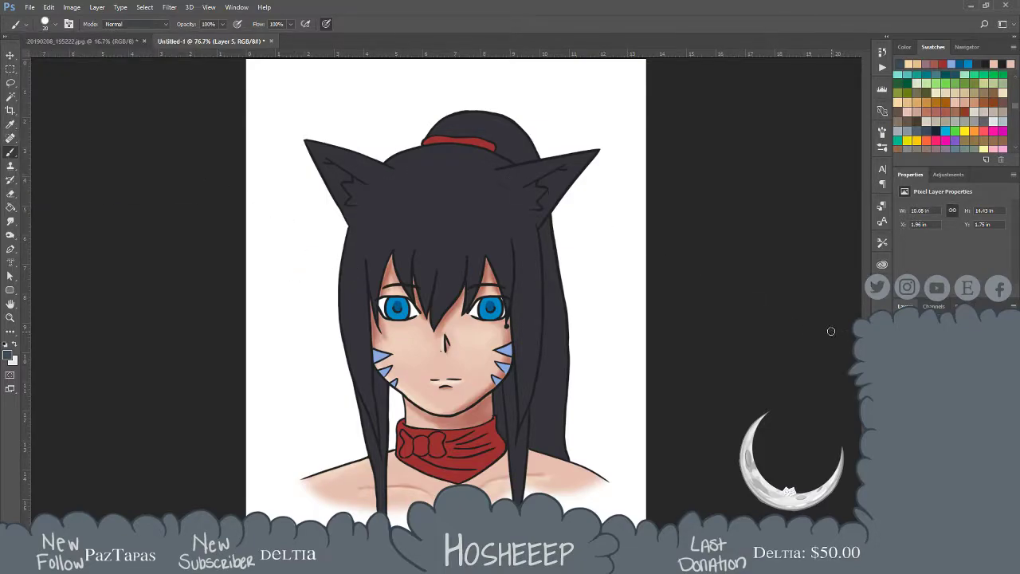
# Create a new layer above the hair color and switch to the 25 px textured brush
pyautogui.hotkey('ctrl', 'shift', 'alt', 'n')
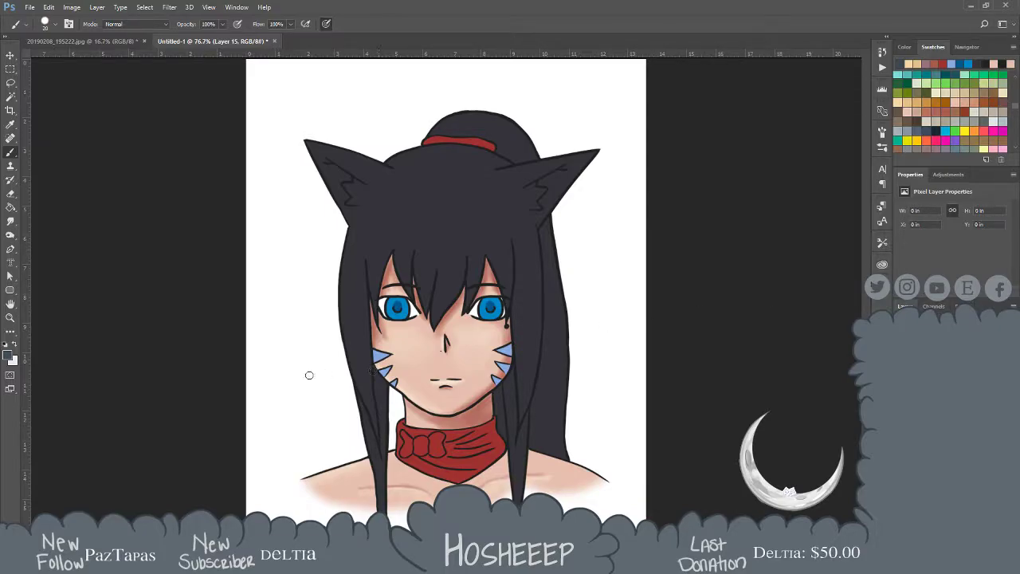
pyautogui.click(55, 24)
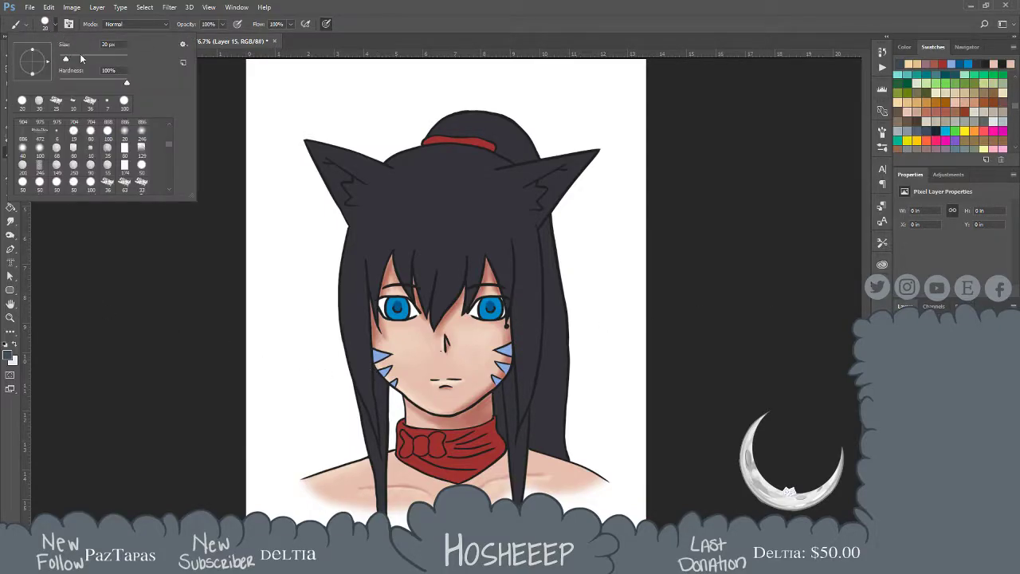
pyautogui.click(55, 103)
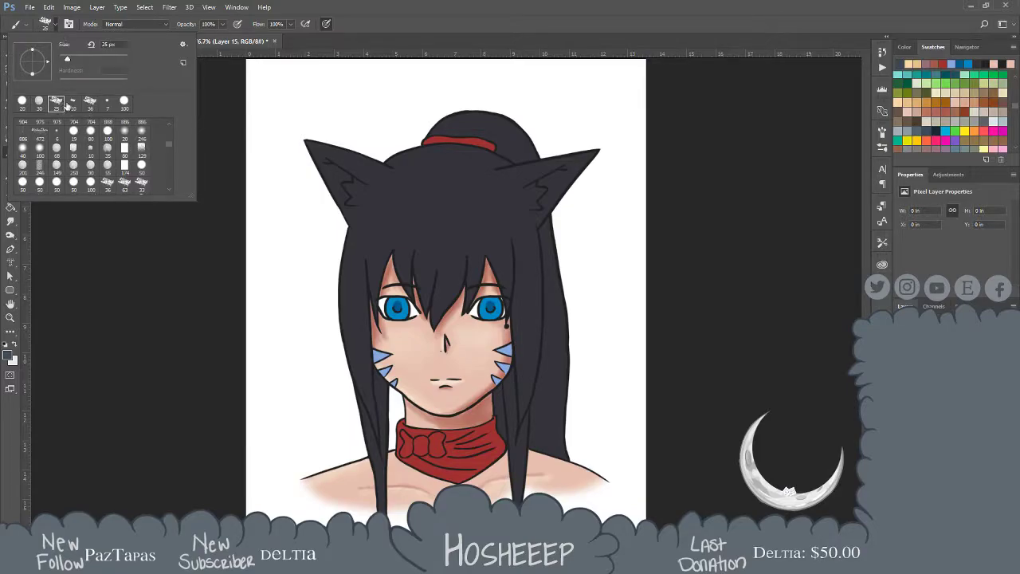
pyautogui.click(350, 180)
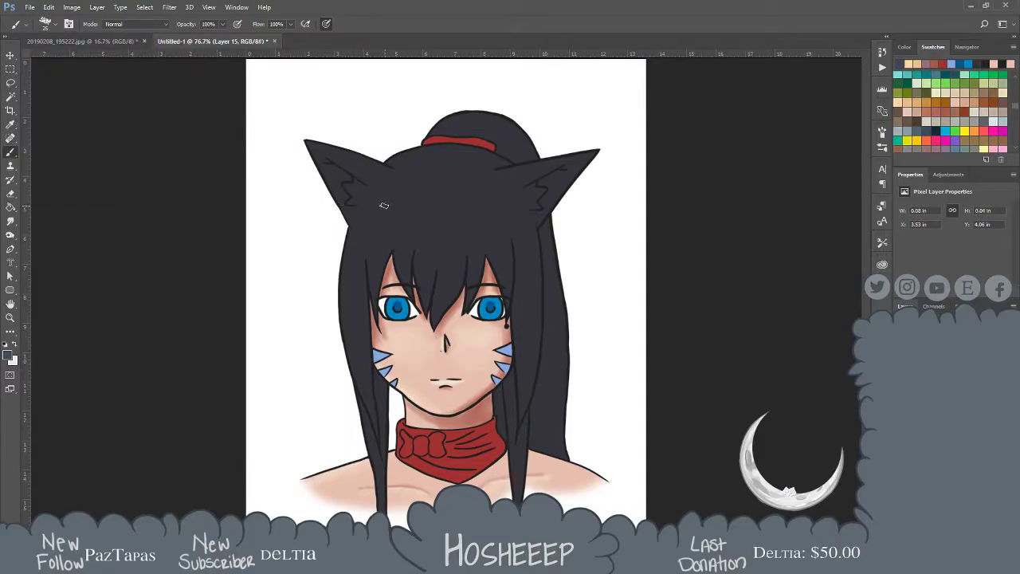
# Try slate-blue strokes along the jagged inner fur of the left ear and clear them from the layer
pyautogui.press('z')
pyautogui.moveTo(382, 210); pyautogui.dragTo(375, 215)
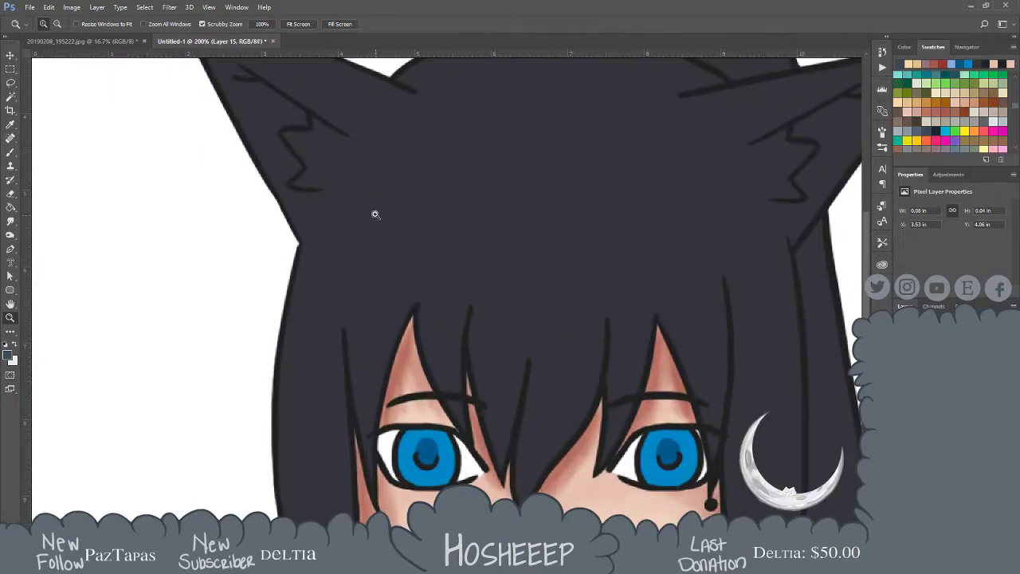
pyautogui.press('b')
pyautogui.moveTo(261, 93)
pyautogui.mouseDown()
pyautogui.moveTo(286, 110)
pyautogui.moveTo(249, 84)
pyautogui.moveTo(304, 115)
pyautogui.moveTo(275, 95)
pyautogui.moveTo(293, 121)
pyautogui.moveTo(275, 129)
pyautogui.moveTo(297, 173)
pyautogui.moveTo(271, 128)
pyautogui.moveTo(295, 181)
pyautogui.moveTo(291, 166)
pyautogui.moveTo(281, 178)
pyautogui.moveTo(306, 203)
pyautogui.moveTo(282, 169)
pyautogui.mouseUp()
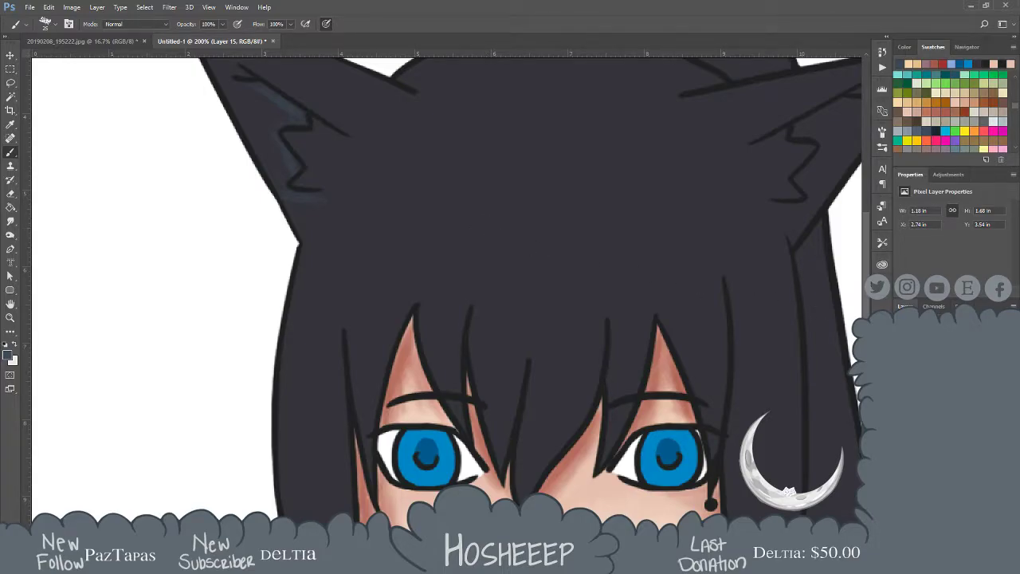
pyautogui.hotkey('ctrl', 'z')
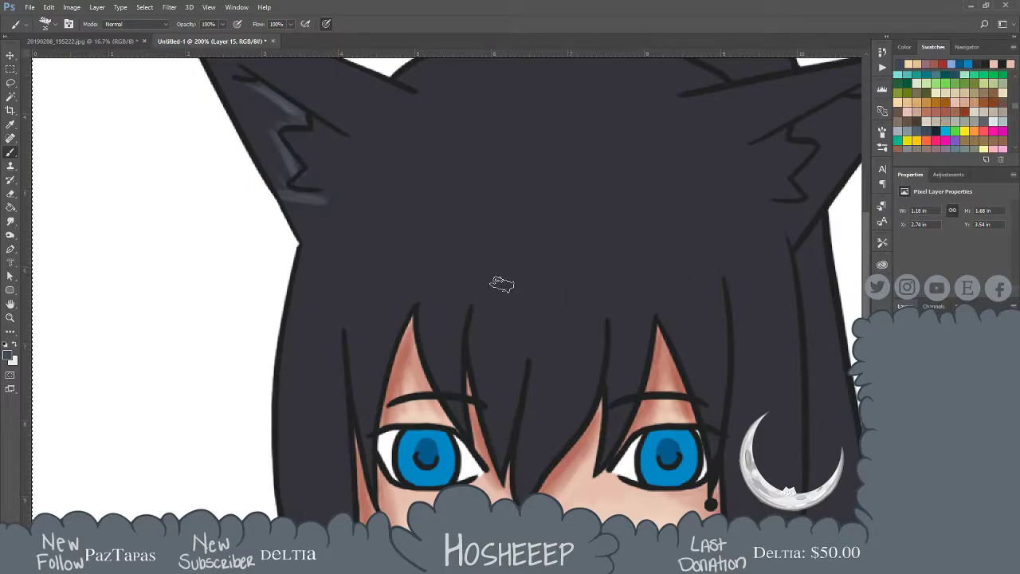
pyautogui.click(10, 70)
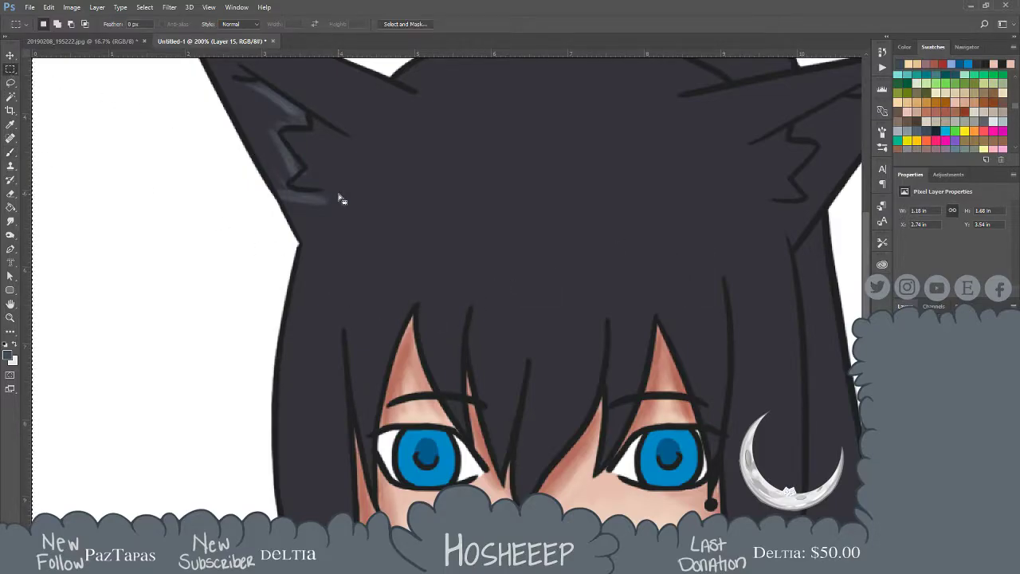
pyautogui.press('Delete')
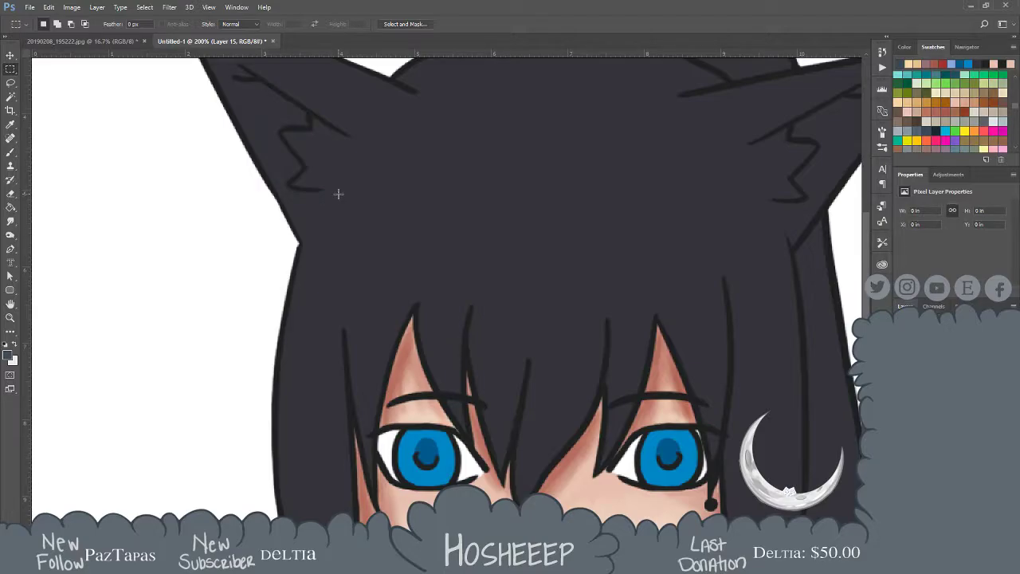
# Brush slate-blue highlights along the inner fold line and the upper edge of the left ear
pyautogui.press('b')
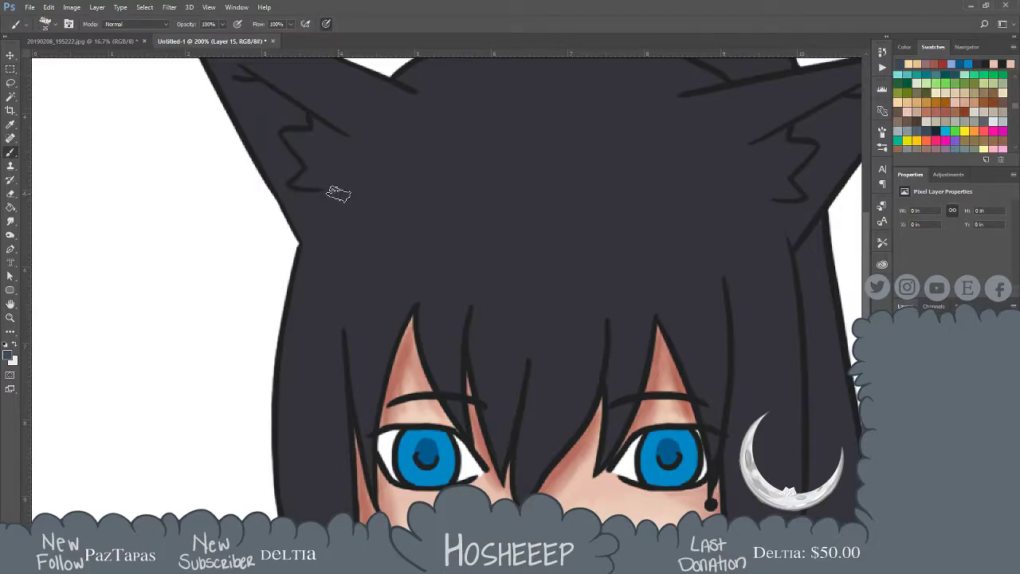
pyautogui.scroll(5, 465, 343)
pyautogui.hscroll(-3, 470, 348)
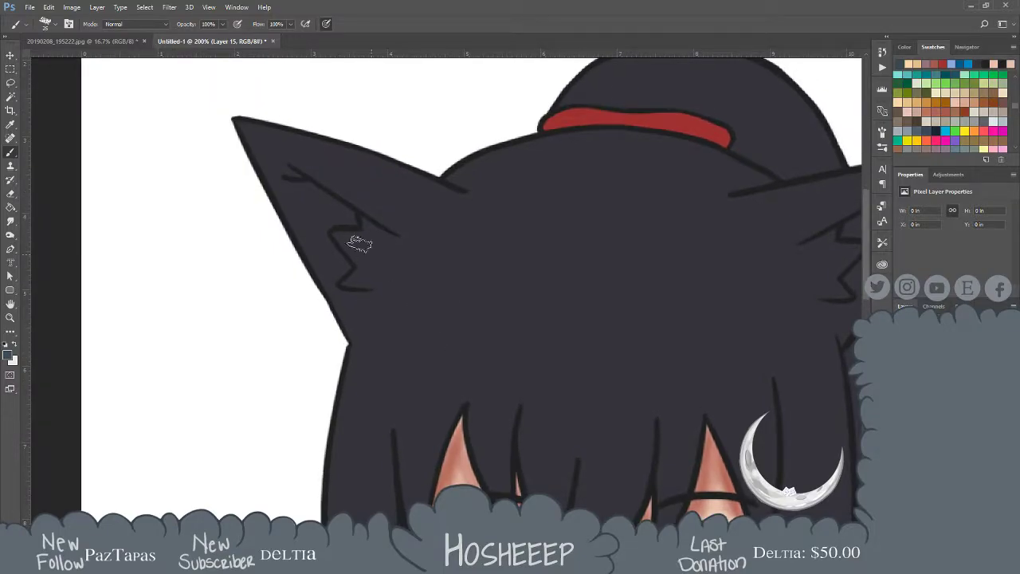
pyautogui.moveTo(274, 159)
pyautogui.mouseDown()
pyautogui.moveTo(351, 203)
pyautogui.moveTo(292, 159)
pyautogui.moveTo(382, 215)
pyautogui.mouseUp()
pyautogui.moveTo(297, 167)
pyautogui.mouseDown()
pyautogui.moveTo(408, 232)
pyautogui.moveTo(307, 165)
pyautogui.moveTo(390, 224)
pyautogui.moveTo(335, 199)
pyautogui.moveTo(408, 242)
pyautogui.moveTo(305, 172)
pyautogui.moveTo(420, 228)
pyautogui.moveTo(316, 145)
pyautogui.mouseUp()
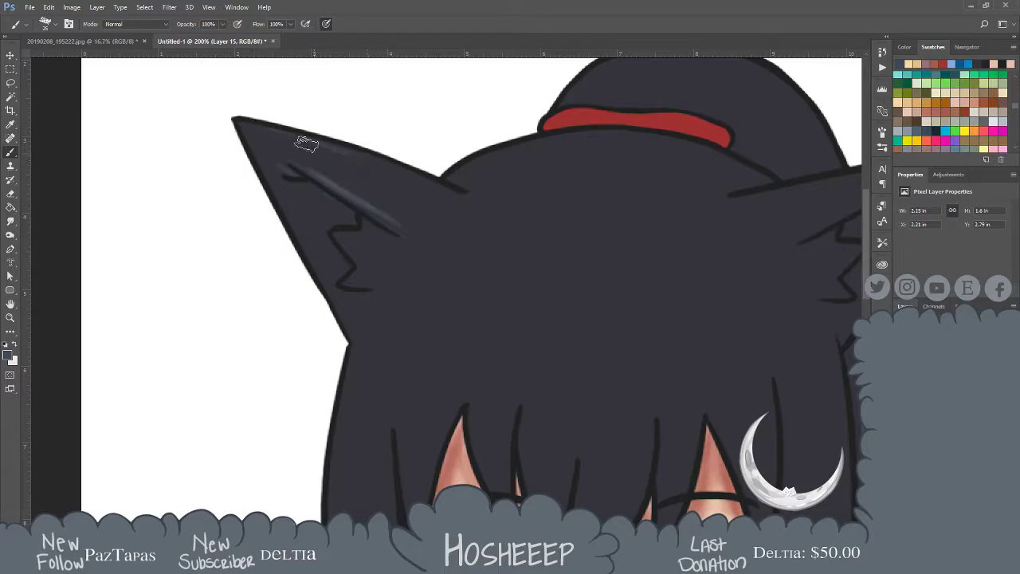
pyautogui.moveTo(384, 162)
pyautogui.mouseDown()
pyautogui.moveTo(391, 169)
pyautogui.moveTo(371, 165)
pyautogui.moveTo(458, 204)
pyautogui.mouseUp()
# Brush a curved band of vertical slate-blue highlight strokes across the hair above the bangs, from one side of the head to the other
pyautogui.moveTo(348, 404); pyautogui.dragTo(357, 355)
pyautogui.moveTo(440, 283); pyautogui.dragTo(398, 410)
pyautogui.moveTo(461, 271); pyautogui.dragTo(421, 405)
pyautogui.moveTo(446, 321)
pyautogui.mouseDown()
pyautogui.moveTo(455, 337)
pyautogui.moveTo(530, 349)
pyautogui.mouseUp()
pyautogui.moveTo(464, 311)
pyautogui.mouseDown()
pyautogui.moveTo(490, 325)
pyautogui.moveTo(701, 337)
pyautogui.mouseUp()
pyautogui.moveTo(499, 324)
pyautogui.mouseDown()
pyautogui.moveTo(476, 373)
pyautogui.moveTo(470, 352)
pyautogui.moveTo(497, 292)
pyautogui.moveTo(502, 337)
pyautogui.moveTo(515, 343)
pyautogui.moveTo(543, 311)
pyautogui.moveTo(576, 314)
pyautogui.moveTo(598, 357)
pyautogui.moveTo(649, 333)
pyautogui.moveTo(712, 347)
pyautogui.mouseUp()
pyautogui.moveTo(770, 294)
pyautogui.mouseDown()
pyautogui.moveTo(779, 361)
pyautogui.moveTo(762, 285)
pyautogui.moveTo(773, 332)
pyautogui.moveTo(756, 298)
pyautogui.moveTo(752, 311)
pyautogui.moveTo(740, 310)
pyautogui.moveTo(737, 337)
pyautogui.moveTo(717, 346)
pyautogui.moveTo(701, 321)
pyautogui.moveTo(675, 338)
pyautogui.moveTo(650, 322)
pyautogui.moveTo(599, 330)
pyautogui.mouseUp()
pyautogui.moveTo(728, 278)
pyautogui.mouseDown()
pyautogui.moveTo(731, 362)
pyautogui.moveTo(723, 321)
pyautogui.moveTo(706, 320)
pyautogui.moveTo(717, 311)
pyautogui.moveTo(725, 371)
pyautogui.moveTo(716, 348)
pyautogui.moveTo(586, 363)
pyautogui.moveTo(569, 354)
pyautogui.moveTo(558, 202)
pyautogui.mouseUp()
# Brush thin slate-blue highlights along the edges of the central and left bang strands down toward their tips
pyautogui.press('space')
pyautogui.moveTo(502, 295); pyautogui.dragTo(506, 168)
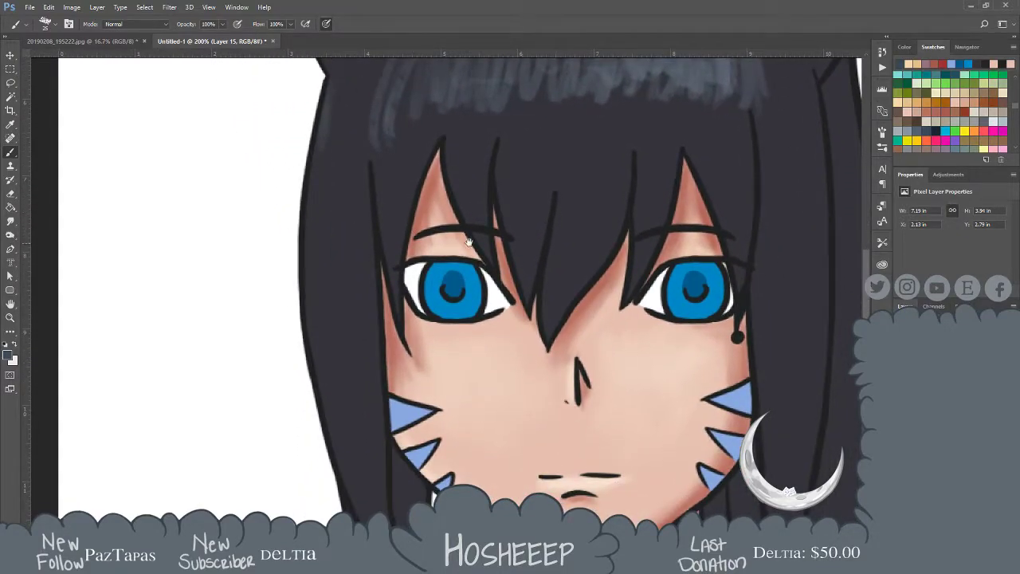
pyautogui.moveTo(627, 178); pyautogui.dragTo(577, 285)
pyautogui.moveTo(606, 232)
pyautogui.mouseDown()
pyautogui.moveTo(560, 307)
pyautogui.moveTo(558, 340)
pyautogui.mouseUp()
pyautogui.moveTo(600, 264); pyautogui.dragTo(571, 303)
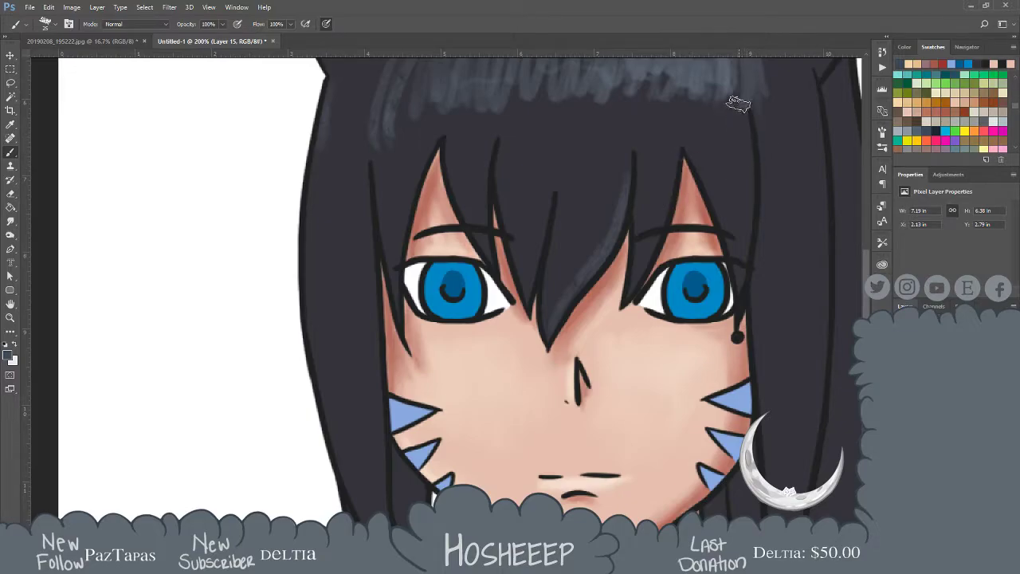
pyautogui.moveTo(452, 137); pyautogui.dragTo(480, 217)
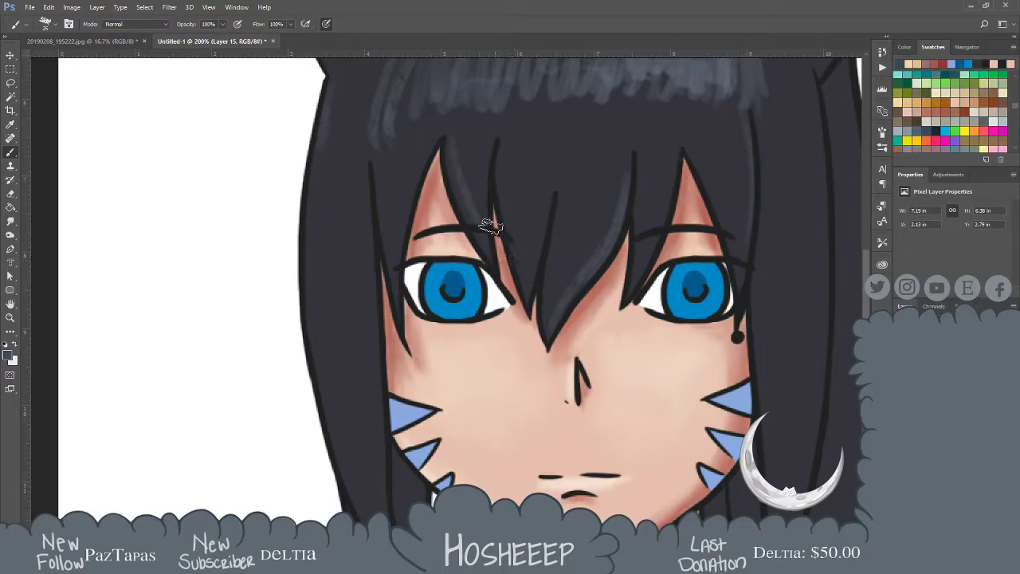
pyautogui.moveTo(451, 162); pyautogui.dragTo(476, 224)
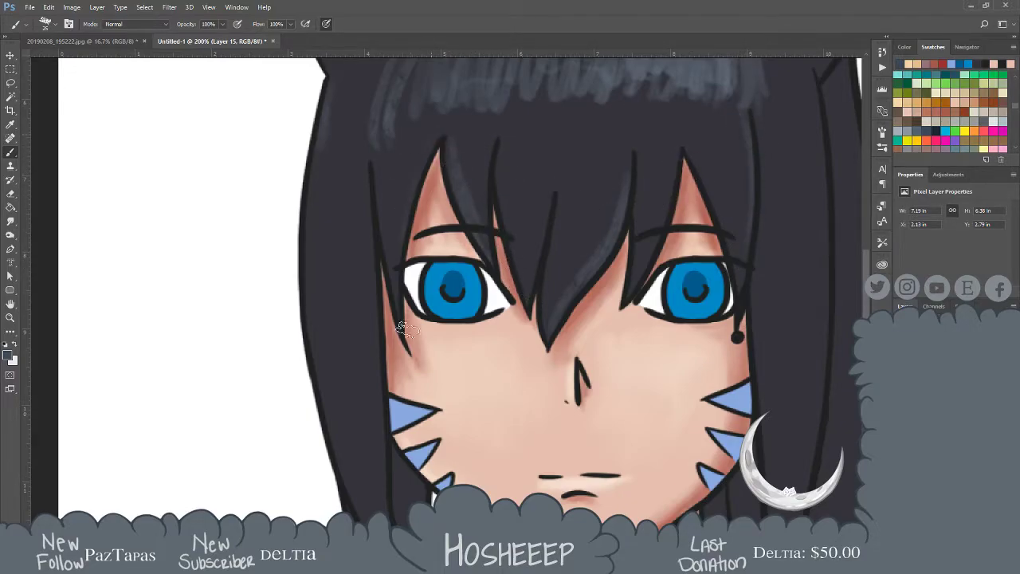
pyautogui.moveTo(417, 188); pyautogui.dragTo(398, 284)
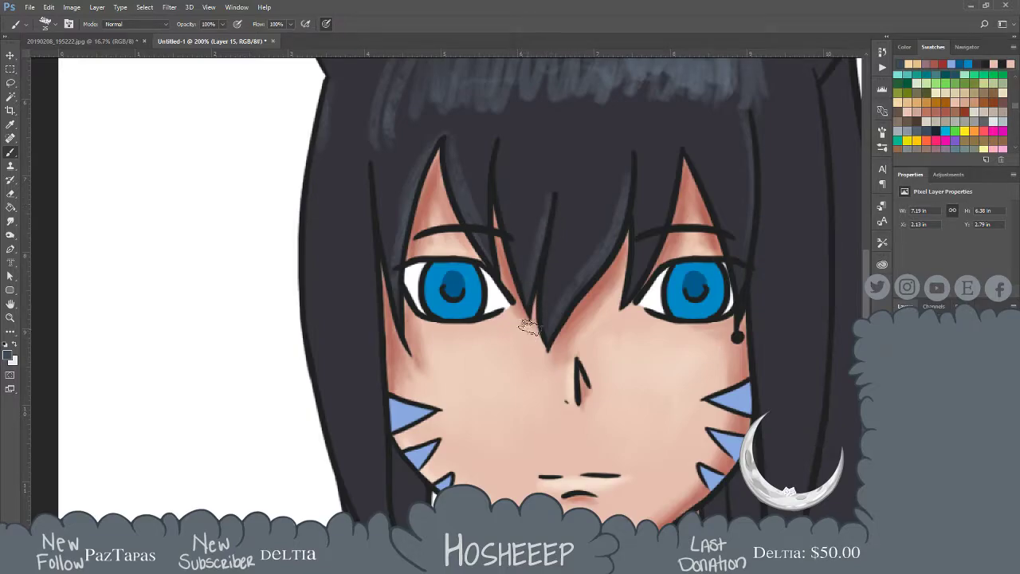
# Try brushing slate-blue highlights down the long hair lock on the right side of the face
pyautogui.moveTo(684, 325); pyautogui.dragTo(678, 231)
pyautogui.moveTo(739, 74)
pyautogui.mouseDown()
pyautogui.moveTo(713, 197)
pyautogui.moveTo(683, 273)
pyautogui.mouseUp()
pyautogui.hotkey('ctrl', 'z')
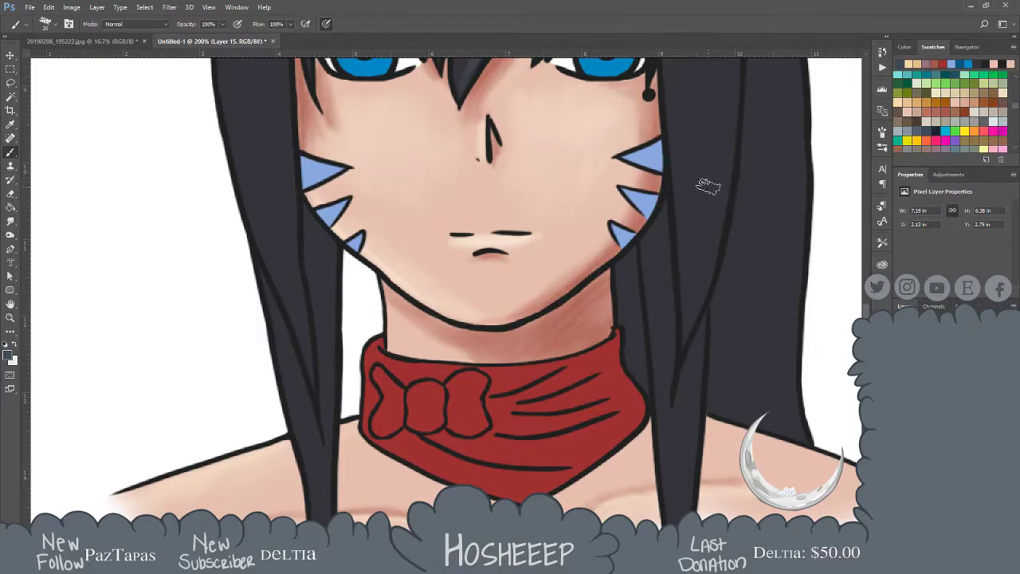
pyautogui.moveTo(690, 190); pyautogui.dragTo(665, 375)
pyautogui.moveTo(694, 218); pyautogui.dragTo(671, 273)
# Brush slate-blue highlights along the upper edge and inner fold line of the right ear
pyautogui.moveTo(685, 92); pyautogui.dragTo(694, 273)
pyautogui.moveTo(678, 193); pyautogui.dragTo(713, 310)
pyautogui.moveTo(615, 184); pyautogui.dragTo(786, 159)
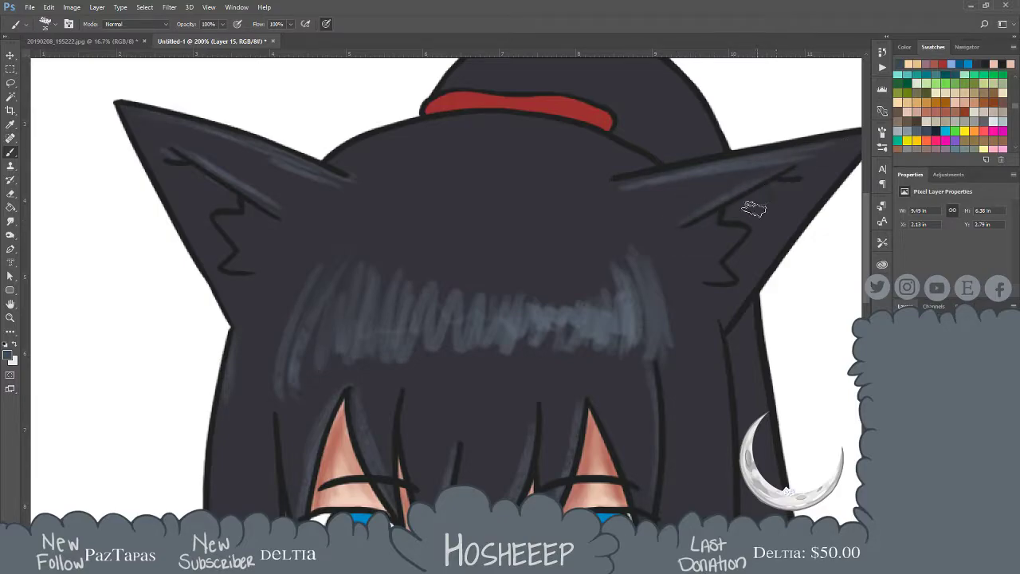
# Brush slate-blue highlights onto the fur tufts inside both ears
pyautogui.moveTo(746, 232)
pyautogui.mouseDown()
pyautogui.moveTo(715, 251)
pyautogui.moveTo(740, 232)
pyautogui.moveTo(713, 261)
pyautogui.moveTo(726, 282)
pyautogui.mouseUp()
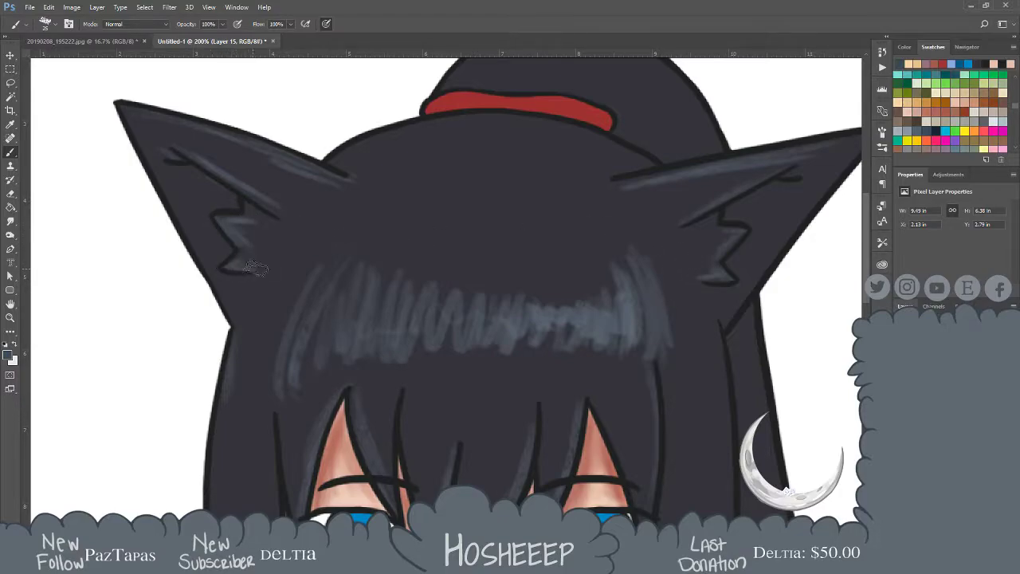
pyautogui.moveTo(263, 213)
pyautogui.mouseDown()
pyautogui.moveTo(247, 212)
pyautogui.moveTo(301, 213)
pyautogui.mouseUp()
pyautogui.moveTo(714, 216)
pyautogui.mouseDown()
pyautogui.moveTo(712, 233)
pyautogui.moveTo(681, 246)
pyautogui.moveTo(703, 320)
pyautogui.mouseUp()
# Brush curved slate-blue highlight strokes across the hair bun above the red band
pyautogui.press('space')
pyautogui.moveTo(525, 135)
pyautogui.mouseDown()
pyautogui.moveTo(685, 159)
pyautogui.moveTo(549, 134)
pyautogui.moveTo(635, 129)
pyautogui.moveTo(688, 166)
pyautogui.mouseUp()
pyautogui.moveTo(589, 143); pyautogui.dragTo(703, 191)
pyautogui.moveTo(633, 156); pyautogui.dragTo(729, 239)
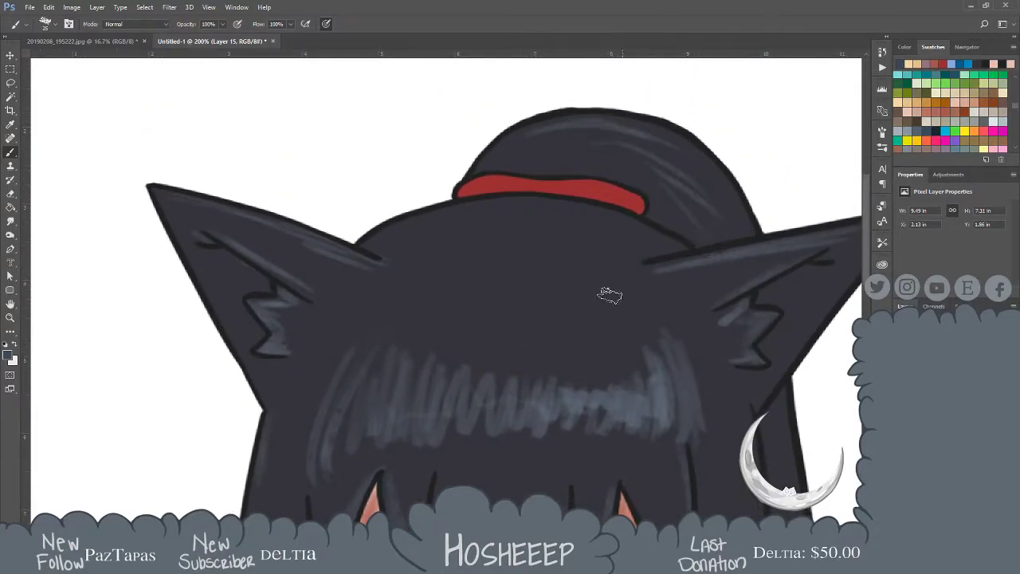
# Smudge the vertical highlight strokes above the bangs into a soft, blended band of shine
pyautogui.click(10, 222)
pyautogui.moveTo(380, 408)
pyautogui.mouseDown()
pyautogui.moveTo(318, 459)
pyautogui.moveTo(349, 366)
pyautogui.moveTo(324, 469)
pyautogui.moveTo(370, 360)
pyautogui.moveTo(345, 465)
pyautogui.moveTo(377, 439)
pyautogui.moveTo(412, 366)
pyautogui.moveTo(481, 374)
pyautogui.moveTo(498, 358)
pyautogui.moveTo(517, 374)
pyautogui.moveTo(562, 366)
pyautogui.moveTo(573, 348)
pyautogui.moveTo(584, 355)
pyautogui.moveTo(604, 330)
pyautogui.moveTo(649, 340)
pyautogui.moveTo(659, 333)
pyautogui.moveTo(675, 444)
pyautogui.moveTo(671, 358)
pyautogui.moveTo(688, 415)
pyautogui.moveTo(673, 310)
pyautogui.moveTo(690, 465)
pyautogui.moveTo(667, 309)
pyautogui.mouseUp()
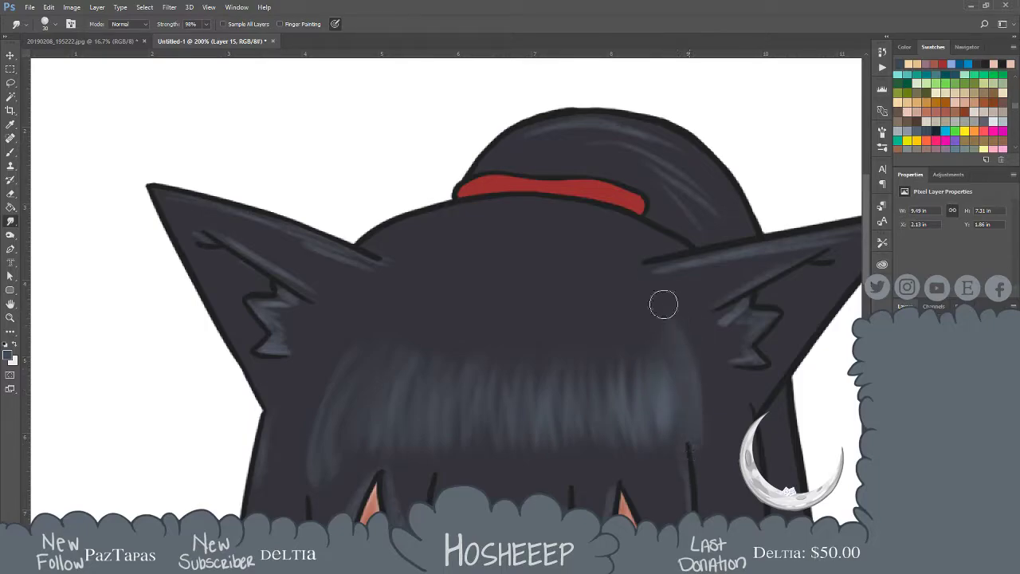
pyautogui.moveTo(680, 389)
pyautogui.mouseDown()
pyautogui.moveTo(671, 424)
pyautogui.moveTo(638, 330)
pyautogui.moveTo(661, 466)
pyautogui.moveTo(644, 344)
pyautogui.moveTo(647, 447)
pyautogui.moveTo(615, 321)
pyautogui.moveTo(636, 465)
pyautogui.moveTo(621, 392)
pyautogui.mouseUp()
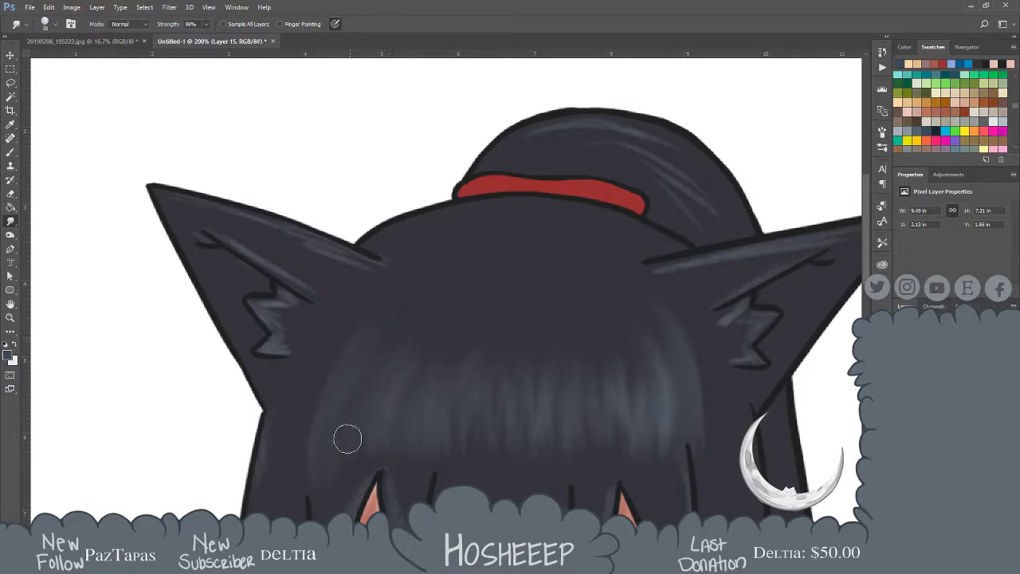
# Add more slate-blue strokes at the left end of the hair shine and smudge them into the blended band
pyautogui.press('b')
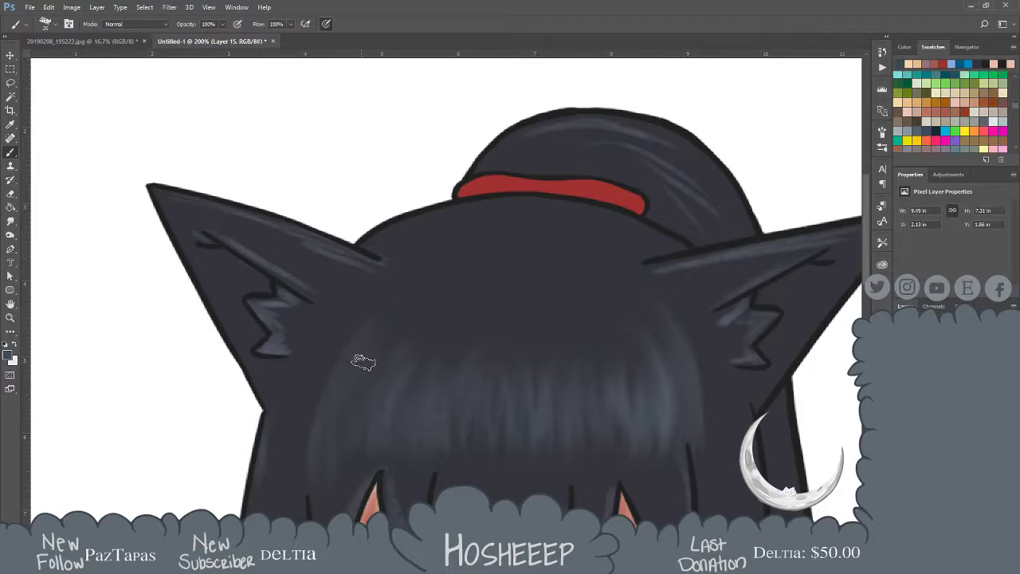
pyautogui.moveTo(377, 335)
pyautogui.mouseDown()
pyautogui.moveTo(331, 448)
pyautogui.moveTo(339, 443)
pyautogui.mouseUp()
pyautogui.moveTo(375, 368); pyautogui.dragTo(364, 448)
pyautogui.click(12, 223)
pyautogui.moveTo(366, 361); pyautogui.dragTo(335, 488)
pyautogui.moveTo(388, 318)
pyautogui.mouseDown()
pyautogui.moveTo(324, 432)
pyautogui.moveTo(339, 496)
pyautogui.mouseUp()
pyautogui.moveTo(337, 450)
pyautogui.mouseDown()
pyautogui.moveTo(335, 502)
pyautogui.moveTo(316, 510)
pyautogui.mouseUp()
pyautogui.moveTo(310, 432); pyautogui.dragTo(315, 456)
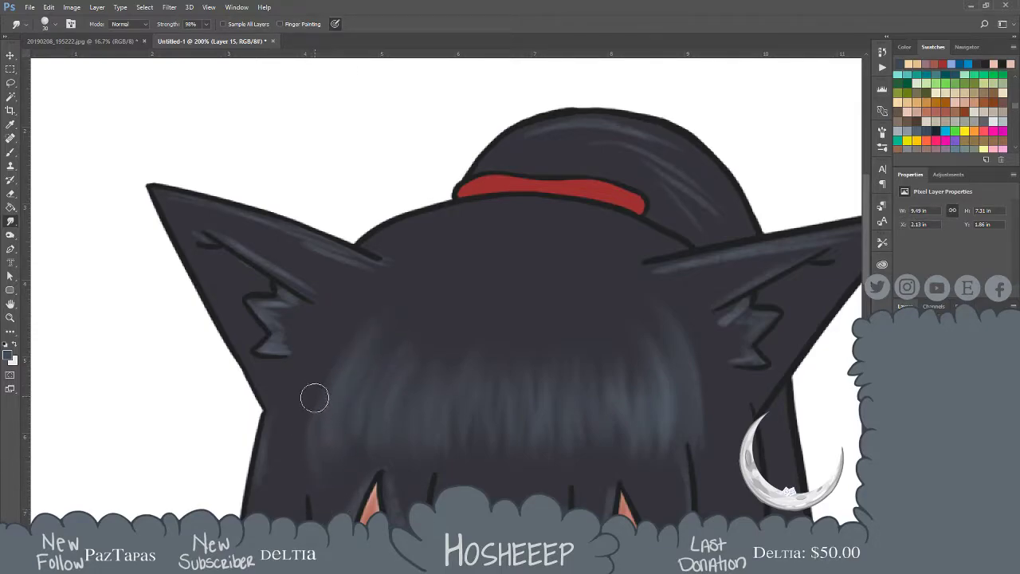
pyautogui.moveTo(312, 409); pyautogui.dragTo(318, 423)
pyautogui.moveTo(365, 328)
pyautogui.mouseDown()
pyautogui.moveTo(354, 354)
pyautogui.moveTo(387, 321)
pyautogui.mouseUp()
pyautogui.moveTo(317, 419)
pyautogui.mouseDown()
pyautogui.moveTo(398, 310)
pyautogui.moveTo(375, 327)
pyautogui.moveTo(329, 476)
pyautogui.mouseUp()
pyautogui.moveTo(337, 373); pyautogui.dragTo(354, 472)
# Smudge the slate-blue highlights on the fur tufts, folds and upper edges of both ears
pyautogui.moveTo(548, 398)
pyautogui.mouseDown()
pyautogui.moveTo(564, 258)
pyautogui.moveTo(558, 343)
pyautogui.mouseUp()
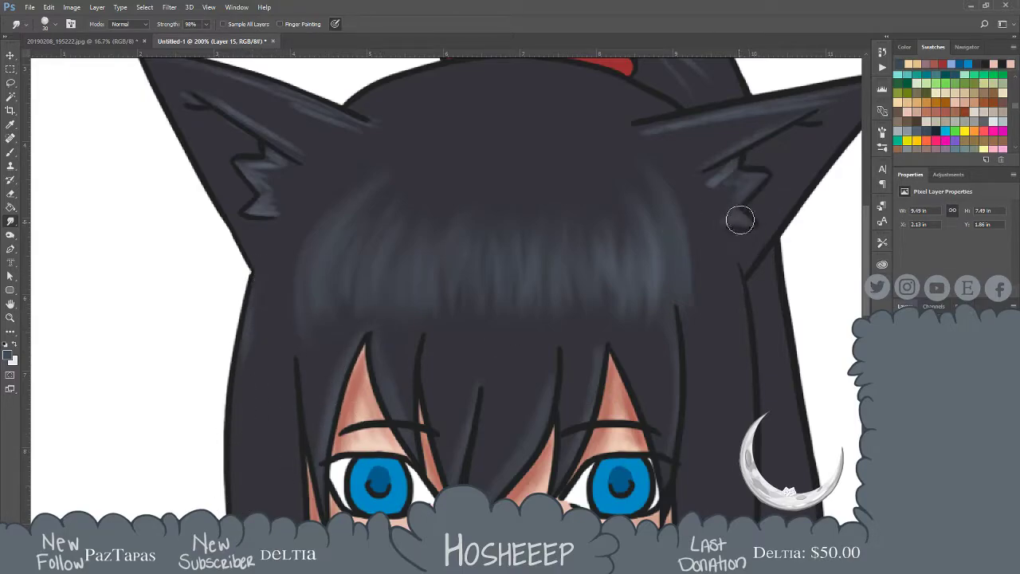
pyautogui.moveTo(723, 213)
pyautogui.mouseDown()
pyautogui.moveTo(762, 175)
pyautogui.moveTo(705, 177)
pyautogui.moveTo(744, 182)
pyautogui.moveTo(769, 238)
pyautogui.moveTo(734, 220)
pyautogui.moveTo(722, 180)
pyautogui.moveTo(722, 223)
pyautogui.moveTo(757, 184)
pyautogui.moveTo(742, 190)
pyautogui.moveTo(744, 157)
pyautogui.moveTo(708, 180)
pyautogui.moveTo(731, 193)
pyautogui.moveTo(767, 181)
pyautogui.moveTo(732, 216)
pyautogui.moveTo(724, 182)
pyautogui.moveTo(730, 216)
pyautogui.mouseUp()
pyautogui.moveTo(721, 188); pyautogui.dragTo(683, 223)
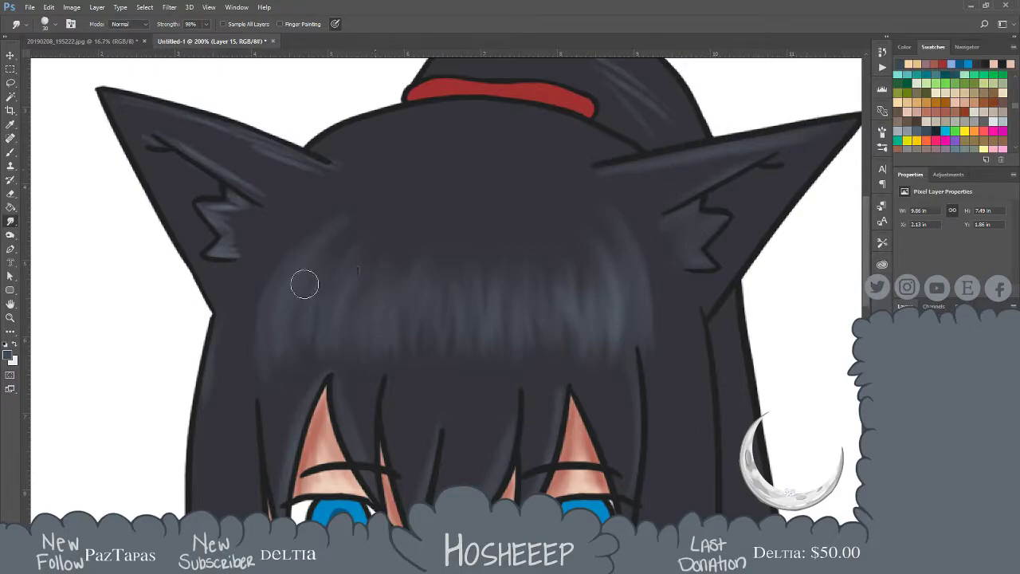
pyautogui.moveTo(228, 235)
pyautogui.mouseDown()
pyautogui.moveTo(228, 202)
pyautogui.moveTo(237, 200)
pyautogui.moveTo(246, 244)
pyautogui.moveTo(225, 233)
pyautogui.moveTo(255, 214)
pyautogui.moveTo(234, 155)
pyautogui.moveTo(148, 132)
pyautogui.moveTo(269, 198)
pyautogui.moveTo(181, 152)
pyautogui.moveTo(212, 192)
pyautogui.mouseUp()
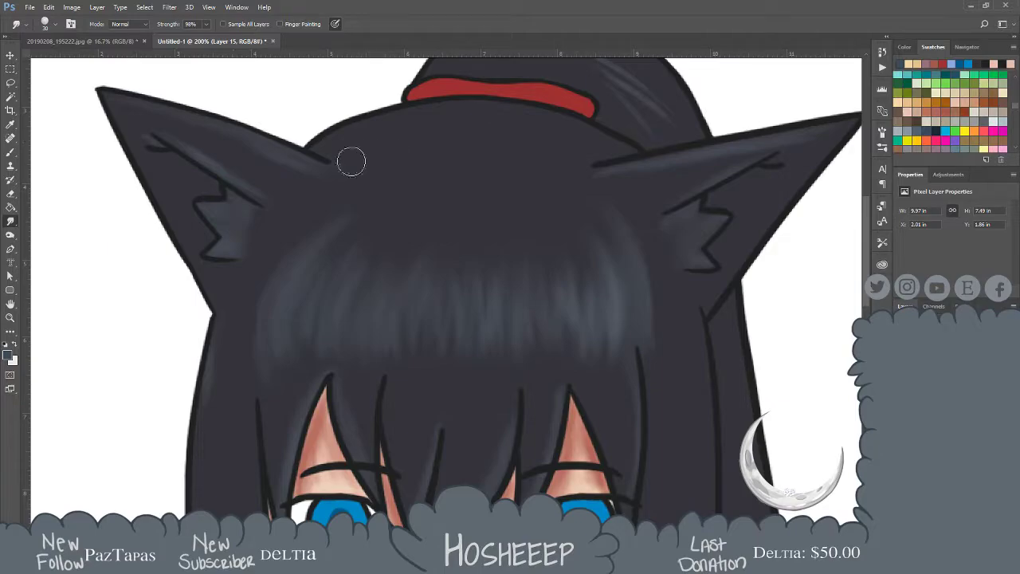
# Smudge the highlight strokes on the hair bun so they blend into the dark base color
pyautogui.moveTo(518, 107); pyautogui.dragTo(447, 157)
pyautogui.moveTo(562, 125)
pyautogui.mouseDown()
pyautogui.moveTo(597, 195)
pyautogui.moveTo(529, 137)
pyautogui.moveTo(595, 161)
pyautogui.moveTo(554, 137)
pyautogui.moveTo(594, 173)
pyautogui.moveTo(445, 81)
pyautogui.moveTo(582, 124)
pyautogui.moveTo(492, 86)
pyautogui.moveTo(530, 87)
pyautogui.moveTo(582, 160)
pyautogui.mouseUp()
pyautogui.moveTo(463, 99); pyautogui.dragTo(587, 170)
pyautogui.moveTo(552, 123)
pyautogui.mouseDown()
pyautogui.moveTo(597, 207)
pyautogui.moveTo(574, 214)
pyautogui.moveTo(589, 209)
pyautogui.mouseUp()
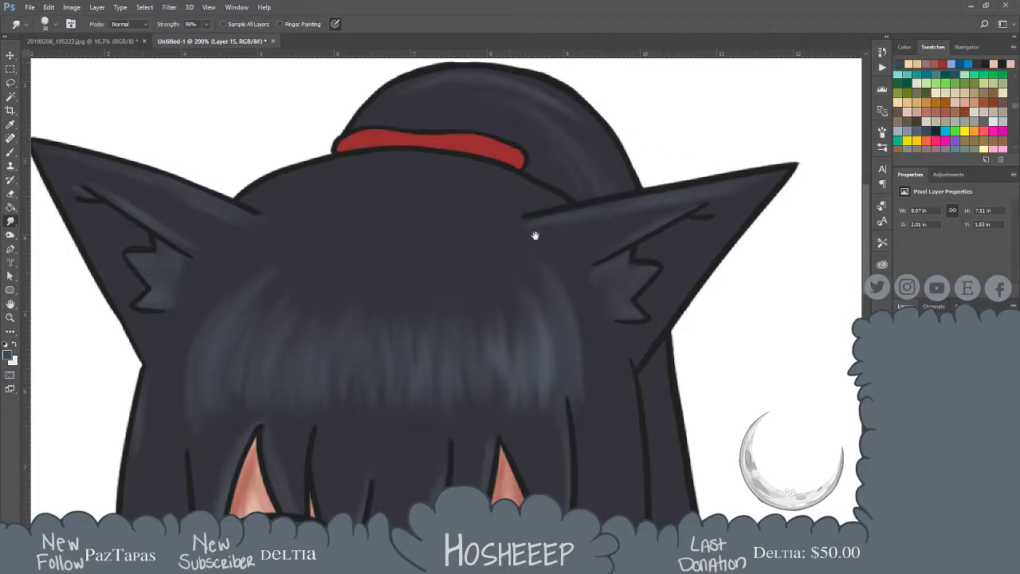
# On the new empty layer, brush dark navy shadows along the line between the left bangs and the left side hair
pyautogui.moveTo(546, 346); pyautogui.dragTo(542, 189)
pyautogui.moveTo(555, 289); pyautogui.dragTo(610, 98)
pyautogui.moveTo(591, 170); pyautogui.dragTo(577, 159)
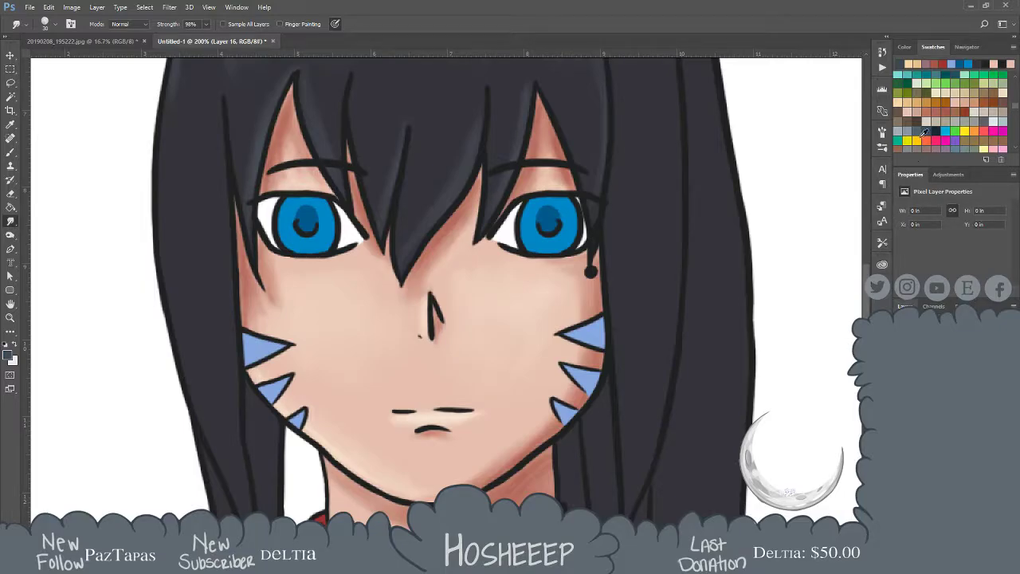
pyautogui.click(932, 130)
pyautogui.press('b')
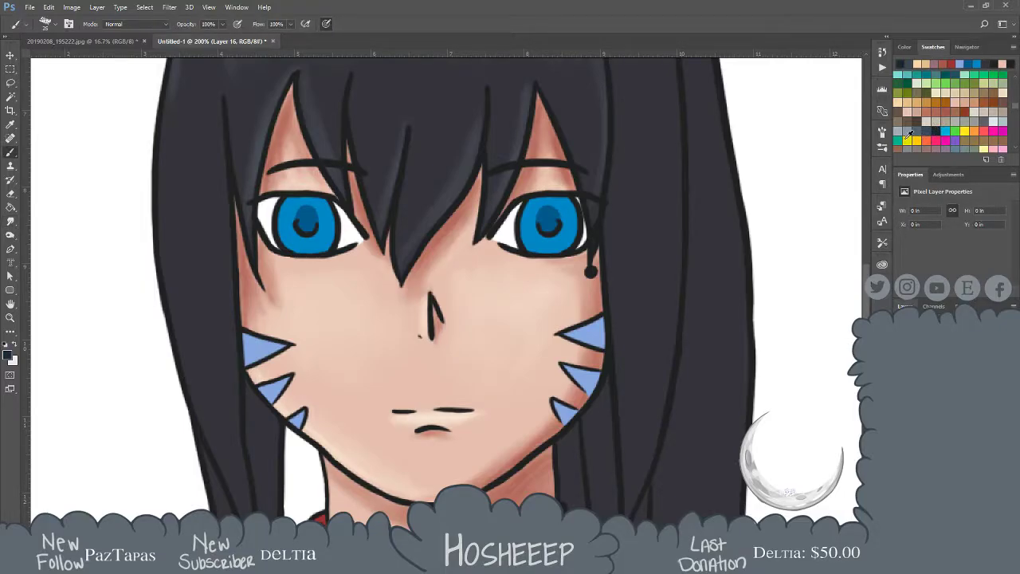
pyautogui.moveTo(222, 112); pyautogui.dragTo(238, 252)
pyautogui.moveTo(216, 126); pyautogui.dragTo(225, 259)
pyautogui.moveTo(220, 142); pyautogui.dragTo(227, 246)
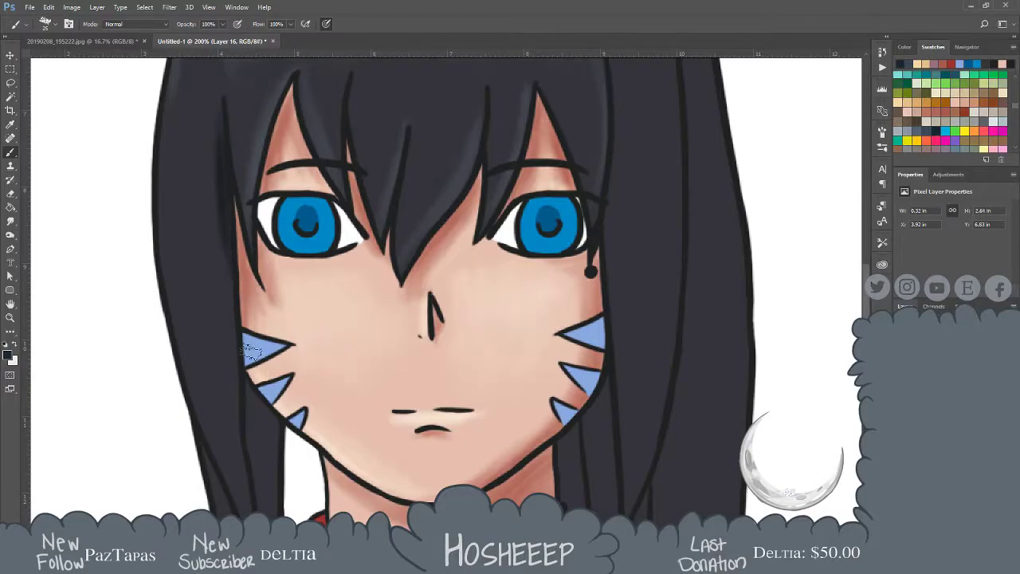
# Brush dark navy shadows over the hair behind the left cheek and down the lower left lock to the shoulder
pyautogui.moveTo(247, 375); pyautogui.dragTo(248, 400)
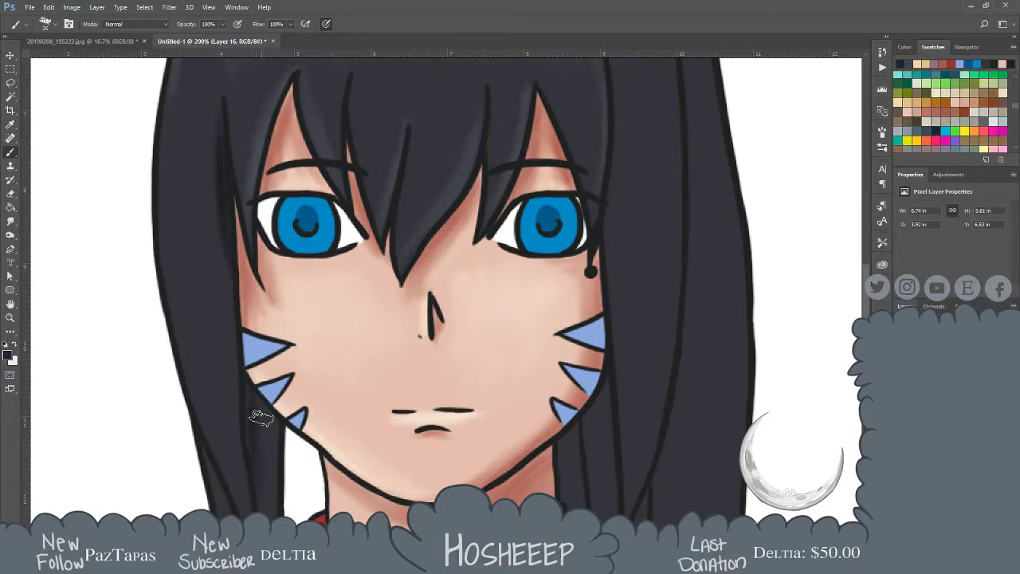
pyautogui.scroll(-5, 271, 430)
pyautogui.moveTo(220, 353); pyautogui.dragTo(243, 472)
pyautogui.moveTo(257, 316); pyautogui.dragTo(275, 510)
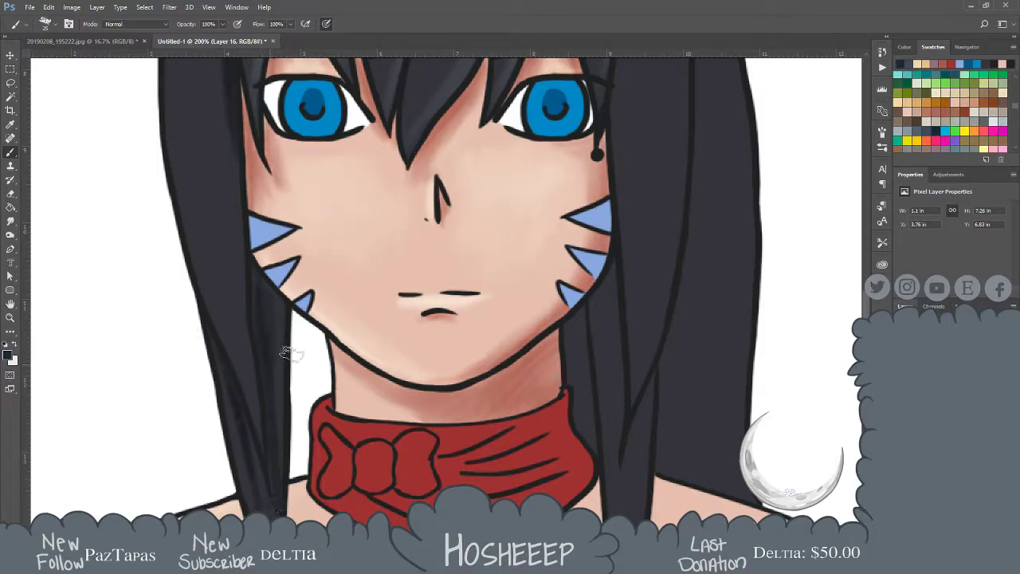
pyautogui.moveTo(281, 358); pyautogui.dragTo(277, 333)
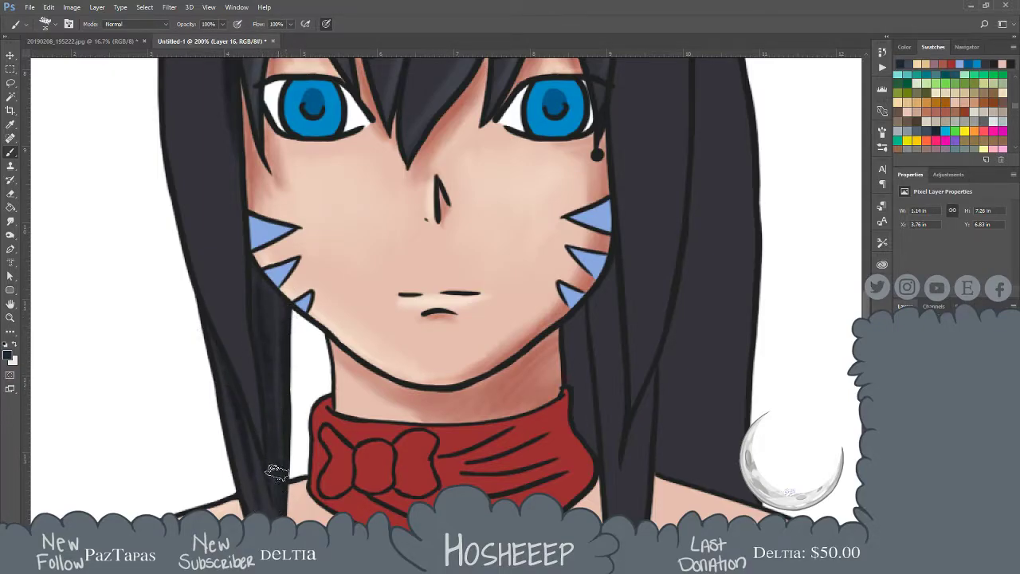
# Fill the hair behind the right cheek and neck with dark navy shadow strokes down to the collar
pyautogui.moveTo(571, 358)
pyautogui.mouseDown()
pyautogui.moveTo(577, 422)
pyautogui.moveTo(588, 438)
pyautogui.mouseUp()
pyautogui.moveTo(587, 312)
pyautogui.mouseDown()
pyautogui.moveTo(602, 394)
pyautogui.moveTo(595, 287)
pyautogui.moveTo(584, 361)
pyautogui.mouseUp()
pyautogui.moveTo(577, 313)
pyautogui.mouseDown()
pyautogui.moveTo(557, 328)
pyautogui.moveTo(566, 380)
pyautogui.mouseUp()
pyautogui.moveTo(582, 312); pyautogui.dragTo(582, 427)
pyautogui.moveTo(568, 317); pyautogui.dragTo(576, 438)
pyautogui.moveTo(596, 303); pyautogui.dragTo(610, 363)
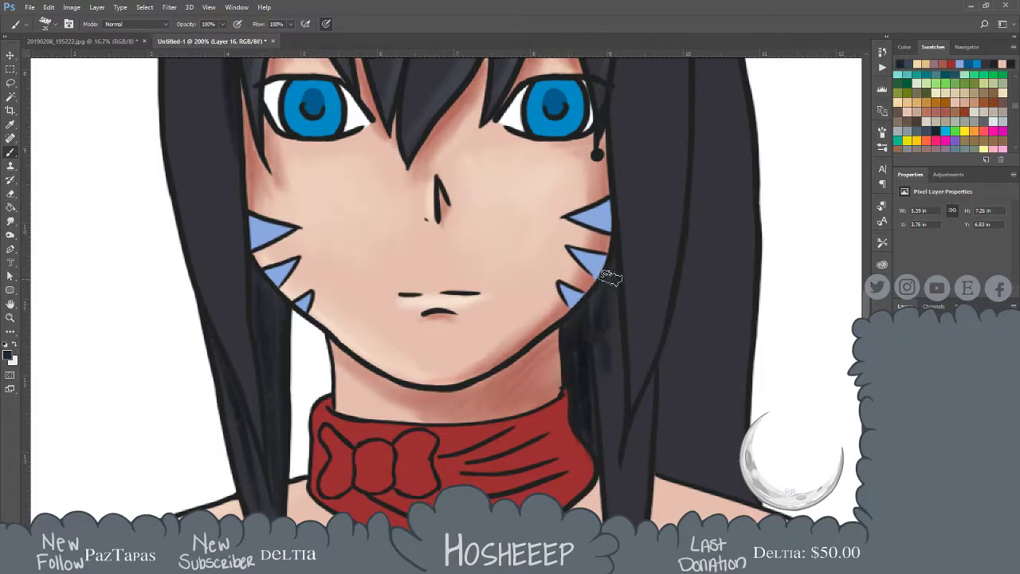
pyautogui.moveTo(619, 305); pyautogui.dragTo(617, 376)
pyautogui.moveTo(618, 333); pyautogui.dragTo(617, 438)
pyautogui.moveTo(603, 367); pyautogui.dragTo(599, 478)
# Brush dark navy shadows onto the tip of the right front lock and the lower ends of the back hair
pyautogui.moveTo(651, 396); pyautogui.dragTo(623, 471)
pyautogui.moveTo(642, 416)
pyautogui.mouseDown()
pyautogui.moveTo(613, 503)
pyautogui.moveTo(644, 411)
pyautogui.moveTo(638, 482)
pyautogui.mouseUp()
pyautogui.moveTo(670, 366); pyautogui.dragTo(658, 443)
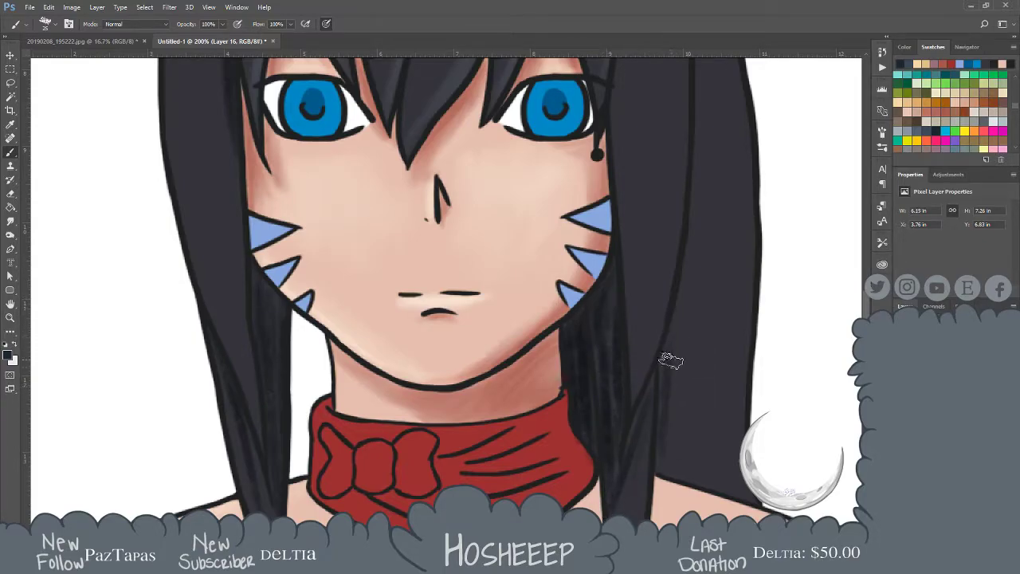
pyautogui.moveTo(675, 371); pyautogui.dragTo(706, 469)
pyautogui.moveTo(678, 423); pyautogui.dragTo(721, 476)
pyautogui.moveTo(740, 414); pyautogui.dragTo(747, 500)
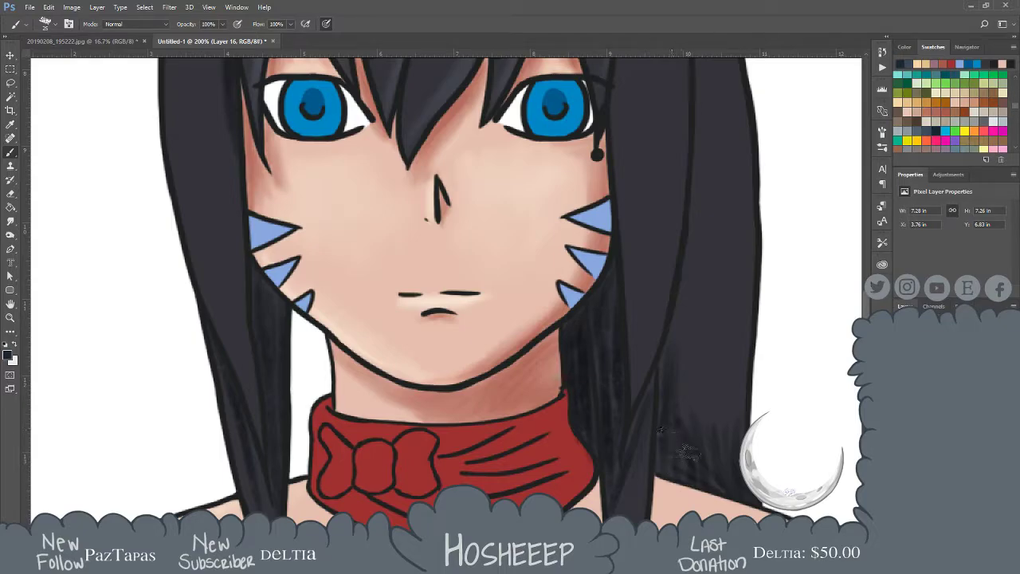
# Brush dark navy shadows up along the right long lock's dividing lines toward the right ear
pyautogui.moveTo(727, 291); pyautogui.dragTo(716, 416)
pyautogui.moveTo(690, 271); pyautogui.dragTo(657, 460)
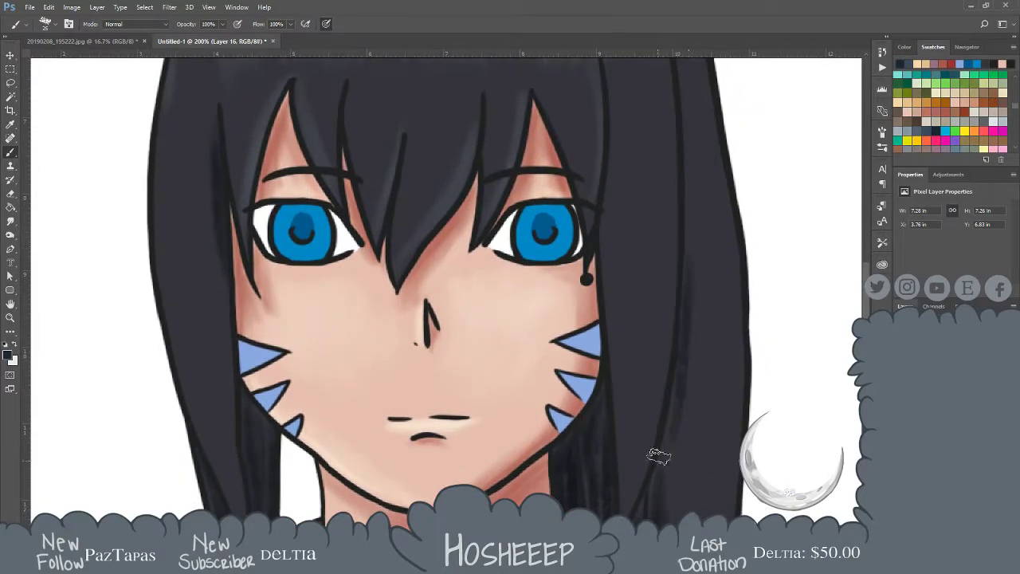
pyautogui.scroll(3, 688, 200)
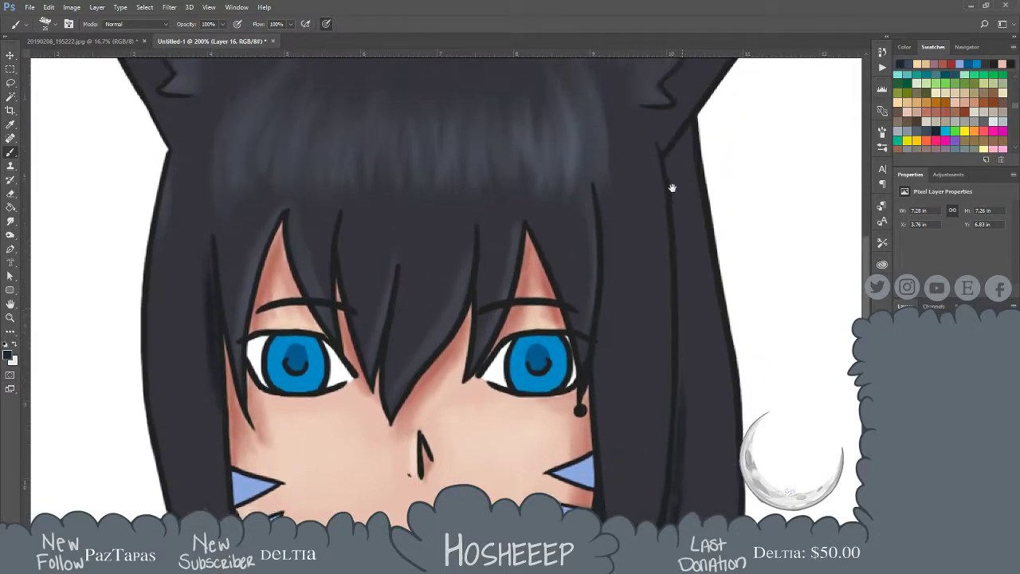
pyautogui.moveTo(670, 218)
pyautogui.mouseDown()
pyautogui.moveTo(680, 335)
pyautogui.moveTo(678, 255)
pyautogui.mouseUp()
pyautogui.moveTo(603, 219); pyautogui.dragTo(596, 383)
pyautogui.scroll(2, 655, 145)
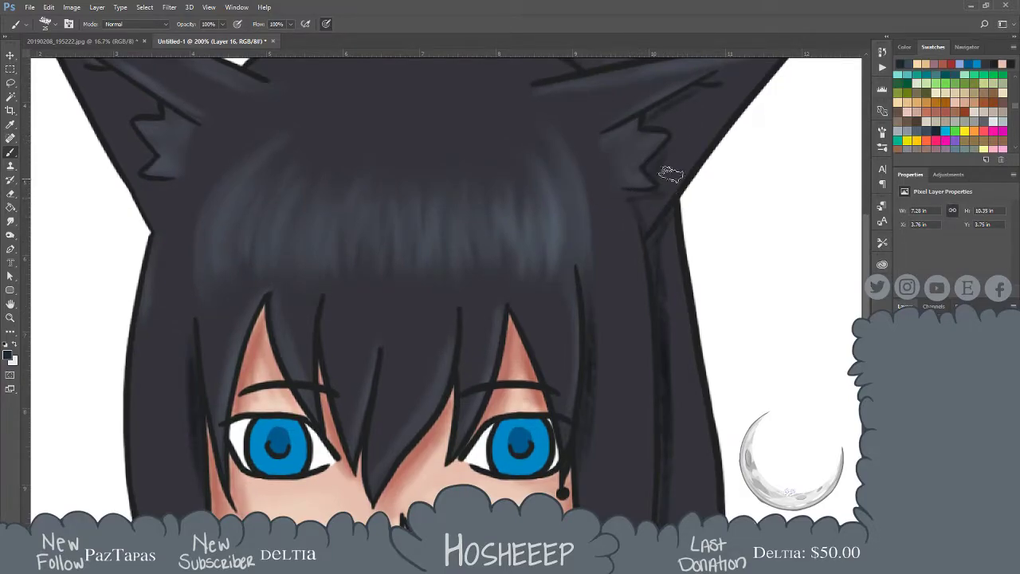
# Brush dark navy shadows along the base of the bun, between the red band and the right ear
pyautogui.scroll(2, 666, 176)
pyautogui.moveTo(575, 179); pyautogui.dragTo(699, 153)
pyautogui.moveTo(571, 131)
pyautogui.mouseDown()
pyautogui.moveTo(631, 175)
pyautogui.moveTo(601, 158)
pyautogui.moveTo(649, 172)
pyautogui.mouseUp()
pyautogui.moveTo(587, 166); pyautogui.dragTo(711, 155)
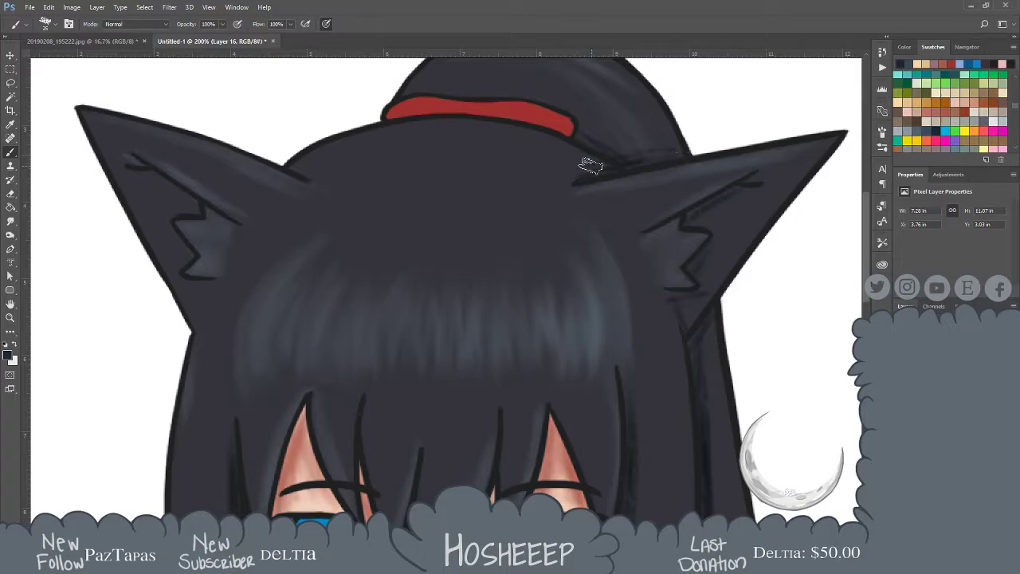
# Deepen the dark navy shadow down the left side hair beside the face and shade along the bang strand lines
pyautogui.moveTo(432, 277); pyautogui.dragTo(501, 159)
pyautogui.moveTo(288, 239)
pyautogui.mouseDown()
pyautogui.moveTo(304, 293)
pyautogui.moveTo(309, 387)
pyautogui.mouseUp()
pyautogui.moveTo(298, 287); pyautogui.dragTo(315, 518)
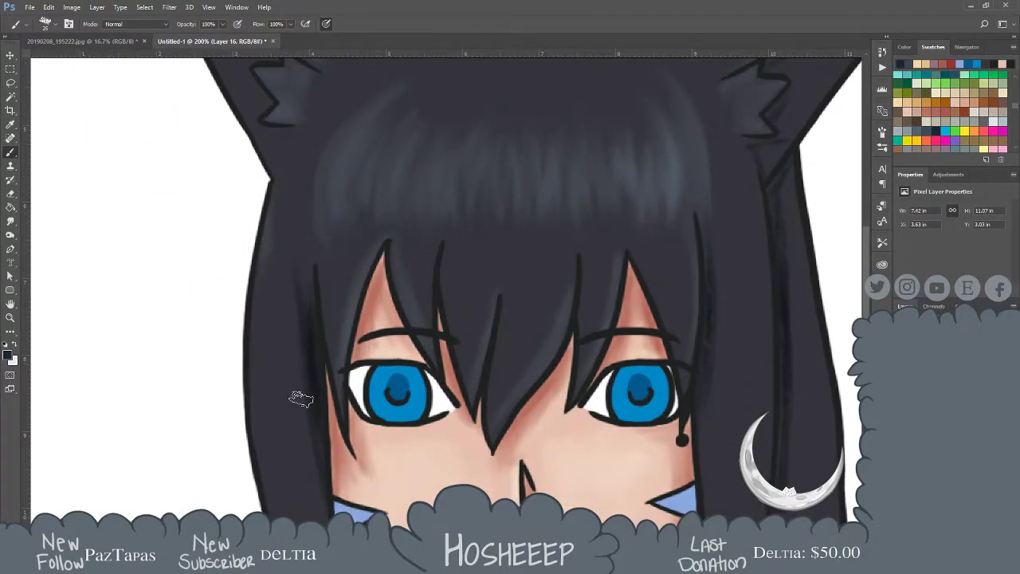
pyautogui.moveTo(308, 380); pyautogui.dragTo(311, 239)
pyautogui.moveTo(313, 292); pyautogui.dragTo(337, 478)
pyautogui.moveTo(502, 411)
pyautogui.mouseDown()
pyautogui.moveTo(497, 257)
pyautogui.moveTo(483, 351)
pyautogui.mouseUp()
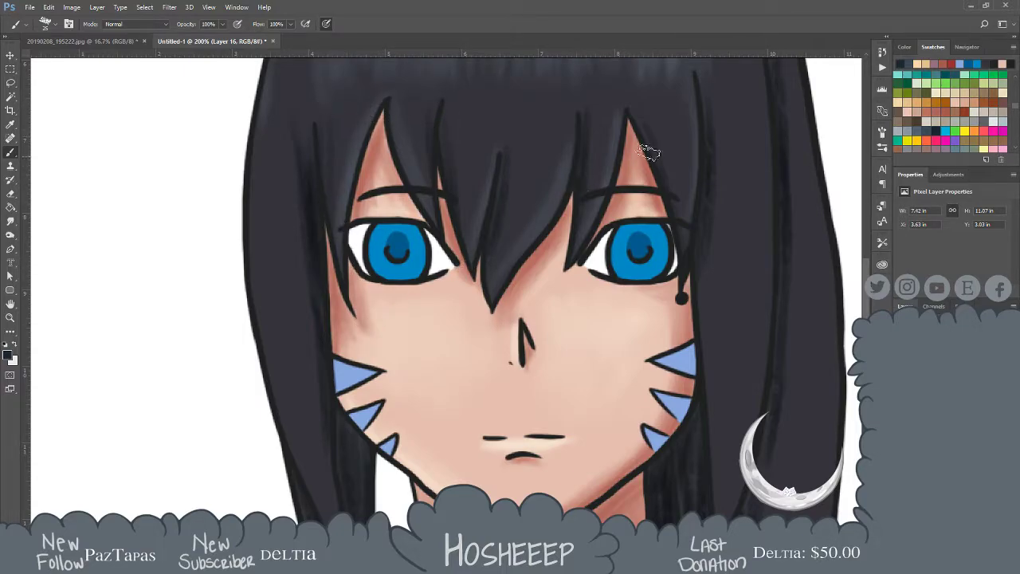
# Smudge the dark navy shadow down the left side hair from the bangs to below the cheek
pyautogui.click(11, 223)
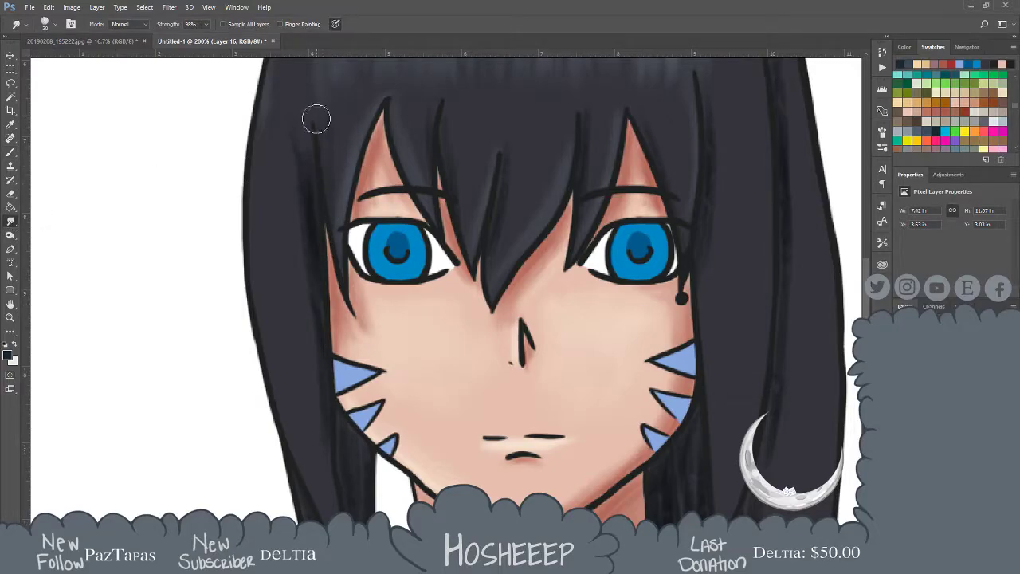
pyautogui.moveTo(309, 220); pyautogui.dragTo(308, 129)
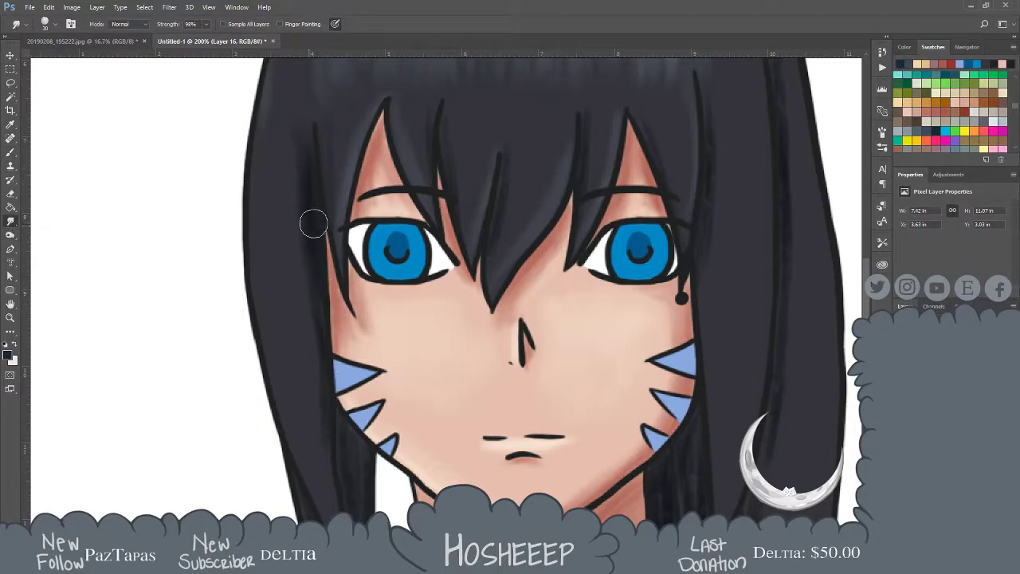
pyautogui.moveTo(290, 256)
pyautogui.mouseDown()
pyautogui.moveTo(282, 242)
pyautogui.moveTo(310, 216)
pyautogui.moveTo(320, 292)
pyautogui.moveTo(291, 196)
pyautogui.moveTo(287, 271)
pyautogui.moveTo(311, 280)
pyautogui.moveTo(309, 231)
pyautogui.moveTo(318, 337)
pyautogui.moveTo(304, 213)
pyautogui.moveTo(285, 182)
pyautogui.moveTo(289, 215)
pyautogui.moveTo(252, 224)
pyautogui.moveTo(318, 255)
pyautogui.moveTo(296, 226)
pyautogui.moveTo(322, 379)
pyautogui.mouseUp()
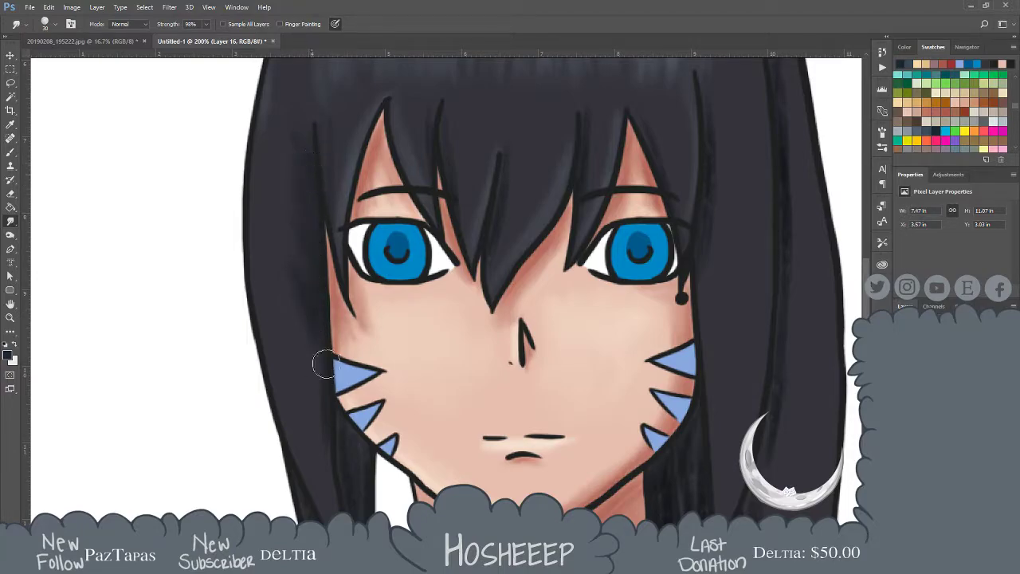
pyautogui.moveTo(303, 128); pyautogui.dragTo(312, 262)
pyautogui.moveTo(305, 207)
pyautogui.mouseDown()
pyautogui.moveTo(310, 366)
pyautogui.moveTo(330, 422)
pyautogui.moveTo(359, 448)
pyautogui.moveTo(354, 484)
pyautogui.mouseUp()
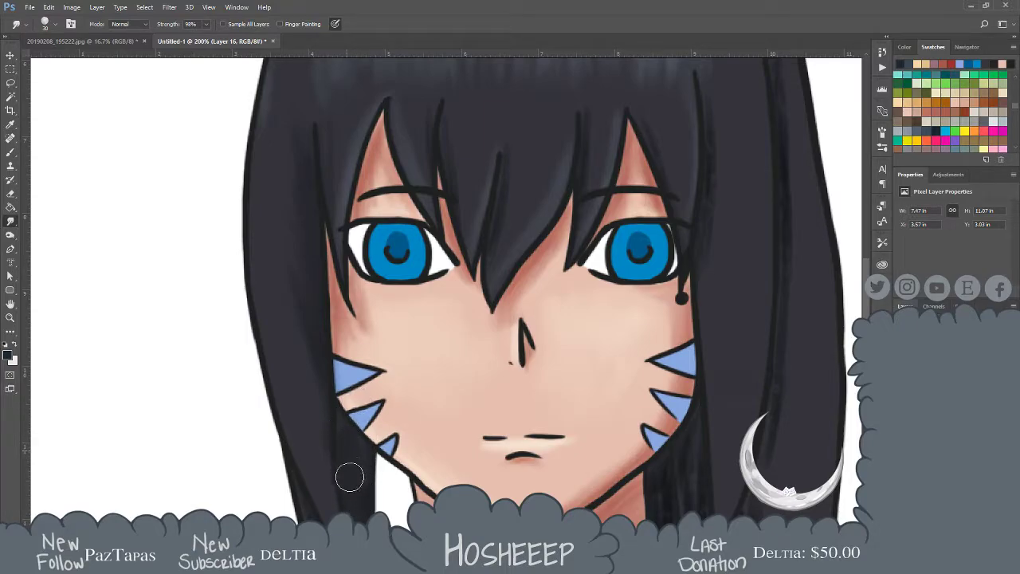
pyautogui.moveTo(300, 232); pyautogui.dragTo(314, 324)
pyautogui.moveTo(374, 242); pyautogui.dragTo(372, 205)
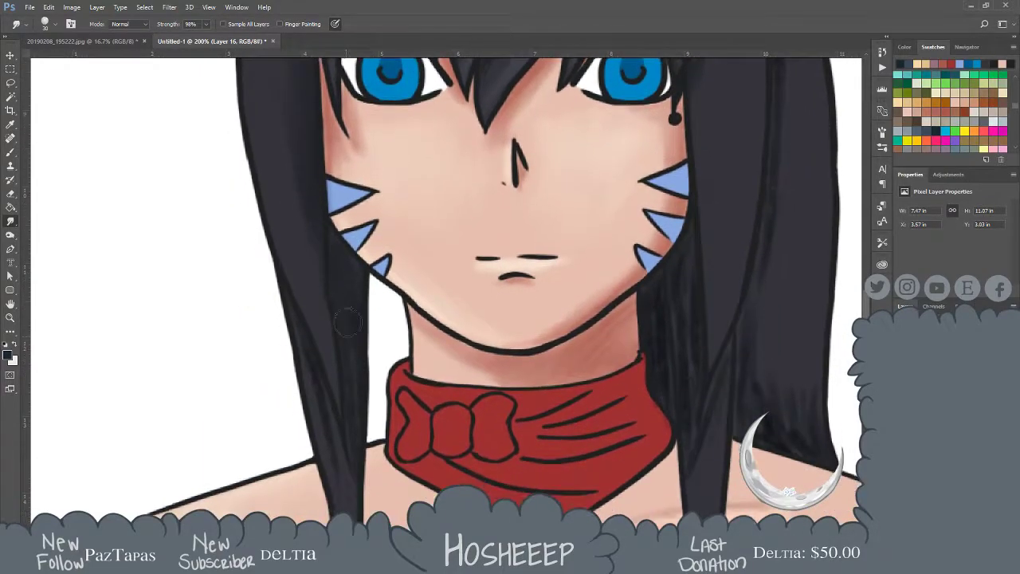
# Smudge the shadows on the lower left lock and the hair behind the left cheek
pyautogui.moveTo(290, 289); pyautogui.dragTo(341, 505)
pyautogui.moveTo(308, 386)
pyautogui.mouseDown()
pyautogui.moveTo(329, 424)
pyautogui.moveTo(330, 460)
pyautogui.moveTo(325, 455)
pyautogui.moveTo(302, 382)
pyautogui.moveTo(354, 485)
pyautogui.mouseUp()
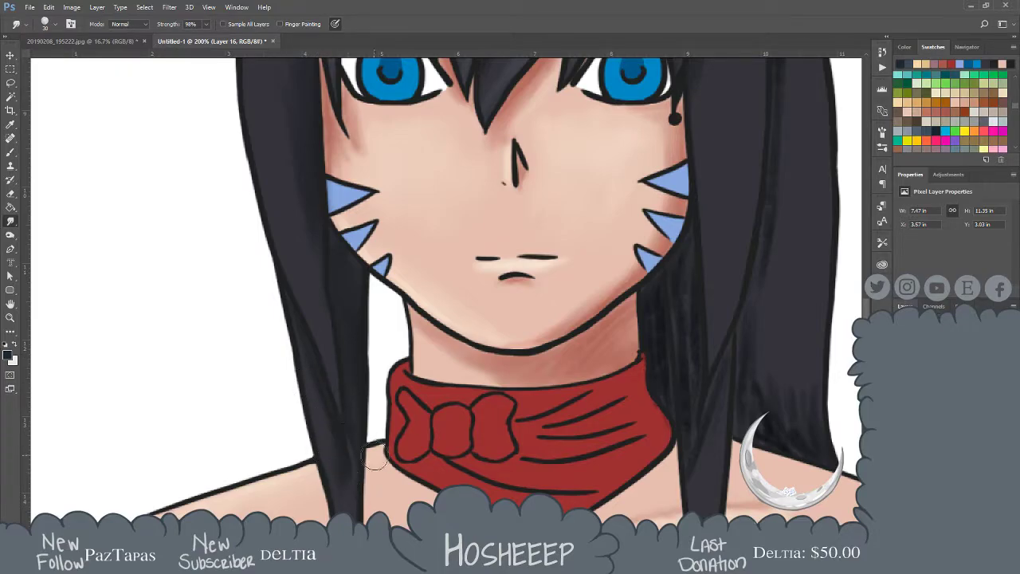
pyautogui.moveTo(305, 344); pyautogui.dragTo(323, 390)
pyautogui.moveTo(337, 268); pyautogui.dragTo(331, 304)
pyautogui.moveTo(326, 219); pyautogui.dragTo(356, 306)
# Smudge the shadow strokes in the hair behind the right cheek and neck
pyautogui.moveTo(661, 325)
pyautogui.mouseDown()
pyautogui.moveTo(672, 413)
pyautogui.moveTo(668, 389)
pyautogui.mouseUp()
pyautogui.moveTo(684, 293)
pyautogui.mouseDown()
pyautogui.moveTo(682, 349)
pyautogui.moveTo(694, 368)
pyautogui.moveTo(690, 474)
pyautogui.mouseUp()
pyautogui.moveTo(675, 281); pyautogui.dragTo(690, 454)
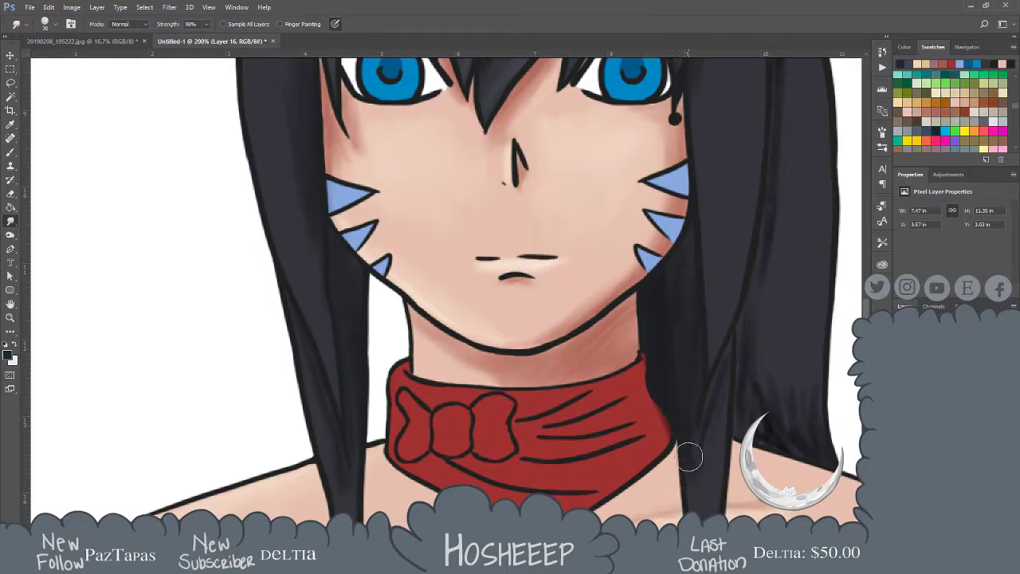
pyautogui.moveTo(686, 259); pyautogui.dragTo(701, 444)
# Smudge the dark shadows on the tapering tip of the right front lock
pyautogui.moveTo(723, 346); pyautogui.dragTo(704, 449)
pyautogui.moveTo(726, 363); pyautogui.dragTo(699, 481)
pyautogui.moveTo(699, 399); pyautogui.dragTo(692, 497)
pyautogui.moveTo(697, 432); pyautogui.dragTo(691, 485)
pyautogui.moveTo(711, 377); pyautogui.dragTo(706, 470)
pyautogui.moveTo(740, 328); pyautogui.dragTo(696, 453)
# Smudge the dark navy shadows along the ponytail behind the right front lock, from the shoulder up toward the ear
pyautogui.moveTo(747, 330)
pyautogui.mouseDown()
pyautogui.moveTo(744, 431)
pyautogui.moveTo(756, 440)
pyautogui.moveTo(764, 408)
pyautogui.moveTo(772, 435)
pyautogui.moveTo(812, 440)
pyautogui.moveTo(830, 458)
pyautogui.moveTo(812, 398)
pyautogui.moveTo(796, 435)
pyautogui.moveTo(780, 408)
pyautogui.moveTo(770, 427)
pyautogui.moveTo(731, 414)
pyautogui.moveTo(766, 428)
pyautogui.mouseUp()
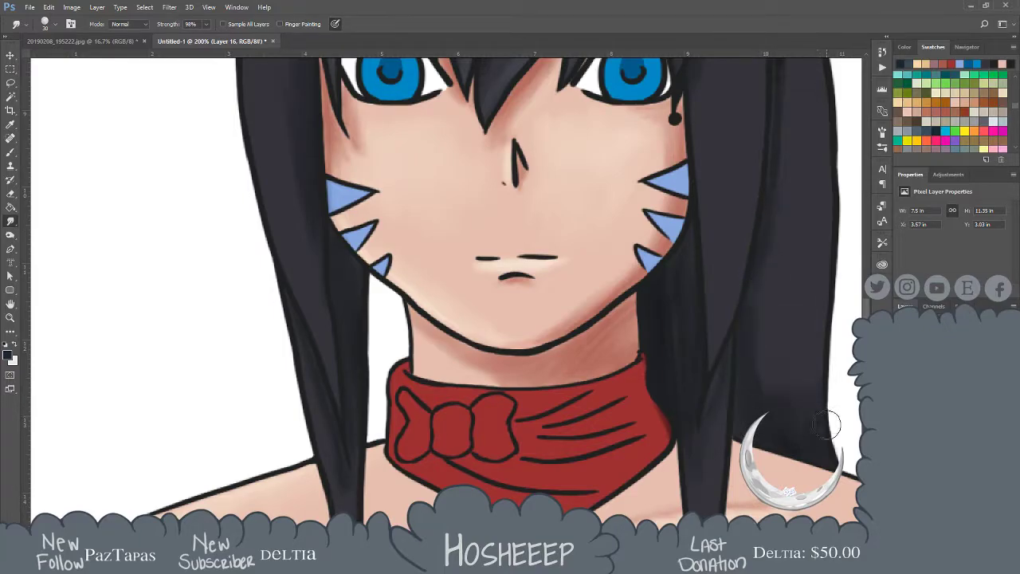
pyautogui.moveTo(794, 389)
pyautogui.mouseDown()
pyautogui.moveTo(822, 427)
pyautogui.moveTo(799, 450)
pyautogui.mouseUp()
pyautogui.moveTo(748, 263); pyautogui.dragTo(701, 387)
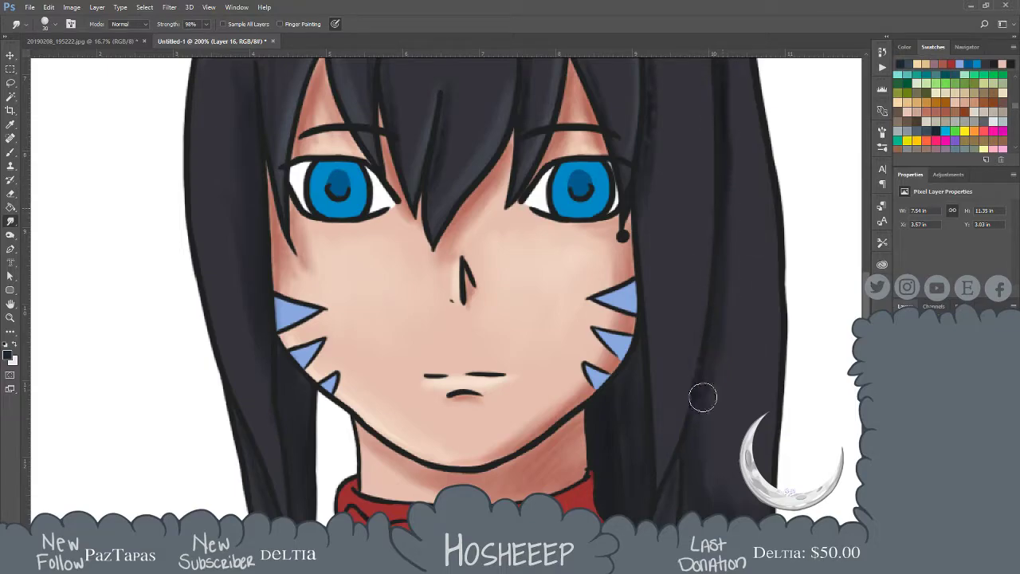
pyautogui.moveTo(734, 267); pyautogui.dragTo(718, 405)
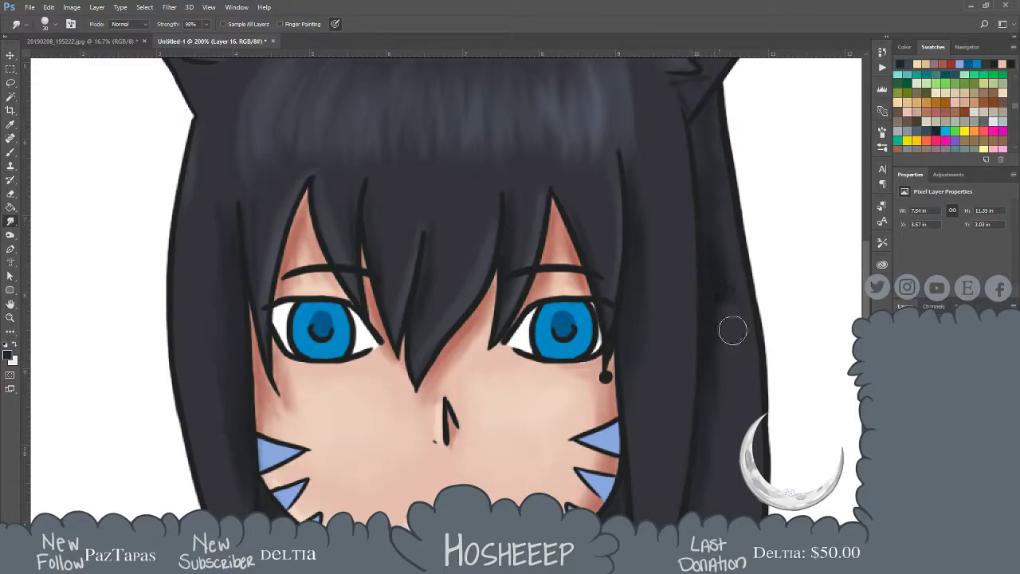
pyautogui.moveTo(701, 153); pyautogui.dragTo(706, 296)
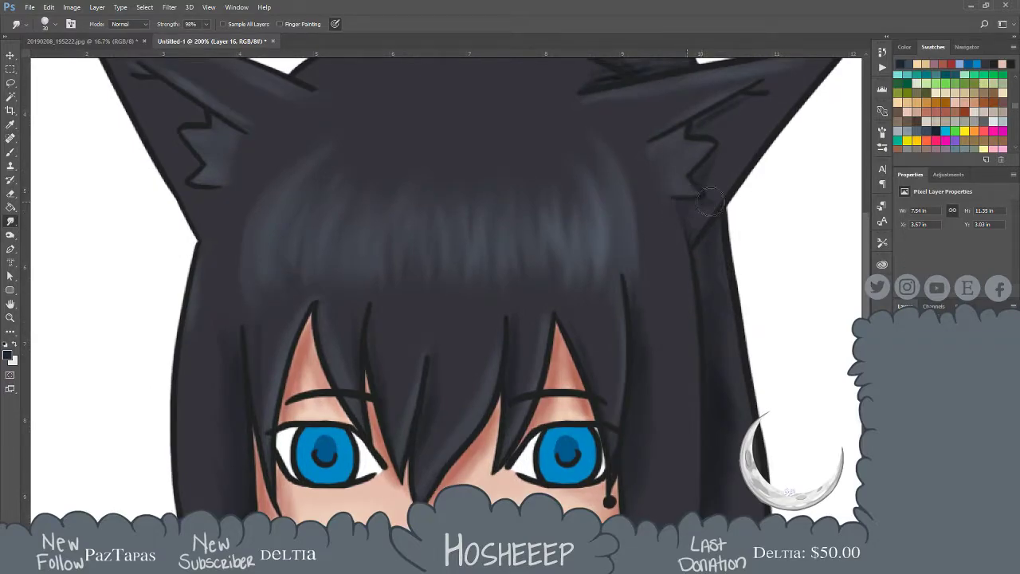
# Smudge the shadows at the base of the right ear and in the upper ponytail hair beneath it
pyautogui.moveTo(682, 199)
pyautogui.mouseDown()
pyautogui.moveTo(686, 216)
pyautogui.moveTo(713, 200)
pyautogui.moveTo(683, 199)
pyautogui.moveTo(695, 174)
pyautogui.moveTo(688, 166)
pyautogui.moveTo(729, 98)
pyautogui.moveTo(707, 116)
pyautogui.mouseUp()
pyautogui.moveTo(686, 157); pyautogui.dragTo(703, 204)
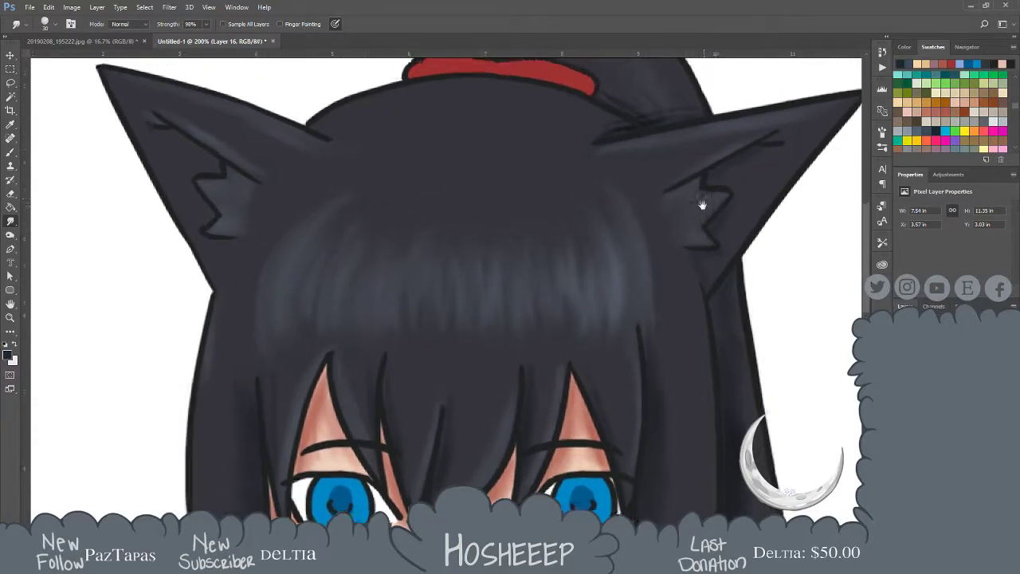
pyautogui.moveTo(689, 125); pyautogui.dragTo(702, 181)
pyautogui.moveTo(638, 188)
pyautogui.mouseDown()
pyautogui.moveTo(729, 156)
pyautogui.moveTo(627, 188)
pyautogui.moveTo(690, 170)
pyautogui.moveTo(608, 148)
pyautogui.moveTo(632, 158)
pyautogui.moveTo(612, 149)
pyautogui.moveTo(665, 151)
pyautogui.moveTo(632, 182)
pyautogui.moveTo(708, 167)
pyautogui.moveTo(603, 197)
pyautogui.moveTo(731, 156)
pyautogui.moveTo(613, 199)
pyautogui.mouseUp()
pyautogui.moveTo(715, 317)
pyautogui.mouseDown()
pyautogui.moveTo(688, 187)
pyautogui.moveTo(705, 164)
pyautogui.mouseUp()
pyautogui.moveTo(704, 407); pyautogui.dragTo(694, 159)
pyautogui.moveTo(709, 351)
pyautogui.mouseDown()
pyautogui.moveTo(701, 270)
pyautogui.moveTo(706, 310)
pyautogui.mouseUp()
pyautogui.hotkey('ctrl', '0')
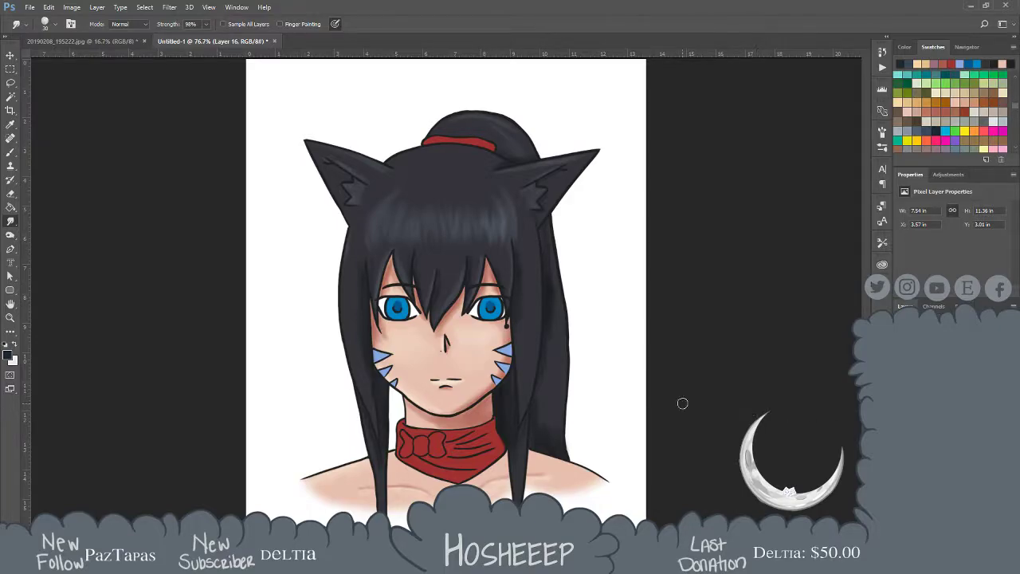
# Add a new empty layer and choose a near-white swatch as the foreground color
pyautogui.press('v')
pyautogui.click(490, 310)
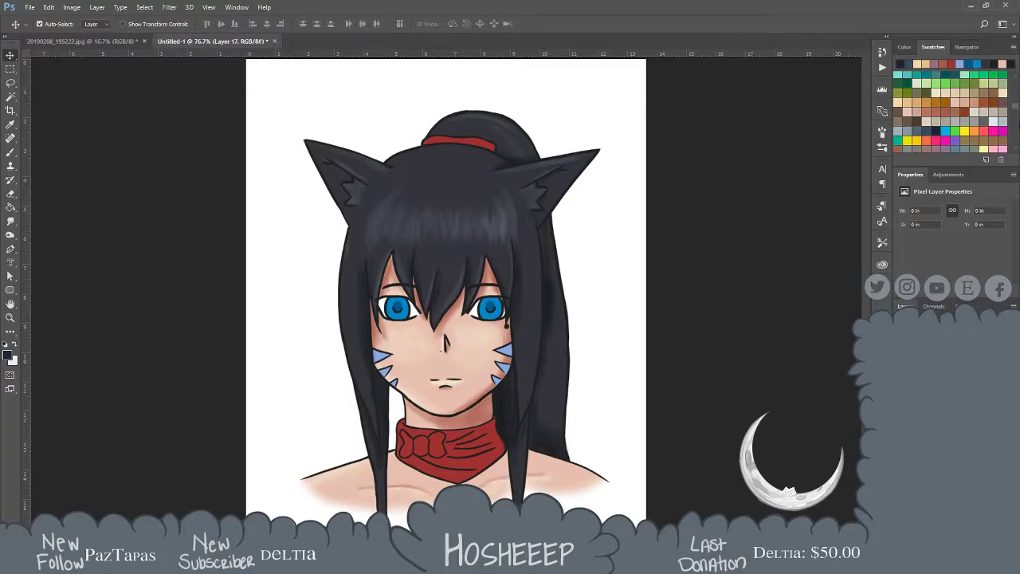
pyautogui.scroll(-2, 1016, 144)
pyautogui.scroll(3, 1015, 78)
pyautogui.scroll(2, 1016, 78)
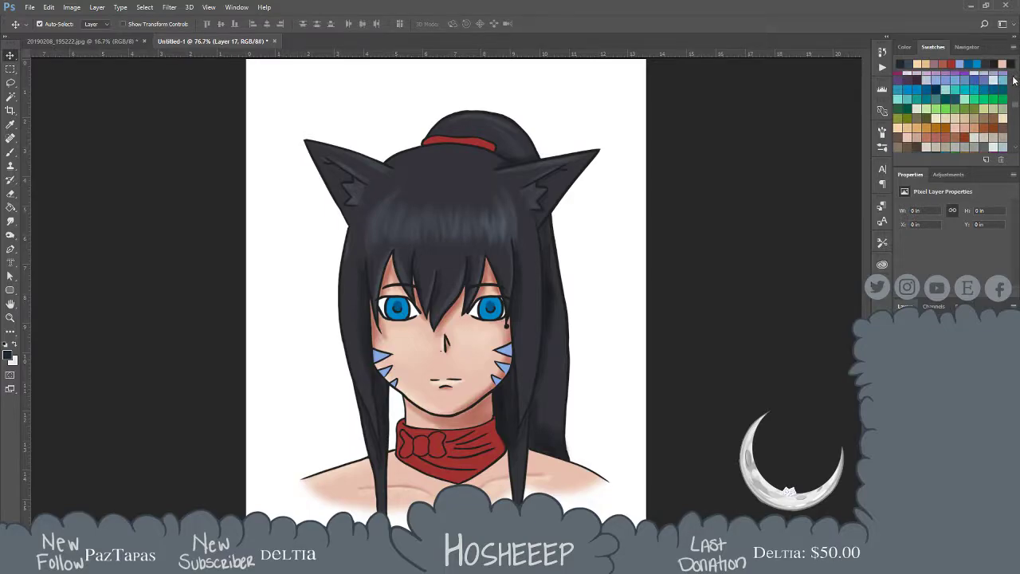
pyautogui.click(922, 113)
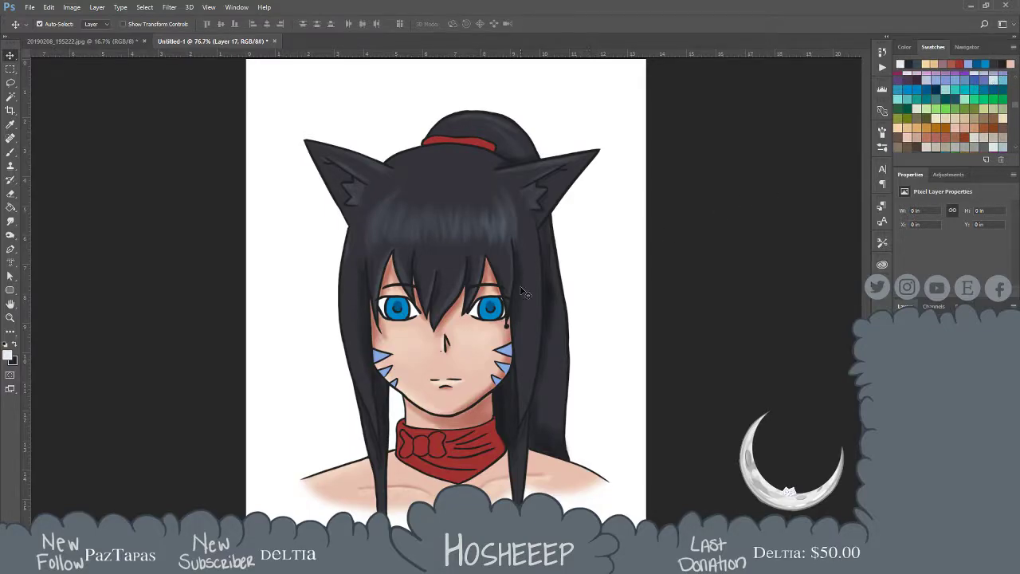
# Select the eye color layer and sample the dark blue of the right eye's pupil
pyautogui.press('z')
pyautogui.click(489, 308)
pyautogui.click(488, 307)
pyautogui.click(490, 304)
pyautogui.press('i')
pyautogui.keyDown('ctrl'); pyautogui.click(490, 321); pyautogui.keyUp('ctrl')
pyautogui.click(489, 321)
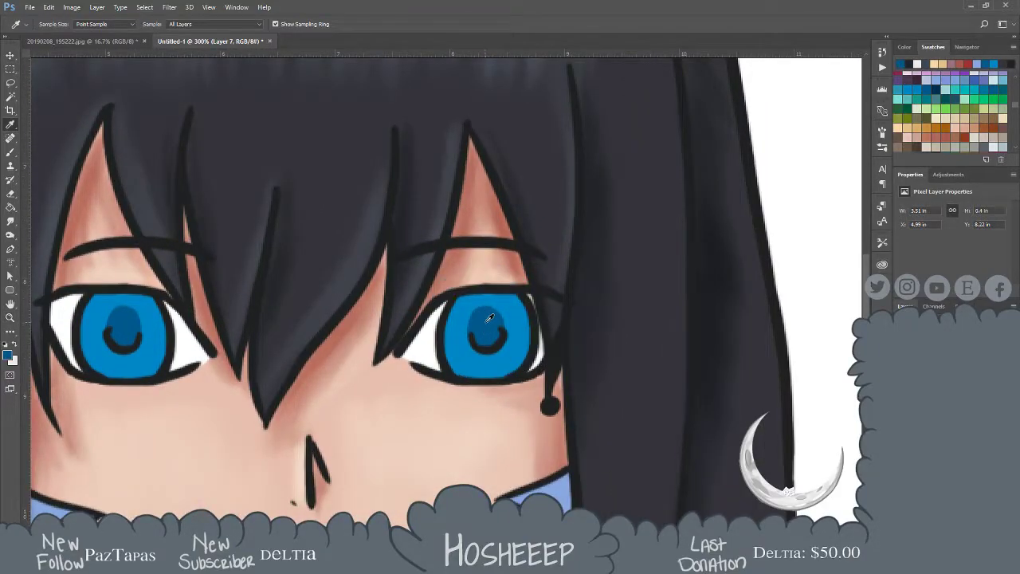
# Shade the upper part and sides of the right eye's iris in dark blue with the 10 px brush
pyautogui.press('b')
pyautogui.click(50, 24)
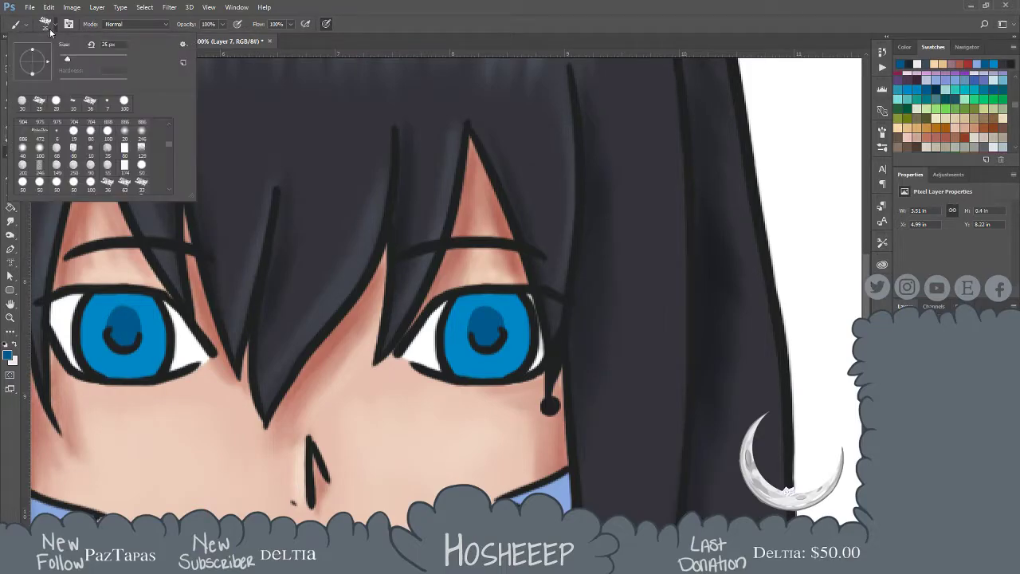
pyautogui.click(90, 149)
pyautogui.click(470, 329)
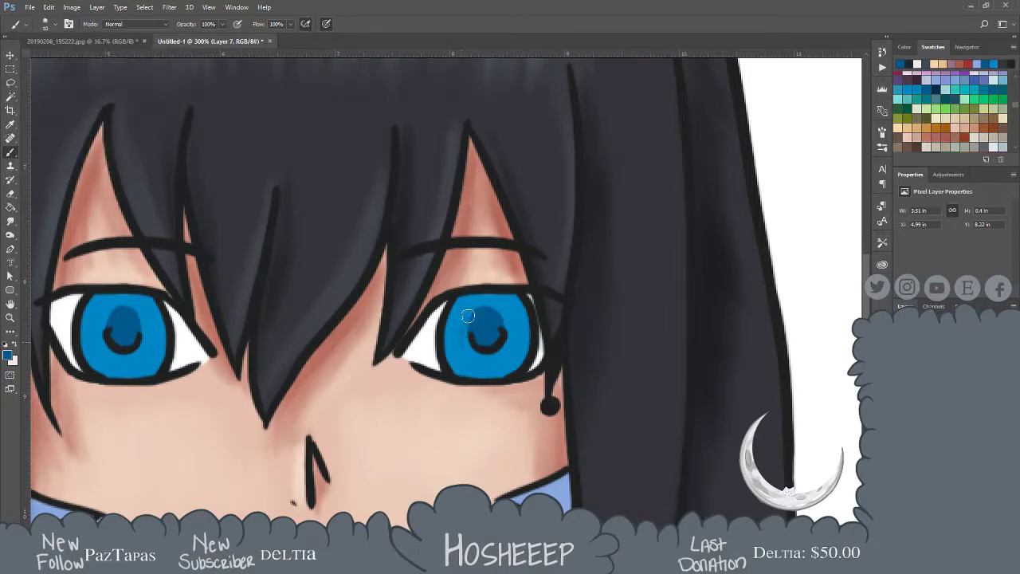
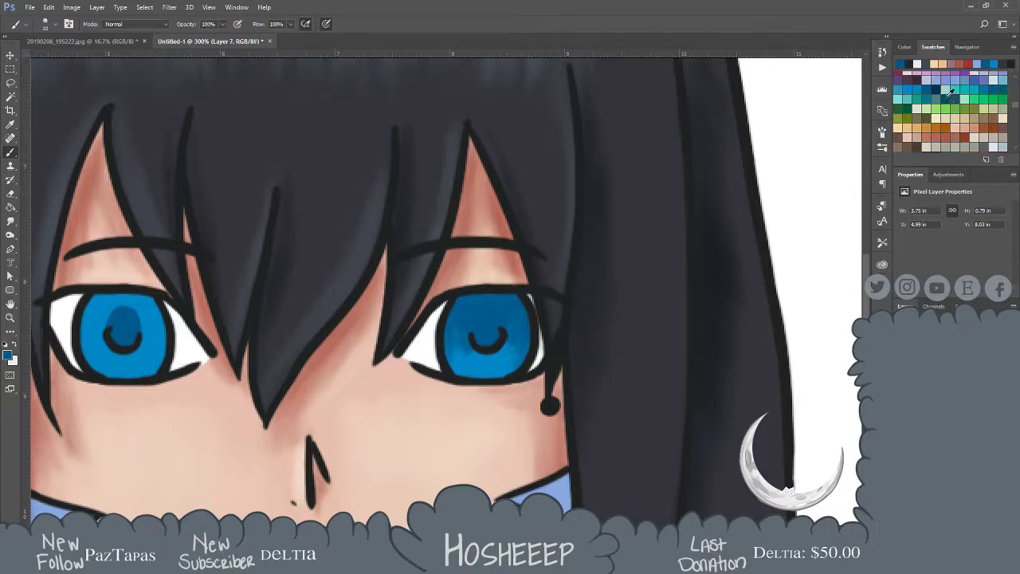
# Choose a dark navy swatch and paint the pupil of the right eye
pyautogui.click(994, 89)
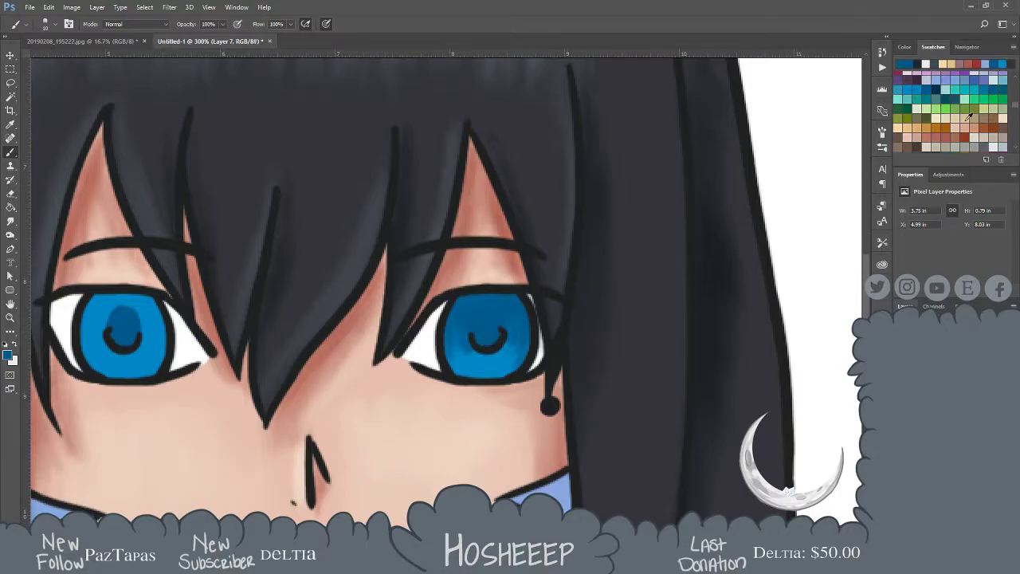
pyautogui.click(1003, 83)
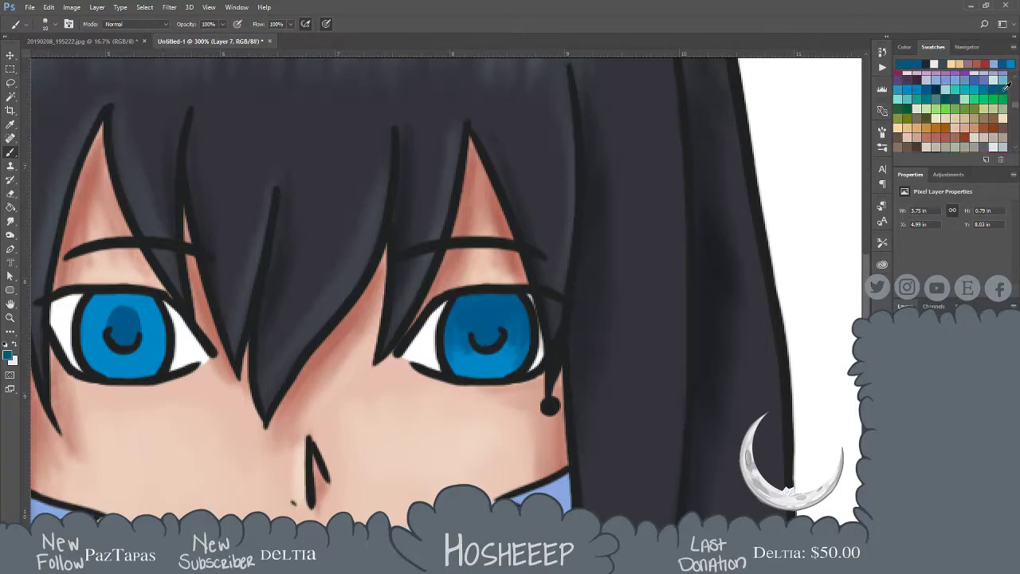
pyautogui.click(933, 89)
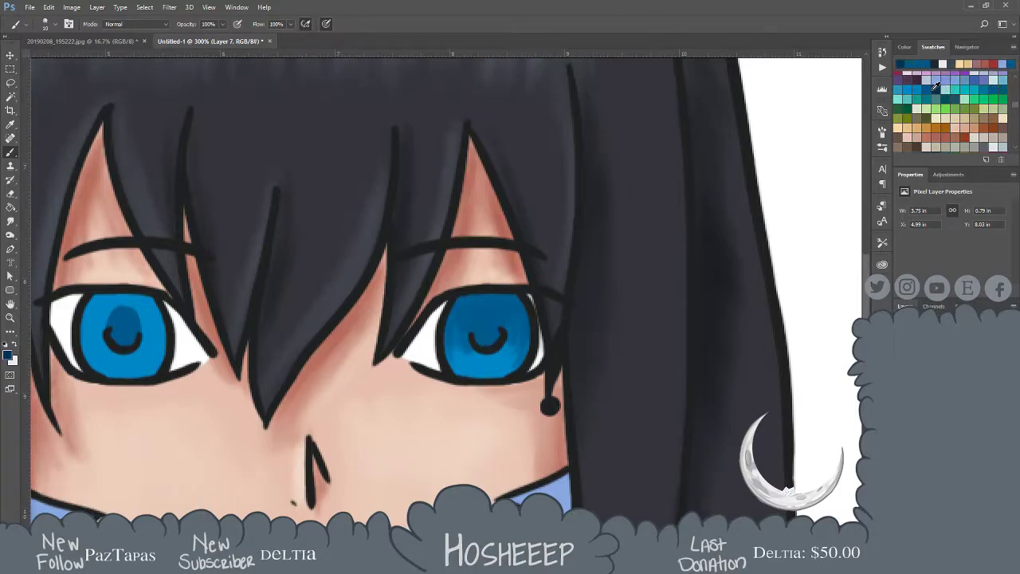
pyautogui.click(931, 84)
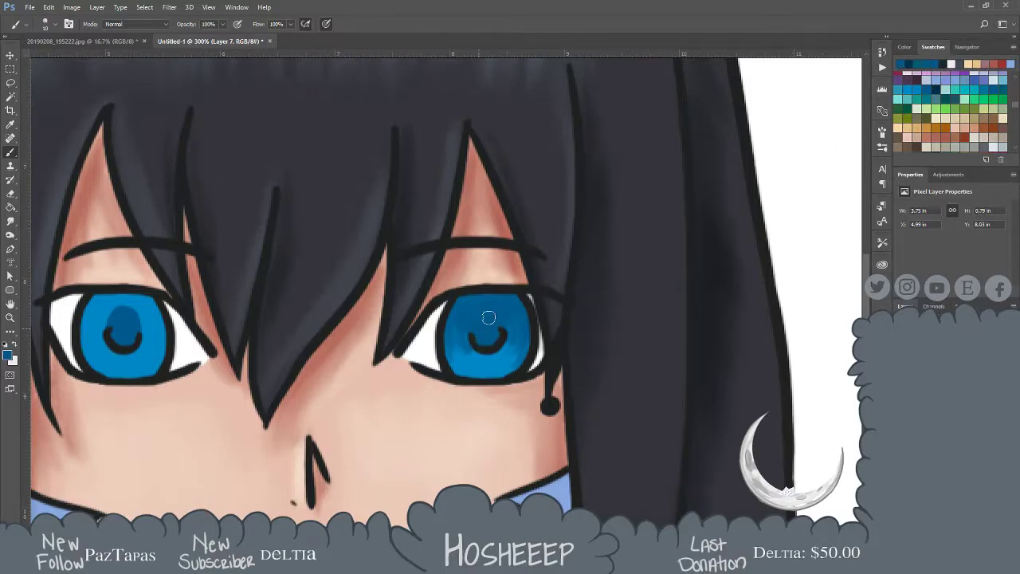
pyautogui.click(937, 86)
pyautogui.moveTo(478, 319); pyautogui.dragTo(498, 332)
pyautogui.moveTo(476, 332); pyautogui.dragTo(473, 331)
pyautogui.moveTo(482, 306)
pyautogui.mouseDown()
pyautogui.moveTo(473, 337)
pyautogui.moveTo(502, 327)
pyautogui.moveTo(476, 327)
pyautogui.moveTo(494, 337)
pyautogui.mouseUp()
pyautogui.moveTo(426, 359); pyautogui.dragTo(497, 353)
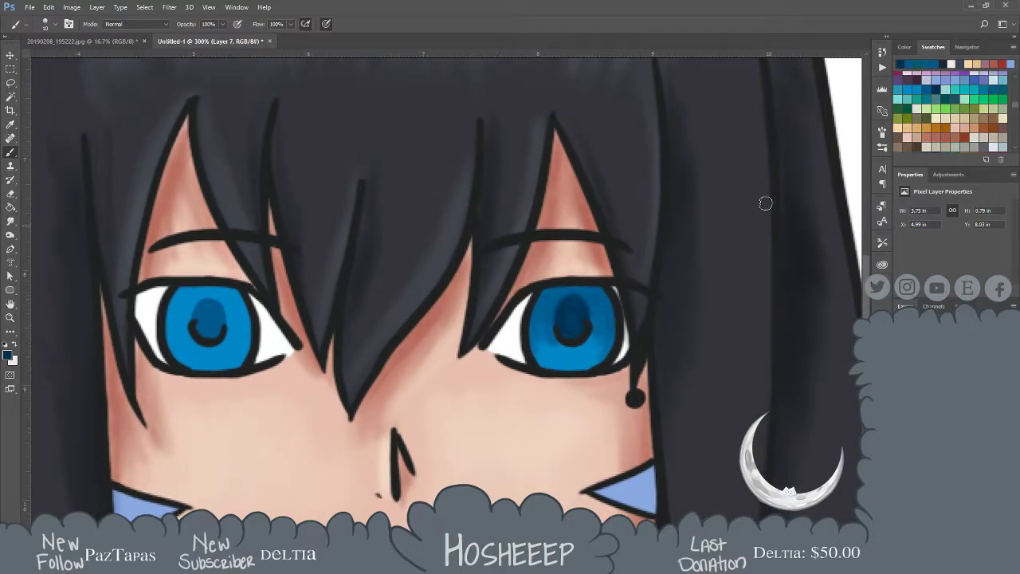
# Shade the left eye to match, with dark blue over the upper iris and dark navy in the pupil
pyautogui.click(935, 62)
pyautogui.moveTo(206, 313)
pyautogui.mouseDown()
pyautogui.moveTo(192, 346)
pyautogui.moveTo(179, 314)
pyautogui.moveTo(181, 343)
pyautogui.moveTo(169, 322)
pyautogui.moveTo(171, 340)
pyautogui.moveTo(178, 298)
pyautogui.moveTo(207, 299)
pyautogui.moveTo(197, 307)
pyautogui.moveTo(213, 297)
pyautogui.moveTo(192, 318)
pyautogui.moveTo(204, 296)
pyautogui.moveTo(180, 293)
pyautogui.moveTo(197, 291)
pyautogui.moveTo(227, 300)
pyautogui.moveTo(231, 349)
pyautogui.moveTo(236, 321)
pyautogui.moveTo(228, 353)
pyautogui.moveTo(237, 315)
pyautogui.moveTo(237, 353)
pyautogui.moveTo(235, 299)
pyautogui.moveTo(241, 357)
pyautogui.moveTo(246, 341)
pyautogui.moveTo(219, 347)
pyautogui.moveTo(224, 305)
pyautogui.moveTo(224, 316)
pyautogui.moveTo(209, 295)
pyautogui.moveTo(229, 294)
pyautogui.moveTo(246, 346)
pyautogui.moveTo(246, 322)
pyautogui.moveTo(233, 322)
pyautogui.moveTo(221, 290)
pyautogui.moveTo(173, 297)
pyautogui.moveTo(186, 315)
pyautogui.moveTo(178, 296)
pyautogui.moveTo(236, 312)
pyautogui.moveTo(235, 344)
pyautogui.moveTo(234, 299)
pyautogui.mouseUp()
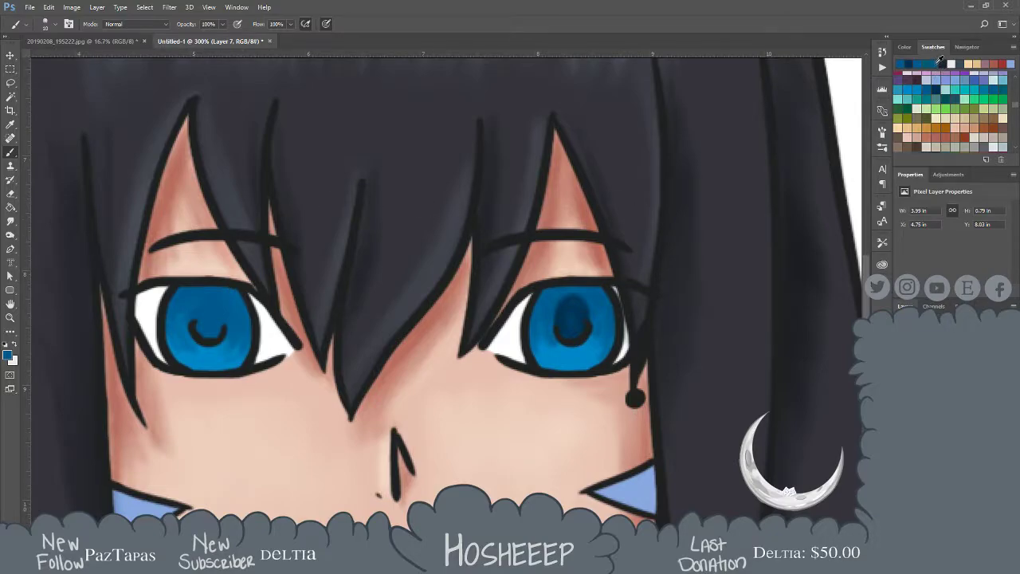
pyautogui.click(913, 61)
pyautogui.moveTo(223, 329)
pyautogui.mouseDown()
pyautogui.moveTo(200, 296)
pyautogui.moveTo(209, 322)
pyautogui.moveTo(197, 325)
pyautogui.moveTo(202, 300)
pyautogui.moveTo(219, 320)
pyautogui.moveTo(206, 296)
pyautogui.moveTo(199, 327)
pyautogui.moveTo(212, 330)
pyautogui.moveTo(215, 312)
pyautogui.moveTo(218, 322)
pyautogui.moveTo(205, 301)
pyautogui.moveTo(198, 328)
pyautogui.moveTo(208, 306)
pyautogui.mouseUp()
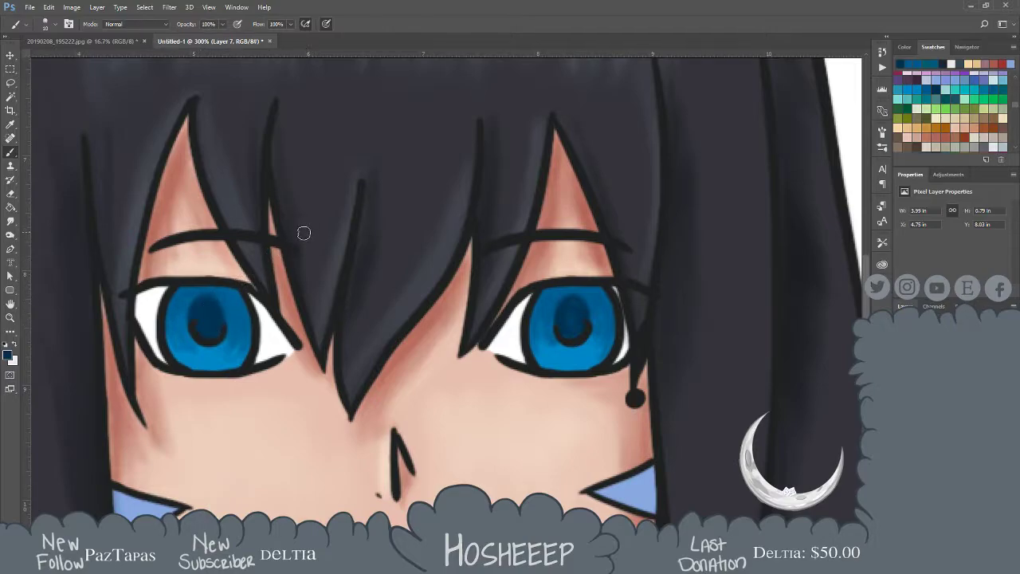
# Paint light blue reflections along the lower part of both irises
pyautogui.click(1003, 80)
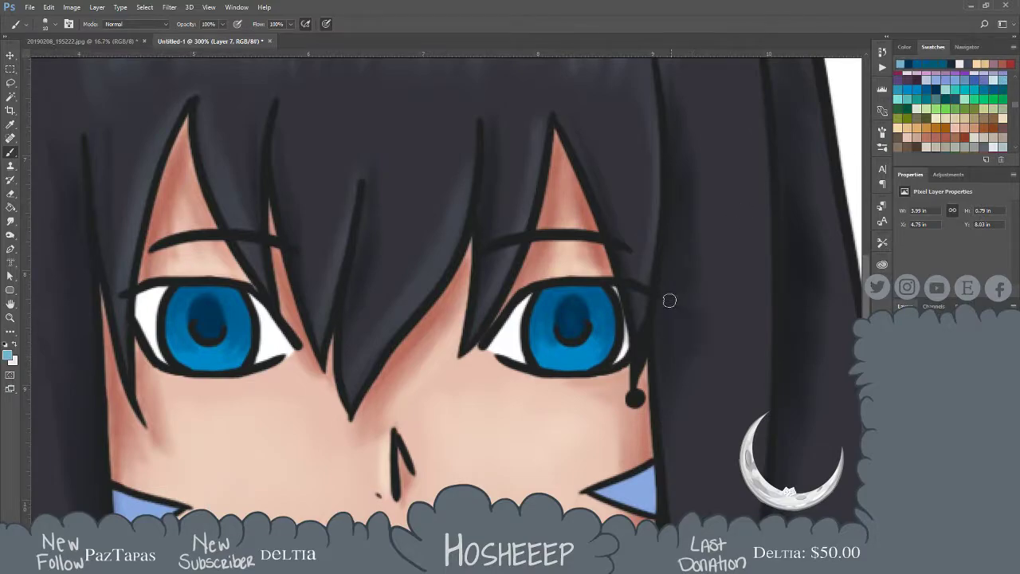
pyautogui.moveTo(175, 341)
pyautogui.mouseDown()
pyautogui.moveTo(204, 370)
pyautogui.moveTo(176, 347)
pyautogui.moveTo(212, 364)
pyautogui.moveTo(179, 344)
pyautogui.moveTo(232, 355)
pyautogui.moveTo(189, 356)
pyautogui.moveTo(181, 337)
pyautogui.moveTo(208, 360)
pyautogui.moveTo(178, 331)
pyautogui.moveTo(192, 354)
pyautogui.moveTo(177, 337)
pyautogui.moveTo(190, 357)
pyautogui.moveTo(178, 349)
pyautogui.moveTo(203, 354)
pyautogui.mouseUp()
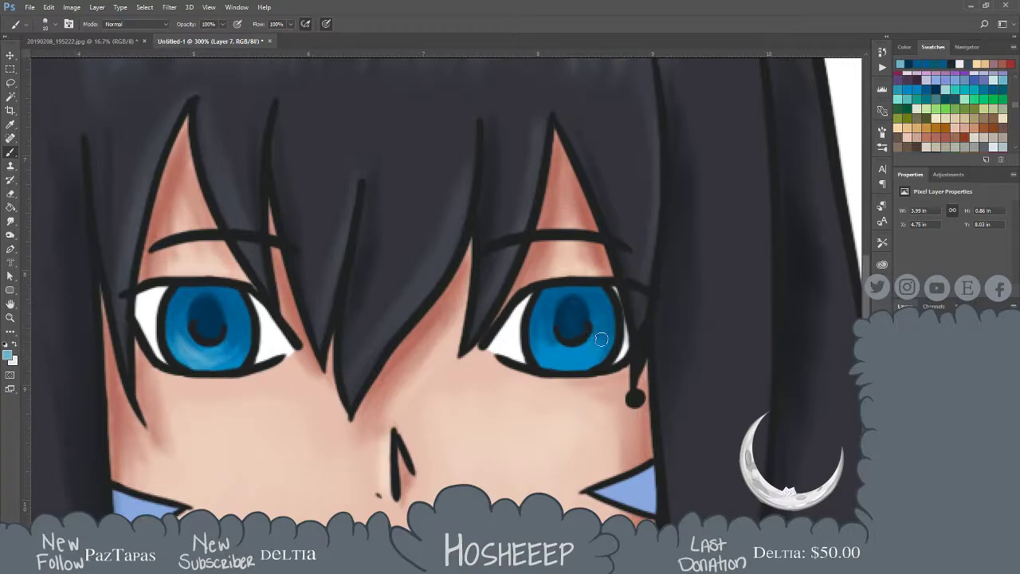
pyautogui.moveTo(544, 353)
pyautogui.mouseDown()
pyautogui.moveTo(591, 354)
pyautogui.moveTo(548, 343)
pyautogui.mouseUp()
pyautogui.moveTo(604, 327); pyautogui.dragTo(576, 367)
# On a new layer, paint a near-white oval highlight at the upper right of each iris
pyautogui.hotkey('ctrl', 'shift', 'alt', 'n')
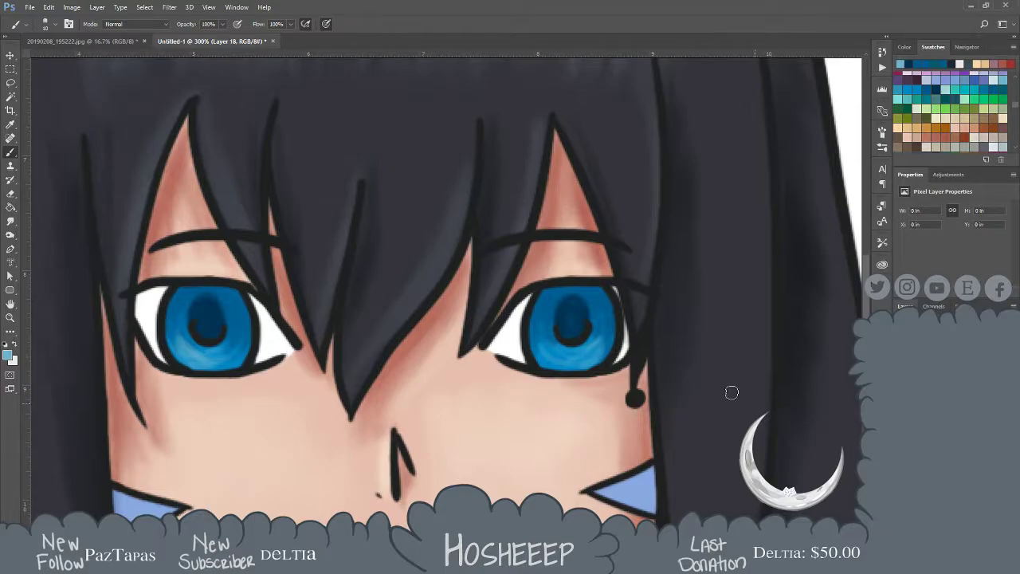
pyautogui.press('x')
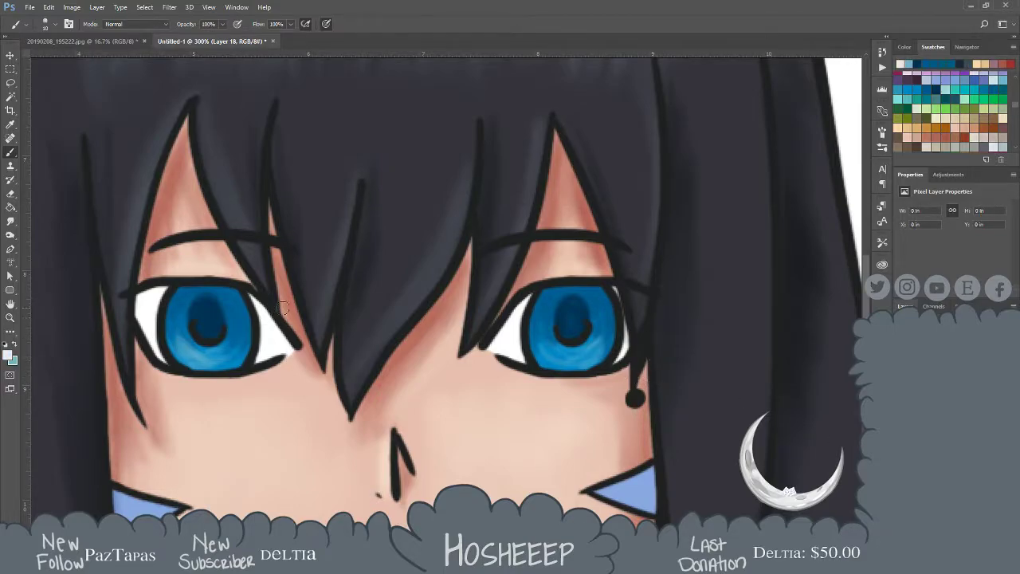
pyautogui.moveTo(213, 308); pyautogui.dragTo(239, 310)
pyautogui.moveTo(592, 305)
pyautogui.mouseDown()
pyautogui.moveTo(608, 312)
pyautogui.moveTo(600, 309)
pyautogui.mouseUp()
pyautogui.moveTo(220, 309); pyautogui.dragTo(222, 313)
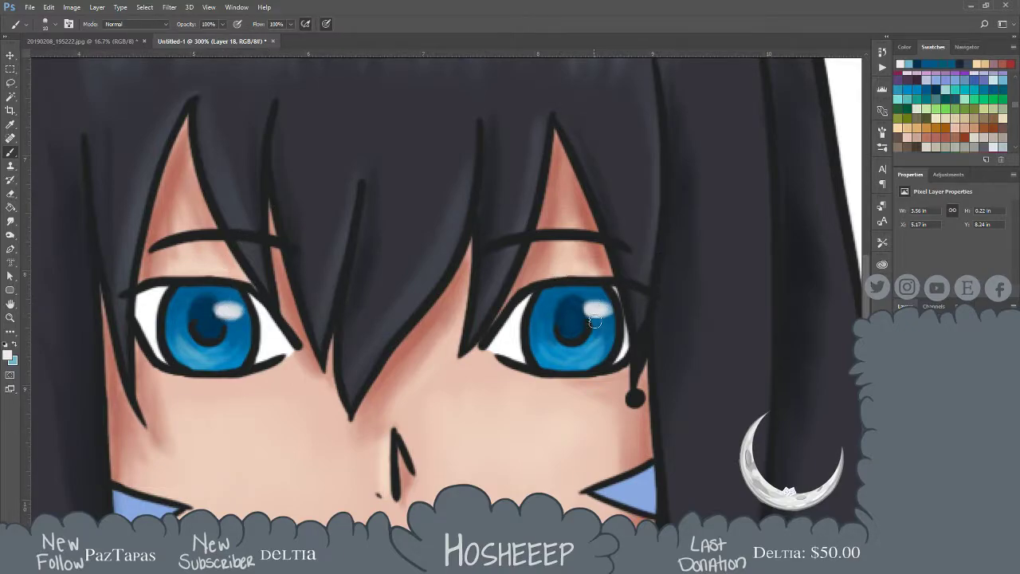
# Add faint near-white glints below the highlights and around the lower edges of both irises
pyautogui.moveTo(597, 317); pyautogui.dragTo(598, 333)
pyautogui.hotkey('ctrl', 'z')
pyautogui.moveTo(604, 319)
pyautogui.mouseDown()
pyautogui.moveTo(617, 319)
pyautogui.moveTo(609, 323)
pyautogui.mouseUp()
pyautogui.moveTo(245, 322); pyautogui.dragTo(240, 331)
pyautogui.moveTo(178, 323)
pyautogui.mouseDown()
pyautogui.moveTo(210, 354)
pyautogui.moveTo(188, 328)
pyautogui.moveTo(208, 347)
pyautogui.moveTo(189, 340)
pyautogui.moveTo(237, 350)
pyautogui.moveTo(205, 354)
pyautogui.moveTo(243, 341)
pyautogui.moveTo(200, 356)
pyautogui.moveTo(254, 352)
pyautogui.moveTo(208, 365)
pyautogui.moveTo(250, 349)
pyautogui.mouseUp()
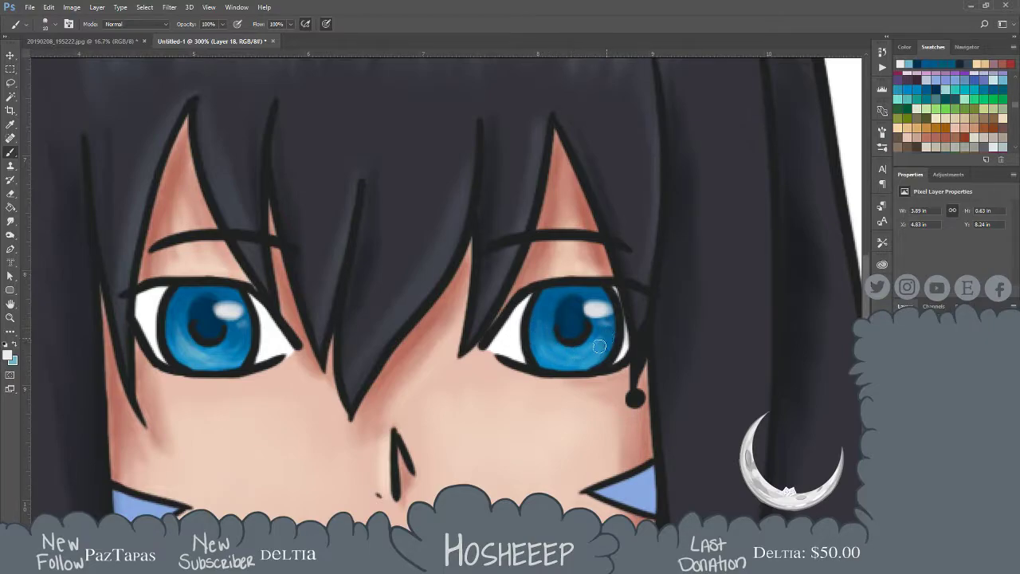
pyautogui.moveTo(603, 350); pyautogui.dragTo(550, 353)
pyautogui.hotkey('ctrl', '0')
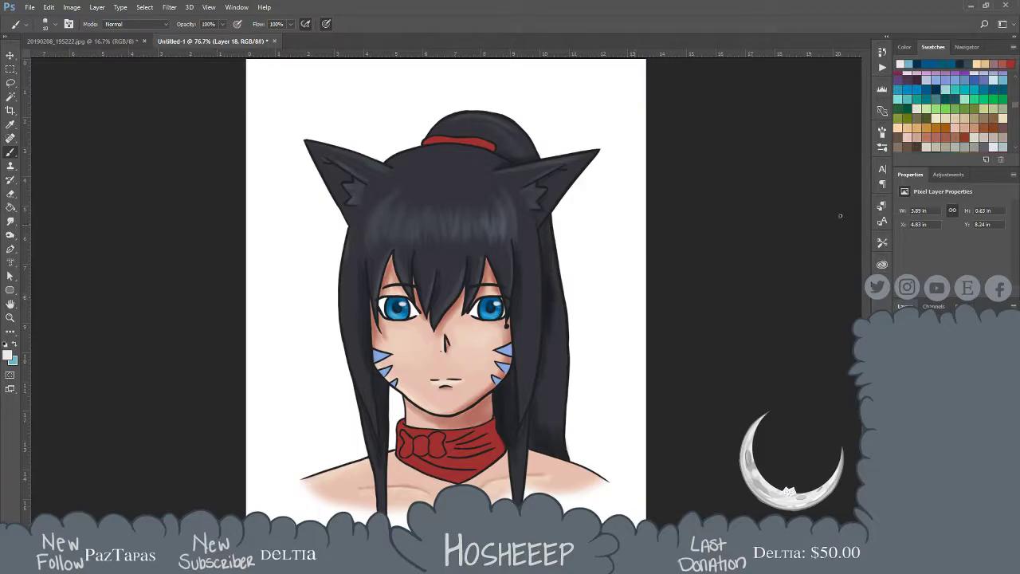
# On a new layer, shade the three right cheek stripes in periwinkle with the 25 px textured brush
pyautogui.click(944, 80)
pyautogui.press('z')
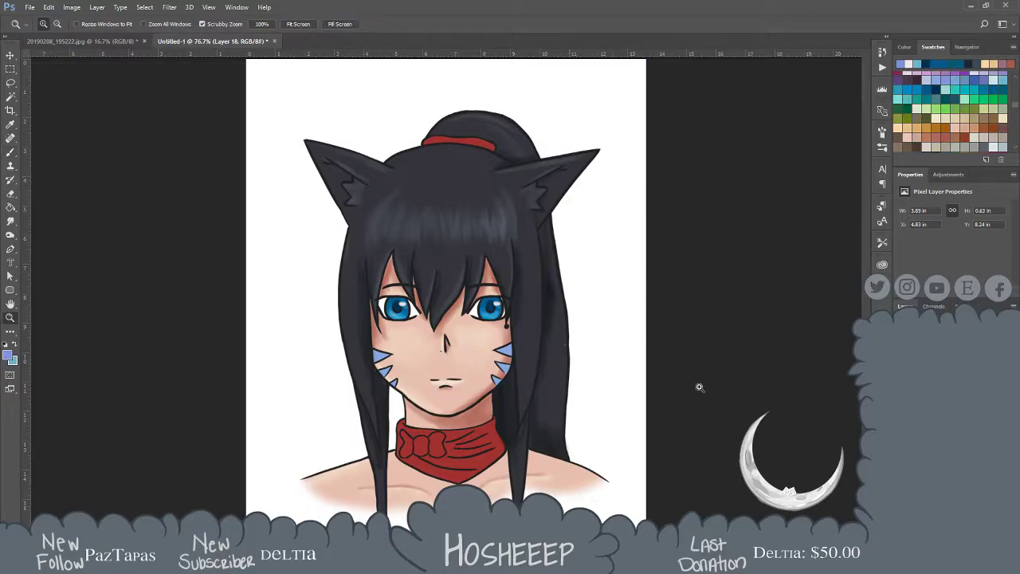
pyautogui.hotkey('ctrl', 'shift', 'alt', 'n')
pyautogui.doubleClick(477, 422)
pyautogui.press('b')
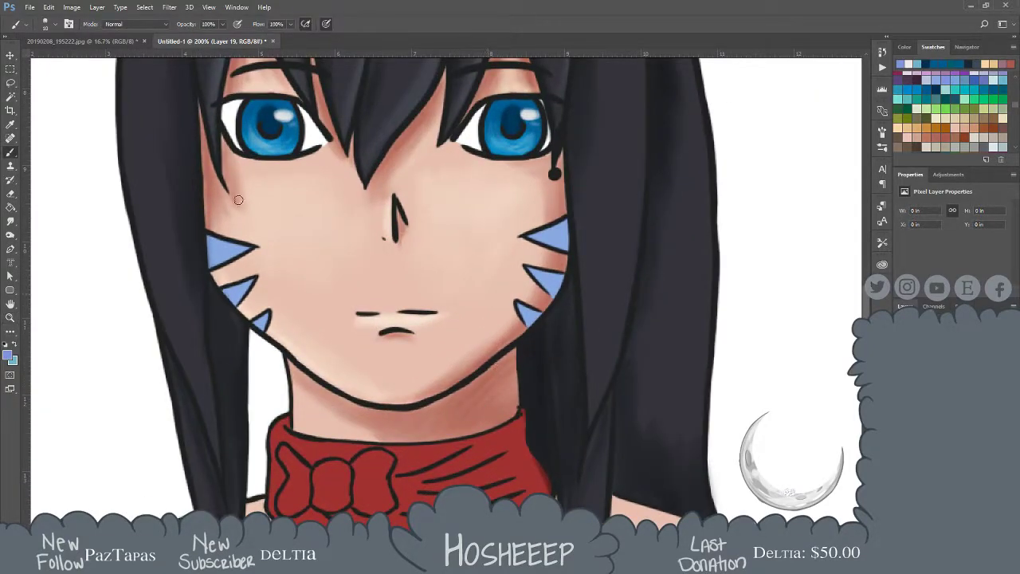
pyautogui.click(54, 24)
pyautogui.click(56, 102)
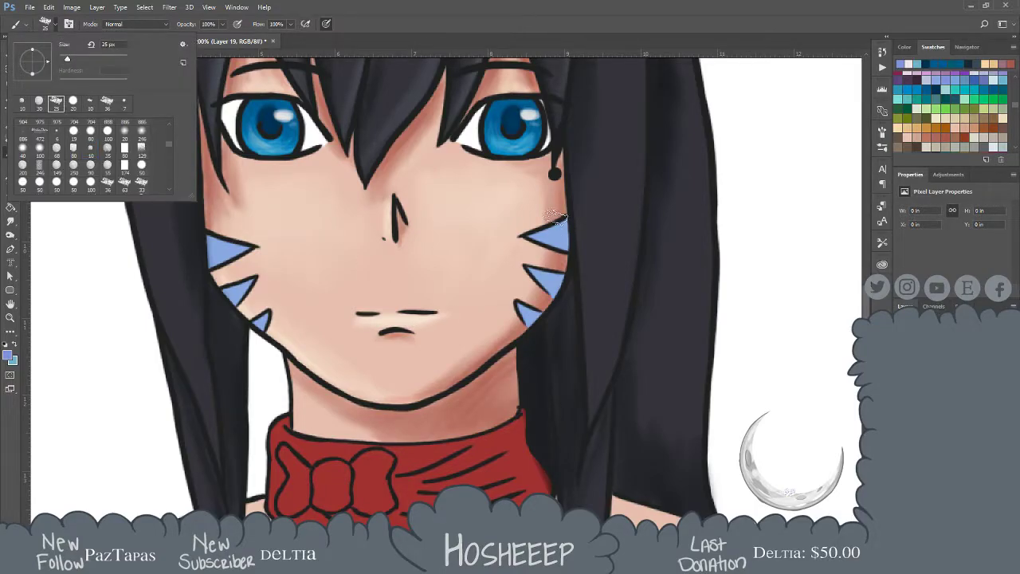
pyautogui.click(557, 225)
pyautogui.moveTo(561, 244); pyautogui.dragTo(537, 308)
pyautogui.moveTo(568, 220)
pyautogui.mouseDown()
pyautogui.moveTo(535, 324)
pyautogui.moveTo(563, 268)
pyautogui.moveTo(522, 322)
pyautogui.mouseUp()
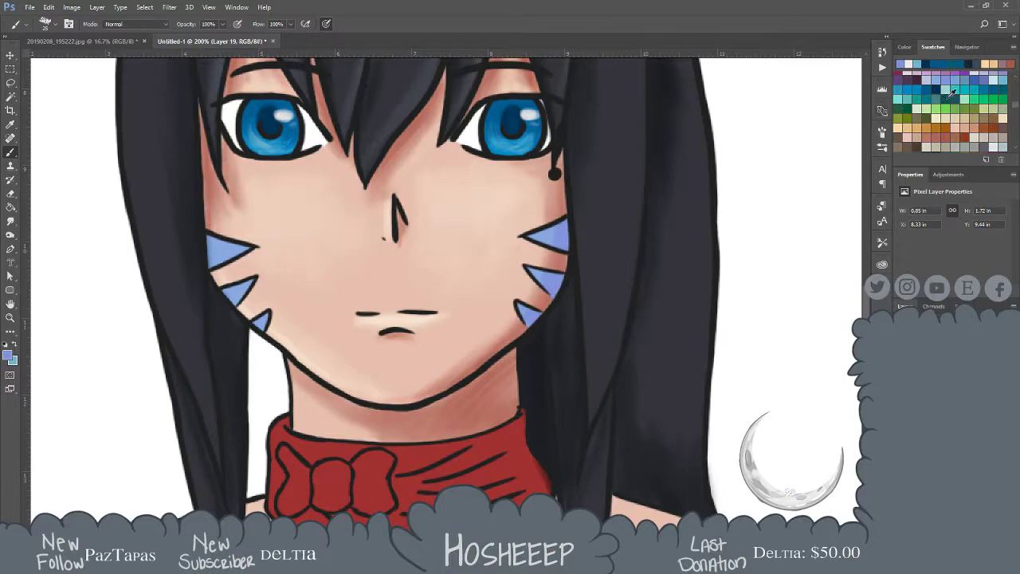
# Deepen the outer edges of the right and left cheek stripes with a darker blue
pyautogui.moveTo(570, 214)
pyautogui.mouseDown()
pyautogui.moveTo(550, 285)
pyautogui.moveTo(568, 223)
pyautogui.moveTo(514, 335)
pyautogui.mouseUp()
pyautogui.moveTo(571, 256)
pyautogui.mouseDown()
pyautogui.moveTo(524, 337)
pyautogui.moveTo(559, 282)
pyautogui.moveTo(565, 212)
pyautogui.moveTo(559, 285)
pyautogui.moveTo(562, 217)
pyautogui.moveTo(540, 338)
pyautogui.mouseUp()
pyautogui.moveTo(199, 258)
pyautogui.mouseDown()
pyautogui.moveTo(212, 253)
pyautogui.moveTo(207, 285)
pyautogui.moveTo(250, 335)
pyautogui.moveTo(215, 258)
pyautogui.moveTo(222, 302)
pyautogui.moveTo(240, 321)
pyautogui.moveTo(233, 303)
pyautogui.mouseUp()
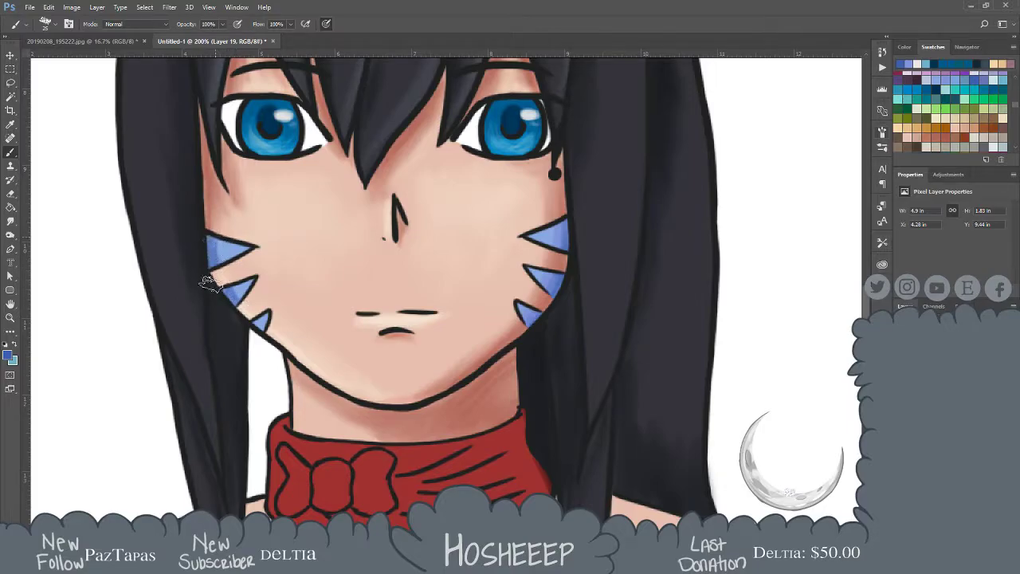
# Smudge the blue shading into the stripes on both cheeks
pyautogui.click(9, 223)
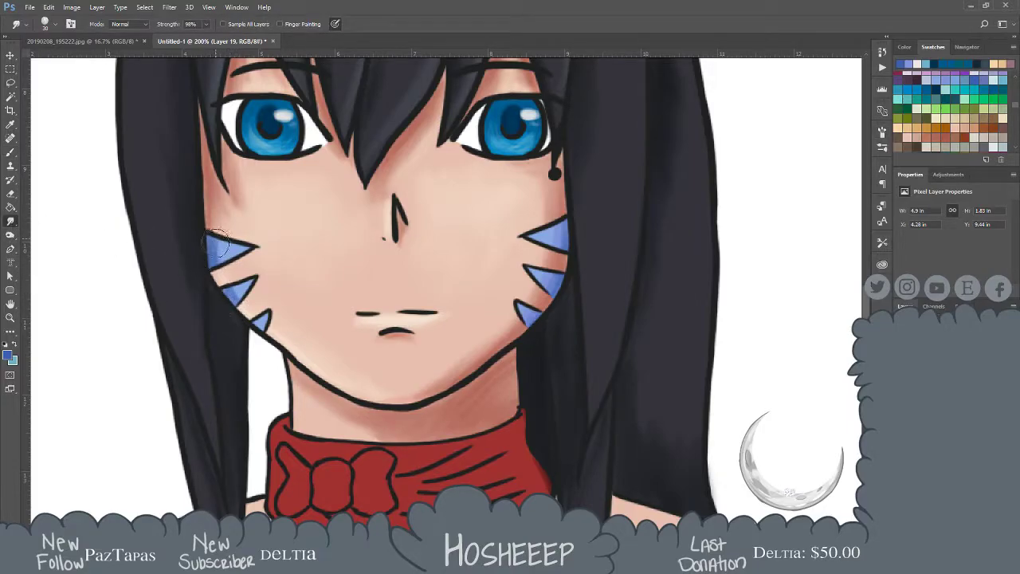
pyautogui.moveTo(226, 243)
pyautogui.mouseDown()
pyautogui.moveTo(206, 264)
pyautogui.moveTo(243, 250)
pyautogui.moveTo(219, 246)
pyautogui.moveTo(200, 259)
pyautogui.moveTo(234, 306)
pyautogui.moveTo(218, 287)
pyautogui.moveTo(245, 290)
pyautogui.mouseUp()
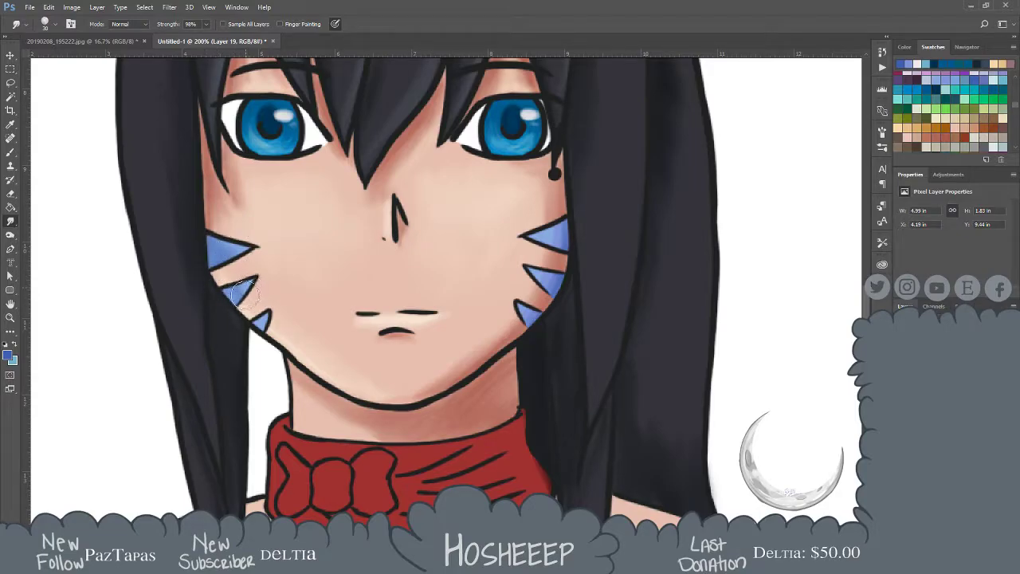
pyautogui.moveTo(561, 222)
pyautogui.mouseDown()
pyautogui.moveTo(530, 329)
pyautogui.moveTo(562, 227)
pyautogui.moveTo(521, 321)
pyautogui.moveTo(565, 231)
pyautogui.moveTo(522, 277)
pyautogui.moveTo(567, 204)
pyautogui.moveTo(534, 318)
pyautogui.mouseUp()
pyautogui.hotkey('ctrl', '-')
pyautogui.hotkey('ctrl', '0')
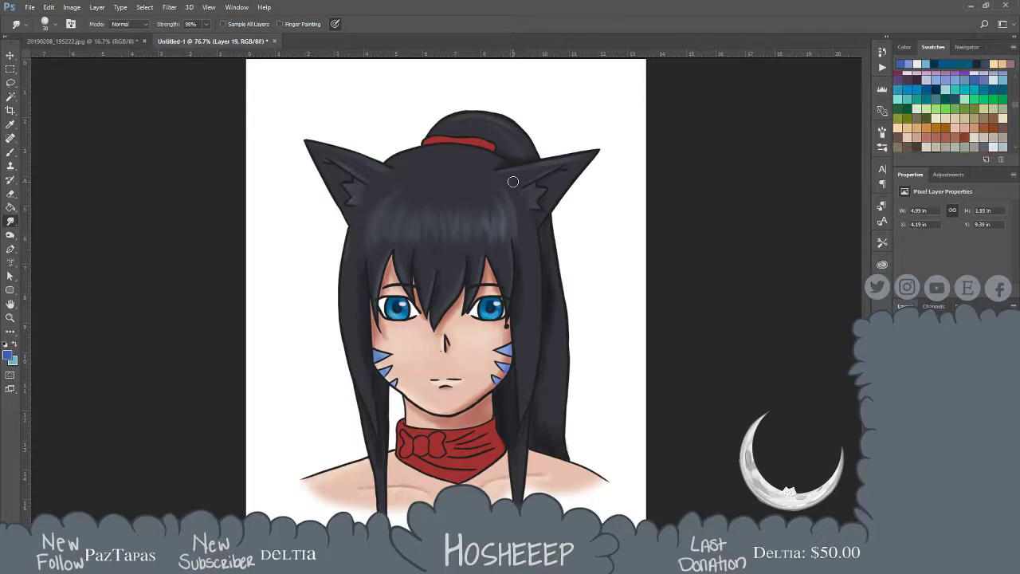
# Pick a dark navy swatch, add a new layer and bring up the game screenshot as reference for the scarf
pyautogui.press('d')
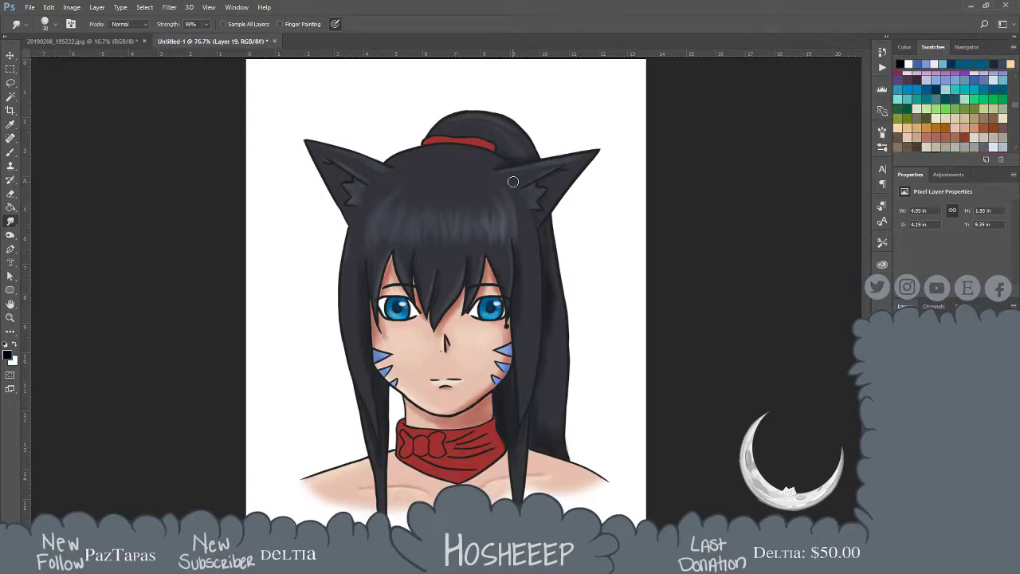
pyautogui.scroll(-3, 977, 126)
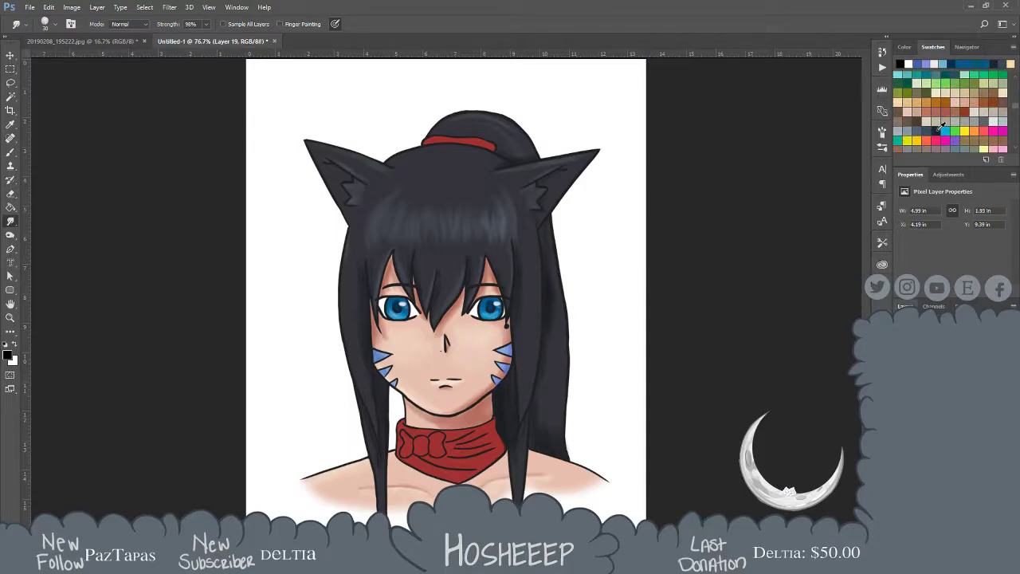
pyautogui.click(941, 128)
pyautogui.hotkey('alt', '[')
pyautogui.hotkey('ctrl', 'shift', 'alt', 'n')
pyautogui.hotkey('ctrl', 'Tab')
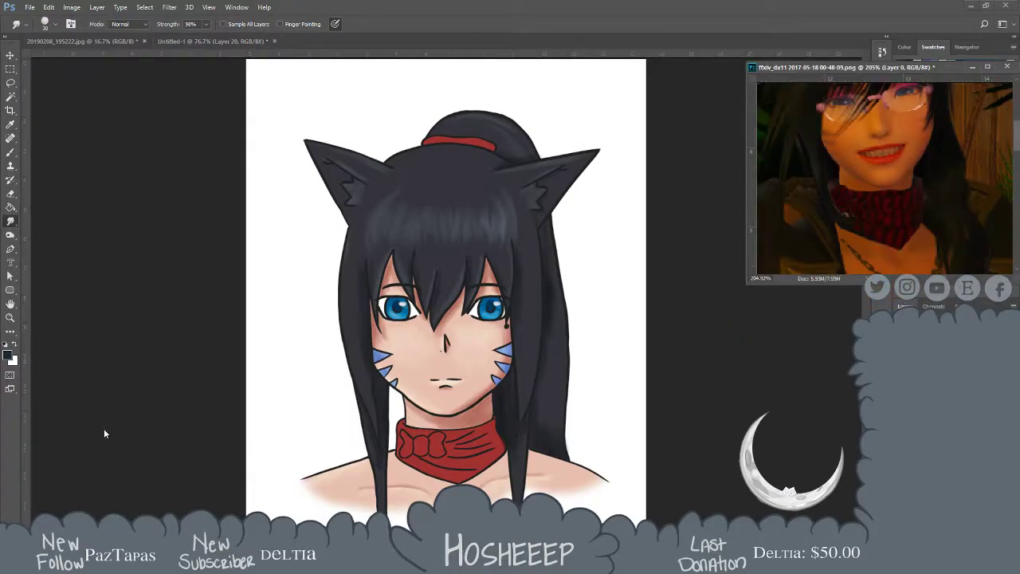
# Switch to the Brush with a near-black swatch as foreground color, keeping the reference screenshot in view beside the scarf
pyautogui.click(10, 317)
pyautogui.click(454, 454)
pyautogui.click(455, 454)
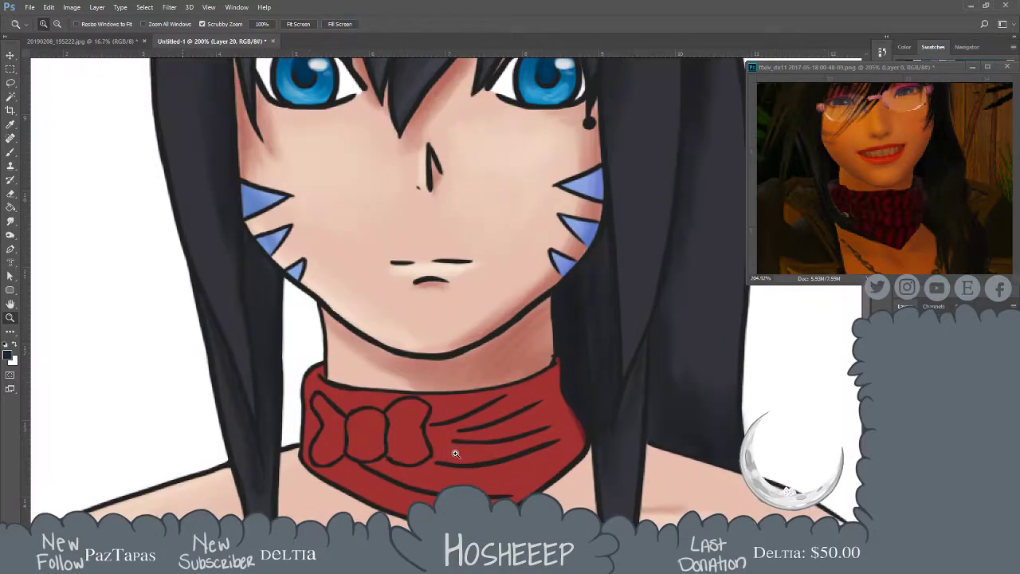
pyautogui.press('b')
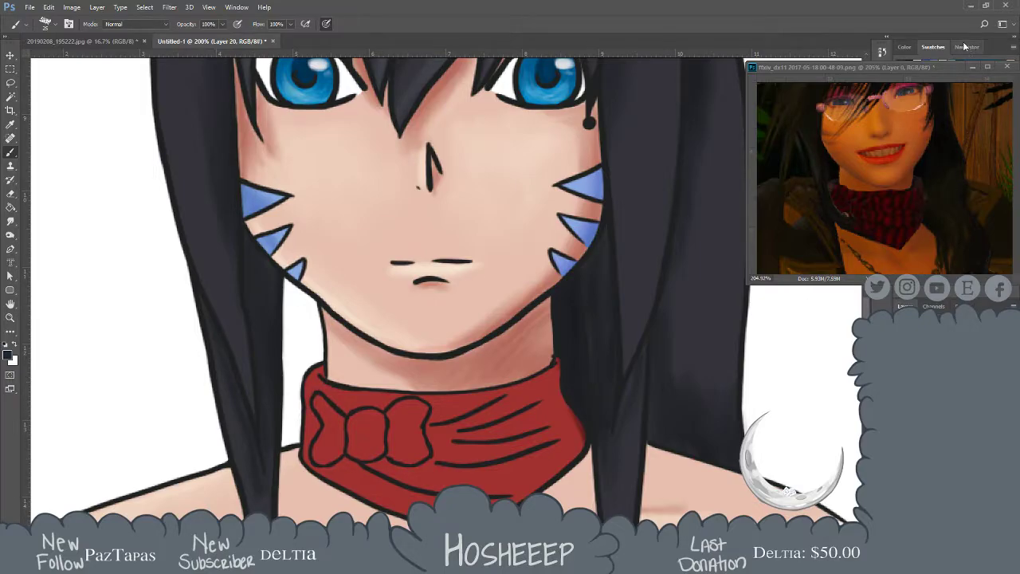
pyautogui.click(972, 67)
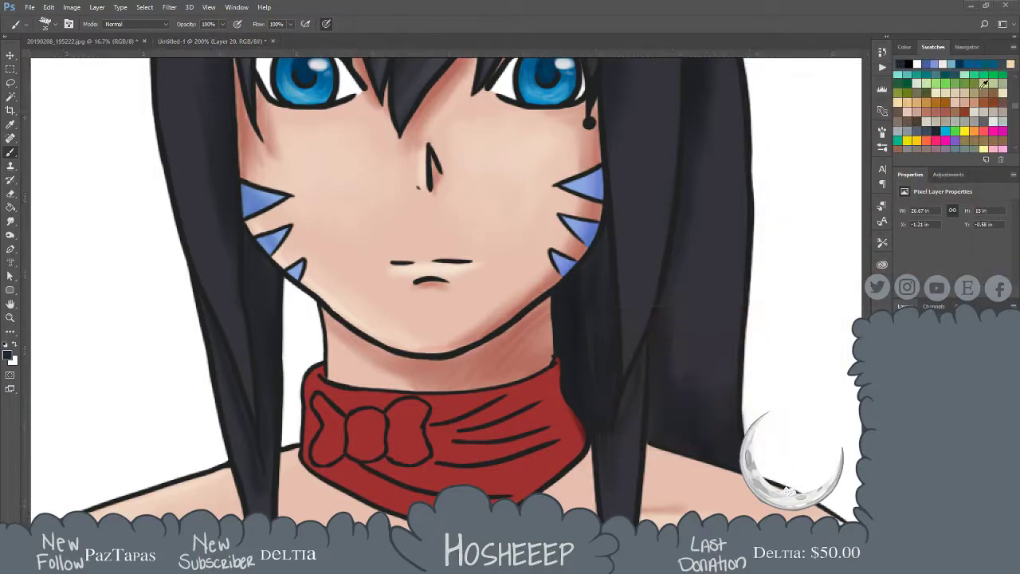
pyautogui.scroll(-6, 1017, 118)
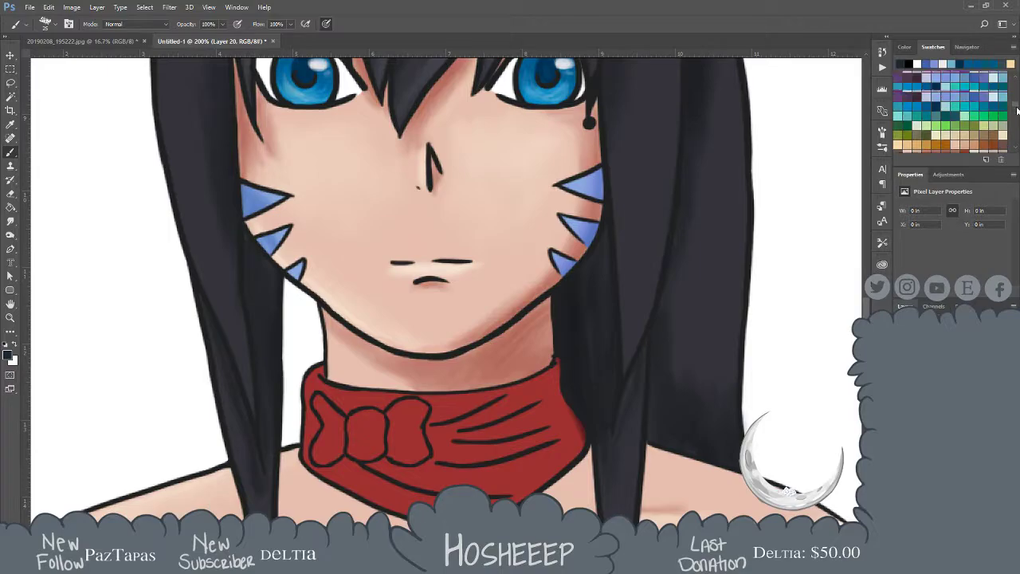
pyautogui.moveTo(1017, 118); pyautogui.dragTo(1017, 83)
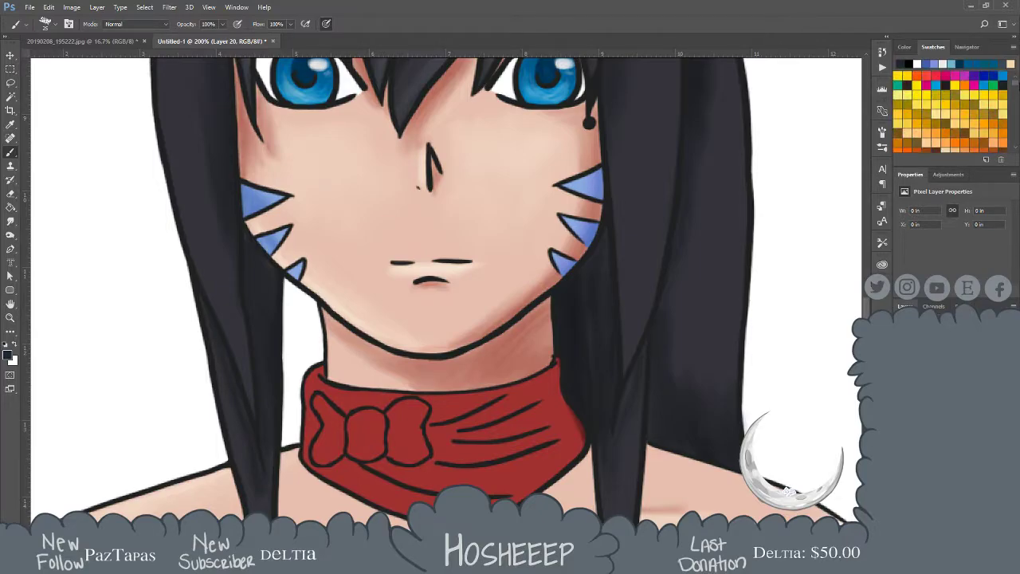
pyautogui.click(908, 86)
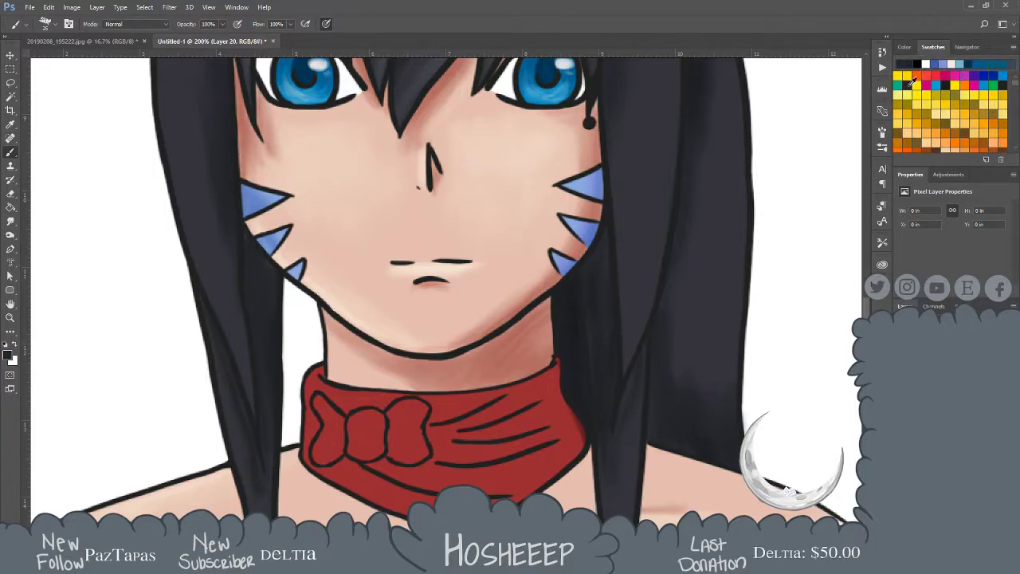
pyautogui.click(1002, 80)
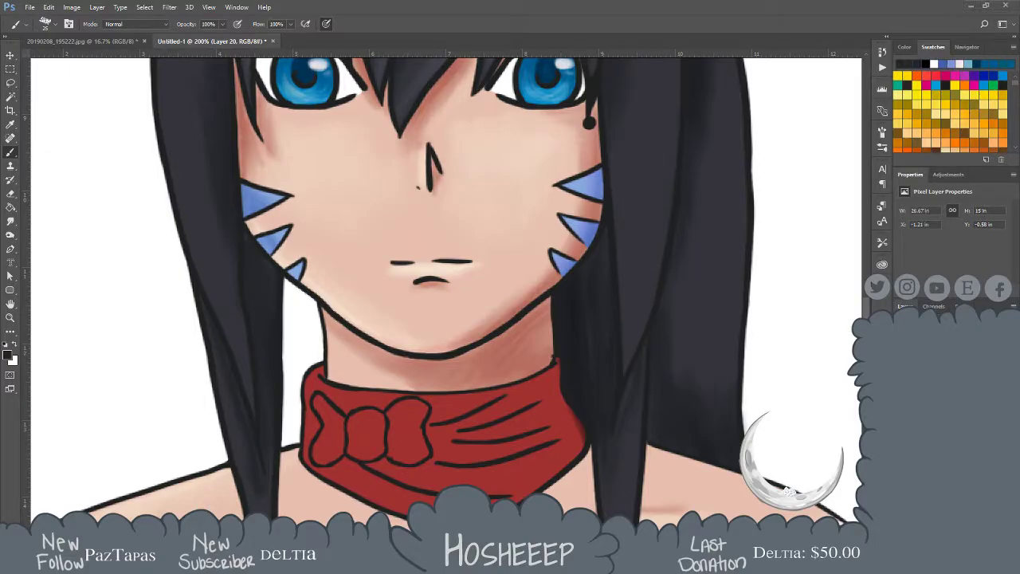
pyautogui.hotkey('ctrl', 'Tab')
pyautogui.click(353, 389)
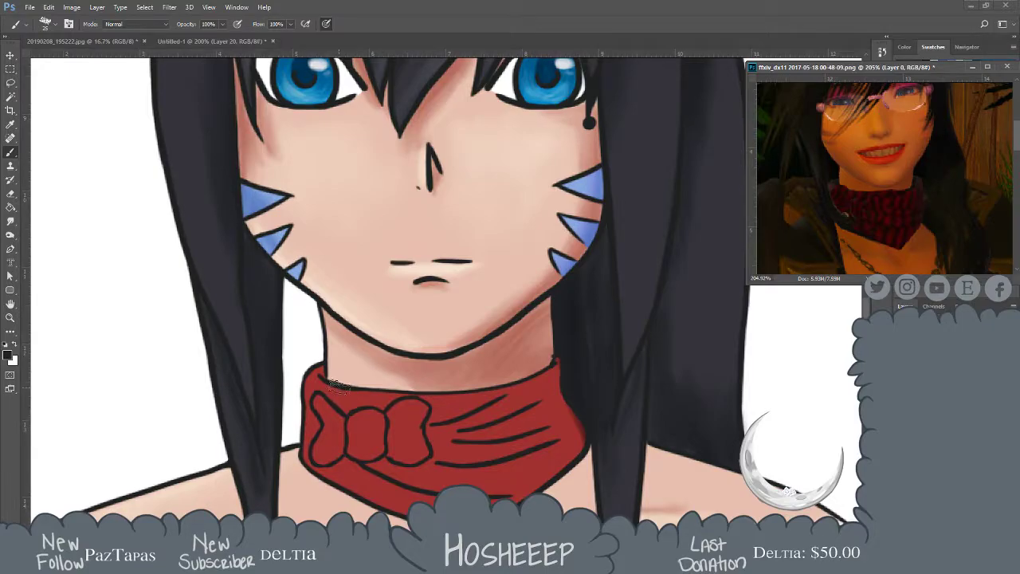
# Draw dark slanted knit ribs on the scarf's left side, the bow's left loop and its knot with the 10 px brush
pyautogui.click(49, 26)
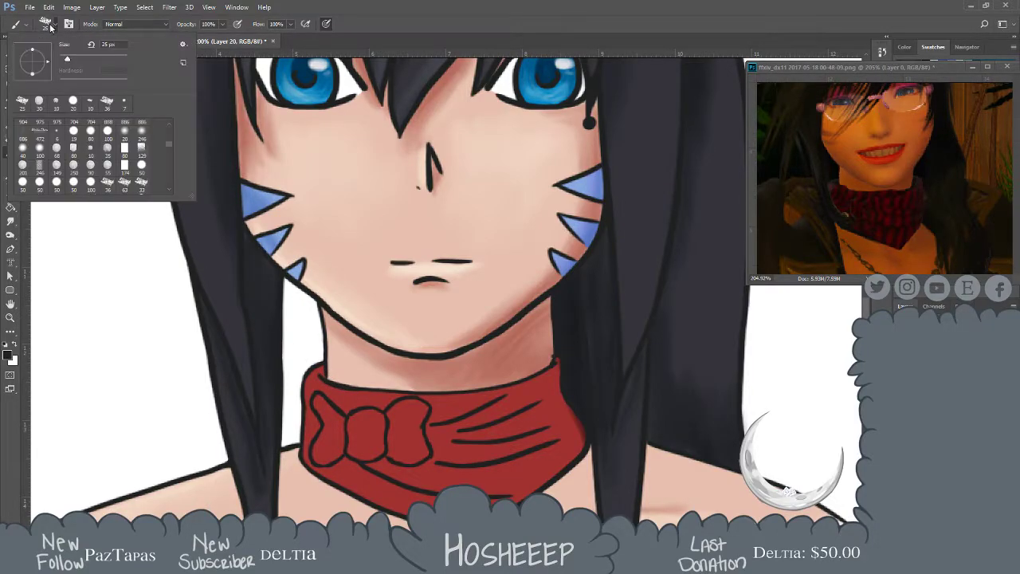
pyautogui.click(56, 101)
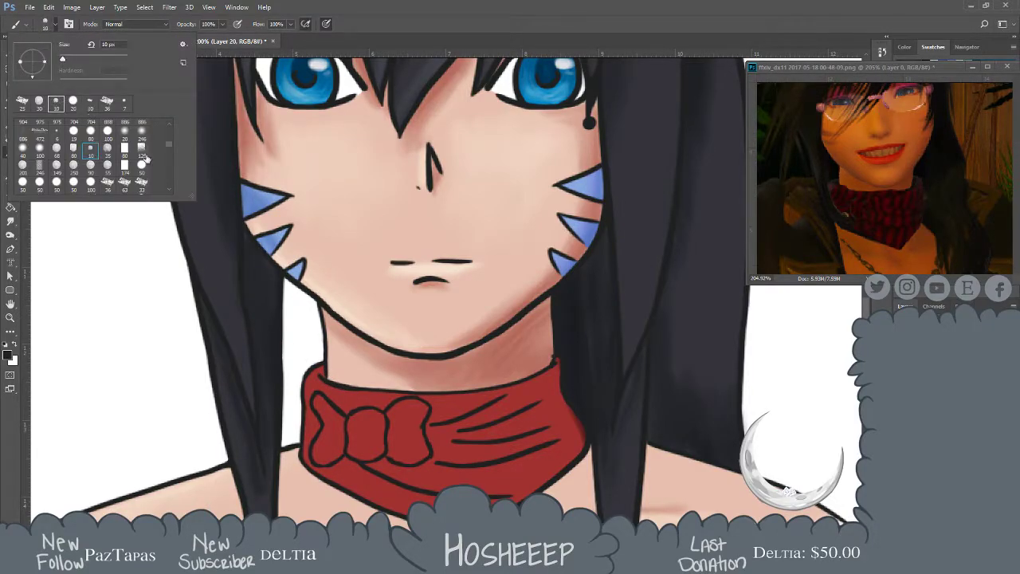
pyautogui.click(333, 391)
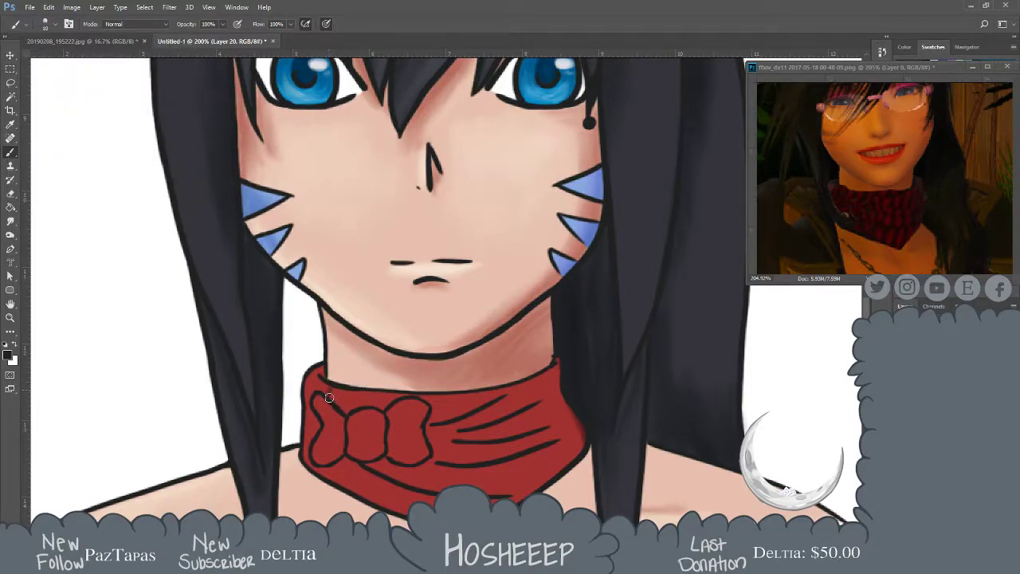
pyautogui.moveTo(321, 417); pyautogui.dragTo(304, 448)
pyautogui.moveTo(317, 386); pyautogui.dragTo(323, 368)
pyautogui.moveTo(338, 418); pyautogui.dragTo(312, 462)
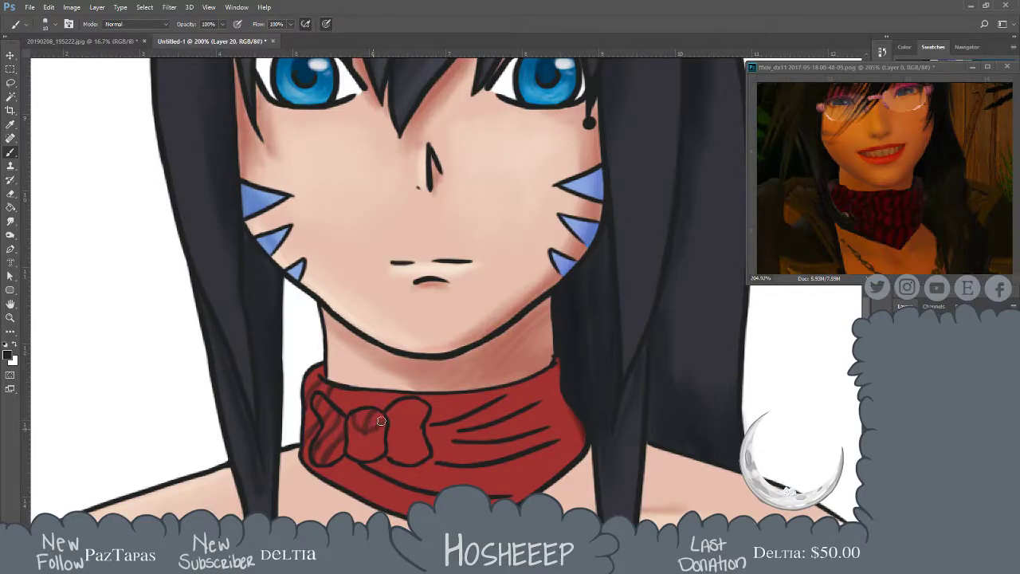
pyautogui.moveTo(368, 430)
pyautogui.mouseDown()
pyautogui.moveTo(352, 444)
pyautogui.moveTo(375, 455)
pyautogui.mouseUp()
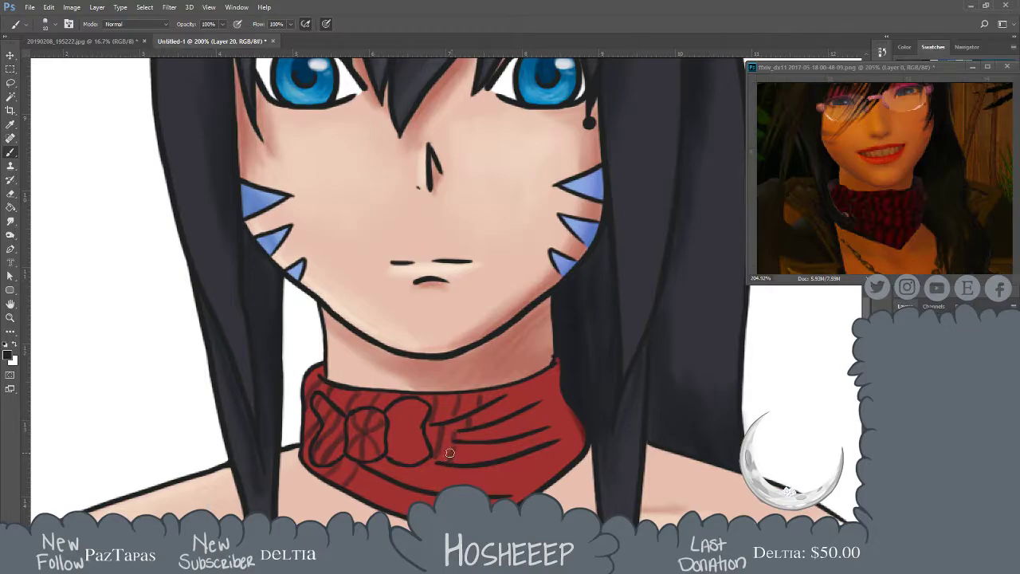
# Continue the dark knit ribs across the scarf's middle folds, lower edge and right side
pyautogui.moveTo(476, 449); pyautogui.dragTo(471, 459)
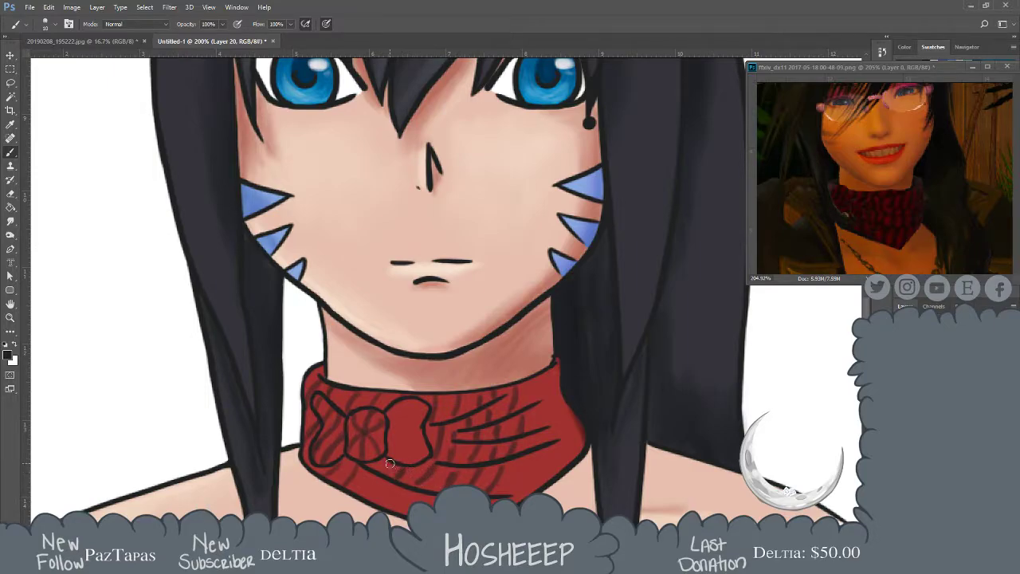
pyautogui.moveTo(388, 481); pyautogui.dragTo(378, 501)
pyautogui.moveTo(514, 465); pyautogui.dragTo(512, 497)
pyautogui.moveTo(532, 381)
pyautogui.mouseDown()
pyautogui.moveTo(534, 488)
pyautogui.moveTo(544, 373)
pyautogui.moveTo(563, 468)
pyautogui.moveTo(551, 369)
pyautogui.moveTo(572, 449)
pyautogui.mouseUp()
pyautogui.moveTo(572, 413); pyautogui.dragTo(564, 455)
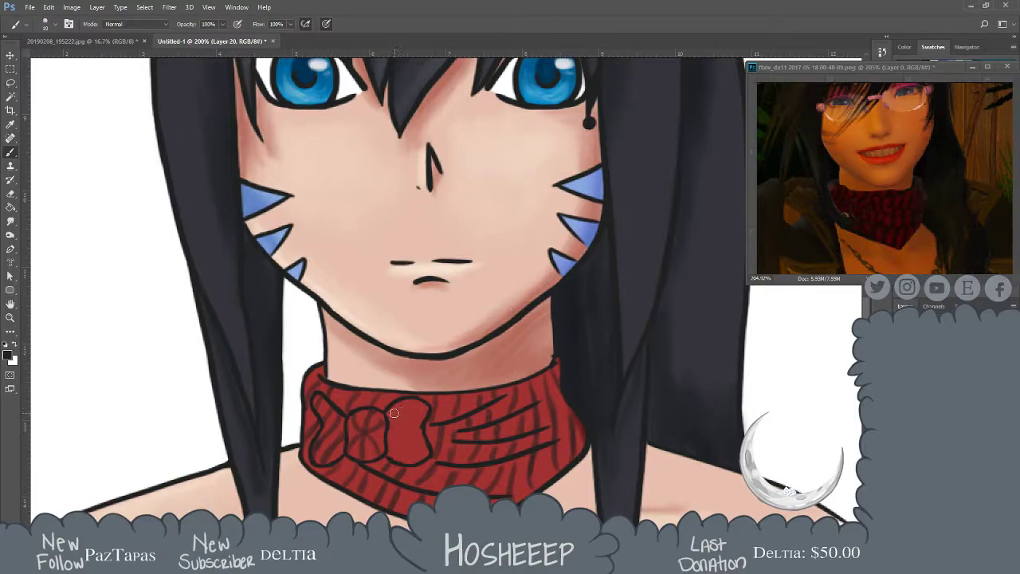
# Draw slanted knit ribs on the right loop of the scarf's bow
pyautogui.moveTo(408, 401); pyautogui.dragTo(388, 446)
pyautogui.moveTo(422, 404); pyautogui.dragTo(398, 466)
pyautogui.moveTo(429, 435)
pyautogui.mouseDown()
pyautogui.moveTo(402, 467)
pyautogui.moveTo(415, 468)
pyautogui.mouseUp()
pyautogui.hotkey('ctrl', '0')
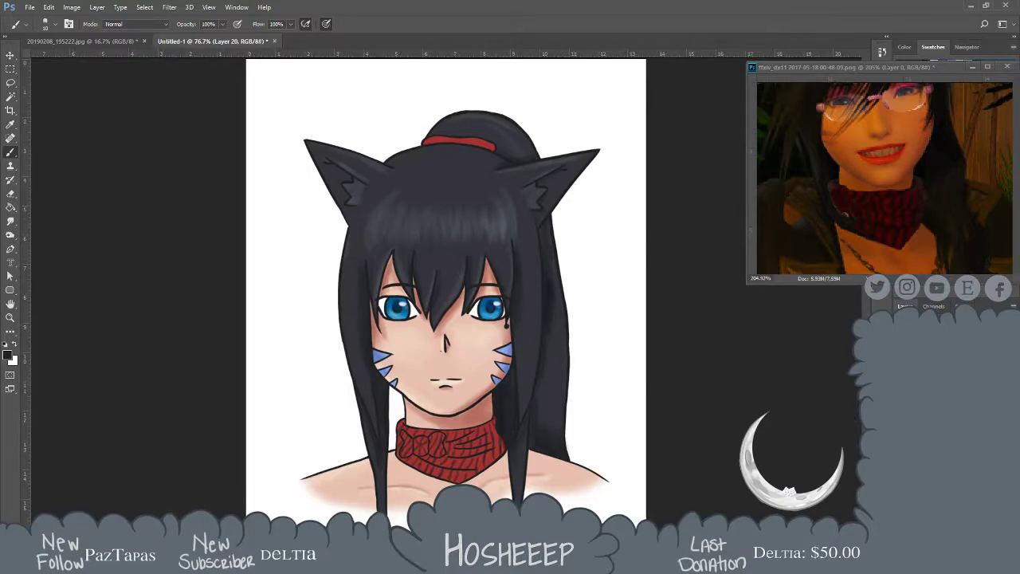
# Add a new layer, hide the reference screenshot, sample the scarf's red and open the foreground color for editing
pyautogui.hotkey('alt', '[')
pyautogui.hotkey('ctrl', 'alt', 'shift', 'n')
pyautogui.click(972, 67)
pyautogui.press('alt')
pyautogui.keyDown('alt'); pyautogui.click(490, 458); pyautogui.keyUp('alt')
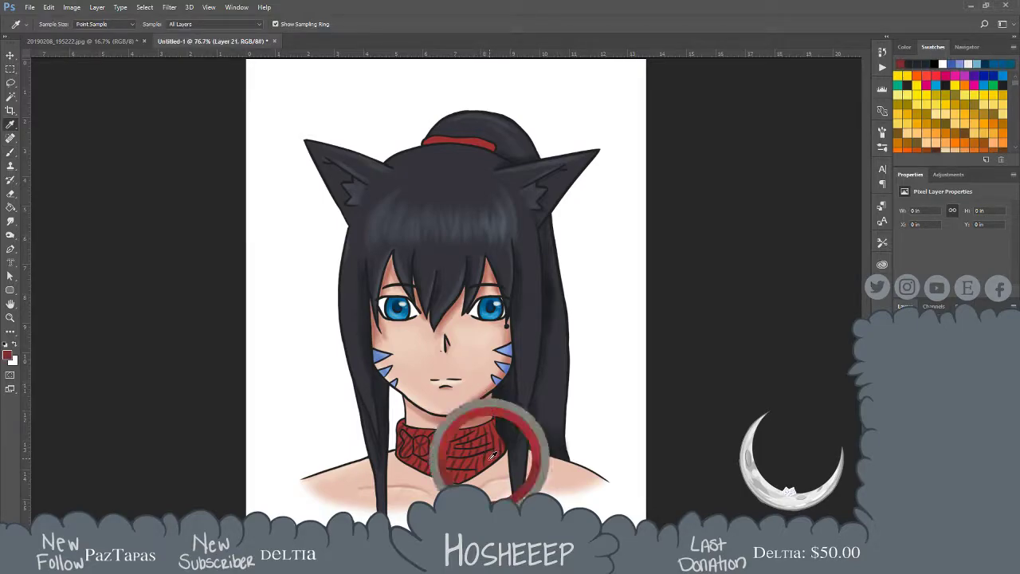
pyautogui.click(5, 356)
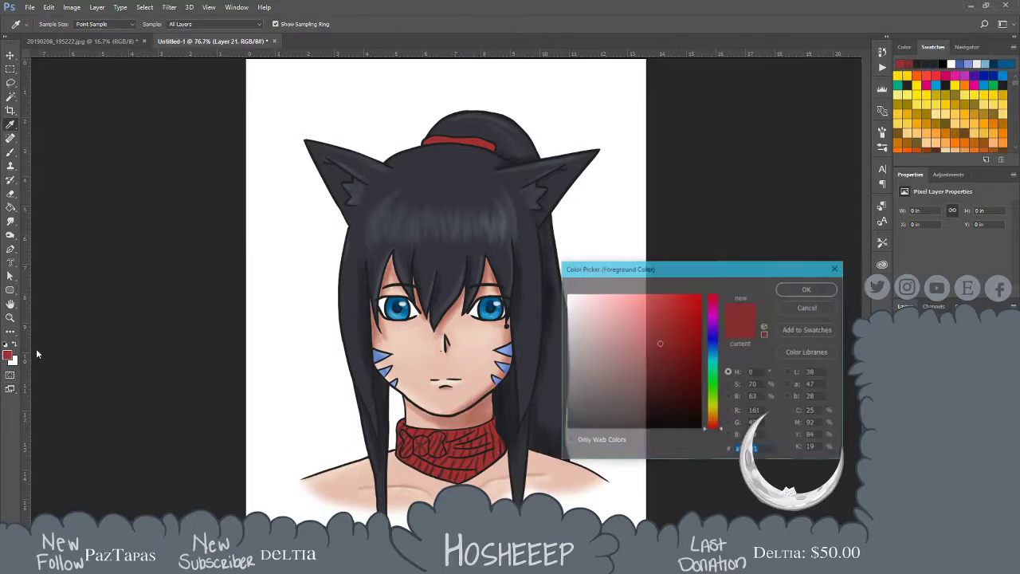
# Choose a darker red and paint shading over the scarf with a textured 25 px brush
pyautogui.click(797, 289)
pyautogui.press('z')
pyautogui.click(460, 447)
pyautogui.click(461, 446)
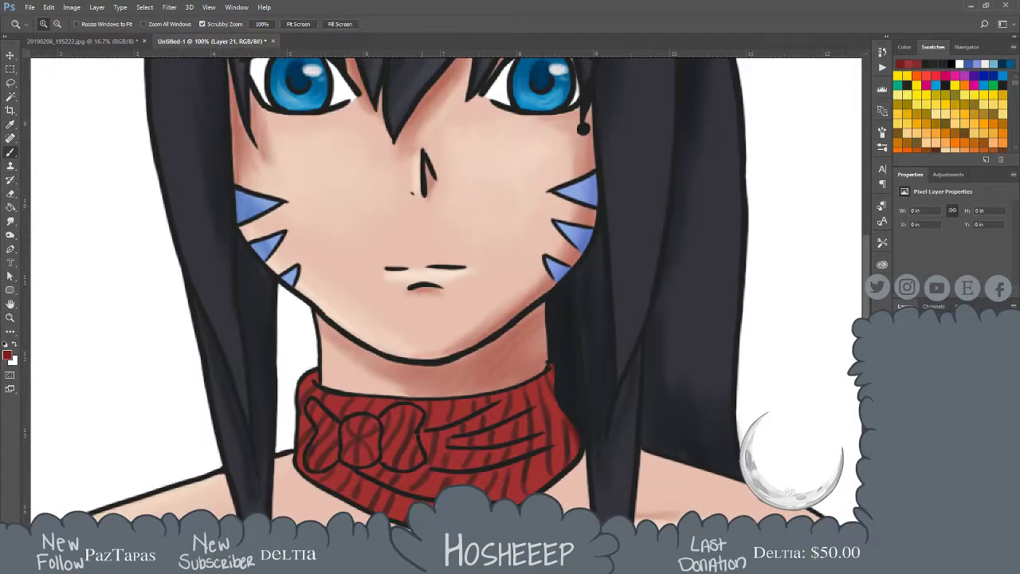
pyautogui.press('b')
pyautogui.click(54, 28)
pyautogui.click(41, 101)
pyautogui.moveTo(322, 406)
pyautogui.mouseDown()
pyautogui.moveTo(345, 417)
pyautogui.moveTo(428, 435)
pyautogui.mouseUp()
pyautogui.moveTo(517, 412)
pyautogui.mouseDown()
pyautogui.moveTo(427, 431)
pyautogui.moveTo(523, 393)
pyautogui.moveTo(462, 441)
pyautogui.moveTo(566, 420)
pyautogui.moveTo(452, 466)
pyautogui.moveTo(449, 451)
pyautogui.moveTo(512, 441)
pyautogui.moveTo(437, 458)
pyautogui.moveTo(527, 448)
pyautogui.moveTo(485, 463)
pyautogui.moveTo(397, 477)
pyautogui.moveTo(559, 457)
pyautogui.moveTo(446, 479)
pyautogui.moveTo(333, 473)
pyautogui.moveTo(357, 487)
pyautogui.mouseUp()
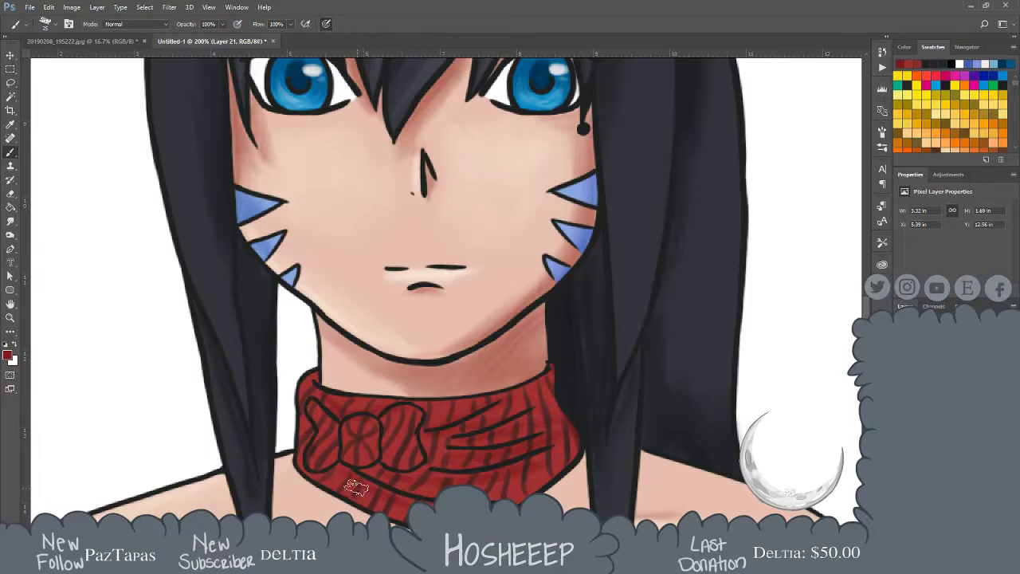
pyautogui.moveTo(554, 381)
pyautogui.mouseDown()
pyautogui.moveTo(559, 411)
pyautogui.moveTo(550, 368)
pyautogui.mouseUp()
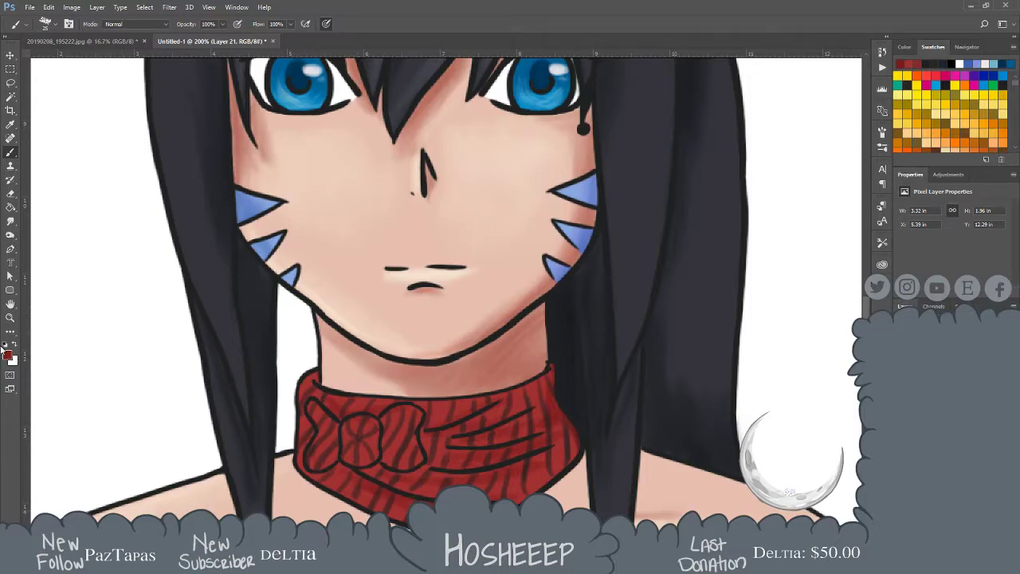
# Burn the scarf's midtones at 50% exposure and blend its shading with the Smudge tool at 98% strength
pyautogui.click(10, 235)
pyautogui.moveTo(364, 416)
pyautogui.mouseDown()
pyautogui.moveTo(449, 421)
pyautogui.moveTo(539, 406)
pyautogui.moveTo(556, 423)
pyautogui.moveTo(558, 406)
pyautogui.moveTo(536, 418)
pyautogui.mouseUp()
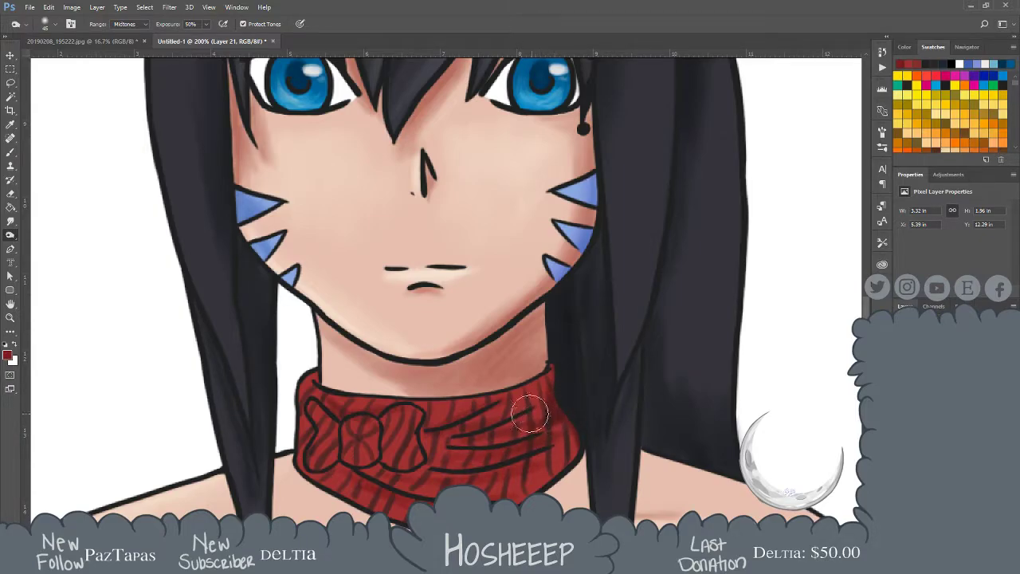
pyautogui.rightClick(11, 222)
pyautogui.click(43, 239)
pyautogui.moveTo(326, 404)
pyautogui.mouseDown()
pyautogui.moveTo(375, 414)
pyautogui.moveTo(363, 422)
pyautogui.mouseUp()
pyautogui.moveTo(510, 420)
pyautogui.mouseDown()
pyautogui.moveTo(543, 452)
pyautogui.moveTo(566, 446)
pyautogui.moveTo(559, 400)
pyautogui.moveTo(554, 441)
pyautogui.moveTo(478, 456)
pyautogui.moveTo(559, 424)
pyautogui.moveTo(468, 425)
pyautogui.moveTo(530, 400)
pyautogui.moveTo(431, 428)
pyautogui.moveTo(518, 397)
pyautogui.moveTo(541, 411)
pyautogui.moveTo(483, 423)
pyautogui.moveTo(488, 435)
pyautogui.moveTo(543, 423)
pyautogui.moveTo(555, 378)
pyautogui.moveTo(555, 428)
pyautogui.moveTo(556, 393)
pyautogui.moveTo(574, 443)
pyautogui.moveTo(493, 472)
pyautogui.moveTo(529, 471)
pyautogui.moveTo(364, 471)
pyautogui.moveTo(468, 473)
pyautogui.moveTo(420, 480)
pyautogui.moveTo(490, 471)
pyautogui.moveTo(424, 470)
pyautogui.moveTo(477, 476)
pyautogui.moveTo(443, 488)
pyautogui.moveTo(506, 499)
pyautogui.moveTo(393, 498)
pyautogui.moveTo(339, 475)
pyautogui.moveTo(428, 495)
pyautogui.mouseUp()
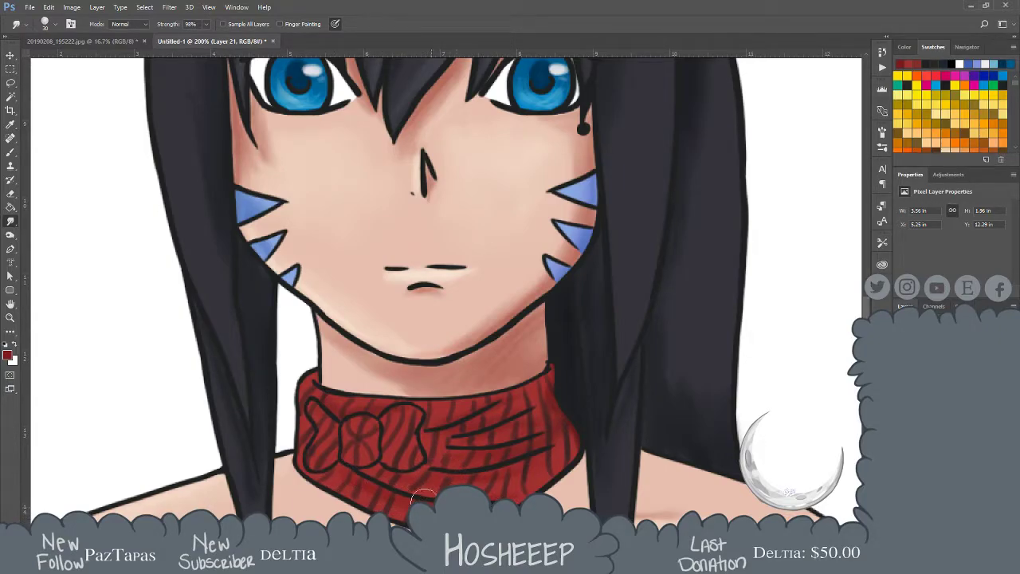
# Paint more dark red along the scarf's folds and smudge the new strokes into the fabric
pyautogui.press('b')
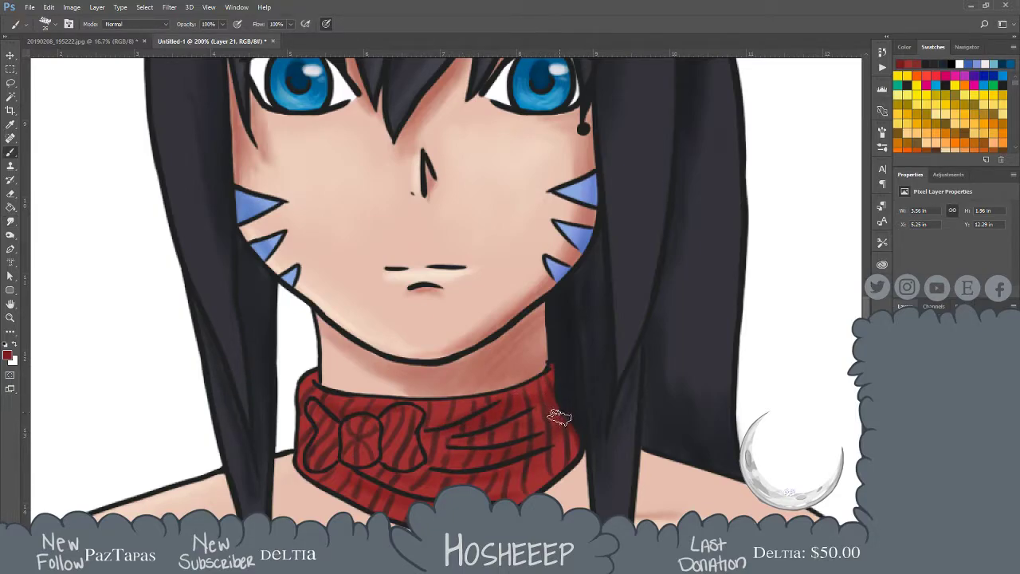
pyautogui.moveTo(458, 452)
pyautogui.mouseDown()
pyautogui.moveTo(442, 466)
pyautogui.moveTo(528, 448)
pyautogui.moveTo(560, 412)
pyautogui.moveTo(558, 441)
pyautogui.mouseUp()
pyautogui.click(11, 220)
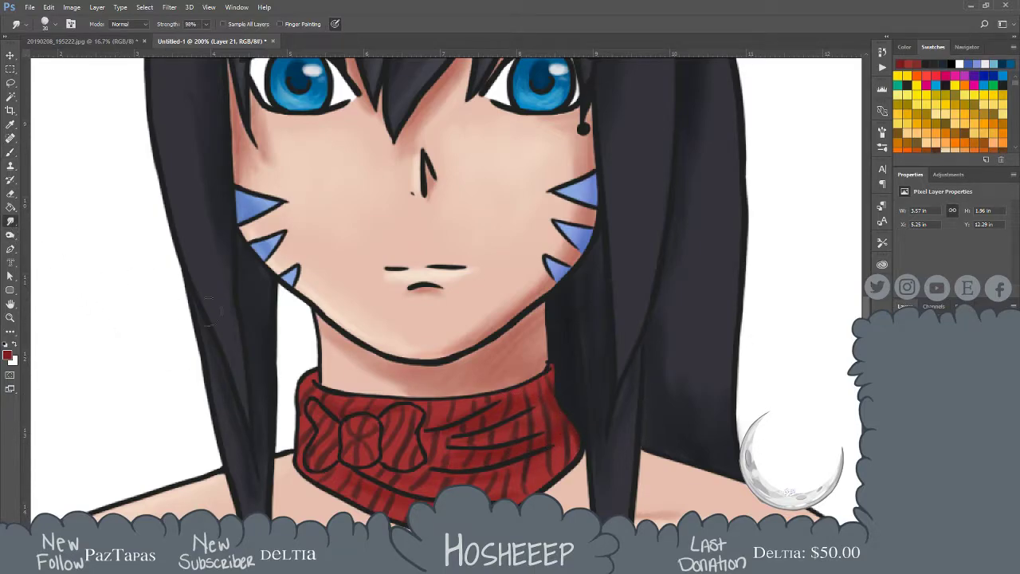
pyautogui.moveTo(475, 424)
pyautogui.mouseDown()
pyautogui.moveTo(556, 381)
pyautogui.moveTo(530, 403)
pyautogui.moveTo(562, 415)
pyautogui.moveTo(557, 442)
pyautogui.moveTo(544, 446)
pyautogui.moveTo(556, 406)
pyautogui.moveTo(524, 452)
pyautogui.moveTo(551, 441)
pyautogui.moveTo(436, 459)
pyautogui.moveTo(486, 460)
pyautogui.moveTo(427, 462)
pyautogui.moveTo(461, 459)
pyautogui.moveTo(454, 474)
pyautogui.moveTo(420, 479)
pyautogui.moveTo(552, 461)
pyautogui.moveTo(475, 478)
pyautogui.moveTo(540, 469)
pyautogui.moveTo(503, 491)
pyautogui.moveTo(516, 495)
pyautogui.moveTo(360, 491)
pyautogui.mouseUp()
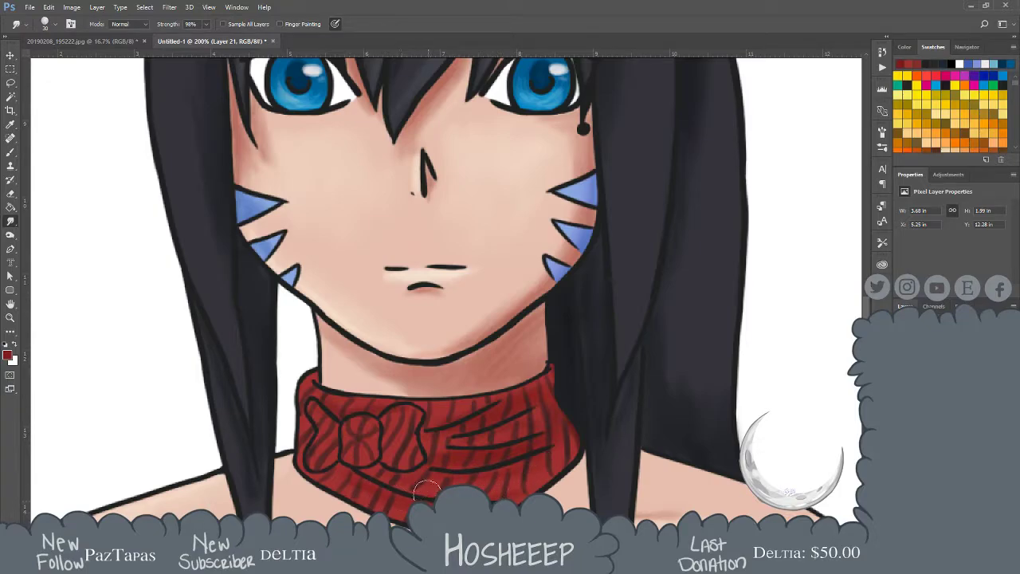
pyautogui.moveTo(580, 328)
pyautogui.mouseDown()
pyautogui.moveTo(596, 342)
pyautogui.moveTo(585, 343)
pyautogui.mouseUp()
# Review the whole drawing full screen, then activate Layer 10 and set up a hard round 10 px brush in black
pyautogui.hotkey('ctrl', '0')
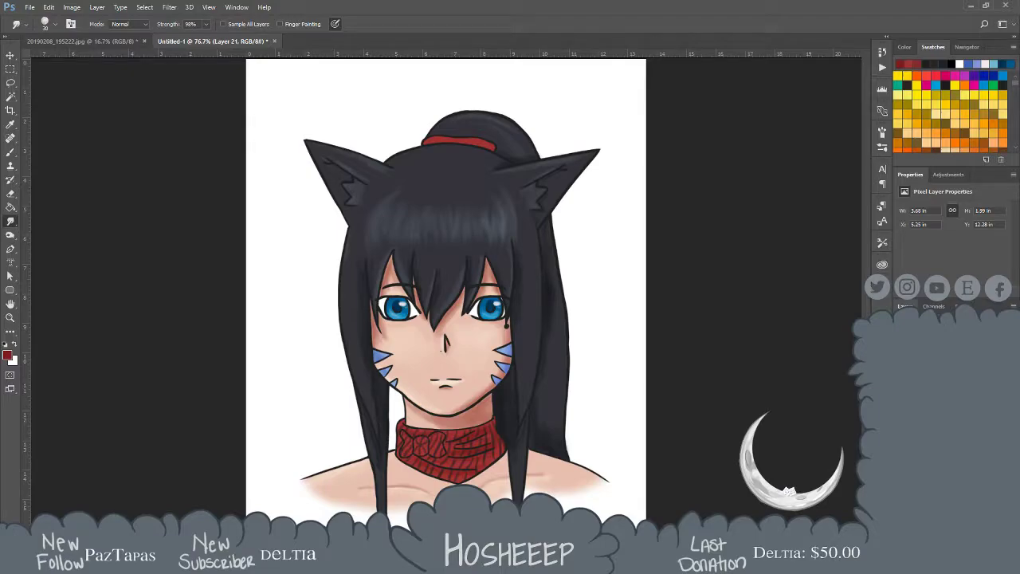
pyautogui.hotkey('alt', '[')
pyautogui.press('f')
pyautogui.press('f')
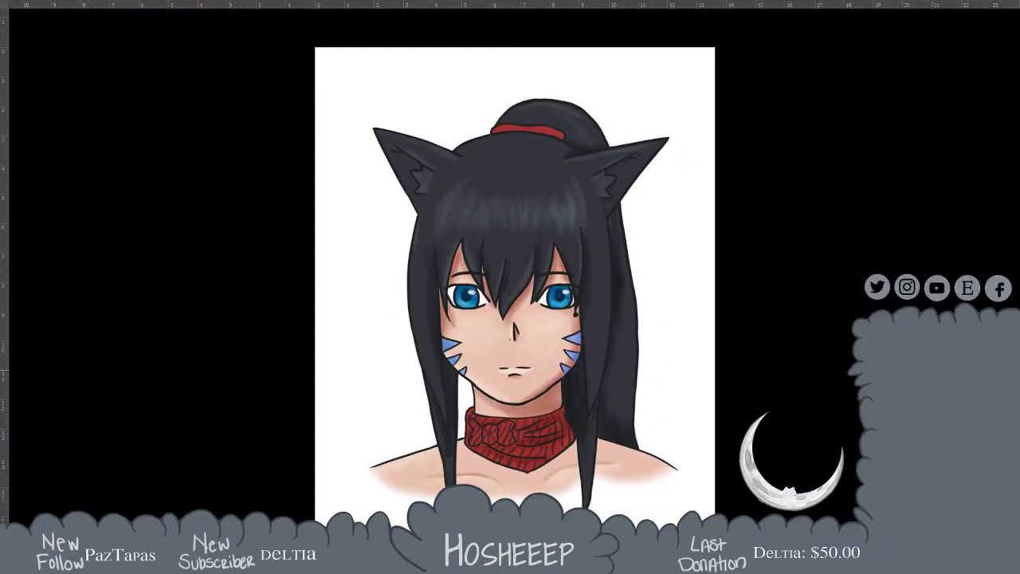
pyautogui.press('f')
pyautogui.press('d')
pyautogui.press('b')
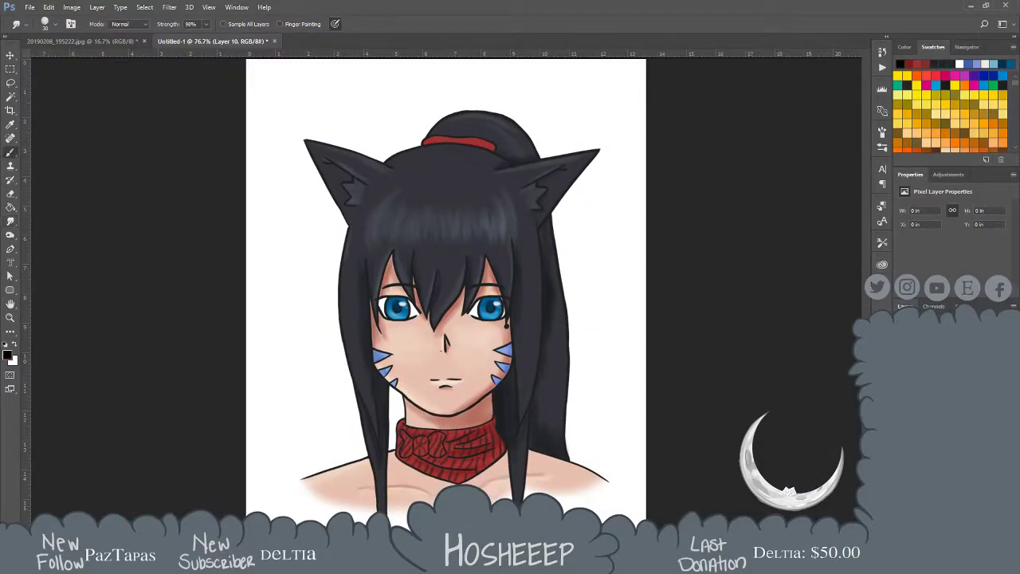
pyautogui.click(48, 26)
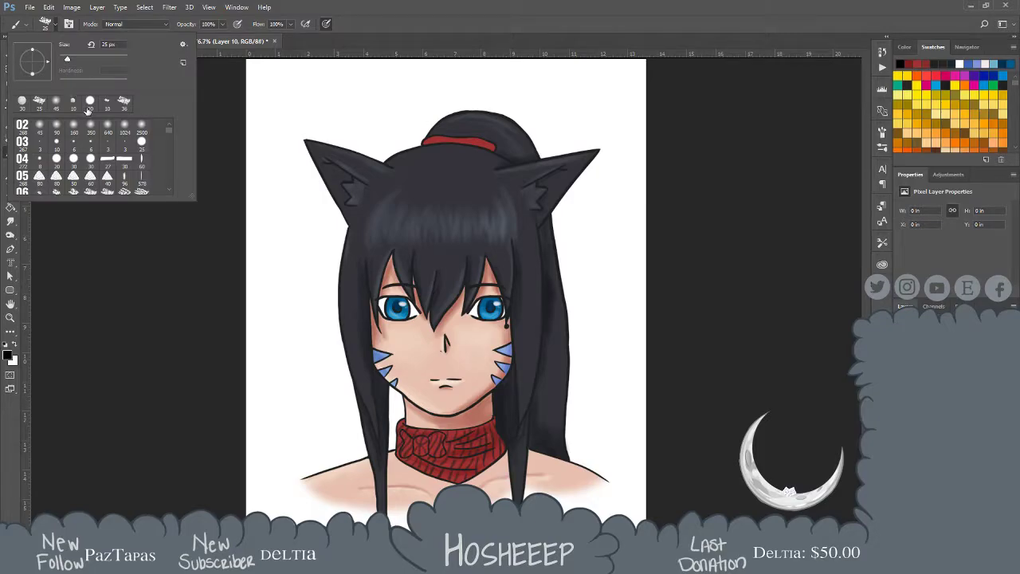
pyautogui.click(90, 103)
pyautogui.click(63, 146)
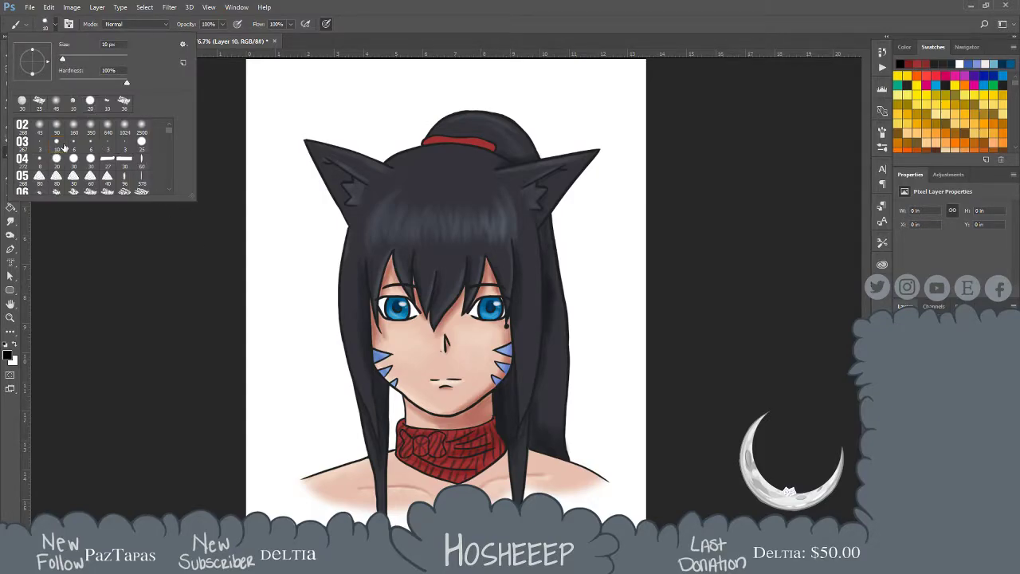
pyautogui.click(278, 466)
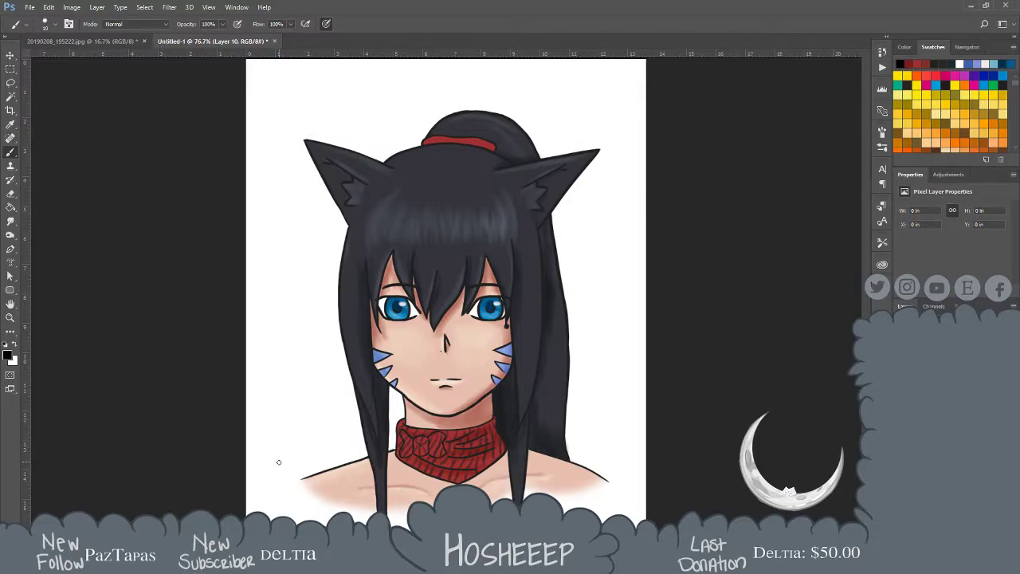
# Handwrite the artist's handle signature and the date 02/2019 beside the character's shoulder at the drawing's lower left
pyautogui.moveTo(278, 463)
pyautogui.mouseDown()
pyautogui.moveTo(317, 462)
pyautogui.moveTo(337, 440)
pyautogui.moveTo(357, 442)
pyautogui.moveTo(318, 457)
pyautogui.moveTo(325, 444)
pyautogui.moveTo(360, 448)
pyautogui.moveTo(316, 463)
pyautogui.moveTo(335, 463)
pyautogui.moveTo(345, 446)
pyautogui.moveTo(365, 442)
pyautogui.moveTo(345, 465)
pyautogui.moveTo(360, 444)
pyautogui.mouseUp()
pyautogui.hotkey('ctrl', 'alt', 'z')
pyautogui.hotkey('ctrl', 'alt', 'z')
pyautogui.hotkey('ctrl', 'alt', 'z')
pyautogui.hotkey('ctrl', 'alt', 'z')
pyautogui.hotkey('ctrl', 'alt', 'z')
pyautogui.hotkey('ctrl', 'alt', 'z')
pyautogui.hotkey('ctrl', 'alt', 'z')
pyautogui.hotkey('ctrl', 'alt', 'z')
pyautogui.hotkey('ctrl', 'alt', 'z')
pyautogui.hotkey('ctrl', 'alt', 'z')
pyautogui.hotkey('ctrl', 'alt', 'z')
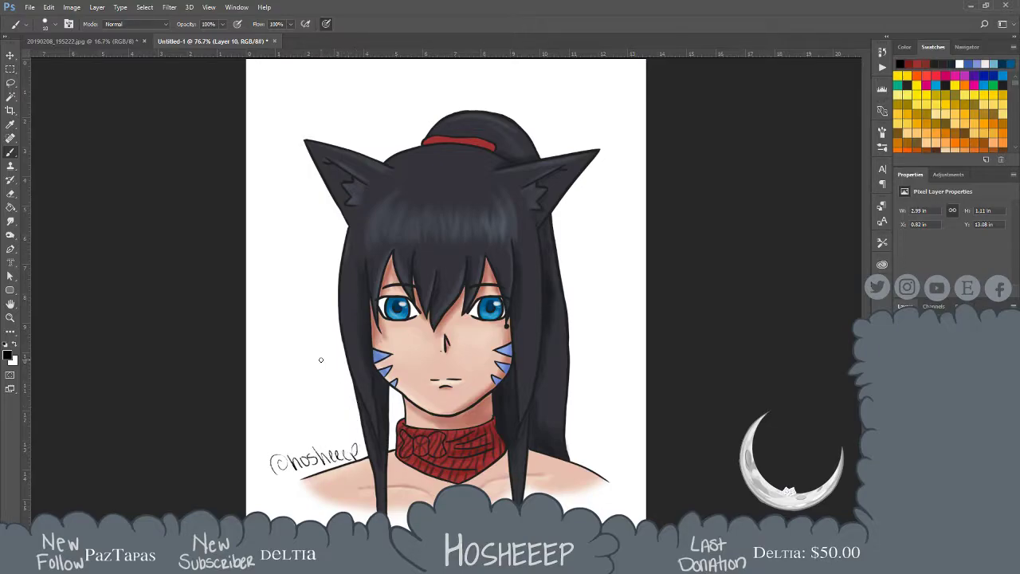
pyautogui.moveTo(314, 477)
pyautogui.mouseDown()
pyautogui.moveTo(328, 485)
pyautogui.moveTo(358, 470)
pyautogui.moveTo(352, 480)
pyautogui.mouseUp()
pyautogui.click(358, 471)
# Save the drawing as catte in Photoshop format in THE STUFF > Artwork > PSDs > Illustrations on drive F:, with maximized compatibility
pyautogui.hotkey('ctrl', 'shift', 's')
pyautogui.write('catte')
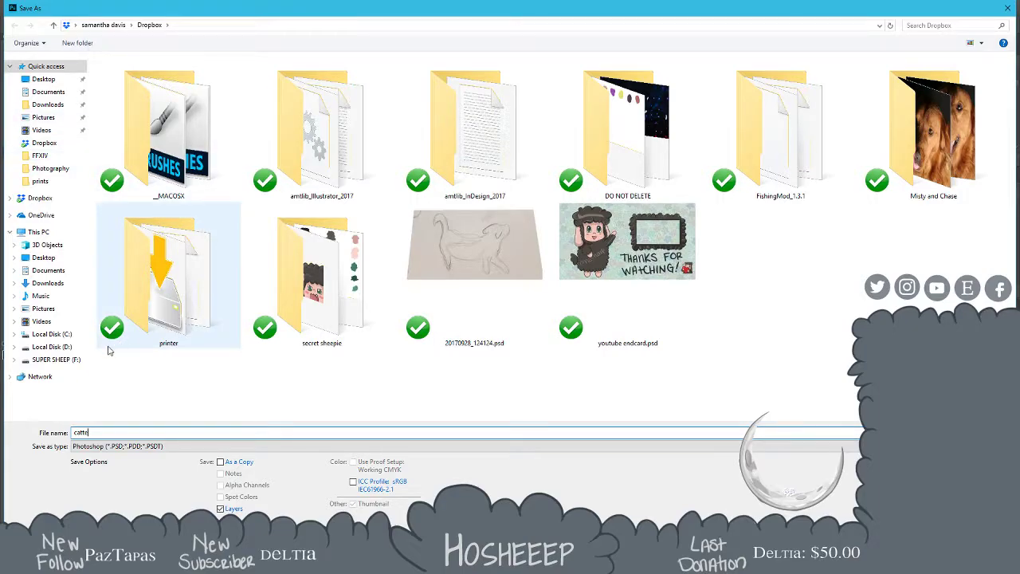
pyautogui.click(56, 359)
pyautogui.click(192, 209)
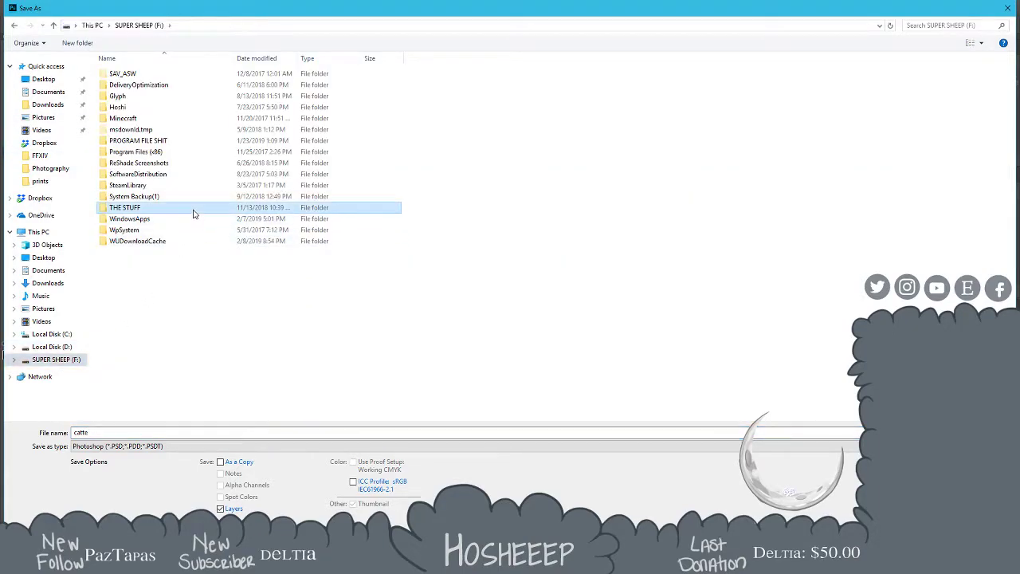
pyautogui.doubleClick(193, 209)
pyautogui.doubleClick(126, 105)
pyautogui.doubleClick(412, 88)
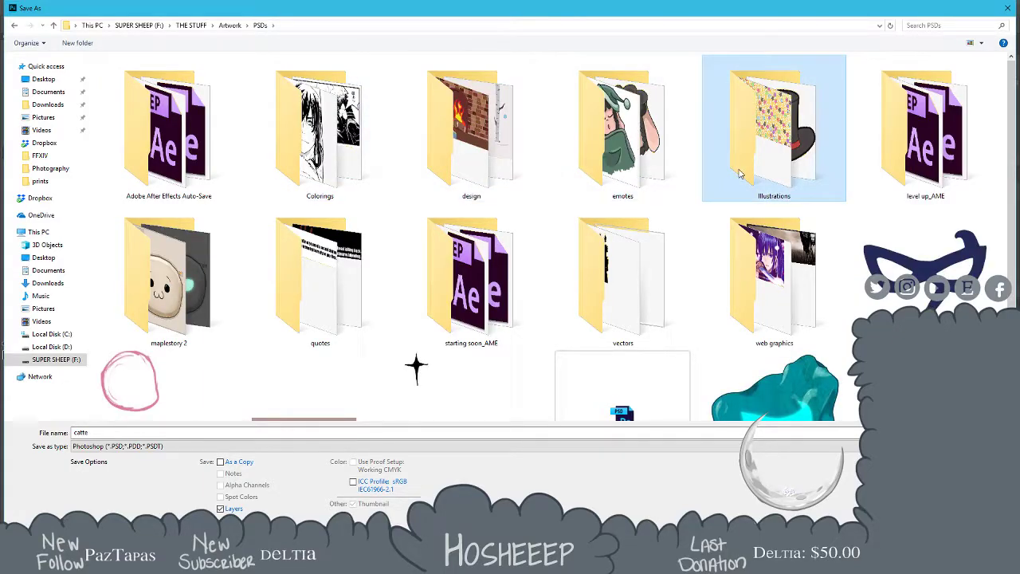
pyautogui.doubleClick(740, 174)
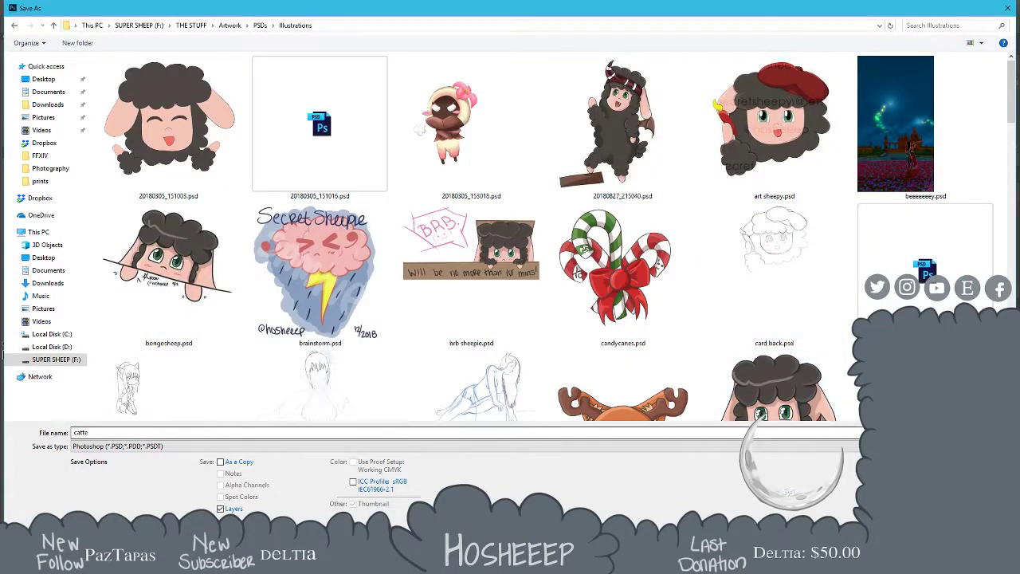
pyautogui.press('Return')
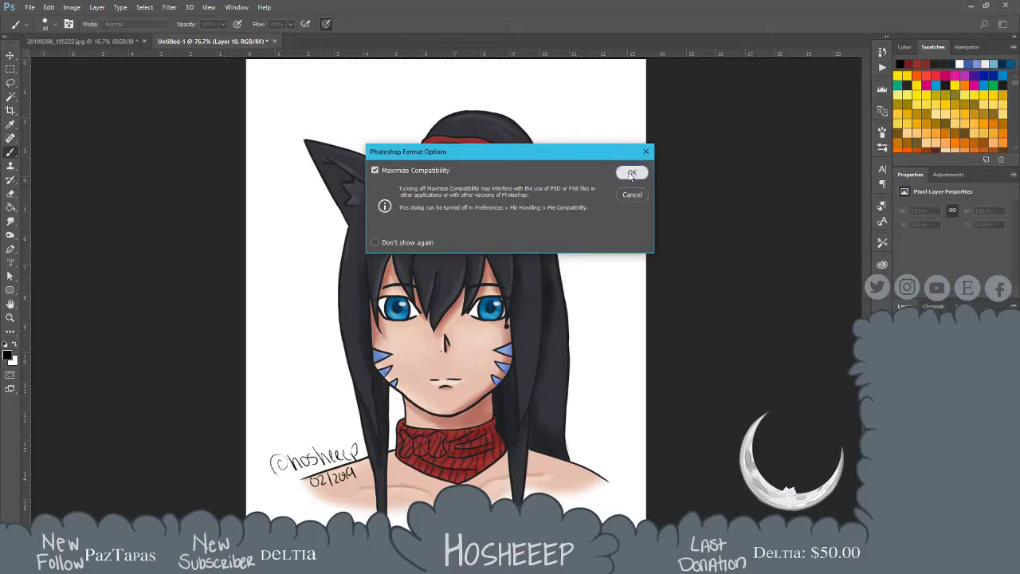
pyautogui.click(631, 173)
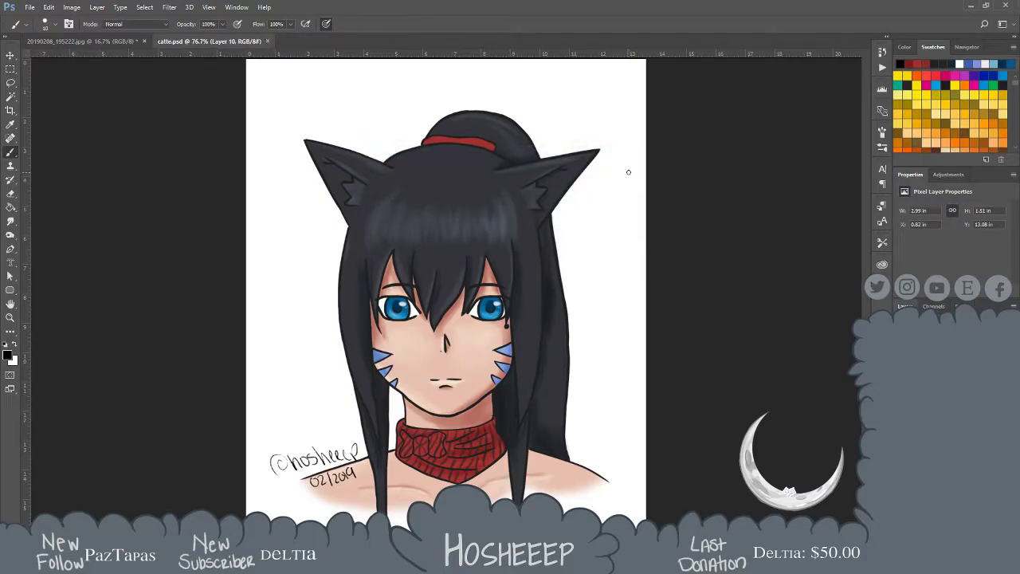
# Copy the chibi cat-girl sketch from 20190208_195222.jpg into a new clipboard-sized document of 1332 x 1710 px at 72 ppi
pyautogui.click(80, 40)
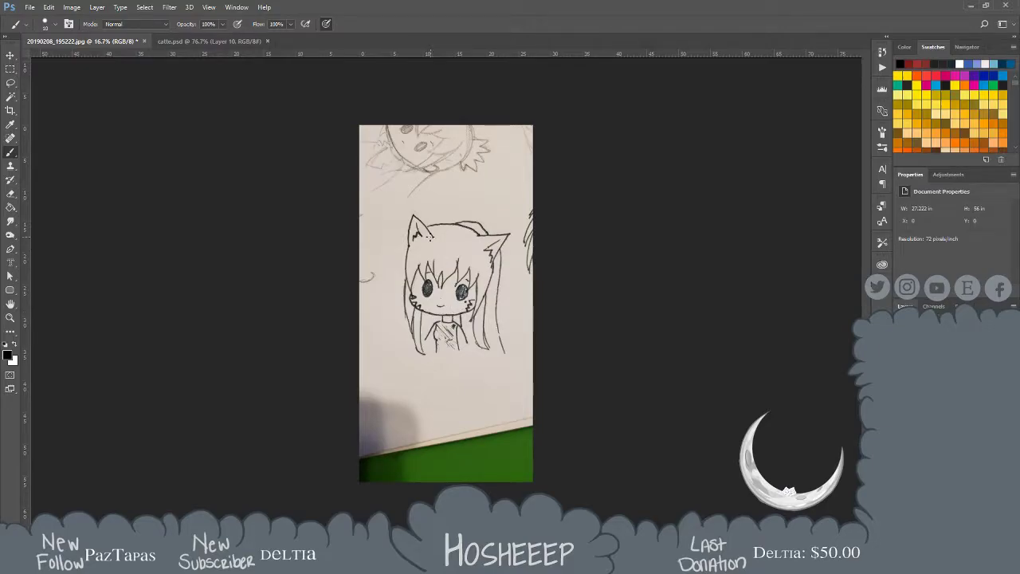
pyautogui.press('m')
pyautogui.moveTo(398, 210); pyautogui.dragTo(515, 359)
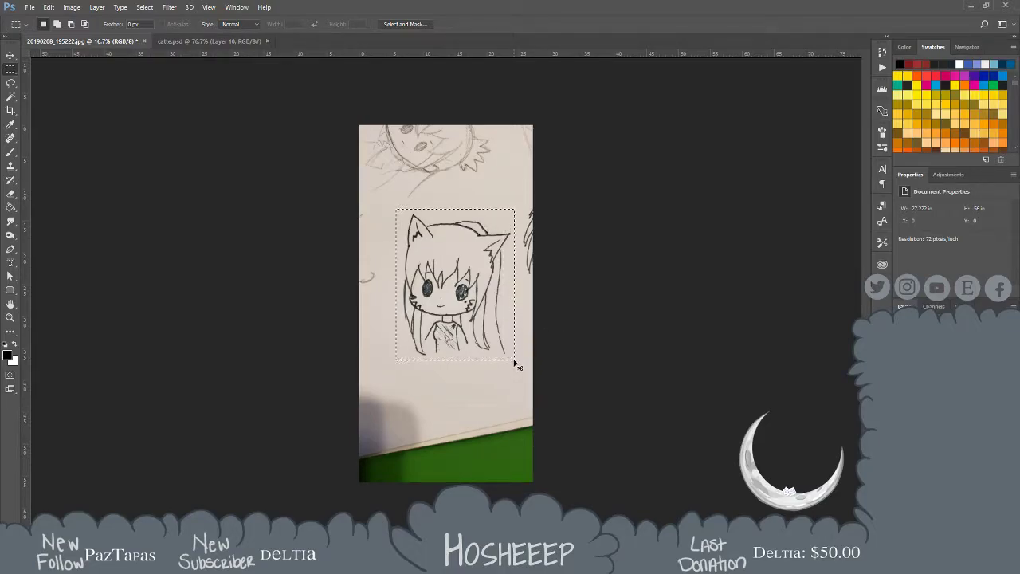
pyautogui.hotkey('ctrl', 'n')
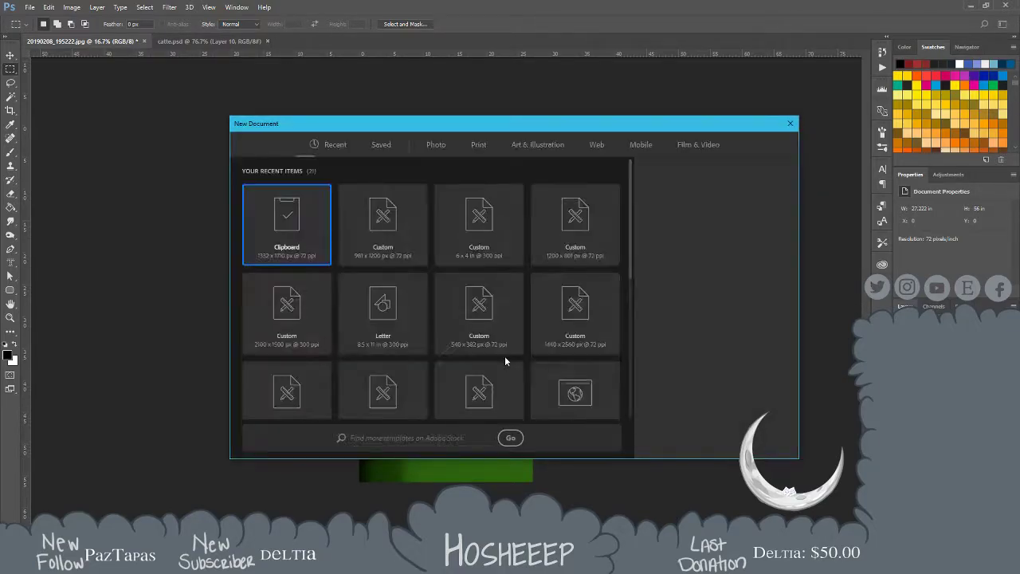
pyautogui.press('Return')
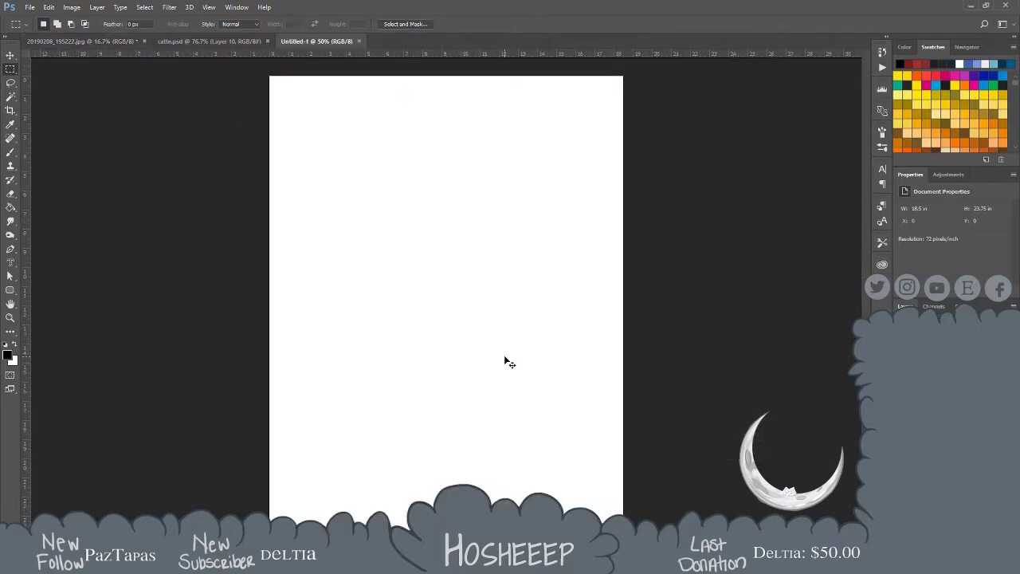
pyautogui.hotkey('ctrl', 'v')
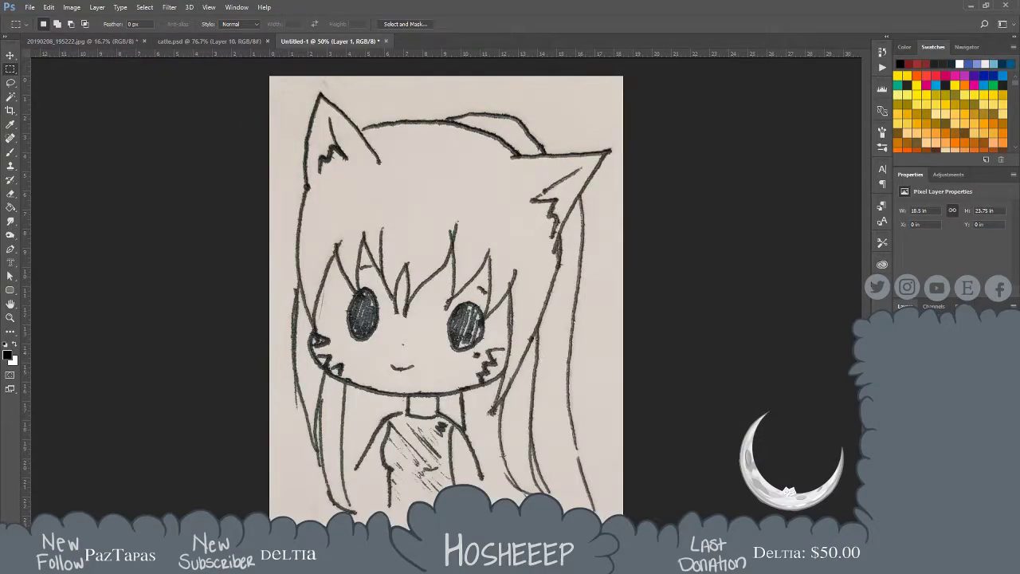
# Add a new layer above the sketch and set up a round 15 px brush in light pink
pyautogui.hotkey('ctrl', 'shift', 'alt', 'n')
pyautogui.scroll(-4, 978, 103)
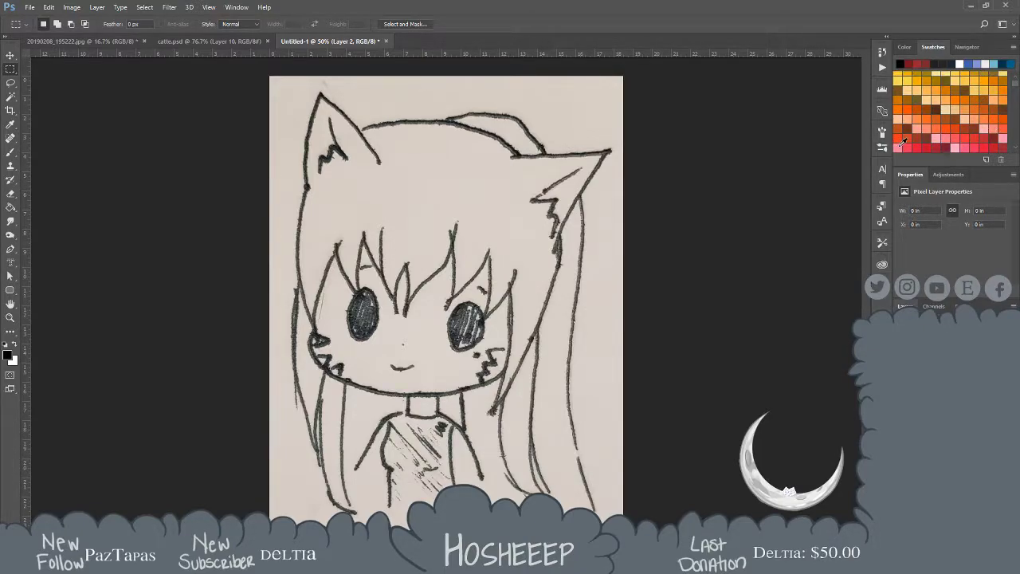
pyautogui.click(947, 139)
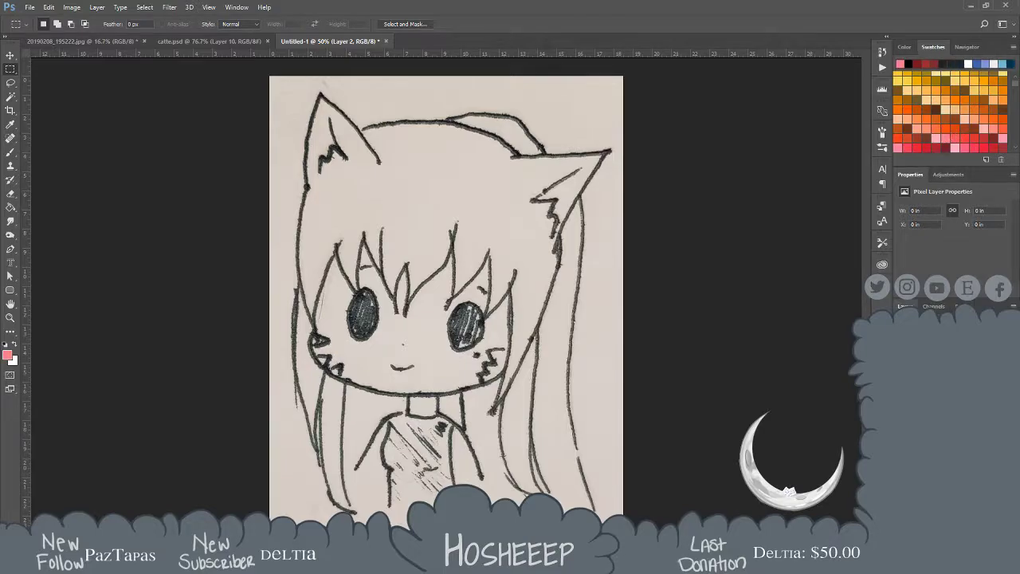
pyautogui.press('b')
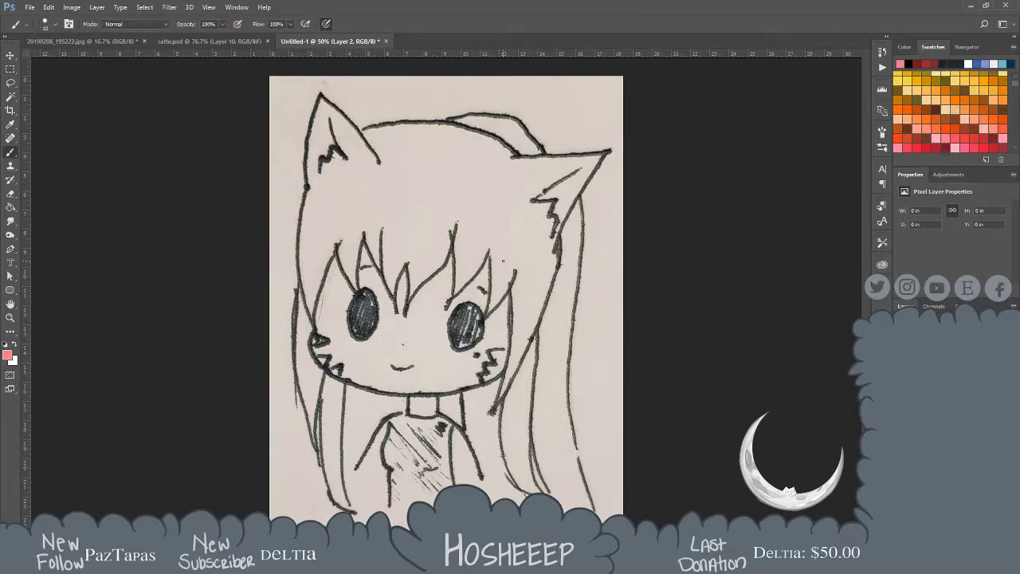
pyautogui.click(40, 25)
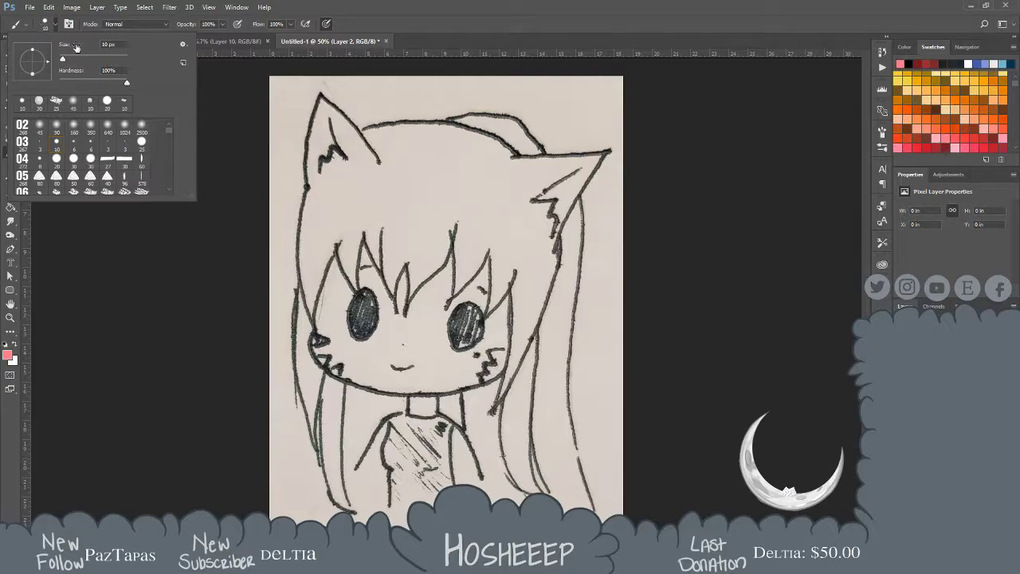
pyautogui.click(438, 5)
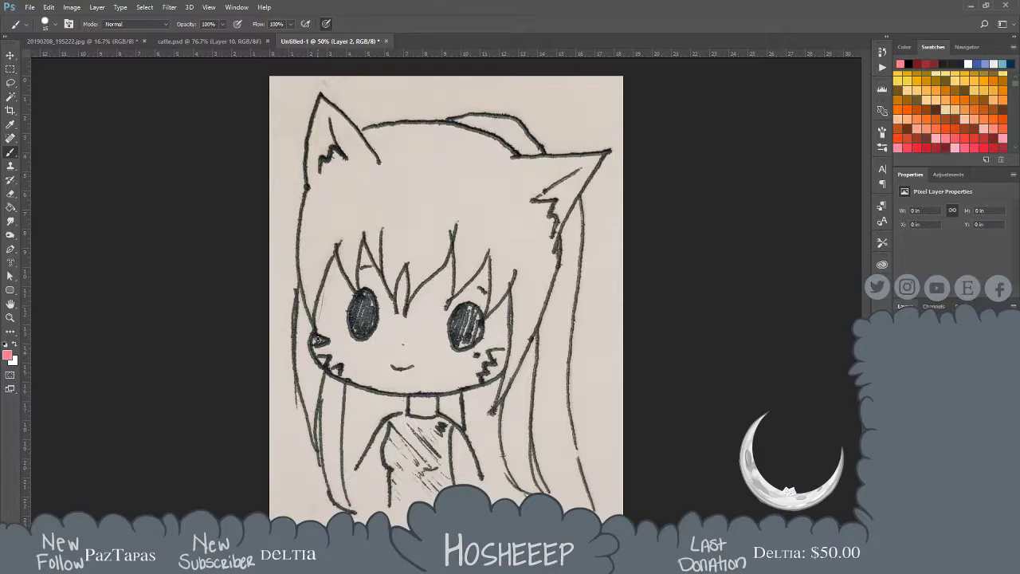
# Trace the chibi's jawline, the left side of the head and the outermost left hair strand in pink
pyautogui.moveTo(313, 331)
pyautogui.mouseDown()
pyautogui.moveTo(348, 381)
pyautogui.moveTo(333, 375)
pyautogui.moveTo(400, 397)
pyautogui.moveTo(502, 372)
pyautogui.mouseUp()
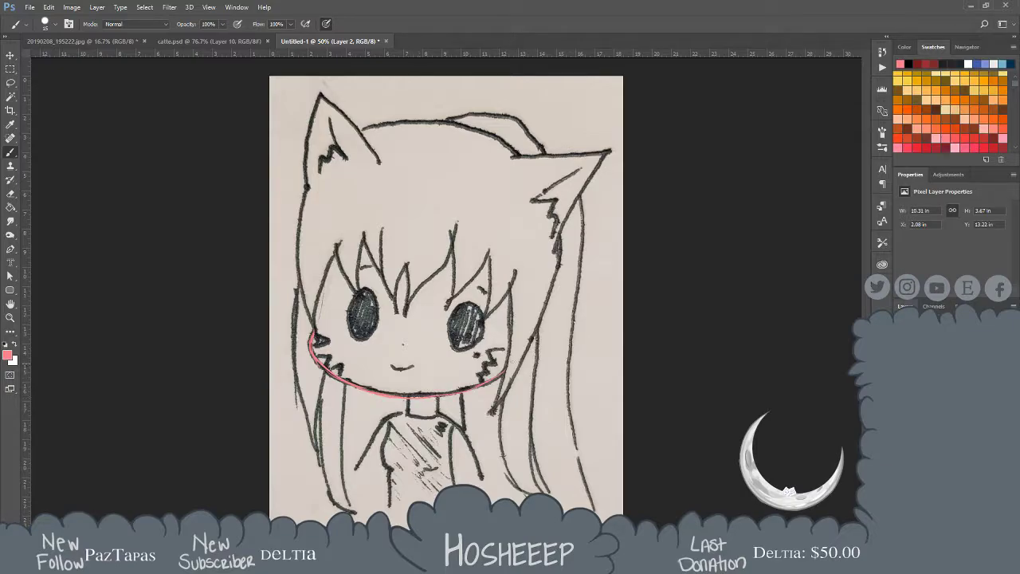
pyautogui.moveTo(307, 187); pyautogui.dragTo(295, 254)
pyautogui.hotkey('ctrl', 'z')
pyautogui.moveTo(306, 186); pyautogui.dragTo(299, 290)
pyautogui.moveTo(337, 251); pyautogui.dragTo(316, 320)
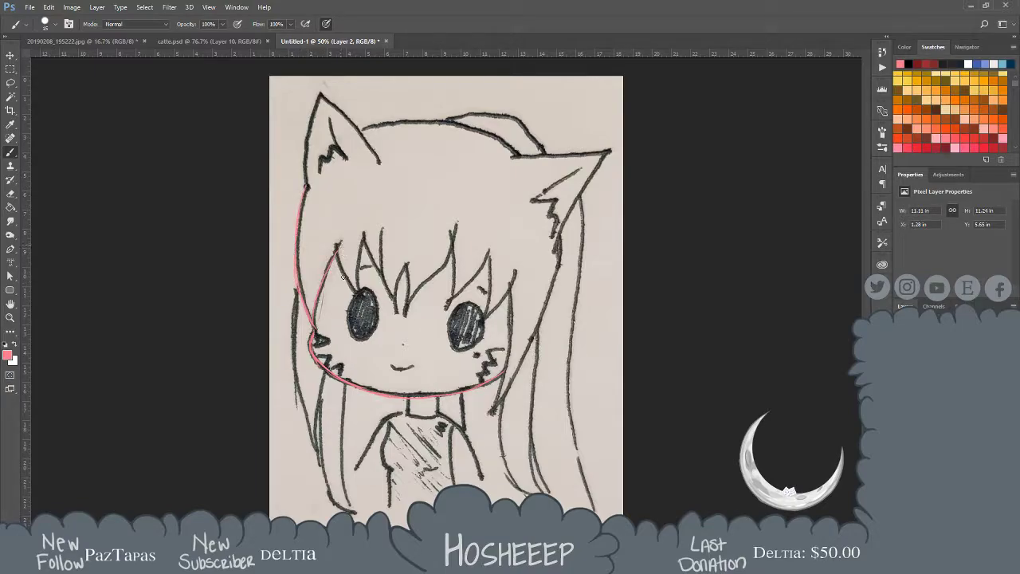
# Trace the pointed fringe locks across the chibi's forehead in pink
pyautogui.moveTo(337, 248); pyautogui.dragTo(363, 301)
pyautogui.moveTo(365, 236); pyautogui.dragTo(390, 303)
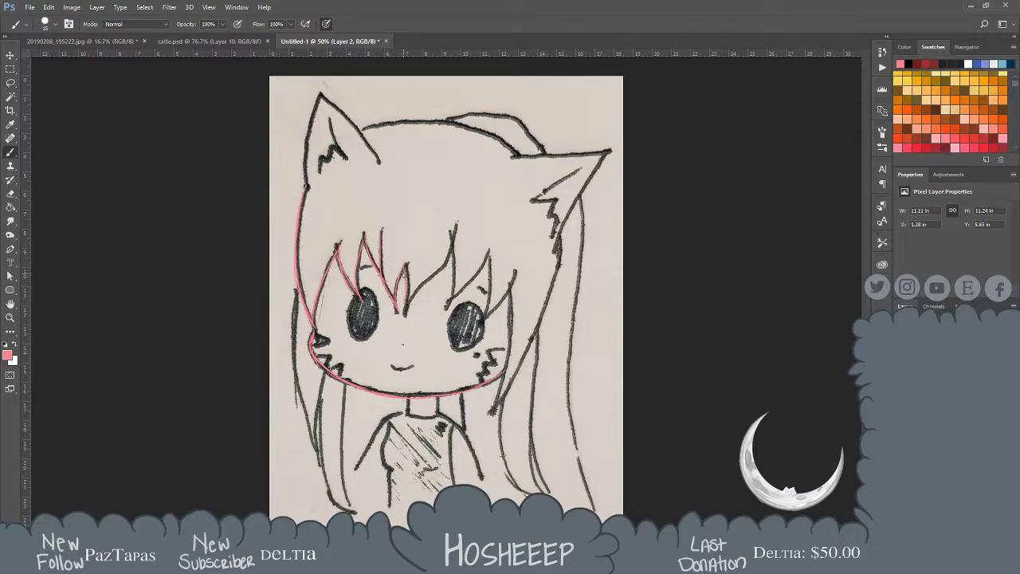
pyautogui.moveTo(452, 228)
pyautogui.mouseDown()
pyautogui.moveTo(435, 277)
pyautogui.moveTo(404, 311)
pyautogui.mouseUp()
pyautogui.moveTo(488, 253); pyautogui.dragTo(448, 305)
pyautogui.moveTo(489, 251); pyautogui.dragTo(482, 317)
# Trace both edges of the long face-framing lock on the chibi's right-hand side in pink
pyautogui.moveTo(515, 260)
pyautogui.mouseDown()
pyautogui.moveTo(483, 309)
pyautogui.moveTo(497, 382)
pyautogui.moveTo(507, 341)
pyautogui.moveTo(491, 410)
pyautogui.mouseUp()
pyautogui.moveTo(560, 234); pyautogui.dragTo(534, 319)
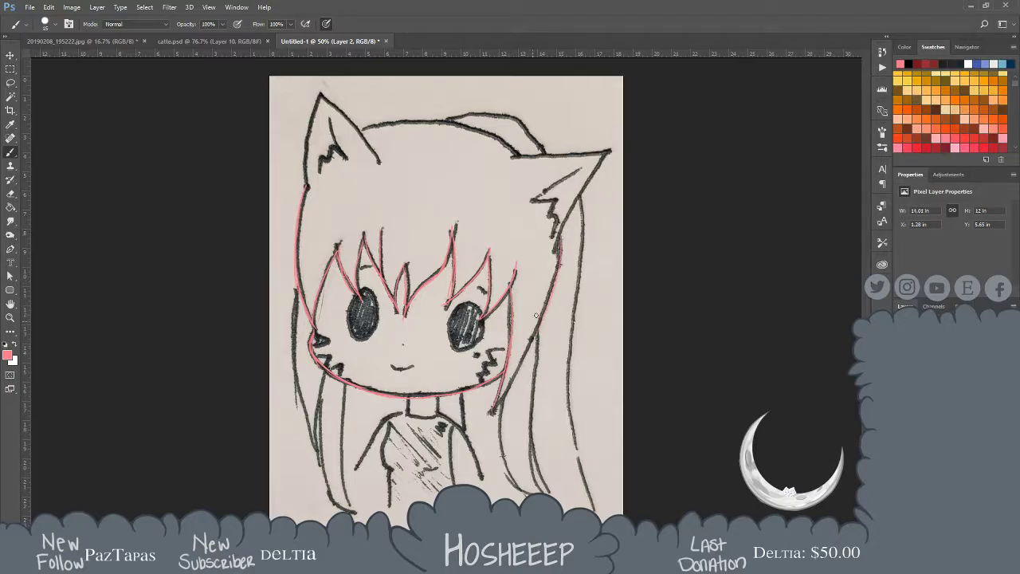
pyautogui.moveTo(557, 276); pyautogui.dragTo(512, 373)
pyautogui.moveTo(301, 342); pyautogui.dragTo(303, 389)
pyautogui.moveTo(300, 322); pyautogui.dragTo(301, 359)
pyautogui.moveTo(325, 404); pyautogui.dragTo(336, 426)
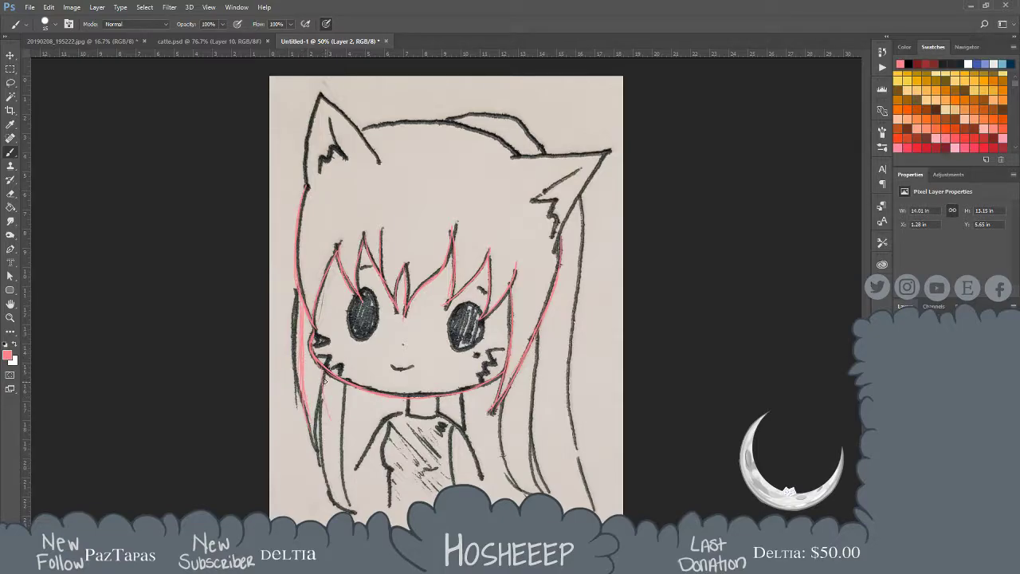
pyautogui.moveTo(316, 355); pyautogui.dragTo(328, 440)
pyautogui.hotkey('ctrl', 'z')
pyautogui.hotkey('ctrl', 'z')
pyautogui.hotkey('ctrl', 'z')
pyautogui.hotkey('ctrl', 'z')
pyautogui.hotkey('ctrl', 'z')
pyautogui.hotkey('ctrl', 'z')
pyautogui.hotkey('ctrl', 'z')
pyautogui.hotkey('ctrl', 'z')
# Trace the long hair strand hanging beside the left cheek in pink, with its outer and inner edges
pyautogui.moveTo(297, 226); pyautogui.dragTo(292, 338)
pyautogui.moveTo(300, 257); pyautogui.dragTo(294, 386)
pyautogui.moveTo(291, 339); pyautogui.dragTo(307, 417)
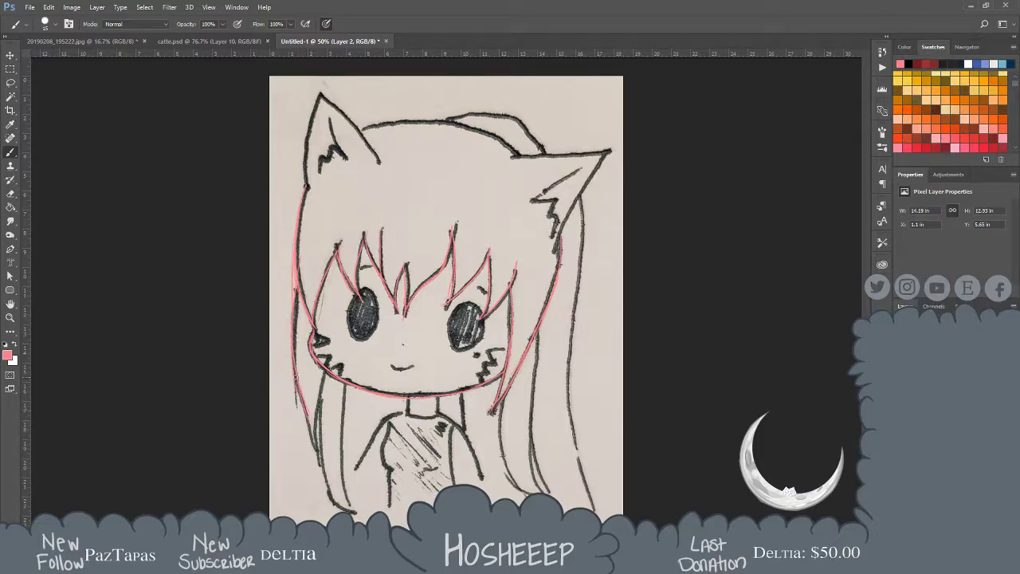
pyautogui.moveTo(316, 359); pyautogui.dragTo(318, 416)
pyautogui.moveTo(313, 360); pyautogui.dragTo(328, 429)
# Trace the left cat ear's outline and its jagged inner fur in pink
pyautogui.moveTo(317, 96); pyautogui.dragTo(306, 185)
pyautogui.moveTo(320, 96); pyautogui.dragTo(373, 157)
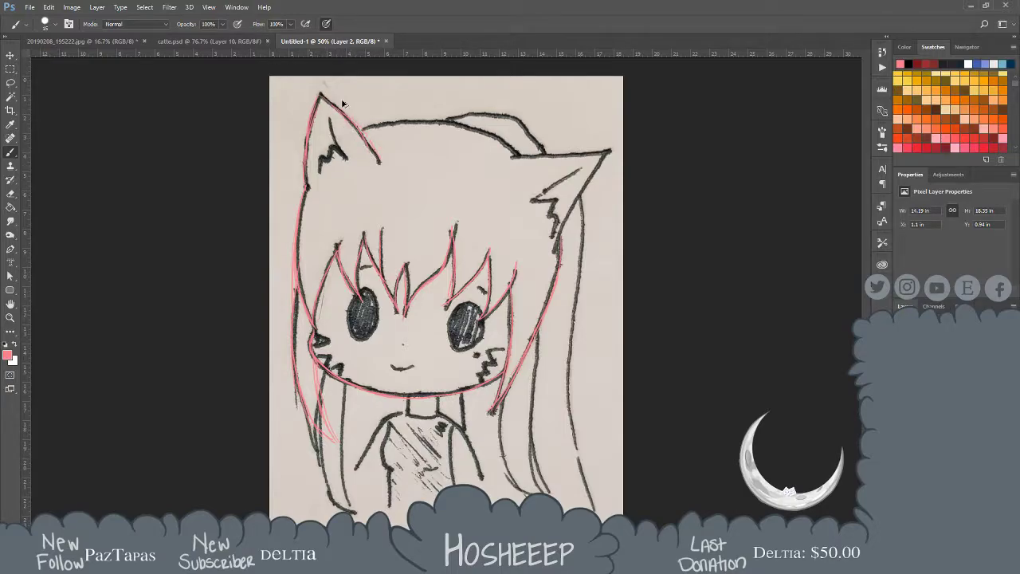
pyautogui.moveTo(335, 105); pyautogui.dragTo(381, 158)
pyautogui.moveTo(325, 147)
pyautogui.mouseDown()
pyautogui.moveTo(320, 169)
pyautogui.moveTo(339, 143)
pyautogui.mouseUp()
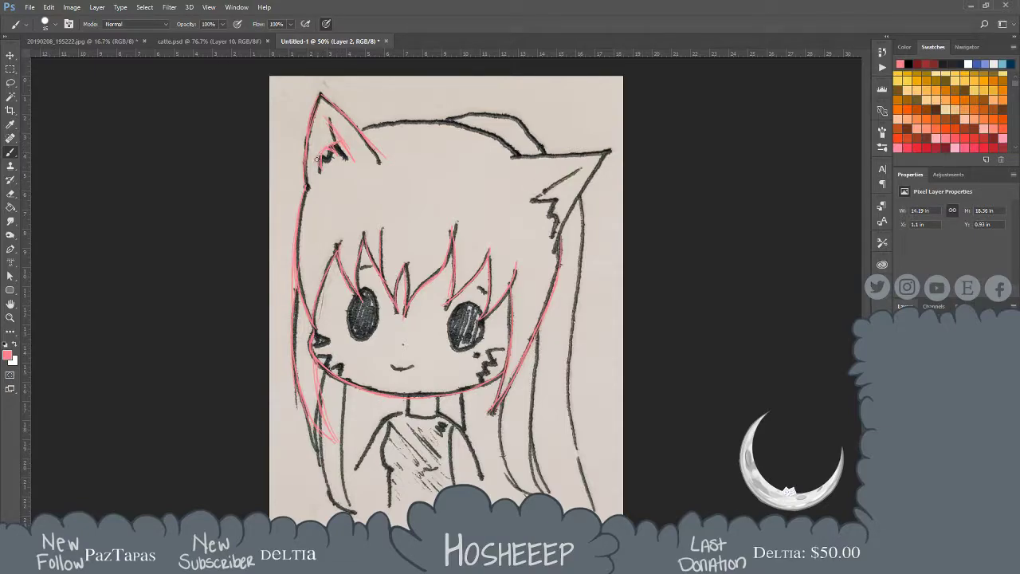
pyautogui.hotkey('ctrl', 'z')
pyautogui.moveTo(322, 165); pyautogui.dragTo(334, 153)
pyautogui.hotkey('ctrl', 'z')
# Hide the scanned sketch to check the pink tracing by itself, and show the scan again
pyautogui.hotkey('alt', '[')
pyautogui.press('ctrl+')
pyautogui.press('ctrl+')
pyautogui.press('ctrl+')
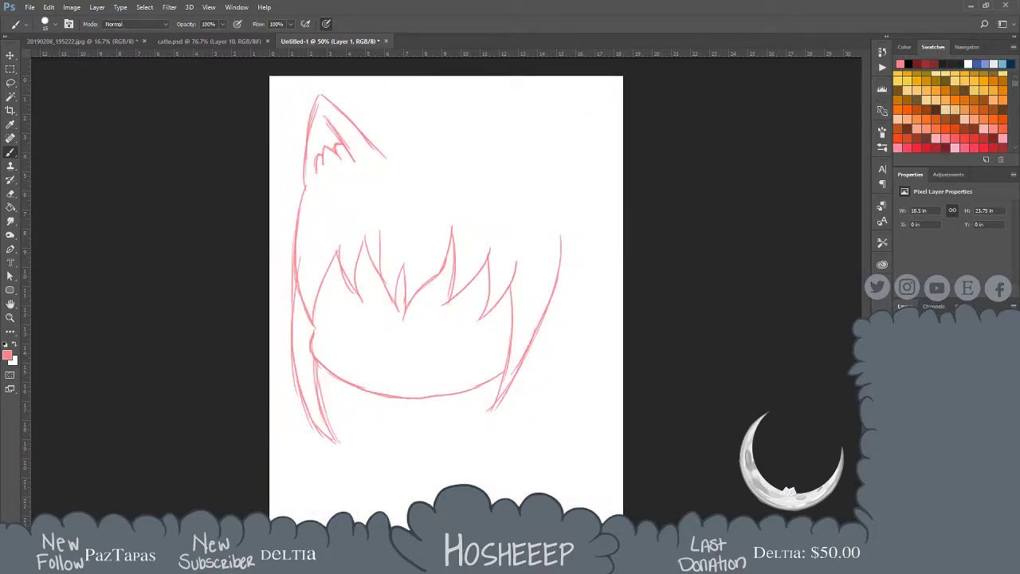
pyautogui.hotkey('ctrl', ',')
pyautogui.hotkey('alt', ']')
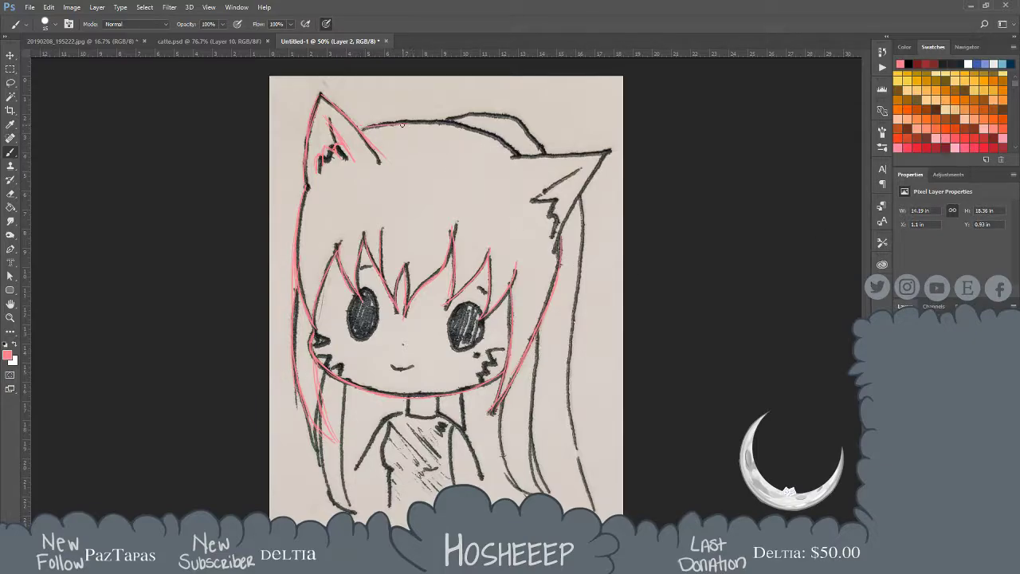
# Trace the top of the head and the right cat ear with its inner fur in pink
pyautogui.hotkey('ctrl', 'z')
pyautogui.moveTo(362, 134)
pyautogui.mouseDown()
pyautogui.moveTo(450, 121)
pyautogui.moveTo(412, 124)
pyautogui.moveTo(478, 136)
pyautogui.moveTo(456, 125)
pyautogui.moveTo(511, 156)
pyautogui.mouseUp()
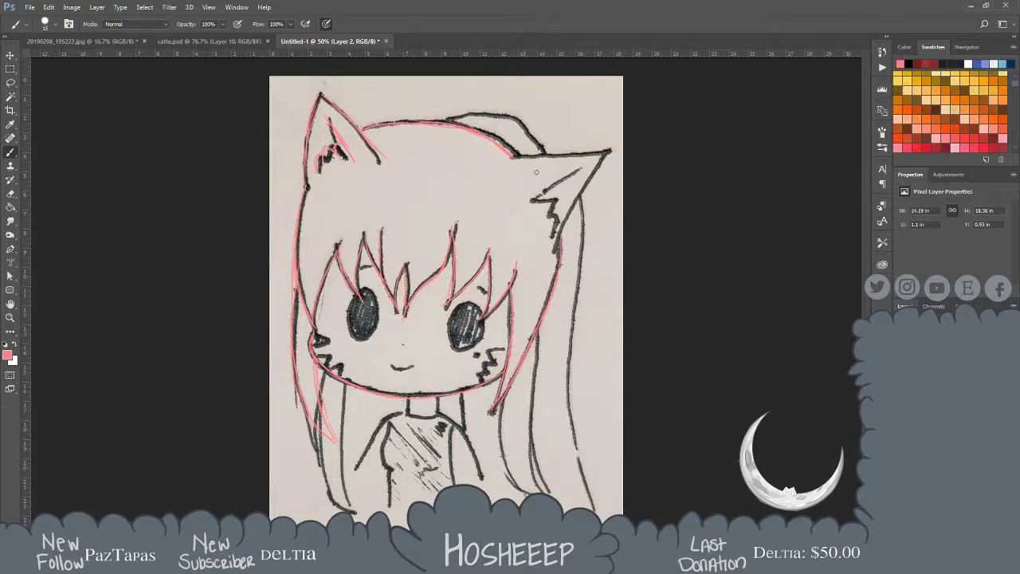
pyautogui.moveTo(511, 157); pyautogui.dragTo(617, 148)
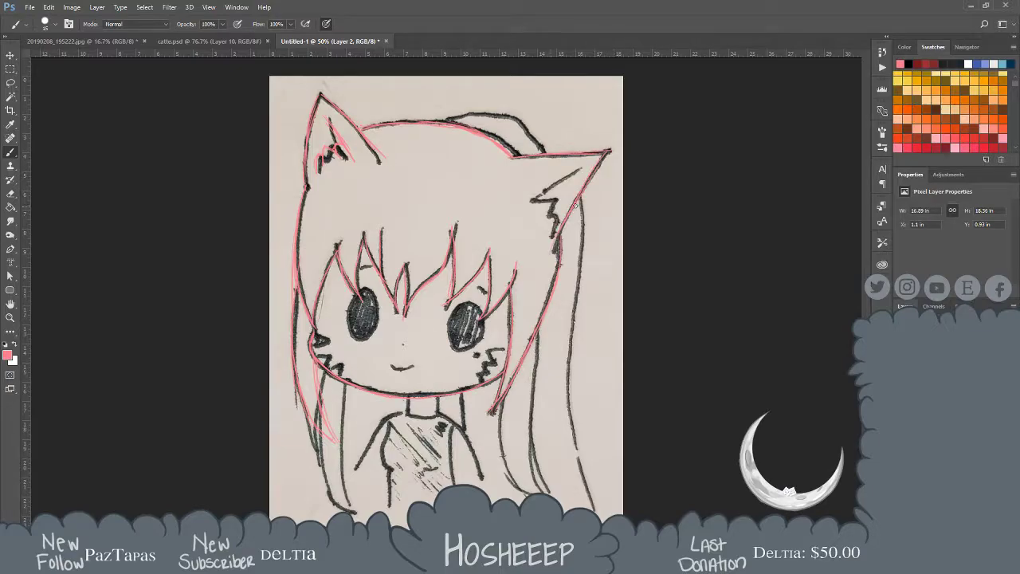
pyautogui.moveTo(592, 160); pyautogui.dragTo(528, 199)
# Trace the ponytail's arc behind the head and its long outer strand down the right-hand side in pink
pyautogui.moveTo(450, 121)
pyautogui.mouseDown()
pyautogui.moveTo(495, 114)
pyautogui.moveTo(542, 149)
pyautogui.moveTo(522, 124)
pyautogui.moveTo(455, 121)
pyautogui.mouseUp()
pyautogui.moveTo(567, 198)
pyautogui.mouseDown()
pyautogui.moveTo(583, 301)
pyautogui.moveTo(560, 424)
pyautogui.mouseUp()
pyautogui.moveTo(566, 355); pyautogui.dragTo(574, 498)
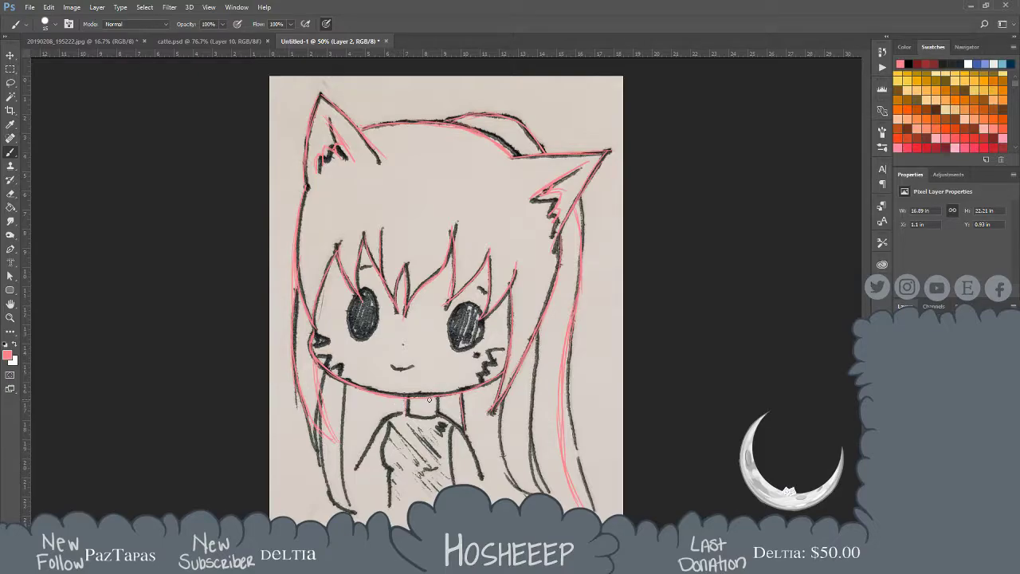
# Trace the chibi's neck, shoulders, arms and torso in pink
pyautogui.moveTo(438, 396)
pyautogui.mouseDown()
pyautogui.moveTo(431, 417)
pyautogui.moveTo(474, 444)
pyautogui.moveTo(452, 420)
pyautogui.moveTo(474, 447)
pyautogui.moveTo(483, 485)
pyautogui.mouseUp()
pyautogui.moveTo(402, 413)
pyautogui.mouseDown()
pyautogui.moveTo(381, 420)
pyautogui.moveTo(355, 470)
pyautogui.mouseUp()
pyautogui.moveTo(391, 420); pyautogui.dragTo(390, 470)
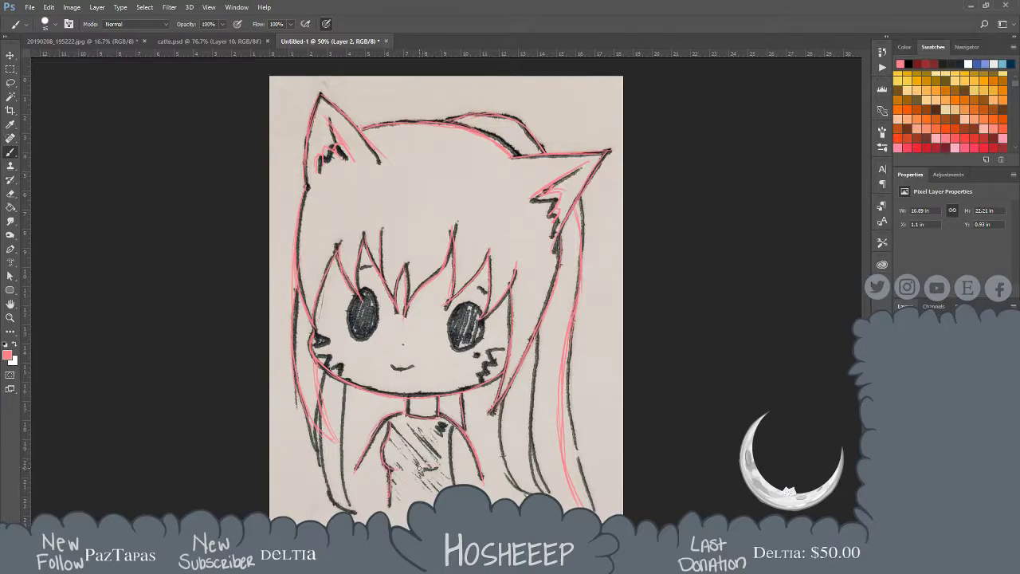
pyautogui.moveTo(455, 428); pyautogui.dragTo(451, 483)
# Trace the cheek tufts, eyes, brows and mouth in pink, try a small nose and undo it
pyautogui.moveTo(312, 334)
pyautogui.mouseDown()
pyautogui.moveTo(328, 341)
pyautogui.moveTo(315, 346)
pyautogui.moveTo(330, 365)
pyautogui.moveTo(343, 364)
pyautogui.mouseUp()
pyautogui.moveTo(486, 364); pyautogui.dragTo(477, 384)
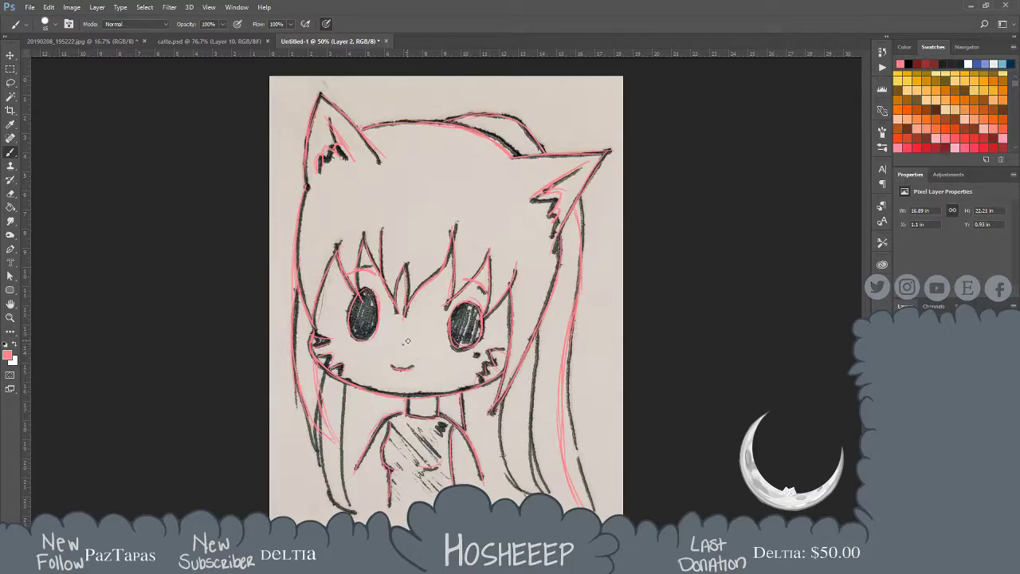
pyautogui.moveTo(405, 341); pyautogui.dragTo(401, 349)
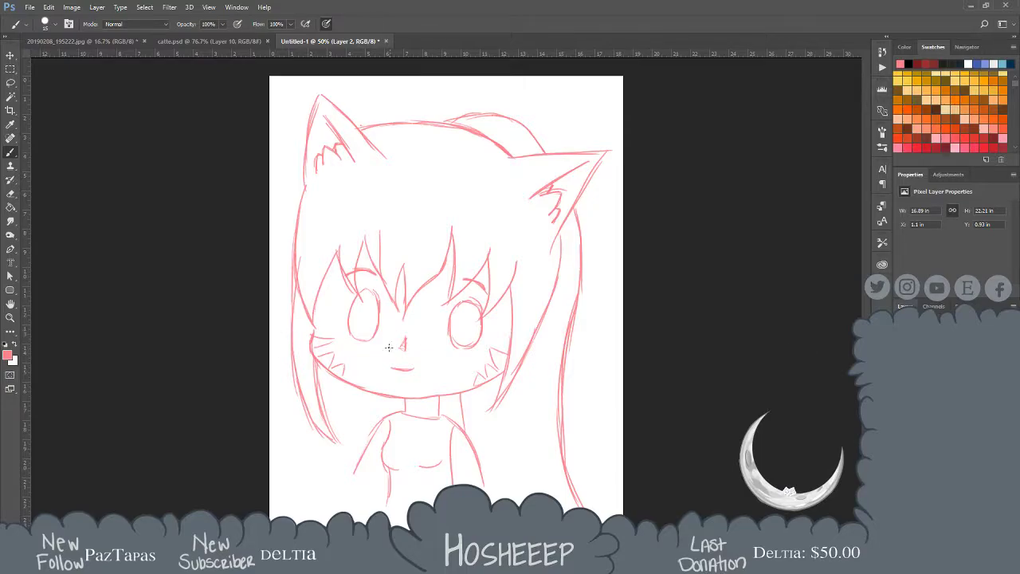
pyautogui.hotkey('ctrl', 'z')
# Fade the pink tracing and add a new layer above it for inking the face in near-black with the brush
pyautogui.hotkey('ctrl', 'shift', 'alt', 'n')
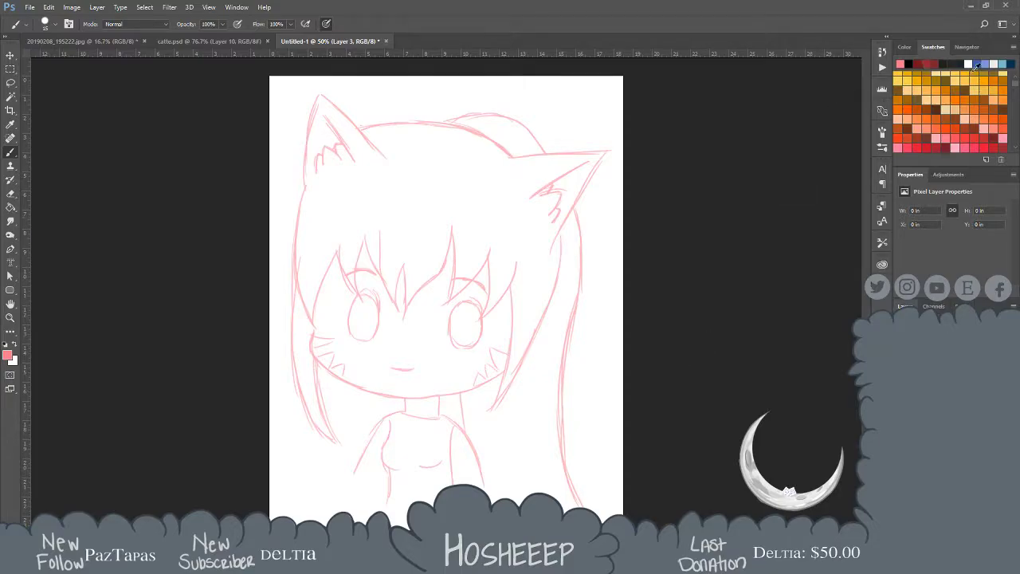
pyautogui.click(944, 63)
pyautogui.press('z')
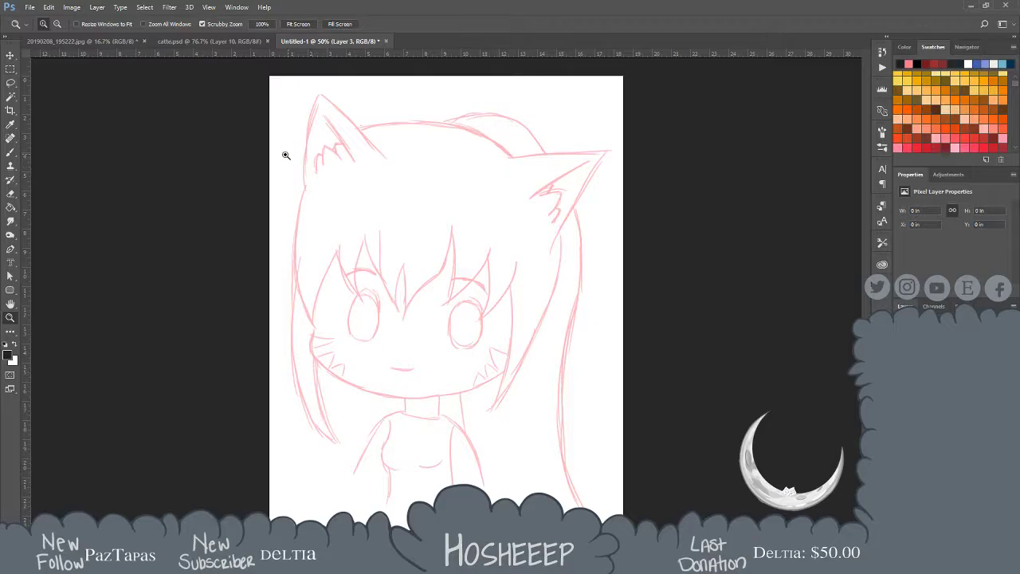
pyautogui.click(305, 248)
pyautogui.moveTo(341, 287); pyautogui.dragTo(373, 253)
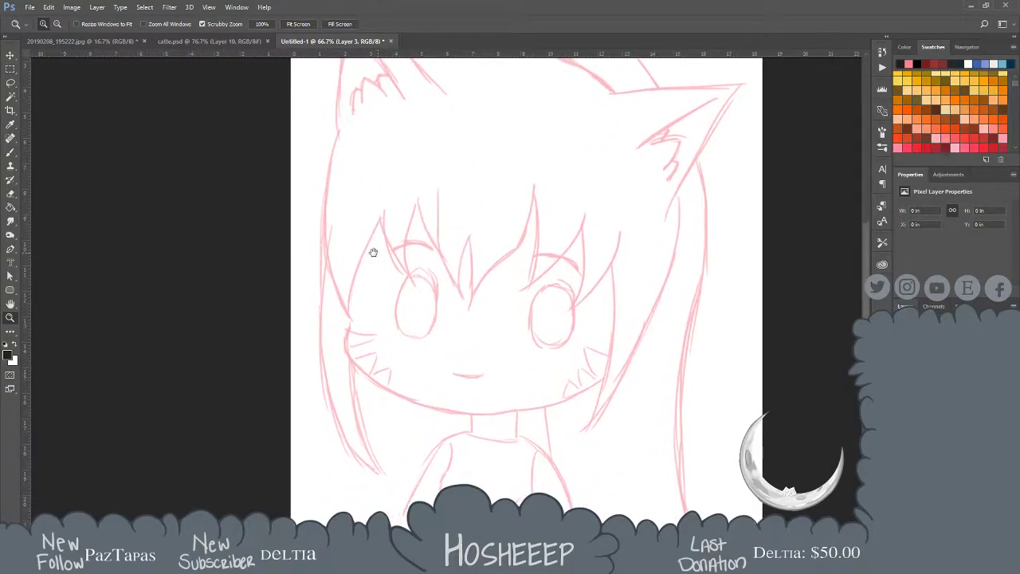
pyautogui.click(382, 226)
pyautogui.moveTo(426, 177); pyautogui.dragTo(416, 193)
pyautogui.press('b')
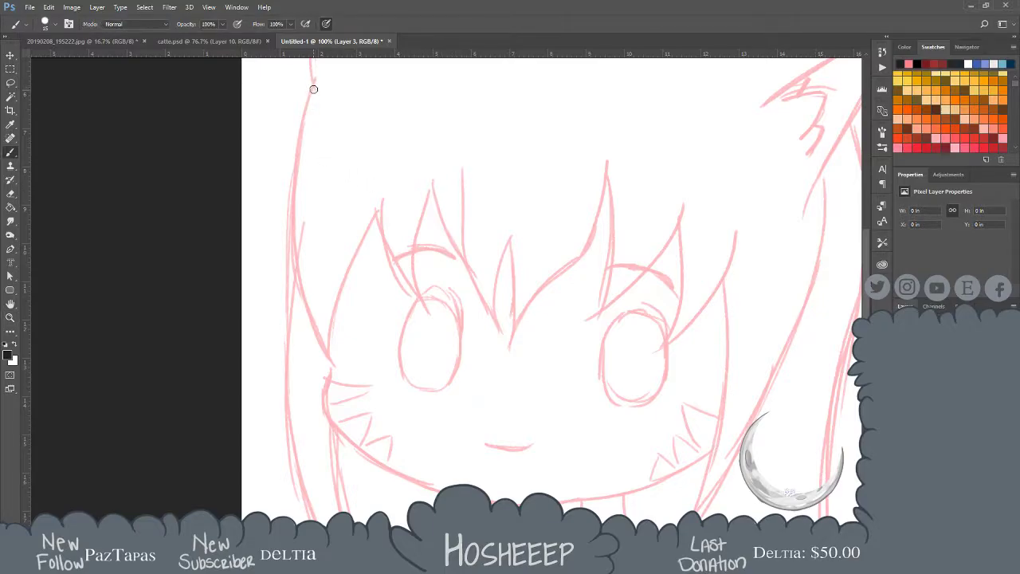
pyautogui.moveTo(315, 84); pyautogui.dragTo(292, 217)
pyautogui.moveTo(300, 149); pyautogui.dragTo(297, 235)
pyautogui.hotkey('ctrl', 'alt', 'z')
pyautogui.hotkey('ctrl', 'alt', 'z')
pyautogui.hotkey('ctrl', 'alt', 'z')
pyautogui.hotkey('ctrl', 'alt', 'z')
# Ink the left side of the head and the inner edge of the leftmost face lock in near-black
pyautogui.moveTo(312, 86); pyautogui.dragTo(294, 255)
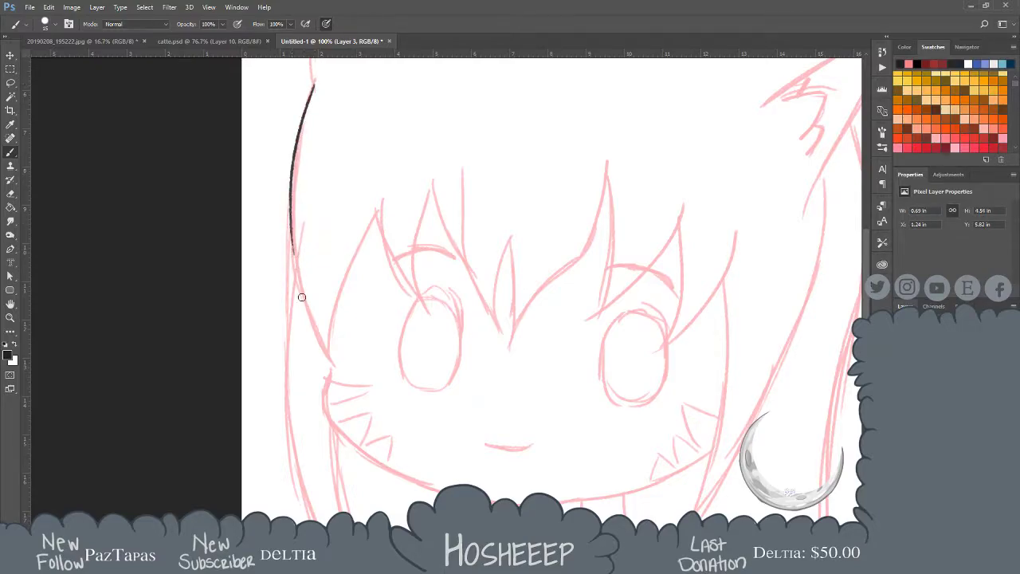
pyautogui.moveTo(289, 214)
pyautogui.mouseDown()
pyautogui.moveTo(303, 302)
pyautogui.moveTo(332, 356)
pyautogui.mouseUp()
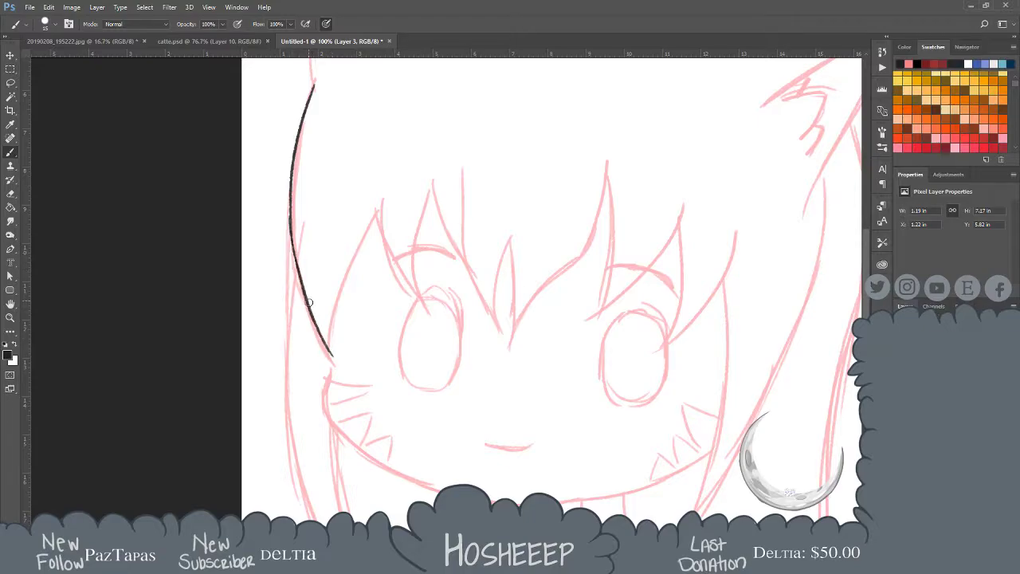
pyautogui.moveTo(380, 211); pyautogui.dragTo(338, 362)
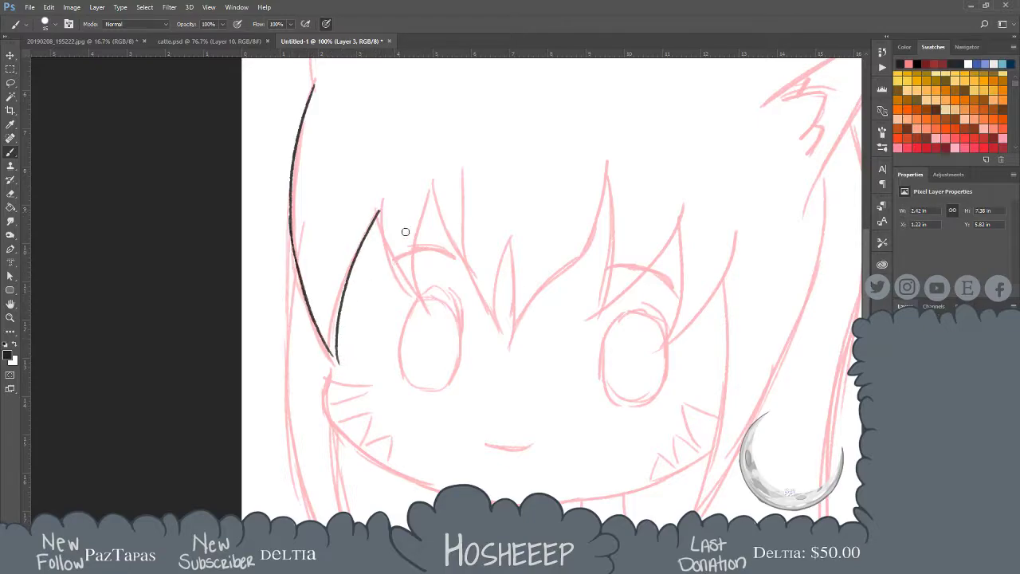
# Ink the pointed fringe locks above the left eye and the small spike at the centre of the forehead
pyautogui.moveTo(378, 211); pyautogui.dragTo(419, 301)
pyautogui.hotkey('ctrl', 'z')
pyautogui.moveTo(378, 213); pyautogui.dragTo(425, 313)
pyautogui.moveTo(434, 186)
pyautogui.mouseDown()
pyautogui.moveTo(415, 260)
pyautogui.moveTo(428, 312)
pyautogui.mouseUp()
pyautogui.moveTo(432, 191); pyautogui.dragTo(497, 330)
pyautogui.moveTo(460, 170); pyautogui.dragTo(480, 307)
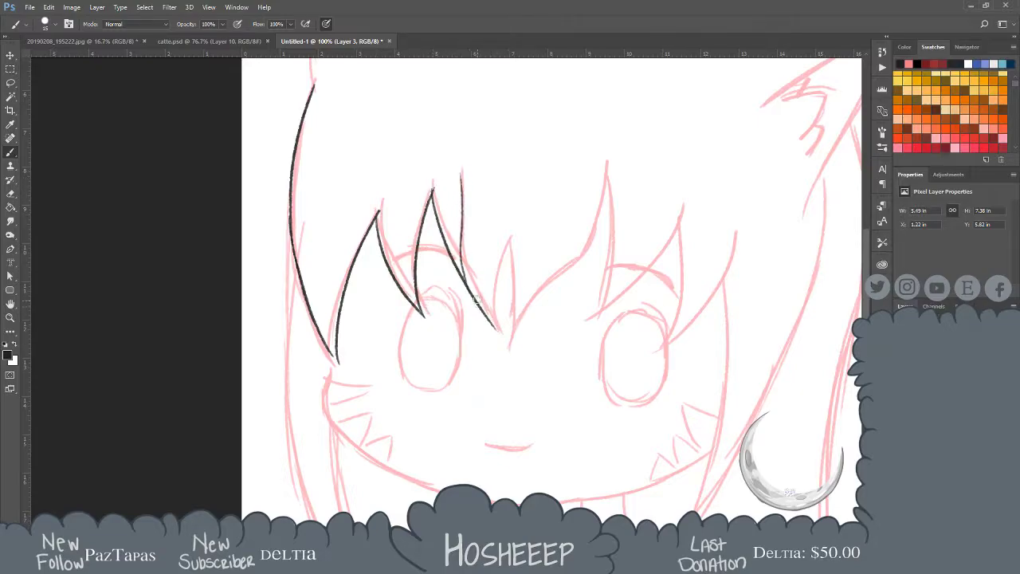
pyautogui.moveTo(510, 236)
pyautogui.mouseDown()
pyautogui.moveTo(492, 280)
pyautogui.moveTo(493, 327)
pyautogui.mouseUp()
pyautogui.moveTo(510, 237); pyautogui.dragTo(511, 333)
# Ink the long curve sweeping from the tall fringe peak down to the tip between the eyes, redoing it until clean
pyautogui.moveTo(605, 162)
pyautogui.mouseDown()
pyautogui.moveTo(585, 254)
pyautogui.moveTo(523, 323)
pyautogui.mouseUp()
pyautogui.hotkey('ctrl', 'z')
pyautogui.moveTo(605, 160); pyautogui.dragTo(512, 355)
pyautogui.hotkey('ctrl', 'z')
pyautogui.moveTo(606, 161)
pyautogui.mouseDown()
pyautogui.moveTo(557, 279)
pyautogui.moveTo(515, 328)
pyautogui.mouseUp()
pyautogui.hotkey('ctrl', 'z')
pyautogui.moveTo(605, 161)
pyautogui.mouseDown()
pyautogui.moveTo(602, 227)
pyautogui.moveTo(515, 333)
pyautogui.mouseUp()
pyautogui.hotkey('ctrl', 'z')
pyautogui.moveTo(604, 150)
pyautogui.mouseDown()
pyautogui.moveTo(594, 237)
pyautogui.moveTo(513, 335)
pyautogui.mouseUp()
pyautogui.hotkey('ctrl', 'z')
pyautogui.moveTo(604, 148)
pyautogui.mouseDown()
pyautogui.moveTo(604, 189)
pyautogui.moveTo(507, 346)
pyautogui.mouseUp()
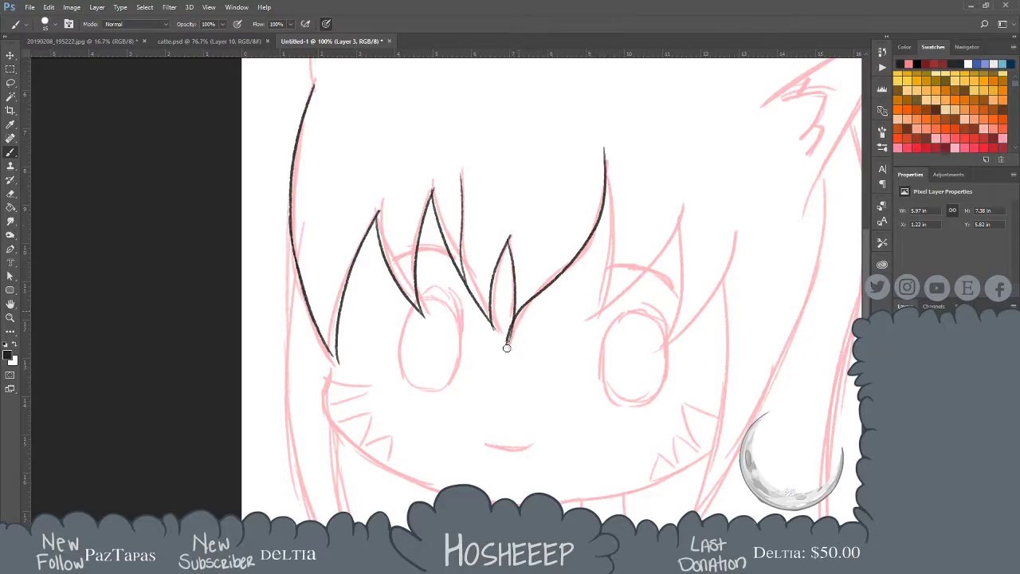
# Ink the right edge of the tall fringe peak down to the inner side of the right eye
pyautogui.moveTo(607, 177)
pyautogui.mouseDown()
pyautogui.moveTo(614, 232)
pyautogui.moveTo(589, 321)
pyautogui.mouseUp()
pyautogui.hotkey('ctrl', 'z')
pyautogui.moveTo(605, 180)
pyautogui.mouseDown()
pyautogui.moveTo(580, 322)
pyautogui.moveTo(679, 225)
pyautogui.moveTo(575, 321)
pyautogui.moveTo(680, 265)
pyautogui.moveTo(654, 347)
pyautogui.mouseUp()
pyautogui.hotkey('ctrl', 'z')
pyautogui.moveTo(682, 230); pyautogui.dragTo(652, 344)
pyautogui.moveTo(736, 231); pyautogui.dragTo(649, 351)
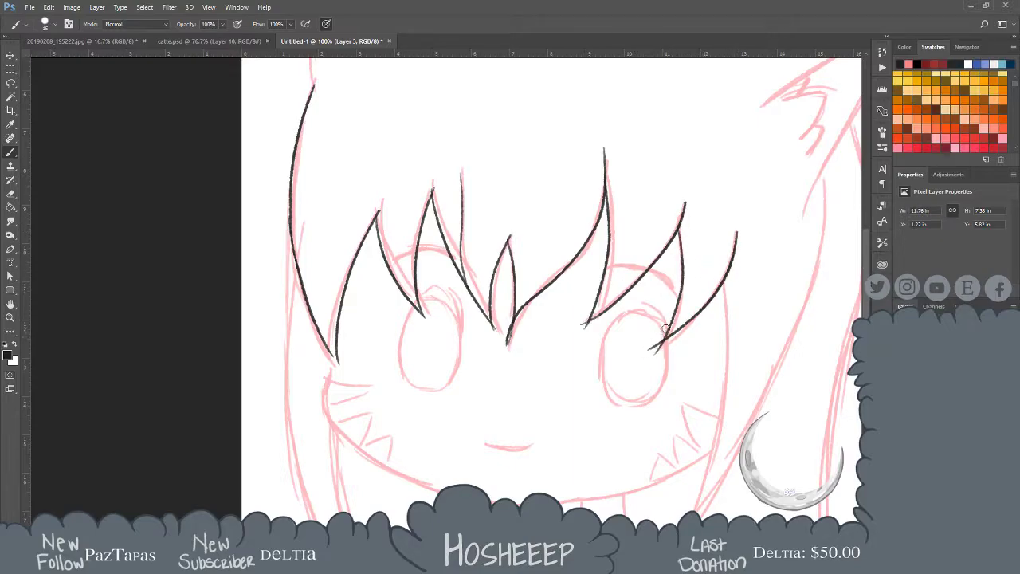
pyautogui.hotkey('ctrl', 'z')
pyautogui.moveTo(734, 232); pyautogui.dragTo(652, 354)
pyautogui.hotkey('ctrl', 'z')
pyautogui.moveTo(737, 238); pyautogui.dragTo(658, 350)
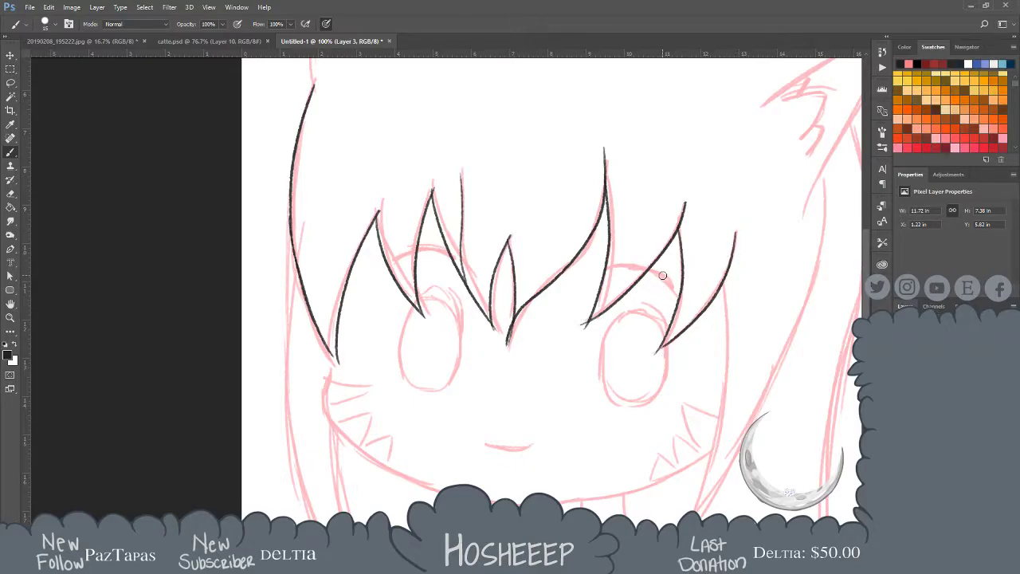
pyautogui.hotkey('ctrl', 'z')
pyautogui.hotkey('ctrl', 'z')
pyautogui.hotkey('ctrl', 'z')
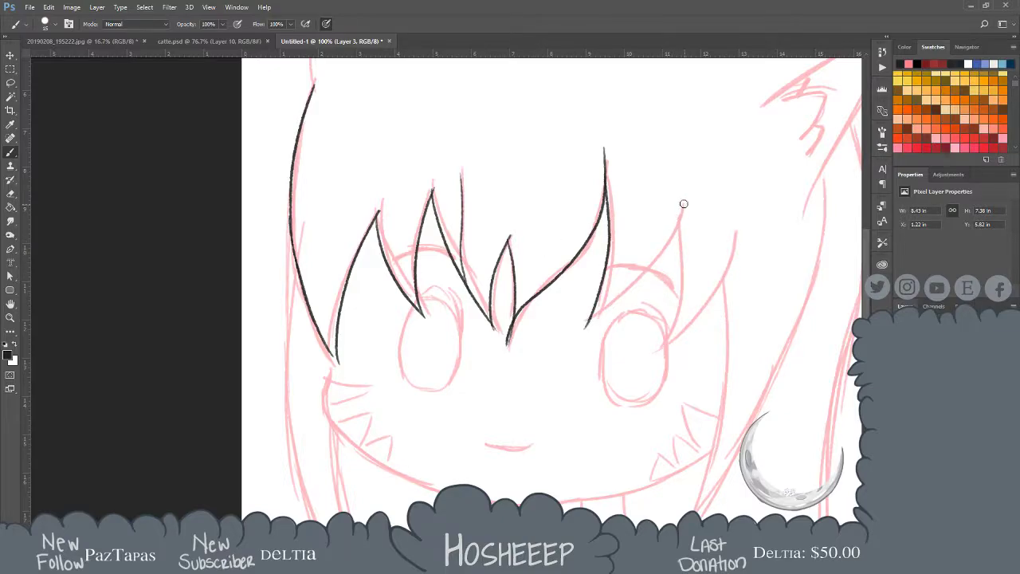
# Ink the two pointed fringe locks over the right eye, redoing the outermost curve until it follows the pink line
pyautogui.moveTo(684, 204)
pyautogui.mouseDown()
pyautogui.moveTo(665, 253)
pyautogui.moveTo(574, 334)
pyautogui.mouseUp()
pyautogui.moveTo(683, 206); pyautogui.dragTo(662, 349)
pyautogui.moveTo(737, 227); pyautogui.dragTo(661, 349)
pyautogui.hotkey('ctrl', 'z')
pyautogui.moveTo(735, 228)
pyautogui.mouseDown()
pyautogui.moveTo(693, 316)
pyautogui.moveTo(662, 347)
pyautogui.mouseUp()
pyautogui.hotkey('ctrl', 'z')
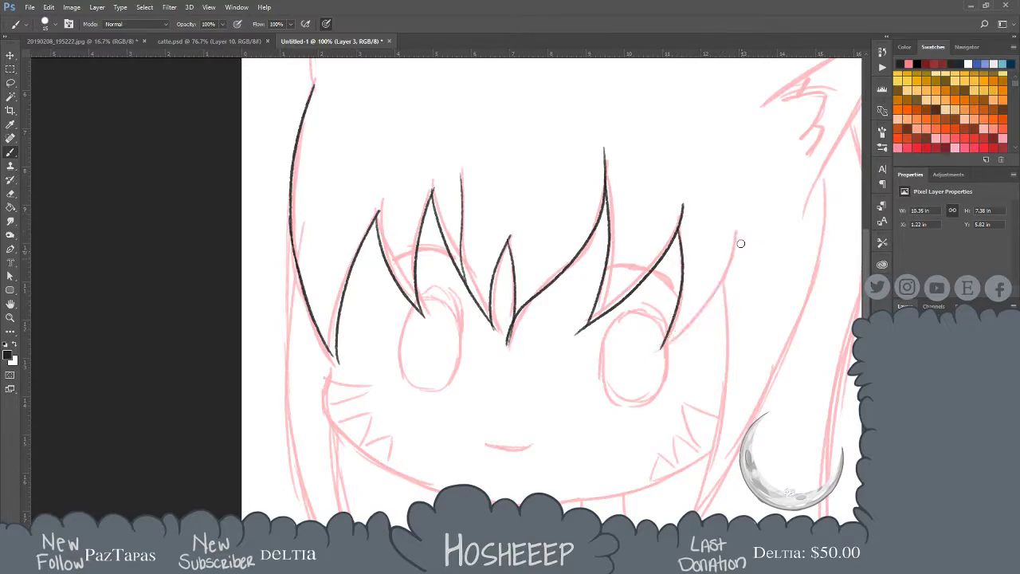
pyautogui.moveTo(735, 223); pyautogui.dragTo(663, 345)
pyautogui.hotkey('ctrl', 'z')
pyautogui.moveTo(734, 222); pyautogui.dragTo(663, 346)
# Ink the inner edge of the right face-framing lock from the fringe down past the jaw
pyautogui.moveTo(722, 279)
pyautogui.mouseDown()
pyautogui.moveTo(722, 359)
pyautogui.moveTo(696, 489)
pyautogui.mouseUp()
pyautogui.hotkey('ctrl', 'alt', 'z')
pyautogui.moveTo(700, 426); pyautogui.dragTo(618, 344)
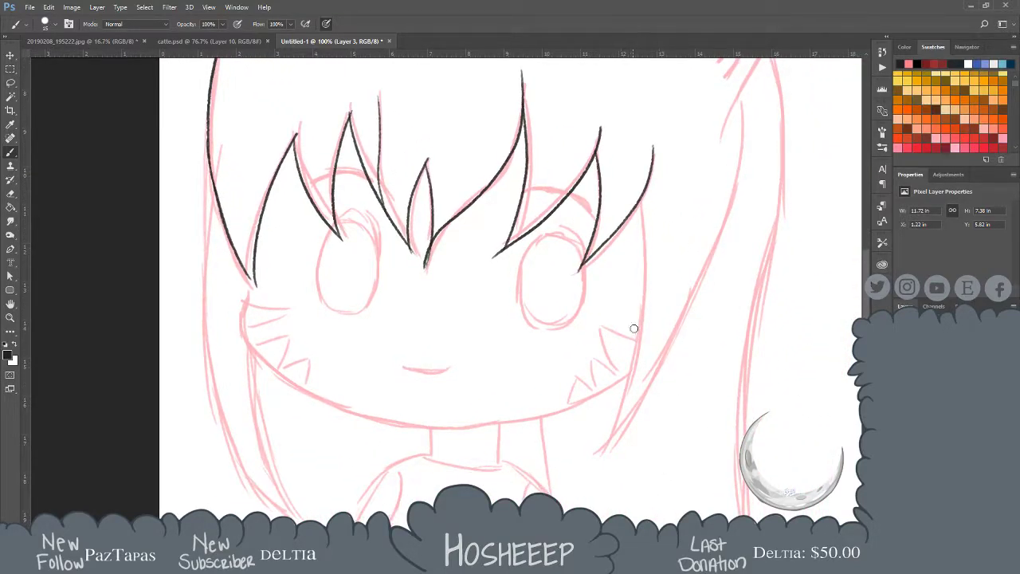
pyautogui.moveTo(639, 202); pyautogui.dragTo(612, 413)
pyautogui.hotkey('ctrl', 'z')
pyautogui.moveTo(639, 202)
pyautogui.mouseDown()
pyautogui.moveTo(637, 345)
pyautogui.moveTo(613, 419)
pyautogui.mouseUp()
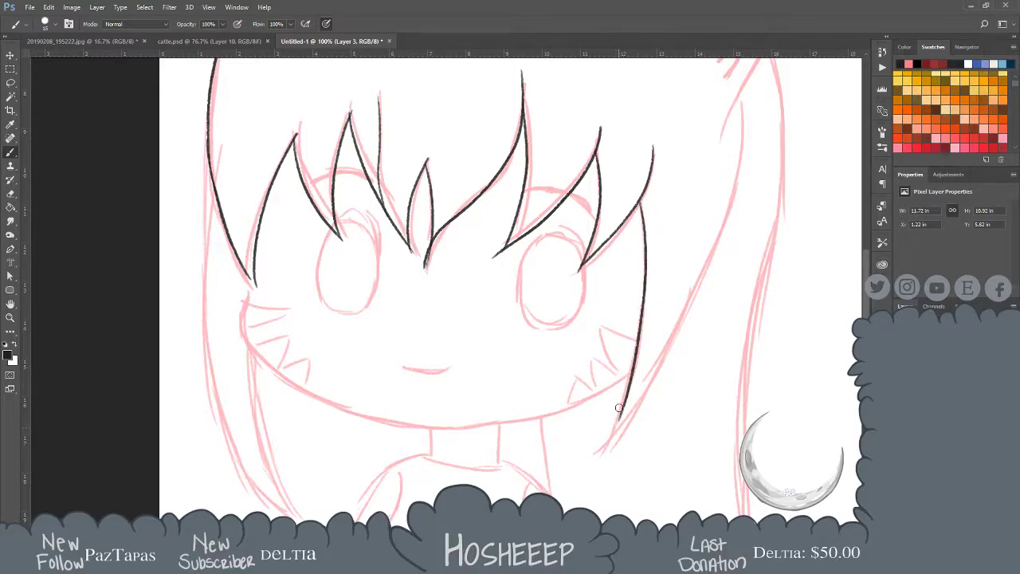
pyautogui.hotkey('ctrl', 'z')
pyautogui.moveTo(639, 203)
pyautogui.mouseDown()
pyautogui.moveTo(635, 354)
pyautogui.moveTo(604, 445)
pyautogui.mouseUp()
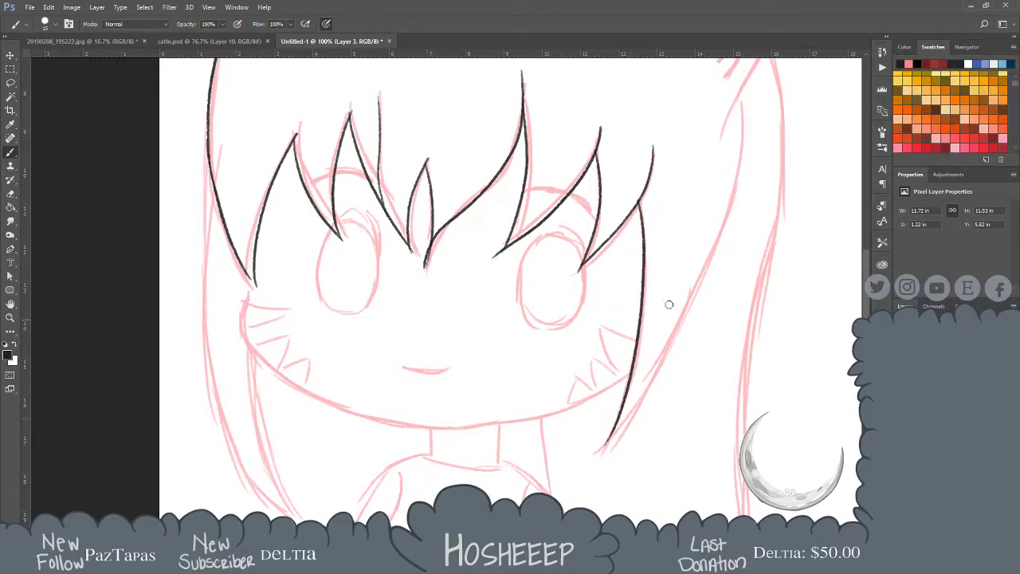
# Ink the outer edge of the right face-framing lock from below the ear to its tip, redoing the stroke until it fits
pyautogui.moveTo(741, 101)
pyautogui.mouseDown()
pyautogui.moveTo(685, 322)
pyautogui.moveTo(607, 429)
pyautogui.mouseUp()
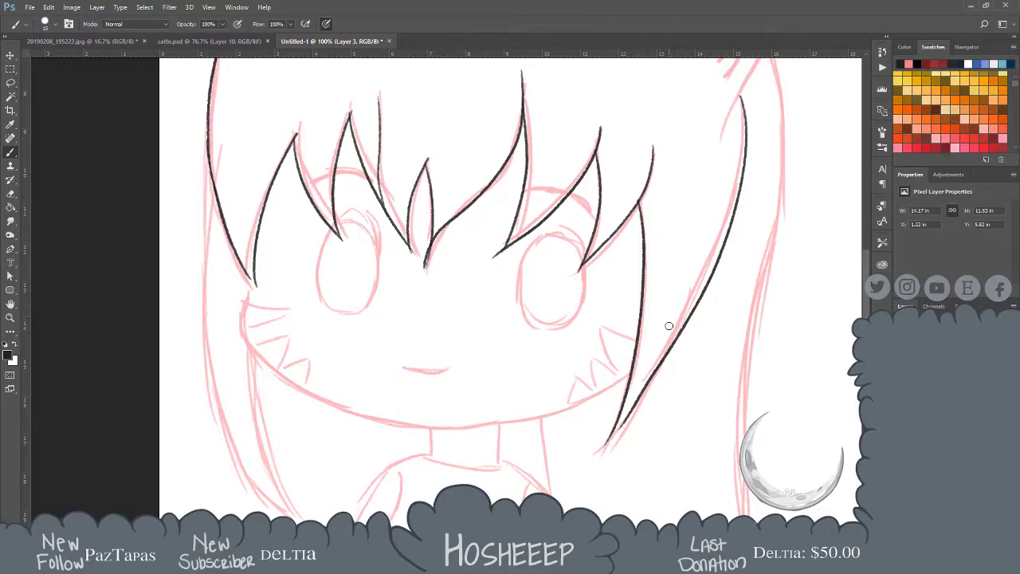
pyautogui.hotkey('ctrl', 'z')
pyautogui.moveTo(740, 94)
pyautogui.mouseDown()
pyautogui.moveTo(709, 249)
pyautogui.moveTo(593, 444)
pyautogui.mouseUp()
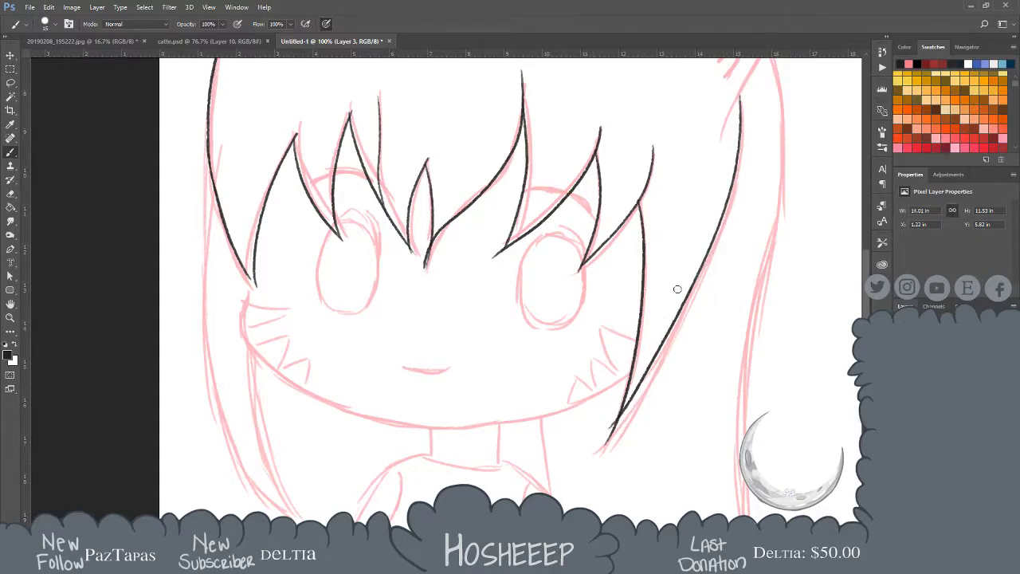
pyautogui.hotkey('ctrl', 'z')
pyautogui.moveTo(741, 107)
pyautogui.mouseDown()
pyautogui.moveTo(673, 339)
pyautogui.moveTo(590, 454)
pyautogui.mouseUp()
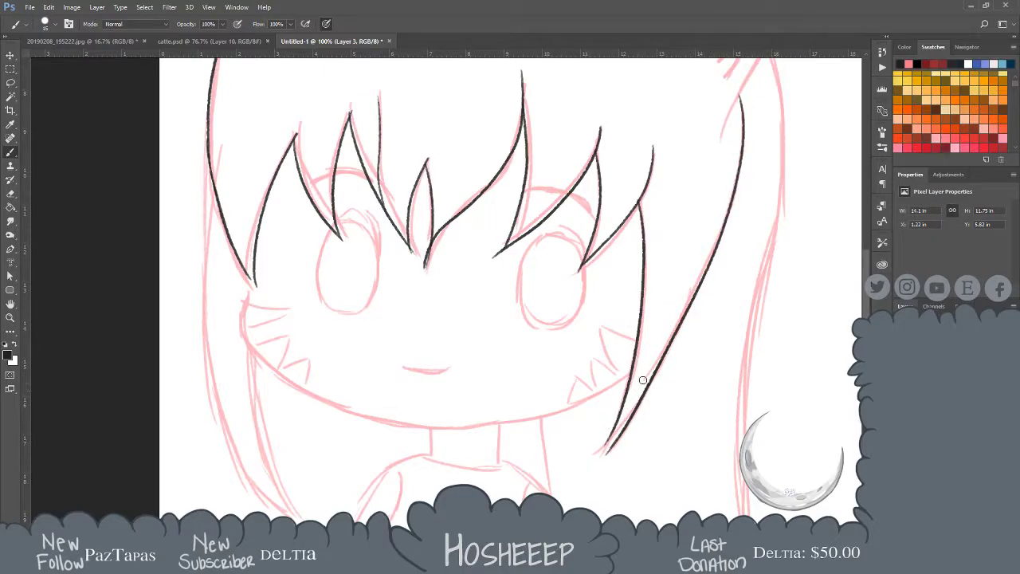
pyautogui.hotkey('ctrl', 'z')
pyautogui.moveTo(738, 96)
pyautogui.mouseDown()
pyautogui.moveTo(715, 260)
pyautogui.moveTo(592, 446)
pyautogui.mouseUp()
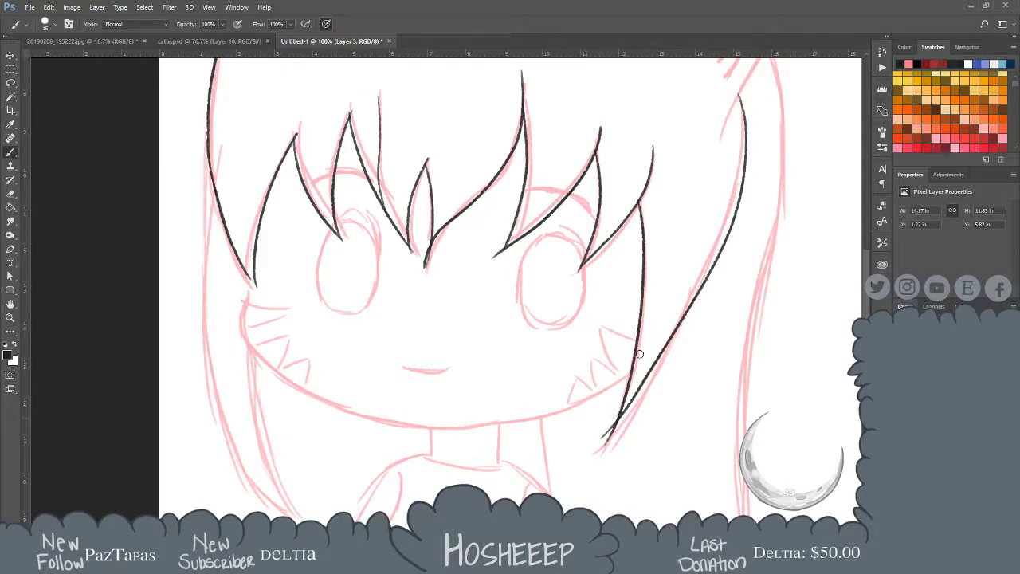
pyautogui.hotkey('ctrl', 'z')
pyautogui.moveTo(738, 95)
pyautogui.mouseDown()
pyautogui.moveTo(714, 232)
pyautogui.moveTo(606, 446)
pyautogui.mouseUp()
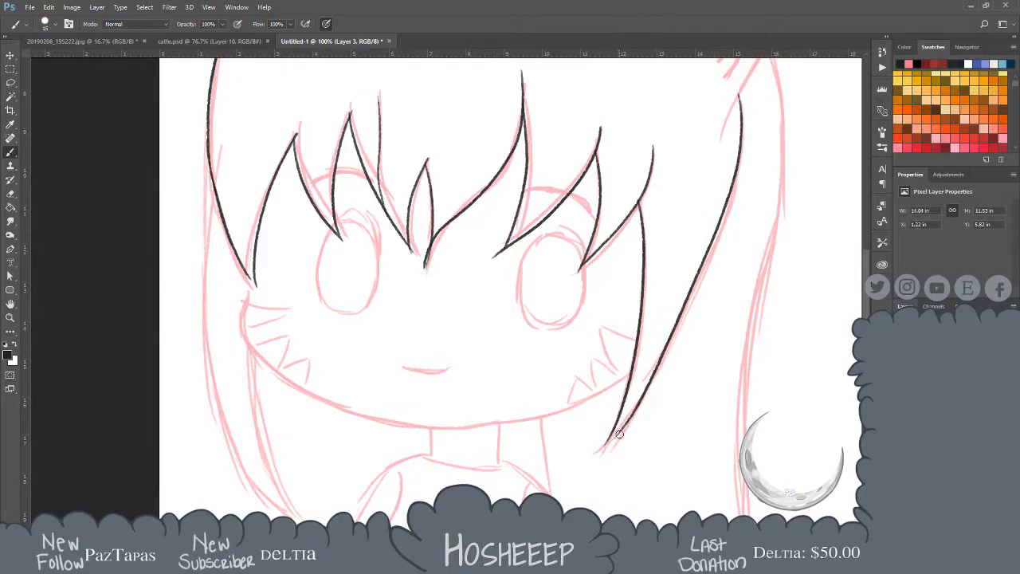
# Close the right face-framing lock's tip, and ink both edges of the left face-framing lock, redoing its outer edge until it fits
pyautogui.moveTo(623, 428); pyautogui.dragTo(599, 452)
pyautogui.moveTo(473, 379); pyautogui.dragTo(528, 368)
pyautogui.moveTo(264, 144); pyautogui.dragTo(271, 421)
pyautogui.hotkey('ctrl', 'z')
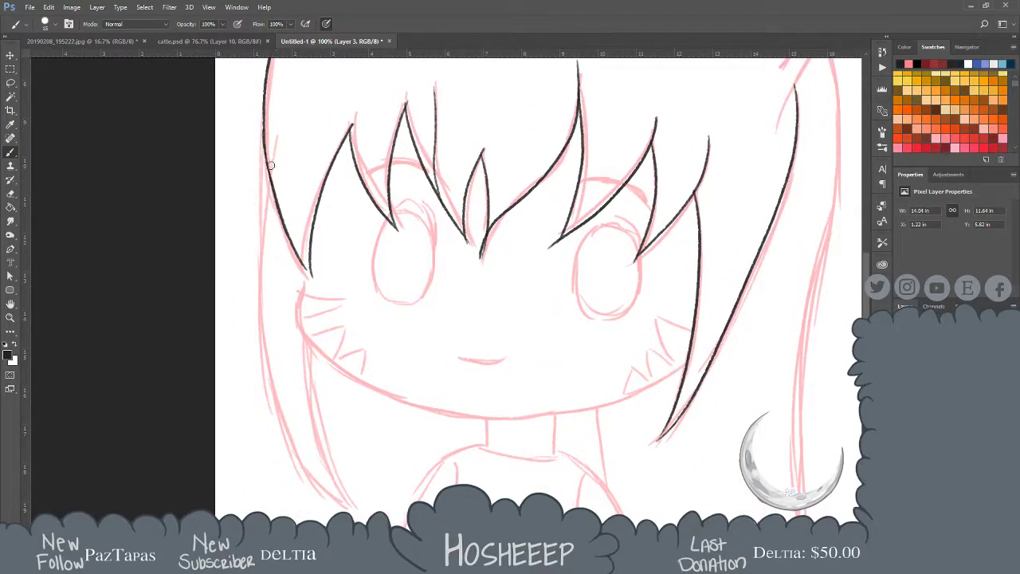
pyautogui.moveTo(261, 160); pyautogui.dragTo(273, 350)
pyautogui.hotkey('ctrl', 'z')
pyautogui.moveTo(263, 131); pyautogui.dragTo(311, 438)
pyautogui.hotkey('ctrl', 'z')
pyautogui.moveTo(263, 125)
pyautogui.mouseDown()
pyautogui.moveTo(256, 218)
pyautogui.moveTo(314, 461)
pyautogui.moveTo(338, 490)
pyautogui.mouseUp()
pyautogui.moveTo(306, 339)
pyautogui.mouseDown()
pyautogui.moveTo(310, 384)
pyautogui.moveTo(354, 504)
pyautogui.mouseUp()
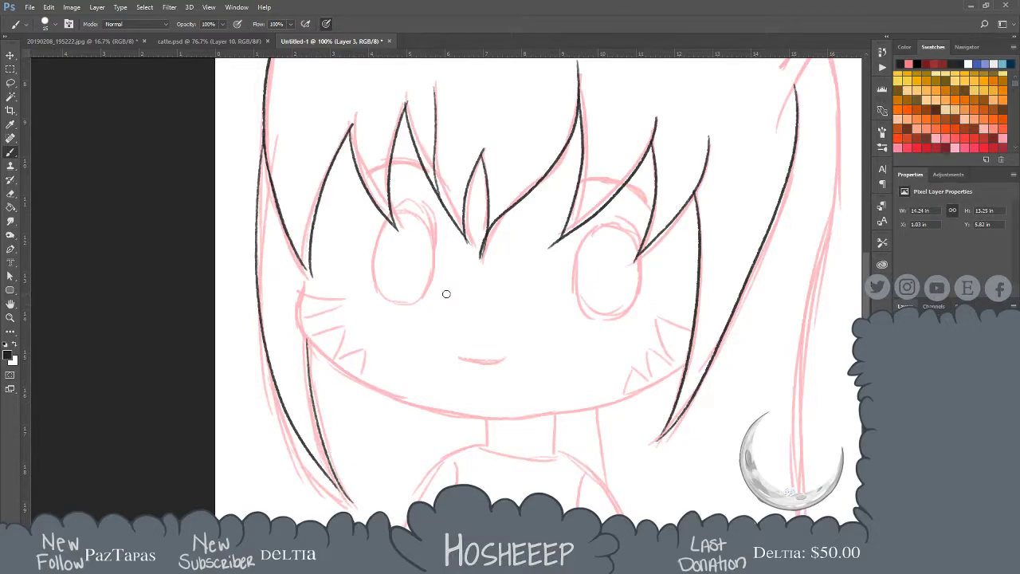
# Ink the left cheek and jawline from the fringe lock to the chin, redoing strokes until they follow the pink line
pyautogui.moveTo(304, 267)
pyautogui.mouseDown()
pyautogui.moveTo(293, 311)
pyautogui.moveTo(326, 353)
pyautogui.mouseUp()
pyautogui.hotkey('ctrl', 'z')
pyautogui.hotkey('ctrl', 'z')
pyautogui.moveTo(293, 310); pyautogui.dragTo(348, 377)
pyautogui.hotkey('ctrl', 'z')
pyautogui.moveTo(294, 321)
pyautogui.mouseDown()
pyautogui.moveTo(371, 395)
pyautogui.moveTo(423, 410)
pyautogui.mouseUp()
pyautogui.hotkey('ctrl', 'z')
pyautogui.moveTo(370, 389)
pyautogui.mouseDown()
pyautogui.moveTo(464, 413)
pyautogui.moveTo(549, 416)
pyautogui.mouseUp()
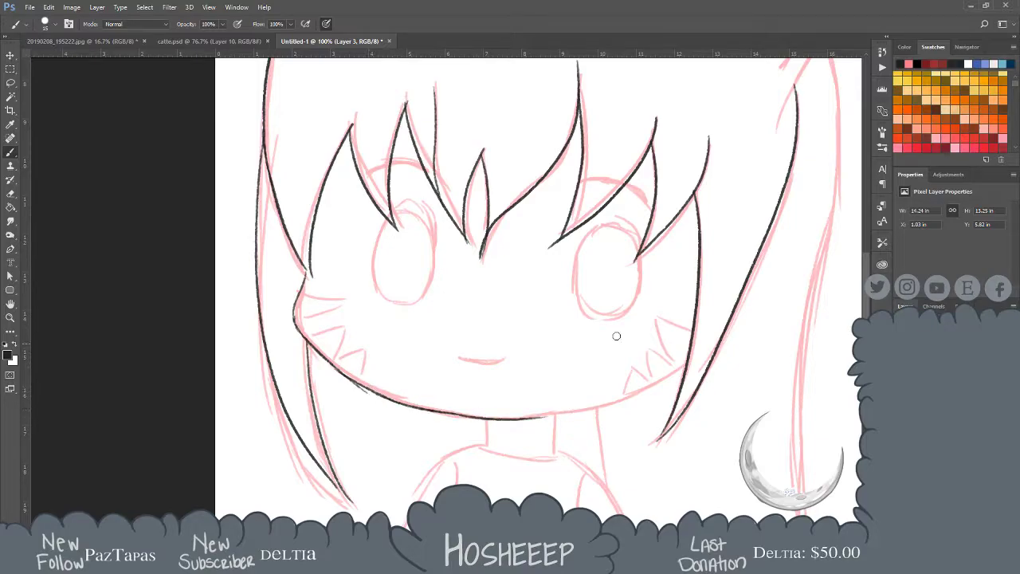
# Ink the right jawline from the face-framing lock to the chin, redoing the stroke until it joins the inked chin smoothly
pyautogui.moveTo(687, 362); pyautogui.dragTo(621, 401)
pyautogui.hotkey('ctrl', 'z')
pyautogui.moveTo(686, 362); pyautogui.dragTo(543, 417)
pyautogui.hotkey('ctrl', 'z')
pyautogui.moveTo(686, 360)
pyautogui.mouseDown()
pyautogui.moveTo(610, 400)
pyautogui.moveTo(530, 417)
pyautogui.mouseUp()
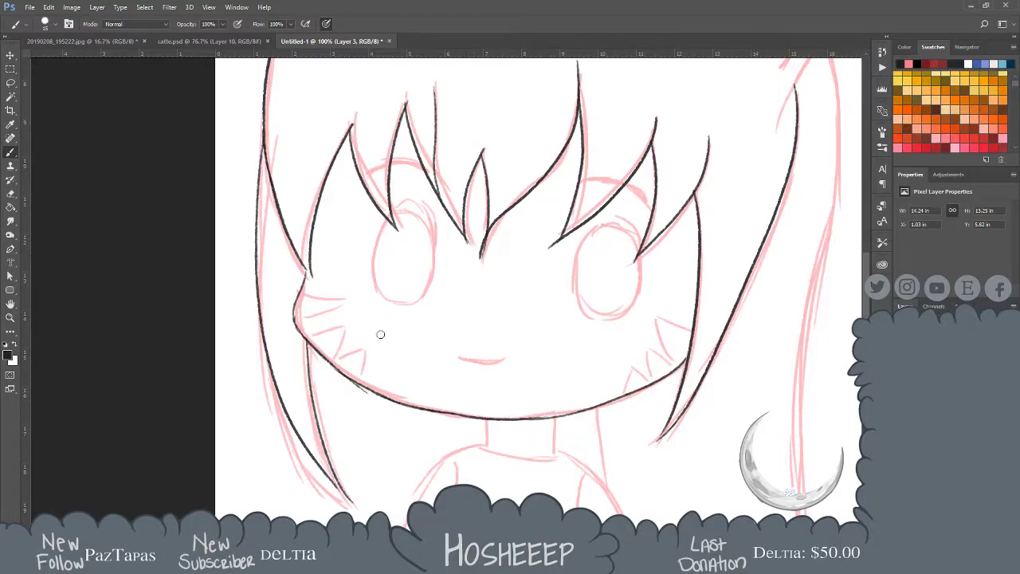
# Ink the pointed fur tufts on both cheeks and a small round beauty mark below the right eye
pyautogui.moveTo(300, 290); pyautogui.dragTo(344, 301)
pyautogui.hotkey('ctrl', 'z')
pyautogui.moveTo(305, 338)
pyautogui.mouseDown()
pyautogui.moveTo(347, 323)
pyautogui.moveTo(335, 353)
pyautogui.moveTo(365, 350)
pyautogui.moveTo(361, 386)
pyautogui.mouseUp()
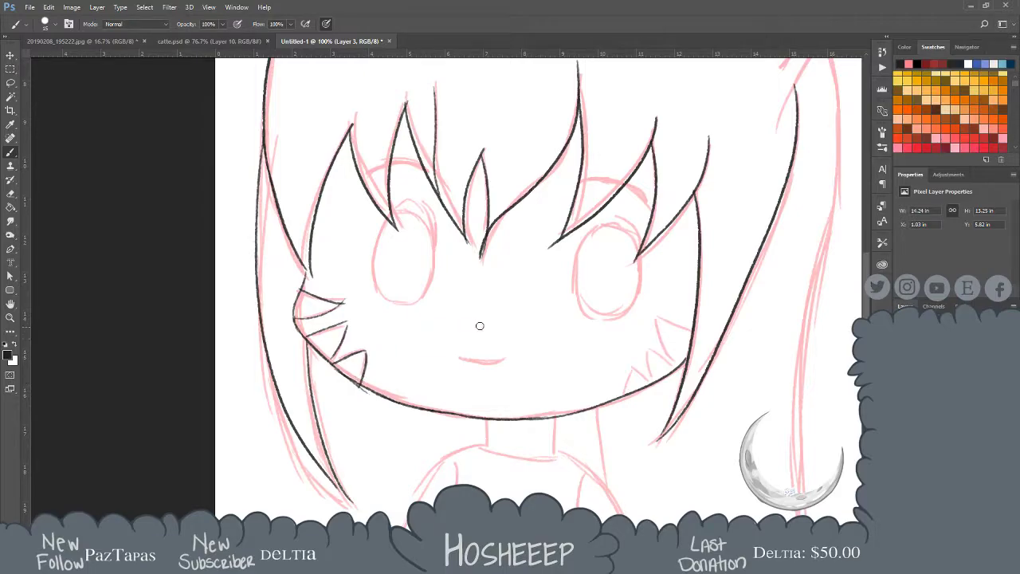
pyautogui.moveTo(690, 328)
pyautogui.mouseDown()
pyautogui.moveTo(651, 316)
pyautogui.moveTo(659, 335)
pyautogui.moveTo(646, 347)
pyautogui.moveTo(676, 368)
pyautogui.mouseUp()
pyautogui.hotkey('ctrl', 'z')
pyautogui.moveTo(628, 392); pyautogui.dragTo(637, 368)
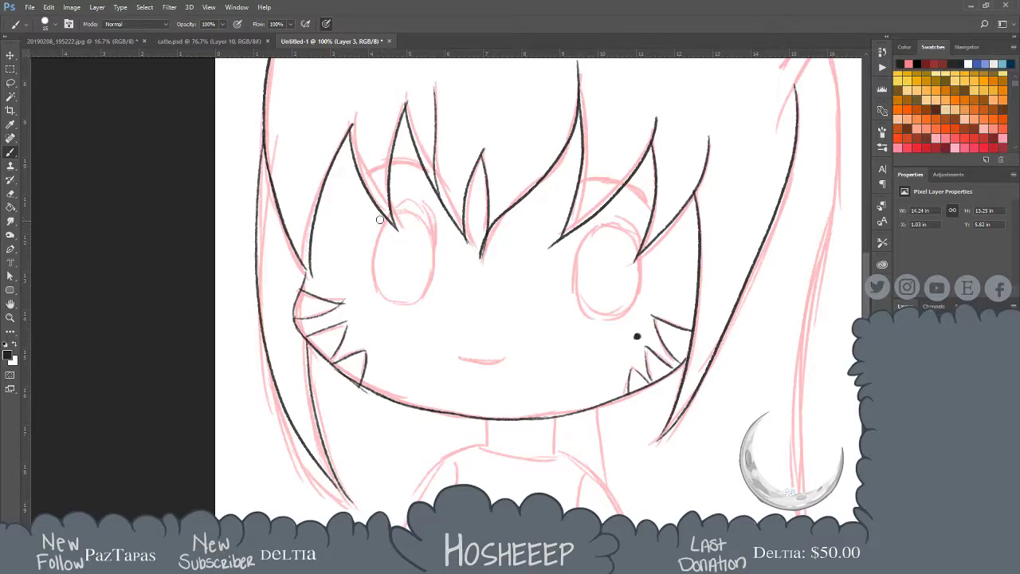
# Ink the oval outline of the left eye over the pink sketch, redoing its curves until they fit
pyautogui.moveTo(388, 217); pyautogui.dragTo(370, 280)
pyautogui.hotkey('ctrl', 'alt', 'z')
pyautogui.hotkey('ctrl', 'alt', 'z')
pyautogui.moveTo(387, 220); pyautogui.dragTo(400, 303)
pyautogui.moveTo(398, 211)
pyautogui.mouseDown()
pyautogui.moveTo(430, 227)
pyautogui.moveTo(435, 259)
pyautogui.moveTo(416, 285)
pyautogui.moveTo(434, 269)
pyautogui.moveTo(405, 302)
pyautogui.moveTo(421, 291)
pyautogui.mouseUp()
pyautogui.hotkey('ctrl', 'z')
# Ink the oval outline of the right eye, redoing the first curve before drawing both sides
pyautogui.moveTo(607, 223)
pyautogui.mouseDown()
pyautogui.moveTo(583, 239)
pyautogui.moveTo(578, 267)
pyautogui.mouseUp()
pyautogui.hotkey('ctrl', 'alt', 'z')
pyautogui.hotkey('ctrl', 'alt', 'z')
pyautogui.moveTo(618, 223)
pyautogui.mouseDown()
pyautogui.moveTo(584, 242)
pyautogui.moveTo(572, 267)
pyautogui.moveTo(586, 317)
pyautogui.moveTo(604, 320)
pyautogui.mouseUp()
pyautogui.moveTo(614, 223)
pyautogui.mouseDown()
pyautogui.moveTo(637, 247)
pyautogui.moveTo(637, 305)
pyautogui.moveTo(604, 319)
pyautogui.moveTo(632, 306)
pyautogui.mouseUp()
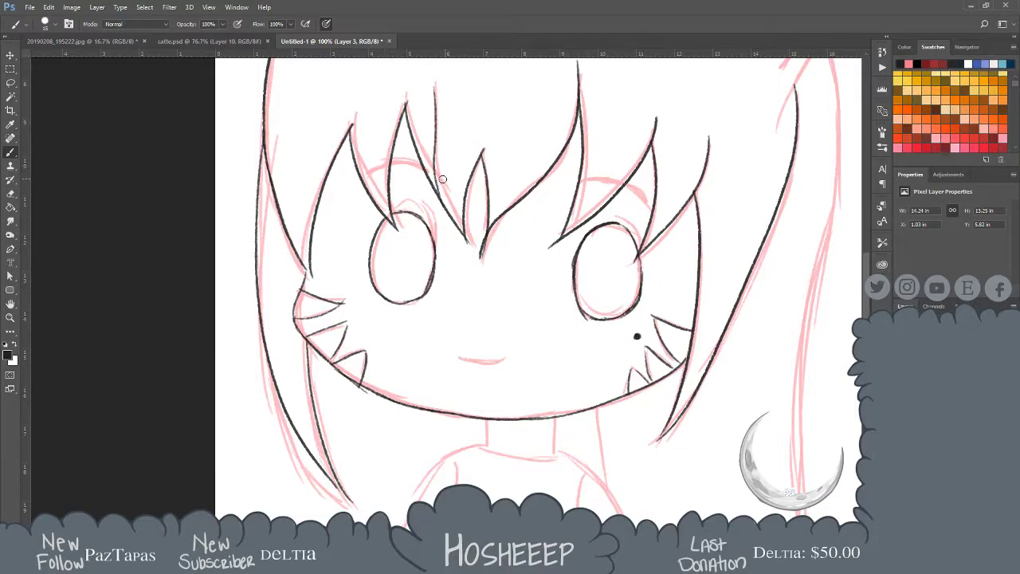
# Ink the arched brow above each eye and the small smiling mouth, redoing the mouth stroke
pyautogui.moveTo(440, 172)
pyautogui.mouseDown()
pyautogui.moveTo(391, 166)
pyautogui.moveTo(369, 177)
pyautogui.mouseUp()
pyautogui.moveTo(577, 188); pyautogui.dragTo(652, 210)
pyautogui.moveTo(459, 359); pyautogui.dragTo(504, 360)
pyautogui.hotkey('ctrl', 'z')
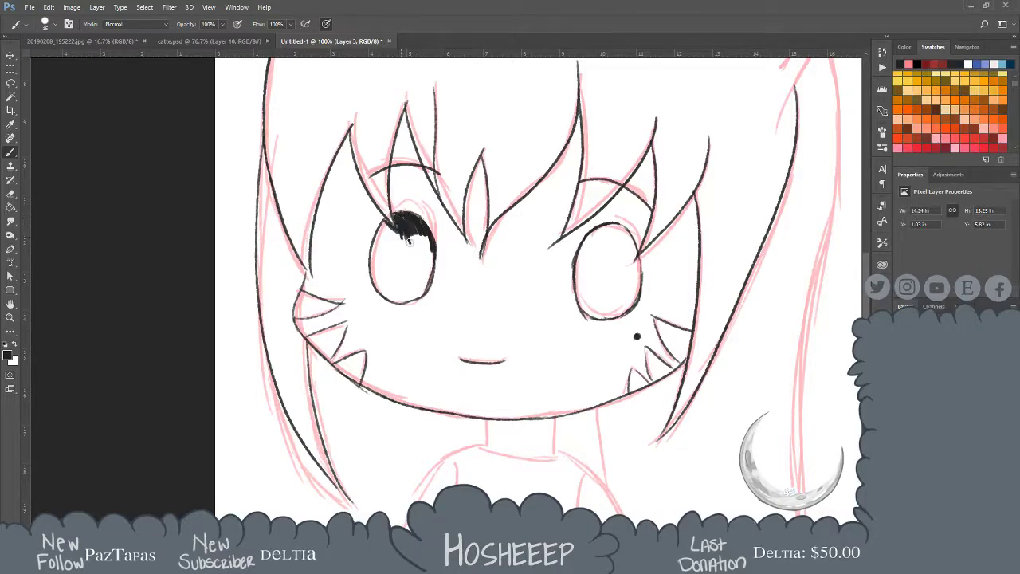
# Fill the whole left eye oval with near-black, enlarging the brush to 25 and working inward from the outline
pyautogui.press('z')
pyautogui.moveTo(391, 257); pyautogui.dragTo(405, 254)
pyautogui.press('b')
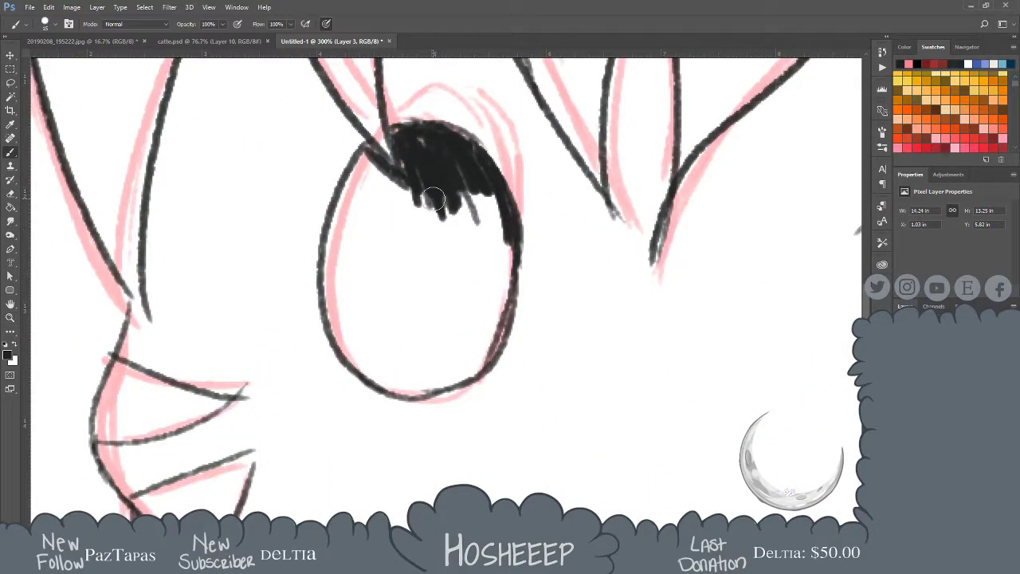
pyautogui.moveTo(432, 198)
pyautogui.mouseDown()
pyautogui.moveTo(376, 157)
pyautogui.moveTo(360, 159)
pyautogui.moveTo(371, 152)
pyautogui.moveTo(384, 164)
pyautogui.moveTo(363, 148)
pyautogui.moveTo(385, 169)
pyautogui.moveTo(365, 146)
pyautogui.moveTo(339, 230)
pyautogui.moveTo(367, 168)
pyautogui.moveTo(349, 181)
pyautogui.moveTo(340, 314)
pyautogui.moveTo(351, 219)
pyautogui.moveTo(330, 298)
pyautogui.moveTo(358, 335)
pyautogui.mouseUp()
pyautogui.moveTo(329, 249); pyautogui.dragTo(355, 355)
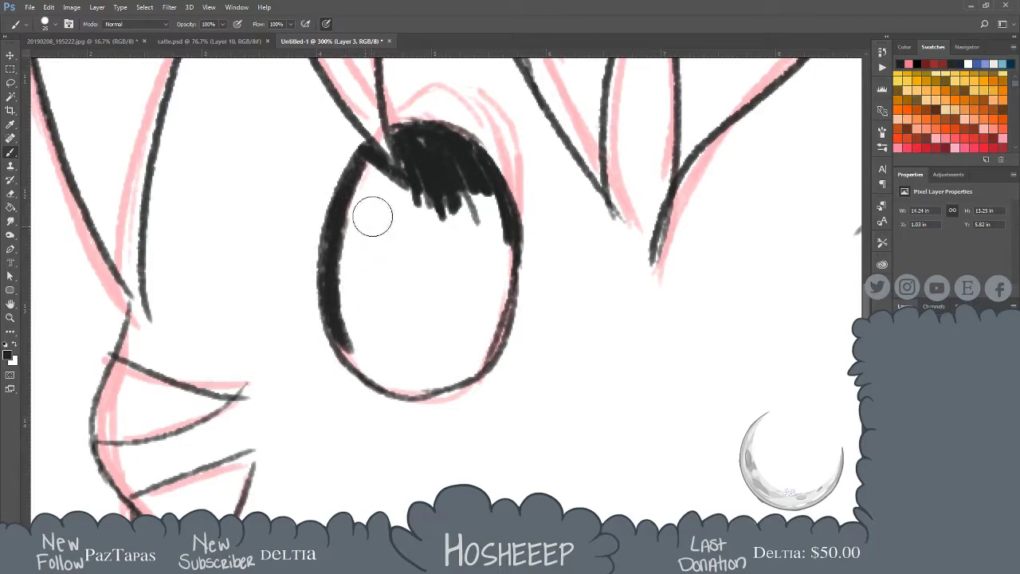
pyautogui.moveTo(372, 175)
pyautogui.mouseDown()
pyautogui.moveTo(362, 180)
pyautogui.moveTo(397, 203)
pyautogui.mouseUp()
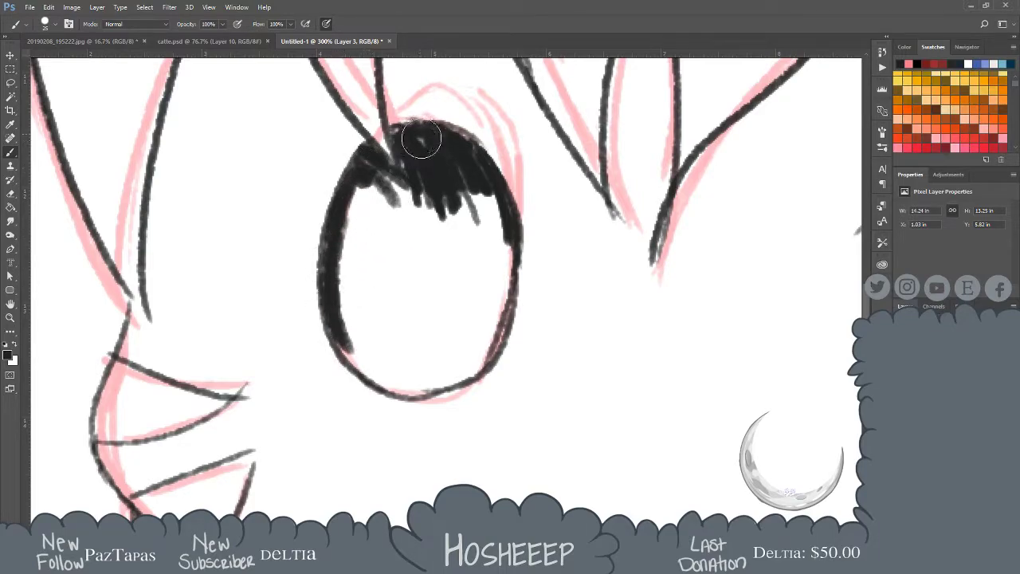
pyautogui.moveTo(426, 142); pyautogui.dragTo(464, 222)
pyautogui.moveTo(448, 155)
pyautogui.mouseDown()
pyautogui.moveTo(464, 258)
pyautogui.moveTo(481, 293)
pyautogui.mouseUp()
pyautogui.moveTo(488, 183)
pyautogui.mouseDown()
pyautogui.moveTo(504, 236)
pyautogui.moveTo(482, 367)
pyautogui.mouseUp()
pyautogui.moveTo(510, 211); pyautogui.dragTo(498, 311)
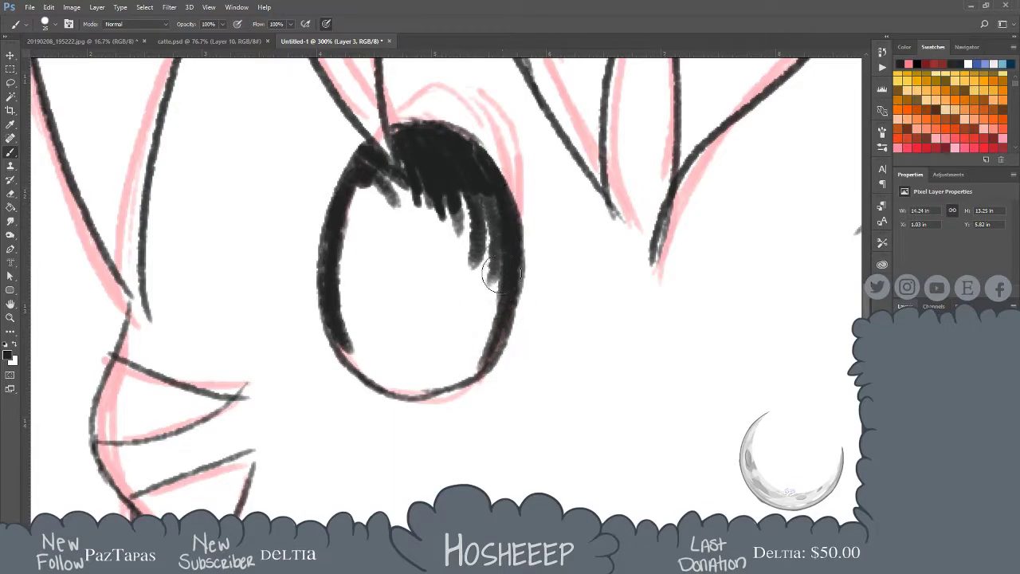
pyautogui.moveTo(510, 247); pyautogui.dragTo(484, 362)
pyautogui.moveTo(504, 327); pyautogui.dragTo(480, 368)
pyautogui.moveTo(375, 171)
pyautogui.mouseDown()
pyautogui.moveTo(350, 282)
pyautogui.moveTo(369, 216)
pyautogui.moveTo(352, 193)
pyautogui.moveTo(377, 362)
pyautogui.mouseUp()
pyautogui.moveTo(342, 239); pyautogui.dragTo(374, 374)
pyautogui.moveTo(334, 303); pyautogui.dragTo(375, 373)
pyautogui.moveTo(351, 335)
pyautogui.mouseDown()
pyautogui.moveTo(430, 387)
pyautogui.moveTo(424, 365)
pyautogui.moveTo(369, 360)
pyautogui.moveTo(423, 393)
pyautogui.moveTo(487, 342)
pyautogui.mouseUp()
pyautogui.moveTo(435, 373)
pyautogui.mouseDown()
pyautogui.moveTo(460, 381)
pyautogui.moveTo(494, 329)
pyautogui.mouseUp()
pyautogui.moveTo(366, 184); pyautogui.dragTo(383, 330)
pyautogui.moveTo(371, 203)
pyautogui.mouseDown()
pyautogui.moveTo(375, 351)
pyautogui.moveTo(398, 366)
pyautogui.mouseUp()
pyautogui.moveTo(348, 278); pyautogui.dragTo(415, 368)
pyautogui.moveTo(373, 172)
pyautogui.mouseDown()
pyautogui.moveTo(416, 356)
pyautogui.moveTo(357, 287)
pyautogui.moveTo(419, 372)
pyautogui.moveTo(367, 322)
pyautogui.moveTo(431, 371)
pyautogui.mouseUp()
pyautogui.moveTo(371, 348); pyautogui.dragTo(418, 386)
pyautogui.moveTo(368, 366); pyautogui.dragTo(423, 384)
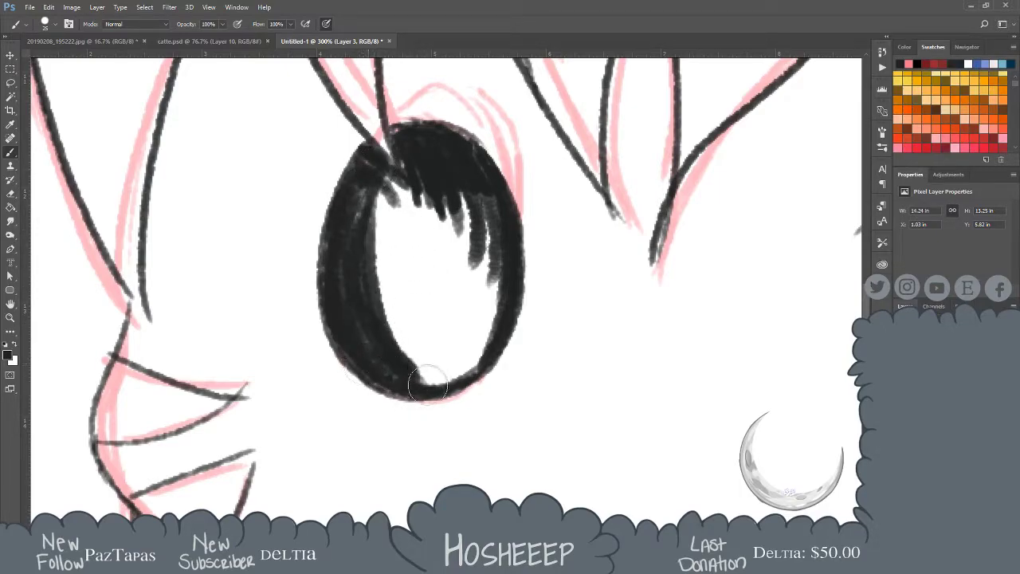
pyautogui.moveTo(383, 169); pyautogui.dragTo(412, 367)
pyautogui.moveTo(386, 263); pyautogui.dragTo(396, 333)
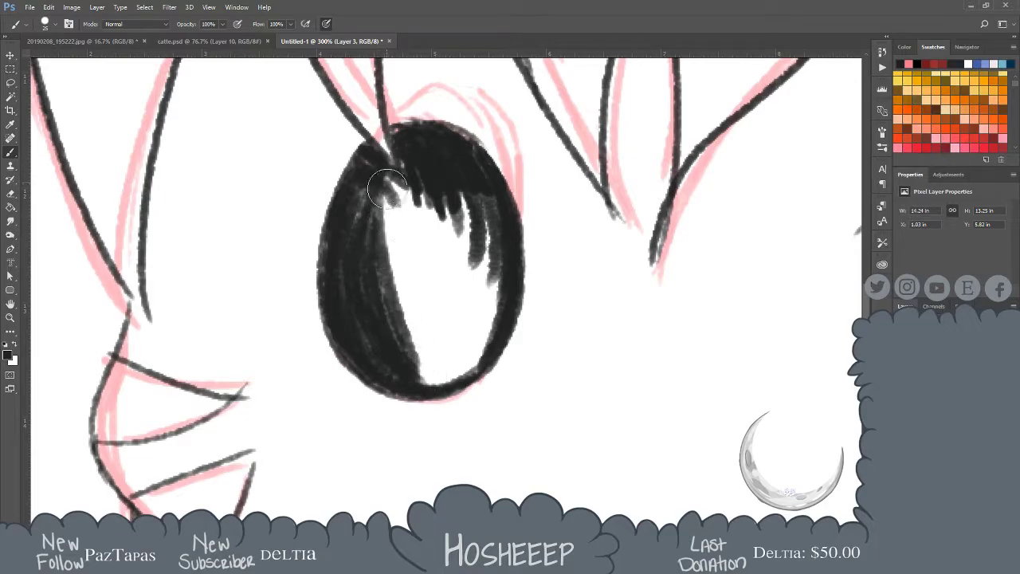
pyautogui.moveTo(386, 184); pyautogui.dragTo(393, 310)
pyautogui.moveTo(390, 165); pyautogui.dragTo(404, 295)
pyautogui.moveTo(403, 181)
pyautogui.mouseDown()
pyautogui.moveTo(412, 255)
pyautogui.moveTo(405, 148)
pyautogui.moveTo(414, 271)
pyautogui.mouseUp()
pyautogui.moveTo(402, 160); pyautogui.dragTo(422, 359)
pyautogui.moveTo(439, 159)
pyautogui.mouseDown()
pyautogui.moveTo(427, 299)
pyautogui.moveTo(435, 347)
pyautogui.mouseUp()
pyautogui.moveTo(470, 160)
pyautogui.mouseDown()
pyautogui.moveTo(438, 374)
pyautogui.moveTo(489, 239)
pyautogui.moveTo(478, 359)
pyautogui.mouseUp()
pyautogui.moveTo(483, 187); pyautogui.dragTo(450, 382)
pyautogui.moveTo(498, 287)
pyautogui.mouseDown()
pyautogui.moveTo(406, 376)
pyautogui.moveTo(400, 366)
pyautogui.moveTo(496, 347)
pyautogui.moveTo(476, 365)
pyautogui.moveTo(400, 383)
pyautogui.moveTo(473, 362)
pyautogui.moveTo(408, 371)
pyautogui.moveTo(482, 333)
pyautogui.moveTo(378, 342)
pyautogui.moveTo(486, 275)
pyautogui.moveTo(434, 254)
pyautogui.moveTo(382, 278)
pyautogui.moveTo(385, 263)
pyautogui.moveTo(362, 237)
pyautogui.moveTo(370, 189)
pyautogui.moveTo(354, 227)
pyautogui.moveTo(367, 272)
pyautogui.moveTo(362, 199)
pyautogui.moveTo(410, 380)
pyautogui.moveTo(355, 278)
pyautogui.moveTo(365, 342)
pyautogui.moveTo(402, 368)
pyautogui.moveTo(337, 308)
pyautogui.moveTo(351, 354)
pyautogui.moveTo(395, 294)
pyautogui.moveTo(373, 178)
pyautogui.moveTo(348, 263)
pyautogui.moveTo(373, 178)
pyautogui.moveTo(391, 342)
pyautogui.moveTo(378, 211)
pyautogui.moveTo(406, 358)
pyautogui.moveTo(408, 171)
pyautogui.moveTo(406, 334)
pyautogui.moveTo(396, 126)
pyautogui.moveTo(408, 134)
pyautogui.moveTo(427, 299)
pyautogui.moveTo(425, 183)
pyautogui.moveTo(416, 337)
pyautogui.moveTo(444, 182)
pyautogui.moveTo(436, 348)
pyautogui.moveTo(450, 179)
pyautogui.moveTo(449, 351)
pyautogui.moveTo(458, 189)
pyautogui.moveTo(469, 333)
pyautogui.moveTo(465, 178)
pyautogui.moveTo(486, 325)
pyautogui.moveTo(486, 192)
pyautogui.moveTo(458, 145)
pyautogui.moveTo(495, 205)
pyautogui.moveTo(431, 130)
pyautogui.moveTo(471, 157)
pyautogui.moveTo(440, 130)
pyautogui.moveTo(449, 130)
pyautogui.moveTo(493, 183)
pyautogui.moveTo(461, 139)
pyautogui.moveTo(478, 284)
pyautogui.mouseUp()
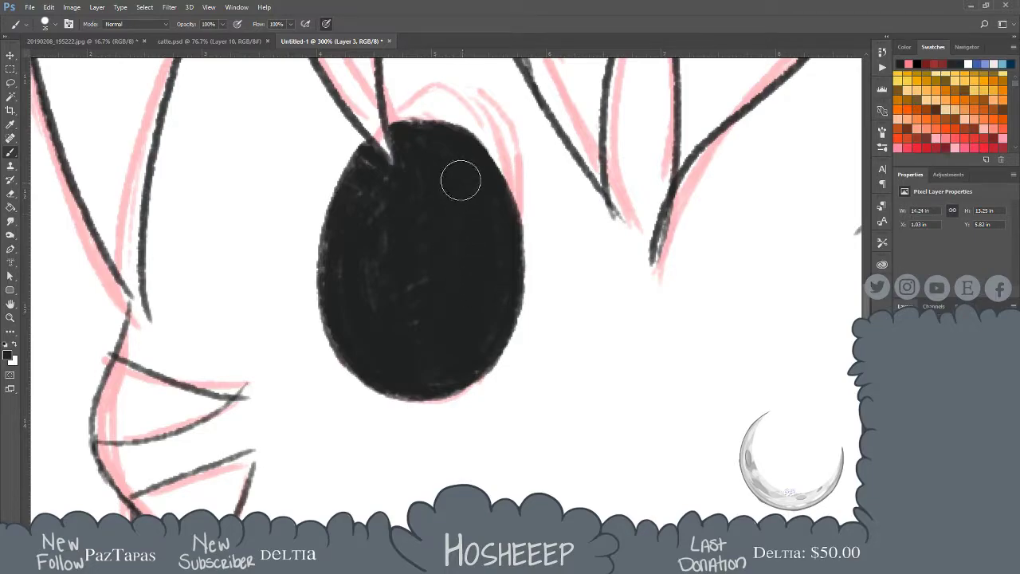
# Thicken the right eye's outline and fill the whole oval with near-black strokes
pyautogui.moveTo(717, 263); pyautogui.dragTo(434, 229)
pyautogui.moveTo(574, 94)
pyautogui.mouseDown()
pyautogui.moveTo(614, 103)
pyautogui.moveTo(610, 90)
pyautogui.moveTo(653, 183)
pyautogui.moveTo(626, 100)
pyautogui.moveTo(648, 134)
pyautogui.moveTo(631, 112)
pyautogui.moveTo(668, 314)
pyautogui.moveTo(668, 255)
pyautogui.moveTo(650, 342)
pyautogui.mouseUp()
pyautogui.moveTo(630, 87)
pyautogui.mouseDown()
pyautogui.moveTo(613, 108)
pyautogui.moveTo(542, 102)
pyautogui.moveTo(598, 89)
pyautogui.moveTo(536, 112)
pyautogui.moveTo(571, 99)
pyautogui.moveTo(558, 94)
pyautogui.moveTo(491, 185)
pyautogui.mouseUp()
pyautogui.moveTo(545, 99); pyautogui.dragTo(481, 237)
pyautogui.moveTo(498, 147)
pyautogui.mouseDown()
pyautogui.moveTo(491, 320)
pyautogui.moveTo(490, 251)
pyautogui.moveTo(468, 243)
pyautogui.moveTo(548, 361)
pyautogui.moveTo(504, 311)
pyautogui.moveTo(483, 311)
pyautogui.moveTo(566, 372)
pyautogui.moveTo(500, 352)
pyautogui.moveTo(626, 360)
pyautogui.mouseUp()
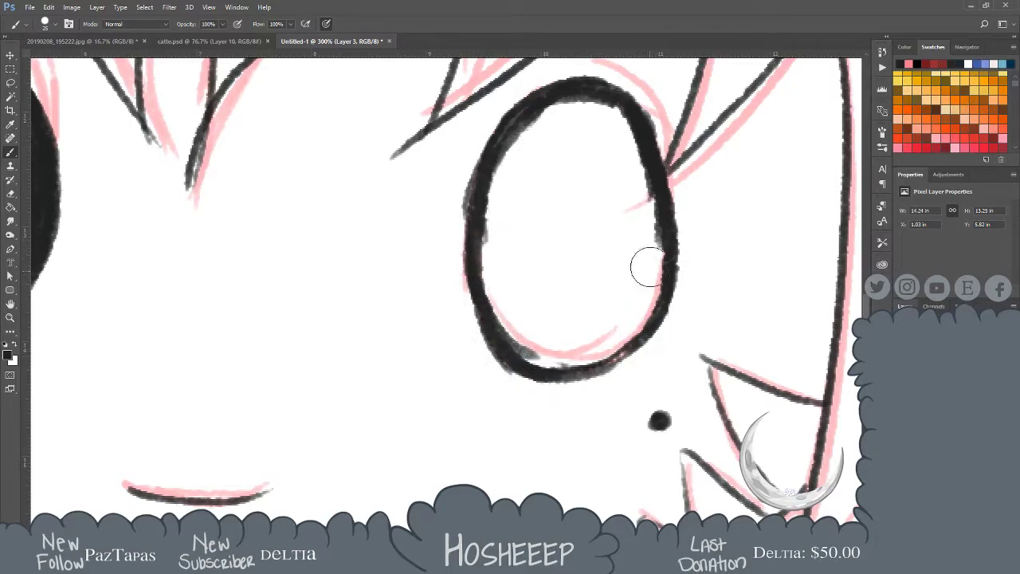
pyautogui.moveTo(665, 231)
pyautogui.mouseDown()
pyautogui.moveTo(661, 289)
pyautogui.moveTo(510, 363)
pyautogui.moveTo(643, 325)
pyautogui.moveTo(606, 368)
pyautogui.moveTo(494, 331)
pyautogui.moveTo(573, 351)
pyautogui.mouseUp()
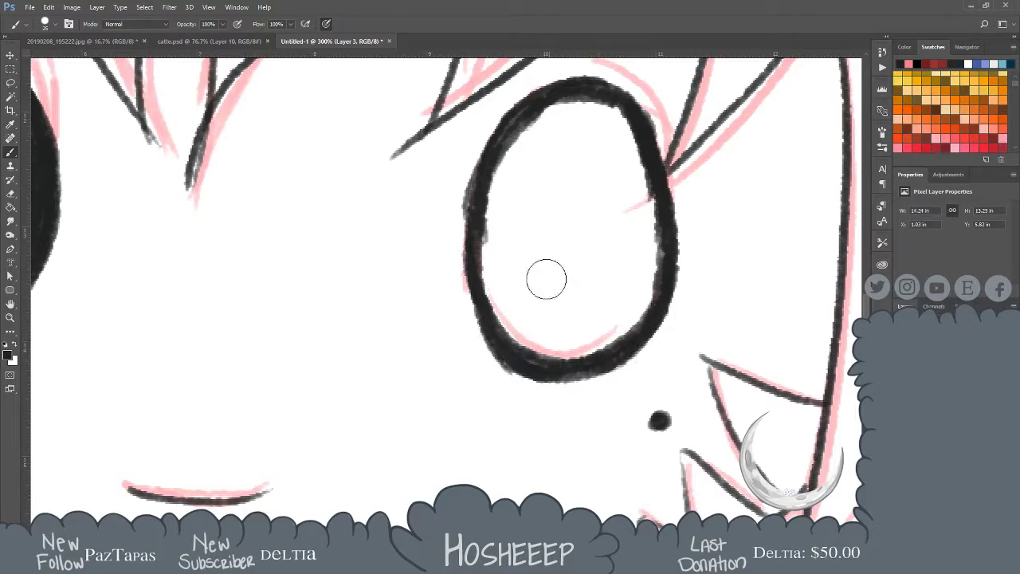
pyautogui.moveTo(586, 95)
pyautogui.mouseDown()
pyautogui.moveTo(494, 205)
pyautogui.moveTo(543, 125)
pyautogui.moveTo(513, 151)
pyautogui.moveTo(496, 313)
pyautogui.moveTo(500, 181)
pyautogui.moveTo(493, 304)
pyautogui.moveTo(539, 330)
pyautogui.moveTo(489, 280)
pyautogui.moveTo(624, 282)
pyautogui.mouseUp()
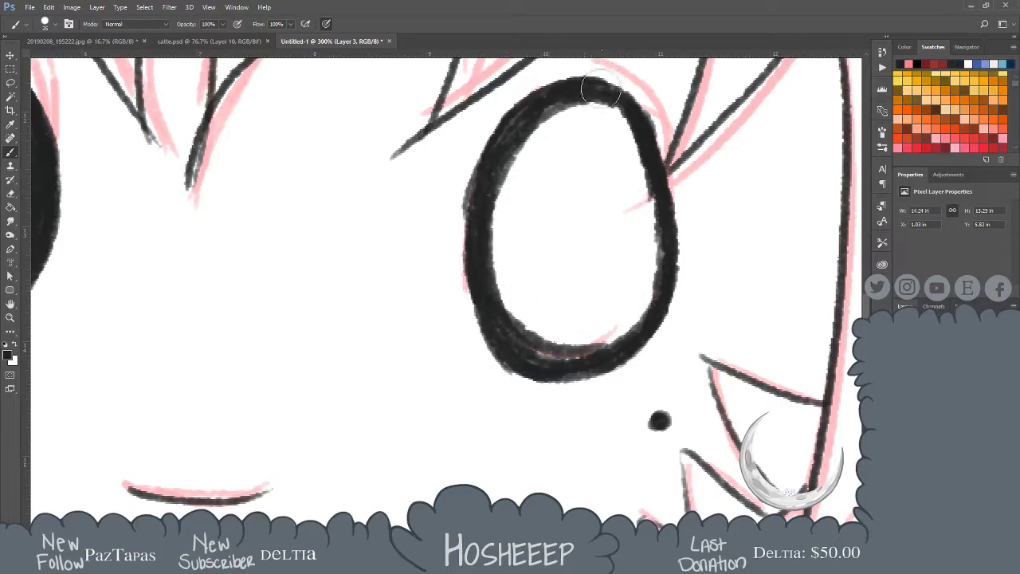
pyautogui.moveTo(589, 91); pyautogui.dragTo(641, 191)
pyautogui.moveTo(609, 102)
pyautogui.mouseDown()
pyautogui.moveTo(643, 165)
pyautogui.moveTo(657, 234)
pyautogui.moveTo(645, 296)
pyautogui.moveTo(585, 329)
pyautogui.mouseUp()
pyautogui.moveTo(649, 246); pyautogui.dragTo(526, 349)
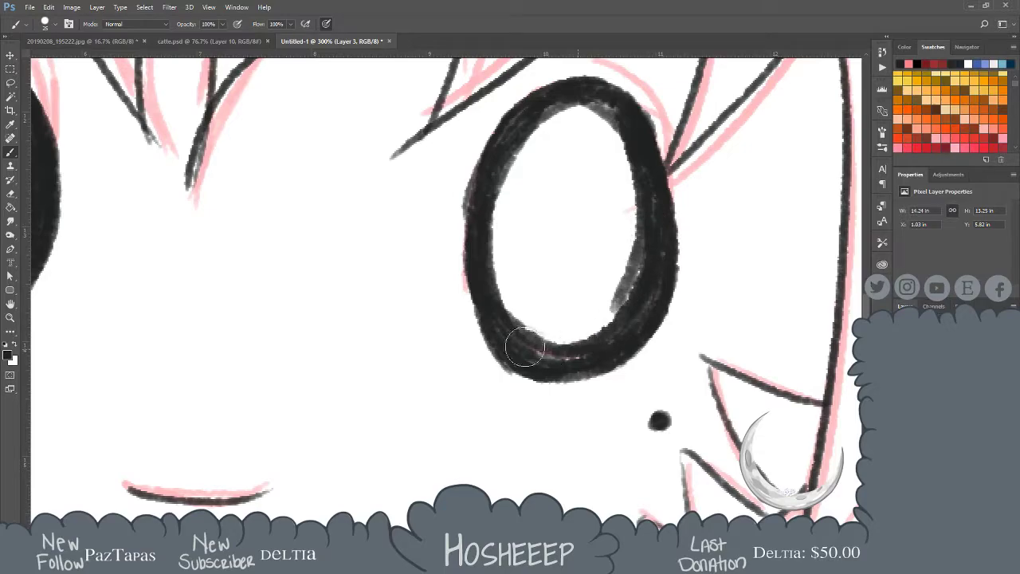
pyautogui.moveTo(608, 349); pyautogui.dragTo(515, 325)
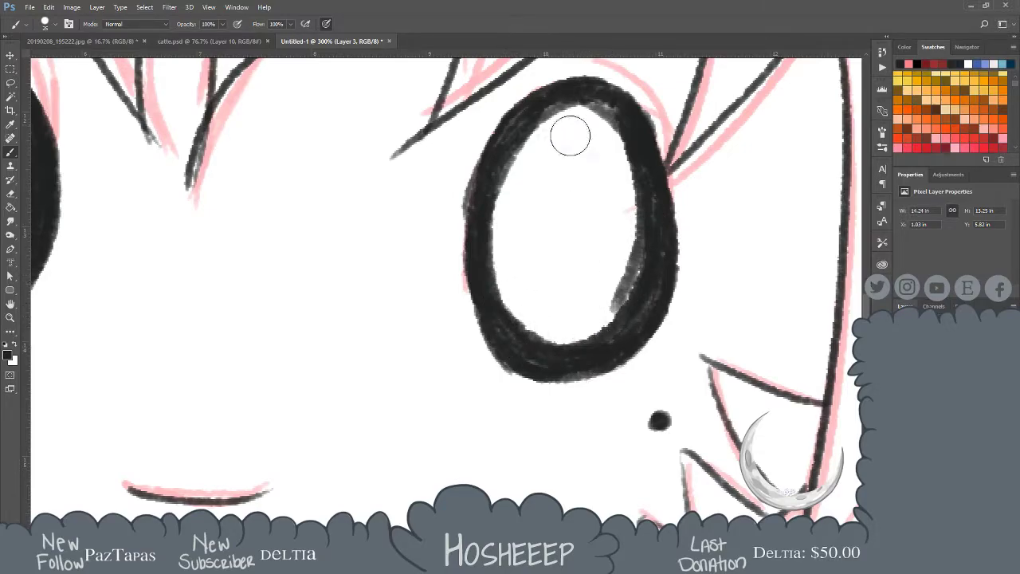
pyautogui.moveTo(597, 118)
pyautogui.mouseDown()
pyautogui.moveTo(581, 115)
pyautogui.moveTo(528, 318)
pyautogui.moveTo(499, 251)
pyautogui.moveTo(582, 320)
pyautogui.moveTo(638, 234)
pyautogui.moveTo(554, 322)
pyautogui.mouseUp()
pyautogui.moveTo(591, 127)
pyautogui.mouseDown()
pyautogui.moveTo(550, 119)
pyautogui.moveTo(581, 119)
pyautogui.moveTo(558, 108)
pyautogui.moveTo(614, 109)
pyautogui.moveTo(587, 101)
pyautogui.moveTo(610, 200)
pyautogui.moveTo(561, 325)
pyautogui.moveTo(603, 120)
pyautogui.moveTo(533, 262)
pyautogui.moveTo(550, 131)
pyautogui.moveTo(530, 151)
pyautogui.moveTo(538, 213)
pyautogui.moveTo(584, 287)
pyautogui.mouseUp()
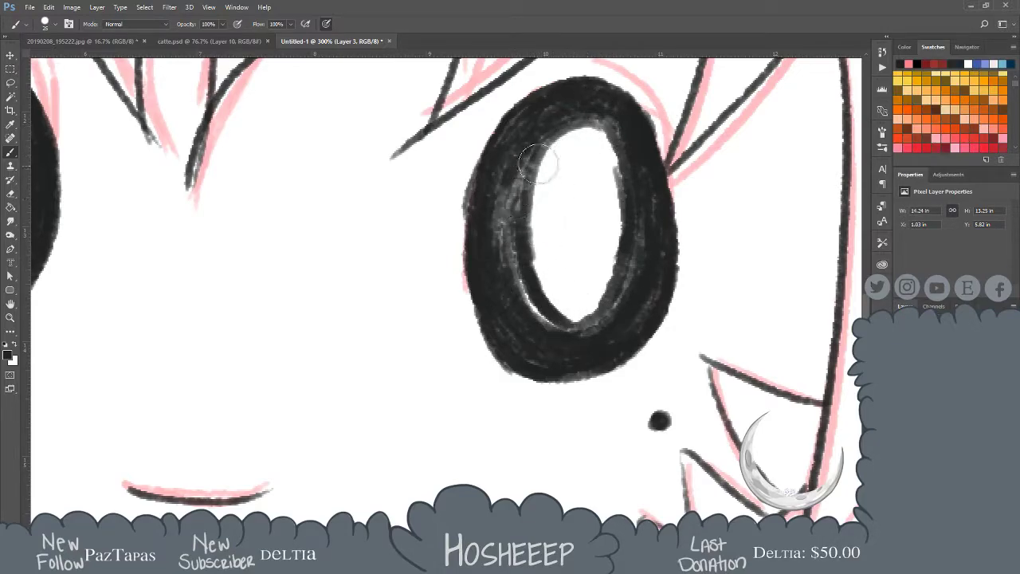
pyautogui.moveTo(532, 167); pyautogui.dragTo(573, 335)
pyautogui.moveTo(519, 159); pyautogui.dragTo(557, 315)
pyautogui.moveTo(617, 190)
pyautogui.mouseDown()
pyautogui.moveTo(606, 139)
pyautogui.moveTo(531, 210)
pyautogui.moveTo(533, 241)
pyautogui.mouseUp()
pyautogui.moveTo(562, 142); pyautogui.dragTo(580, 319)
pyautogui.moveTo(580, 126)
pyautogui.mouseDown()
pyautogui.moveTo(540, 284)
pyautogui.moveTo(537, 139)
pyautogui.moveTo(582, 95)
pyautogui.moveTo(516, 216)
pyautogui.mouseUp()
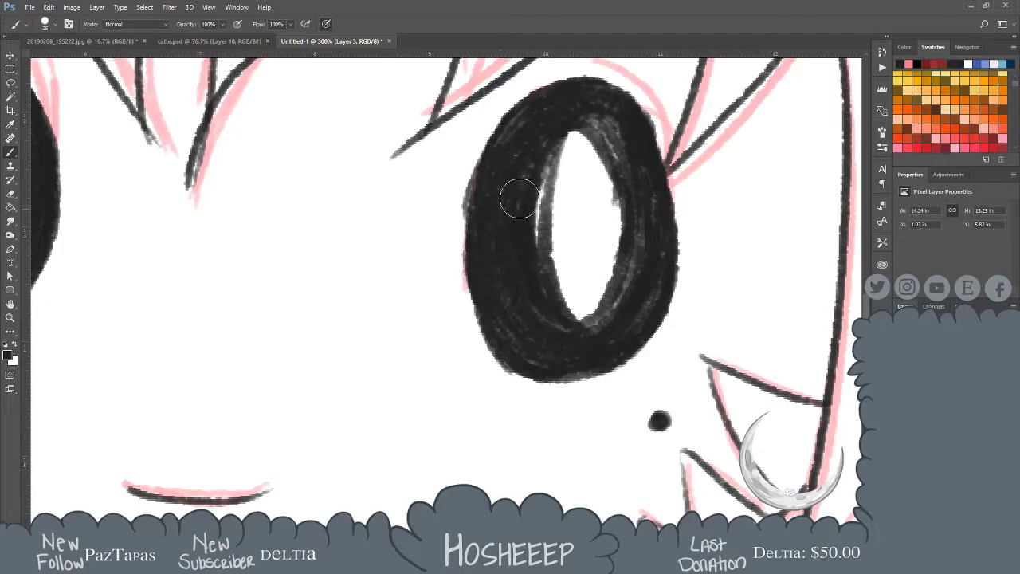
pyautogui.moveTo(581, 120)
pyautogui.mouseDown()
pyautogui.moveTo(610, 125)
pyautogui.moveTo(619, 164)
pyautogui.moveTo(588, 97)
pyautogui.moveTo(615, 216)
pyautogui.moveTo(573, 330)
pyautogui.moveTo(633, 227)
pyautogui.moveTo(567, 231)
pyautogui.mouseUp()
pyautogui.moveTo(575, 119)
pyautogui.mouseDown()
pyautogui.moveTo(610, 100)
pyautogui.moveTo(528, 183)
pyautogui.moveTo(613, 139)
pyautogui.moveTo(550, 211)
pyautogui.moveTo(614, 182)
pyautogui.moveTo(581, 216)
pyautogui.moveTo(548, 299)
pyautogui.moveTo(594, 251)
pyautogui.moveTo(573, 303)
pyautogui.moveTo(619, 268)
pyautogui.moveTo(567, 295)
pyautogui.mouseUp()
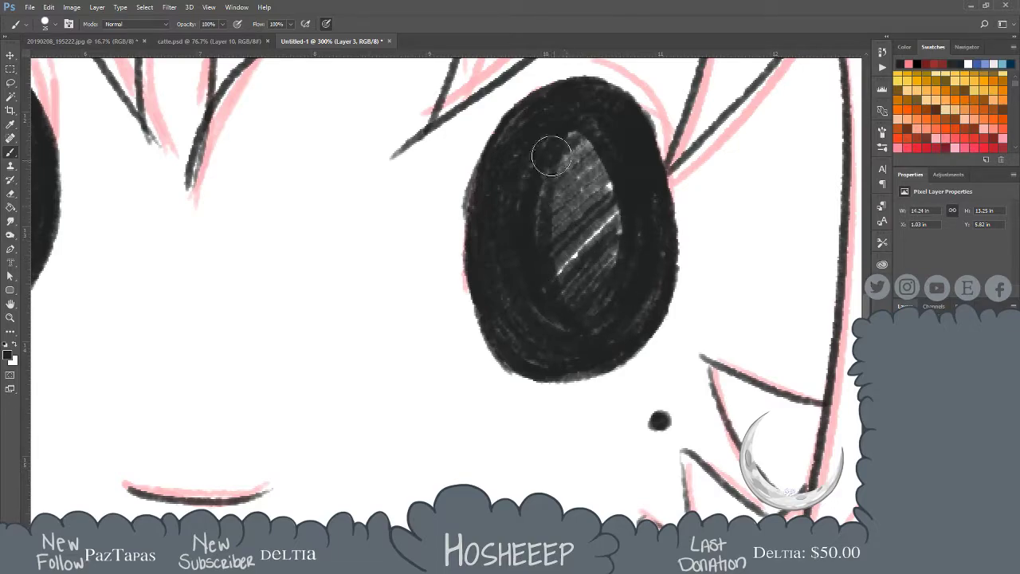
pyautogui.moveTo(578, 131); pyautogui.dragTo(571, 285)
pyautogui.moveTo(588, 123)
pyautogui.mouseDown()
pyautogui.moveTo(589, 285)
pyautogui.moveTo(582, 128)
pyautogui.moveTo(613, 195)
pyautogui.moveTo(557, 296)
pyautogui.moveTo(603, 243)
pyautogui.moveTo(587, 189)
pyautogui.moveTo(571, 226)
pyautogui.moveTo(569, 291)
pyautogui.moveTo(585, 276)
pyautogui.moveTo(598, 216)
pyautogui.moveTo(620, 195)
pyautogui.moveTo(558, 173)
pyautogui.moveTo(572, 303)
pyautogui.moveTo(613, 295)
pyautogui.moveTo(544, 334)
pyautogui.moveTo(603, 332)
pyautogui.moveTo(599, 342)
pyautogui.moveTo(654, 218)
pyautogui.moveTo(653, 237)
pyautogui.moveTo(554, 99)
pyautogui.moveTo(540, 114)
pyautogui.moveTo(530, 273)
pyautogui.moveTo(508, 316)
pyautogui.moveTo(480, 278)
pyautogui.moveTo(481, 237)
pyautogui.moveTo(494, 290)
pyautogui.moveTo(478, 191)
pyautogui.moveTo(528, 340)
pyautogui.moveTo(503, 216)
pyautogui.moveTo(543, 173)
pyautogui.moveTo(571, 187)
pyautogui.mouseUp()
# Paint a large and a small round white highlight in the upper part of each eye, discarding the elongated left-eye highlight
pyautogui.hotkey('ctrl', '-')
pyautogui.hotkey('ctrl', '-')
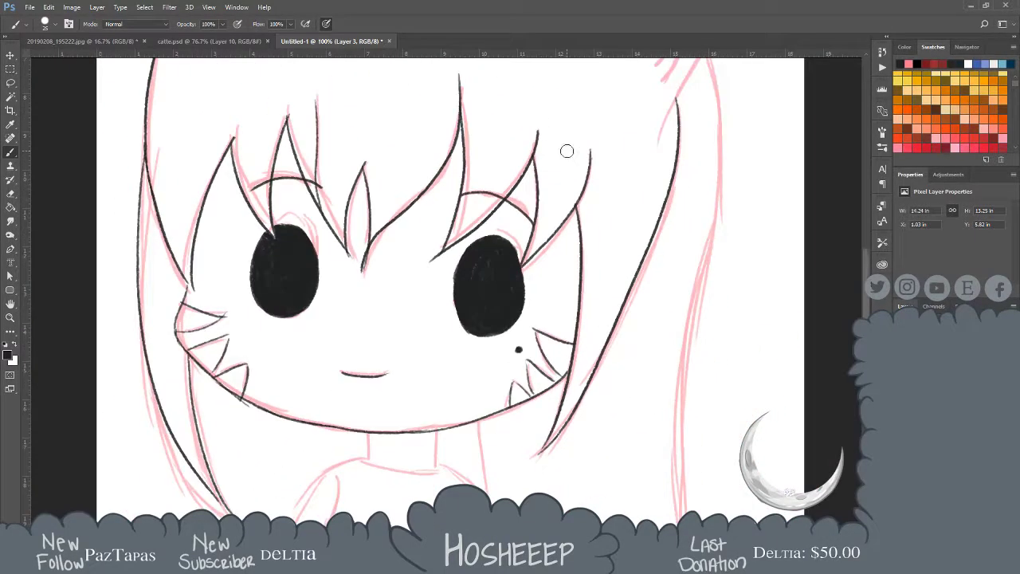
pyautogui.press('z')
pyautogui.click(405, 264)
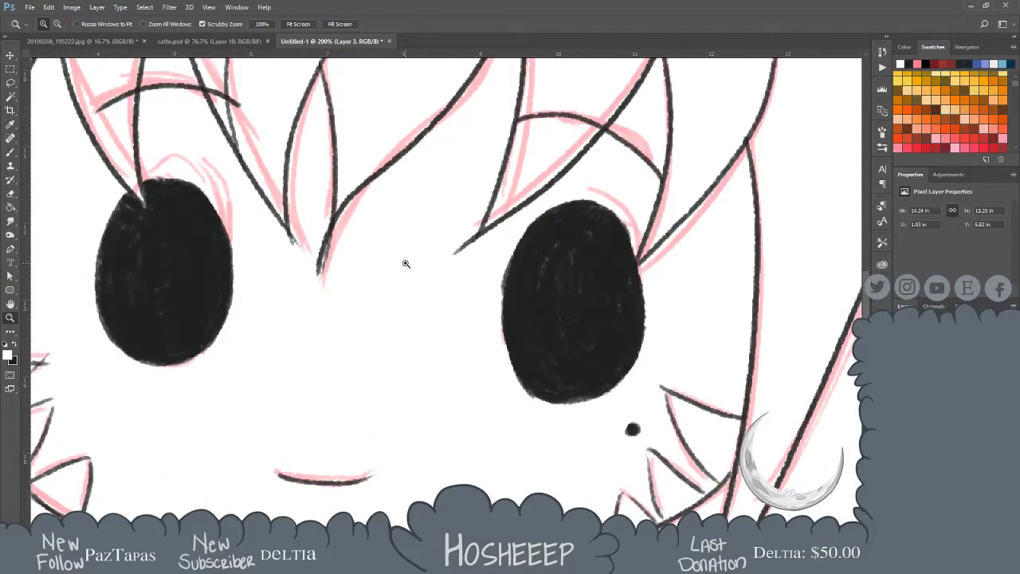
pyautogui.press('b')
pyautogui.click(134, 230)
pyautogui.moveTo(126, 254); pyautogui.dragTo(123, 287)
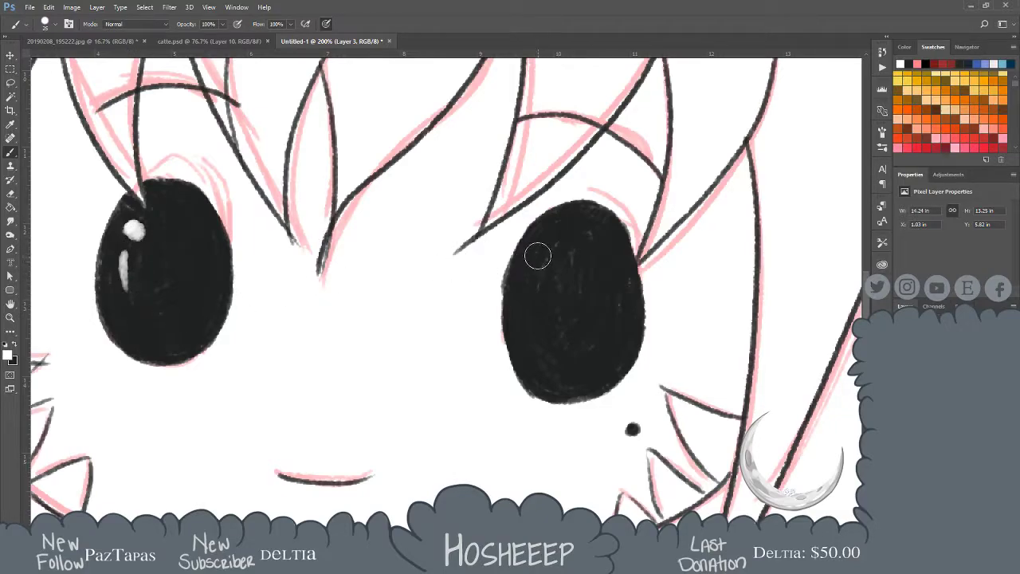
pyautogui.hotkey('ctrl', 'z')
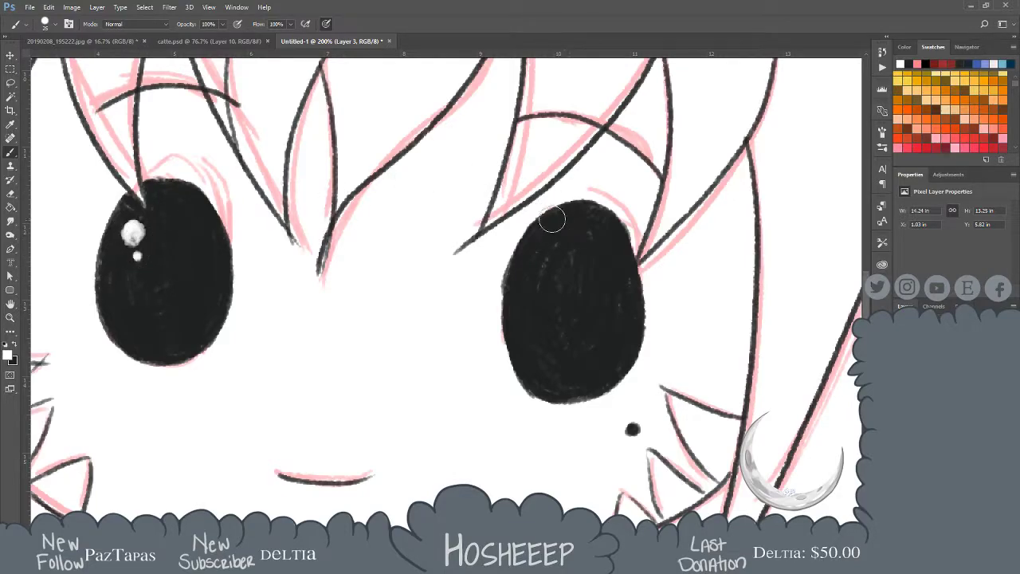
pyautogui.click(557, 246)
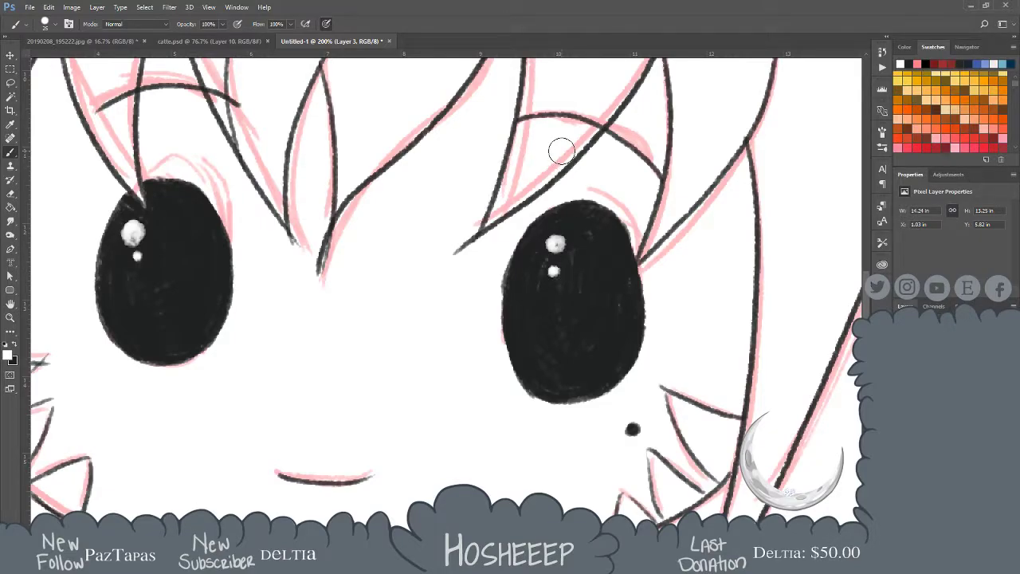
# Ink the left ear's outer edge from its tip to the hair in near-black with brush size 15, redoing it until it fits
pyautogui.hotkey('ctrl', '0')
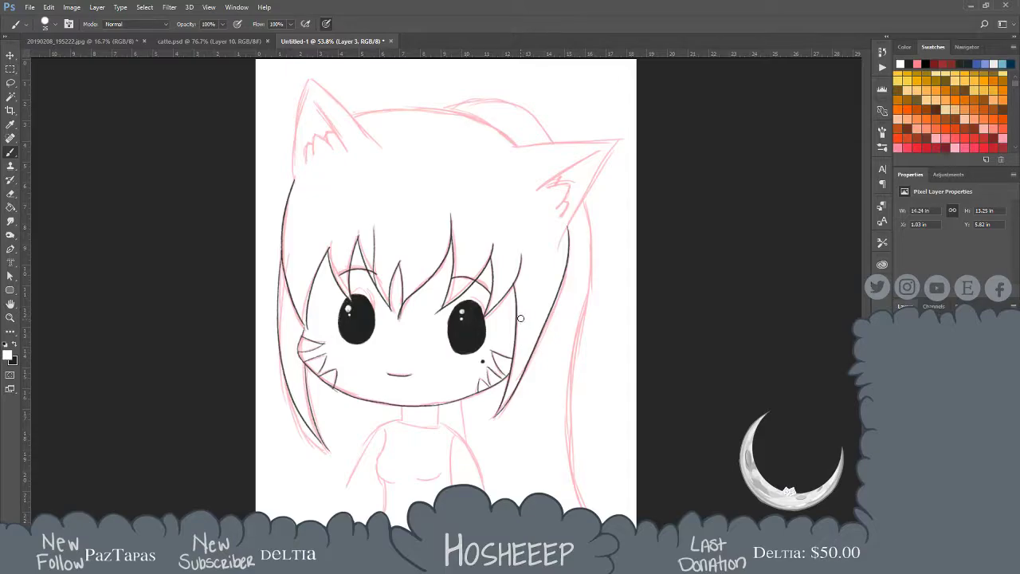
pyautogui.press('z')
pyautogui.moveTo(337, 109)
pyautogui.mouseDown()
pyautogui.moveTo(323, 103)
pyautogui.moveTo(368, 175)
pyautogui.mouseUp()
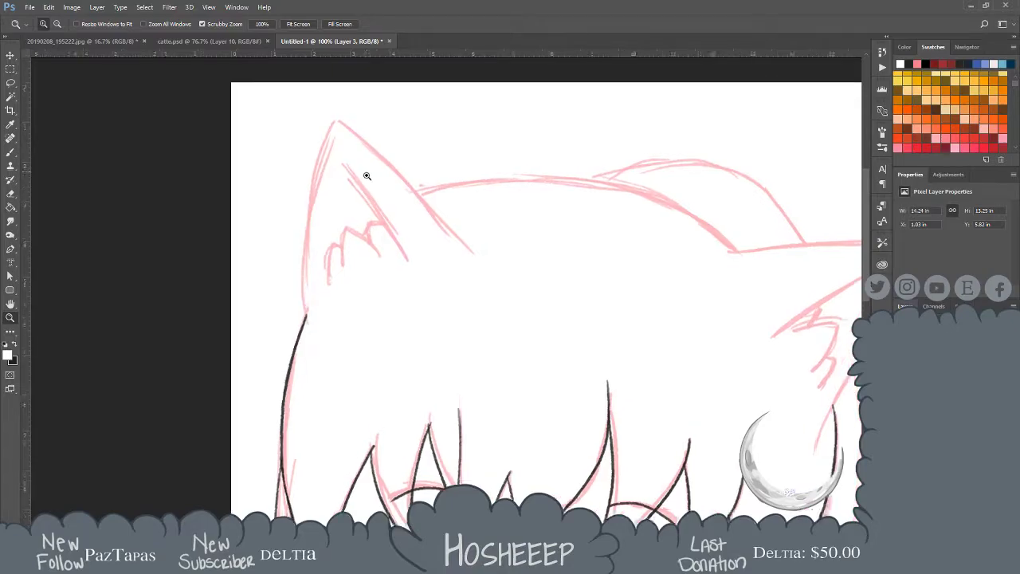
pyautogui.click(369, 175)
pyautogui.press('b')
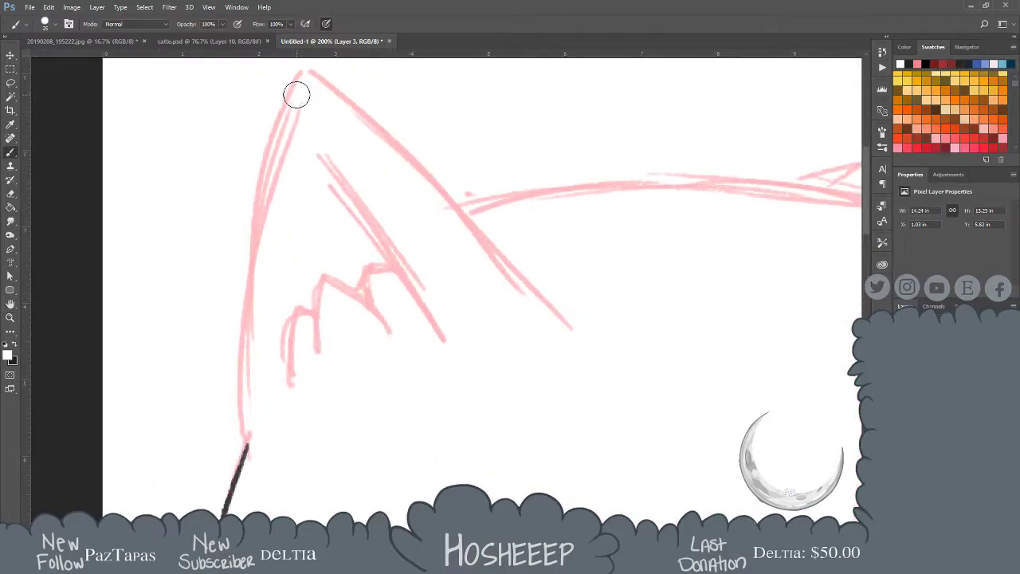
pyautogui.press('[')
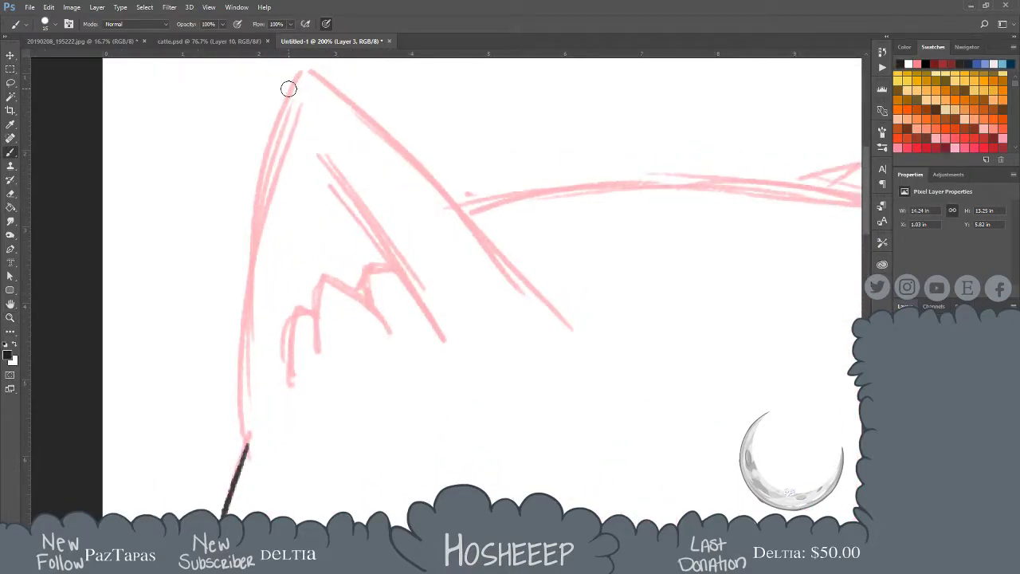
pyautogui.moveTo(305, 73); pyautogui.dragTo(233, 317)
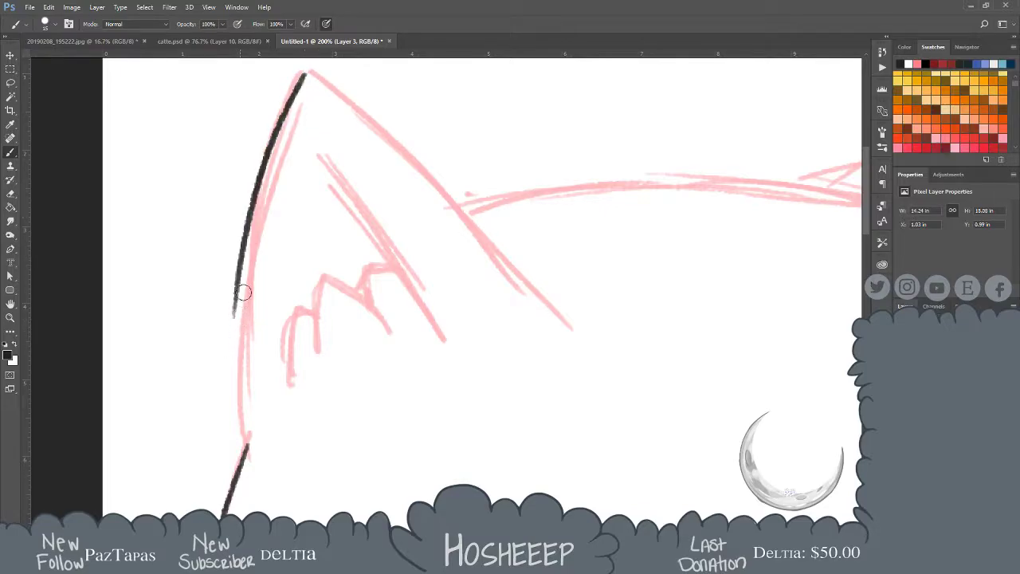
pyautogui.hotkey('ctrl', 'z')
pyautogui.moveTo(302, 70)
pyautogui.mouseDown()
pyautogui.moveTo(260, 311)
pyautogui.moveTo(265, 390)
pyautogui.mouseUp()
pyautogui.hotkey('ctrl', 'z')
pyautogui.moveTo(305, 70); pyautogui.dragTo(247, 406)
pyautogui.hotkey('ctrl', 'z')
pyautogui.moveTo(305, 70)
pyautogui.mouseDown()
pyautogui.moveTo(257, 279)
pyautogui.moveTo(248, 478)
pyautogui.mouseUp()
# Ink the left ear's inner-side edge from the tip down past the top of the head, redoing the stroke until it fits
pyautogui.moveTo(305, 72); pyautogui.dragTo(557, 271)
pyautogui.hotkey('ctrl', 'z')
pyautogui.moveTo(305, 70)
pyautogui.mouseDown()
pyautogui.moveTo(444, 161)
pyautogui.moveTo(559, 295)
pyautogui.mouseUp()
pyautogui.hotkey('ctrl', 'z')
pyautogui.moveTo(306, 70)
pyautogui.mouseDown()
pyautogui.moveTo(466, 207)
pyautogui.moveTo(538, 293)
pyautogui.mouseUp()
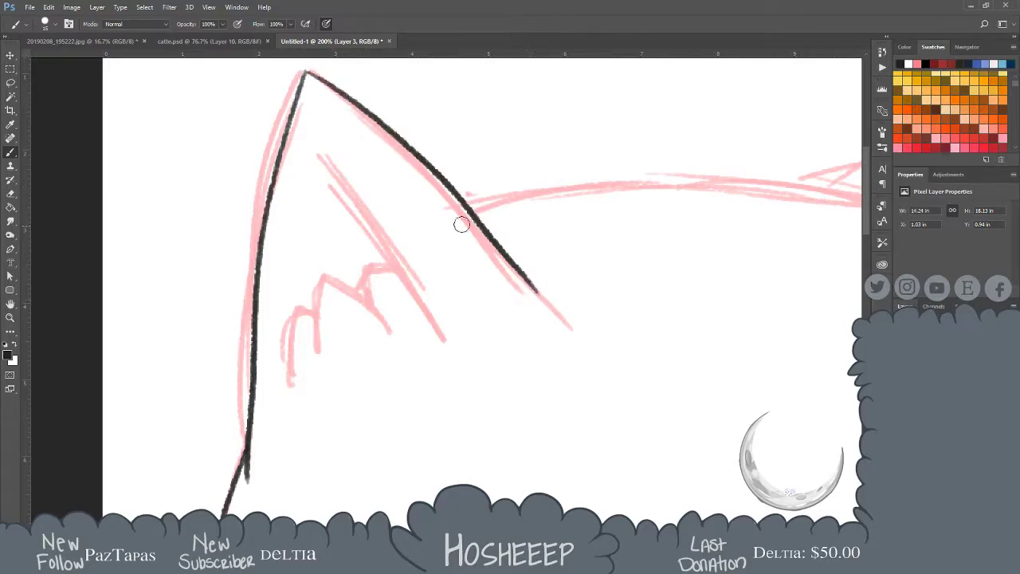
# Ink the left ear's inner line and the zigzag fur tufts inside it in near-black, redoing the strokes for the lowest tuft
pyautogui.moveTo(321, 134); pyautogui.dragTo(424, 306)
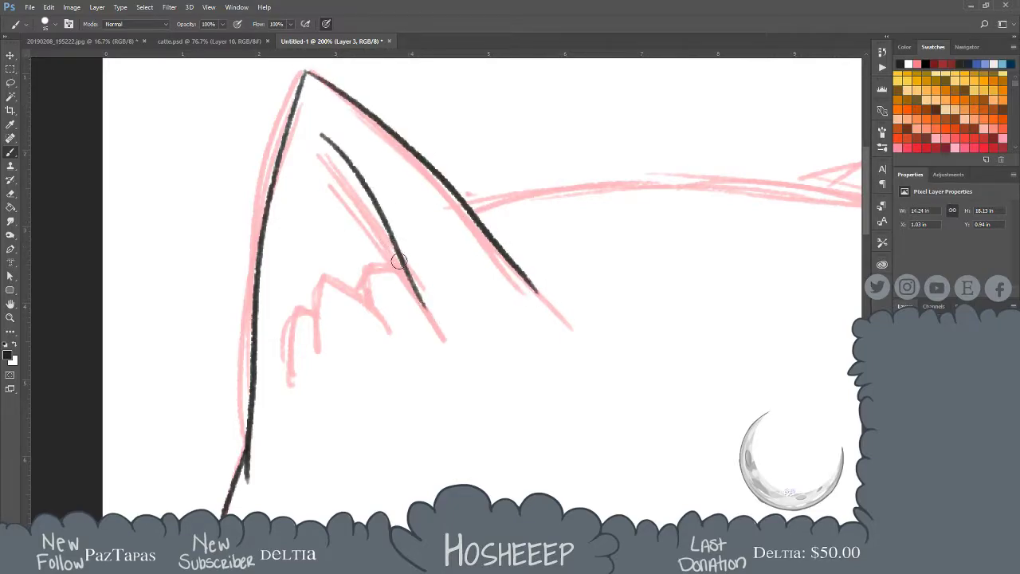
pyautogui.moveTo(398, 254)
pyautogui.mouseDown()
pyautogui.moveTo(365, 251)
pyautogui.moveTo(381, 248)
pyautogui.moveTo(365, 296)
pyautogui.moveTo(368, 264)
pyautogui.moveTo(364, 280)
pyautogui.moveTo(375, 312)
pyautogui.moveTo(351, 282)
pyautogui.moveTo(319, 273)
pyautogui.moveTo(317, 319)
pyautogui.mouseUp()
pyautogui.moveTo(323, 272)
pyautogui.mouseDown()
pyautogui.moveTo(318, 358)
pyautogui.moveTo(322, 273)
pyautogui.moveTo(374, 310)
pyautogui.moveTo(288, 374)
pyautogui.mouseUp()
pyautogui.moveTo(298, 309); pyautogui.dragTo(289, 389)
pyautogui.hotkey('ctrl', 'z')
pyautogui.hotkey('ctrl', 'z')
pyautogui.hotkey('ctrl', 'z')
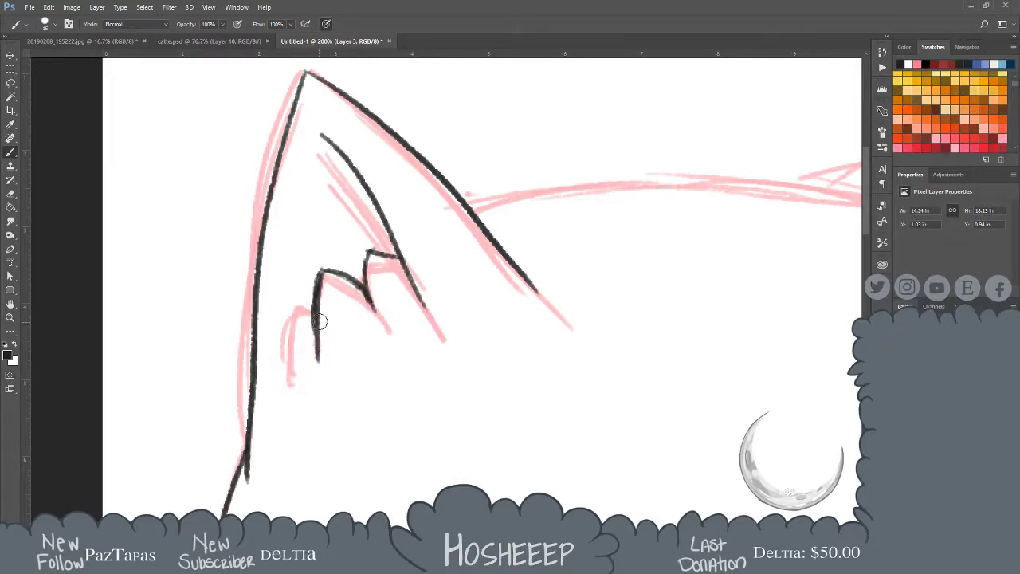
pyautogui.moveTo(341, 337)
pyautogui.mouseDown()
pyautogui.moveTo(292, 317)
pyautogui.moveTo(284, 360)
pyautogui.mouseUp()
pyautogui.moveTo(291, 325)
pyautogui.mouseDown()
pyautogui.moveTo(288, 378)
pyautogui.moveTo(289, 318)
pyautogui.mouseUp()
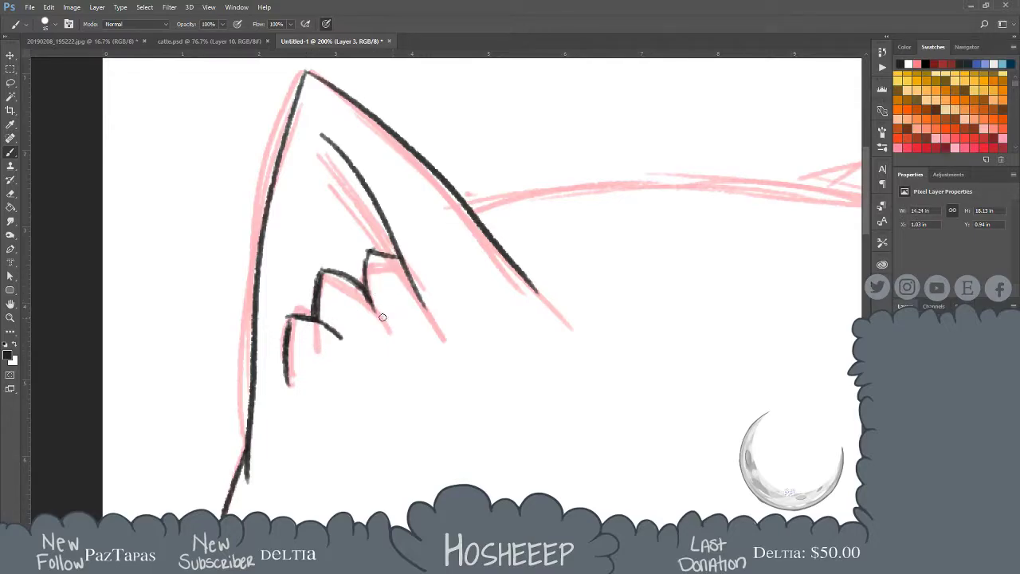
# Ink the curved top of the head from the left ear across to the right ear, redoing the stroke until it fits
pyautogui.moveTo(674, 343)
pyautogui.mouseDown()
pyautogui.moveTo(423, 382)
pyautogui.moveTo(390, 368)
pyautogui.mouseUp()
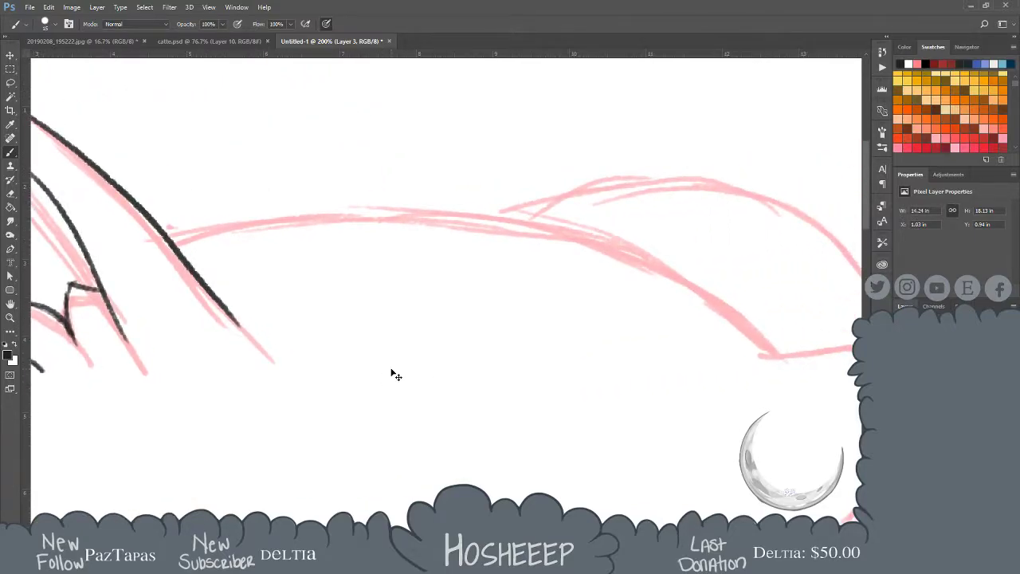
pyautogui.hotkey('ctrl', '-')
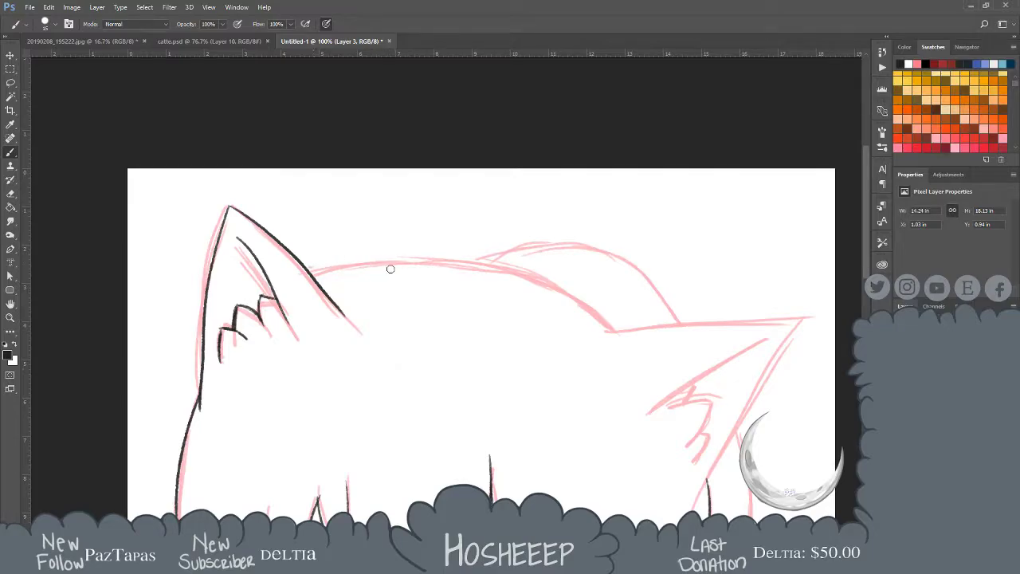
pyautogui.moveTo(309, 272)
pyautogui.mouseDown()
pyautogui.moveTo(460, 258)
pyautogui.moveTo(501, 265)
pyautogui.mouseUp()
pyautogui.hotkey('ctrl', 'z')
pyautogui.moveTo(314, 273)
pyautogui.mouseDown()
pyautogui.moveTo(468, 263)
pyautogui.moveTo(589, 310)
pyautogui.mouseUp()
pyautogui.hotkey('ctrl', 'z')
pyautogui.moveTo(310, 273)
pyautogui.mouseDown()
pyautogui.moveTo(386, 265)
pyautogui.moveTo(521, 280)
pyautogui.moveTo(622, 330)
pyautogui.mouseUp()
pyautogui.hotkey('ctrl', 'z')
pyautogui.moveTo(309, 273)
pyautogui.mouseDown()
pyautogui.moveTo(503, 286)
pyautogui.moveTo(610, 341)
pyautogui.mouseUp()
pyautogui.hotkey('ctrl', 'z')
pyautogui.moveTo(311, 273)
pyautogui.mouseDown()
pyautogui.moveTo(442, 256)
pyautogui.moveTo(589, 301)
pyautogui.moveTo(638, 333)
pyautogui.mouseUp()
pyautogui.hotkey('ctrl', 'z')
pyautogui.moveTo(310, 273)
pyautogui.mouseDown()
pyautogui.moveTo(375, 259)
pyautogui.moveTo(527, 292)
pyautogui.moveTo(614, 347)
pyautogui.mouseUp()
pyautogui.hotkey('ctrl', 'z')
pyautogui.moveTo(311, 272)
pyautogui.mouseDown()
pyautogui.moveTo(443, 253)
pyautogui.moveTo(593, 302)
pyautogui.moveTo(623, 329)
pyautogui.mouseUp()
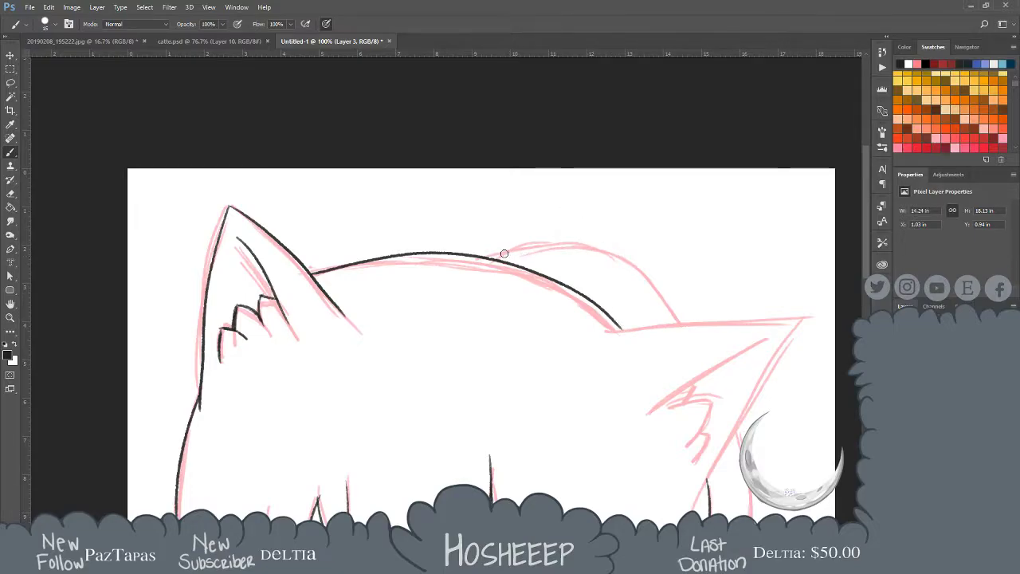
# Ink the arched top of the ponytail behind the head down to the right ear's upper edge, redoing the stroke until it fits
pyautogui.moveTo(490, 258); pyautogui.dragTo(560, 245)
pyautogui.hotkey('ctrl', 'z')
pyautogui.moveTo(498, 257); pyautogui.dragTo(591, 237)
pyautogui.hotkey('ctrl', 'z')
pyautogui.moveTo(497, 258)
pyautogui.mouseDown()
pyautogui.moveTo(538, 243)
pyautogui.moveTo(660, 305)
pyautogui.moveTo(522, 248)
pyautogui.moveTo(650, 281)
pyautogui.moveTo(670, 310)
pyautogui.mouseUp()
pyautogui.hotkey('ctrl', 'z')
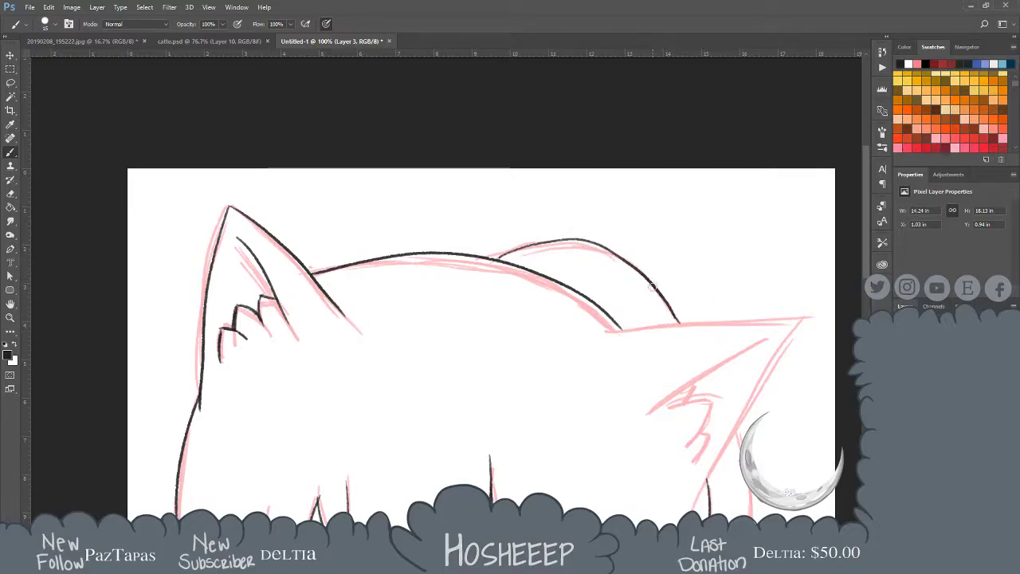
# Ink the right ear's upper and outer edges out to its tip, redoing the strokes until they fit the sketch
pyautogui.moveTo(642, 344); pyautogui.dragTo(561, 263)
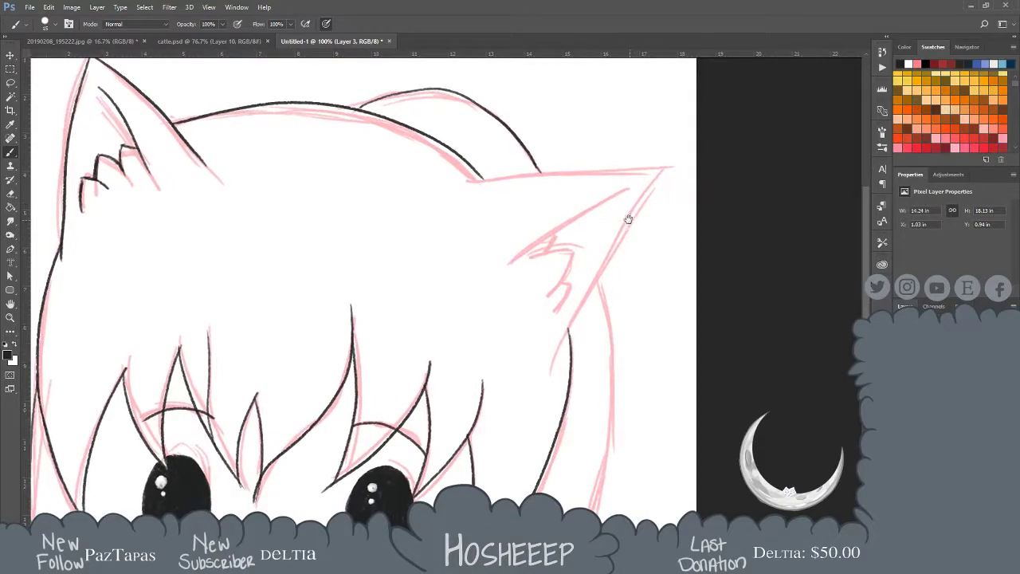
pyautogui.moveTo(464, 180); pyautogui.dragTo(644, 160)
pyautogui.hotkey('ctrl', 'z')
pyautogui.moveTo(459, 179); pyautogui.dragTo(660, 159)
pyautogui.hotkey('ctrl', 'z')
pyautogui.moveTo(465, 181)
pyautogui.mouseDown()
pyautogui.moveTo(672, 169)
pyautogui.moveTo(544, 381)
pyautogui.mouseUp()
pyautogui.hotkey('ctrl', 'z')
pyautogui.moveTo(665, 167); pyautogui.dragTo(548, 371)
# Ink the right ear's inner line and the zigzag fur tufts beneath it
pyautogui.moveTo(630, 185); pyautogui.dragTo(508, 266)
pyautogui.hotkey('ctrl', 'z')
pyautogui.moveTo(629, 188); pyautogui.dragTo(507, 266)
pyautogui.moveTo(563, 232)
pyautogui.mouseDown()
pyautogui.moveTo(529, 257)
pyautogui.moveTo(581, 249)
pyautogui.moveTo(552, 284)
pyautogui.moveTo(572, 279)
pyautogui.moveTo(561, 309)
pyautogui.moveTo(575, 276)
pyautogui.moveTo(557, 309)
pyautogui.mouseUp()
pyautogui.hotkey('ctrl', 'z')
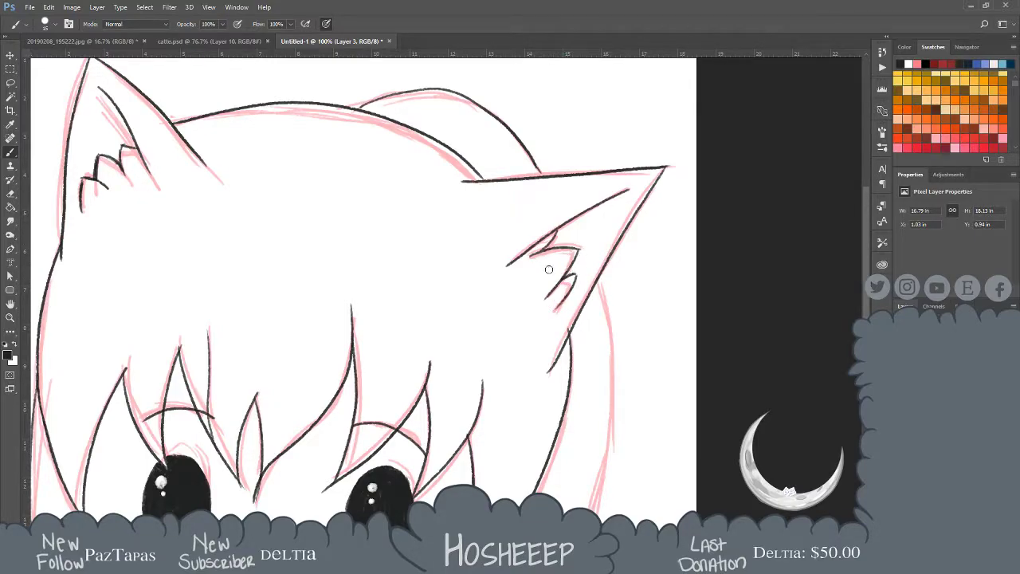
# Ink the ponytail's long outer edge from below the right ear down the page, replacing the short first attempt with one continuous stroke
pyautogui.moveTo(555, 347); pyautogui.dragTo(567, 237)
pyautogui.moveTo(611, 182); pyautogui.dragTo(630, 291)
pyautogui.moveTo(619, 331); pyautogui.dragTo(606, 237)
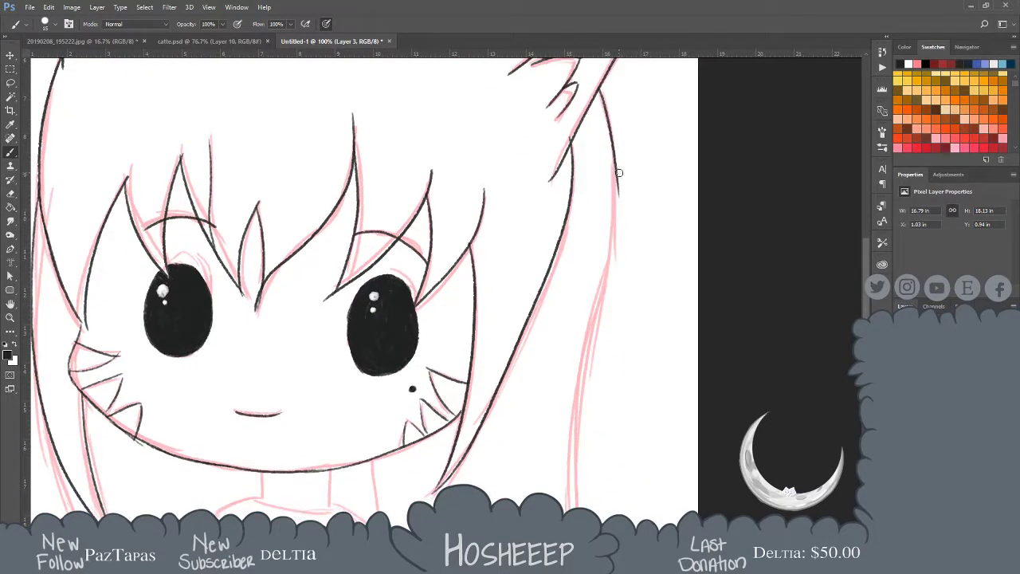
pyautogui.hotkey('ctrl', 'z')
pyautogui.hotkey('ctrl', '-')
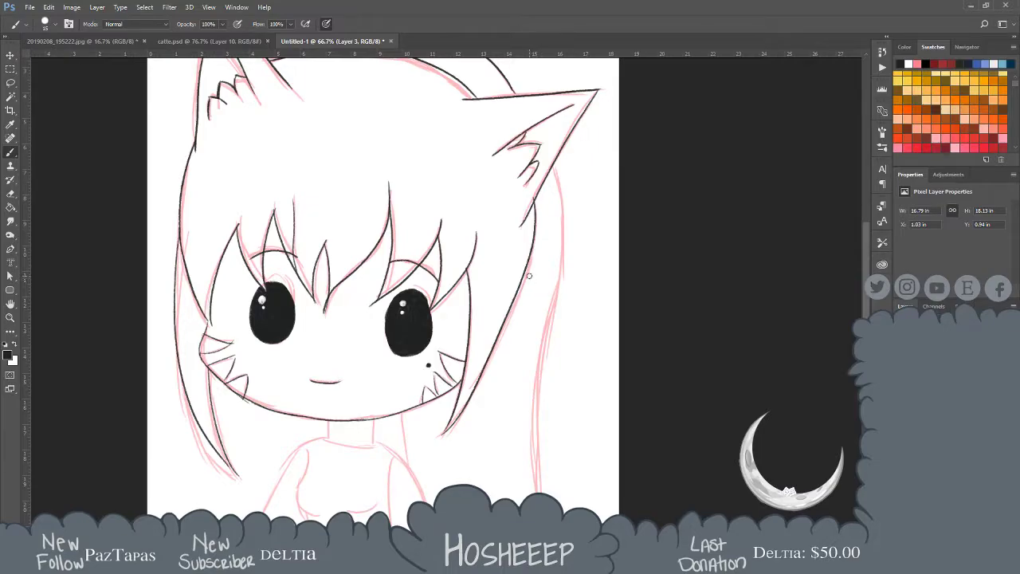
pyautogui.moveTo(518, 318); pyautogui.dragTo(510, 251)
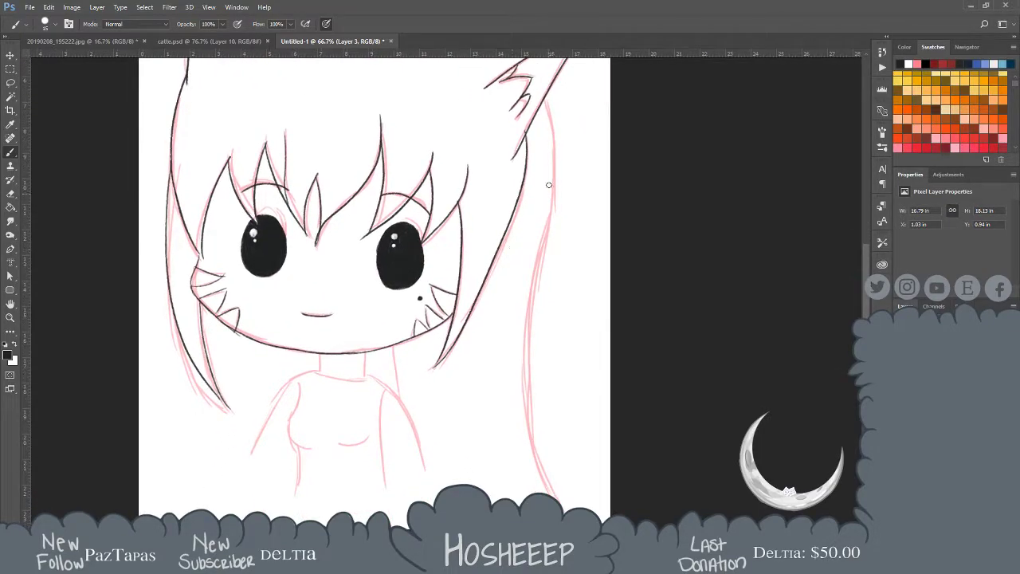
pyautogui.moveTo(542, 95)
pyautogui.mouseDown()
pyautogui.moveTo(557, 129)
pyautogui.moveTo(529, 404)
pyautogui.moveTo(557, 502)
pyautogui.mouseUp()
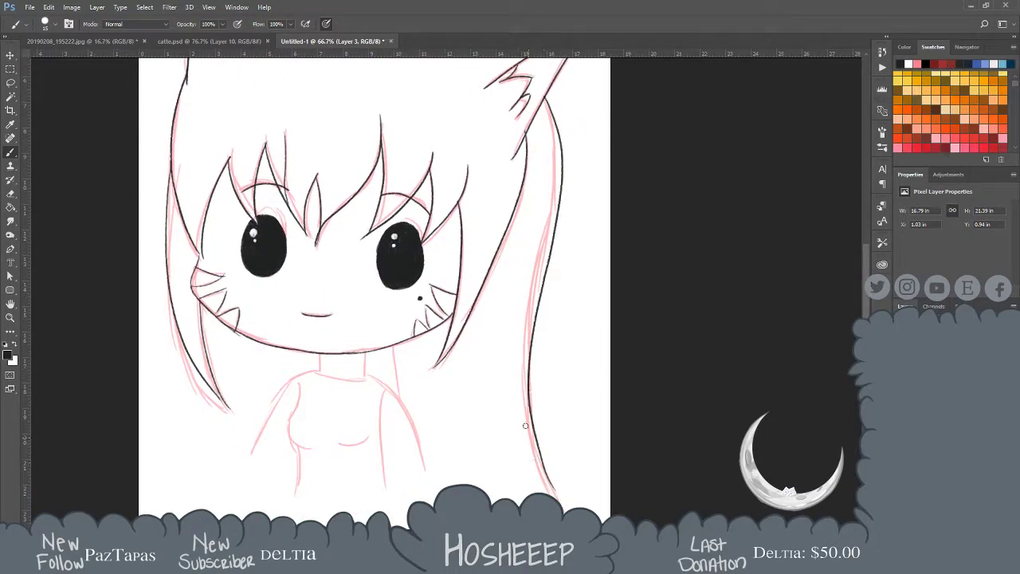
# Ink the short hair strand below the chin beside the neck's right side, redoing it until it sits closer to the neck
pyautogui.moveTo(392, 346); pyautogui.dragTo(407, 394)
pyautogui.hotkey('ctrl', 'z')
pyautogui.moveTo(391, 346); pyautogui.dragTo(405, 412)
pyautogui.hotkey('ctrl', 'z')
pyautogui.moveTo(392, 345); pyautogui.dragTo(406, 414)
pyautogui.hotkey('ctrl', 'z')
pyautogui.moveTo(379, 349); pyautogui.dragTo(386, 387)
pyautogui.hotkey('ctrl', 'z')
pyautogui.moveTo(380, 349); pyautogui.dragTo(385, 387)
# Ink the two short sides of the neck below the chin, redoing the right side
pyautogui.moveTo(366, 353); pyautogui.dragTo(369, 379)
pyautogui.hotkey('ctrl', 'alt', 'z')
pyautogui.hotkey('ctrl', 'alt', 'z')
pyautogui.moveTo(366, 353)
pyautogui.mouseDown()
pyautogui.moveTo(365, 375)
pyautogui.moveTo(321, 370)
pyautogui.mouseUp()
# Ink the left shoulder and the outer edge of the left arm from the neck down, redoing the stroke until it fits
pyautogui.moveTo(397, 387); pyautogui.dragTo(438, 341)
pyautogui.press('z')
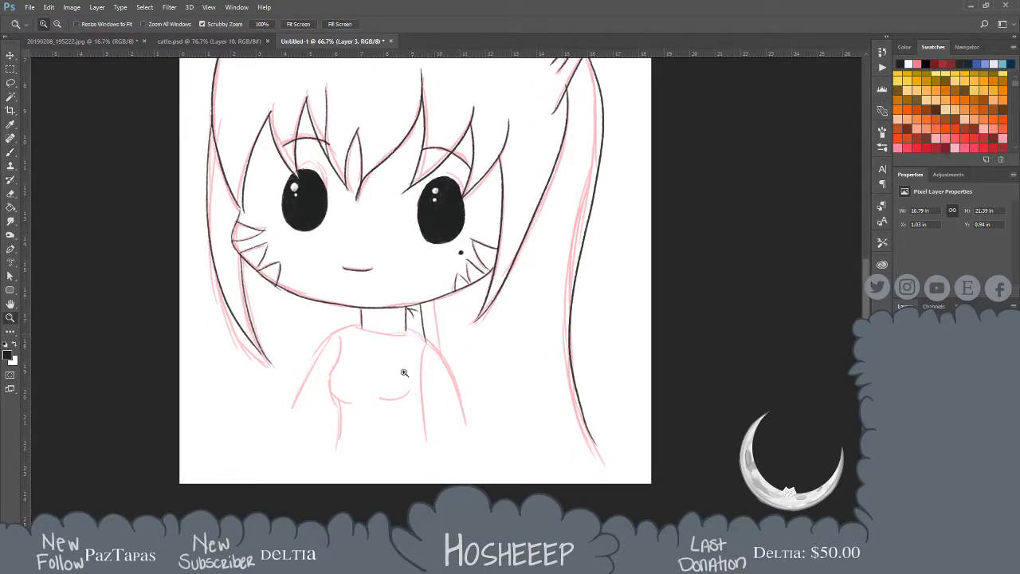
pyautogui.click(395, 395)
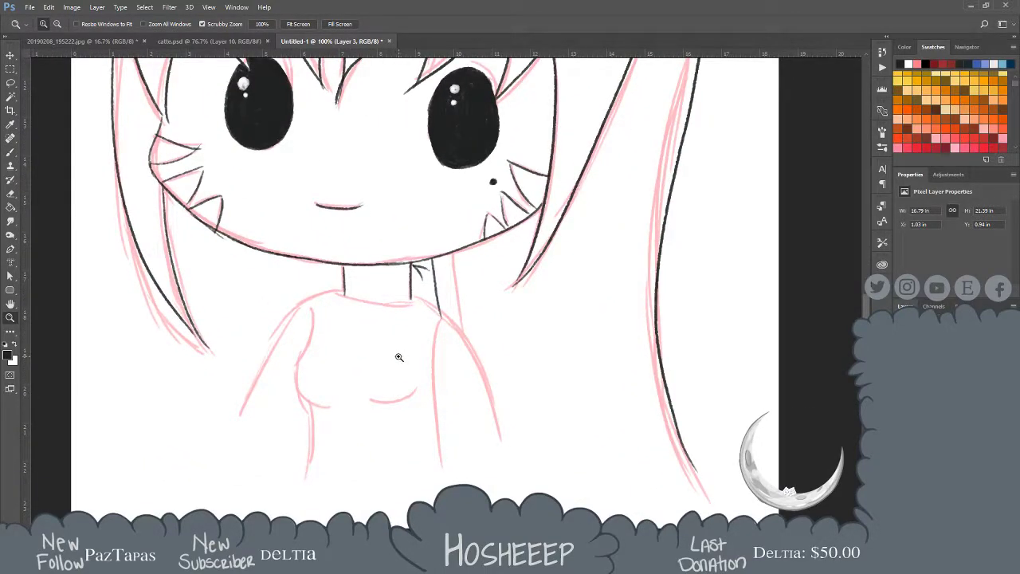
pyautogui.press('b')
pyautogui.moveTo(341, 292)
pyautogui.mouseDown()
pyautogui.moveTo(273, 354)
pyautogui.moveTo(267, 382)
pyautogui.mouseUp()
pyautogui.hotkey('ctrl', 'z')
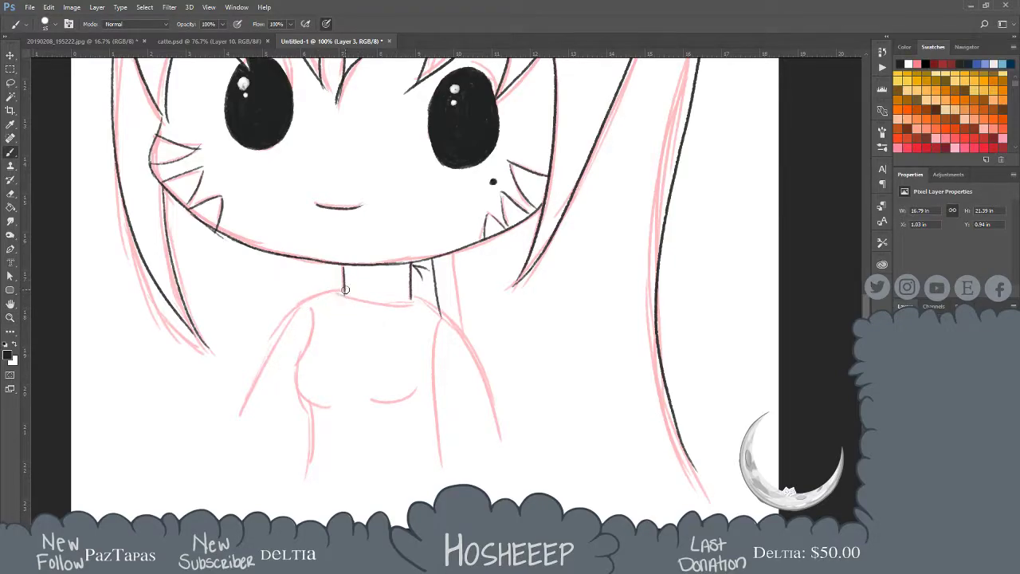
pyautogui.moveTo(343, 290)
pyautogui.mouseDown()
pyautogui.moveTo(297, 324)
pyautogui.moveTo(253, 420)
pyautogui.mouseUp()
pyautogui.hotkey('ctrl', 'z')
pyautogui.moveTo(343, 291); pyautogui.dragTo(237, 426)
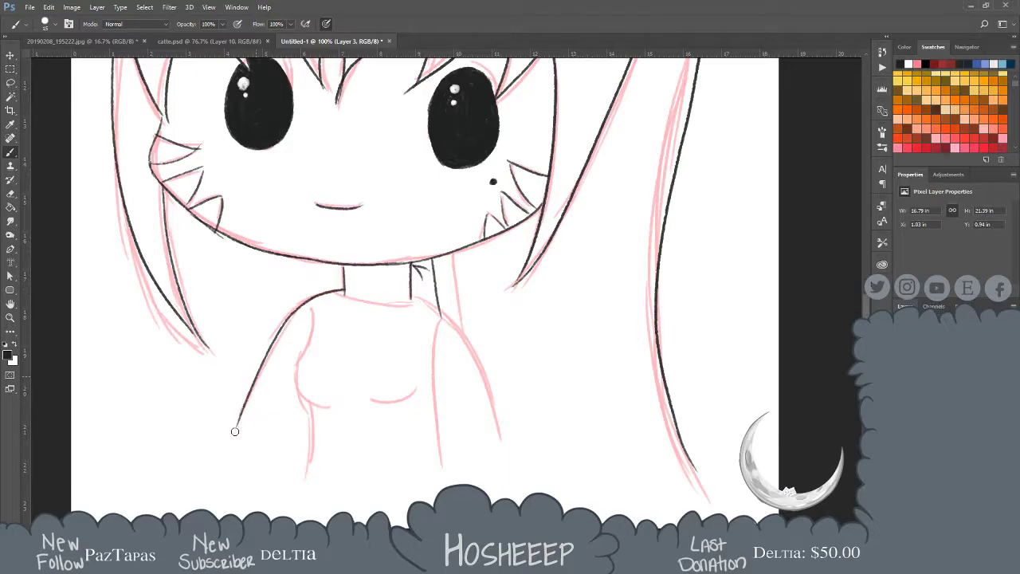
# Ink the neck's right side, right shoulder and outer edge of the right arm, redoing the strokes until they follow the sketch
pyautogui.moveTo(411, 293); pyautogui.dragTo(516, 433)
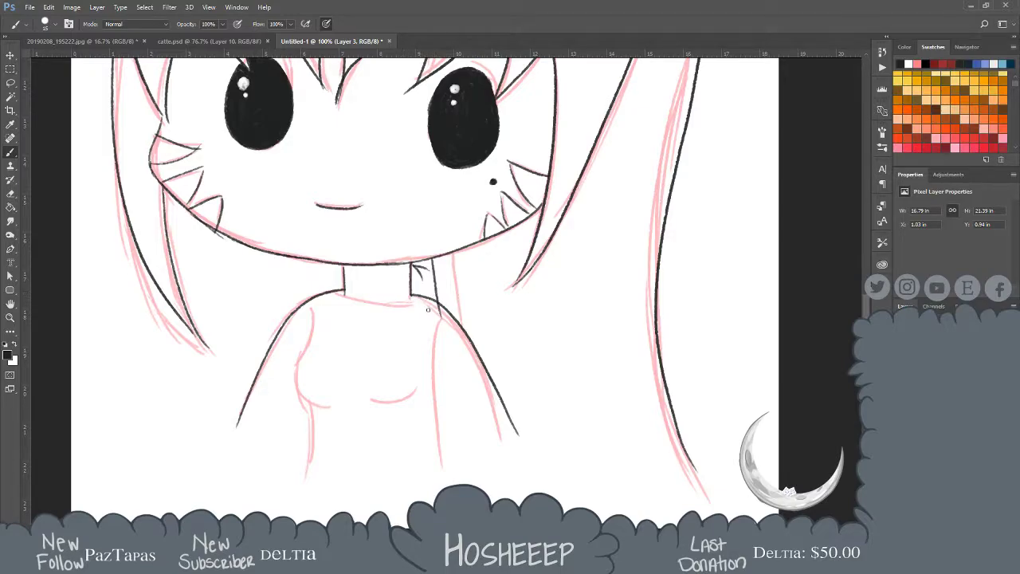
pyautogui.hotkey('ctrl', 'z')
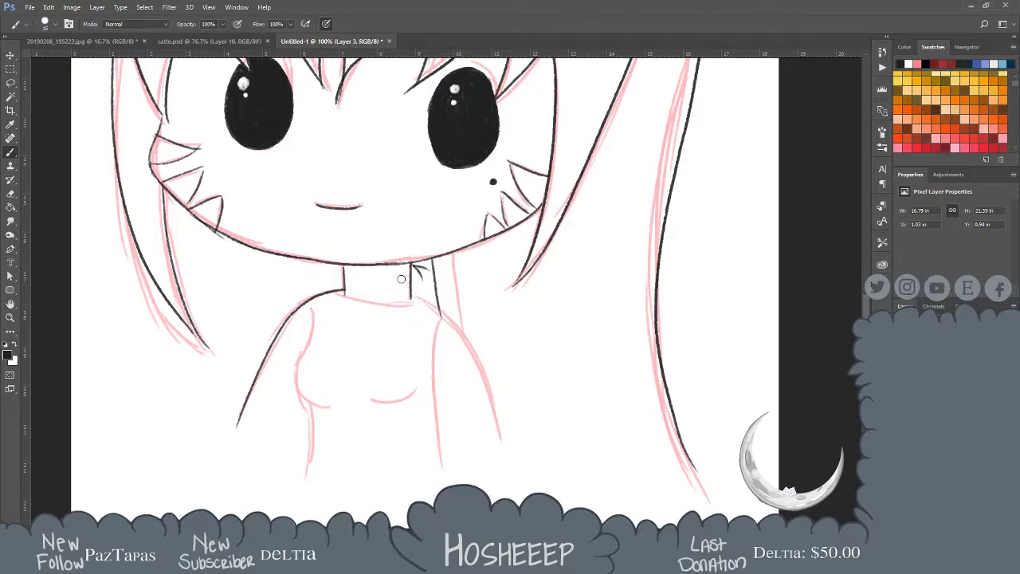
pyautogui.moveTo(412, 263)
pyautogui.mouseDown()
pyautogui.moveTo(414, 296)
pyautogui.moveTo(474, 348)
pyautogui.mouseUp()
pyautogui.hotkey('ctrl', 'alt', 'z')
pyautogui.hotkey('ctrl', 'alt', 'z')
pyautogui.moveTo(413, 291)
pyautogui.mouseDown()
pyautogui.moveTo(478, 357)
pyautogui.moveTo(500, 428)
pyautogui.mouseUp()
pyautogui.hotkey('ctrl', 'z')
pyautogui.moveTo(469, 344); pyautogui.dragTo(502, 446)
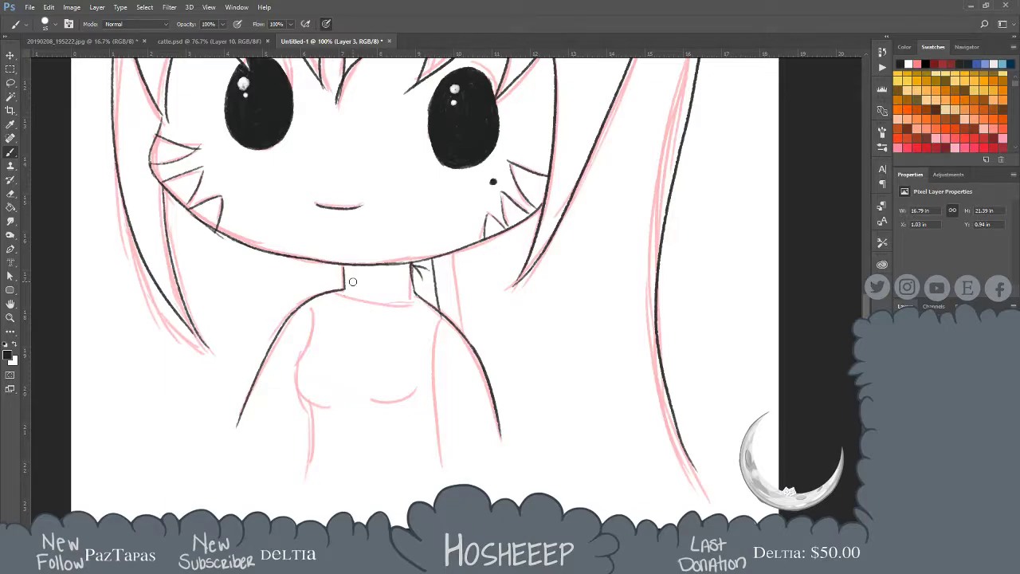
# Ink the curved neckline of the top between the two sides of the neck, replacing the first attempt
pyautogui.moveTo(344, 281)
pyautogui.mouseDown()
pyautogui.moveTo(368, 302)
pyautogui.moveTo(405, 294)
pyautogui.mouseUp()
pyautogui.hotkey('ctrl', 'z')
pyautogui.moveTo(342, 289); pyautogui.dragTo(413, 300)
# Ink the torso's left contour with its chest curve and the torso's right edge, redoing both until they fit
pyautogui.moveTo(311, 303); pyautogui.dragTo(293, 360)
pyautogui.hotkey('ctrl', 'z')
pyautogui.moveTo(309, 301)
pyautogui.mouseDown()
pyautogui.moveTo(312, 333)
pyautogui.moveTo(295, 369)
pyautogui.moveTo(308, 400)
pyautogui.moveTo(301, 392)
pyautogui.moveTo(345, 401)
pyautogui.mouseUp()
pyautogui.hotkey('ctrl', 'z')
pyautogui.hotkey('ctrl', 'z')
pyautogui.moveTo(440, 315); pyautogui.dragTo(451, 461)
pyautogui.hotkey('ctrl', 'z')
pyautogui.moveTo(442, 312); pyautogui.dragTo(443, 452)
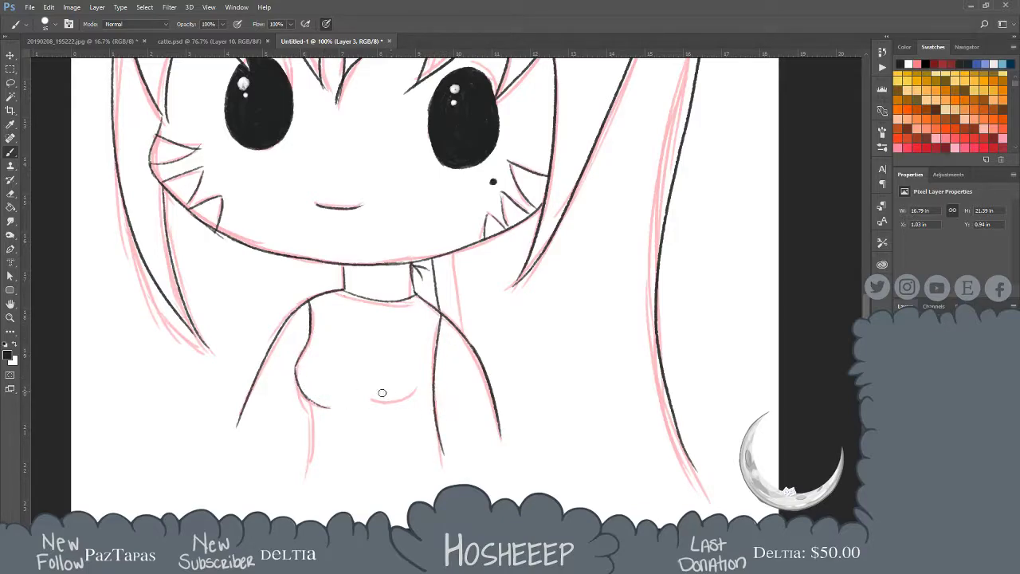
# Ink the right chest curve, the left waist line and the inner edge of the left arm
pyautogui.moveTo(367, 401); pyautogui.dragTo(416, 388)
pyautogui.hotkey('ctrl', 'alt', 'z')
pyautogui.hotkey('ctrl', 'alt', 'z')
pyautogui.moveTo(307, 398); pyautogui.dragTo(313, 464)
pyautogui.moveTo(301, 389); pyautogui.dragTo(303, 445)
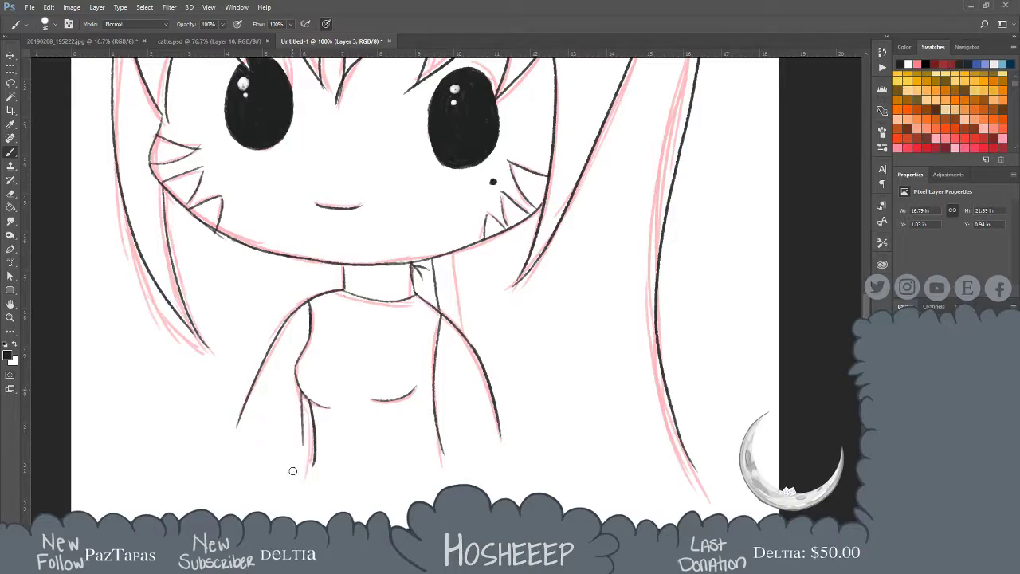
# Hide the pink sketch layer and erase the outer line of the left arm below the shoulder
pyautogui.scroll(-3, 278, 403)
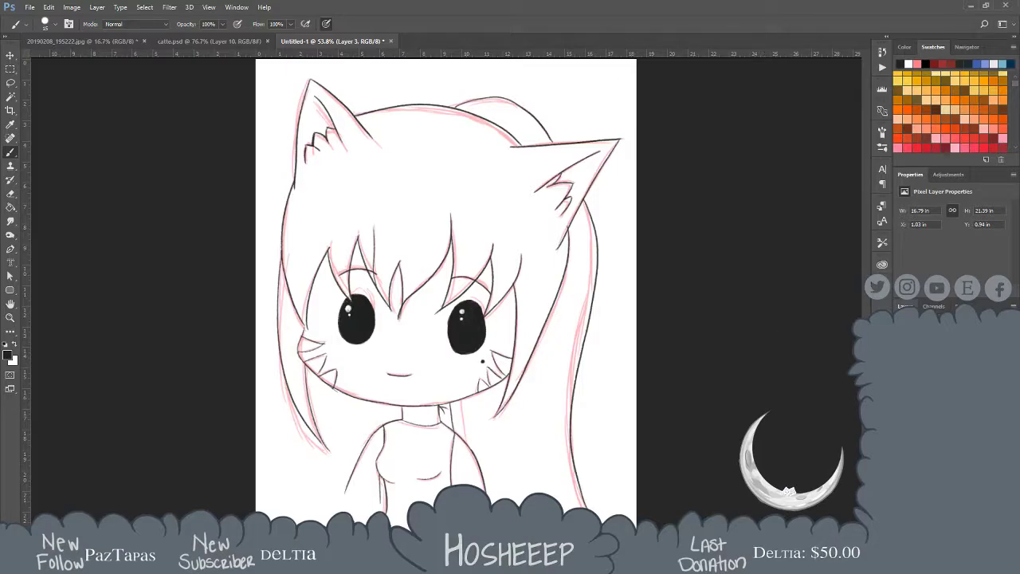
pyautogui.click(901, 393)
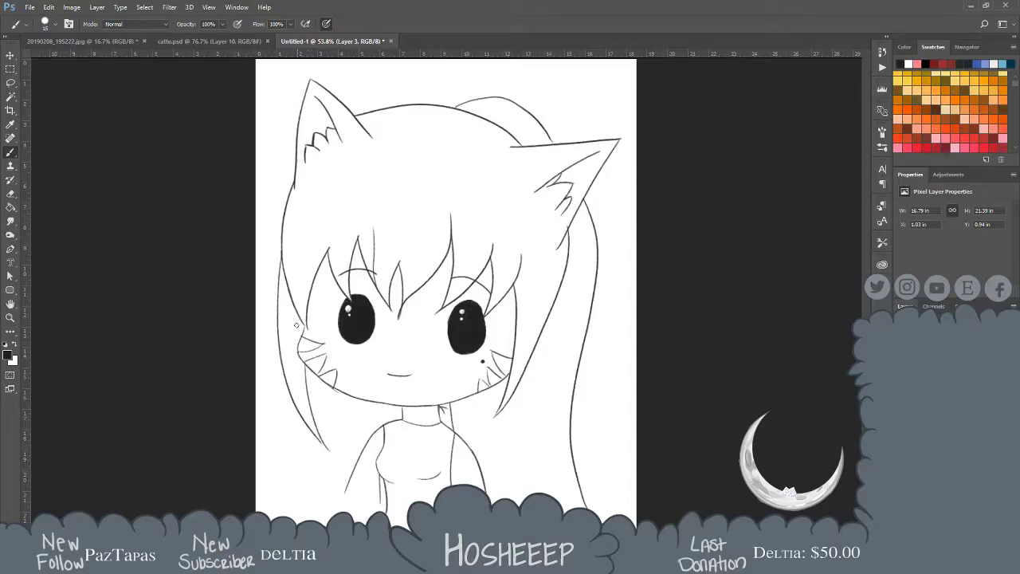
pyautogui.press('z')
pyautogui.moveTo(328, 484); pyautogui.dragTo(328, 483)
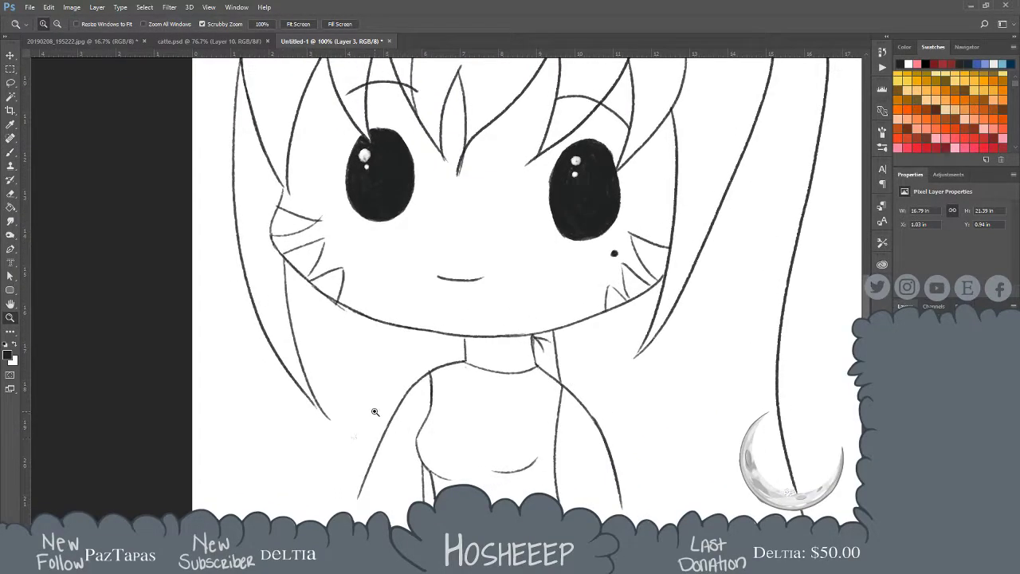
pyautogui.press('e')
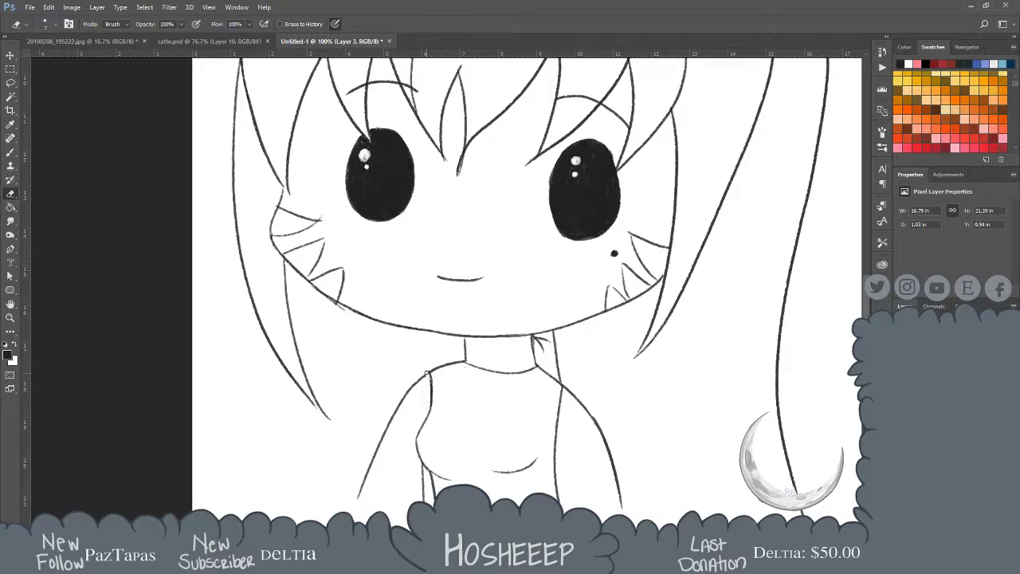
pyautogui.moveTo(412, 392); pyautogui.dragTo(380, 438)
pyautogui.press('b')
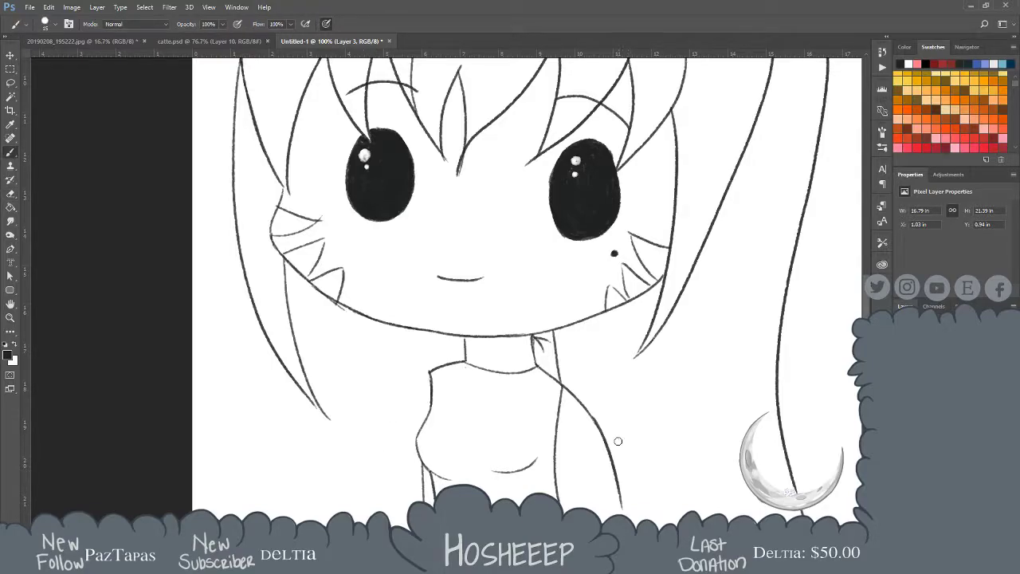
# Ink the right arm's inner edge and redraw the left arm's outer edge closer to the body
pyautogui.moveTo(557, 434); pyautogui.dragTo(572, 500)
pyautogui.moveTo(428, 372)
pyautogui.mouseDown()
pyautogui.moveTo(393, 465)
pyautogui.moveTo(396, 520)
pyautogui.mouseUp()
pyautogui.hotkey('ctrl', 'z')
pyautogui.moveTo(430, 369); pyautogui.dragTo(389, 470)
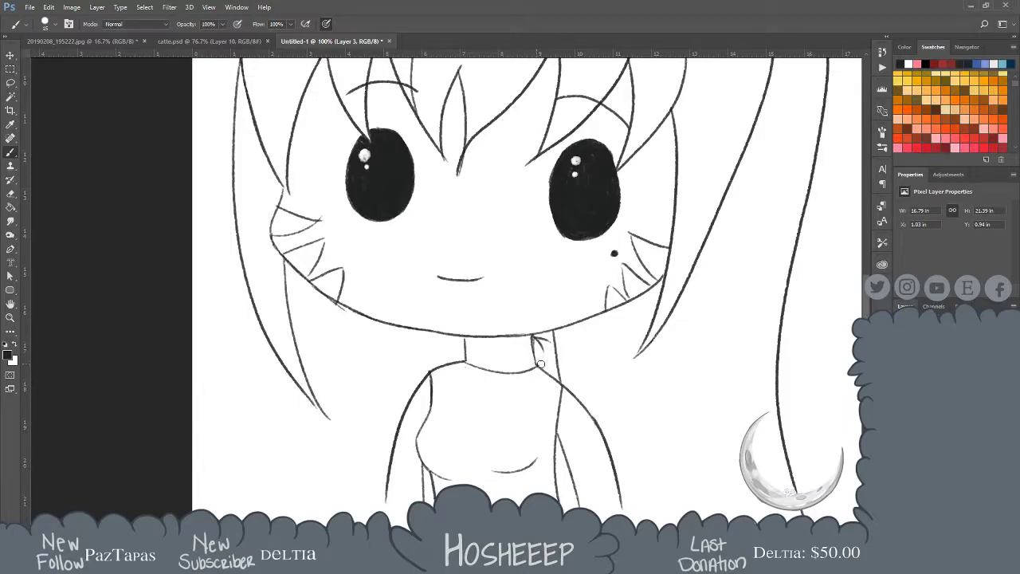
# Add a new layer beneath the line art and choose a pale pinkish skin tone from the swatches
pyautogui.moveTo(574, 416)
pyautogui.mouseDown()
pyautogui.moveTo(574, 316)
pyautogui.moveTo(582, 385)
pyautogui.moveTo(562, 383)
pyautogui.moveTo(566, 357)
pyautogui.mouseUp()
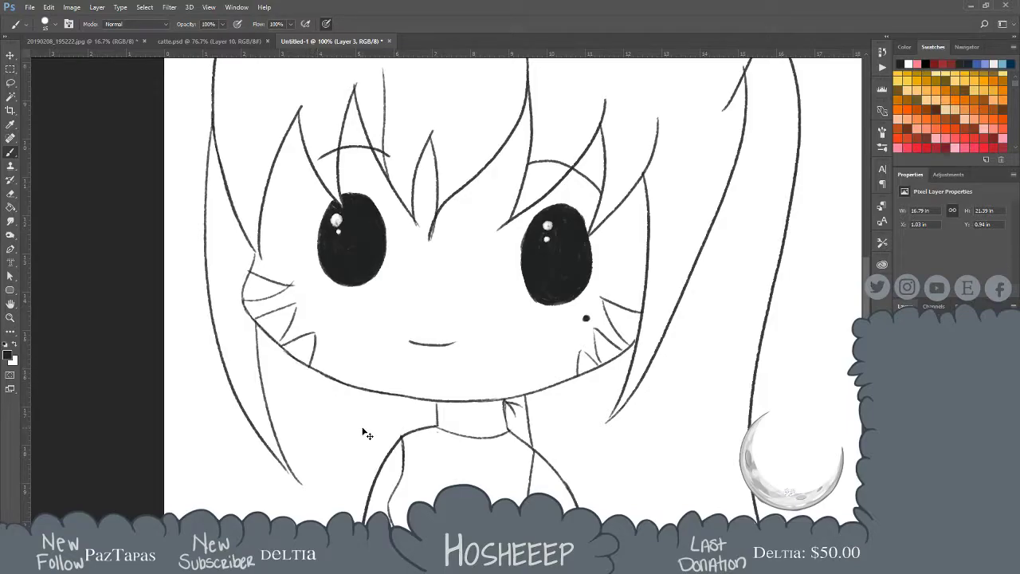
pyautogui.scroll(-3, 362, 434)
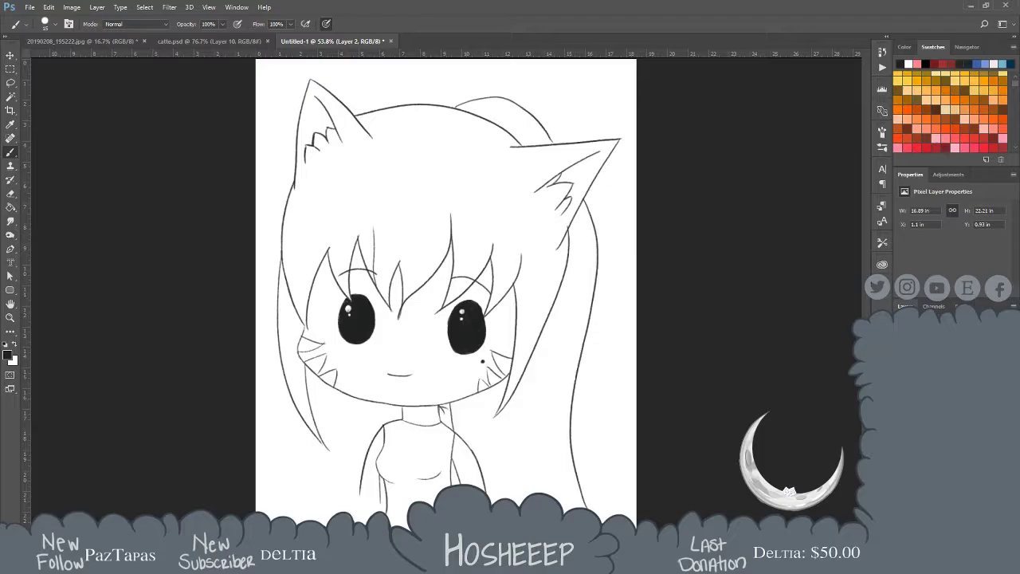
pyautogui.hotkey('ctrl', 'shift', 'alt', 'n')
pyautogui.moveTo(1015, 88); pyautogui.dragTo(1015, 117)
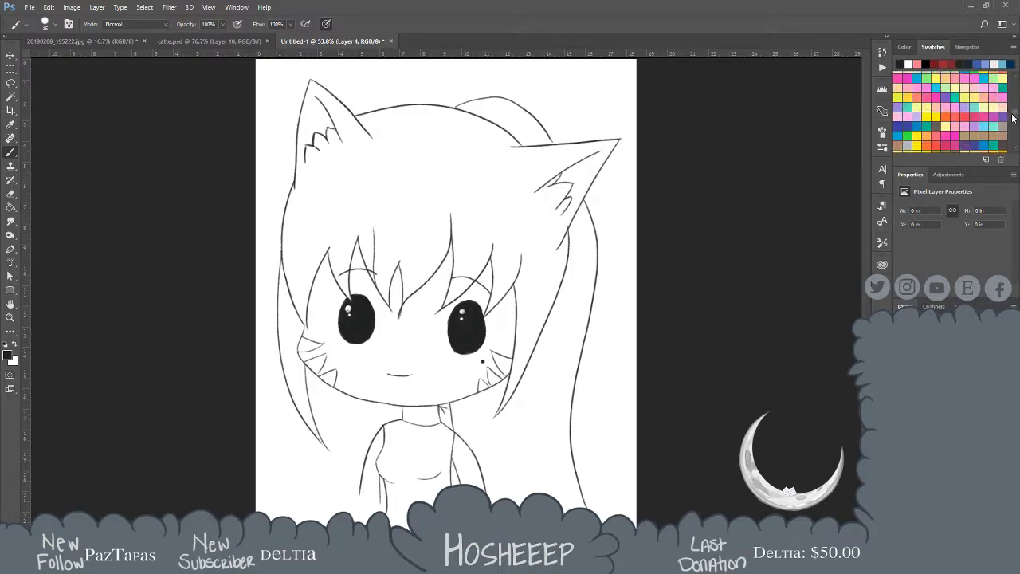
pyautogui.click(1016, 149)
pyautogui.click(1016, 149)
pyautogui.click(1016, 149)
pyautogui.click(1016, 149)
pyautogui.click(1017, 150)
pyautogui.click(1017, 150)
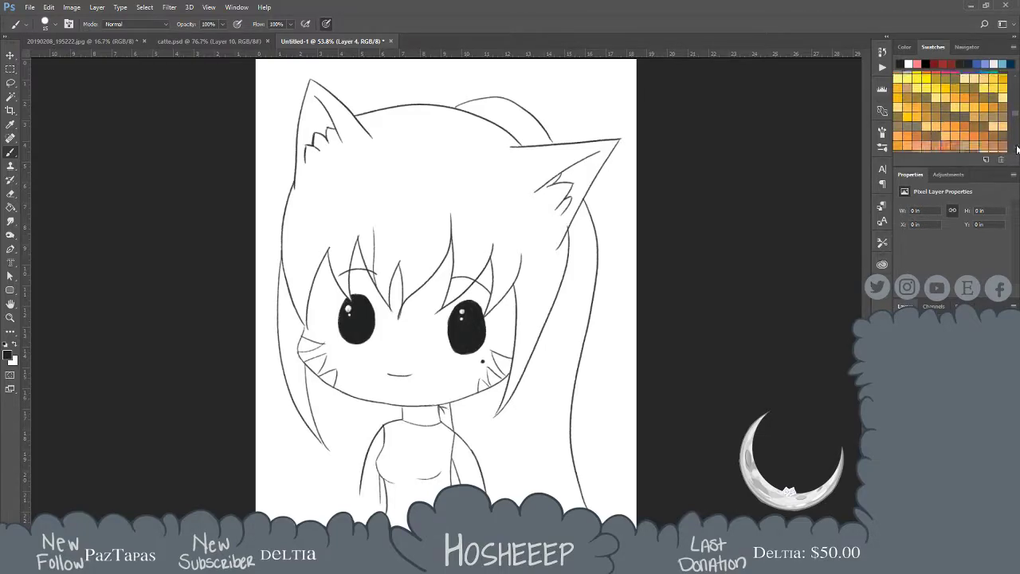
pyautogui.moveTo(1016, 117); pyautogui.dragTo(1018, 107)
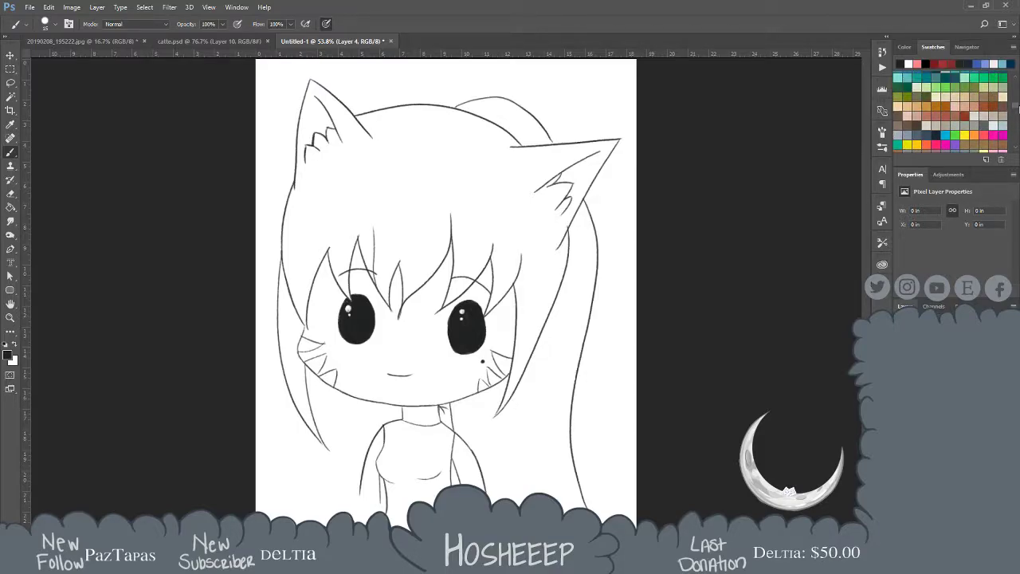
pyautogui.click(958, 106)
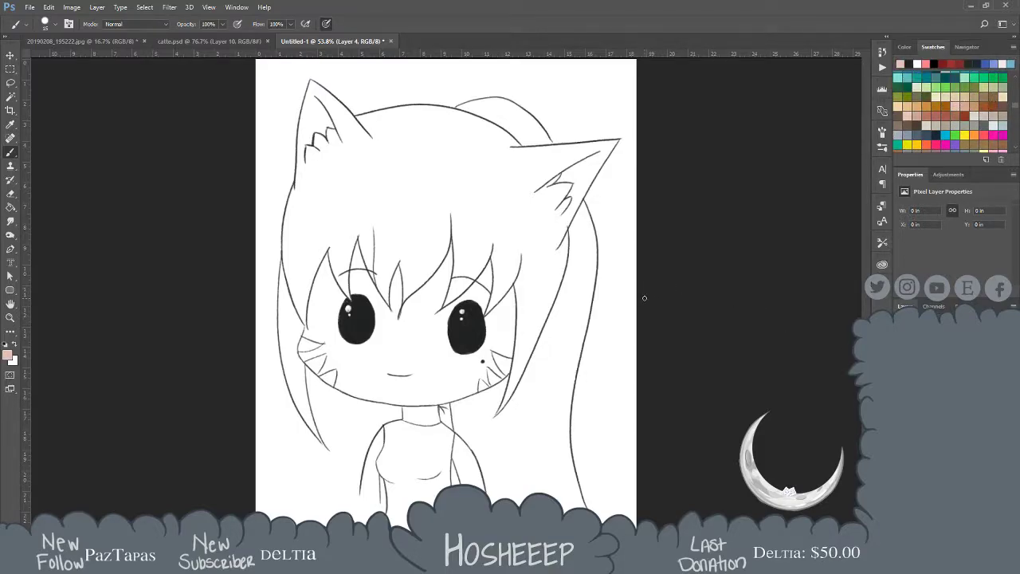
# Enlarge the brush to 175 and paint the base skin colour over the face, neck and both arms
pyautogui.press(']')
pyautogui.press(']')
pyautogui.press(']')
pyautogui.press(']')
pyautogui.press(']')
pyautogui.press(']')
pyautogui.press(']')
pyautogui.press(']')
pyautogui.moveTo(331, 259)
pyautogui.mouseDown()
pyautogui.moveTo(313, 299)
pyautogui.moveTo(313, 340)
pyautogui.moveTo(329, 287)
pyautogui.moveTo(325, 352)
pyautogui.moveTo(334, 285)
pyautogui.moveTo(356, 388)
pyautogui.moveTo(330, 335)
pyautogui.moveTo(339, 375)
pyautogui.moveTo(304, 340)
pyautogui.moveTo(357, 396)
pyautogui.moveTo(314, 358)
pyautogui.moveTo(421, 403)
pyautogui.moveTo(455, 366)
pyautogui.moveTo(360, 358)
pyautogui.moveTo(386, 382)
pyautogui.moveTo(492, 371)
pyautogui.moveTo(354, 377)
pyautogui.moveTo(494, 367)
pyautogui.moveTo(497, 296)
pyautogui.moveTo(489, 389)
pyautogui.moveTo(508, 299)
pyautogui.moveTo(506, 370)
pyautogui.moveTo(511, 298)
pyautogui.moveTo(497, 348)
pyautogui.moveTo(487, 312)
pyautogui.moveTo(475, 373)
pyautogui.moveTo(478, 281)
pyautogui.moveTo(489, 307)
pyautogui.moveTo(469, 343)
pyautogui.moveTo(484, 269)
pyautogui.moveTo(461, 351)
pyautogui.moveTo(487, 256)
pyautogui.moveTo(459, 331)
pyautogui.moveTo(474, 267)
pyautogui.moveTo(420, 334)
pyautogui.moveTo(451, 253)
pyautogui.moveTo(393, 343)
pyautogui.moveTo(451, 252)
pyautogui.moveTo(425, 299)
pyautogui.moveTo(422, 289)
pyautogui.moveTo(404, 352)
pyautogui.moveTo(443, 283)
pyautogui.moveTo(409, 366)
pyautogui.moveTo(464, 330)
pyautogui.moveTo(448, 394)
pyautogui.moveTo(472, 335)
pyautogui.moveTo(458, 359)
pyautogui.moveTo(422, 371)
pyautogui.moveTo(402, 359)
pyautogui.moveTo(407, 335)
pyautogui.moveTo(355, 343)
pyautogui.moveTo(337, 247)
pyautogui.moveTo(348, 237)
pyautogui.moveTo(397, 323)
pyautogui.moveTo(361, 249)
pyautogui.moveTo(406, 319)
pyautogui.moveTo(407, 282)
pyautogui.moveTo(395, 305)
pyautogui.moveTo(357, 243)
pyautogui.moveTo(352, 307)
pyautogui.moveTo(336, 284)
pyautogui.moveTo(403, 361)
pyautogui.moveTo(466, 376)
pyautogui.moveTo(477, 369)
pyautogui.moveTo(345, 369)
pyautogui.moveTo(462, 375)
pyautogui.moveTo(419, 334)
pyautogui.moveTo(411, 402)
pyautogui.moveTo(434, 410)
pyautogui.moveTo(478, 482)
pyautogui.moveTo(459, 444)
pyautogui.moveTo(471, 478)
pyautogui.moveTo(405, 455)
pyautogui.moveTo(383, 434)
pyautogui.moveTo(372, 458)
pyautogui.mouseUp()
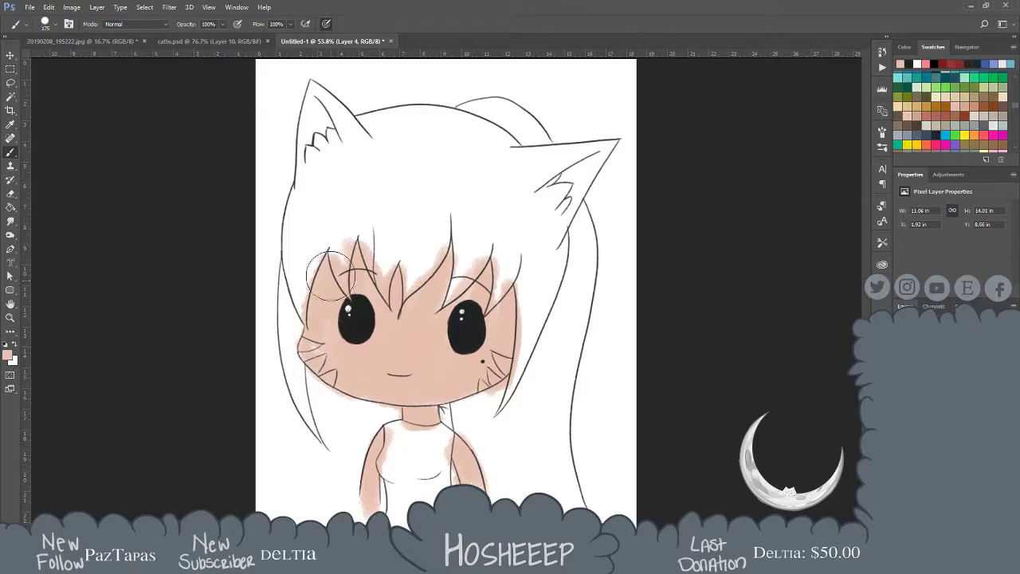
# Set the eraser to 10 px and erase the skin colour spilling outside the hair strand beside the left eye
pyautogui.press('z')
pyautogui.moveTo(295, 319); pyautogui.dragTo(294, 318)
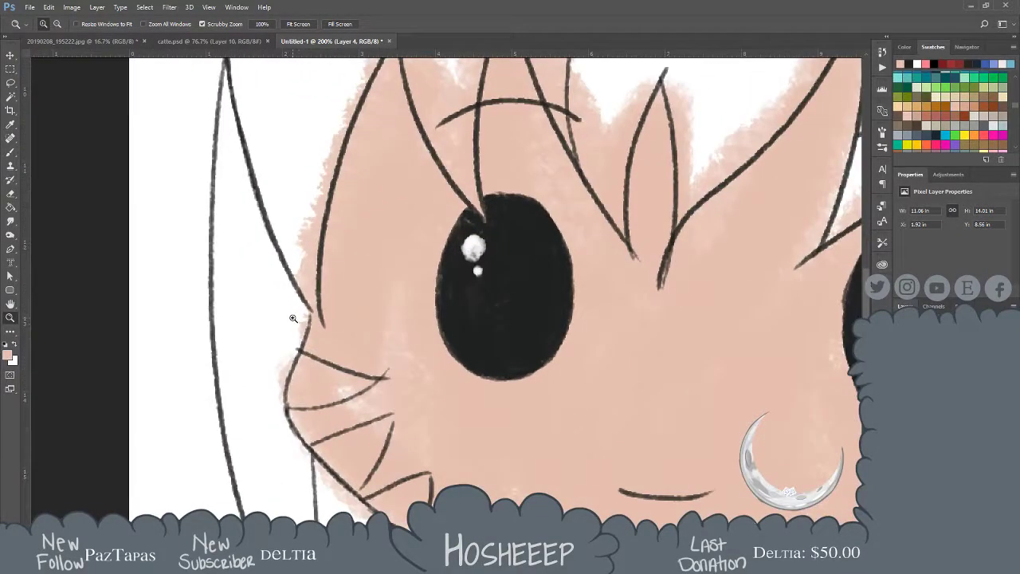
pyautogui.press('e')
pyautogui.moveTo(348, 111); pyautogui.dragTo(335, 148)
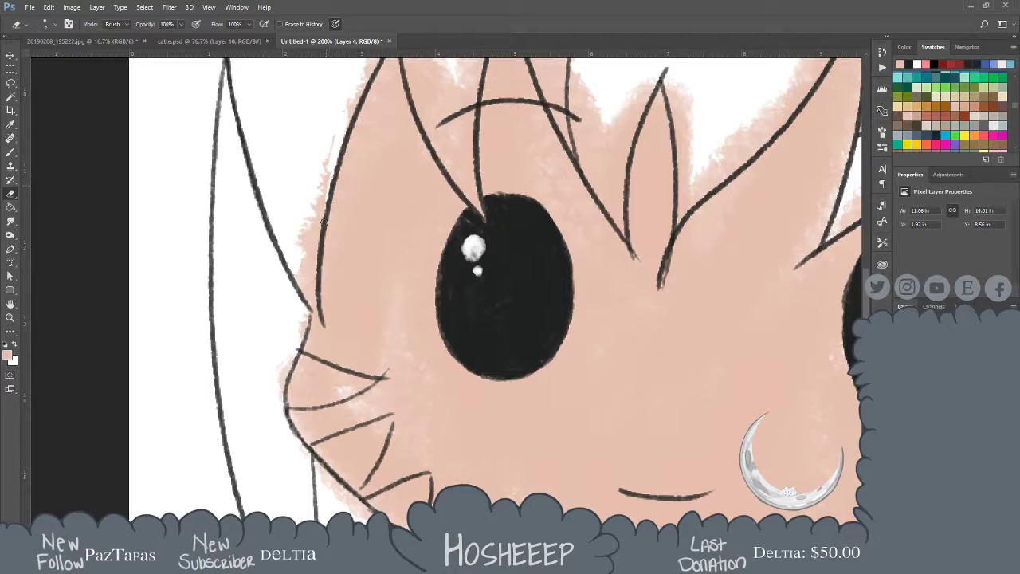
pyautogui.moveTo(341, 170)
pyautogui.mouseDown()
pyautogui.moveTo(356, 101)
pyautogui.moveTo(312, 257)
pyautogui.mouseUp()
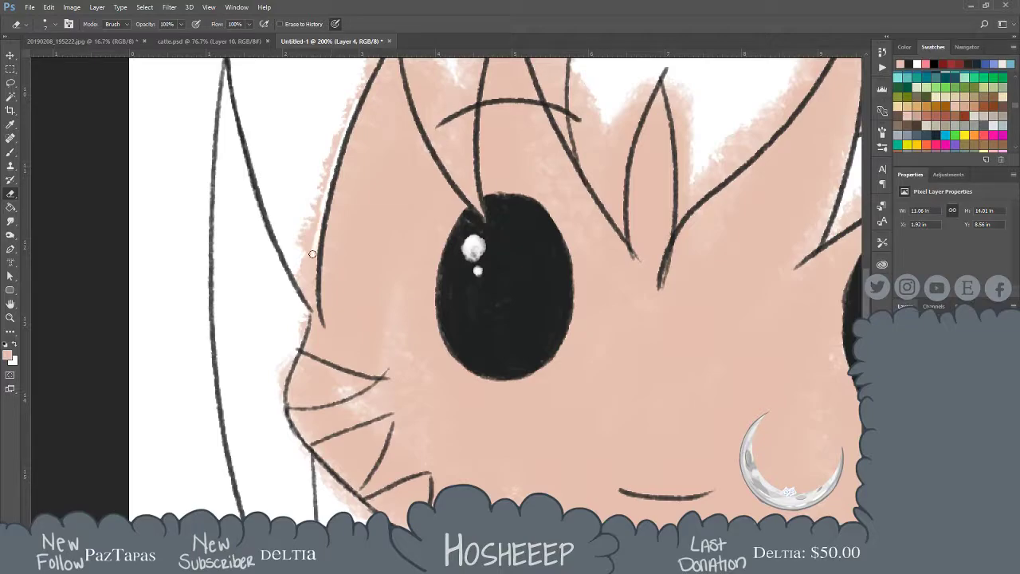
pyautogui.click(49, 24)
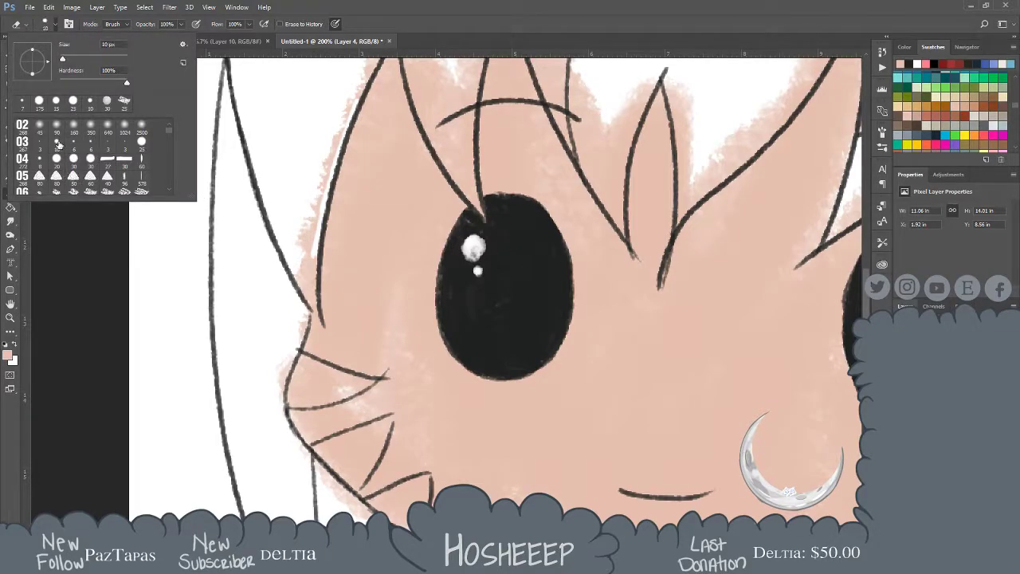
pyautogui.click(363, 81)
pyautogui.moveTo(330, 179); pyautogui.dragTo(314, 249)
pyautogui.moveTo(321, 212); pyautogui.dragTo(312, 295)
pyautogui.moveTo(314, 252)
pyautogui.mouseDown()
pyautogui.moveTo(312, 299)
pyautogui.moveTo(306, 284)
pyautogui.moveTo(317, 311)
pyautogui.moveTo(294, 272)
pyautogui.moveTo(296, 244)
pyautogui.moveTo(312, 273)
pyautogui.moveTo(313, 257)
pyautogui.moveTo(314, 277)
pyautogui.moveTo(309, 220)
pyautogui.moveTo(321, 192)
pyautogui.moveTo(305, 236)
pyautogui.mouseUp()
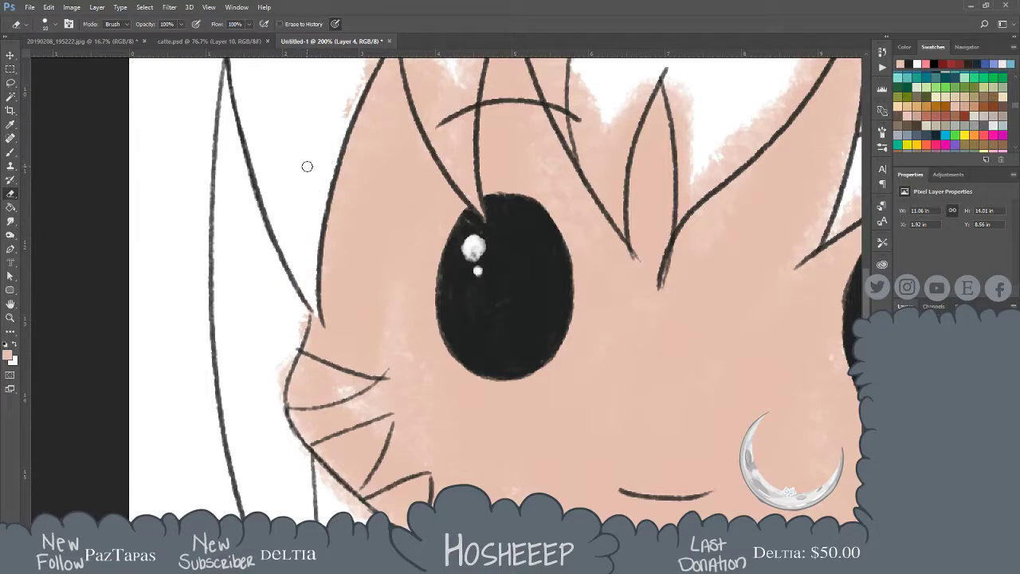
# Erase the skin colour spilling onto the hair between and around the two bang points above the left eye
pyautogui.moveTo(386, 156); pyautogui.dragTo(364, 256)
pyautogui.moveTo(384, 149)
pyautogui.mouseDown()
pyautogui.moveTo(397, 214)
pyautogui.moveTo(453, 302)
pyautogui.moveTo(425, 219)
pyautogui.mouseUp()
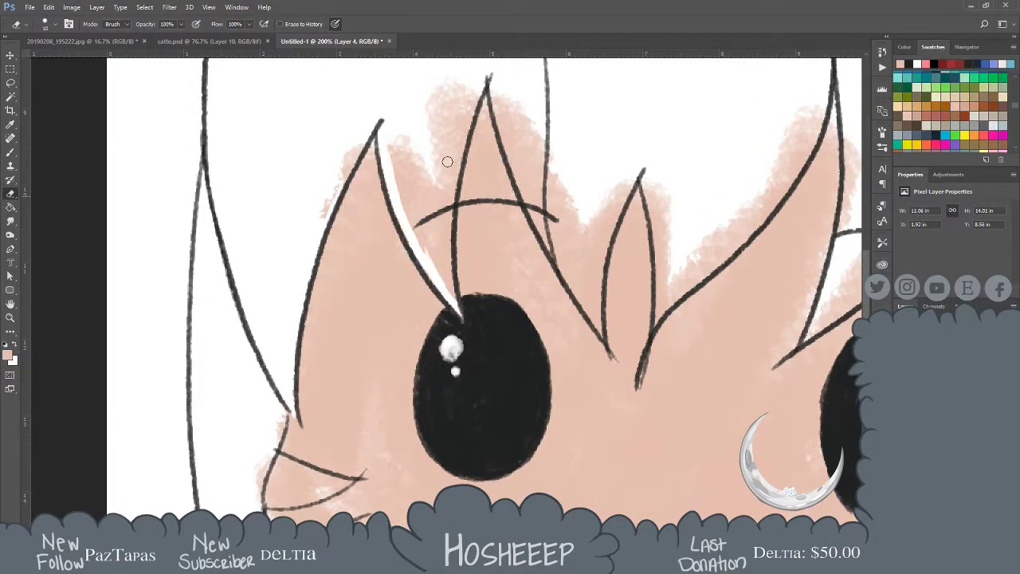
pyautogui.moveTo(438, 164)
pyautogui.mouseDown()
pyautogui.moveTo(427, 231)
pyautogui.moveTo(423, 191)
pyautogui.moveTo(417, 229)
pyautogui.moveTo(405, 148)
pyautogui.moveTo(415, 222)
pyautogui.mouseUp()
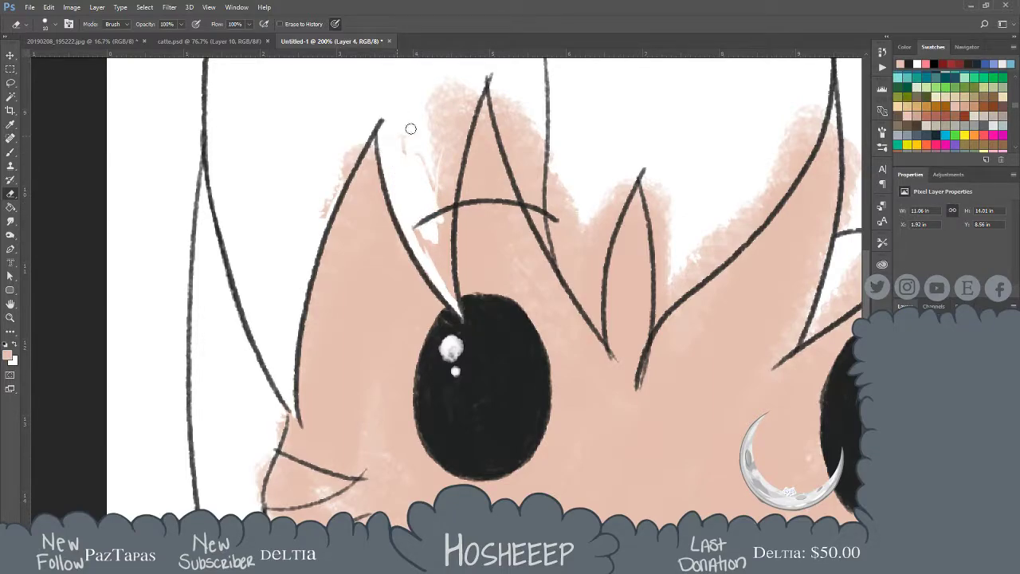
pyautogui.moveTo(404, 171)
pyautogui.mouseDown()
pyautogui.moveTo(440, 236)
pyautogui.moveTo(428, 184)
pyautogui.moveTo(437, 192)
pyautogui.moveTo(474, 87)
pyautogui.moveTo(464, 136)
pyautogui.mouseUp()
pyautogui.moveTo(465, 90)
pyautogui.mouseDown()
pyautogui.moveTo(454, 84)
pyautogui.moveTo(421, 140)
pyautogui.mouseUp()
pyautogui.moveTo(471, 110)
pyautogui.mouseDown()
pyautogui.moveTo(445, 205)
pyautogui.moveTo(462, 141)
pyautogui.moveTo(443, 283)
pyautogui.moveTo(410, 217)
pyautogui.moveTo(440, 271)
pyautogui.moveTo(446, 248)
pyautogui.moveTo(454, 305)
pyautogui.mouseUp()
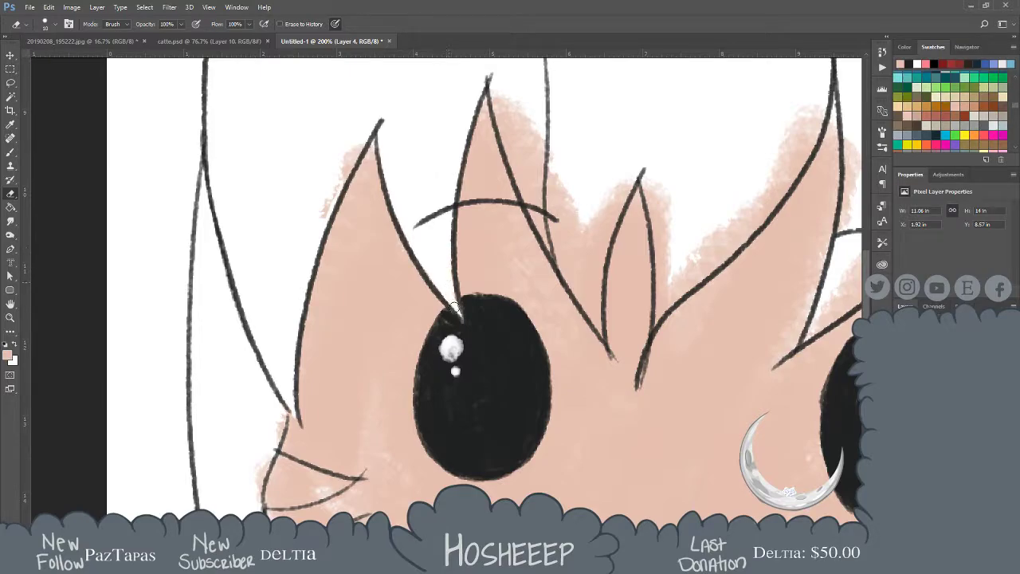
pyautogui.moveTo(330, 206)
pyautogui.mouseDown()
pyautogui.moveTo(370, 132)
pyautogui.moveTo(324, 227)
pyautogui.moveTo(334, 188)
pyautogui.mouseUp()
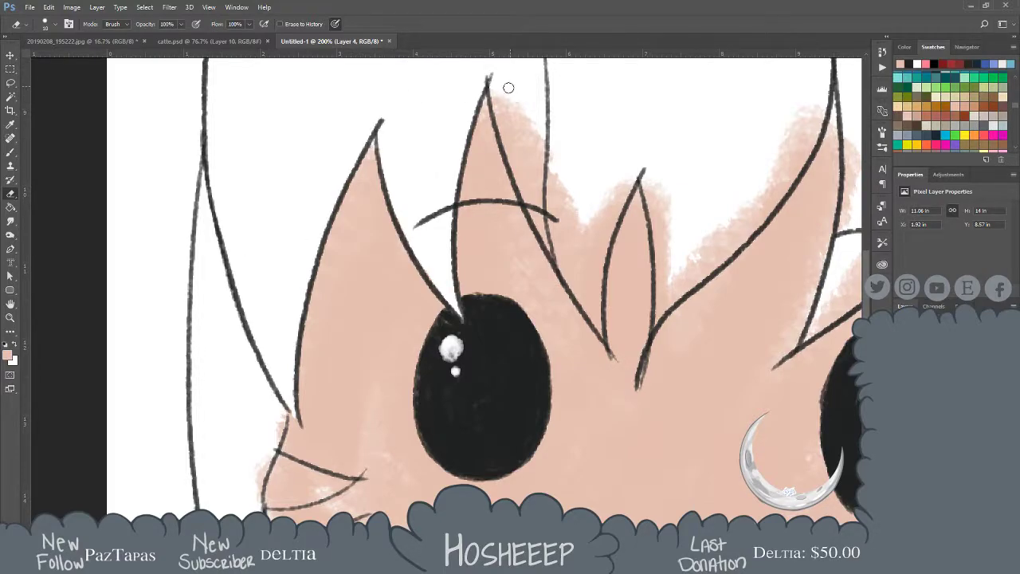
# Erase a clean edge along the hair outlines from the left eye's bang point across the thin middle strand to the tall strand
pyautogui.moveTo(490, 80)
pyautogui.mouseDown()
pyautogui.moveTo(537, 227)
pyautogui.moveTo(547, 239)
pyautogui.moveTo(536, 211)
pyautogui.moveTo(589, 314)
pyautogui.mouseUp()
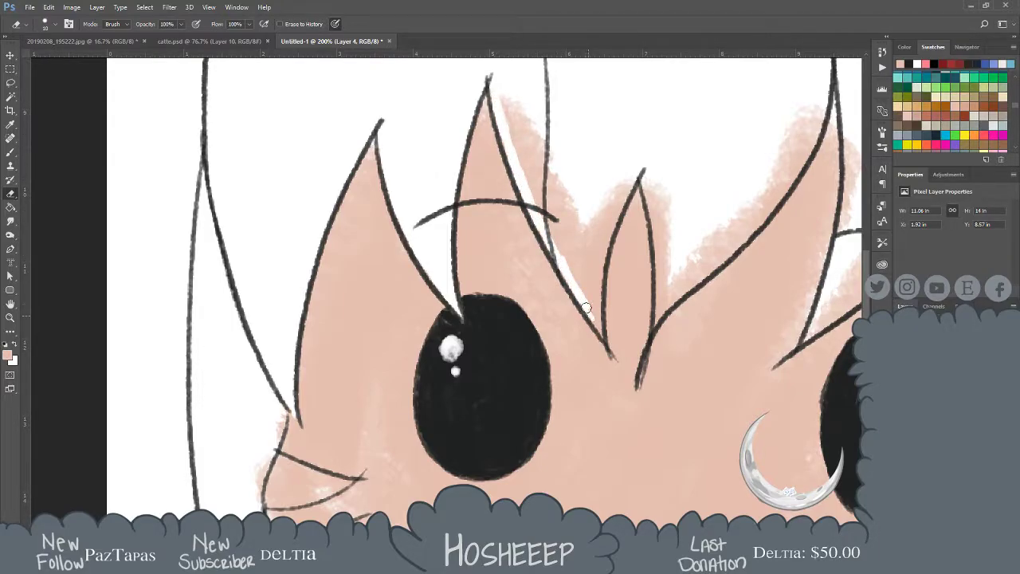
pyautogui.moveTo(635, 171)
pyautogui.mouseDown()
pyautogui.moveTo(609, 219)
pyautogui.moveTo(636, 172)
pyautogui.moveTo(602, 250)
pyautogui.moveTo(619, 208)
pyautogui.moveTo(593, 310)
pyautogui.moveTo(608, 247)
pyautogui.mouseUp()
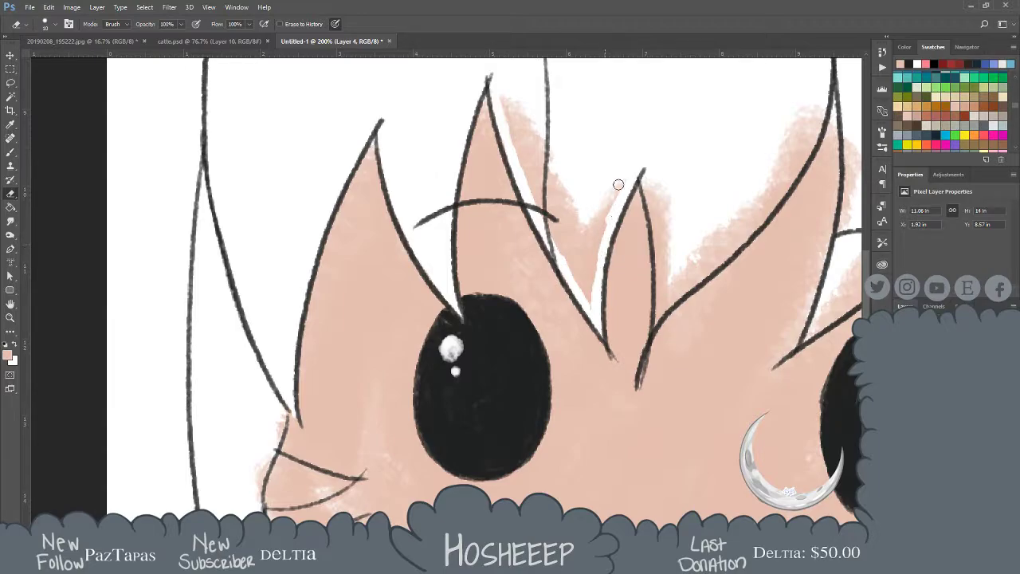
pyautogui.moveTo(644, 180)
pyautogui.mouseDown()
pyautogui.moveTo(661, 251)
pyautogui.moveTo(653, 224)
pyautogui.moveTo(653, 310)
pyautogui.moveTo(660, 285)
pyautogui.moveTo(658, 312)
pyautogui.mouseUp()
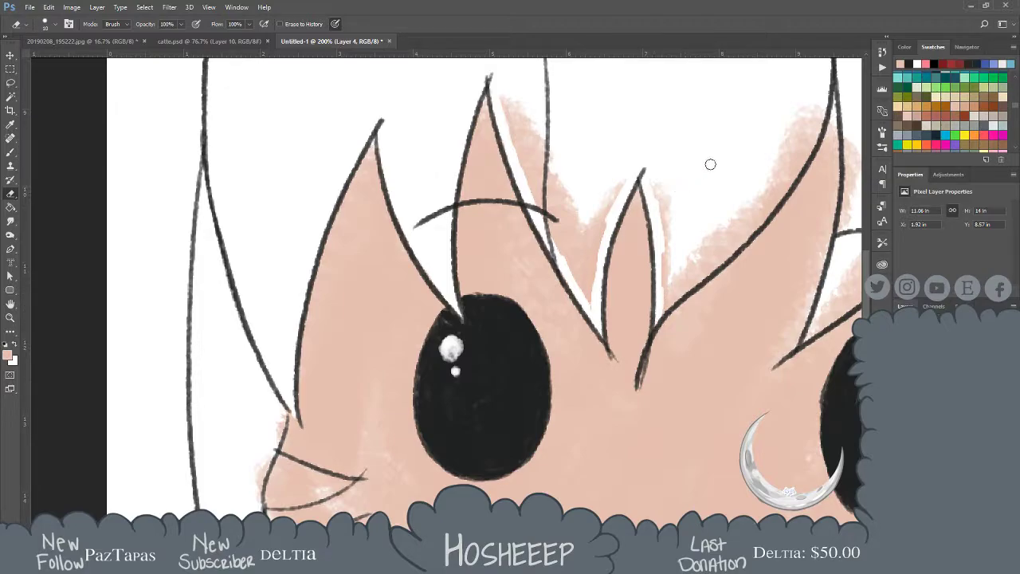
pyautogui.moveTo(819, 103)
pyautogui.mouseDown()
pyautogui.moveTo(798, 162)
pyautogui.moveTo(809, 143)
pyautogui.moveTo(766, 208)
pyautogui.moveTo(801, 155)
pyautogui.moveTo(798, 168)
pyautogui.moveTo(743, 238)
pyautogui.moveTo(785, 185)
pyautogui.moveTo(759, 223)
pyautogui.moveTo(661, 313)
pyautogui.mouseUp()
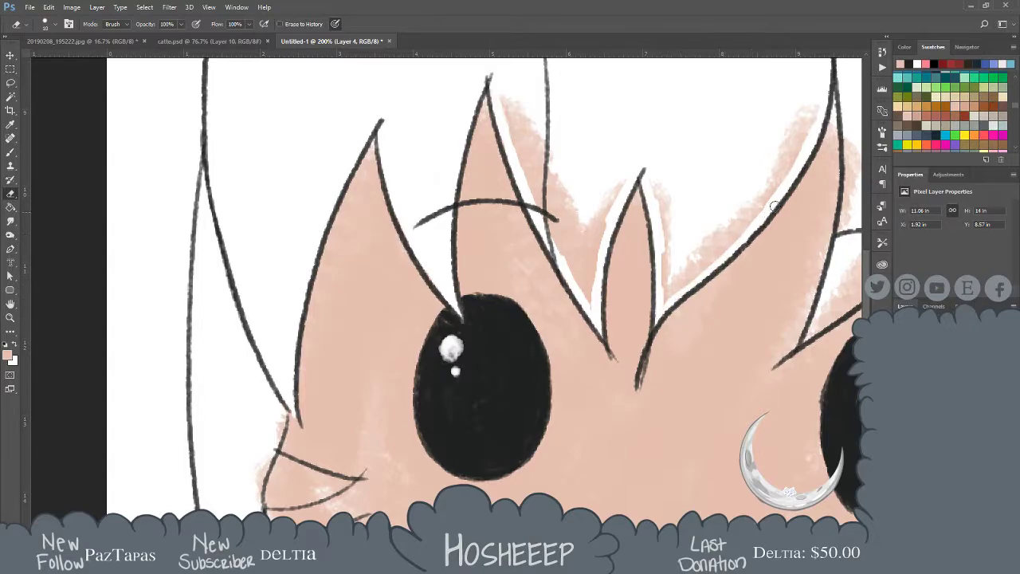
# Erase a clean edge of skin colour along the bang outlines above and beside the right eye
pyautogui.moveTo(700, 321); pyautogui.dragTo(435, 212)
pyautogui.moveTo(577, 244); pyautogui.dragTo(562, 252)
pyautogui.moveTo(571, 139); pyautogui.dragTo(542, 237)
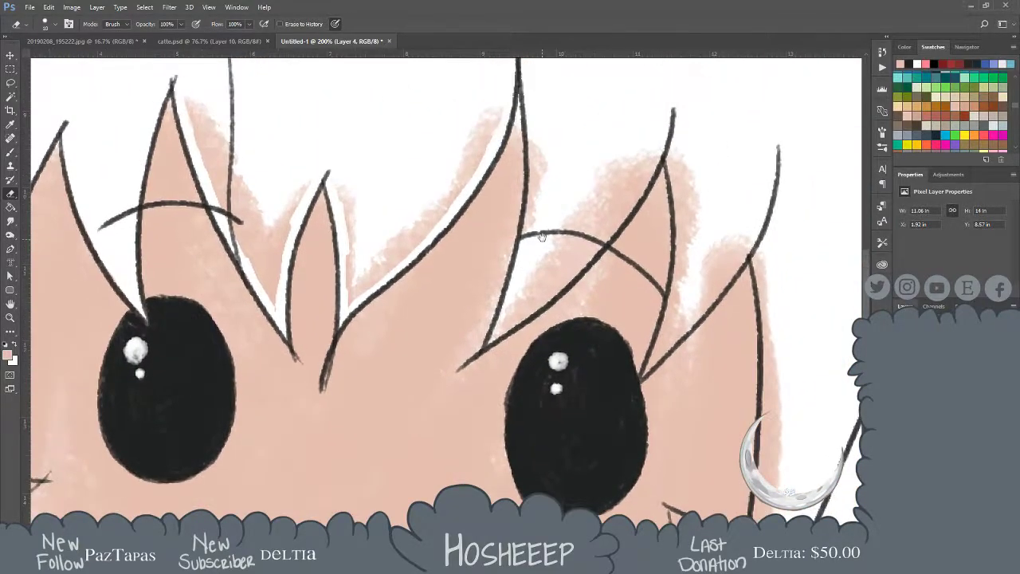
pyautogui.moveTo(528, 125)
pyautogui.mouseDown()
pyautogui.moveTo(532, 163)
pyautogui.moveTo(537, 130)
pyautogui.moveTo(524, 253)
pyautogui.mouseUp()
pyautogui.moveTo(505, 321)
pyautogui.mouseDown()
pyautogui.moveTo(492, 338)
pyautogui.moveTo(597, 247)
pyautogui.moveTo(658, 159)
pyautogui.moveTo(580, 271)
pyautogui.moveTo(503, 326)
pyautogui.mouseUp()
pyautogui.moveTo(676, 135)
pyautogui.mouseDown()
pyautogui.moveTo(676, 298)
pyautogui.moveTo(646, 372)
pyautogui.moveTo(757, 232)
pyautogui.mouseUp()
pyautogui.moveTo(717, 286); pyautogui.dragTo(666, 352)
pyautogui.moveTo(699, 318); pyautogui.dragTo(748, 259)
pyautogui.moveTo(678, 305); pyautogui.dragTo(570, 180)
pyautogui.moveTo(616, 156); pyautogui.dragTo(612, 152)
# Erase the skin colour directly outside the outlines of the right cheek, the right jaw and the neck's right side
pyautogui.moveTo(642, 125)
pyautogui.mouseDown()
pyautogui.moveTo(656, 265)
pyautogui.moveTo(639, 398)
pyautogui.moveTo(642, 371)
pyautogui.mouseUp()
pyautogui.moveTo(655, 316); pyautogui.dragTo(642, 452)
pyautogui.moveTo(649, 352)
pyautogui.mouseDown()
pyautogui.moveTo(638, 458)
pyautogui.moveTo(630, 421)
pyautogui.mouseUp()
pyautogui.moveTo(647, 383)
pyautogui.mouseDown()
pyautogui.moveTo(720, 212)
pyautogui.moveTo(719, 176)
pyautogui.mouseUp()
pyautogui.moveTo(741, 271)
pyautogui.mouseDown()
pyautogui.moveTo(736, 262)
pyautogui.moveTo(661, 317)
pyautogui.moveTo(522, 367)
pyautogui.mouseUp()
pyautogui.moveTo(613, 332); pyautogui.dragTo(742, 271)
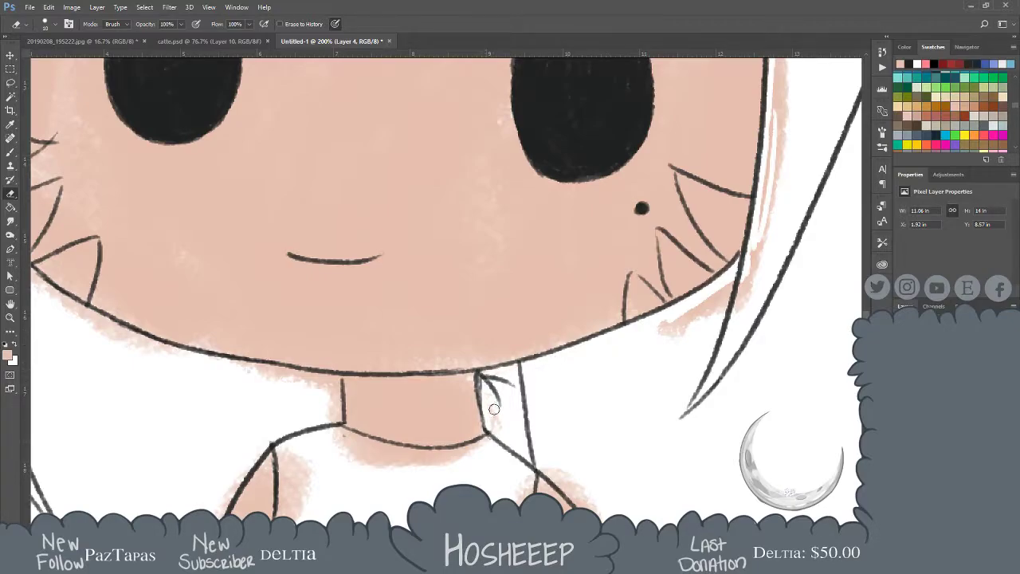
# Erase the skin colour bordering the neckline, the neck's left side and the left jaw outline
pyautogui.moveTo(337, 407)
pyautogui.mouseDown()
pyautogui.moveTo(337, 425)
pyautogui.moveTo(375, 443)
pyautogui.moveTo(361, 439)
pyautogui.moveTo(460, 459)
pyautogui.moveTo(478, 447)
pyautogui.moveTo(378, 455)
pyautogui.mouseUp()
pyautogui.moveTo(328, 370); pyautogui.dragTo(338, 423)
pyautogui.moveTo(329, 375)
pyautogui.mouseDown()
pyautogui.moveTo(316, 380)
pyautogui.moveTo(428, 406)
pyautogui.mouseUp()
pyautogui.moveTo(108, 94)
pyautogui.mouseDown()
pyautogui.moveTo(83, 177)
pyautogui.moveTo(84, 147)
pyautogui.moveTo(87, 202)
pyautogui.moveTo(155, 282)
pyautogui.moveTo(136, 269)
pyautogui.moveTo(101, 232)
pyautogui.moveTo(240, 345)
pyautogui.moveTo(209, 321)
pyautogui.moveTo(322, 372)
pyautogui.moveTo(449, 388)
pyautogui.moveTo(397, 386)
pyautogui.mouseUp()
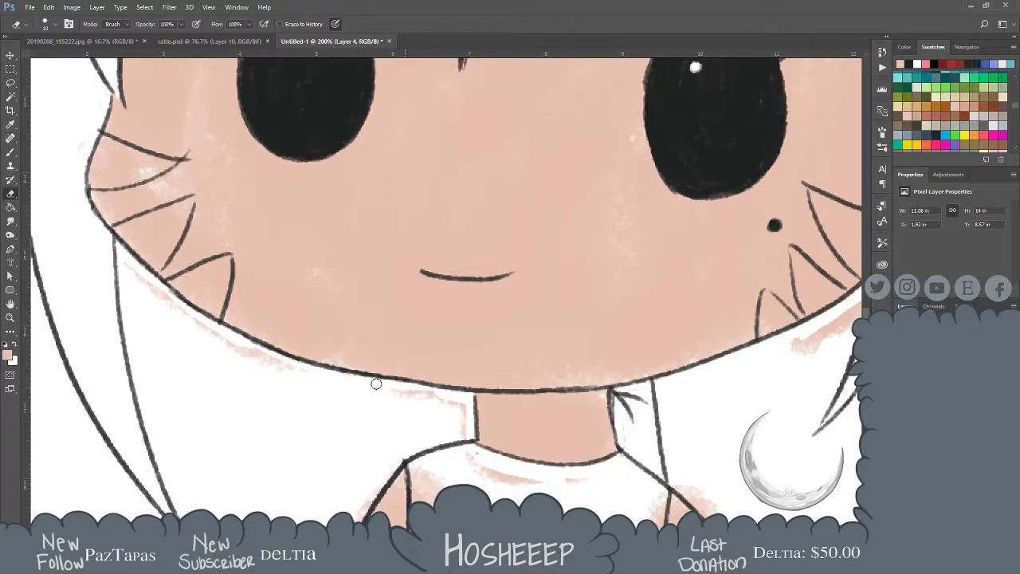
pyautogui.moveTo(377, 404); pyautogui.dragTo(385, 287)
pyautogui.press('w')
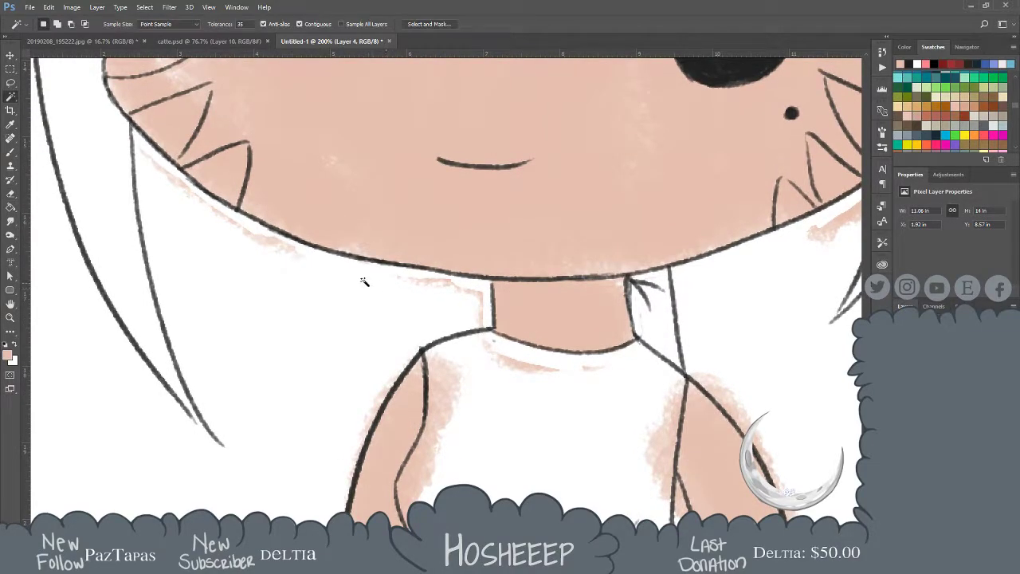
pyautogui.click(255, 248)
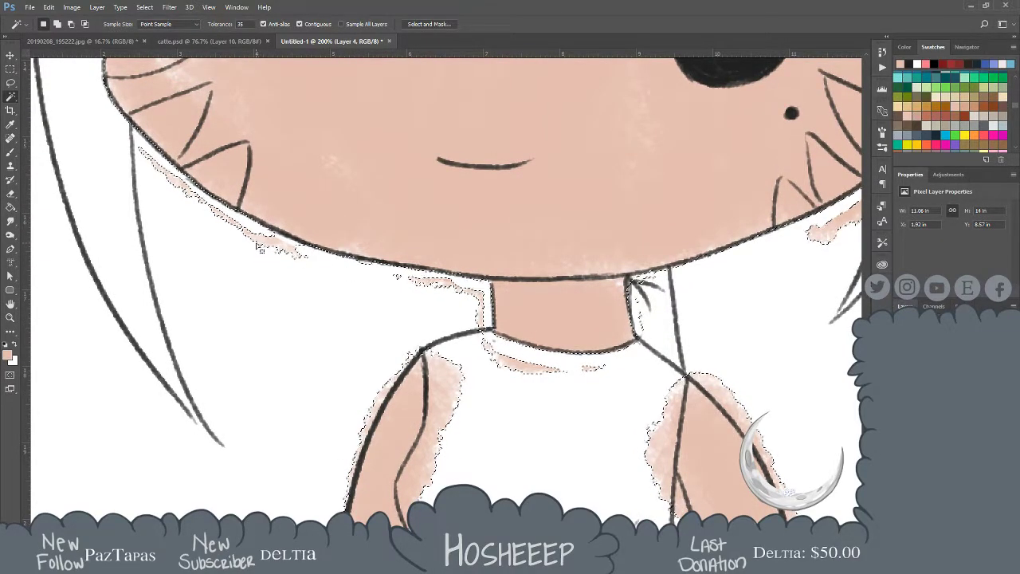
pyautogui.hotkey('ctrl', 'd')
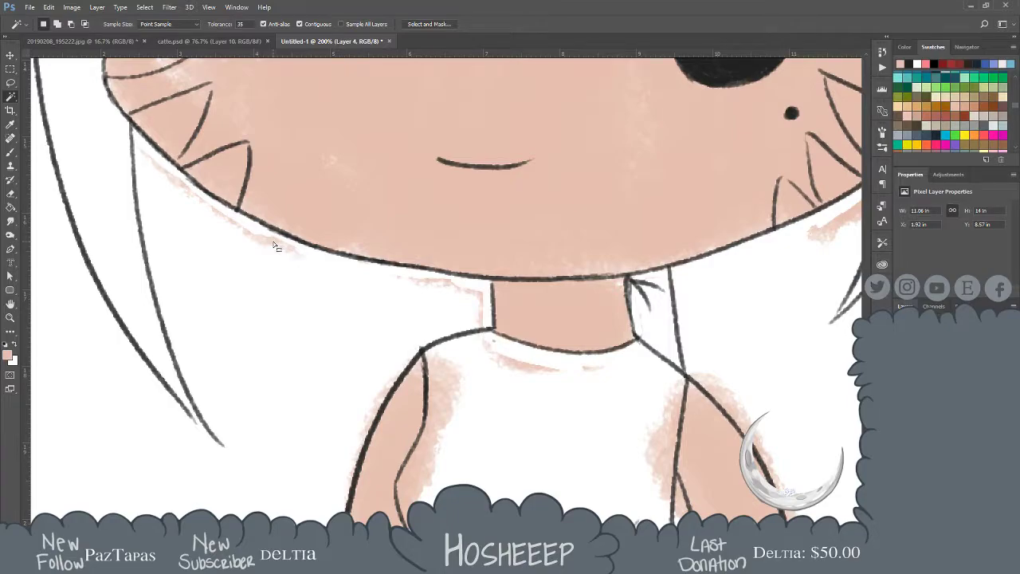
# Erase the leftover strip of skin colour beneath the left jaw
pyautogui.press('e')
pyautogui.moveTo(261, 237)
pyautogui.mouseDown()
pyautogui.moveTo(284, 245)
pyautogui.moveTo(250, 230)
pyautogui.moveTo(313, 276)
pyautogui.mouseUp()
pyautogui.moveTo(258, 235)
pyautogui.mouseDown()
pyautogui.moveTo(204, 198)
pyautogui.moveTo(235, 222)
pyautogui.moveTo(199, 201)
pyautogui.mouseUp()
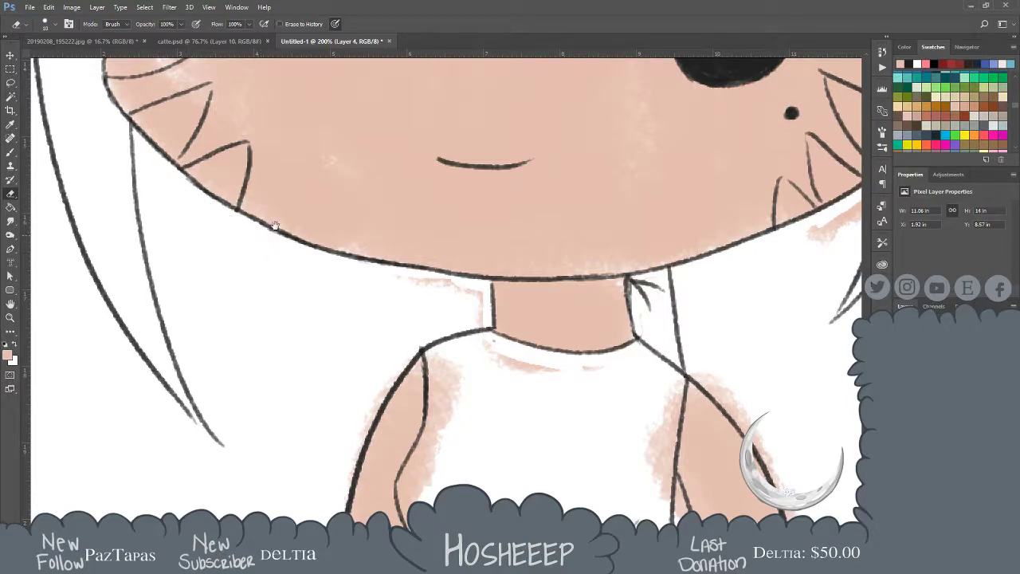
pyautogui.scroll(8, 266, 282)
pyautogui.hscroll(3, 273, 308)
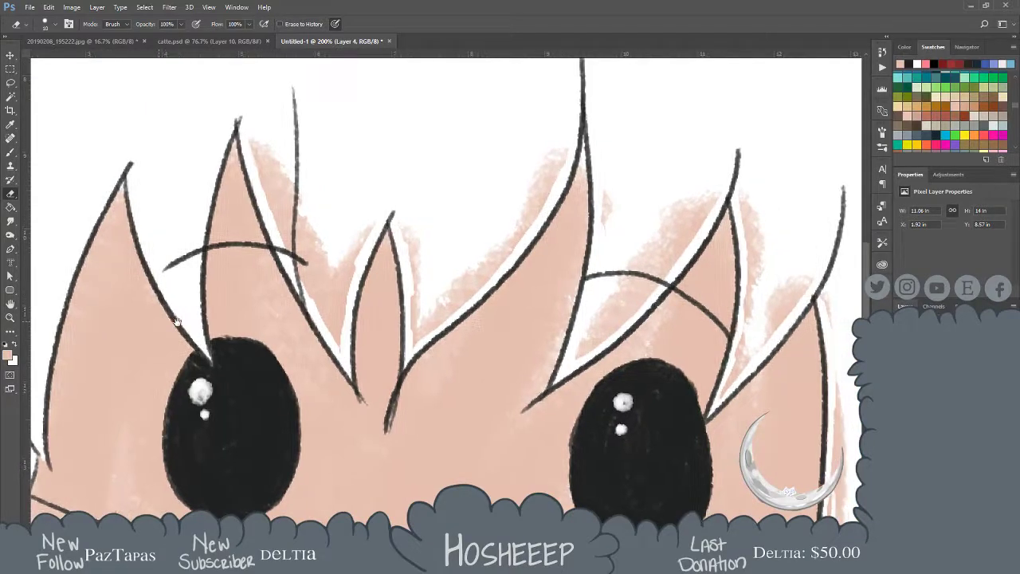
pyautogui.press('w')
pyautogui.click(441, 295)
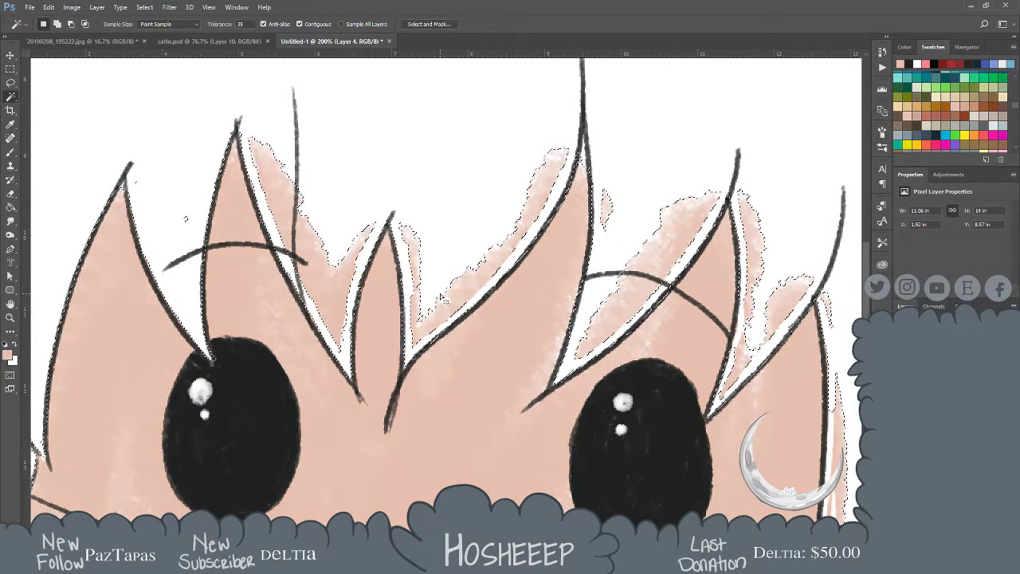
pyautogui.hotkey('ctrl', 'd')
# Erase the leftover skin colour on the hair between the left eye's bang point and the thin middle strand
pyautogui.press('e')
pyautogui.moveTo(246, 136)
pyautogui.mouseDown()
pyautogui.moveTo(257, 120)
pyautogui.moveTo(260, 164)
pyautogui.moveTo(280, 141)
pyautogui.moveTo(277, 225)
pyautogui.moveTo(282, 199)
pyautogui.mouseUp()
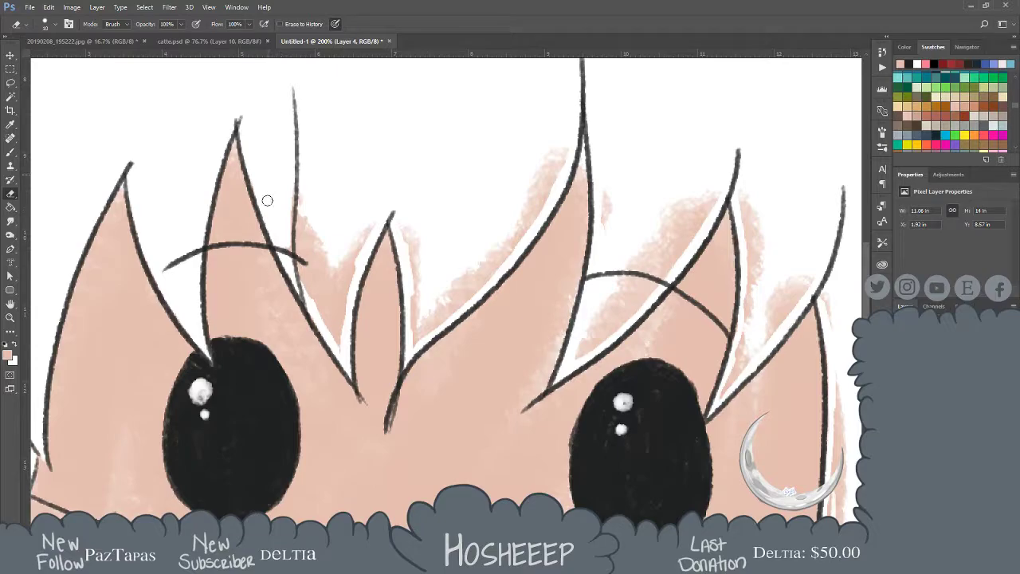
pyautogui.moveTo(291, 261)
pyautogui.mouseDown()
pyautogui.moveTo(298, 220)
pyautogui.moveTo(303, 275)
pyautogui.moveTo(319, 316)
pyautogui.moveTo(325, 297)
pyautogui.moveTo(337, 312)
pyautogui.moveTo(341, 352)
pyautogui.mouseUp()
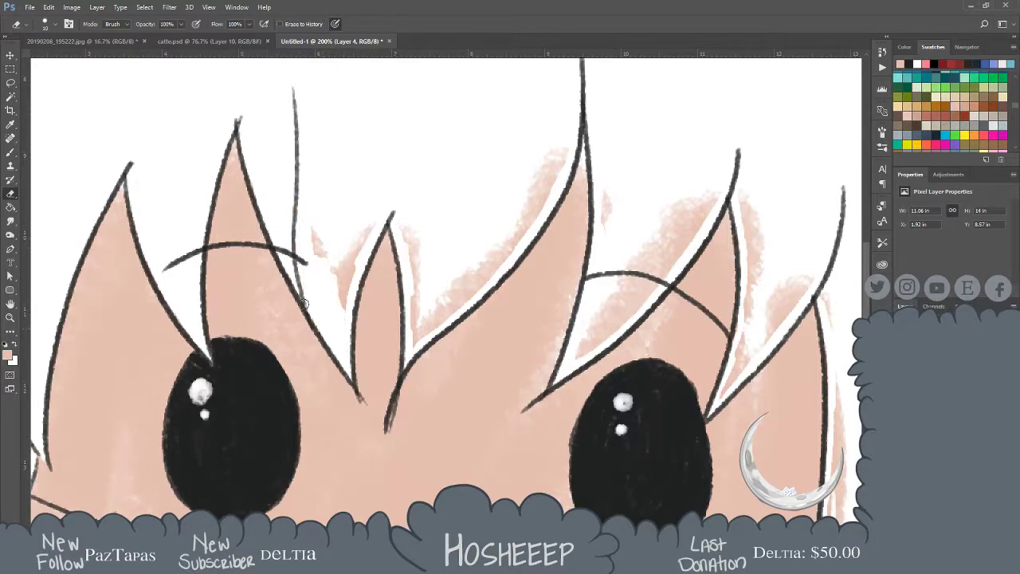
pyautogui.moveTo(312, 296)
pyautogui.mouseDown()
pyautogui.moveTo(348, 329)
pyautogui.moveTo(347, 304)
pyautogui.mouseUp()
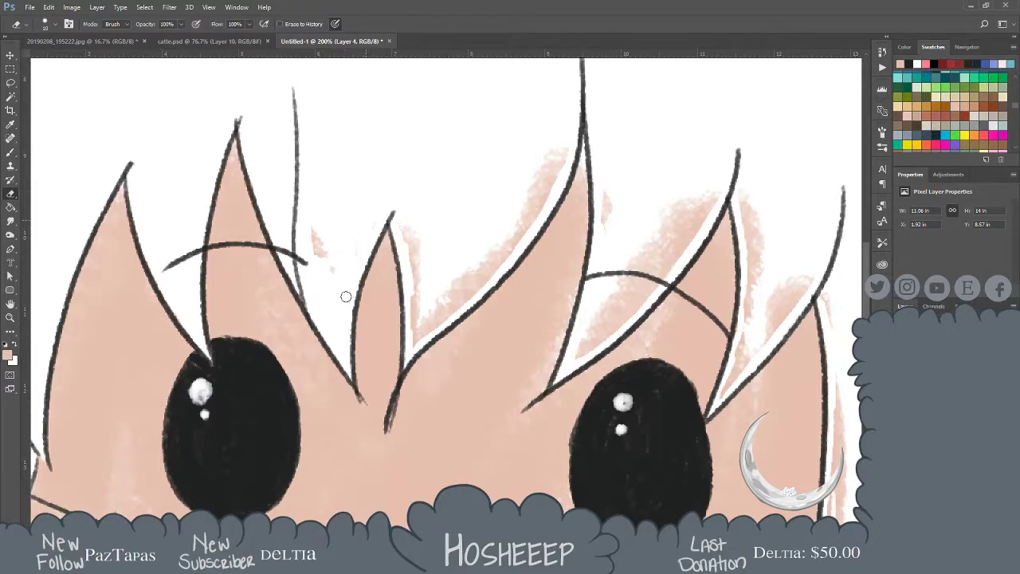
pyautogui.moveTo(332, 225); pyautogui.dragTo(314, 262)
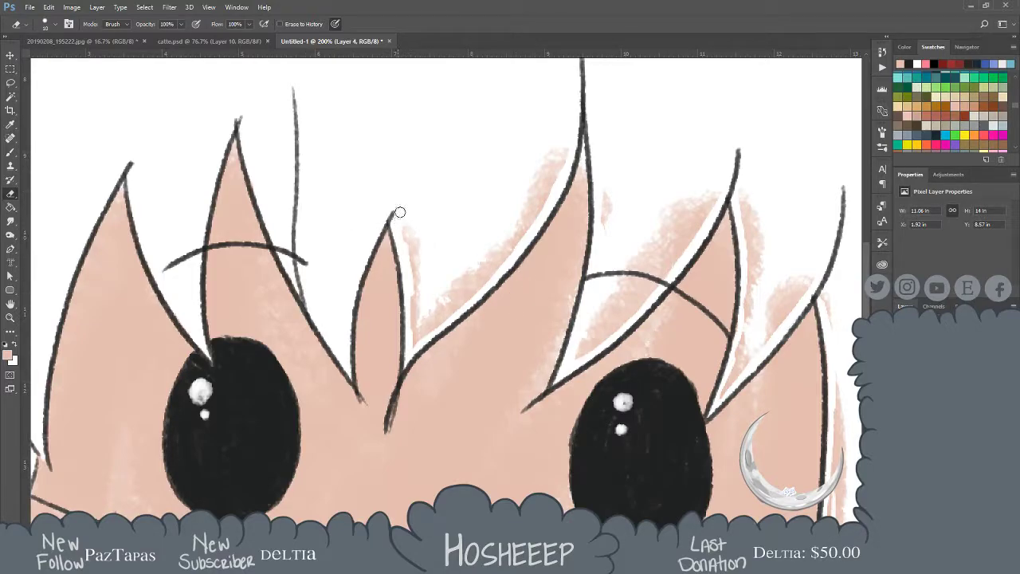
# Erase the remaining skin colour from the hair between the middle strand and the bangs over the right eye
pyautogui.moveTo(400, 238)
pyautogui.mouseDown()
pyautogui.moveTo(408, 269)
pyautogui.moveTo(425, 255)
pyautogui.moveTo(411, 320)
pyautogui.moveTo(432, 301)
pyautogui.moveTo(452, 297)
pyautogui.moveTo(459, 309)
pyautogui.moveTo(533, 220)
pyautogui.moveTo(572, 145)
pyautogui.mouseUp()
pyautogui.moveTo(533, 198)
pyautogui.mouseDown()
pyautogui.moveTo(537, 165)
pyautogui.moveTo(546, 200)
pyautogui.moveTo(503, 255)
pyautogui.moveTo(437, 304)
pyautogui.mouseUp()
pyautogui.moveTo(606, 231)
pyautogui.mouseDown()
pyautogui.moveTo(613, 192)
pyautogui.moveTo(598, 170)
pyautogui.mouseUp()
pyautogui.moveTo(622, 245)
pyautogui.mouseDown()
pyautogui.moveTo(690, 185)
pyautogui.moveTo(709, 194)
pyautogui.moveTo(702, 218)
pyautogui.moveTo(725, 182)
pyautogui.moveTo(703, 192)
pyautogui.moveTo(675, 251)
pyautogui.moveTo(700, 221)
pyautogui.moveTo(644, 273)
pyautogui.moveTo(639, 239)
pyautogui.moveTo(673, 206)
pyautogui.moveTo(672, 262)
pyautogui.moveTo(604, 352)
pyautogui.moveTo(591, 336)
pyautogui.moveTo(630, 291)
pyautogui.mouseUp()
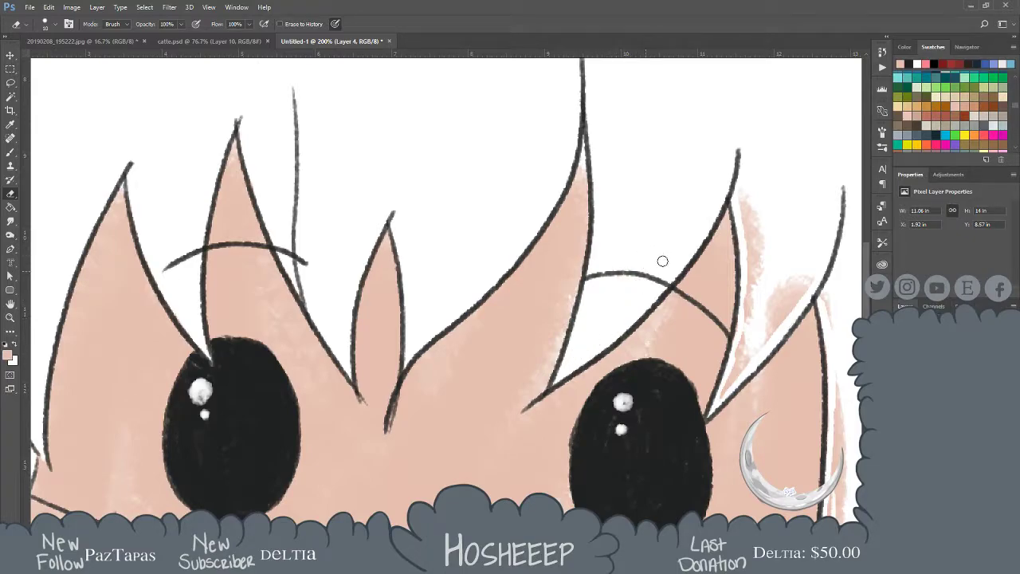
pyautogui.moveTo(762, 200)
pyautogui.mouseDown()
pyautogui.moveTo(747, 248)
pyautogui.moveTo(762, 204)
pyautogui.moveTo(754, 297)
pyautogui.moveTo(766, 250)
pyautogui.moveTo(781, 290)
pyautogui.moveTo(797, 290)
pyautogui.moveTo(817, 263)
pyautogui.moveTo(784, 321)
pyautogui.moveTo(786, 275)
pyautogui.moveTo(757, 352)
pyautogui.moveTo(745, 314)
pyautogui.moveTo(739, 344)
pyautogui.moveTo(754, 325)
pyautogui.moveTo(743, 314)
pyautogui.moveTo(736, 347)
pyautogui.moveTo(744, 306)
pyautogui.moveTo(744, 355)
pyautogui.mouseUp()
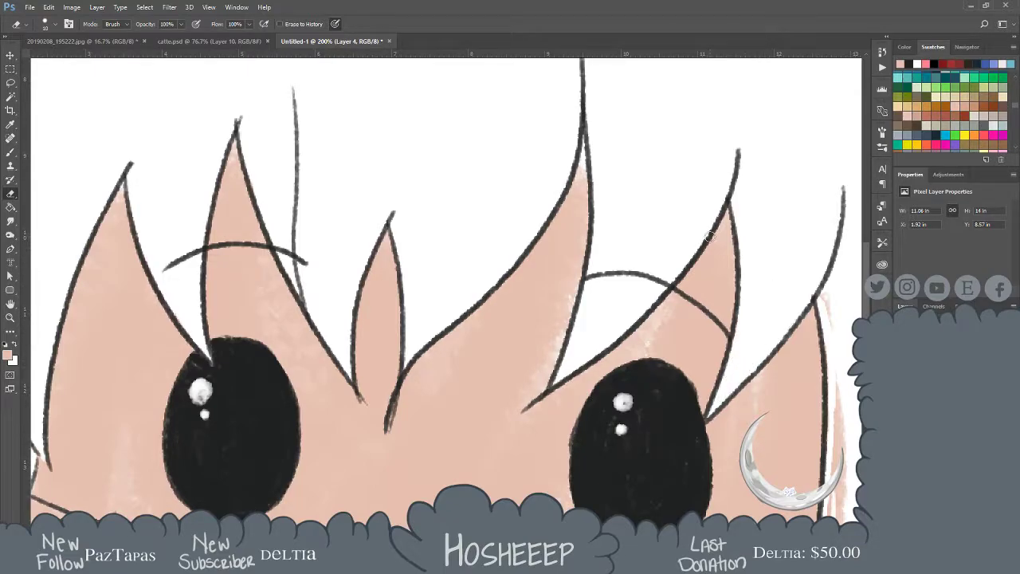
# Erase the leftover skin colour outside the right cheek and beneath the right jaw
pyautogui.moveTo(754, 307); pyautogui.dragTo(717, 194)
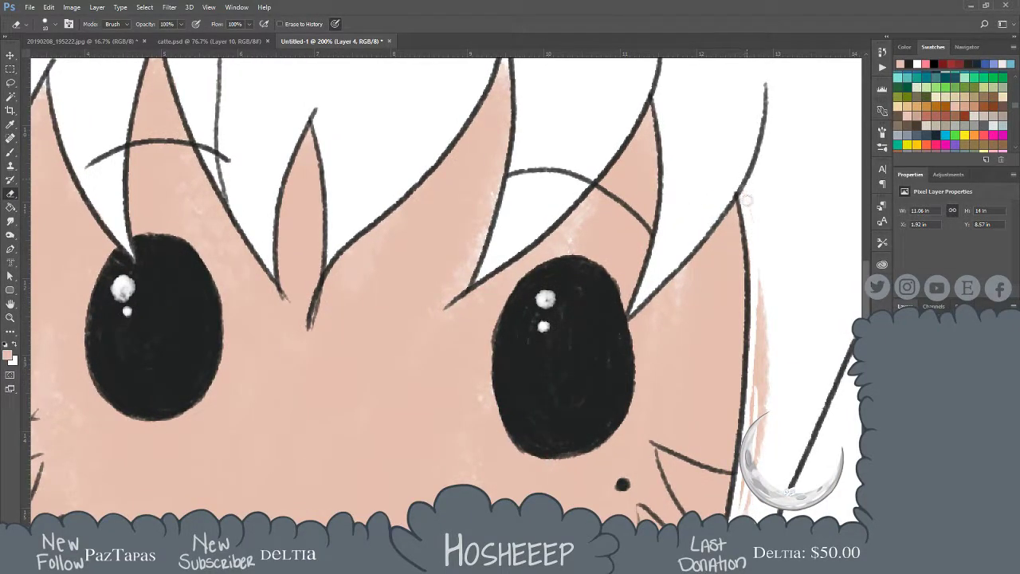
pyautogui.moveTo(766, 317)
pyautogui.mouseDown()
pyautogui.moveTo(774, 339)
pyautogui.moveTo(754, 312)
pyautogui.moveTo(770, 371)
pyautogui.moveTo(754, 357)
pyautogui.moveTo(752, 370)
pyautogui.moveTo(767, 417)
pyautogui.mouseUp()
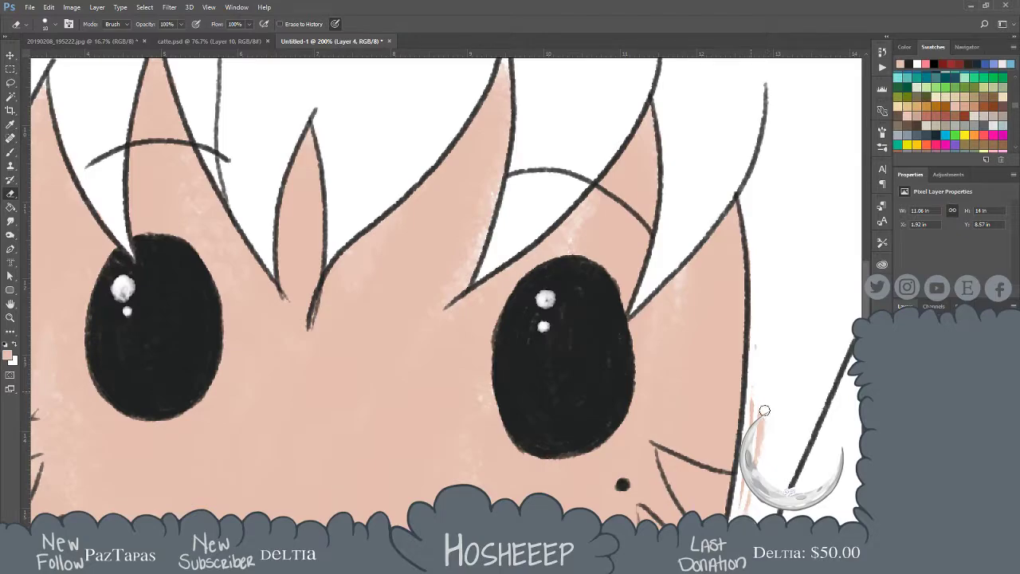
pyautogui.moveTo(754, 368); pyautogui.dragTo(749, 204)
pyautogui.moveTo(757, 257)
pyautogui.mouseDown()
pyautogui.moveTo(764, 282)
pyautogui.moveTo(753, 296)
pyautogui.moveTo(741, 278)
pyautogui.moveTo(748, 363)
pyautogui.moveTo(738, 369)
pyautogui.moveTo(725, 367)
pyautogui.moveTo(727, 335)
pyautogui.mouseUp()
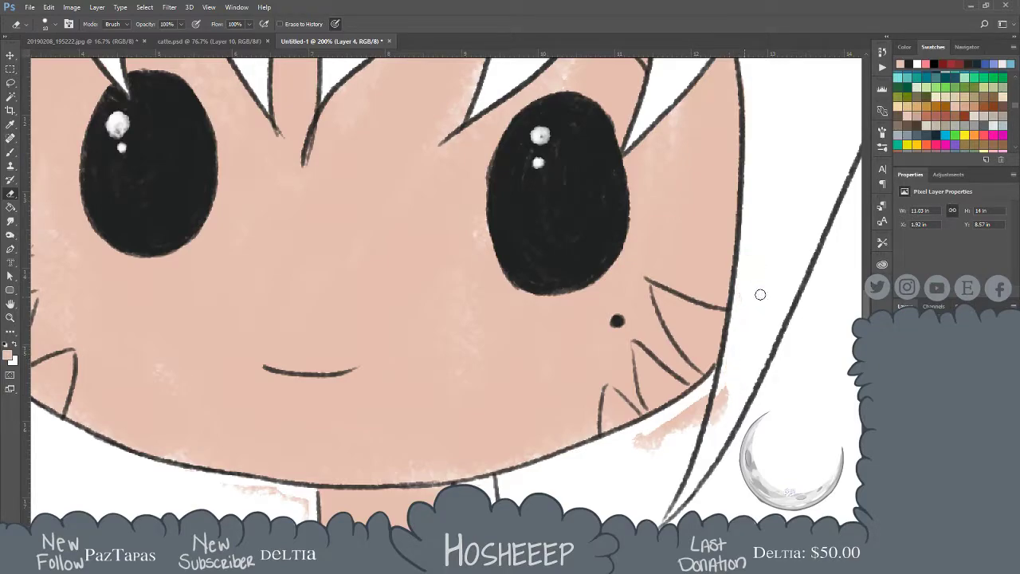
pyautogui.moveTo(759, 295); pyautogui.dragTo(800, 208)
pyautogui.moveTo(753, 306)
pyautogui.mouseDown()
pyautogui.moveTo(705, 362)
pyautogui.moveTo(680, 370)
pyautogui.moveTo(725, 329)
pyautogui.moveTo(760, 318)
pyautogui.mouseUp()
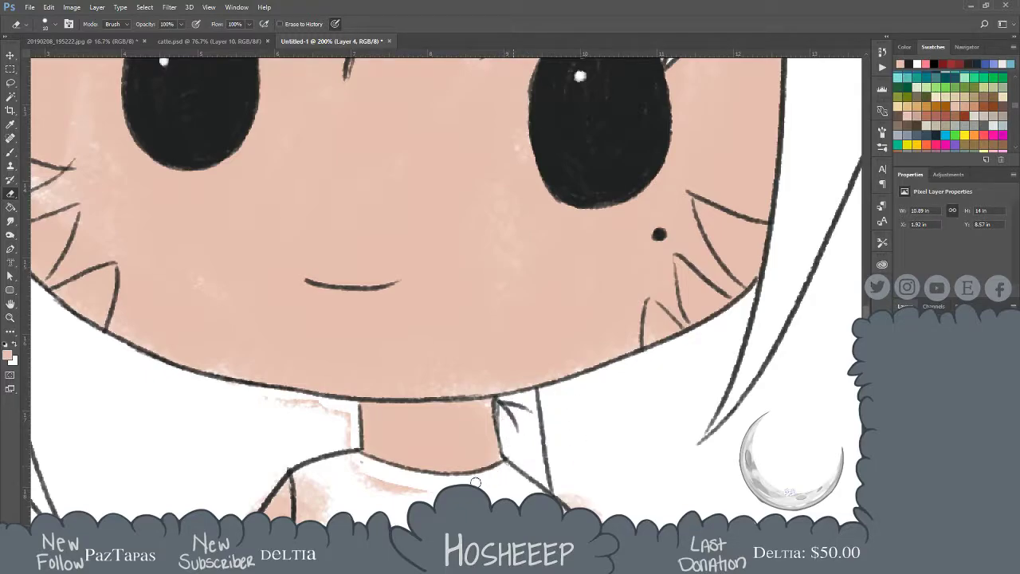
# Erase the leftover skin colour below the neckline and beside the neck's left edge
pyautogui.moveTo(439, 488)
pyautogui.mouseDown()
pyautogui.moveTo(392, 488)
pyautogui.moveTo(363, 472)
pyautogui.moveTo(419, 500)
pyautogui.mouseUp()
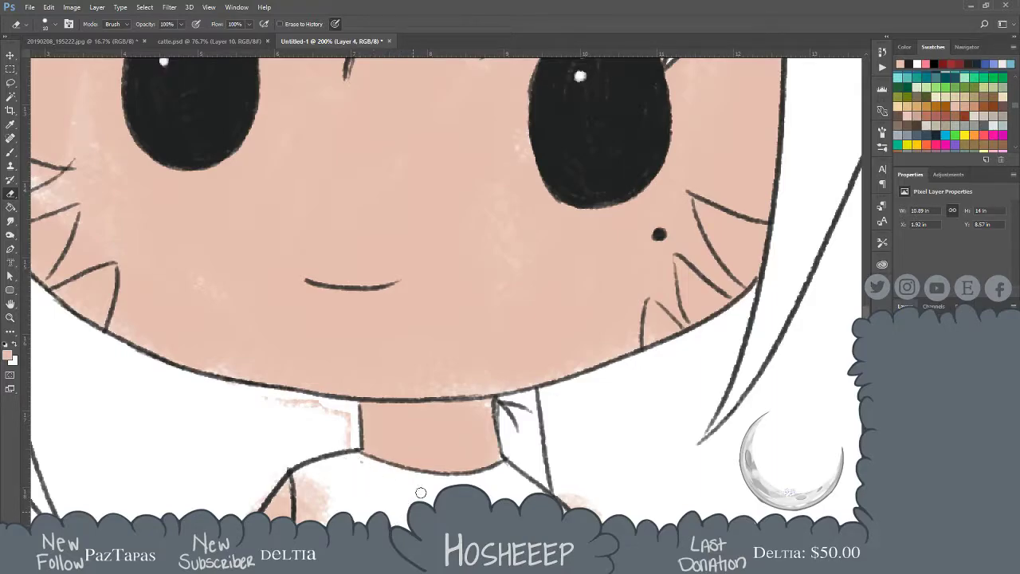
pyautogui.moveTo(276, 397)
pyautogui.mouseDown()
pyautogui.moveTo(301, 410)
pyautogui.moveTo(329, 406)
pyautogui.moveTo(303, 403)
pyautogui.moveTo(337, 413)
pyautogui.moveTo(353, 458)
pyautogui.mouseUp()
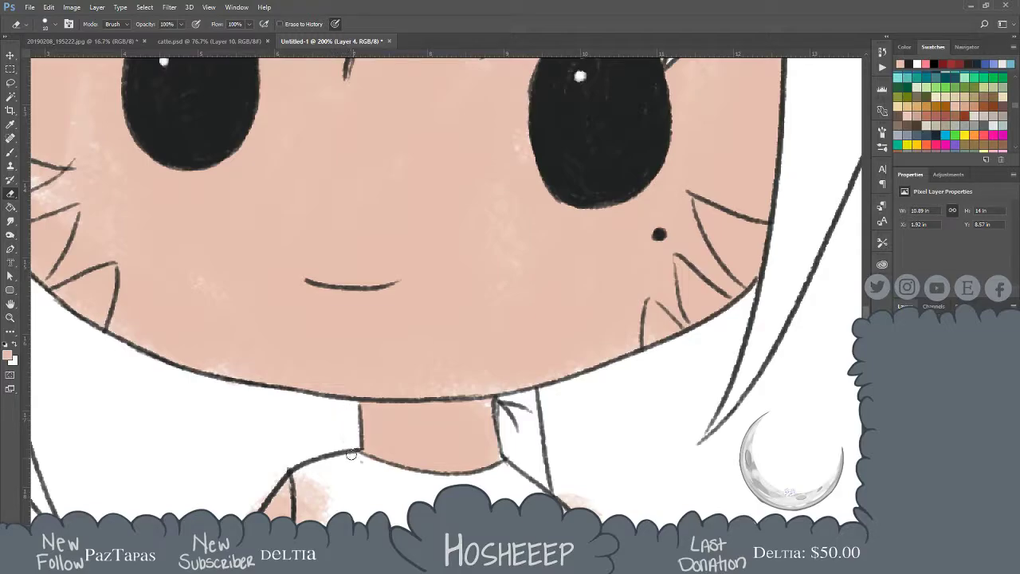
pyautogui.scroll(-9, 325, 413)
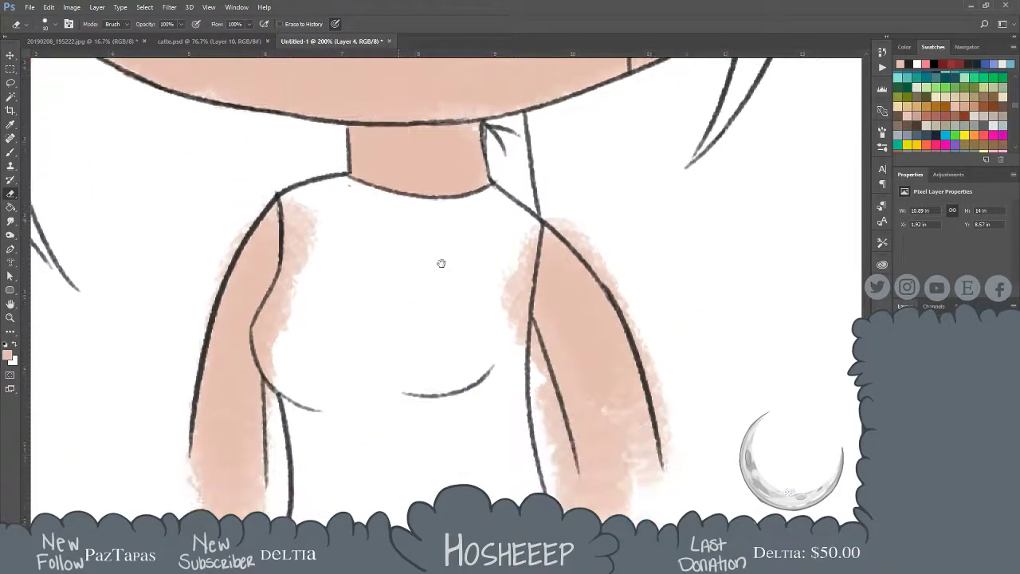
# Erase the skin colour spilling outside the right shoulder and outer right arm, and over the adjoining torso edge
pyautogui.moveTo(531, 138)
pyautogui.mouseDown()
pyautogui.moveTo(516, 177)
pyautogui.moveTo(517, 157)
pyautogui.moveTo(510, 235)
pyautogui.moveTo(518, 209)
pyautogui.mouseUp()
pyautogui.moveTo(519, 154)
pyautogui.mouseDown()
pyautogui.moveTo(502, 231)
pyautogui.moveTo(503, 154)
pyautogui.mouseUp()
pyautogui.moveTo(570, 142)
pyautogui.mouseDown()
pyautogui.moveTo(550, 125)
pyautogui.moveTo(575, 148)
pyautogui.moveTo(590, 181)
pyautogui.moveTo(570, 169)
pyautogui.moveTo(614, 229)
pyautogui.moveTo(622, 223)
pyautogui.moveTo(658, 383)
pyautogui.moveTo(665, 360)
pyautogui.mouseUp()
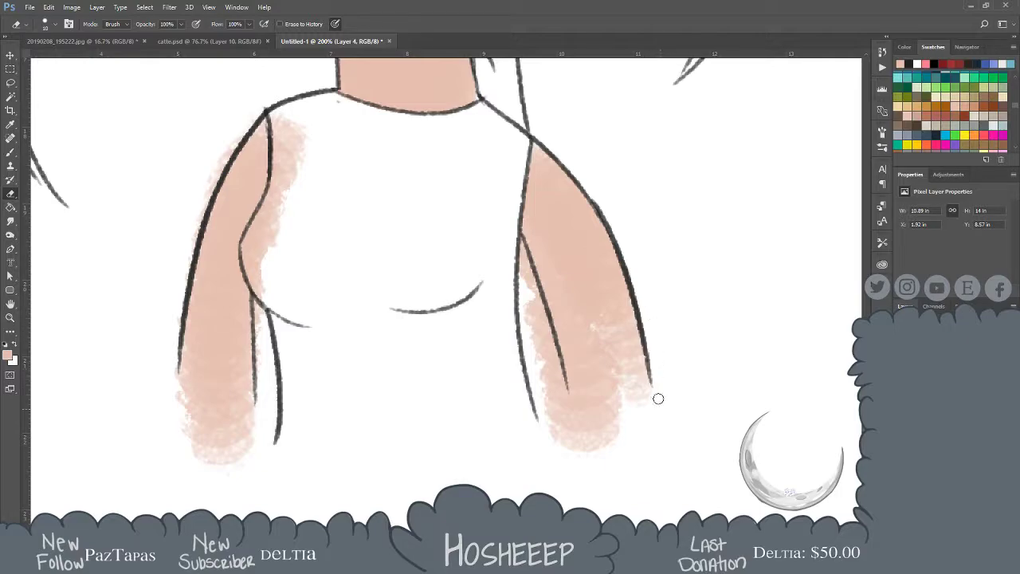
# Erase the skin colour between the torso and the right arm, trimming the arm's inner edge down to its unfinished end
pyautogui.moveTo(519, 265)
pyautogui.mouseDown()
pyautogui.moveTo(560, 364)
pyautogui.moveTo(572, 445)
pyautogui.moveTo(584, 447)
pyautogui.moveTo(566, 448)
pyautogui.moveTo(547, 412)
pyautogui.moveTo(549, 445)
pyautogui.mouseUp()
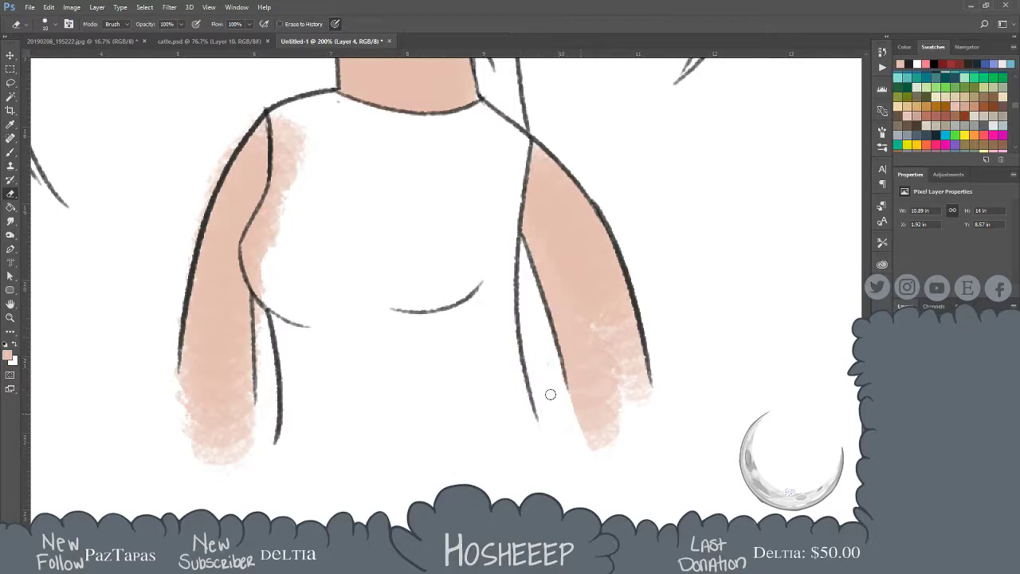
pyautogui.moveTo(584, 437); pyautogui.dragTo(574, 399)
pyautogui.press('x')
pyautogui.press(']')
pyautogui.press(']')
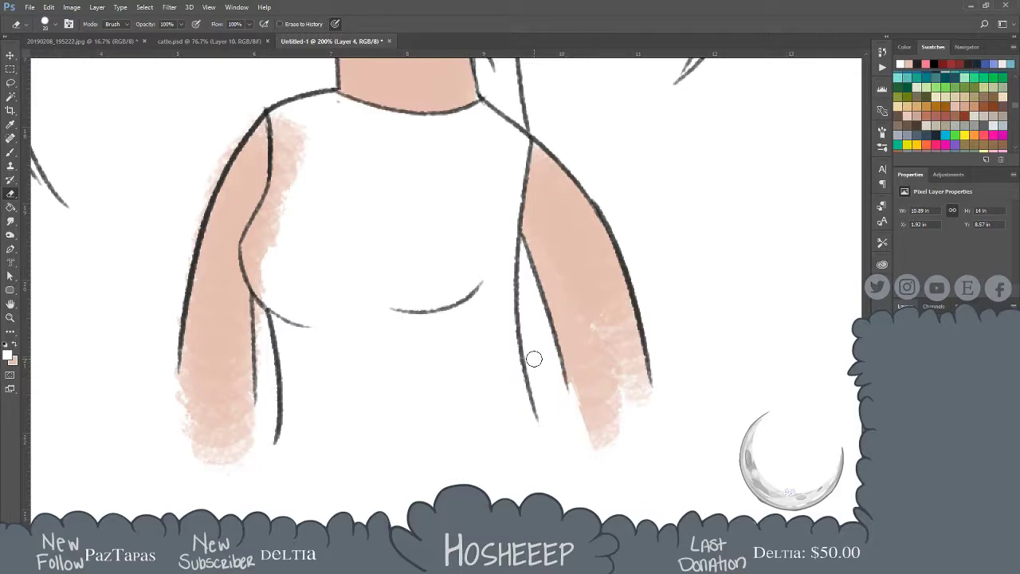
pyautogui.moveTo(567, 379); pyautogui.dragTo(590, 453)
pyautogui.press('x')
pyautogui.moveTo(570, 375); pyautogui.dragTo(587, 417)
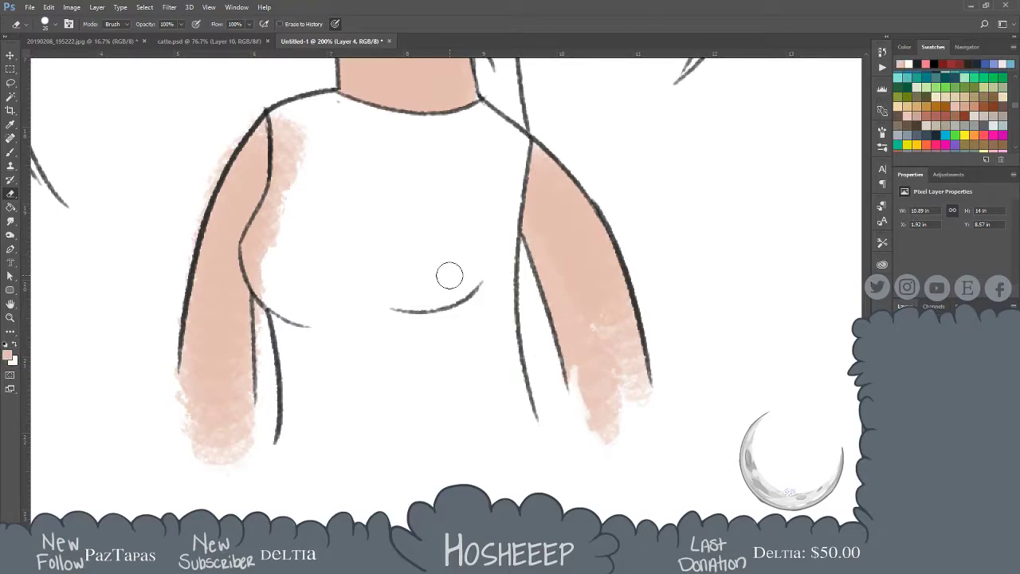
# Brush skin colour over the patchy lower part of the right arm to even out the fill
pyautogui.press('b')
pyautogui.press('[')
pyautogui.press('[')
pyautogui.press('[')
pyautogui.press('[')
pyautogui.press('[')
pyautogui.press('[')
pyautogui.press('[')
pyautogui.press('[')
pyautogui.press('[')
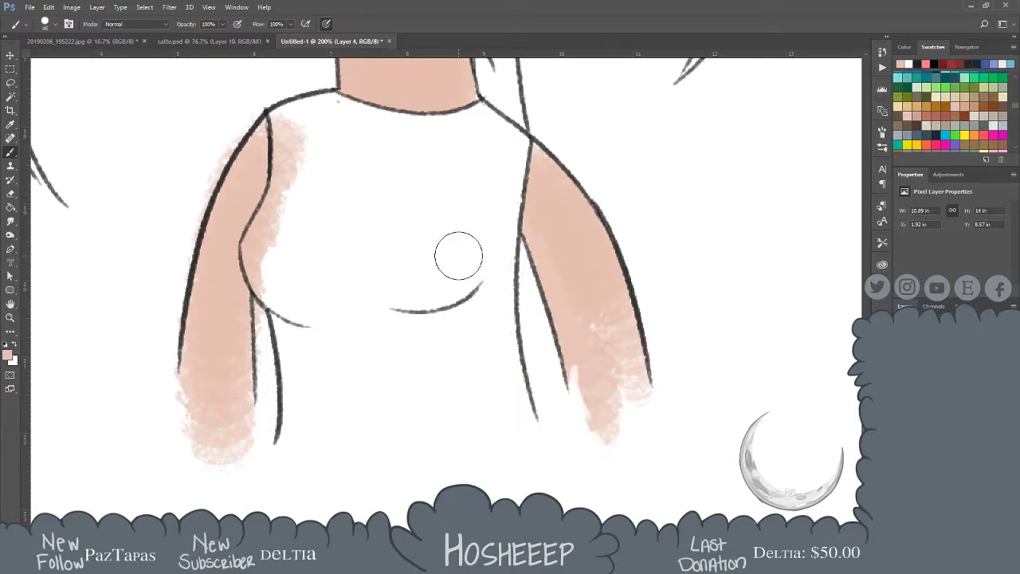
pyautogui.moveTo(581, 353)
pyautogui.mouseDown()
pyautogui.moveTo(582, 408)
pyautogui.moveTo(570, 385)
pyautogui.moveTo(573, 397)
pyautogui.moveTo(593, 429)
pyautogui.moveTo(577, 342)
pyautogui.moveTo(583, 402)
pyautogui.moveTo(570, 367)
pyautogui.moveTo(597, 418)
pyautogui.moveTo(577, 346)
pyautogui.moveTo(589, 322)
pyautogui.moveTo(612, 388)
pyautogui.moveTo(590, 306)
pyautogui.moveTo(634, 378)
pyautogui.moveTo(616, 292)
pyautogui.moveTo(620, 347)
pyautogui.moveTo(625, 305)
pyautogui.moveTo(605, 356)
pyautogui.mouseUp()
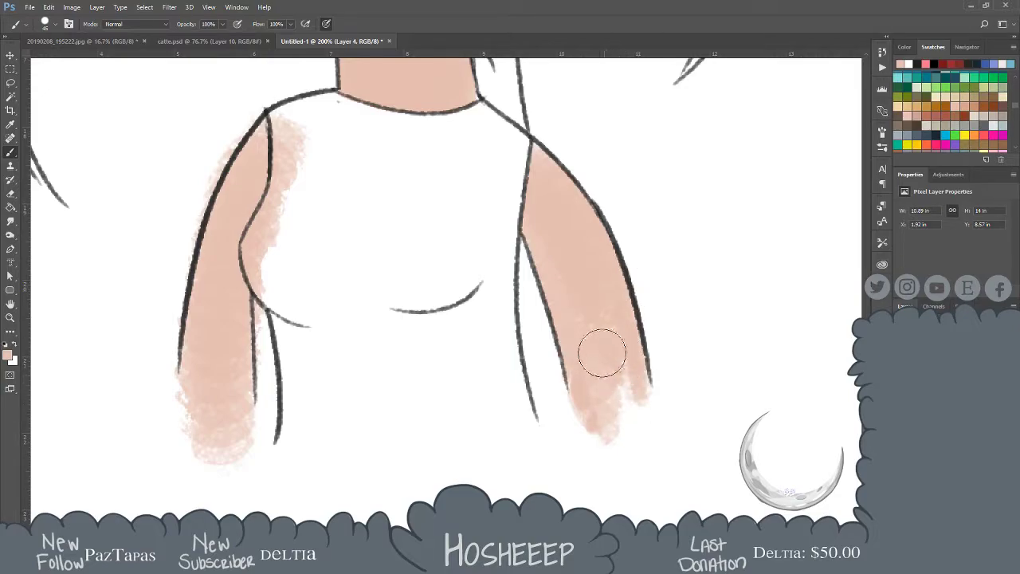
# Remove the skin colour spilling from the left arm onto the torso, into the underarm gap and past the outer shoulder
pyautogui.hscroll(-3, 345, 391)
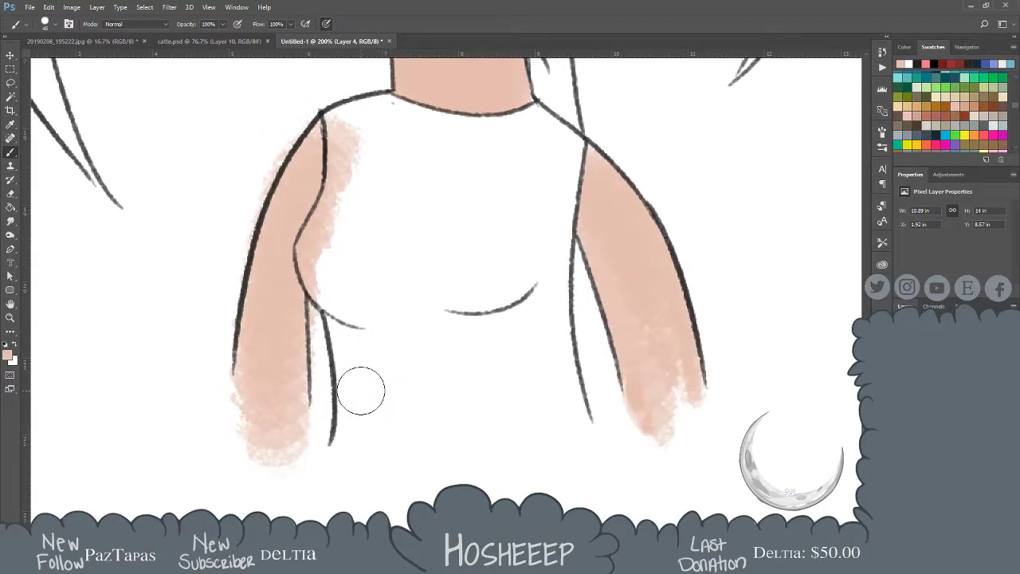
pyautogui.press('[')
pyautogui.moveTo(354, 125)
pyautogui.mouseDown()
pyautogui.moveTo(333, 119)
pyautogui.moveTo(336, 176)
pyautogui.moveTo(334, 132)
pyautogui.moveTo(334, 174)
pyautogui.moveTo(334, 164)
pyautogui.moveTo(302, 259)
pyautogui.moveTo(324, 301)
pyautogui.moveTo(299, 255)
pyautogui.moveTo(346, 155)
pyautogui.moveTo(317, 252)
pyautogui.moveTo(324, 259)
pyautogui.moveTo(326, 229)
pyautogui.mouseUp()
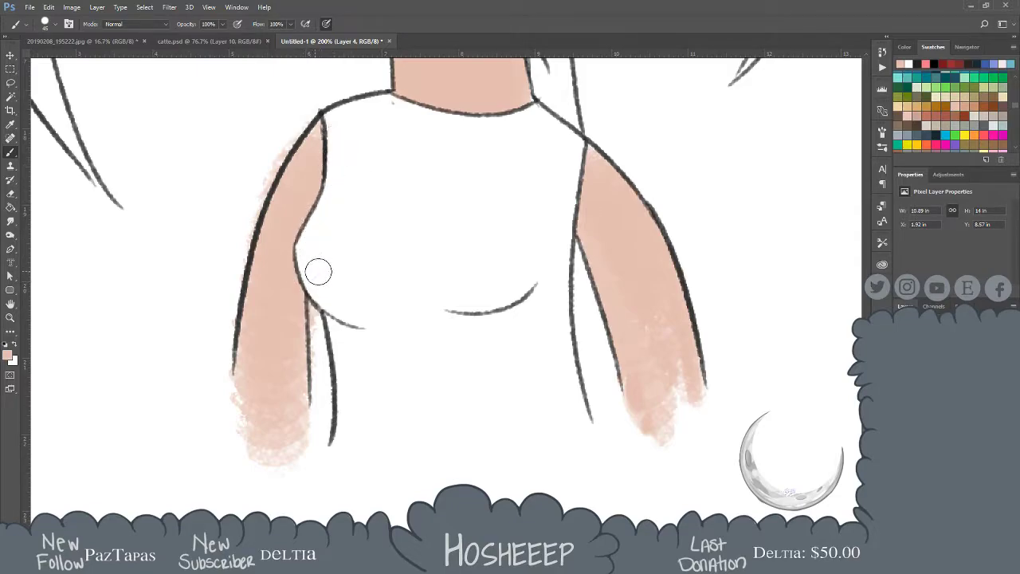
pyautogui.moveTo(314, 296); pyautogui.dragTo(313, 339)
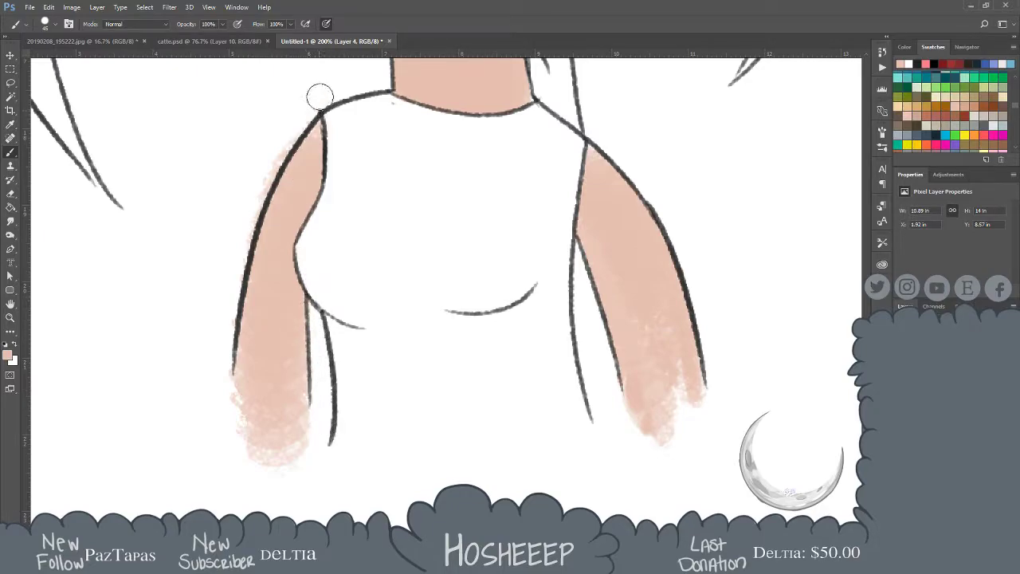
pyautogui.moveTo(282, 151); pyautogui.dragTo(251, 209)
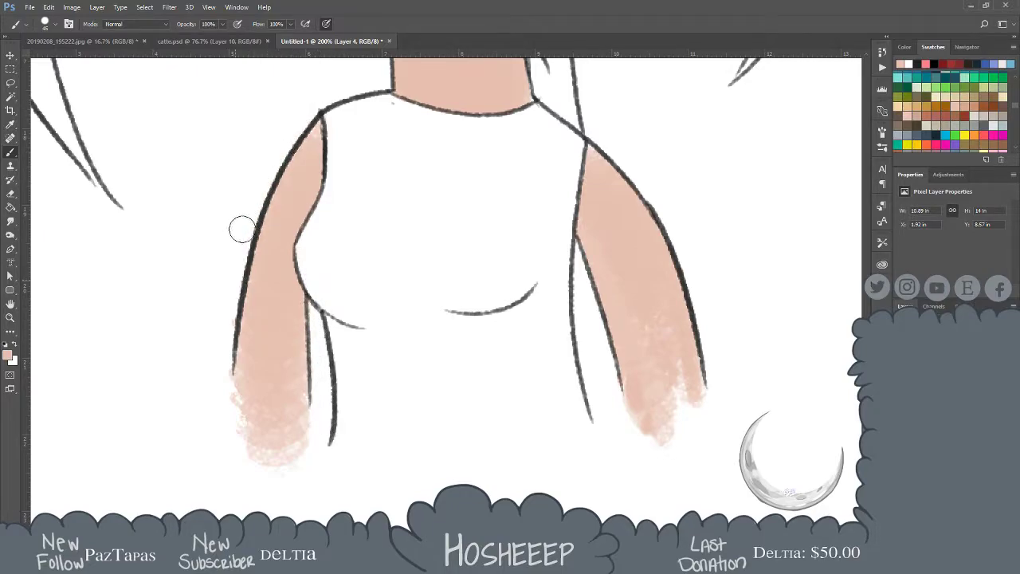
# Add a new layer for the hair, try dark navy swatch strokes across the bangs, and undo the strokes
pyautogui.press(']')
pyautogui.press(']')
pyautogui.hotkey('ctrl', '0')
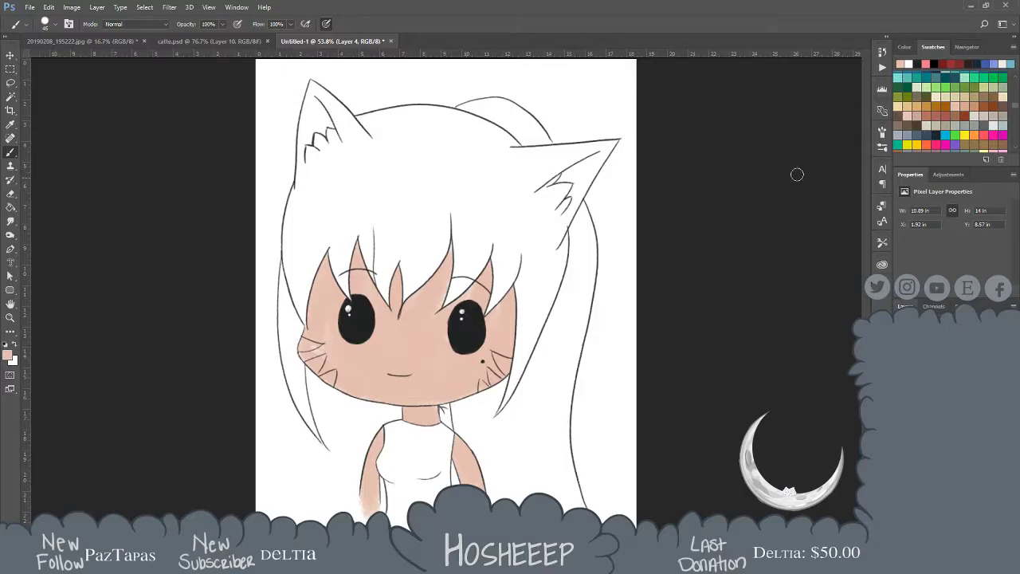
pyautogui.click(937, 131)
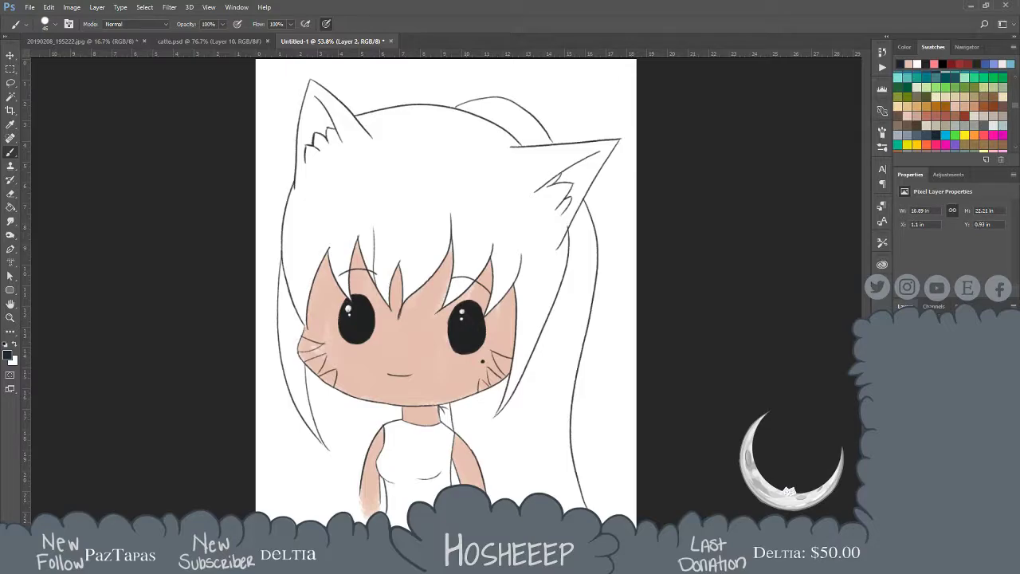
pyautogui.moveTo(467, 153)
pyautogui.mouseDown()
pyautogui.moveTo(363, 250)
pyautogui.moveTo(401, 231)
pyautogui.moveTo(410, 240)
pyautogui.moveTo(405, 300)
pyautogui.mouseUp()
pyautogui.moveTo(459, 242)
pyautogui.mouseDown()
pyautogui.moveTo(382, 282)
pyautogui.moveTo(385, 299)
pyautogui.moveTo(393, 289)
pyautogui.moveTo(382, 313)
pyautogui.moveTo(389, 279)
pyautogui.moveTo(383, 269)
pyautogui.moveTo(368, 277)
pyautogui.moveTo(373, 256)
pyautogui.moveTo(351, 239)
pyautogui.moveTo(361, 227)
pyautogui.moveTo(337, 255)
pyautogui.mouseUp()
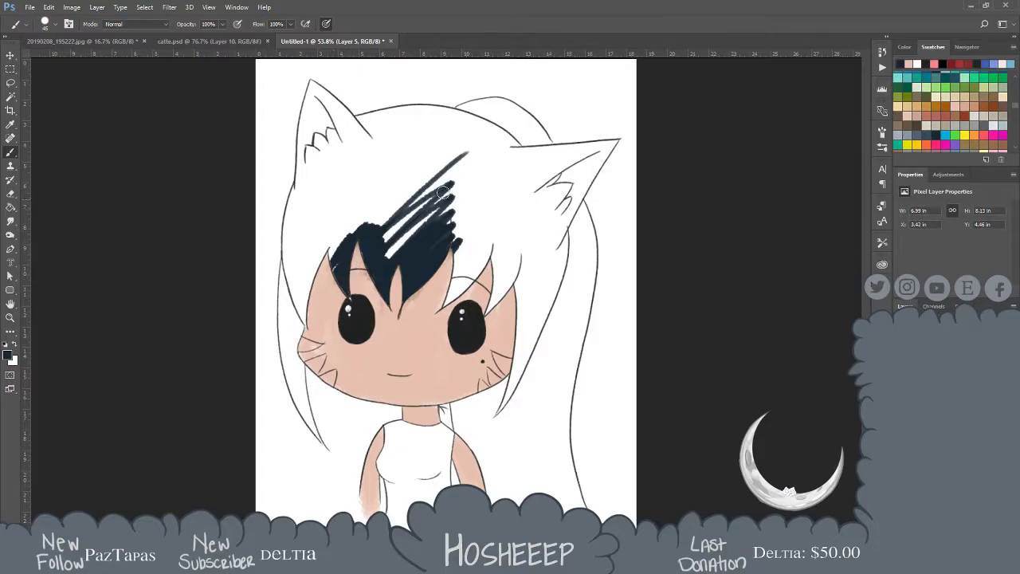
pyautogui.hotkey('ctrl', 'z')
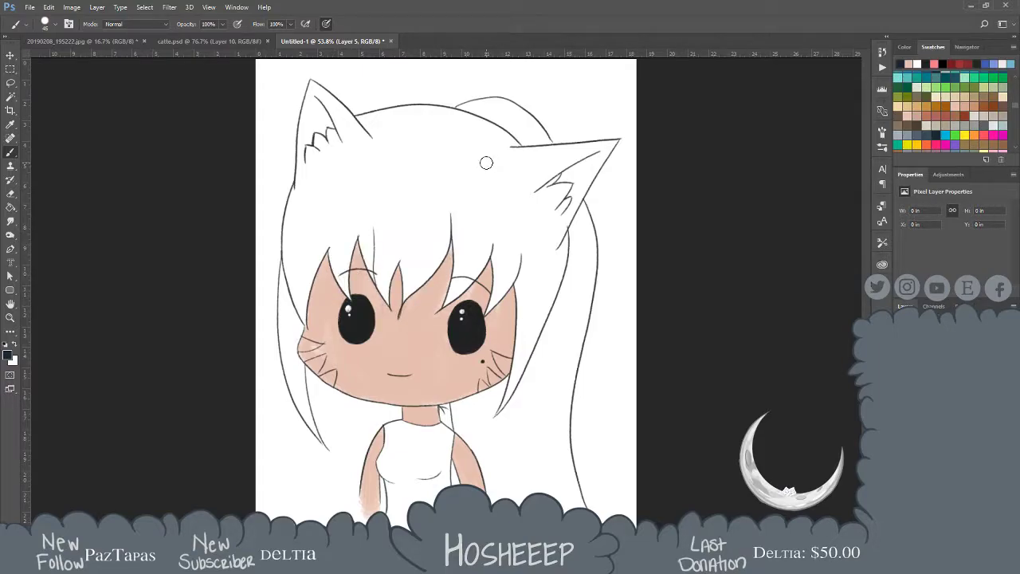
# Set the foreground colour to a dark blue-grey with hue 208, saturation 14% and brightness 16%
pyautogui.click(10, 357)
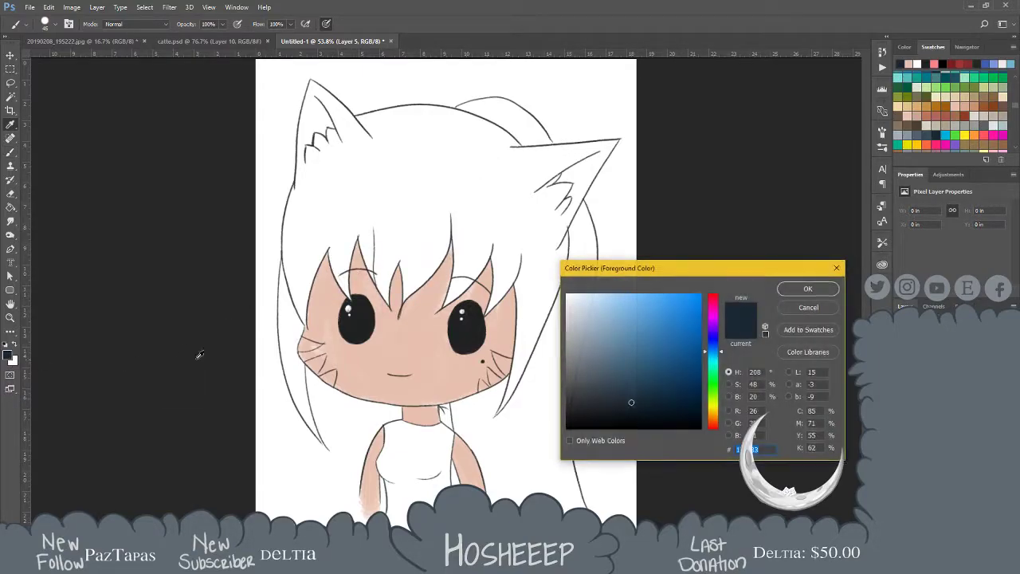
pyautogui.moveTo(593, 398); pyautogui.dragTo(588, 400)
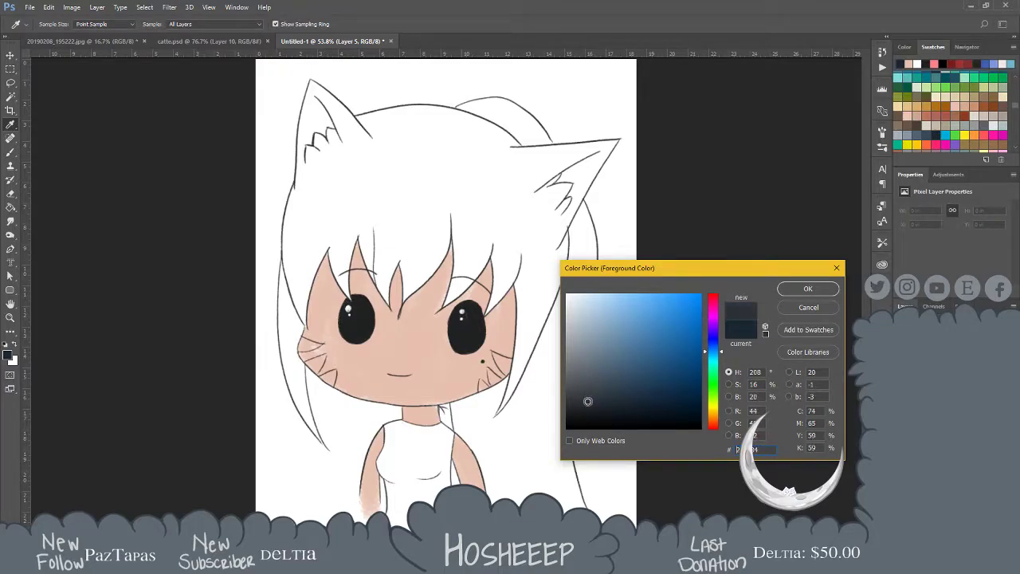
pyautogui.click(585, 400)
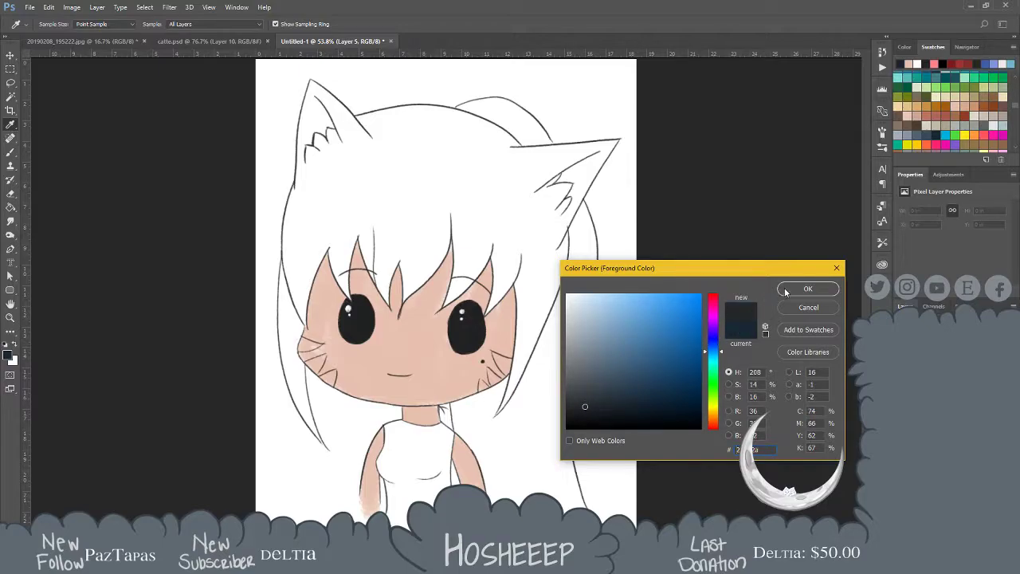
pyautogui.press('Return')
pyautogui.press('b')
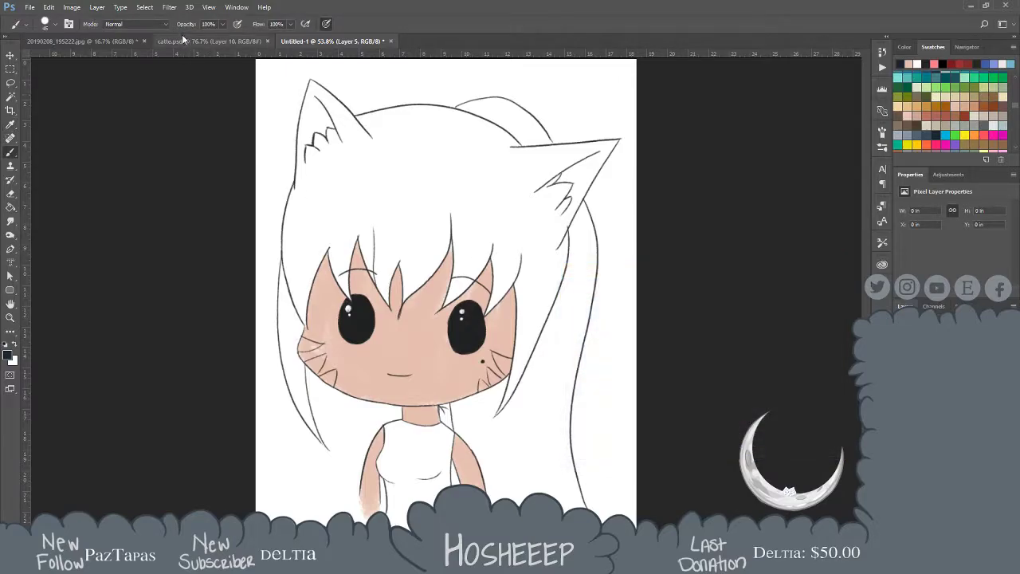
# Sample the dark hair colour from the finished portrait in catte.psd and return to the chibi drawing with the Brush
pyautogui.click(209, 41)
pyautogui.press('i')
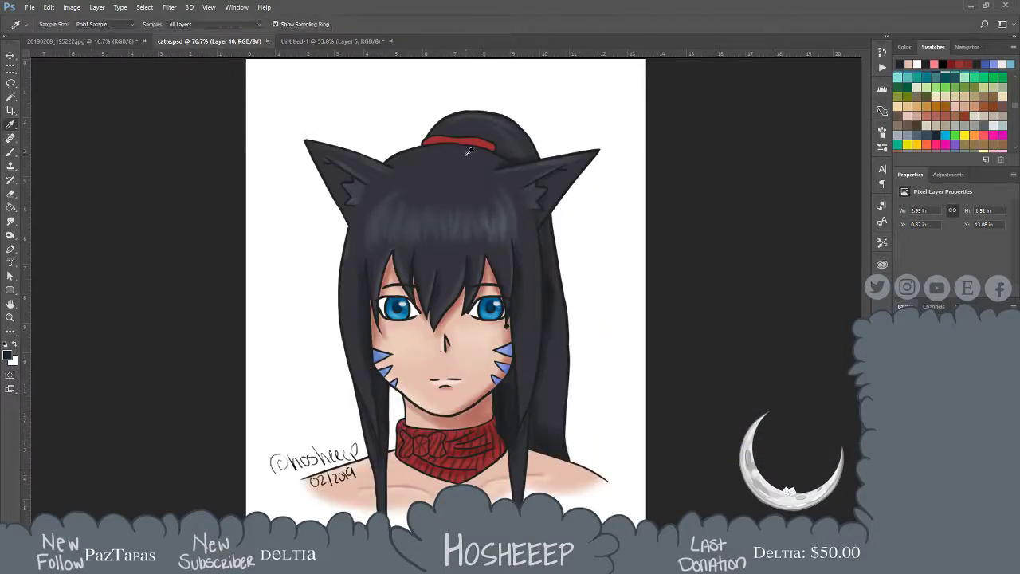
pyautogui.click(440, 156)
pyautogui.click(307, 42)
pyautogui.press('b')
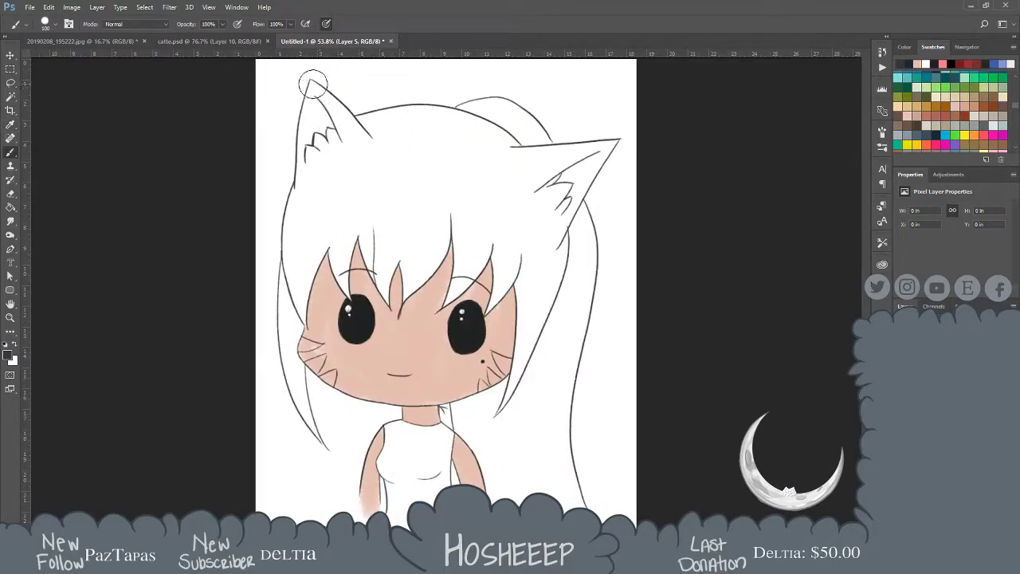
# Paint the dark hair colour over the left cat ear, the left side of the hair and its long hanging lock
pyautogui.moveTo(314, 89)
pyautogui.mouseDown()
pyautogui.moveTo(300, 177)
pyautogui.moveTo(320, 80)
pyautogui.moveTo(301, 181)
pyautogui.moveTo(309, 85)
pyautogui.moveTo(315, 121)
pyautogui.moveTo(346, 115)
pyautogui.moveTo(332, 96)
pyautogui.moveTo(380, 161)
pyautogui.moveTo(323, 92)
pyautogui.moveTo(378, 163)
pyautogui.moveTo(323, 93)
pyautogui.moveTo(368, 157)
pyautogui.moveTo(361, 169)
pyautogui.moveTo(336, 158)
pyautogui.moveTo(331, 193)
pyautogui.moveTo(312, 177)
pyautogui.moveTo(309, 152)
pyautogui.moveTo(323, 183)
pyautogui.moveTo(345, 165)
pyautogui.moveTo(363, 170)
pyautogui.moveTo(324, 101)
pyautogui.moveTo(362, 136)
pyautogui.moveTo(331, 114)
pyautogui.moveTo(282, 267)
pyautogui.moveTo(297, 192)
pyautogui.moveTo(293, 299)
pyautogui.moveTo(304, 273)
pyautogui.moveTo(309, 316)
pyautogui.moveTo(309, 247)
pyautogui.moveTo(302, 292)
pyautogui.moveTo(336, 229)
pyautogui.moveTo(349, 301)
pyautogui.moveTo(330, 245)
pyautogui.mouseUp()
pyautogui.moveTo(344, 293)
pyautogui.mouseDown()
pyautogui.moveTo(335, 247)
pyautogui.moveTo(363, 215)
pyautogui.moveTo(336, 247)
pyautogui.moveTo(329, 223)
pyautogui.moveTo(312, 216)
pyautogui.moveTo(293, 279)
pyautogui.moveTo(297, 200)
pyautogui.mouseUp()
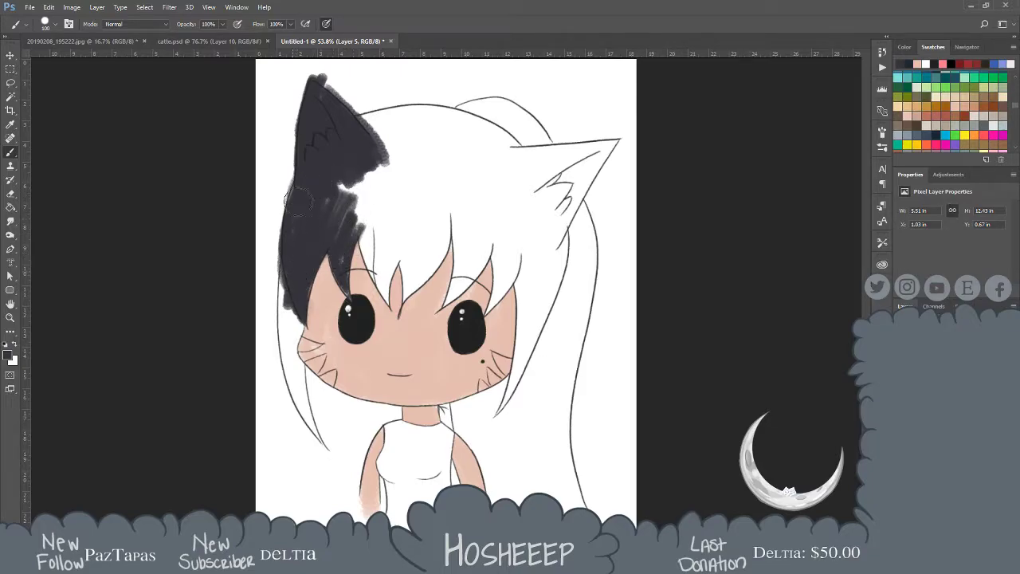
pyautogui.moveTo(283, 344)
pyautogui.mouseDown()
pyautogui.moveTo(282, 369)
pyautogui.moveTo(285, 269)
pyautogui.moveTo(290, 380)
pyautogui.moveTo(295, 316)
pyautogui.moveTo(300, 329)
pyautogui.moveTo(300, 320)
pyautogui.moveTo(290, 328)
pyautogui.moveTo(291, 309)
pyautogui.moveTo(293, 362)
pyautogui.moveTo(295, 352)
pyautogui.moveTo(318, 440)
pyautogui.moveTo(287, 362)
pyautogui.moveTo(320, 437)
pyautogui.moveTo(291, 381)
pyautogui.moveTo(328, 449)
pyautogui.moveTo(297, 365)
pyautogui.mouseUp()
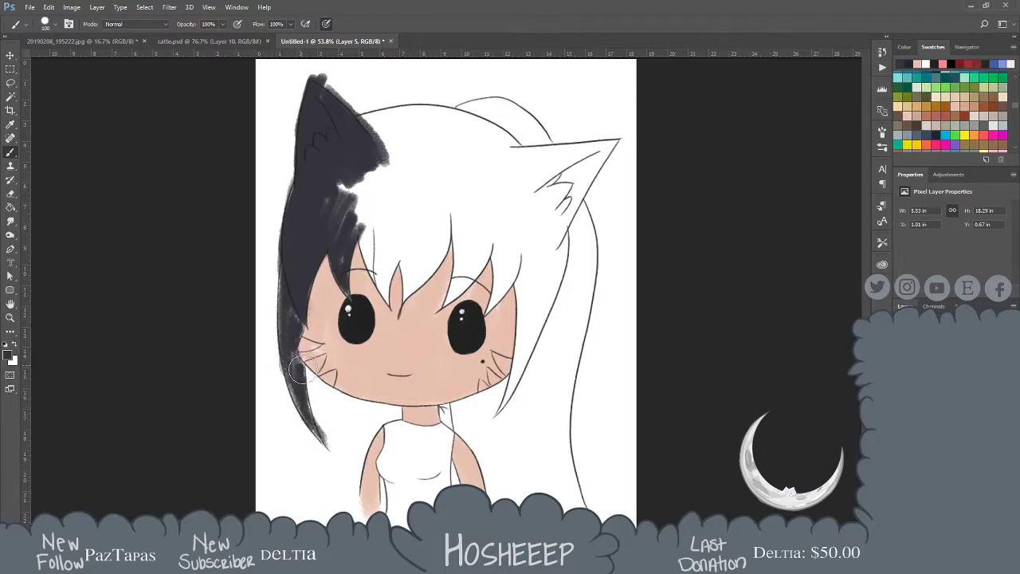
pyautogui.moveTo(310, 419)
pyautogui.mouseDown()
pyautogui.moveTo(290, 355)
pyautogui.moveTo(328, 451)
pyautogui.moveTo(302, 406)
pyautogui.moveTo(314, 422)
pyautogui.moveTo(294, 309)
pyautogui.moveTo(291, 365)
pyautogui.moveTo(290, 285)
pyautogui.moveTo(293, 369)
pyautogui.mouseUp()
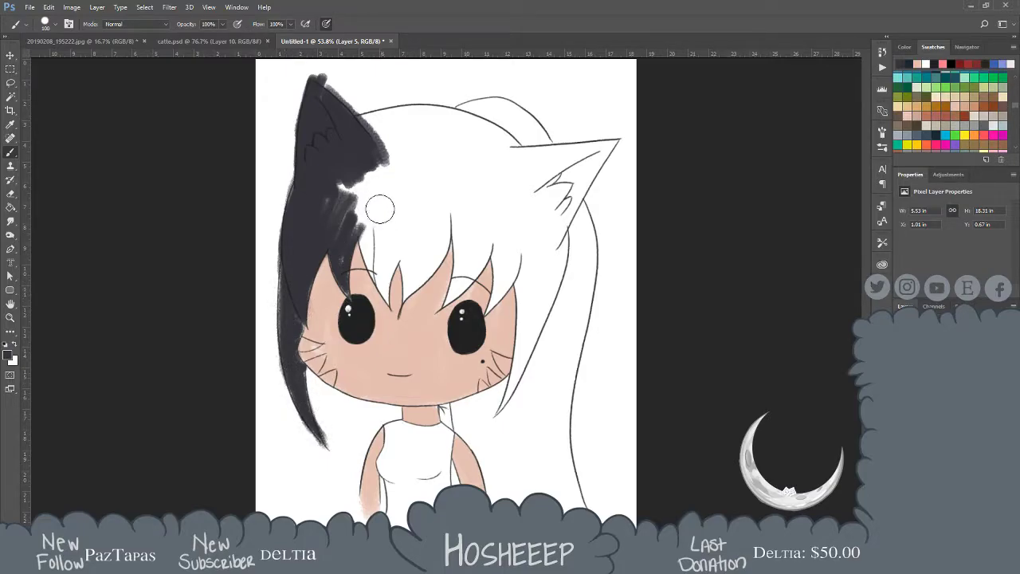
# With the brush reduced to size 50, paint the hair beside the left cheek and along the bangs' lower edges
pyautogui.press('z')
pyautogui.click(348, 297)
pyautogui.click(347, 296)
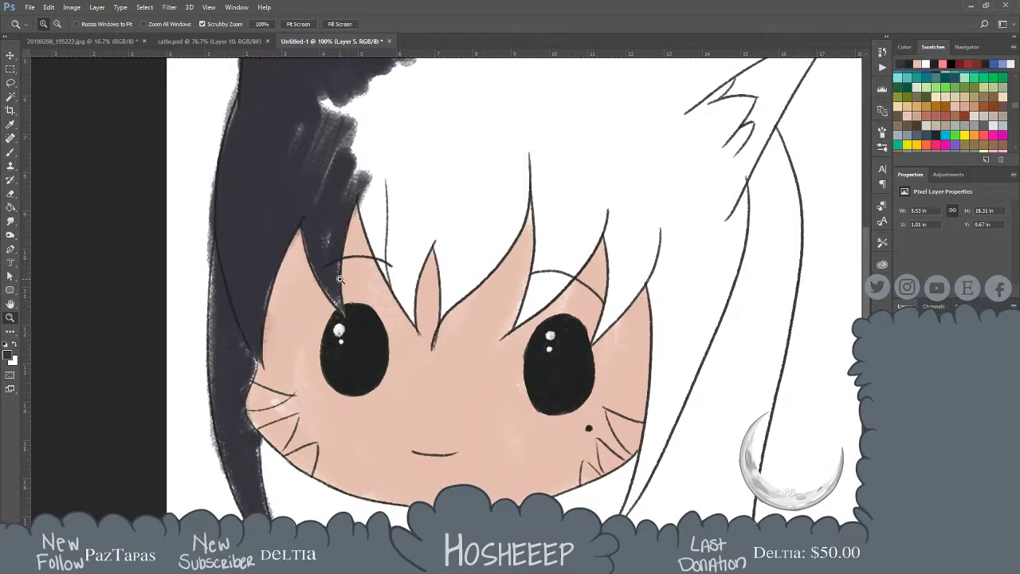
pyautogui.press('b')
pyautogui.press('[')
pyautogui.press('[')
pyautogui.press('[')
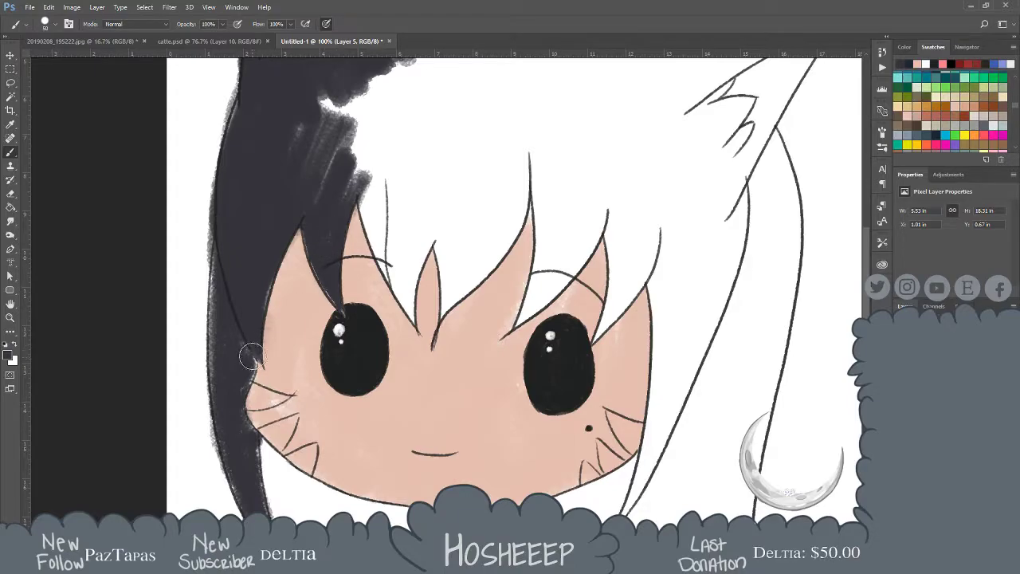
pyautogui.moveTo(252, 358); pyautogui.dragTo(246, 443)
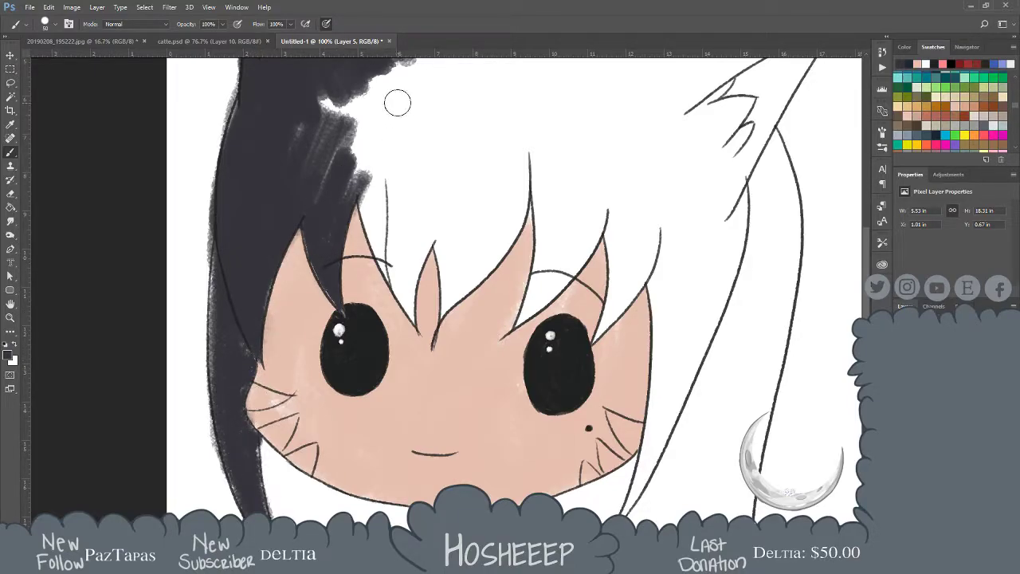
pyautogui.moveTo(363, 182)
pyautogui.mouseDown()
pyautogui.moveTo(382, 253)
pyautogui.moveTo(359, 195)
pyautogui.moveTo(412, 320)
pyautogui.moveTo(419, 227)
pyautogui.moveTo(409, 302)
pyautogui.moveTo(418, 259)
pyautogui.moveTo(412, 268)
pyautogui.moveTo(452, 214)
pyautogui.moveTo(422, 259)
pyautogui.moveTo(435, 233)
pyautogui.moveTo(444, 317)
pyautogui.moveTo(463, 273)
pyautogui.moveTo(467, 297)
pyautogui.moveTo(515, 215)
pyautogui.moveTo(487, 256)
pyautogui.moveTo(489, 275)
pyautogui.moveTo(515, 206)
pyautogui.moveTo(501, 252)
pyautogui.moveTo(526, 159)
pyautogui.moveTo(508, 234)
pyautogui.moveTo(525, 178)
pyautogui.moveTo(514, 231)
pyautogui.moveTo(548, 161)
pyautogui.moveTo(533, 202)
pyautogui.moveTo(532, 185)
pyautogui.moveTo(534, 284)
pyautogui.moveTo(540, 237)
pyautogui.moveTo(530, 305)
pyautogui.moveTo(543, 246)
pyautogui.moveTo(514, 327)
pyautogui.moveTo(596, 213)
pyautogui.moveTo(584, 243)
pyautogui.moveTo(608, 186)
pyautogui.moveTo(573, 259)
pyautogui.moveTo(612, 203)
pyautogui.moveTo(609, 244)
pyautogui.moveTo(602, 223)
pyautogui.moveTo(611, 301)
pyautogui.moveTo(610, 291)
pyautogui.moveTo(590, 349)
pyautogui.moveTo(647, 277)
pyautogui.moveTo(608, 328)
pyautogui.moveTo(661, 237)
pyautogui.moveTo(609, 315)
pyautogui.moveTo(623, 229)
pyautogui.moveTo(609, 200)
pyautogui.moveTo(607, 243)
pyautogui.mouseUp()
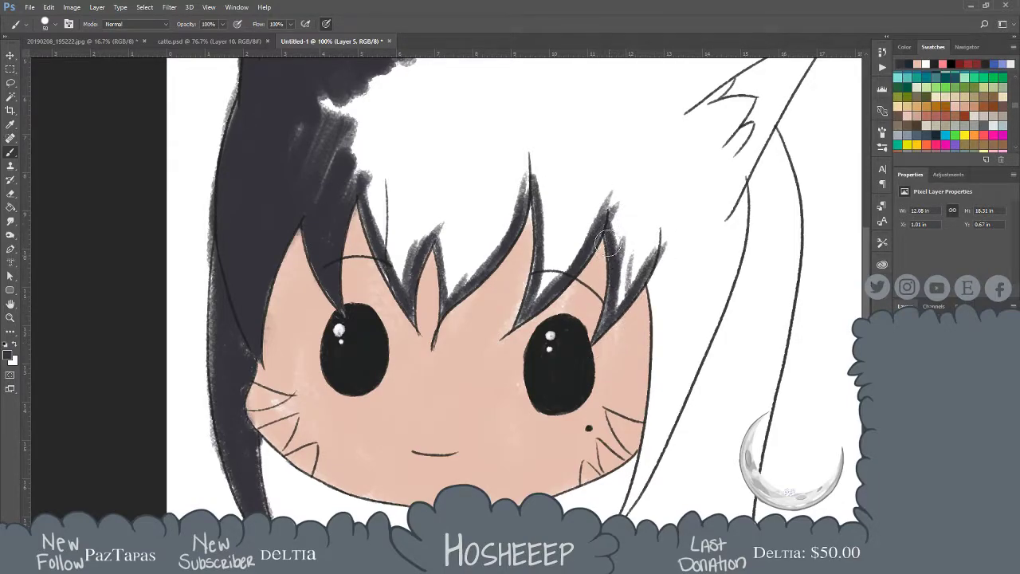
# Paint dark hair along the outside of the right cheek, beneath the right jaw and down beside the neck
pyautogui.moveTo(609, 283)
pyautogui.mouseDown()
pyautogui.moveTo(609, 315)
pyautogui.moveTo(641, 267)
pyautogui.moveTo(628, 255)
pyautogui.moveTo(619, 277)
pyautogui.moveTo(655, 336)
pyautogui.moveTo(651, 276)
pyautogui.moveTo(663, 364)
pyautogui.moveTo(650, 302)
pyautogui.moveTo(646, 446)
pyautogui.mouseUp()
pyautogui.moveTo(651, 347)
pyautogui.mouseDown()
pyautogui.moveTo(597, 383)
pyautogui.moveTo(602, 394)
pyautogui.moveTo(656, 404)
pyautogui.moveTo(648, 391)
pyautogui.moveTo(637, 407)
pyautogui.moveTo(649, 390)
pyautogui.moveTo(622, 409)
pyautogui.moveTo(650, 389)
pyautogui.moveTo(589, 429)
pyautogui.moveTo(623, 411)
pyautogui.moveTo(550, 439)
pyautogui.moveTo(557, 434)
pyautogui.moveTo(536, 447)
pyautogui.moveTo(550, 481)
pyautogui.mouseUp()
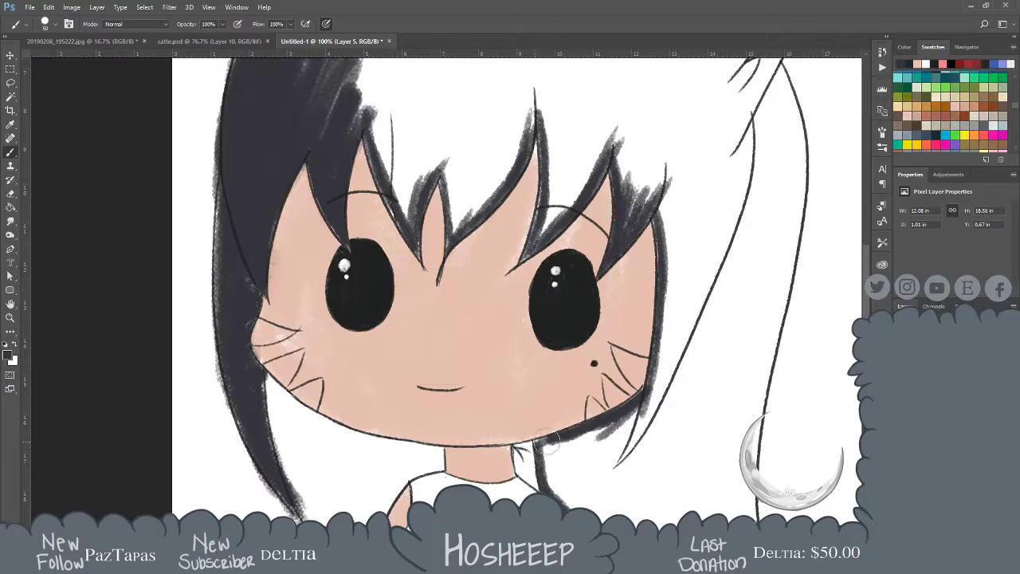
pyautogui.moveTo(590, 480); pyautogui.dragTo(560, 414)
pyautogui.moveTo(505, 367)
pyautogui.mouseDown()
pyautogui.moveTo(540, 408)
pyautogui.moveTo(542, 452)
pyautogui.mouseUp()
pyautogui.moveTo(522, 383); pyautogui.dragTo(549, 466)
pyautogui.moveTo(493, 356); pyautogui.dragTo(537, 418)
# Fill the left and middle bangs with upward strokes of the dark hair colour
pyautogui.moveTo(526, 238); pyautogui.dragTo(564, 361)
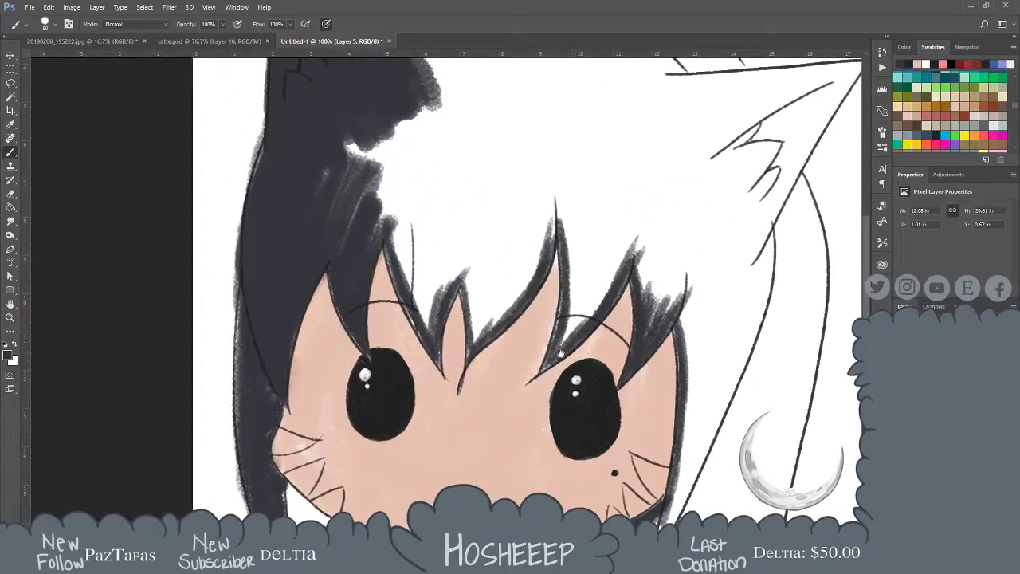
pyautogui.moveTo(402, 294)
pyautogui.mouseDown()
pyautogui.moveTo(442, 368)
pyautogui.moveTo(457, 258)
pyautogui.moveTo(432, 294)
pyautogui.moveTo(436, 355)
pyautogui.mouseUp()
pyautogui.moveTo(430, 259); pyautogui.dragTo(408, 331)
pyautogui.moveTo(397, 227)
pyautogui.mouseDown()
pyautogui.moveTo(421, 309)
pyautogui.moveTo(396, 218)
pyautogui.moveTo(411, 303)
pyautogui.moveTo(431, 227)
pyautogui.moveTo(434, 302)
pyautogui.moveTo(450, 231)
pyautogui.moveTo(450, 319)
pyautogui.mouseUp()
pyautogui.moveTo(478, 232)
pyautogui.mouseDown()
pyautogui.moveTo(449, 288)
pyautogui.moveTo(439, 234)
pyautogui.moveTo(423, 216)
pyautogui.moveTo(427, 282)
pyautogui.moveTo(402, 209)
pyautogui.moveTo(411, 254)
pyautogui.mouseUp()
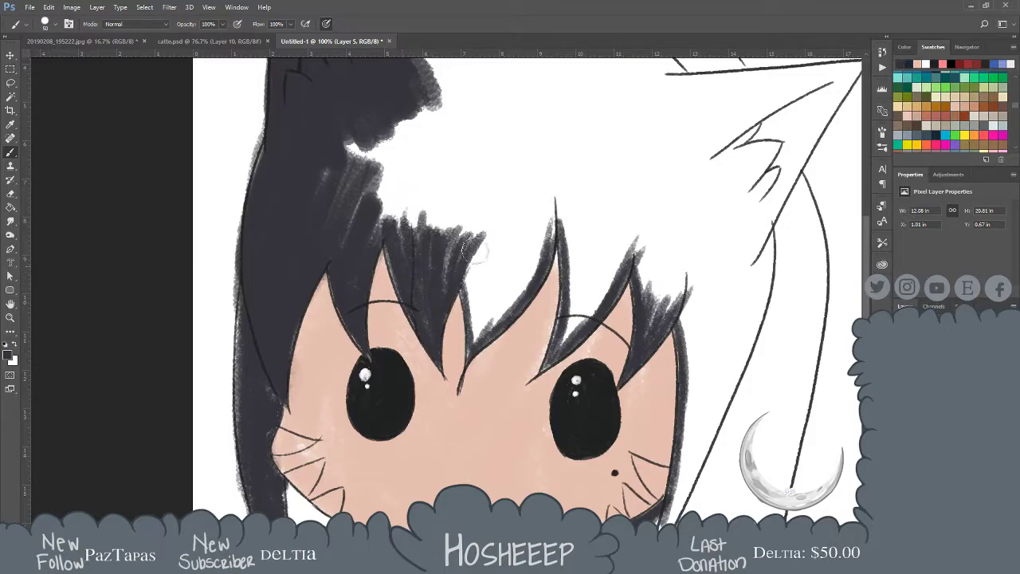
pyautogui.moveTo(475, 343)
pyautogui.mouseDown()
pyautogui.moveTo(478, 263)
pyautogui.moveTo(458, 319)
pyautogui.moveTo(502, 263)
pyautogui.moveTo(484, 339)
pyautogui.moveTo(550, 264)
pyautogui.moveTo(556, 214)
pyautogui.moveTo(496, 326)
pyautogui.moveTo(550, 231)
pyautogui.moveTo(510, 311)
pyautogui.moveTo(540, 221)
pyautogui.moveTo(520, 250)
pyautogui.moveTo(529, 211)
pyautogui.moveTo(490, 311)
pyautogui.moveTo(509, 211)
pyautogui.moveTo(487, 234)
pyautogui.moveTo(470, 323)
pyautogui.moveTo(494, 225)
pyautogui.moveTo(494, 288)
pyautogui.mouseUp()
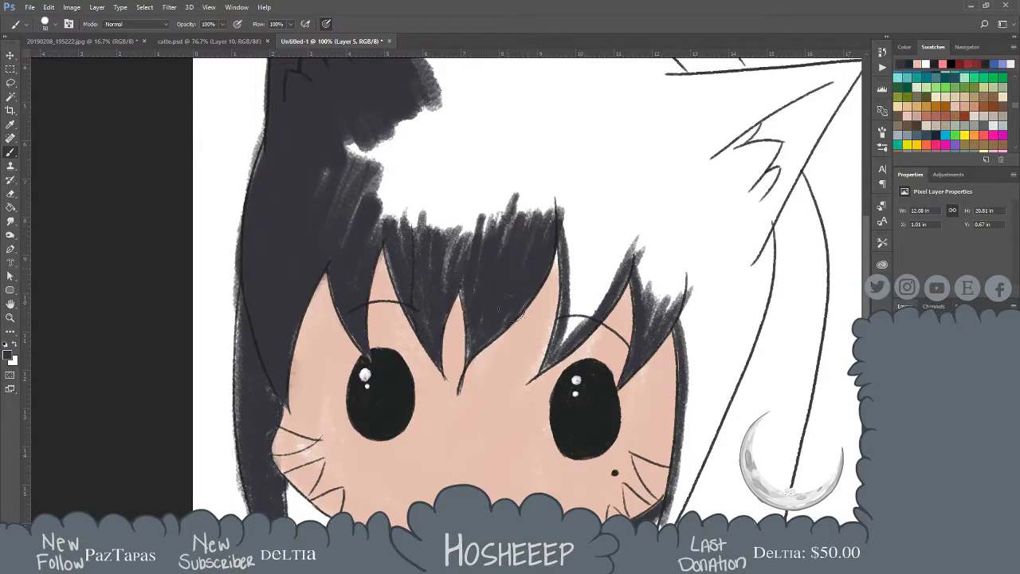
# Fill the bangs above the right eye and at the face's right edge with the dark hair colour
pyautogui.moveTo(558, 211)
pyautogui.mouseDown()
pyautogui.moveTo(561, 288)
pyautogui.moveTo(569, 215)
pyautogui.moveTo(577, 327)
pyautogui.moveTo(577, 205)
pyautogui.moveTo(584, 325)
pyautogui.moveTo(605, 215)
pyautogui.moveTo(592, 280)
pyautogui.moveTo(615, 224)
pyautogui.mouseUp()
pyautogui.moveTo(612, 307); pyautogui.dragTo(645, 204)
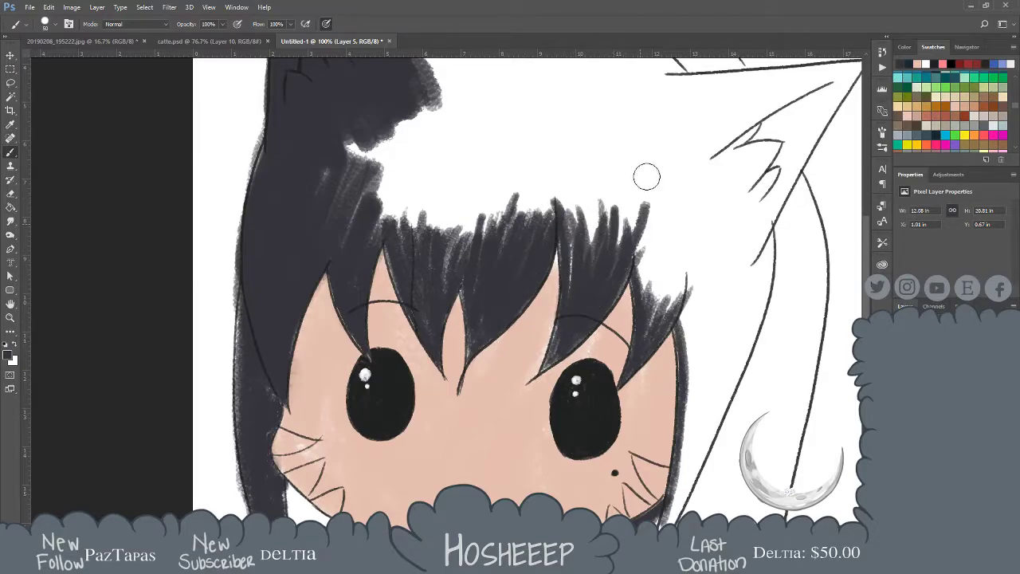
pyautogui.moveTo(562, 208); pyautogui.dragTo(571, 300)
pyautogui.moveTo(630, 229)
pyautogui.mouseDown()
pyautogui.moveTo(647, 347)
pyautogui.moveTo(655, 335)
pyautogui.mouseUp()
pyautogui.moveTo(662, 212)
pyautogui.mouseDown()
pyautogui.moveTo(655, 336)
pyautogui.moveTo(664, 316)
pyautogui.mouseUp()
# Extend the dark hair down along the outside of the right cheek with overlapping vertical strokes
pyautogui.moveTo(685, 236)
pyautogui.mouseDown()
pyautogui.moveTo(681, 287)
pyautogui.moveTo(693, 238)
pyautogui.moveTo(683, 315)
pyautogui.moveTo(673, 236)
pyautogui.mouseUp()
pyautogui.press('space')
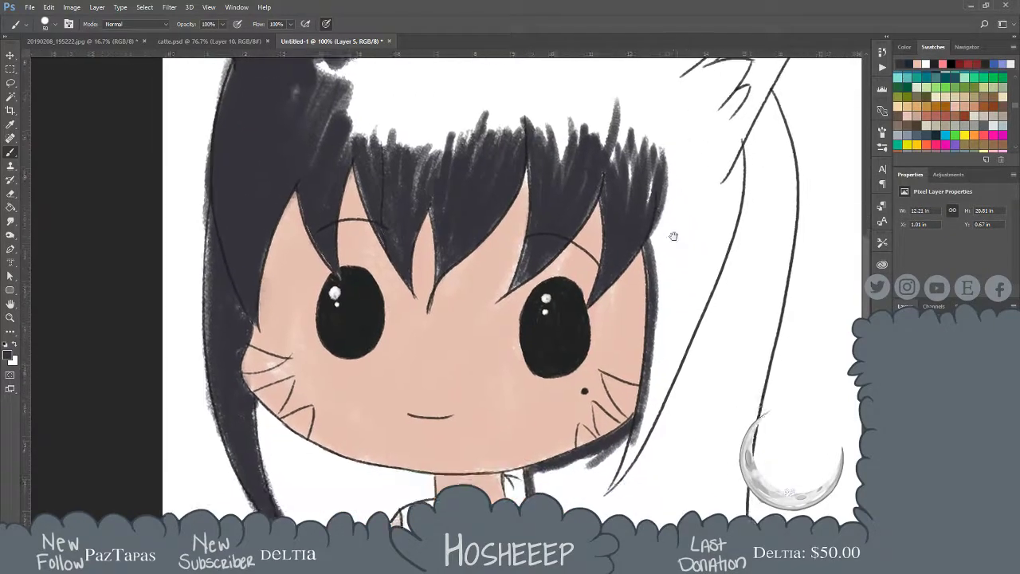
pyautogui.moveTo(646, 189); pyautogui.dragTo(662, 344)
pyautogui.moveTo(661, 345); pyautogui.dragTo(647, 205)
pyautogui.moveTo(659, 334); pyautogui.dragTo(666, 228)
pyautogui.moveTo(666, 228); pyautogui.dragTo(640, 386)
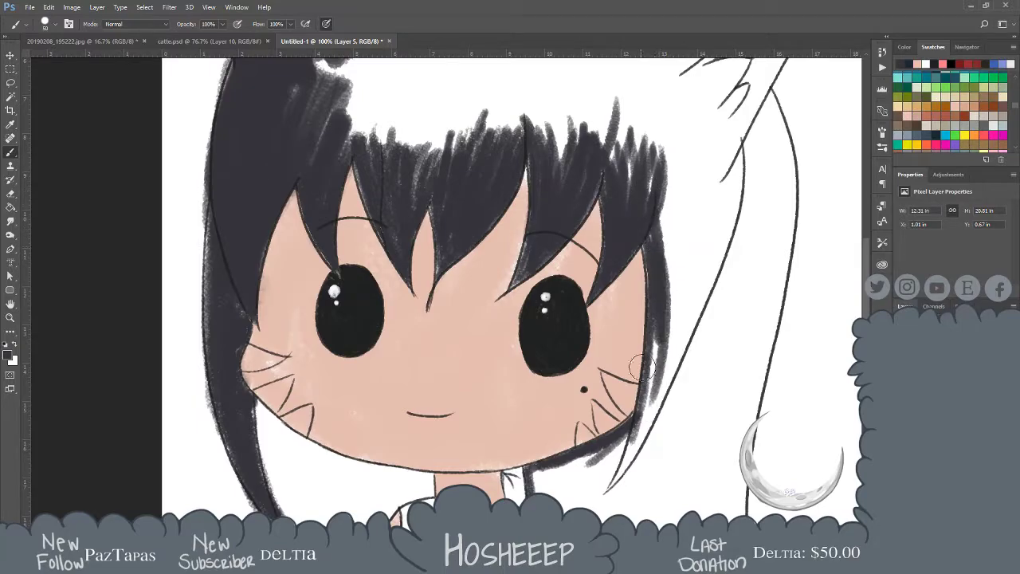
# Paint dark hair beneath the right jaw and down beside the neck and shoulder
pyautogui.moveTo(661, 331)
pyautogui.mouseDown()
pyautogui.moveTo(629, 450)
pyautogui.moveTo(594, 470)
pyautogui.moveTo(619, 443)
pyautogui.moveTo(549, 477)
pyautogui.moveTo(552, 460)
pyautogui.moveTo(600, 514)
pyautogui.mouseUp()
pyautogui.moveTo(596, 448)
pyautogui.mouseDown()
pyautogui.moveTo(576, 393)
pyautogui.moveTo(558, 498)
pyautogui.mouseUp()
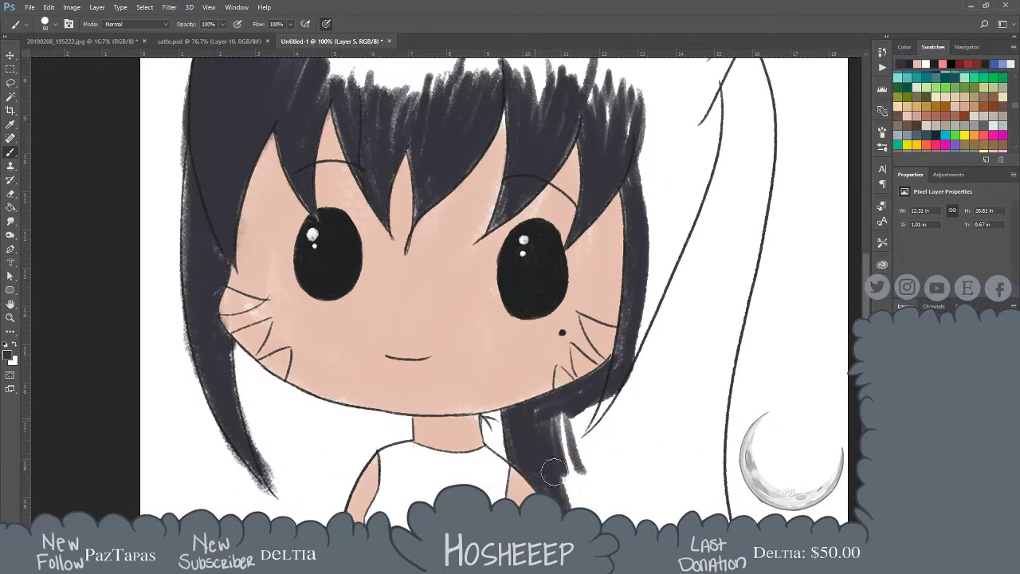
pyautogui.moveTo(553, 401)
pyautogui.mouseDown()
pyautogui.moveTo(591, 507)
pyautogui.moveTo(575, 416)
pyautogui.moveTo(583, 498)
pyautogui.mouseUp()
# Paint dark strokes from the left cat ear across the upper forehead and under the crown outline
pyautogui.moveTo(327, 238); pyautogui.dragTo(360, 413)
pyautogui.moveTo(288, 238)
pyautogui.mouseDown()
pyautogui.moveTo(342, 216)
pyautogui.moveTo(342, 183)
pyautogui.moveTo(434, 122)
pyautogui.moveTo(460, 134)
pyautogui.moveTo(417, 251)
pyautogui.moveTo(460, 229)
pyautogui.mouseUp()
pyautogui.moveTo(523, 164); pyautogui.dragTo(517, 240)
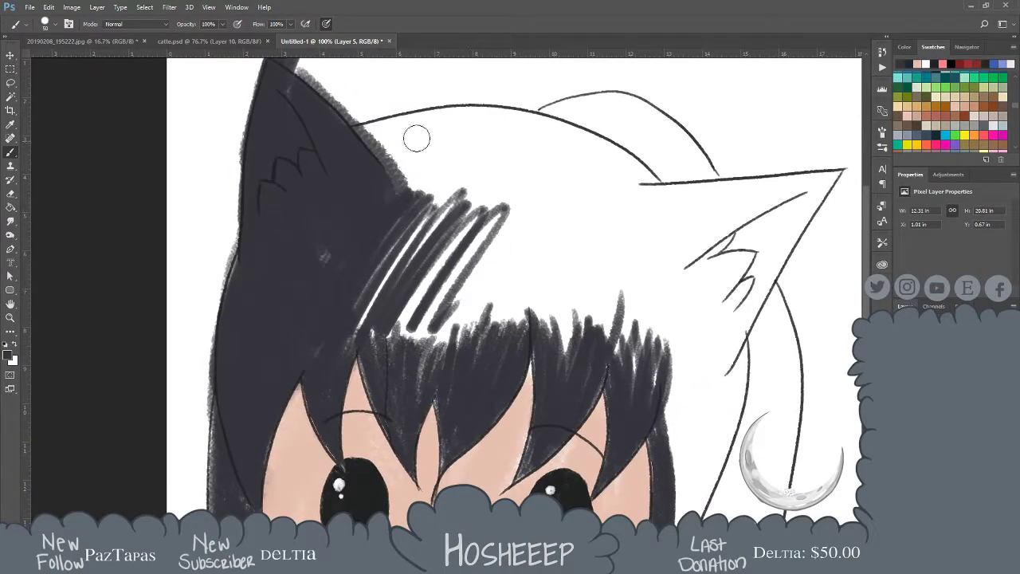
pyautogui.moveTo(345, 132)
pyautogui.mouseDown()
pyautogui.moveTo(454, 117)
pyautogui.moveTo(514, 128)
pyautogui.moveTo(527, 145)
pyautogui.mouseUp()
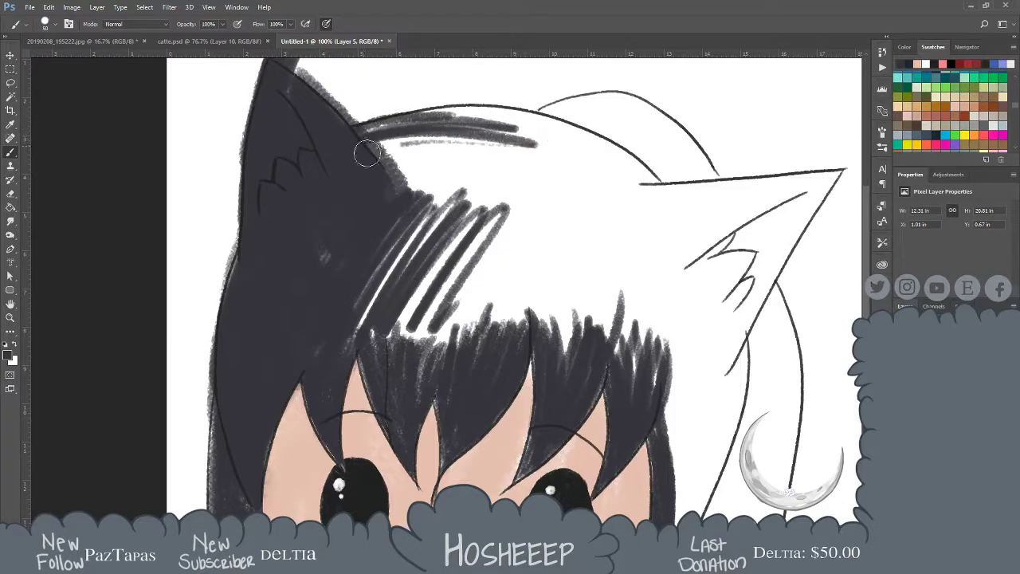
pyautogui.moveTo(371, 151); pyautogui.dragTo(543, 148)
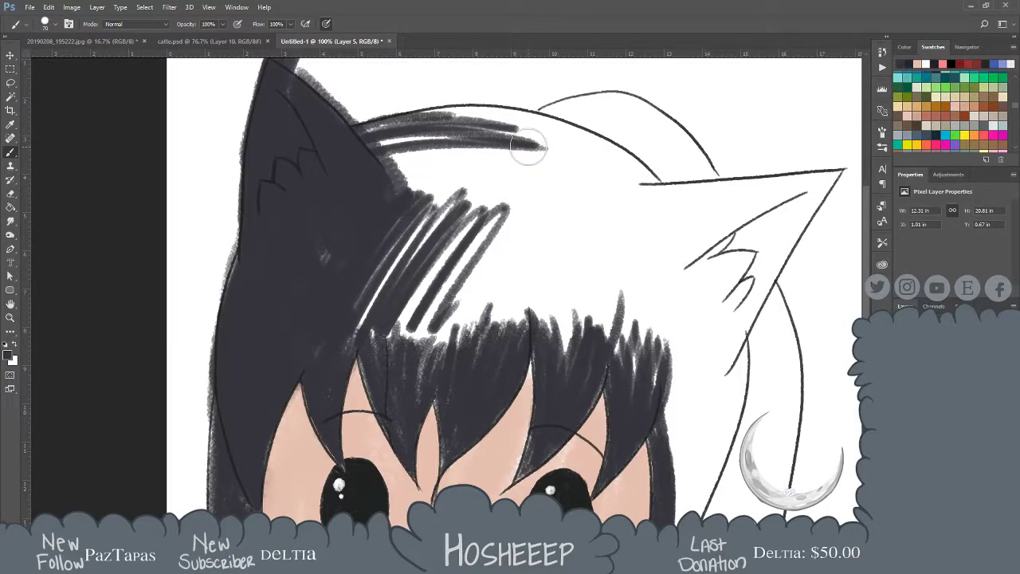
# With the brush enlarged to size 70, fill the crown and the rounded hair section behind it
pyautogui.moveTo(425, 172)
pyautogui.mouseDown()
pyautogui.moveTo(539, 150)
pyautogui.moveTo(384, 153)
pyautogui.moveTo(526, 149)
pyautogui.moveTo(437, 165)
pyautogui.moveTo(387, 154)
pyautogui.moveTo(532, 124)
pyautogui.moveTo(379, 140)
pyautogui.moveTo(456, 115)
pyautogui.moveTo(482, 124)
pyautogui.moveTo(437, 114)
pyautogui.moveTo(574, 145)
pyautogui.moveTo(455, 116)
pyautogui.moveTo(641, 183)
pyautogui.mouseUp()
pyautogui.moveTo(542, 119); pyautogui.dragTo(645, 114)
pyautogui.moveTo(553, 108)
pyautogui.mouseDown()
pyautogui.moveTo(671, 115)
pyautogui.moveTo(692, 168)
pyautogui.moveTo(720, 195)
pyautogui.moveTo(666, 124)
pyautogui.moveTo(678, 180)
pyautogui.moveTo(652, 194)
pyautogui.moveTo(568, 141)
pyautogui.moveTo(664, 121)
pyautogui.moveTo(679, 146)
pyautogui.moveTo(643, 165)
pyautogui.moveTo(608, 129)
pyautogui.moveTo(686, 206)
pyautogui.mouseUp()
pyautogui.moveTo(486, 136)
pyautogui.mouseDown()
pyautogui.moveTo(539, 131)
pyautogui.moveTo(387, 140)
pyautogui.moveTo(495, 137)
pyautogui.moveTo(413, 175)
pyautogui.moveTo(415, 199)
pyautogui.moveTo(473, 143)
pyautogui.moveTo(445, 153)
pyautogui.moveTo(395, 221)
pyautogui.moveTo(387, 269)
pyautogui.moveTo(524, 141)
pyautogui.moveTo(353, 366)
pyautogui.moveTo(533, 155)
pyautogui.moveTo(383, 360)
pyautogui.moveTo(522, 186)
pyautogui.moveTo(416, 311)
pyautogui.moveTo(492, 242)
pyautogui.moveTo(437, 348)
pyautogui.moveTo(520, 230)
pyautogui.moveTo(533, 172)
pyautogui.moveTo(418, 330)
pyautogui.moveTo(559, 142)
pyautogui.moveTo(397, 351)
pyautogui.moveTo(529, 152)
pyautogui.moveTo(399, 328)
pyautogui.moveTo(528, 145)
pyautogui.moveTo(400, 273)
pyautogui.moveTo(478, 180)
pyautogui.moveTo(434, 220)
pyautogui.moveTo(398, 229)
pyautogui.moveTo(374, 257)
pyautogui.moveTo(454, 164)
pyautogui.moveTo(332, 315)
pyautogui.mouseUp()
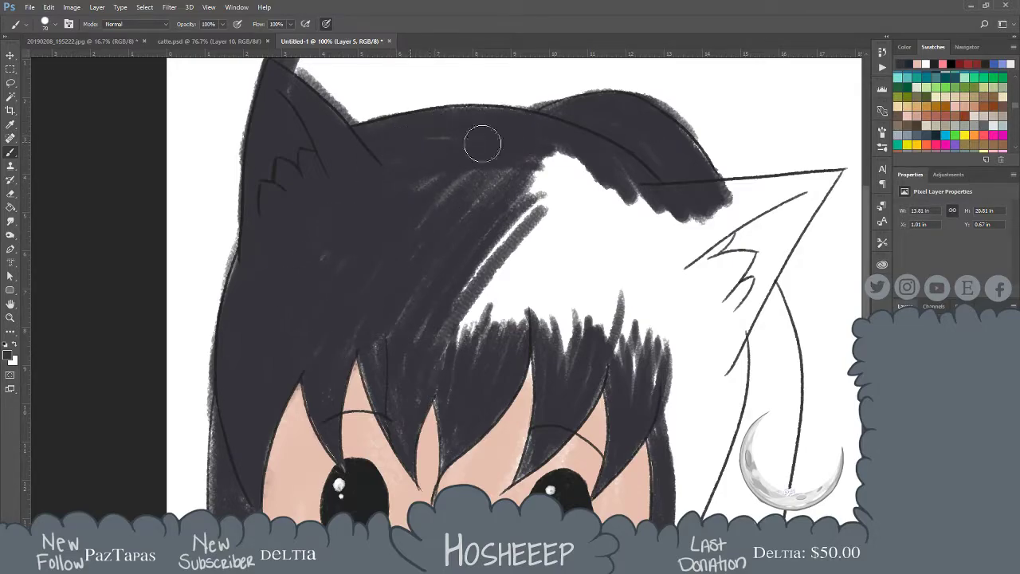
# Fill the remaining white area between the crown and the bangs with the dark hair colour
pyautogui.moveTo(449, 200)
pyautogui.mouseDown()
pyautogui.moveTo(539, 151)
pyautogui.moveTo(501, 229)
pyautogui.mouseUp()
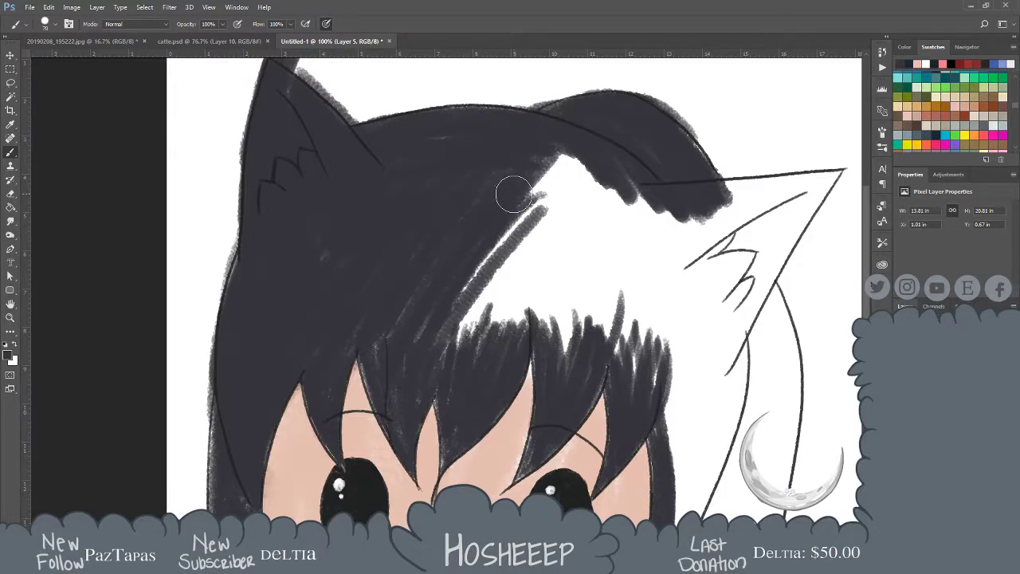
pyautogui.moveTo(562, 162)
pyautogui.mouseDown()
pyautogui.moveTo(508, 233)
pyautogui.moveTo(571, 149)
pyautogui.moveTo(471, 313)
pyautogui.moveTo(578, 165)
pyautogui.moveTo(488, 302)
pyautogui.moveTo(555, 196)
pyautogui.moveTo(451, 345)
pyautogui.moveTo(518, 223)
pyautogui.moveTo(452, 322)
pyautogui.moveTo(488, 248)
pyautogui.moveTo(412, 371)
pyautogui.mouseUp()
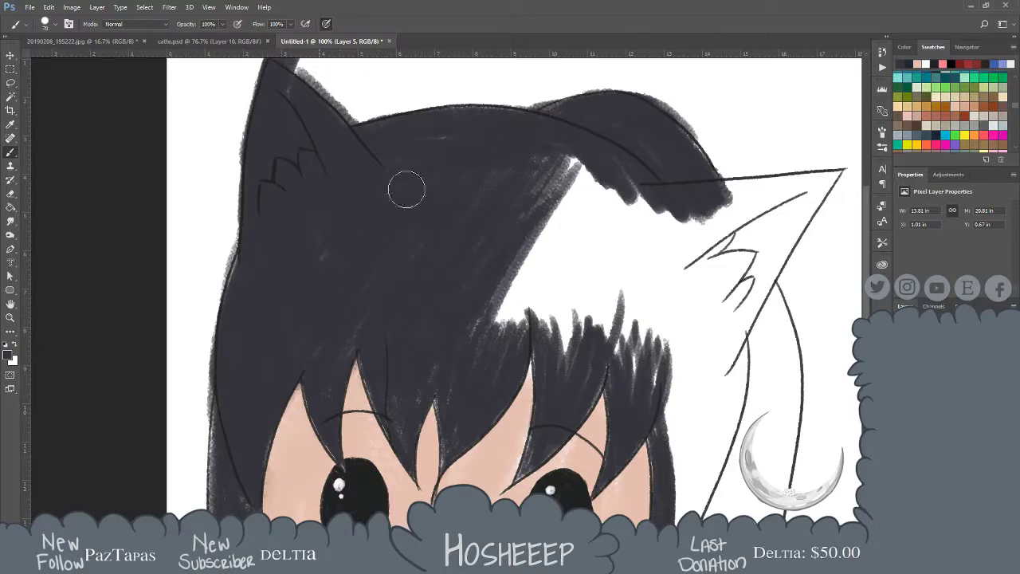
pyautogui.moveTo(569, 165)
pyautogui.mouseDown()
pyautogui.moveTo(530, 249)
pyautogui.moveTo(583, 143)
pyautogui.moveTo(524, 357)
pyautogui.moveTo(555, 213)
pyautogui.moveTo(523, 262)
pyautogui.moveTo(496, 358)
pyautogui.moveTo(510, 277)
pyautogui.moveTo(504, 285)
pyautogui.moveTo(520, 344)
pyautogui.moveTo(534, 287)
pyautogui.moveTo(560, 253)
pyautogui.moveTo(559, 373)
pyautogui.moveTo(556, 300)
pyautogui.moveTo(574, 264)
pyautogui.moveTo(567, 307)
pyautogui.moveTo(584, 369)
pyautogui.moveTo(607, 263)
pyautogui.moveTo(620, 372)
pyautogui.moveTo(622, 291)
pyautogui.moveTo(641, 412)
pyautogui.moveTo(643, 296)
pyautogui.moveTo(661, 389)
pyautogui.moveTo(669, 322)
pyautogui.moveTo(660, 246)
pyautogui.moveTo(645, 321)
pyautogui.moveTo(641, 166)
pyautogui.moveTo(643, 333)
pyautogui.moveTo(644, 182)
pyautogui.moveTo(628, 195)
pyautogui.moveTo(621, 309)
pyautogui.moveTo(612, 179)
pyautogui.moveTo(599, 315)
pyautogui.moveTo(599, 172)
pyautogui.moveTo(587, 185)
pyautogui.moveTo(584, 352)
pyautogui.moveTo(592, 172)
pyautogui.moveTo(562, 355)
pyautogui.moveTo(572, 212)
pyautogui.moveTo(548, 353)
pyautogui.moveTo(598, 171)
pyautogui.moveTo(589, 244)
pyautogui.moveTo(600, 313)
pyautogui.mouseUp()
pyautogui.moveTo(603, 135)
pyautogui.mouseDown()
pyautogui.moveTo(554, 182)
pyautogui.moveTo(537, 228)
pyautogui.mouseUp()
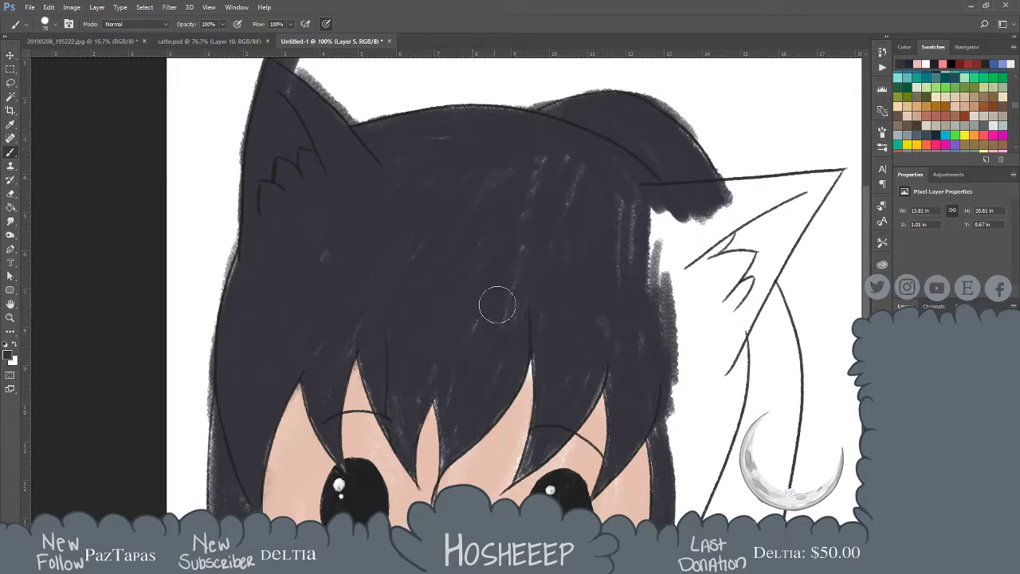
# Fill the right cat ear and the hair at its base with the dark hair colour
pyautogui.moveTo(677, 133)
pyautogui.mouseDown()
pyautogui.moveTo(750, 184)
pyautogui.moveTo(775, 180)
pyautogui.moveTo(721, 193)
pyautogui.moveTo(849, 170)
pyautogui.moveTo(721, 367)
pyautogui.mouseUp()
pyautogui.moveTo(833, 199)
pyautogui.mouseDown()
pyautogui.moveTo(729, 353)
pyautogui.moveTo(798, 223)
pyautogui.moveTo(701, 381)
pyautogui.mouseUp()
pyautogui.moveTo(734, 341); pyautogui.dragTo(698, 385)
pyautogui.moveTo(832, 179)
pyautogui.mouseDown()
pyautogui.moveTo(709, 323)
pyautogui.moveTo(691, 300)
pyautogui.mouseUp()
pyautogui.moveTo(813, 188)
pyautogui.mouseDown()
pyautogui.moveTo(697, 271)
pyautogui.moveTo(833, 174)
pyautogui.moveTo(681, 248)
pyautogui.moveTo(795, 189)
pyautogui.moveTo(693, 222)
pyautogui.moveTo(783, 182)
pyautogui.moveTo(657, 231)
pyautogui.mouseUp()
pyautogui.moveTo(697, 199)
pyautogui.mouseDown()
pyautogui.moveTo(668, 190)
pyautogui.moveTo(648, 267)
pyautogui.moveTo(668, 206)
pyautogui.moveTo(677, 323)
pyautogui.moveTo(685, 326)
pyautogui.moveTo(708, 266)
pyautogui.moveTo(718, 204)
pyautogui.moveTo(712, 246)
pyautogui.moveTo(733, 316)
pyautogui.moveTo(743, 319)
pyautogui.moveTo(771, 195)
pyautogui.moveTo(789, 271)
pyautogui.mouseUp()
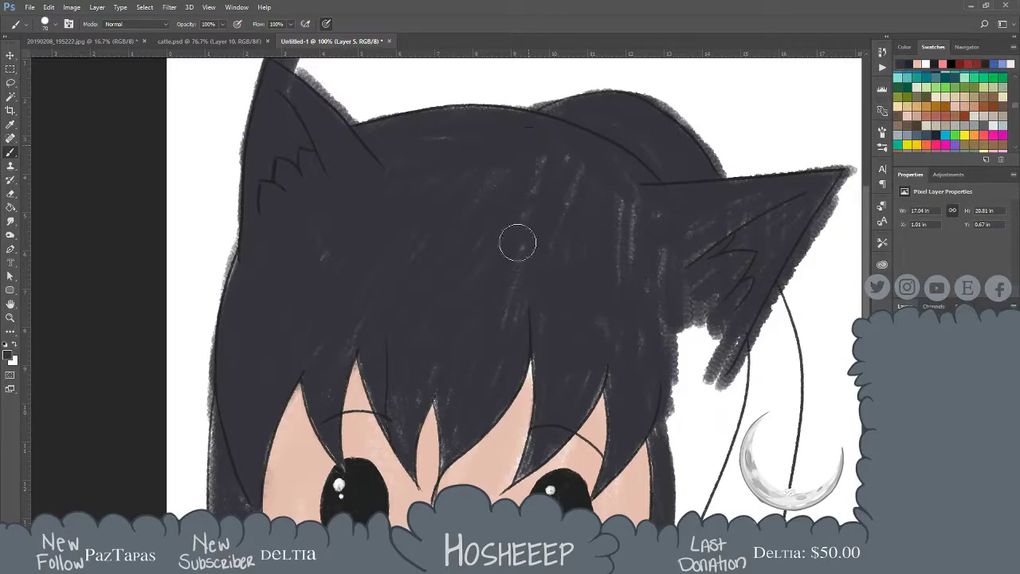
# Cover thin patches on the crown and paint the hair directly beneath the right cat ear
pyautogui.moveTo(554, 220)
pyautogui.mouseDown()
pyautogui.moveTo(578, 167)
pyautogui.moveTo(608, 155)
pyautogui.moveTo(606, 215)
pyautogui.moveTo(636, 287)
pyautogui.moveTo(635, 204)
pyautogui.mouseUp()
pyautogui.moveTo(729, 342)
pyautogui.mouseDown()
pyautogui.moveTo(703, 402)
pyautogui.moveTo(701, 438)
pyautogui.moveTo(690, 359)
pyautogui.moveTo(694, 474)
pyautogui.moveTo(663, 410)
pyautogui.moveTo(683, 466)
pyautogui.moveTo(725, 353)
pyautogui.moveTo(739, 385)
pyautogui.mouseUp()
pyautogui.moveTo(735, 419)
pyautogui.mouseDown()
pyautogui.moveTo(719, 273)
pyautogui.moveTo(725, 406)
pyautogui.mouseUp()
pyautogui.moveTo(713, 158); pyautogui.dragTo(726, 197)
pyautogui.scroll(-4, 751, 226)
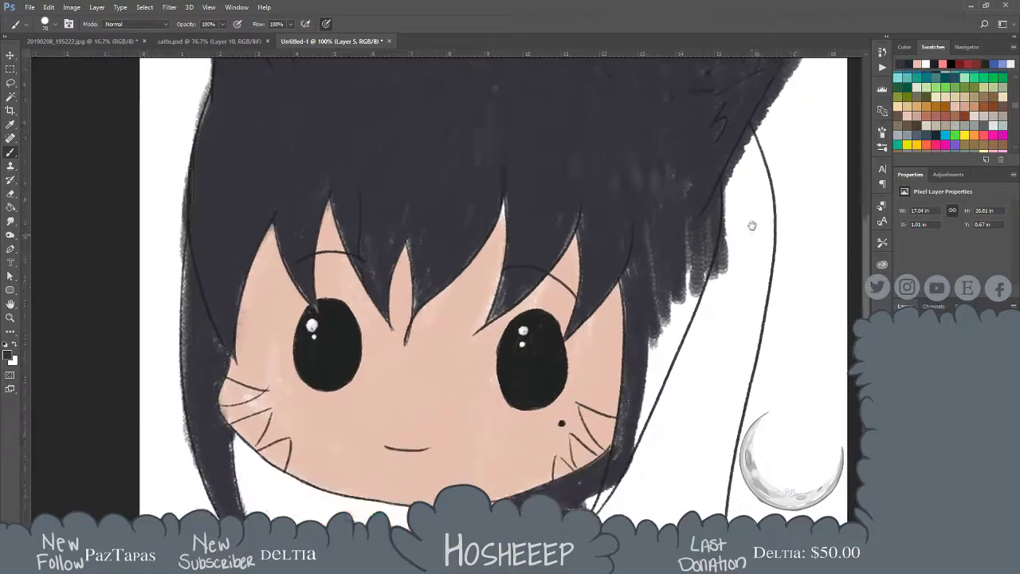
pyautogui.scroll(2, 749, 200)
# Paint the upper part of the outer hair section below the right cat ear, up to its outline
pyautogui.moveTo(735, 157)
pyautogui.mouseDown()
pyautogui.moveTo(745, 275)
pyautogui.moveTo(727, 357)
pyautogui.mouseUp()
pyautogui.moveTo(711, 213); pyautogui.dragTo(724, 367)
pyautogui.moveTo(711, 234); pyautogui.dragTo(723, 371)
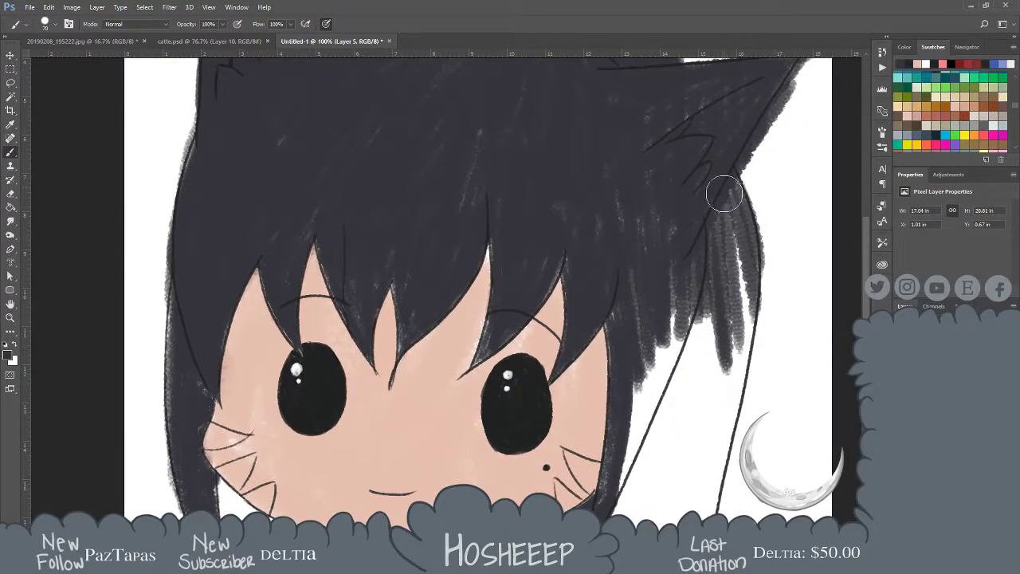
pyautogui.moveTo(720, 187); pyautogui.dragTo(730, 351)
pyautogui.moveTo(731, 204)
pyautogui.mouseDown()
pyautogui.moveTo(745, 359)
pyautogui.moveTo(753, 348)
pyautogui.mouseUp()
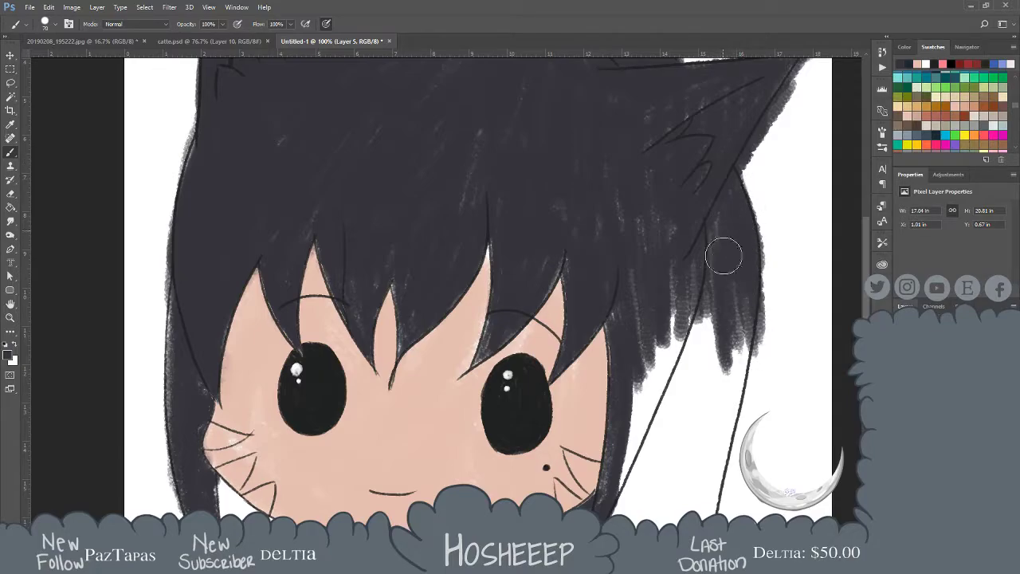
# Extend the hair between the right cheek and the outer section downward with long vertical strokes
pyautogui.scroll(-4, 722, 231)
pyautogui.moveTo(652, 191); pyautogui.dragTo(637, 360)
pyautogui.moveTo(650, 231); pyautogui.dragTo(634, 359)
pyautogui.moveTo(660, 180); pyautogui.dragTo(653, 355)
pyautogui.moveTo(668, 141)
pyautogui.mouseDown()
pyautogui.moveTo(650, 323)
pyautogui.moveTo(674, 327)
pyautogui.mouseUp()
pyautogui.moveTo(692, 173); pyautogui.dragTo(677, 305)
pyautogui.moveTo(673, 120); pyautogui.dragTo(659, 326)
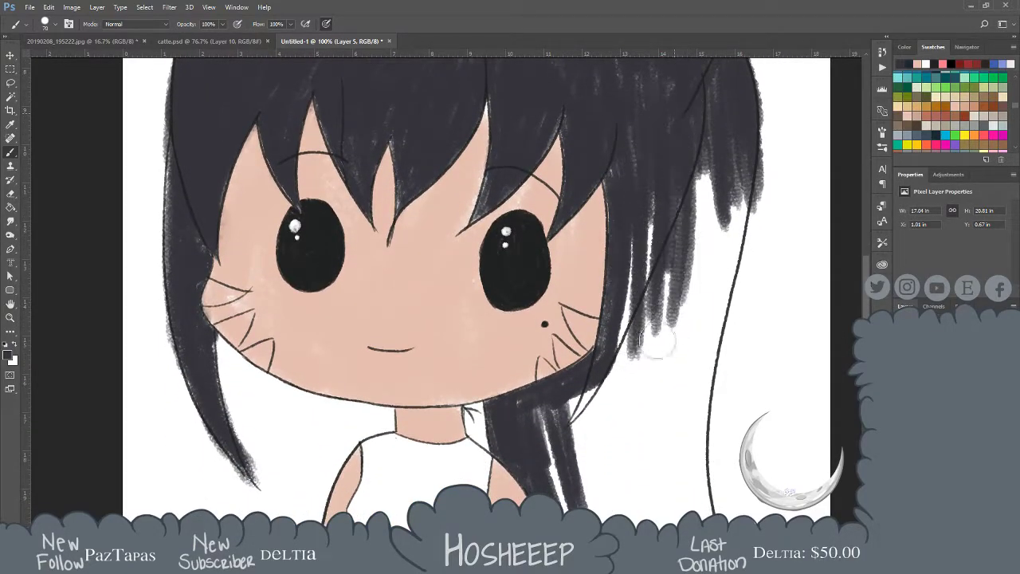
pyautogui.moveTo(650, 193); pyautogui.dragTo(637, 355)
pyautogui.moveTo(638, 234)
pyautogui.mouseDown()
pyautogui.moveTo(623, 395)
pyautogui.moveTo(647, 354)
pyautogui.mouseUp()
# Fill the long hair down to jaw level, from the outer outline inward to the right cheek
pyautogui.moveTo(701, 156)
pyautogui.mouseDown()
pyautogui.moveTo(673, 367)
pyautogui.moveTo(681, 351)
pyautogui.moveTo(689, 363)
pyautogui.mouseUp()
pyautogui.moveTo(746, 165)
pyautogui.mouseDown()
pyautogui.moveTo(693, 394)
pyautogui.moveTo(701, 367)
pyautogui.mouseUp()
pyautogui.moveTo(715, 155); pyautogui.dragTo(681, 406)
pyautogui.moveTo(676, 227); pyautogui.dragTo(650, 406)
pyautogui.moveTo(646, 188); pyautogui.dragTo(630, 399)
pyautogui.moveTo(637, 349); pyautogui.dragTo(649, 229)
# Fill the hair behind the right shoulder and down along the arm with the dark colour
pyautogui.moveTo(562, 275)
pyautogui.mouseDown()
pyautogui.moveTo(550, 331)
pyautogui.moveTo(594, 458)
pyautogui.mouseUp()
pyautogui.moveTo(542, 319); pyautogui.dragTo(590, 470)
pyautogui.moveTo(554, 275)
pyautogui.mouseDown()
pyautogui.moveTo(610, 473)
pyautogui.moveTo(629, 478)
pyautogui.mouseUp()
pyautogui.moveTo(586, 274); pyautogui.dragTo(617, 466)
pyautogui.moveTo(567, 306); pyautogui.dragTo(613, 470)
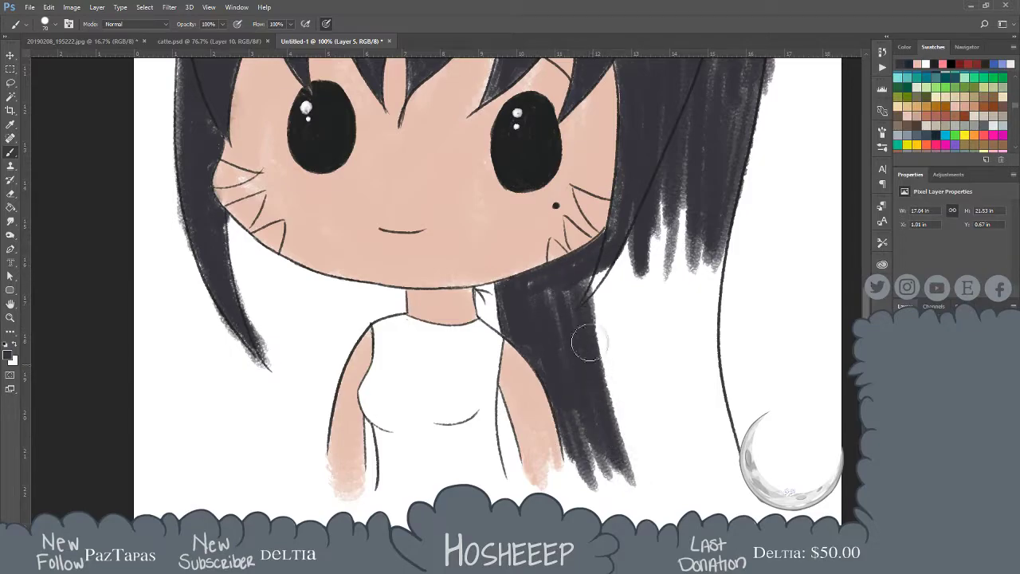
pyautogui.moveTo(590, 283); pyautogui.dragTo(633, 466)
pyautogui.moveTo(610, 383); pyautogui.dragTo(585, 256)
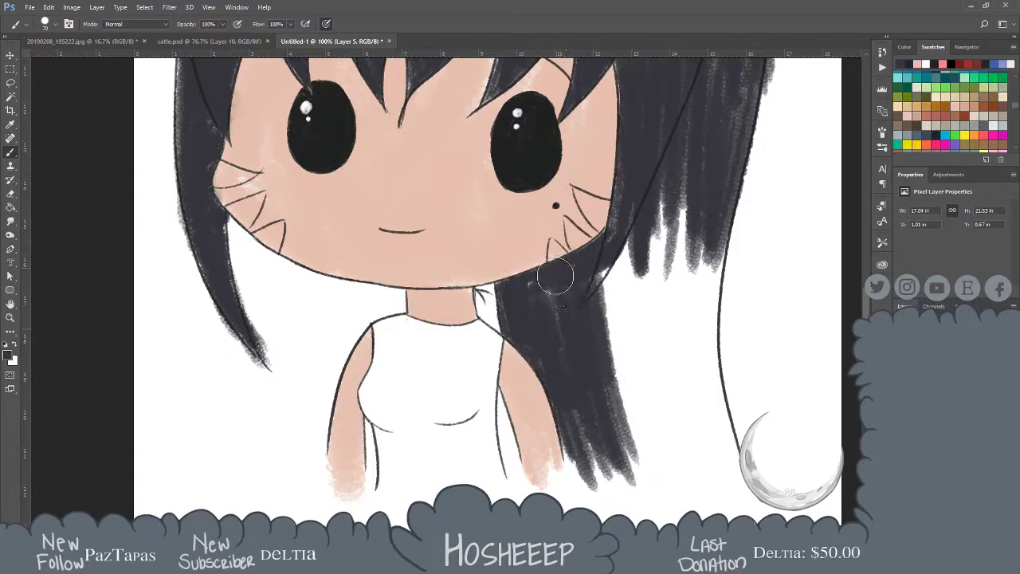
pyautogui.moveTo(579, 311); pyautogui.dragTo(597, 343)
# Join the jaw-level hair to the section behind the shoulder with long downward strokes
pyautogui.moveTo(601, 271); pyautogui.dragTo(626, 371)
pyautogui.moveTo(618, 255); pyautogui.dragTo(635, 391)
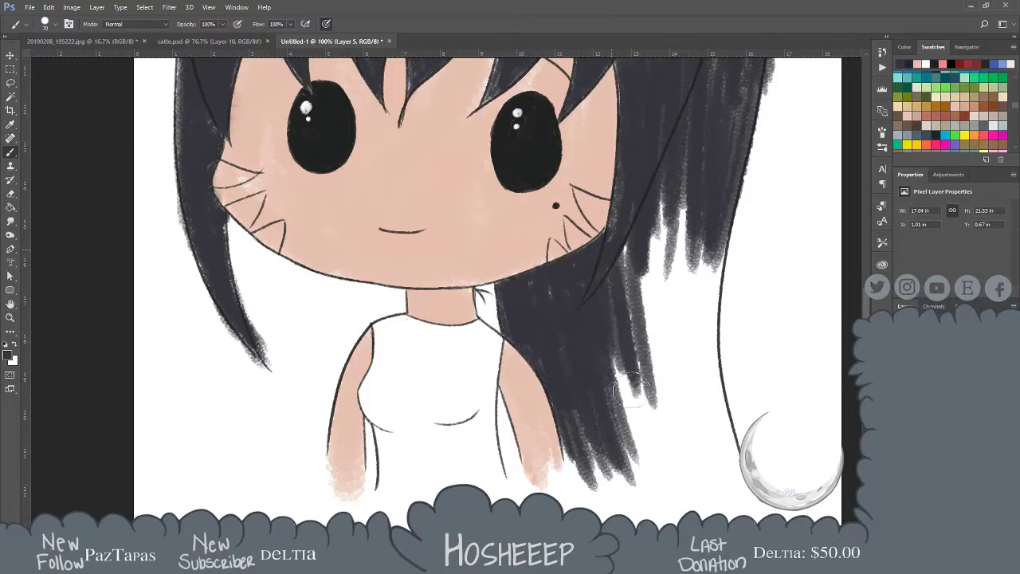
pyautogui.moveTo(630, 223); pyautogui.dragTo(649, 411)
pyautogui.moveTo(669, 195); pyautogui.dragTo(672, 423)
pyautogui.moveTo(693, 159); pyautogui.dragTo(684, 391)
pyautogui.moveTo(695, 223); pyautogui.dragTo(674, 411)
pyautogui.moveTo(677, 169); pyautogui.dragTo(665, 387)
pyautogui.moveTo(661, 200); pyautogui.dragTo(646, 426)
pyautogui.moveTo(665, 179)
pyautogui.mouseDown()
pyautogui.moveTo(647, 415)
pyautogui.moveTo(629, 419)
pyautogui.mouseUp()
pyautogui.moveTo(630, 191); pyautogui.dragTo(638, 443)
pyautogui.moveTo(626, 239); pyautogui.dragTo(641, 434)
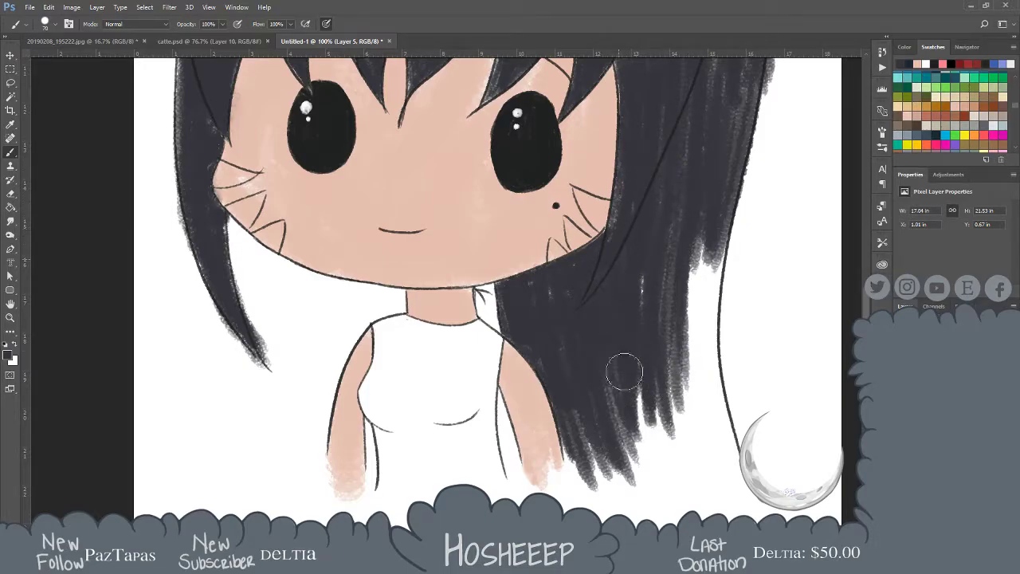
# Extend the long hair down to arm level, out to its outer outline
pyautogui.moveTo(630, 303); pyautogui.dragTo(649, 478)
pyautogui.moveTo(647, 239); pyautogui.dragTo(667, 466)
pyautogui.moveTo(637, 303); pyautogui.dragTo(649, 478)
pyautogui.moveTo(687, 232)
pyautogui.mouseDown()
pyautogui.moveTo(683, 466)
pyautogui.moveTo(690, 446)
pyautogui.mouseUp()
pyautogui.moveTo(717, 223)
pyautogui.mouseDown()
pyautogui.moveTo(709, 470)
pyautogui.moveTo(732, 488)
pyautogui.moveTo(727, 472)
pyautogui.mouseUp()
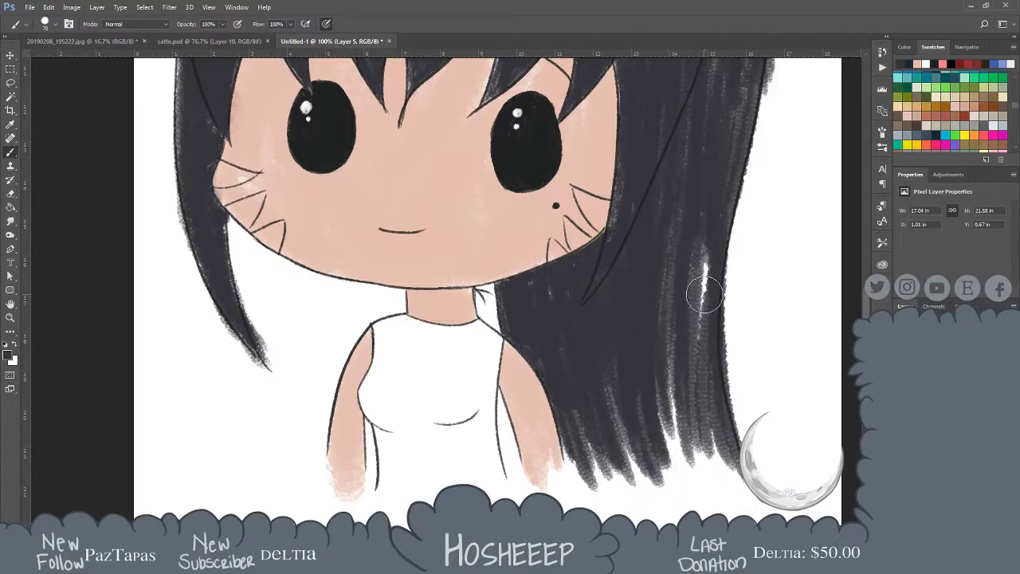
pyautogui.moveTo(705, 286); pyautogui.dragTo(729, 498)
# Fill the remaining gaps in the lower long hair and darken its outer edge
pyautogui.moveTo(699, 207); pyautogui.dragTo(703, 456)
pyautogui.moveTo(715, 234); pyautogui.dragTo(699, 306)
pyautogui.moveTo(702, 204); pyautogui.dragTo(687, 458)
pyautogui.moveTo(670, 226)
pyautogui.mouseDown()
pyautogui.moveTo(653, 410)
pyautogui.moveTo(673, 482)
pyautogui.mouseUp()
pyautogui.moveTo(669, 243); pyautogui.dragTo(668, 448)
pyautogui.moveTo(701, 205)
pyautogui.mouseDown()
pyautogui.moveTo(704, 443)
pyautogui.moveTo(695, 401)
pyautogui.mouseUp()
pyautogui.moveTo(702, 258); pyautogui.dragTo(726, 491)
pyautogui.moveTo(753, 75); pyautogui.dragTo(732, 239)
pyautogui.moveTo(750, 53); pyautogui.dragTo(731, 239)
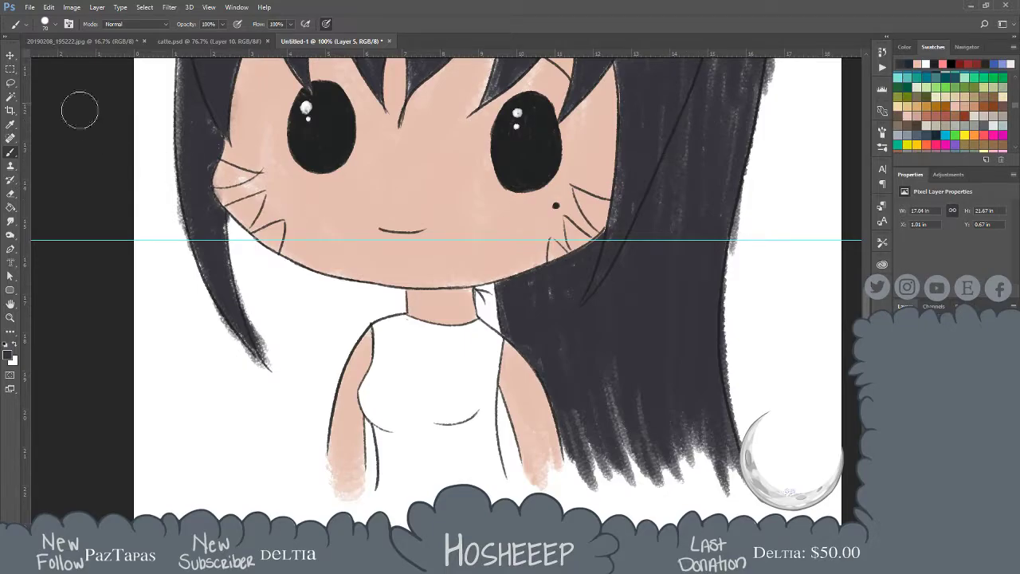
pyautogui.click(10, 56)
pyautogui.moveTo(145, 239); pyautogui.dragTo(155, 54)
pyautogui.press('b')
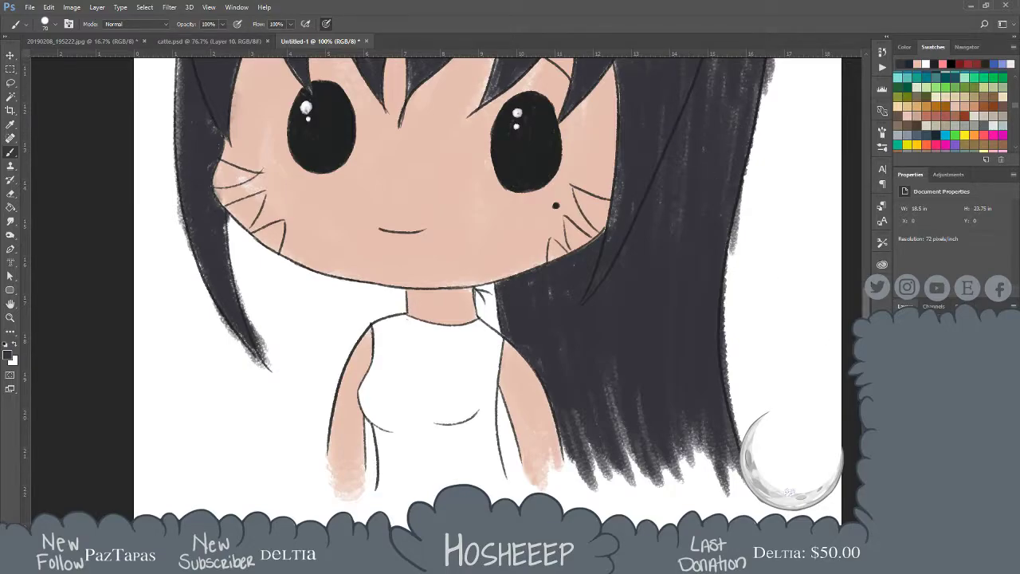
pyautogui.click(940, 359)
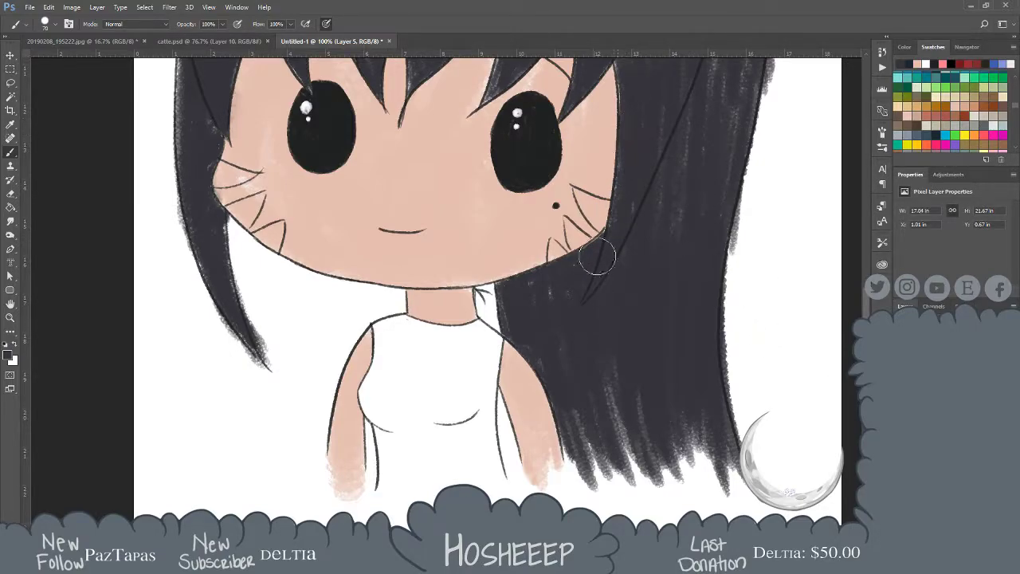
pyautogui.moveTo(706, 54); pyautogui.dragTo(706, 265)
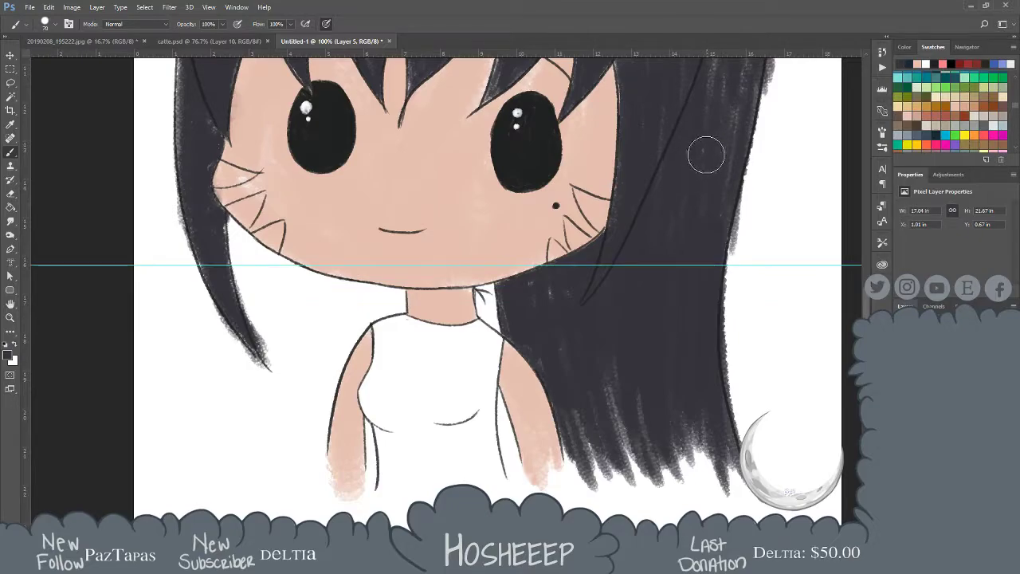
pyautogui.click(9, 55)
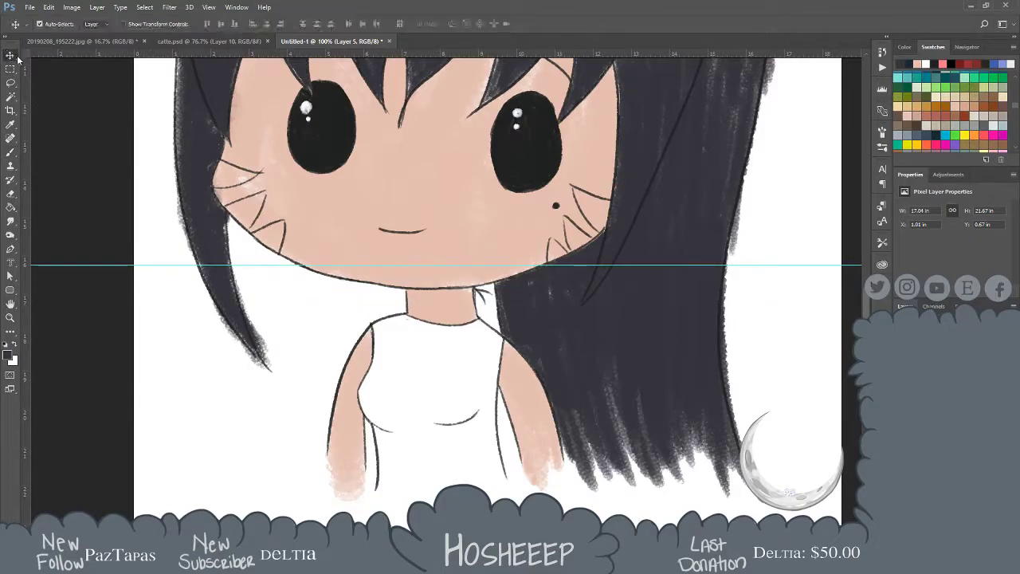
pyautogui.click(154, 262)
pyautogui.moveTo(157, 265); pyautogui.dragTo(169, 46)
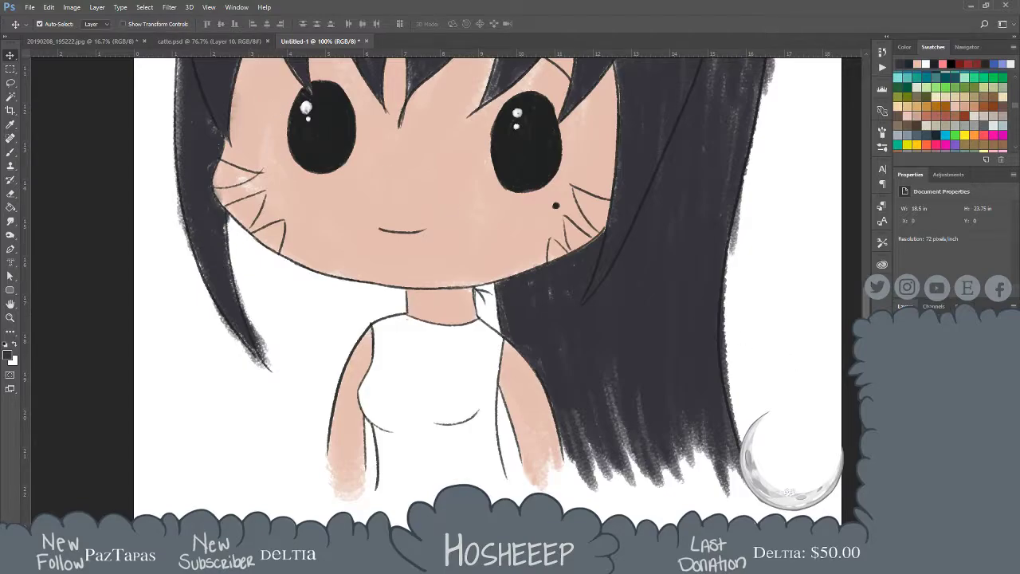
pyautogui.click(763, 387)
# On the skin layer, Layer 4, erase the skin colour spilling into the hair beside the left cheek with a size 25 eraser
pyautogui.scroll(5, 656, 405)
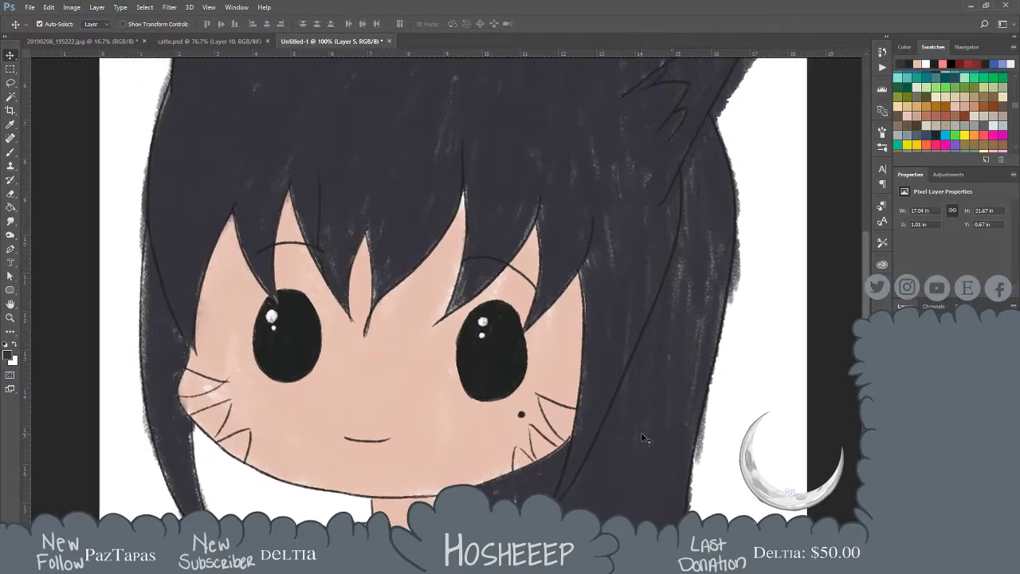
pyautogui.press('b')
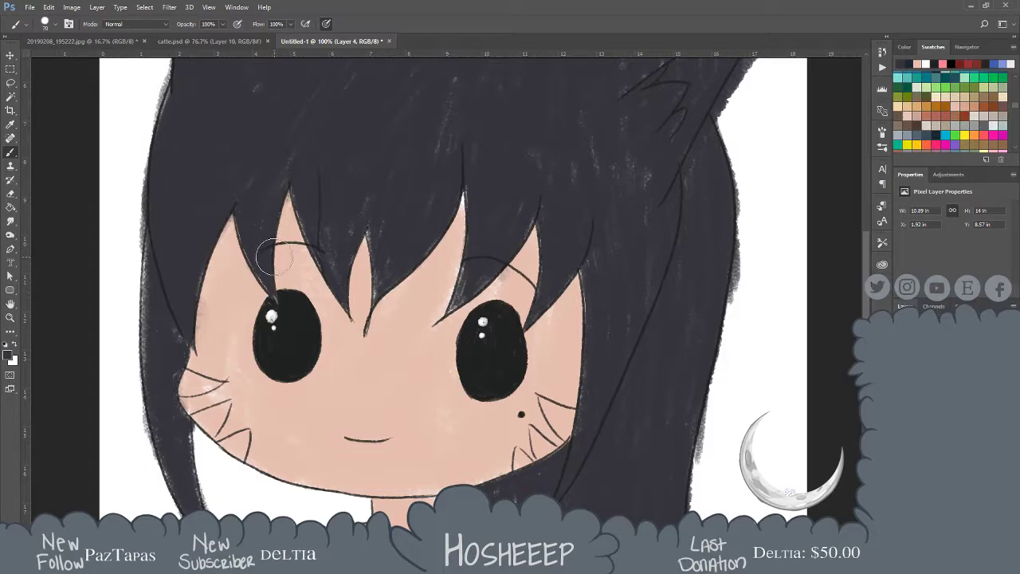
pyautogui.press('z')
pyautogui.click(195, 306)
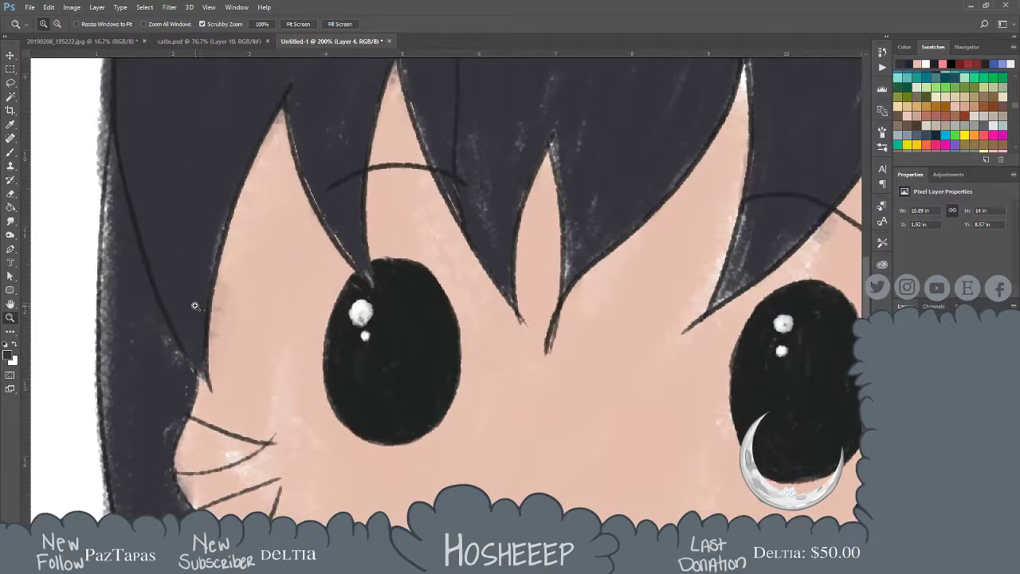
pyautogui.press('e')
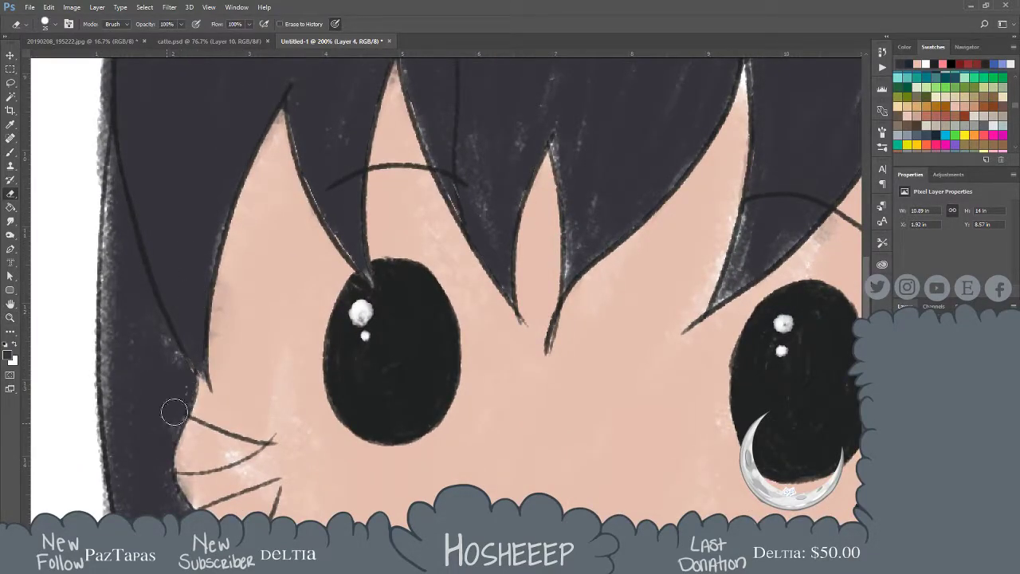
pyautogui.moveTo(189, 368); pyautogui.dragTo(199, 363)
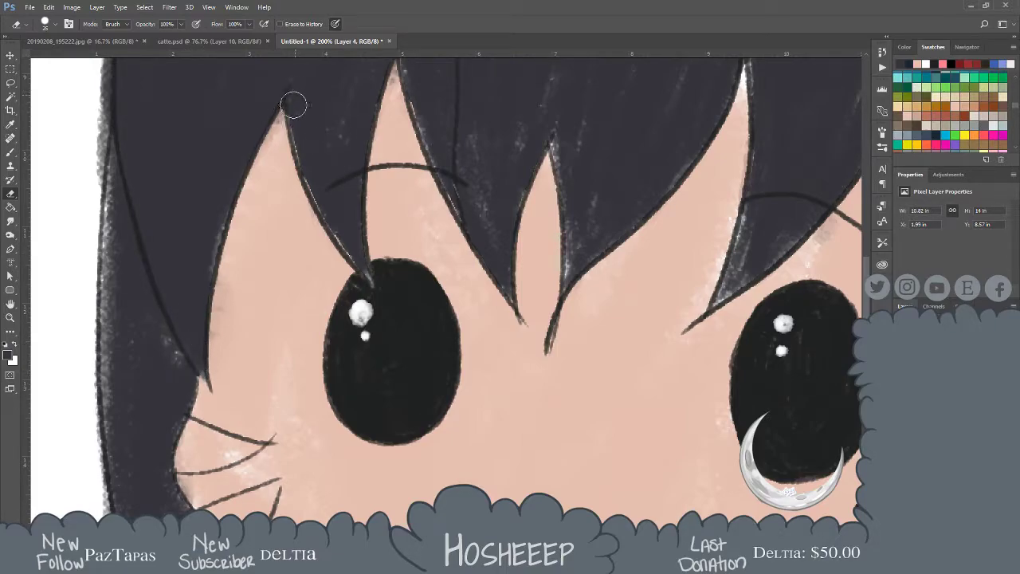
# Erase the stray skin colour under the left bangs, along the outlines above the left eye
pyautogui.moveTo(304, 164)
pyautogui.mouseDown()
pyautogui.moveTo(364, 271)
pyautogui.moveTo(310, 191)
pyautogui.moveTo(299, 141)
pyautogui.mouseUp()
pyautogui.moveTo(376, 72); pyautogui.dragTo(357, 162)
pyautogui.moveTo(368, 111)
pyautogui.mouseDown()
pyautogui.moveTo(355, 208)
pyautogui.moveTo(373, 292)
pyautogui.mouseUp()
pyautogui.moveTo(447, 179); pyautogui.dragTo(459, 210)
pyautogui.moveTo(549, 133)
pyautogui.mouseDown()
pyautogui.moveTo(496, 237)
pyautogui.moveTo(471, 221)
pyautogui.moveTo(498, 271)
pyautogui.moveTo(483, 247)
pyautogui.moveTo(492, 262)
pyautogui.moveTo(481, 168)
pyautogui.moveTo(439, 166)
pyautogui.mouseUp()
# Erase the stray skin colour along the middle and right bangs' outlines
pyautogui.press('space')
pyautogui.moveTo(400, 118); pyautogui.dragTo(409, 148)
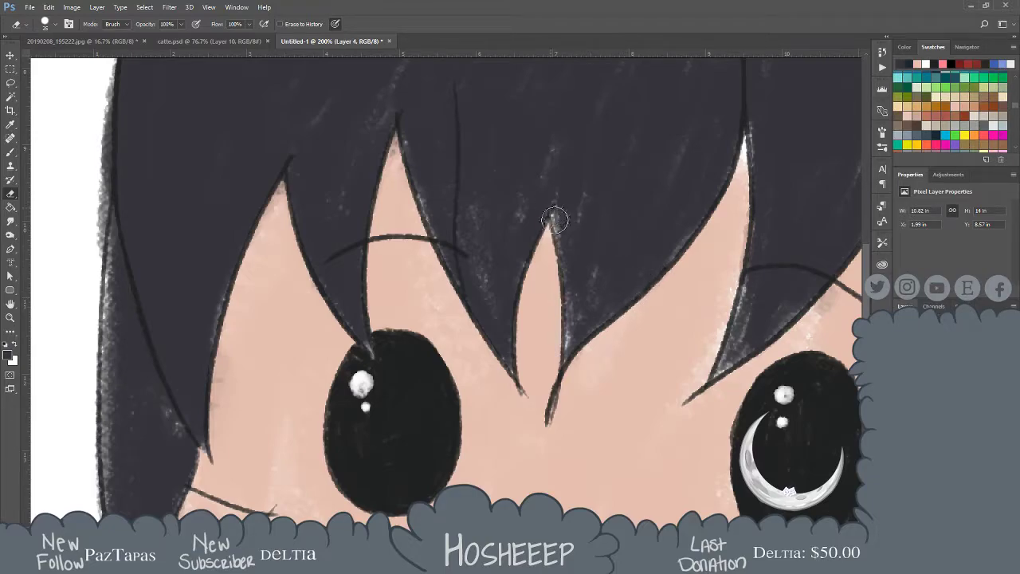
pyautogui.press('space')
pyautogui.moveTo(637, 228); pyautogui.dragTo(506, 227)
pyautogui.moveTo(677, 165); pyautogui.dragTo(673, 166)
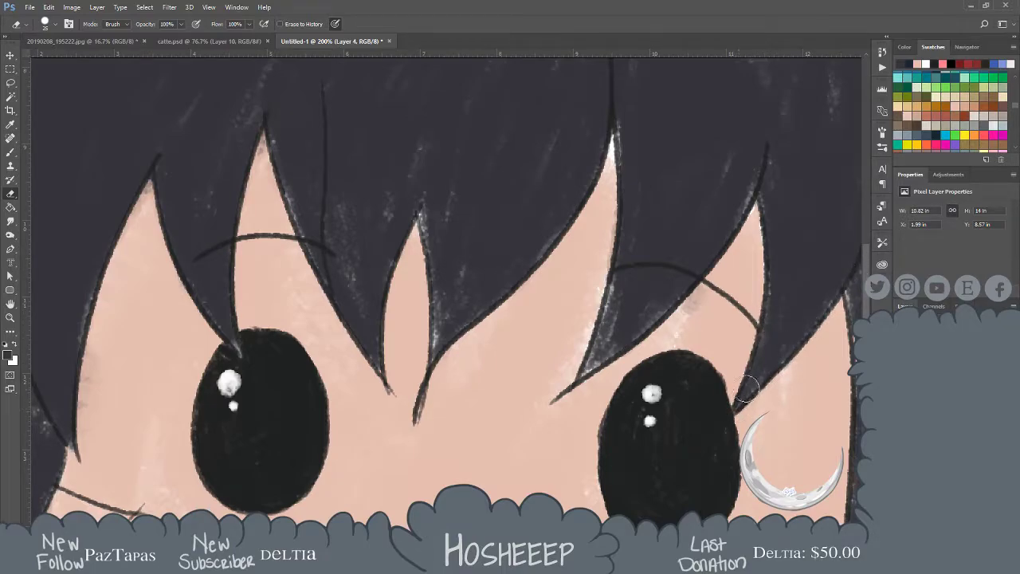
# Erase the skin colour that extends past the right cheek's outline into the hair
pyautogui.moveTo(805, 279)
pyautogui.mouseDown()
pyautogui.moveTo(771, 286)
pyautogui.moveTo(639, 228)
pyautogui.moveTo(655, 195)
pyautogui.moveTo(681, 261)
pyautogui.moveTo(677, 227)
pyautogui.moveTo(679, 258)
pyautogui.moveTo(674, 218)
pyautogui.moveTo(678, 308)
pyautogui.moveTo(677, 246)
pyautogui.mouseUp()
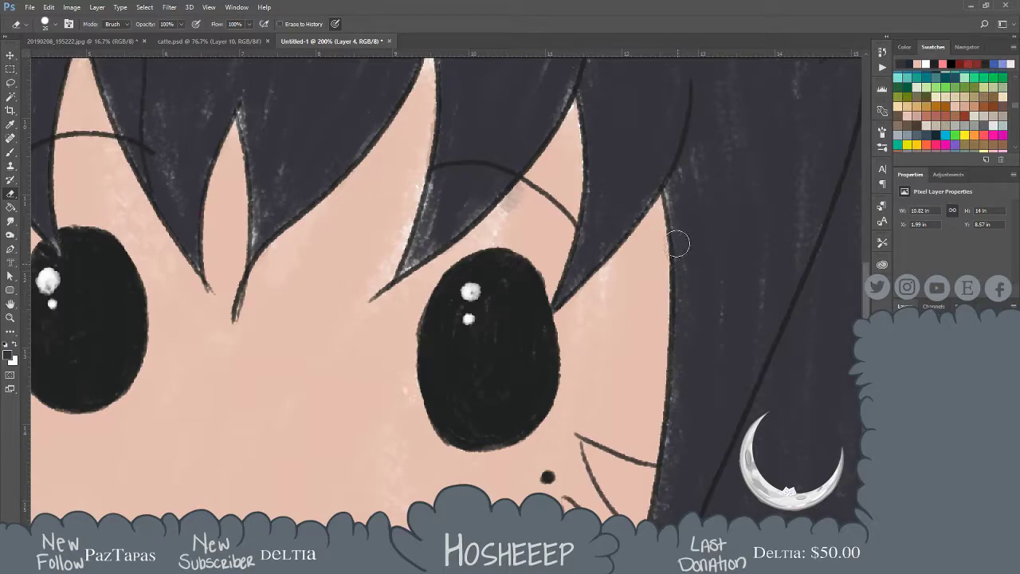
pyautogui.moveTo(672, 208); pyautogui.dragTo(683, 279)
pyautogui.moveTo(680, 354)
pyautogui.mouseDown()
pyautogui.moveTo(690, 210)
pyautogui.moveTo(704, 190)
pyautogui.mouseUp()
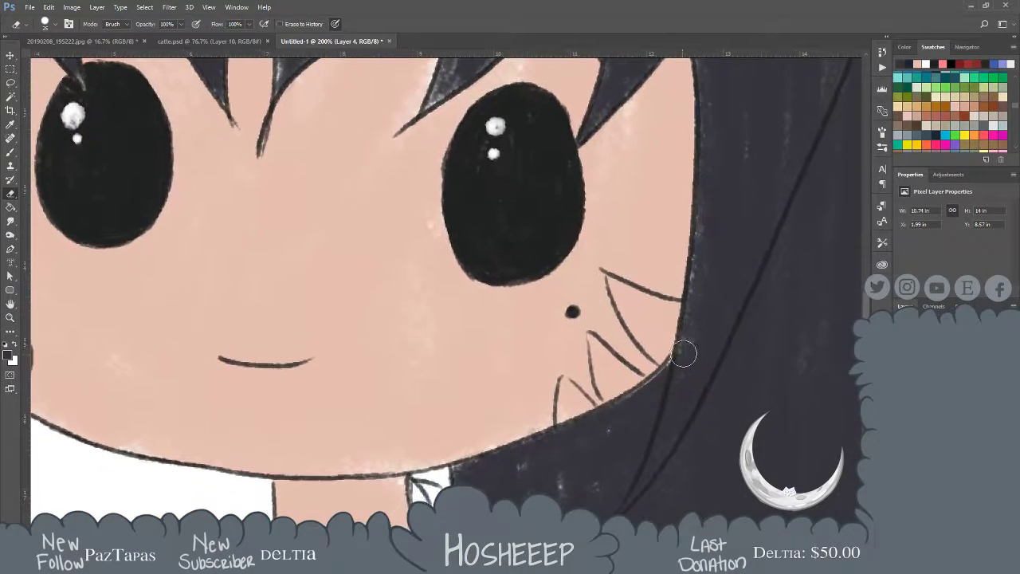
# Erase the remaining skin colour outside the face outline from the right jaw up past the eye
pyautogui.moveTo(669, 373)
pyautogui.mouseDown()
pyautogui.moveTo(648, 384)
pyautogui.moveTo(674, 360)
pyautogui.moveTo(590, 427)
pyautogui.moveTo(478, 476)
pyautogui.moveTo(462, 471)
pyautogui.moveTo(601, 416)
pyautogui.moveTo(641, 389)
pyautogui.moveTo(694, 322)
pyautogui.moveTo(672, 311)
pyautogui.moveTo(701, 86)
pyautogui.mouseUp()
pyautogui.press('space')
pyautogui.moveTo(622, 335); pyautogui.dragTo(709, 266)
pyautogui.moveTo(601, 97); pyautogui.dragTo(644, 352)
# On a new layer, Layer 6, paint the three right cheek markings light purple with a size 20 brush
pyautogui.scroll(3, 644, 351)
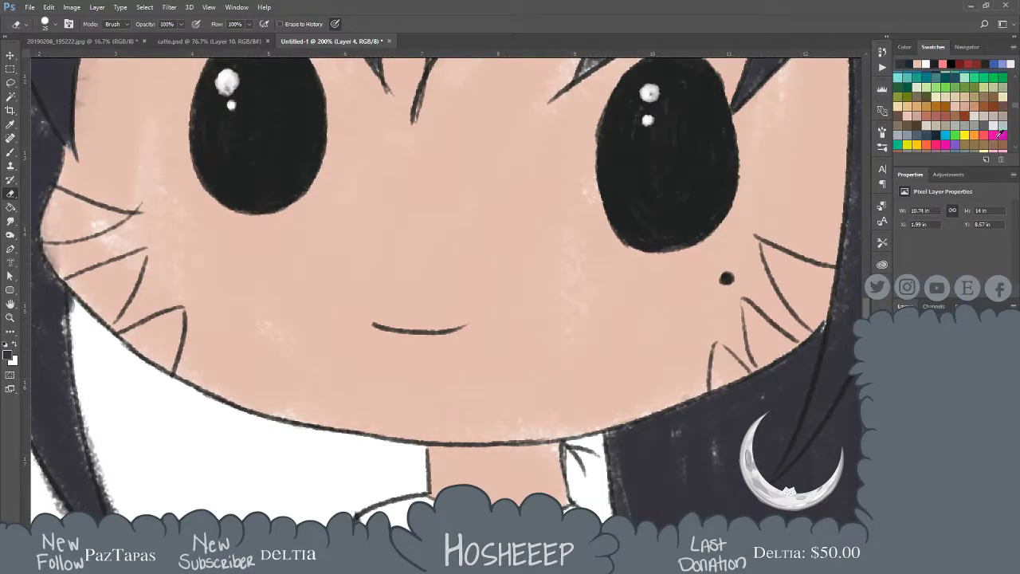
pyautogui.scroll(-2, 1017, 149)
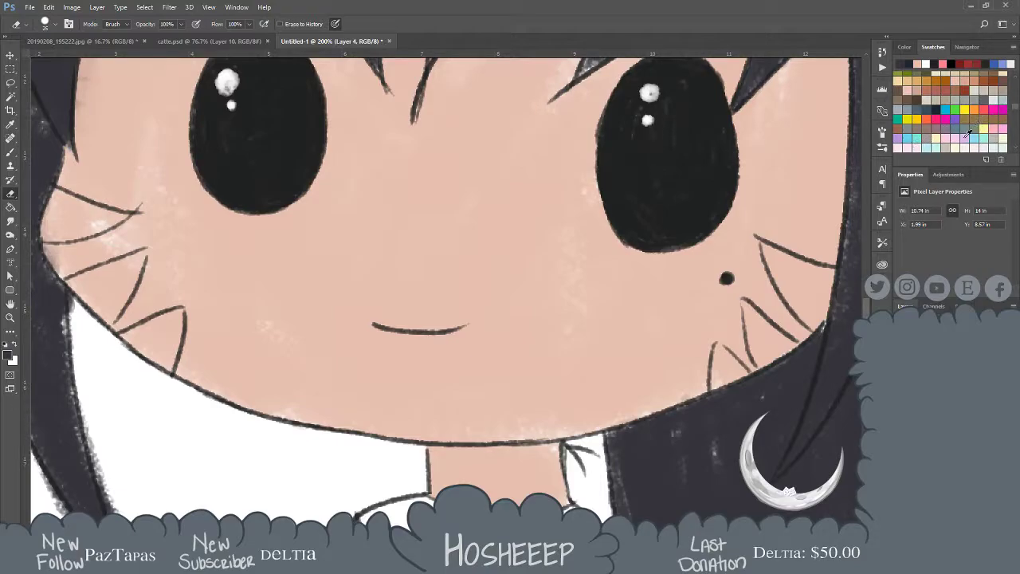
pyautogui.click(971, 138)
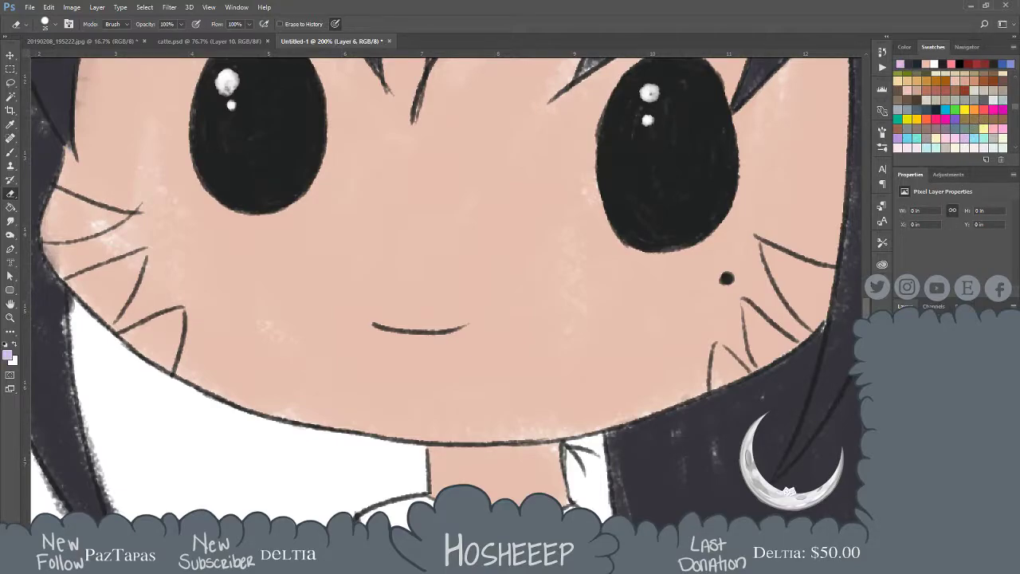
pyautogui.press('b')
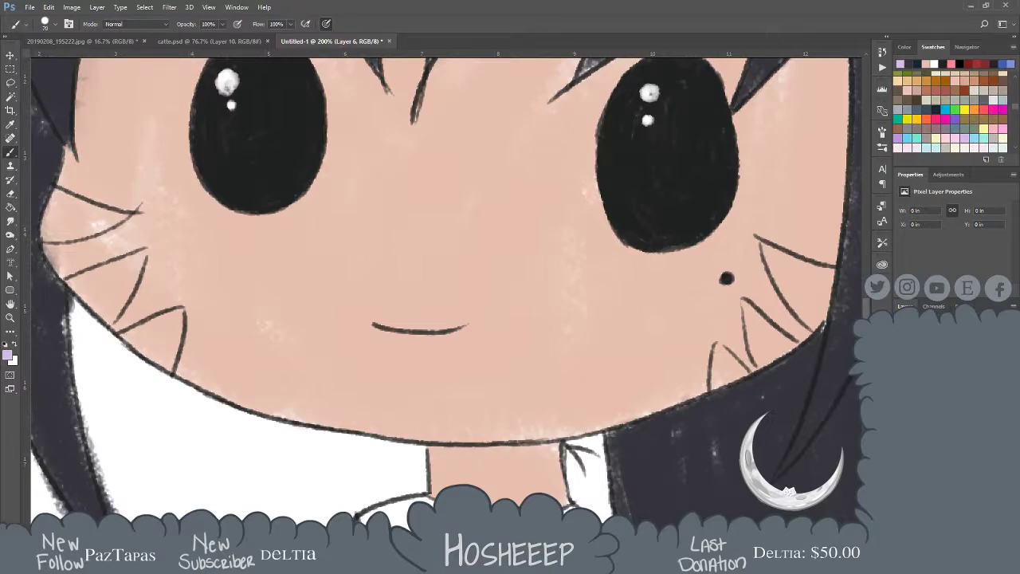
pyautogui.press('[')
pyautogui.press('[')
pyautogui.press('[')
pyautogui.press('[')
pyautogui.press('[')
pyautogui.press('[')
pyautogui.press('[')
pyautogui.moveTo(761, 244); pyautogui.dragTo(790, 300)
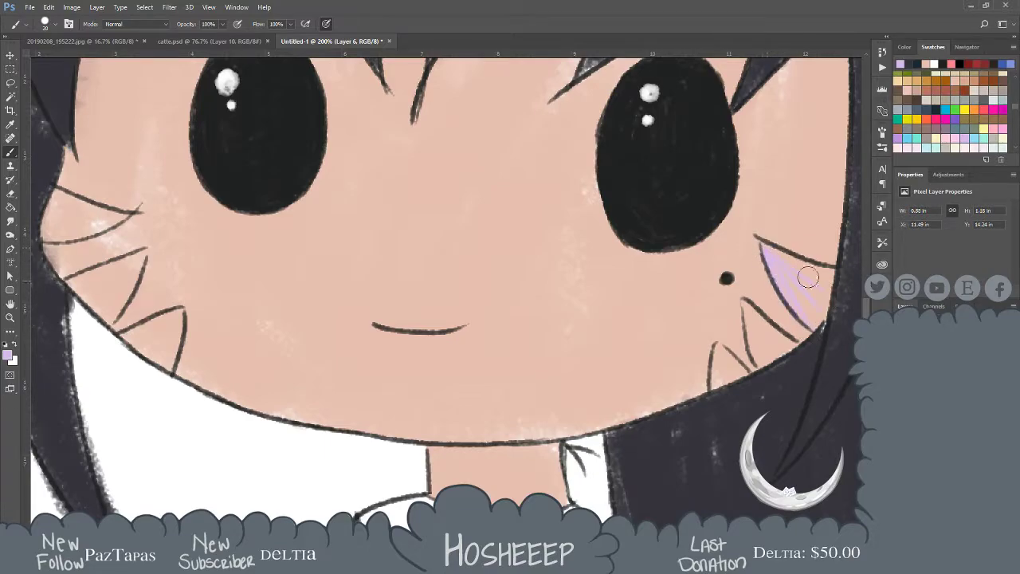
pyautogui.moveTo(827, 269); pyautogui.dragTo(824, 277)
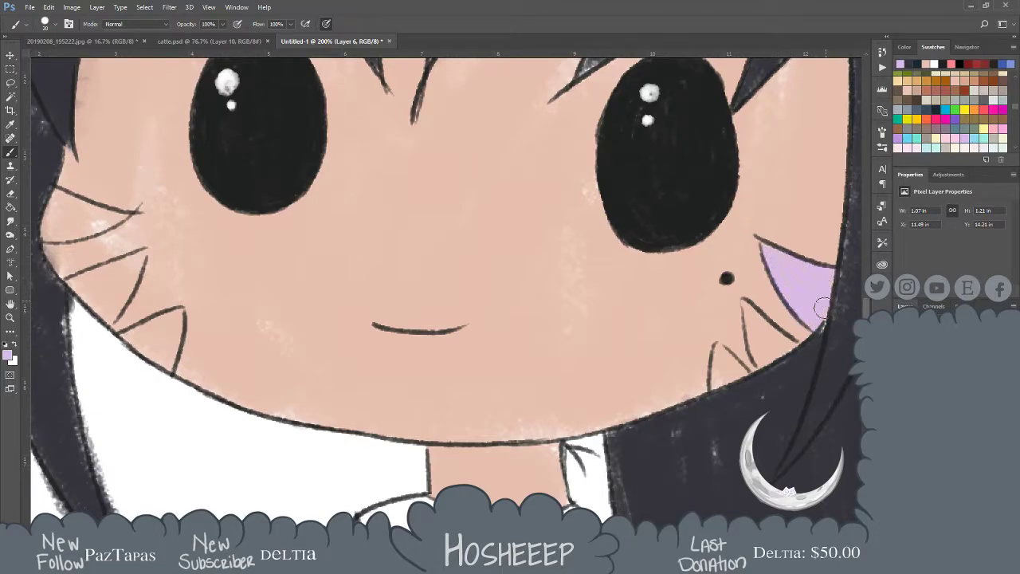
pyautogui.moveTo(767, 341)
pyautogui.mouseDown()
pyautogui.moveTo(755, 328)
pyautogui.moveTo(757, 349)
pyautogui.moveTo(742, 298)
pyautogui.mouseUp()
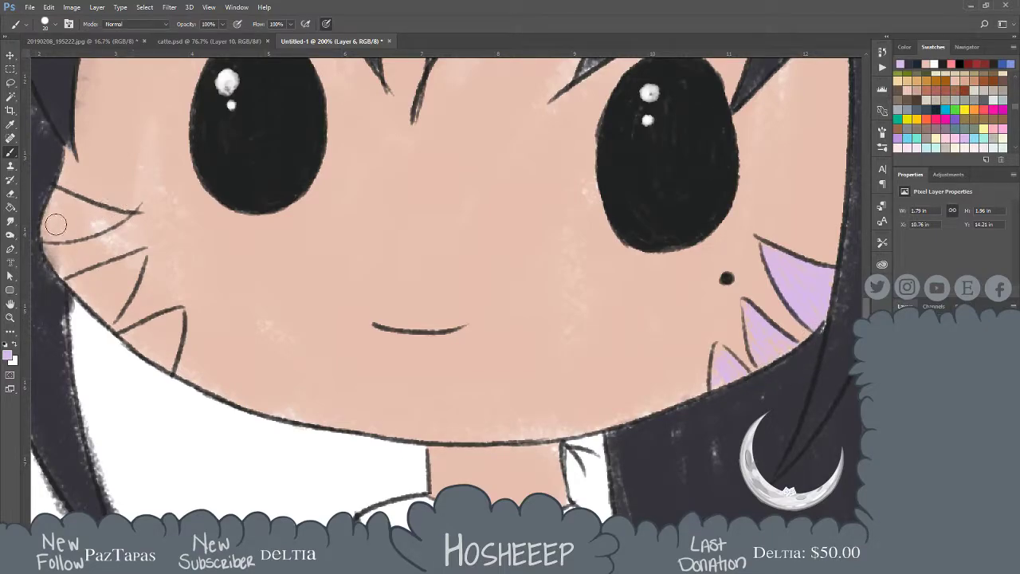
# Paint the three left cheek markings the same light purple
pyautogui.moveTo(57, 234); pyautogui.dragTo(42, 237)
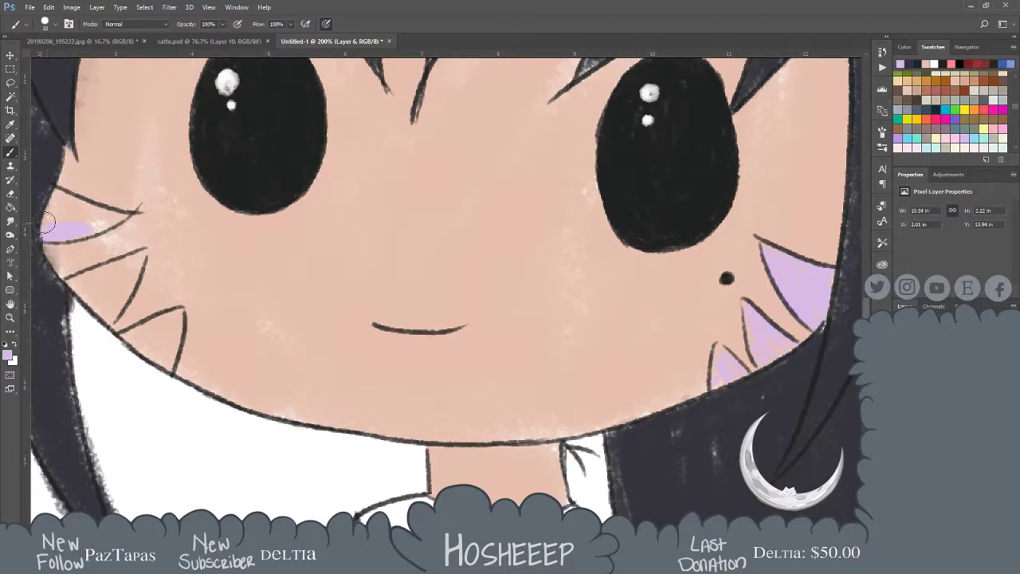
pyautogui.moveTo(70, 197)
pyautogui.mouseDown()
pyautogui.moveTo(110, 214)
pyautogui.moveTo(74, 224)
pyautogui.moveTo(119, 216)
pyautogui.moveTo(82, 235)
pyautogui.mouseUp()
pyautogui.moveTo(81, 283)
pyautogui.mouseDown()
pyautogui.moveTo(119, 257)
pyautogui.moveTo(76, 292)
pyautogui.moveTo(137, 253)
pyautogui.moveTo(96, 296)
pyautogui.moveTo(137, 261)
pyautogui.moveTo(99, 311)
pyautogui.moveTo(138, 255)
pyautogui.moveTo(115, 315)
pyautogui.moveTo(138, 258)
pyautogui.moveTo(114, 310)
pyautogui.moveTo(129, 273)
pyautogui.moveTo(99, 298)
pyautogui.mouseUp()
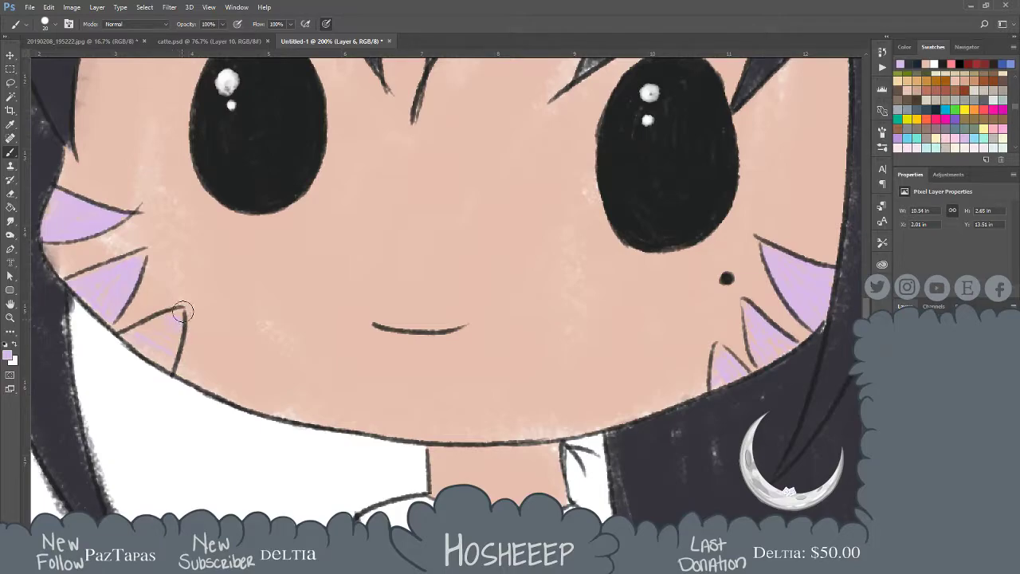
pyautogui.moveTo(152, 338); pyautogui.dragTo(124, 341)
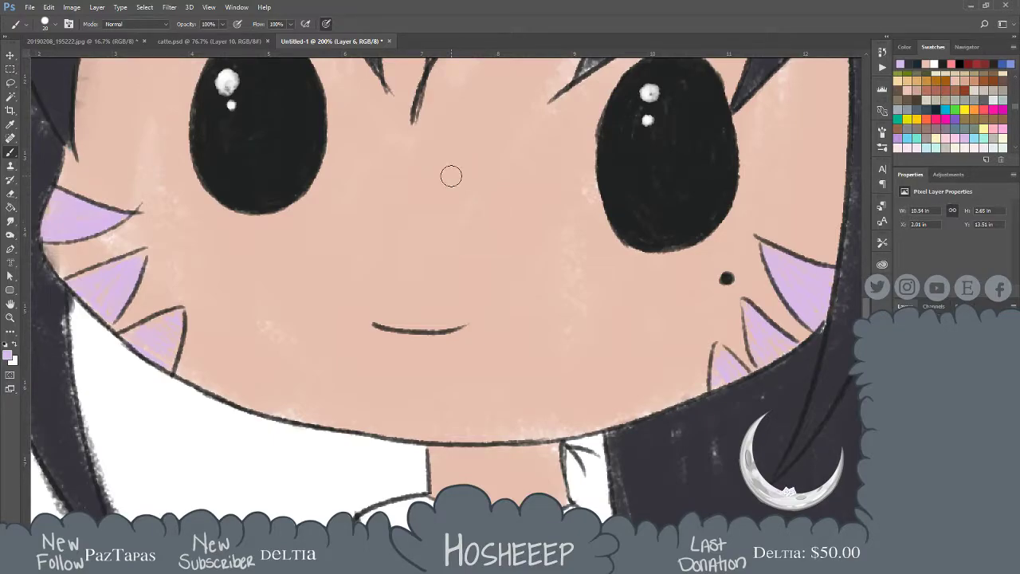
# On the hair layer, Layer 5, erase the dark colour spilling past the left hair lock's inner outline with a size 25 eraser
pyautogui.hotkey('ctrl', '0')
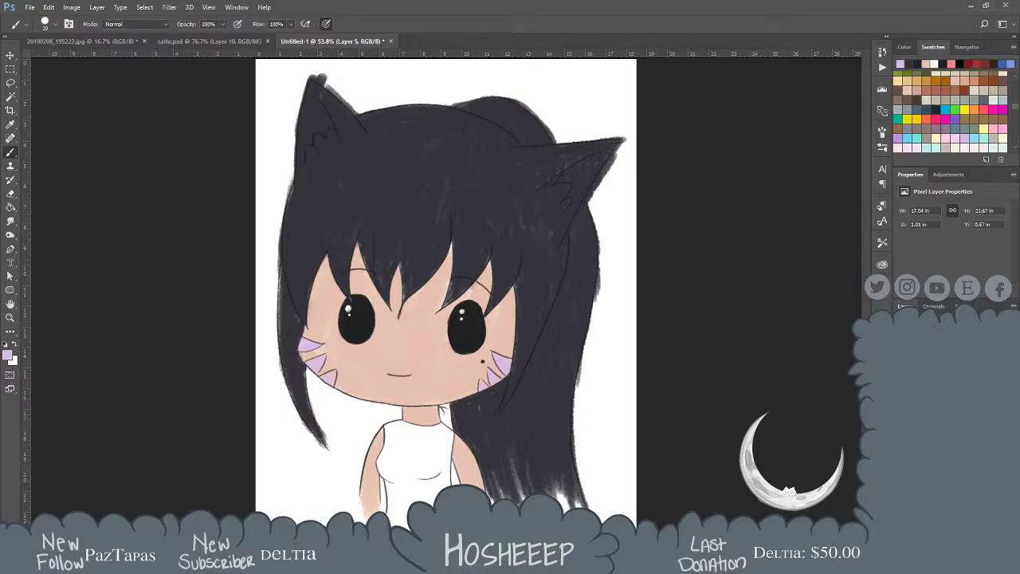
pyautogui.press('z')
pyautogui.moveTo(285, 422); pyautogui.dragTo(287, 425)
pyautogui.press('e')
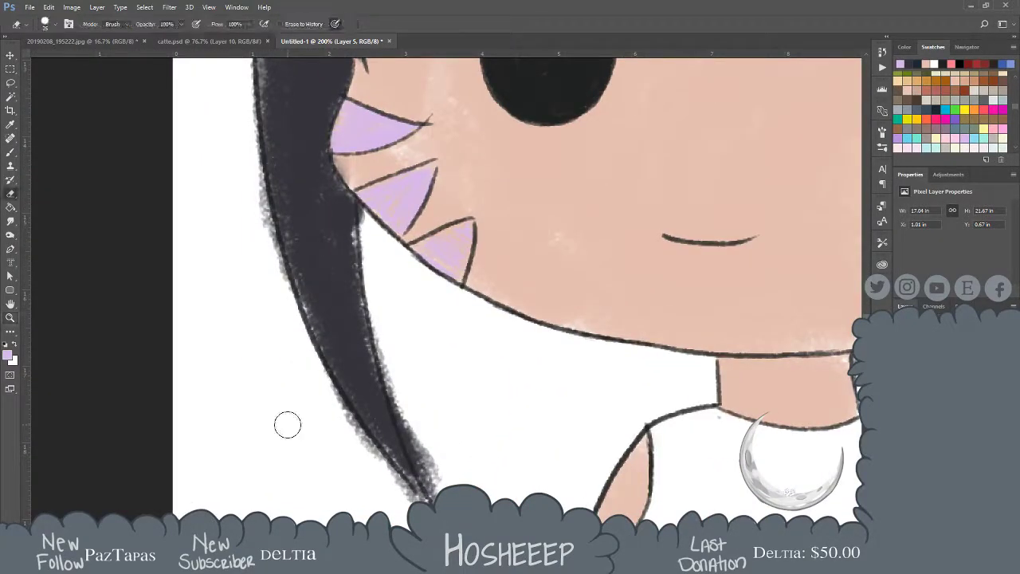
pyautogui.moveTo(370, 229); pyautogui.dragTo(365, 231)
pyautogui.moveTo(377, 283); pyautogui.dragTo(388, 367)
pyautogui.moveTo(380, 305); pyautogui.dragTo(407, 417)
pyautogui.moveTo(386, 352); pyautogui.dragTo(427, 474)
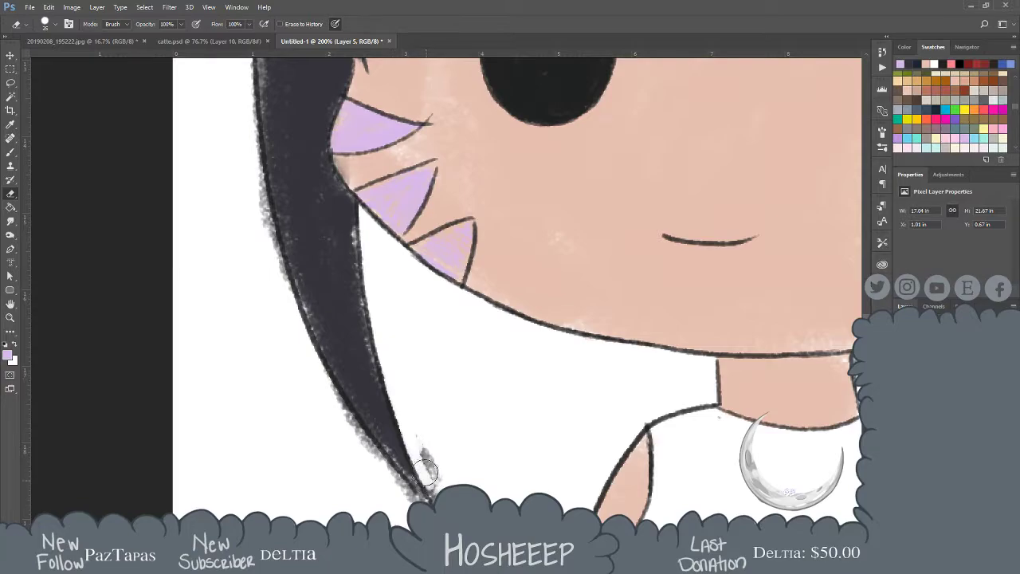
# Erase the dark hair colour outside the left lock's outer outline, from its tip upward
pyautogui.moveTo(408, 436)
pyautogui.mouseDown()
pyautogui.moveTo(441, 488)
pyautogui.moveTo(388, 483)
pyautogui.moveTo(321, 387)
pyautogui.moveTo(269, 280)
pyautogui.moveTo(255, 127)
pyautogui.mouseUp()
pyautogui.moveTo(254, 128); pyautogui.dragTo(263, 250)
pyautogui.moveTo(257, 160)
pyautogui.mouseDown()
pyautogui.moveTo(273, 274)
pyautogui.moveTo(266, 215)
pyautogui.mouseUp()
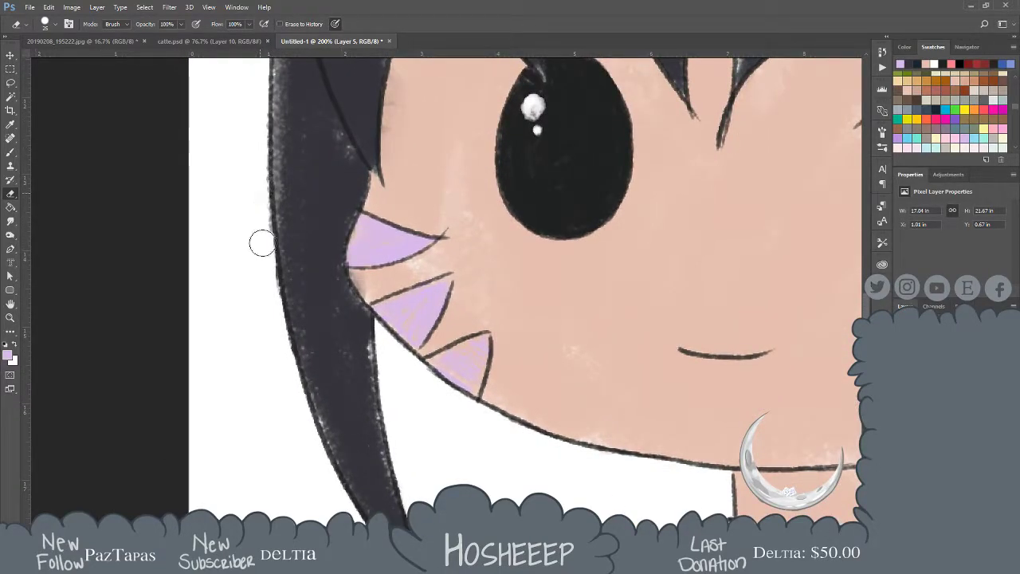
pyautogui.moveTo(282, 216)
pyautogui.mouseDown()
pyautogui.moveTo(278, 340)
pyautogui.moveTo(315, 565)
pyautogui.mouseUp()
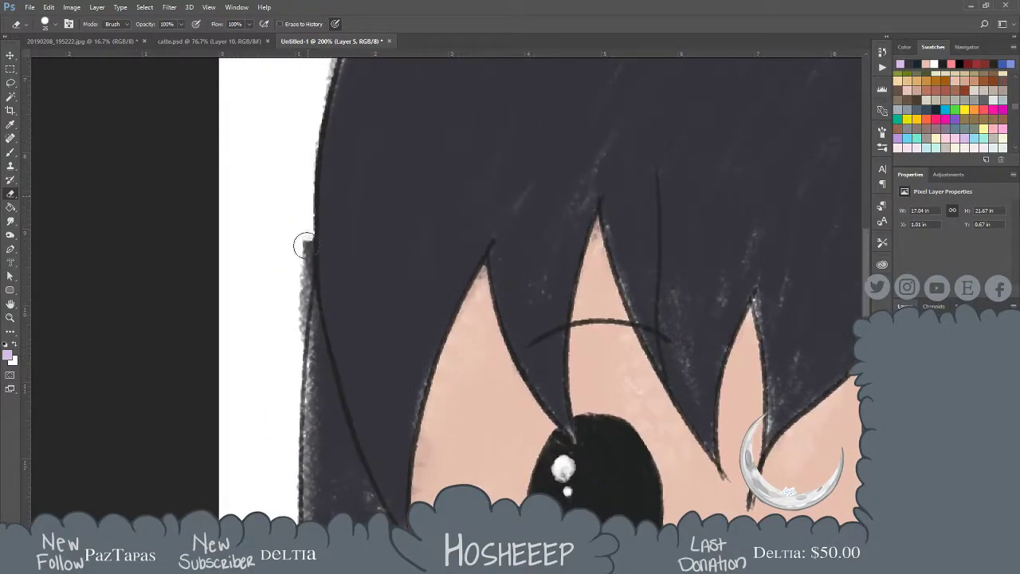
pyautogui.moveTo(308, 239); pyautogui.dragTo(317, 379)
# Erase the hair colour spilling past the left side of the head below the ear, redoing the first stroke
pyautogui.moveTo(348, 122); pyautogui.dragTo(314, 290)
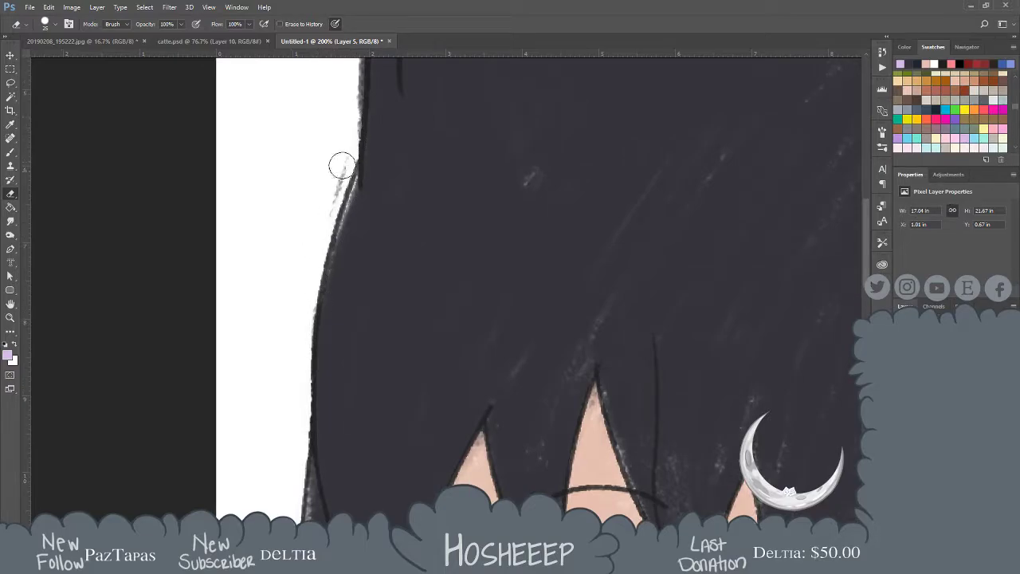
pyautogui.hotkey('ctrl', 'z')
pyautogui.moveTo(348, 147); pyautogui.dragTo(314, 269)
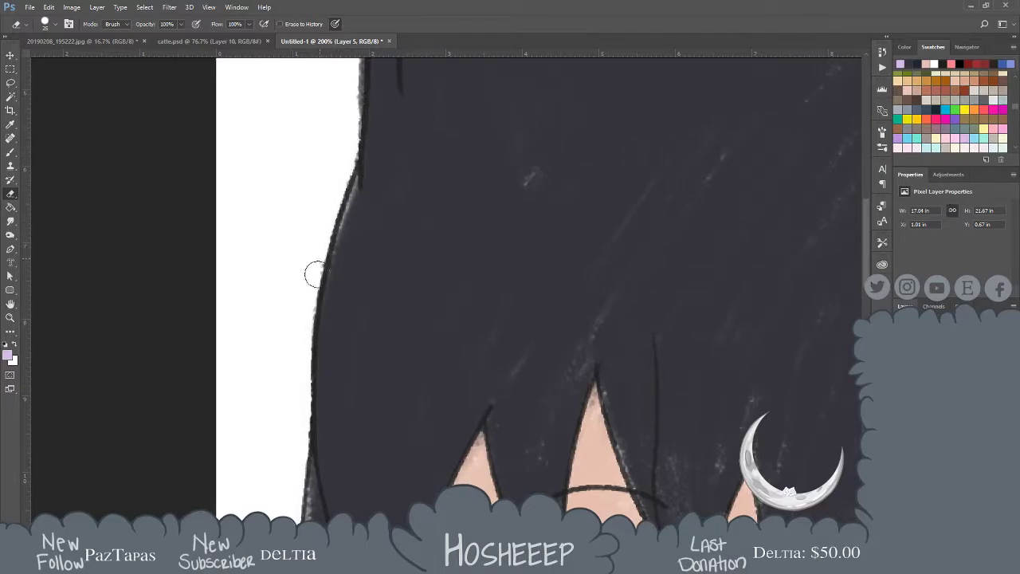
pyautogui.moveTo(326, 196)
pyautogui.mouseDown()
pyautogui.moveTo(311, 399)
pyautogui.moveTo(320, 416)
pyautogui.mouseUp()
# Erase the dark colour outside the left ear's outer edge up to its tip, undoing and redoing imprecise strokes
pyautogui.moveTo(361, 144); pyautogui.dragTo(348, 224)
pyautogui.moveTo(365, 118); pyautogui.dragTo(342, 263)
pyautogui.moveTo(357, 154)
pyautogui.mouseDown()
pyautogui.moveTo(345, 281)
pyautogui.moveTo(353, 157)
pyautogui.moveTo(365, 135)
pyautogui.moveTo(346, 320)
pyautogui.mouseUp()
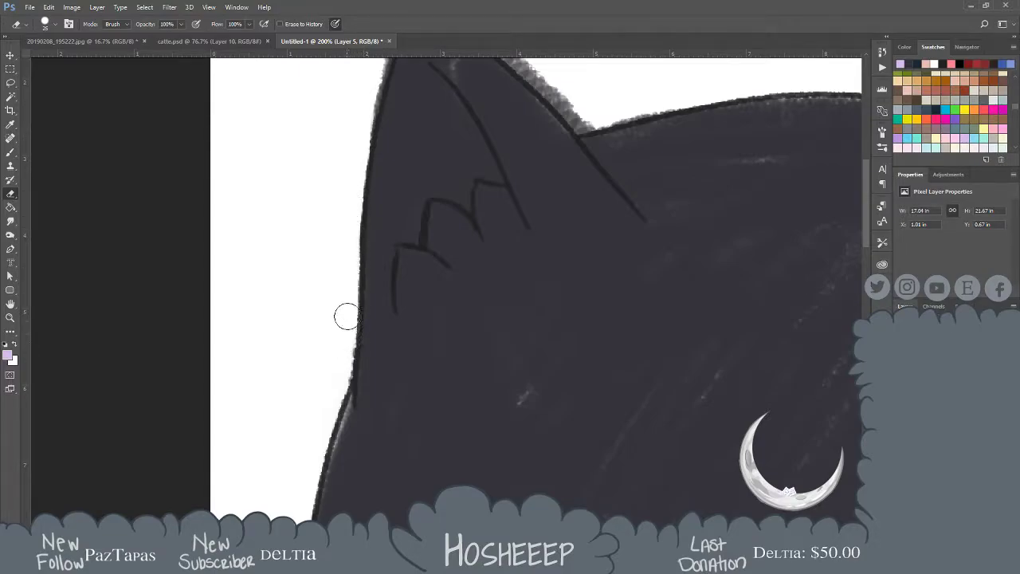
pyautogui.moveTo(349, 256); pyautogui.dragTo(329, 356)
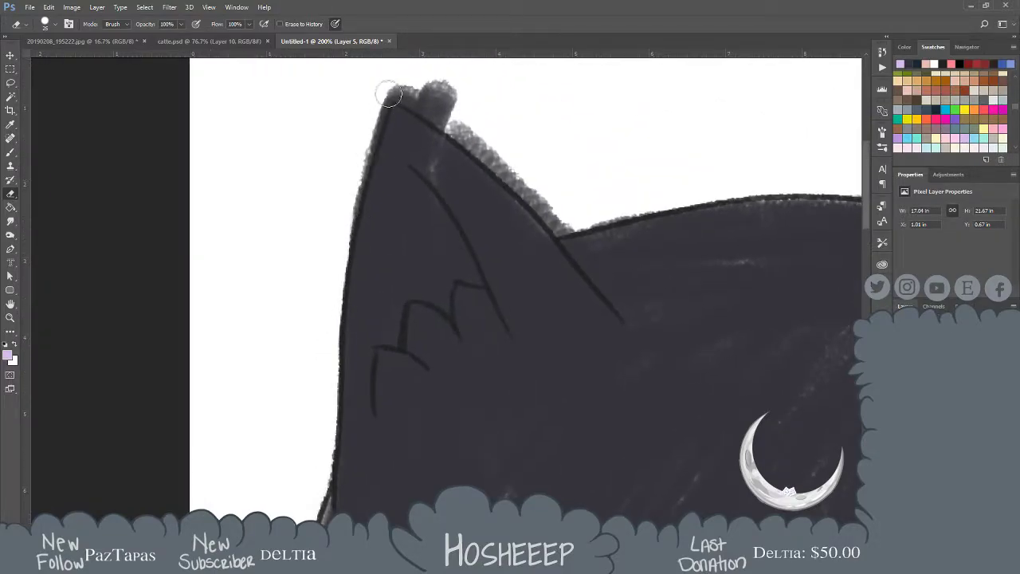
pyautogui.moveTo(379, 120); pyautogui.dragTo(335, 274)
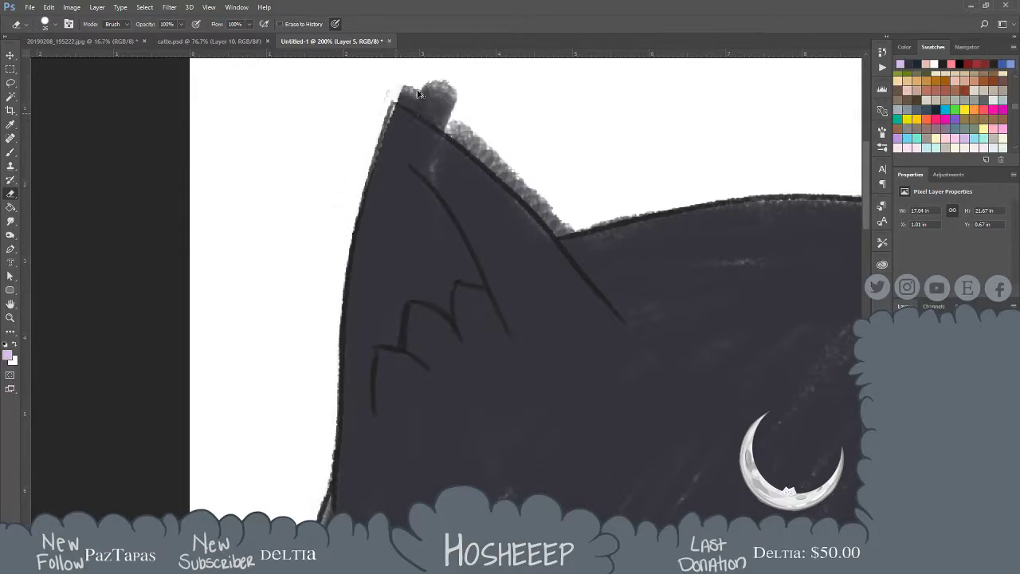
pyautogui.hotkey('ctrl', 'z')
pyautogui.moveTo(394, 85); pyautogui.dragTo(336, 249)
pyautogui.hotkey('ctrl', 'z')
pyautogui.moveTo(387, 88); pyautogui.dragTo(337, 234)
# Erase the hair colour spilling above the left ear's inner edge, the crown of the head and the raised ponytail
pyautogui.moveTo(414, 83)
pyautogui.mouseDown()
pyautogui.moveTo(382, 90)
pyautogui.moveTo(416, 88)
pyautogui.moveTo(463, 130)
pyautogui.moveTo(417, 106)
pyautogui.moveTo(557, 229)
pyautogui.moveTo(469, 128)
pyautogui.moveTo(406, 84)
pyautogui.moveTo(519, 107)
pyautogui.moveTo(565, 226)
pyautogui.moveTo(752, 186)
pyautogui.mouseUp()
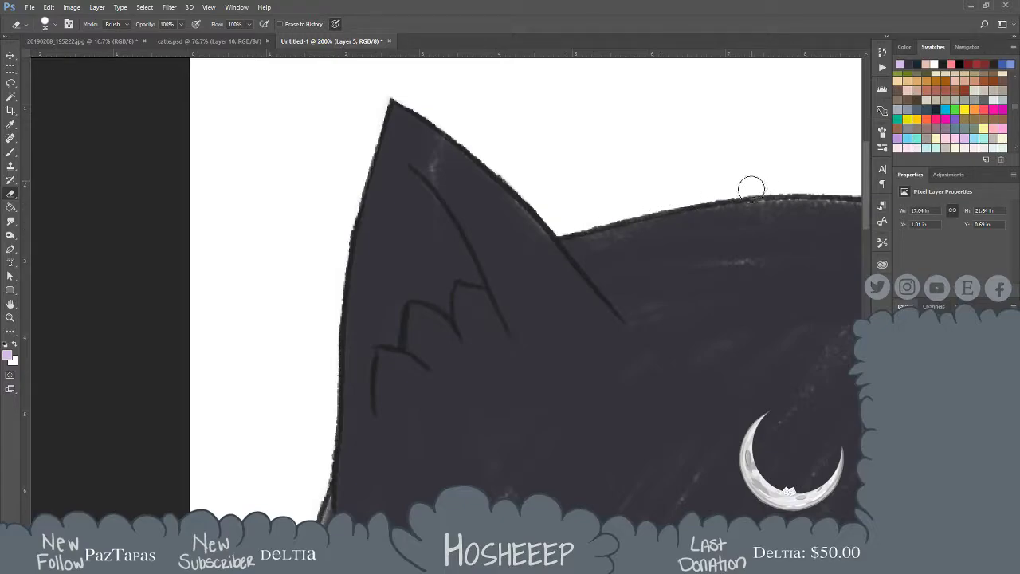
pyautogui.moveTo(724, 248); pyautogui.dragTo(673, 250)
pyautogui.moveTo(384, 277); pyautogui.dragTo(301, 291)
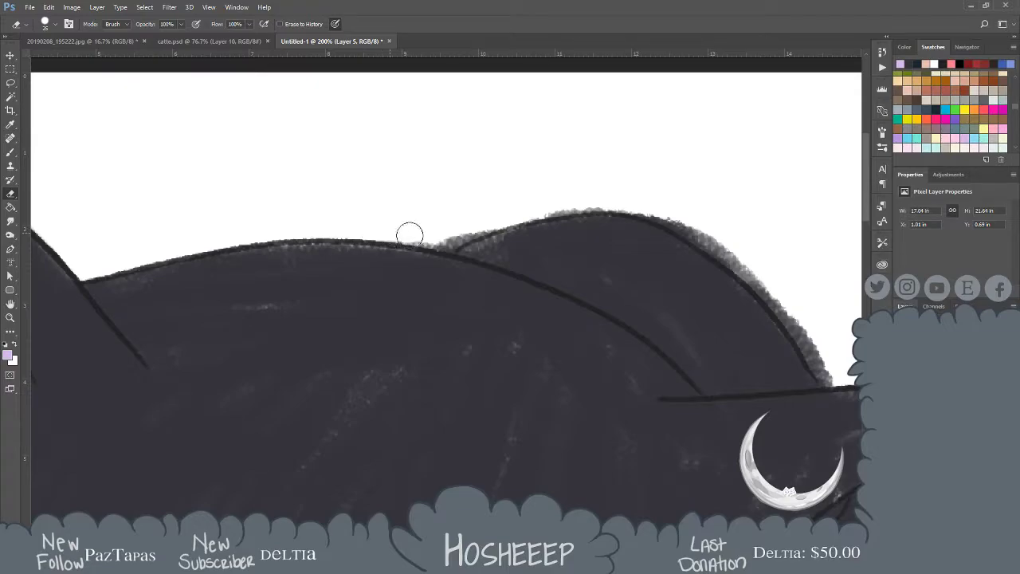
pyautogui.moveTo(445, 240)
pyautogui.mouseDown()
pyautogui.moveTo(482, 228)
pyautogui.moveTo(446, 239)
pyautogui.mouseUp()
pyautogui.moveTo(525, 215)
pyautogui.mouseDown()
pyautogui.moveTo(636, 209)
pyautogui.moveTo(704, 240)
pyautogui.moveTo(645, 205)
pyautogui.moveTo(636, 209)
pyautogui.moveTo(692, 230)
pyautogui.moveTo(745, 278)
pyautogui.mouseUp()
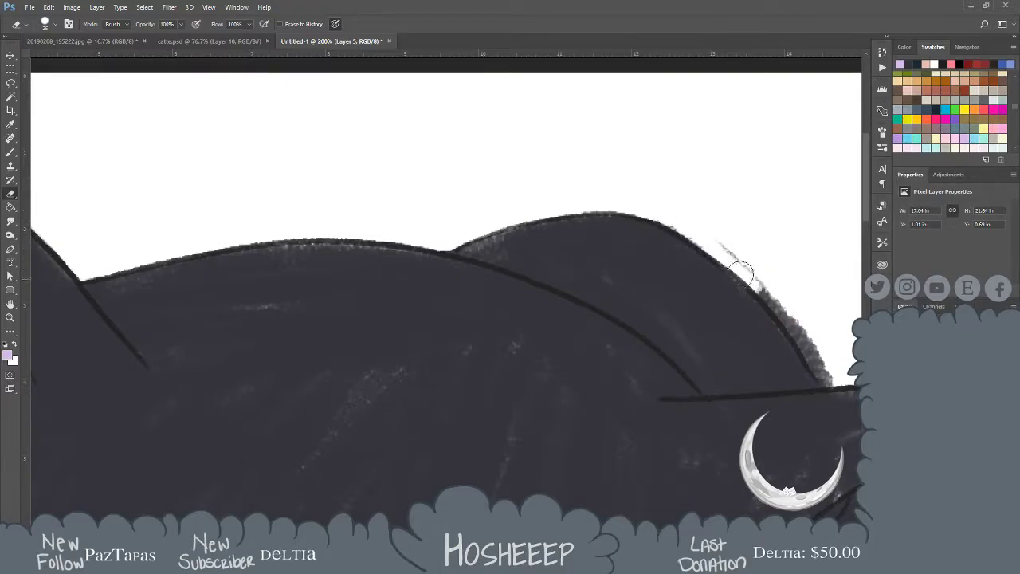
pyautogui.moveTo(700, 230)
pyautogui.mouseDown()
pyautogui.moveTo(792, 315)
pyautogui.moveTo(826, 377)
pyautogui.moveTo(787, 380)
pyautogui.moveTo(541, 334)
pyautogui.moveTo(343, 282)
pyautogui.moveTo(657, 261)
pyautogui.moveTo(623, 286)
pyautogui.moveTo(563, 378)
pyautogui.mouseUp()
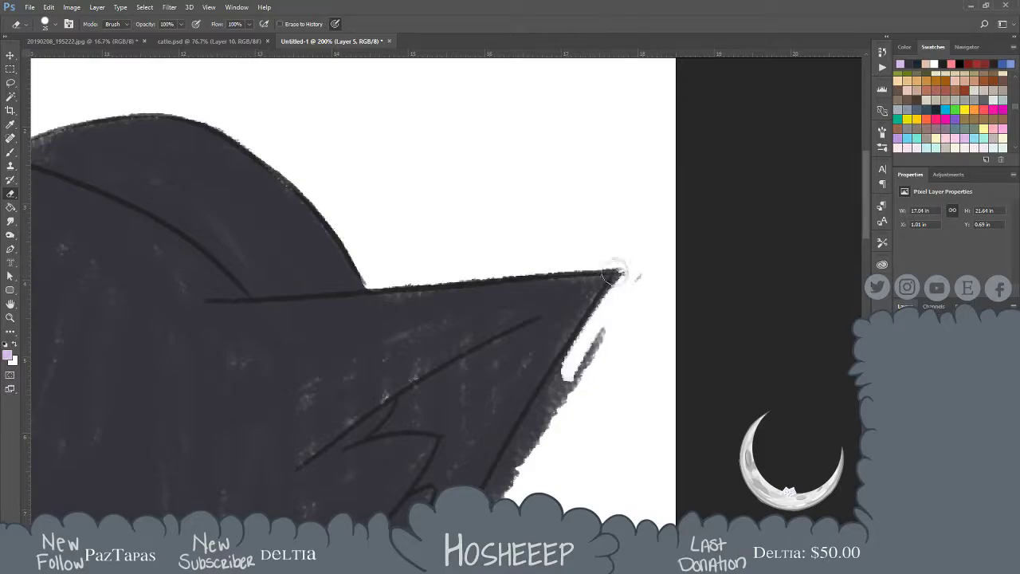
# Erase the dark colour outside the right ear's outline and along the edges of the ponytail down to the shoulder
pyautogui.moveTo(624, 275)
pyautogui.mouseDown()
pyautogui.moveTo(574, 364)
pyautogui.moveTo(619, 292)
pyautogui.moveTo(609, 337)
pyautogui.moveTo(598, 257)
pyautogui.moveTo(612, 205)
pyautogui.moveTo(565, 278)
pyautogui.moveTo(610, 187)
pyautogui.moveTo(563, 292)
pyautogui.moveTo(589, 263)
pyautogui.moveTo(553, 294)
pyautogui.moveTo(521, 348)
pyautogui.moveTo(562, 280)
pyautogui.moveTo(534, 329)
pyautogui.mouseUp()
pyautogui.moveTo(621, 190)
pyautogui.mouseDown()
pyautogui.moveTo(526, 364)
pyautogui.moveTo(519, 222)
pyautogui.mouseUp()
pyautogui.moveTo(536, 265)
pyautogui.mouseDown()
pyautogui.moveTo(555, 355)
pyautogui.moveTo(553, 502)
pyautogui.mouseUp()
pyautogui.moveTo(553, 502)
pyautogui.mouseDown()
pyautogui.moveTo(528, 401)
pyautogui.moveTo(531, 205)
pyautogui.mouseUp()
pyautogui.moveTo(531, 205)
pyautogui.mouseDown()
pyautogui.moveTo(542, 230)
pyautogui.moveTo(531, 289)
pyautogui.moveTo(537, 266)
pyautogui.moveTo(542, 207)
pyautogui.moveTo(494, 468)
pyautogui.moveTo(546, 216)
pyautogui.moveTo(546, 237)
pyautogui.moveTo(506, 409)
pyautogui.moveTo(540, 191)
pyautogui.moveTo(530, 348)
pyautogui.moveTo(539, 414)
pyautogui.mouseUp()
pyautogui.moveTo(539, 414)
pyautogui.mouseDown()
pyautogui.moveTo(524, 335)
pyautogui.moveTo(531, 215)
pyautogui.moveTo(540, 267)
pyautogui.moveTo(531, 184)
pyautogui.mouseUp()
pyautogui.moveTo(539, 264)
pyautogui.mouseDown()
pyautogui.moveTo(576, 415)
pyautogui.moveTo(604, 467)
pyautogui.mouseUp()
pyautogui.moveTo(395, 280)
pyautogui.mouseDown()
pyautogui.moveTo(499, 396)
pyautogui.moveTo(553, 310)
pyautogui.mouseUp()
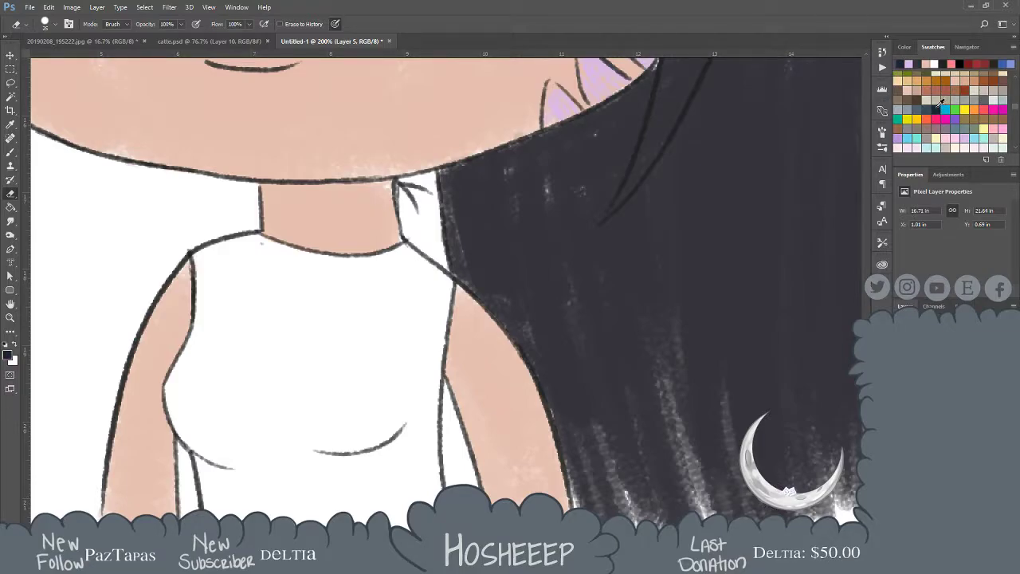
# On a new layer, Layer 7, paint dark navy along the top's neckline, shoulders and sides with a size 20 brush
pyautogui.scroll(-5, 1017, 107)
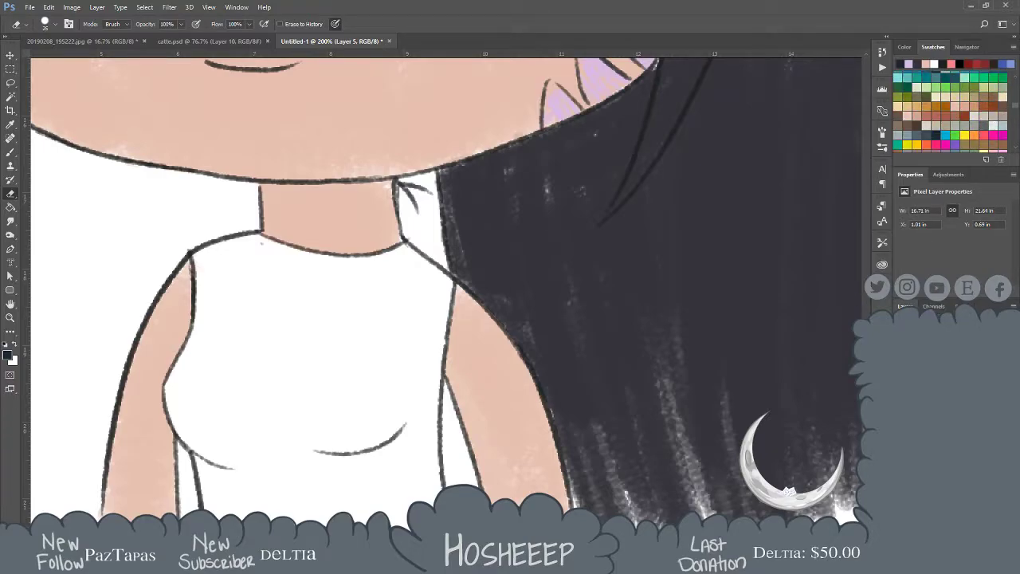
pyautogui.press('b')
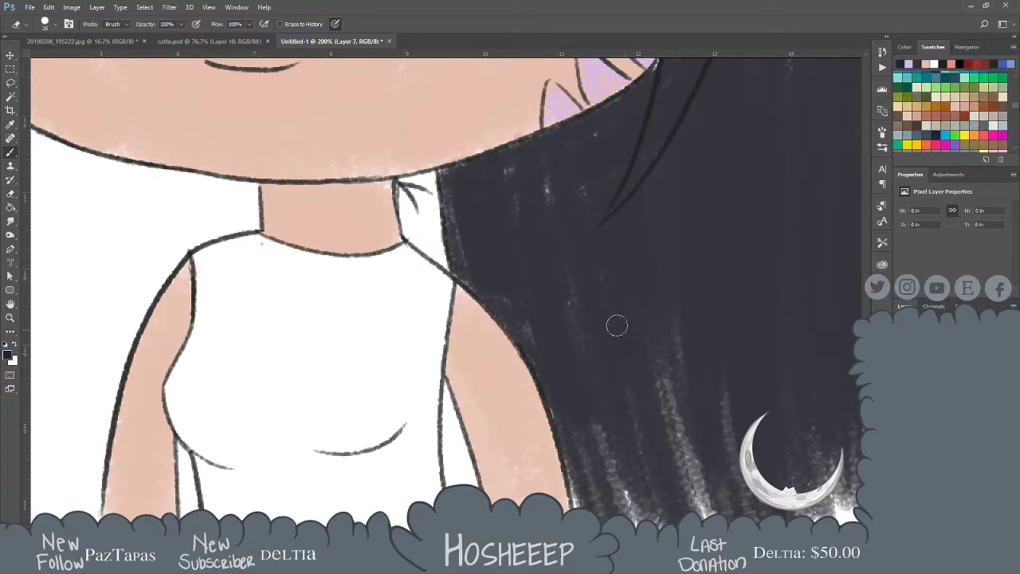
pyautogui.moveTo(446, 339); pyautogui.dragTo(404, 372)
pyautogui.hotkey('ctrl', 'z')
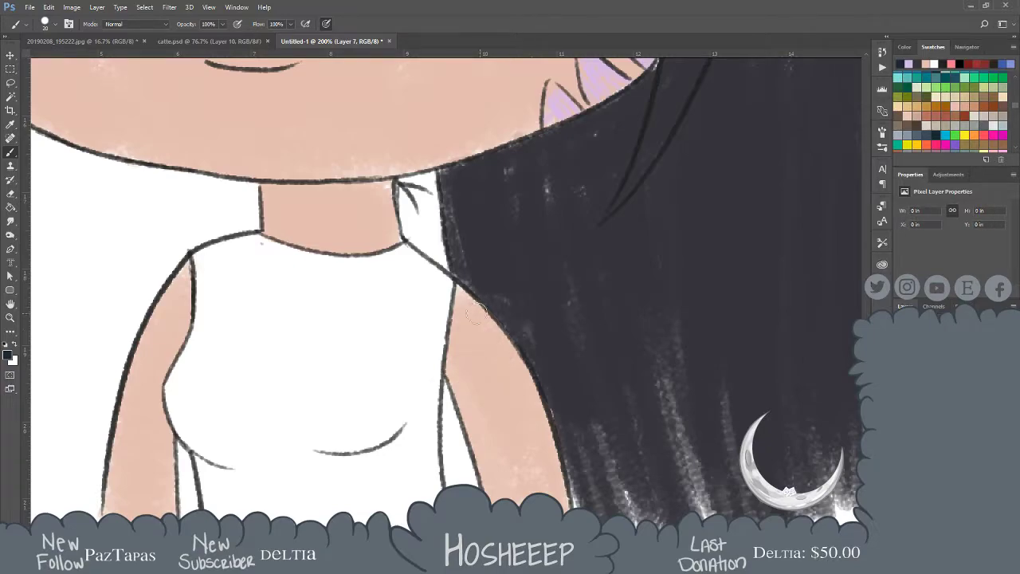
pyautogui.moveTo(307, 267)
pyautogui.mouseDown()
pyautogui.moveTo(330, 209)
pyautogui.moveTo(316, 215)
pyautogui.mouseUp()
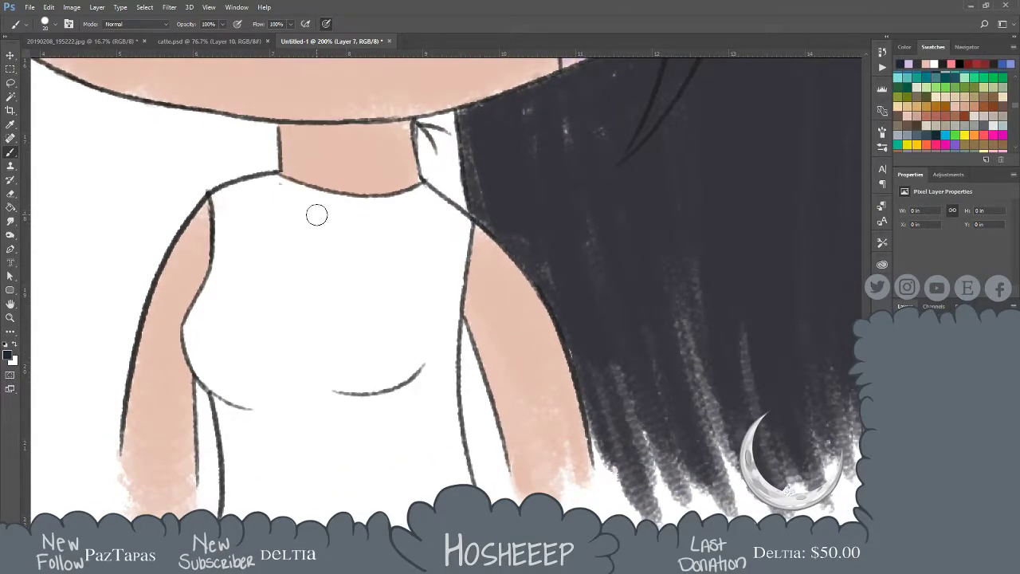
pyautogui.moveTo(208, 200)
pyautogui.mouseDown()
pyautogui.moveTo(267, 178)
pyautogui.moveTo(282, 179)
pyautogui.moveTo(212, 203)
pyautogui.moveTo(286, 181)
pyautogui.moveTo(378, 203)
pyautogui.moveTo(435, 195)
pyautogui.moveTo(469, 226)
pyautogui.moveTo(447, 293)
pyautogui.moveTo(448, 344)
pyautogui.mouseUp()
pyautogui.moveTo(472, 232)
pyautogui.mouseDown()
pyautogui.moveTo(452, 304)
pyautogui.moveTo(462, 484)
pyautogui.mouseUp()
pyautogui.moveTo(204, 204)
pyautogui.mouseDown()
pyautogui.moveTo(225, 252)
pyautogui.moveTo(222, 273)
pyautogui.moveTo(219, 212)
pyautogui.moveTo(200, 356)
pyautogui.moveTo(198, 312)
pyautogui.moveTo(194, 352)
pyautogui.moveTo(190, 334)
pyautogui.moveTo(217, 387)
pyautogui.moveTo(190, 329)
pyautogui.moveTo(207, 281)
pyautogui.moveTo(190, 331)
pyautogui.moveTo(187, 318)
pyautogui.moveTo(228, 411)
pyautogui.moveTo(231, 465)
pyautogui.moveTo(218, 394)
pyautogui.moveTo(221, 482)
pyautogui.mouseUp()
pyautogui.moveTo(225, 191)
pyautogui.mouseDown()
pyautogui.moveTo(236, 359)
pyautogui.moveTo(225, 326)
pyautogui.moveTo(226, 220)
pyautogui.moveTo(231, 255)
pyautogui.mouseUp()
pyautogui.moveTo(227, 219); pyautogui.dragTo(233, 419)
pyautogui.moveTo(215, 303); pyautogui.dragTo(217, 407)
pyautogui.moveTo(229, 273)
pyautogui.mouseDown()
pyautogui.moveTo(222, 396)
pyautogui.moveTo(211, 314)
pyautogui.moveTo(206, 380)
pyautogui.moveTo(208, 315)
pyautogui.moveTo(228, 422)
pyautogui.moveTo(228, 386)
pyautogui.moveTo(244, 435)
pyautogui.moveTo(238, 422)
pyautogui.moveTo(231, 488)
pyautogui.mouseUp()
# Enlarge the brush to 45 and fill the left part of the top with dark navy
pyautogui.press(']')
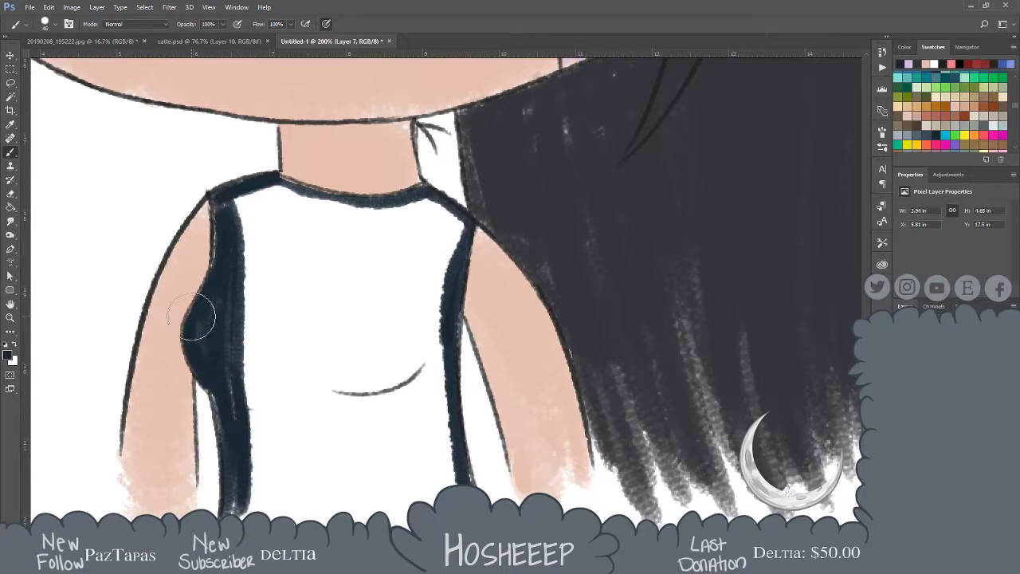
pyautogui.moveTo(243, 200)
pyautogui.mouseDown()
pyautogui.moveTo(252, 229)
pyautogui.moveTo(268, 470)
pyautogui.mouseUp()
pyautogui.moveTo(249, 248)
pyautogui.mouseDown()
pyautogui.moveTo(236, 207)
pyautogui.moveTo(239, 486)
pyautogui.mouseUp()
pyautogui.moveTo(255, 183)
pyautogui.mouseDown()
pyautogui.moveTo(279, 494)
pyautogui.moveTo(279, 275)
pyautogui.mouseUp()
pyautogui.moveTo(283, 332); pyautogui.dragTo(279, 478)
pyautogui.moveTo(283, 180); pyautogui.dragTo(303, 483)
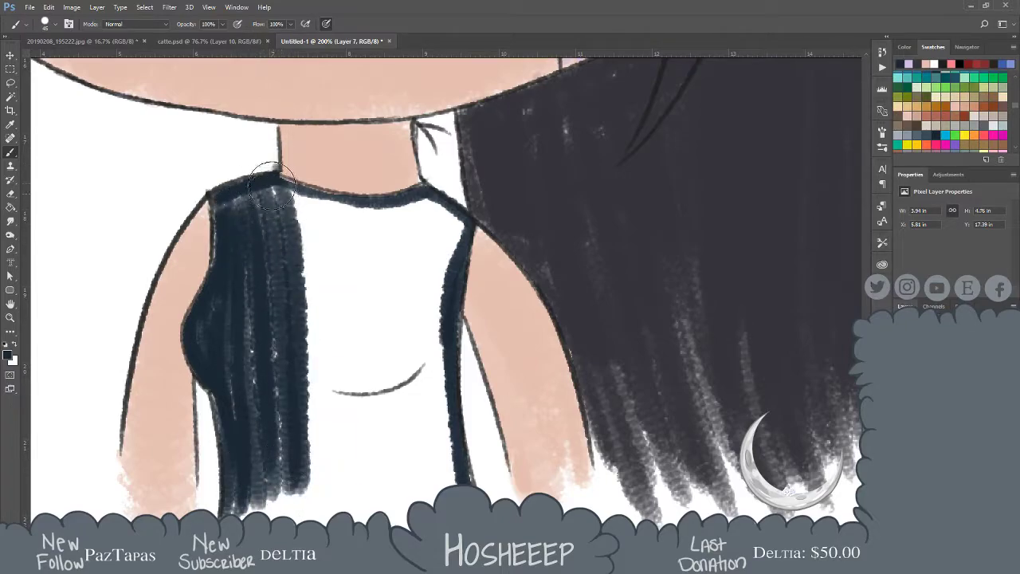
pyautogui.moveTo(273, 180); pyautogui.dragTo(279, 299)
pyautogui.moveTo(265, 219)
pyautogui.mouseDown()
pyautogui.moveTo(258, 249)
pyautogui.moveTo(267, 181)
pyautogui.moveTo(272, 220)
pyautogui.moveTo(251, 222)
pyautogui.moveTo(236, 208)
pyautogui.moveTo(224, 216)
pyautogui.moveTo(218, 202)
pyautogui.moveTo(263, 186)
pyautogui.moveTo(223, 215)
pyautogui.moveTo(299, 192)
pyautogui.moveTo(328, 363)
pyautogui.mouseUp()
# Fill the middle and right part of the top with dark navy down to the waist
pyautogui.moveTo(296, 208)
pyautogui.mouseDown()
pyautogui.moveTo(310, 254)
pyautogui.moveTo(323, 470)
pyautogui.mouseUp()
pyautogui.moveTo(314, 247); pyautogui.dragTo(328, 478)
pyautogui.moveTo(293, 279); pyautogui.dragTo(309, 475)
pyautogui.moveTo(278, 349)
pyautogui.mouseDown()
pyautogui.moveTo(290, 438)
pyautogui.moveTo(260, 247)
pyautogui.moveTo(279, 484)
pyautogui.moveTo(249, 261)
pyautogui.moveTo(255, 467)
pyautogui.moveTo(225, 277)
pyautogui.moveTo(267, 504)
pyautogui.mouseUp()
pyautogui.moveTo(319, 177)
pyautogui.mouseDown()
pyautogui.moveTo(339, 347)
pyautogui.moveTo(339, 486)
pyautogui.moveTo(342, 314)
pyautogui.moveTo(362, 195)
pyautogui.moveTo(365, 447)
pyautogui.moveTo(387, 448)
pyautogui.moveTo(391, 221)
pyautogui.moveTo(407, 198)
pyautogui.moveTo(455, 246)
pyautogui.moveTo(448, 472)
pyautogui.mouseUp()
pyautogui.moveTo(443, 219)
pyautogui.mouseDown()
pyautogui.moveTo(422, 322)
pyautogui.moveTo(427, 480)
pyautogui.moveTo(410, 380)
pyautogui.moveTo(422, 257)
pyautogui.moveTo(400, 239)
pyautogui.moveTo(382, 255)
pyautogui.moveTo(359, 207)
pyautogui.moveTo(346, 230)
pyautogui.moveTo(422, 224)
pyautogui.moveTo(467, 249)
pyautogui.moveTo(416, 418)
pyautogui.mouseUp()
pyautogui.moveTo(398, 313)
pyautogui.mouseDown()
pyautogui.moveTo(398, 303)
pyautogui.moveTo(353, 335)
pyautogui.moveTo(348, 353)
pyautogui.moveTo(341, 213)
pyautogui.moveTo(313, 215)
pyautogui.moveTo(323, 191)
pyautogui.moveTo(379, 180)
pyautogui.mouseUp()
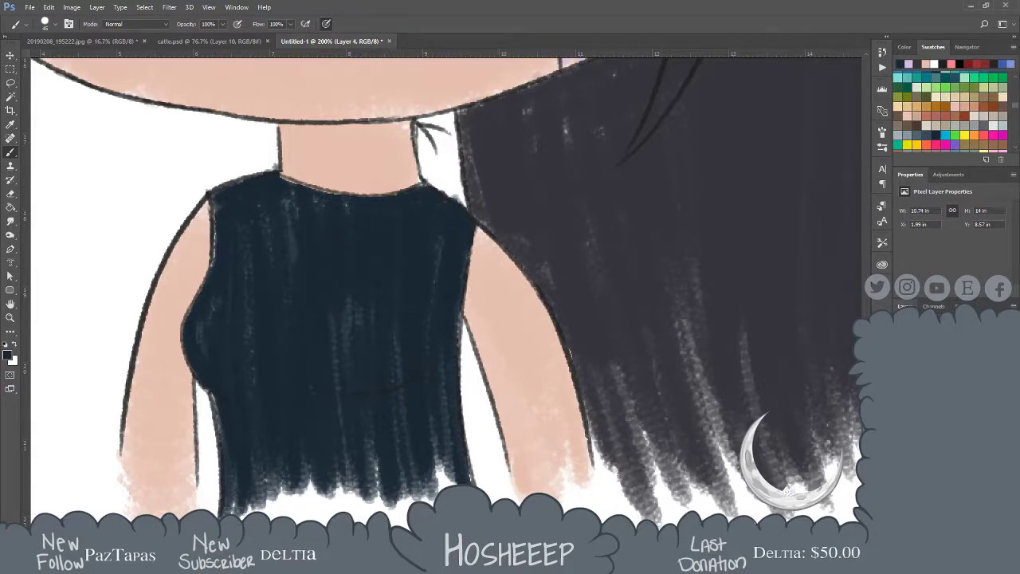
# On the skin layer, Layer 4, erase the skin colour overlapping the top's neckline and left bust outline
pyautogui.moveTo(284, 182)
pyautogui.mouseDown()
pyautogui.moveTo(277, 175)
pyautogui.moveTo(320, 197)
pyautogui.moveTo(403, 202)
pyautogui.mouseUp()
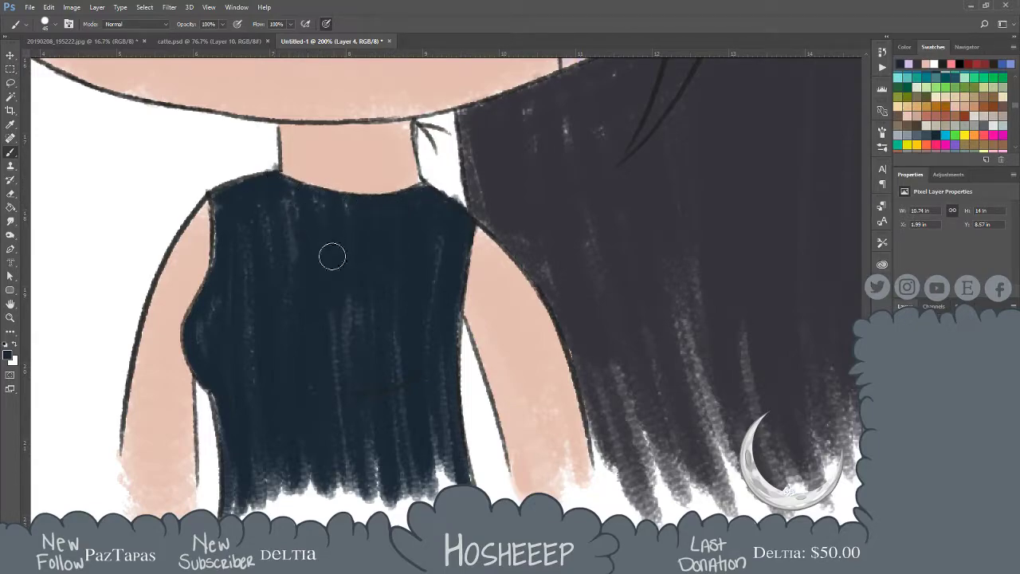
pyautogui.moveTo(189, 333); pyautogui.dragTo(215, 277)
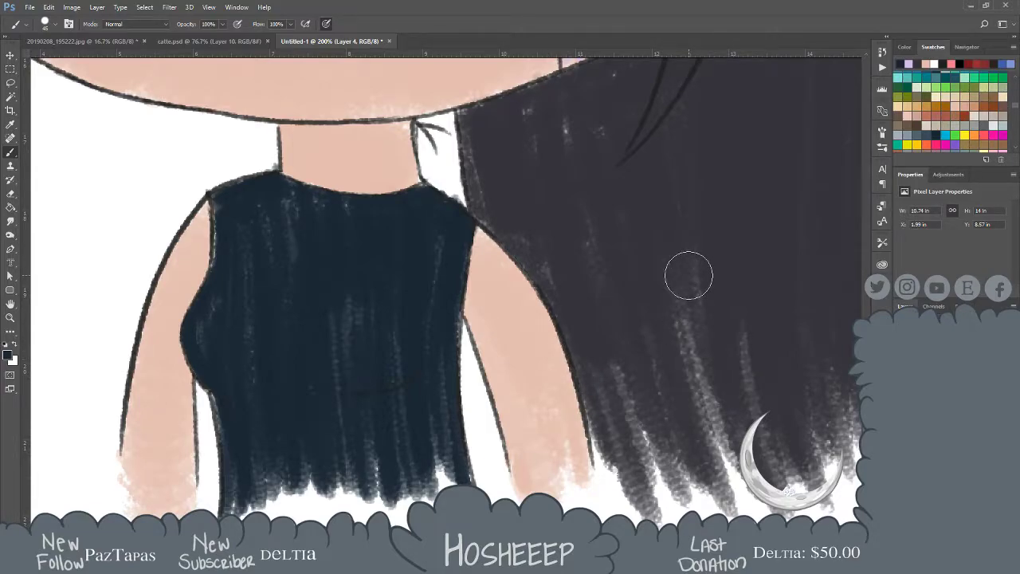
# Switch to the web browser to view the pencil reference drawing of the cat-girl
pyautogui.hotkey('alt', 'Tab')
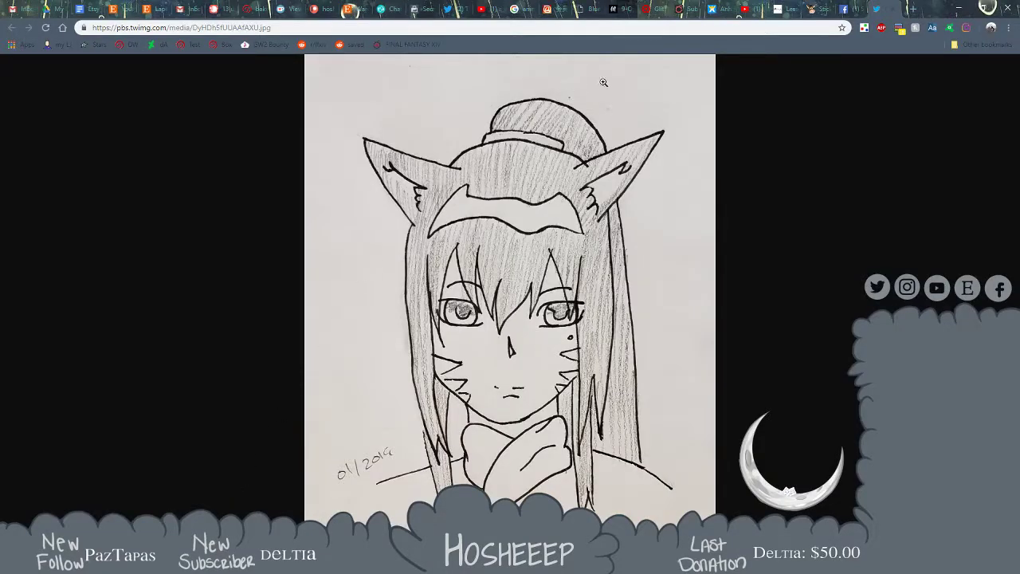
# Resume the paused music video on YouTube and switch back to the cat-girl drawing in Photoshop
pyautogui.click(753, 11)
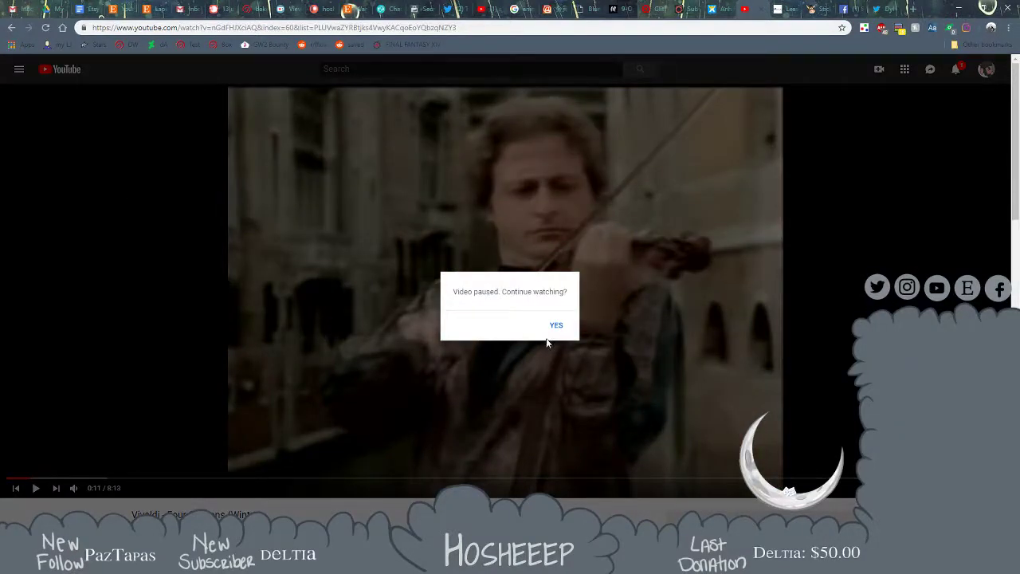
pyautogui.click(557, 324)
pyautogui.hotkey('alt', 'Tab')
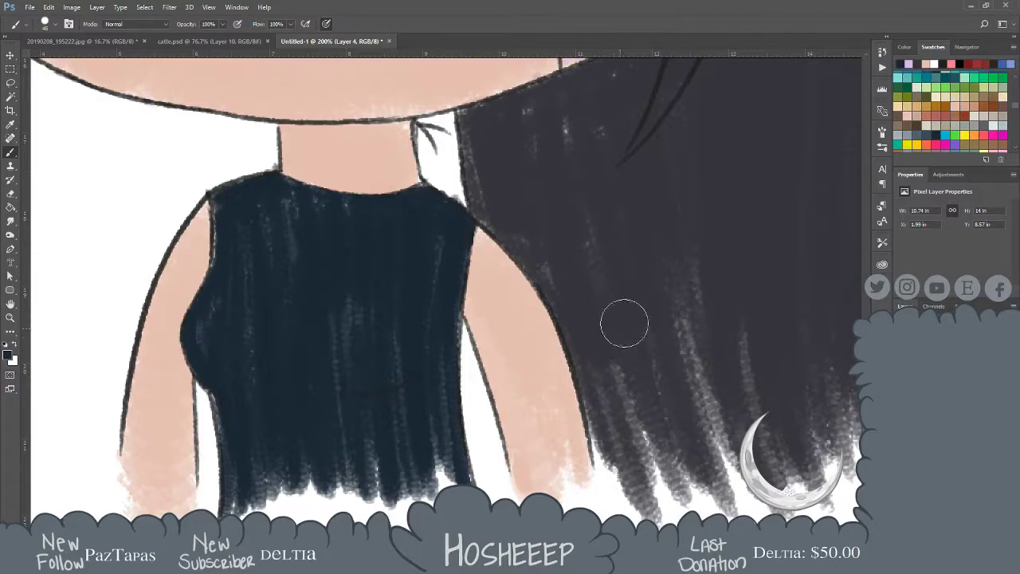
# On the top's layer, Layer 7, try Paint Bucket fills in medium blue, dark teal and a brighter blue
pyautogui.scroll(2, 1015, 104)
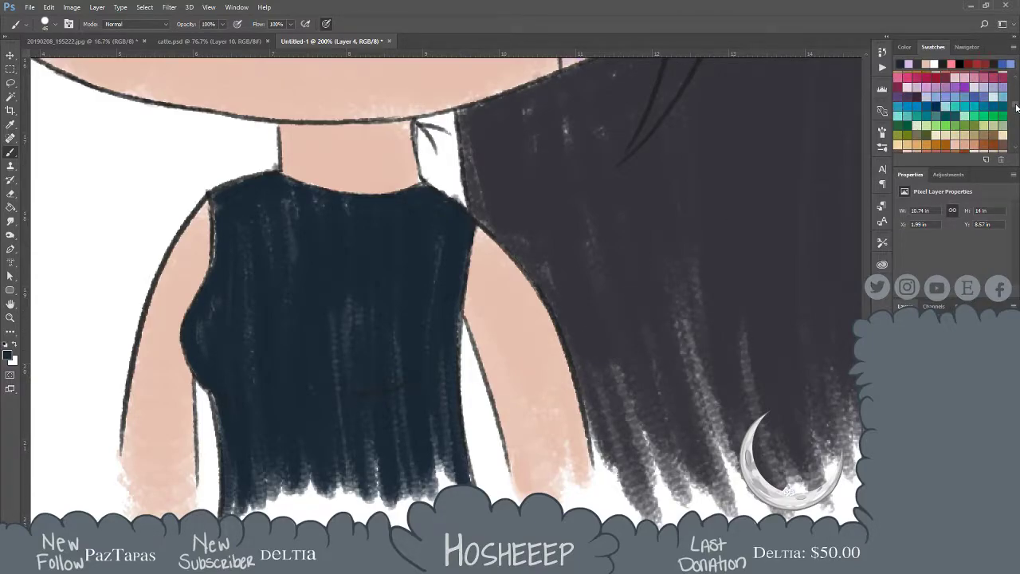
pyautogui.click(1000, 99)
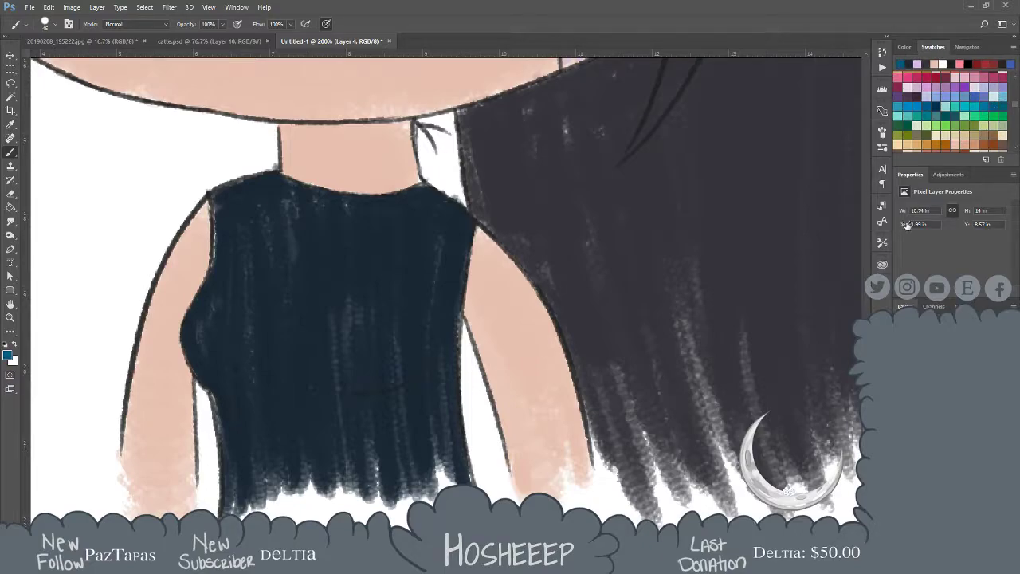
pyautogui.press('g')
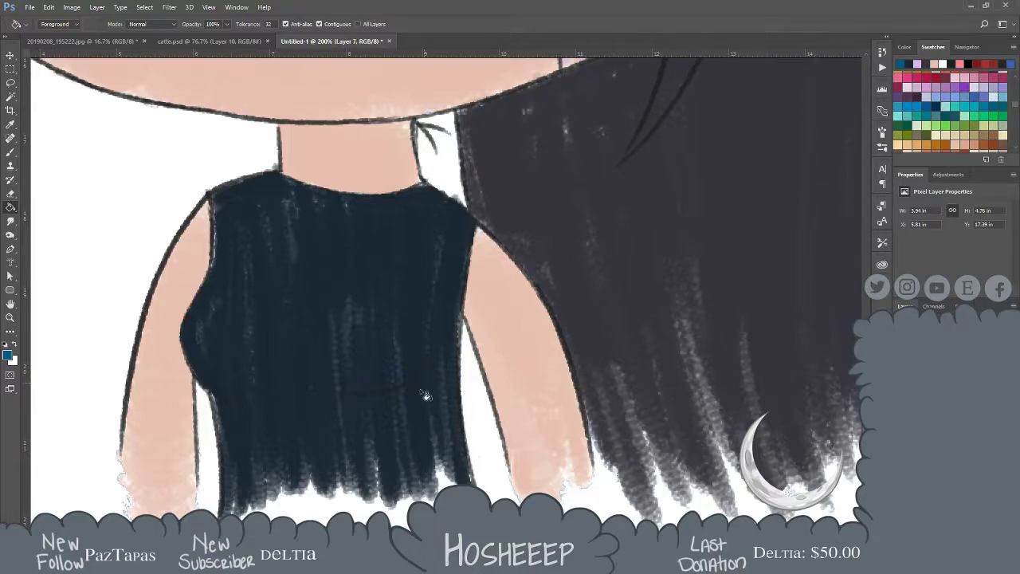
pyautogui.click(397, 408)
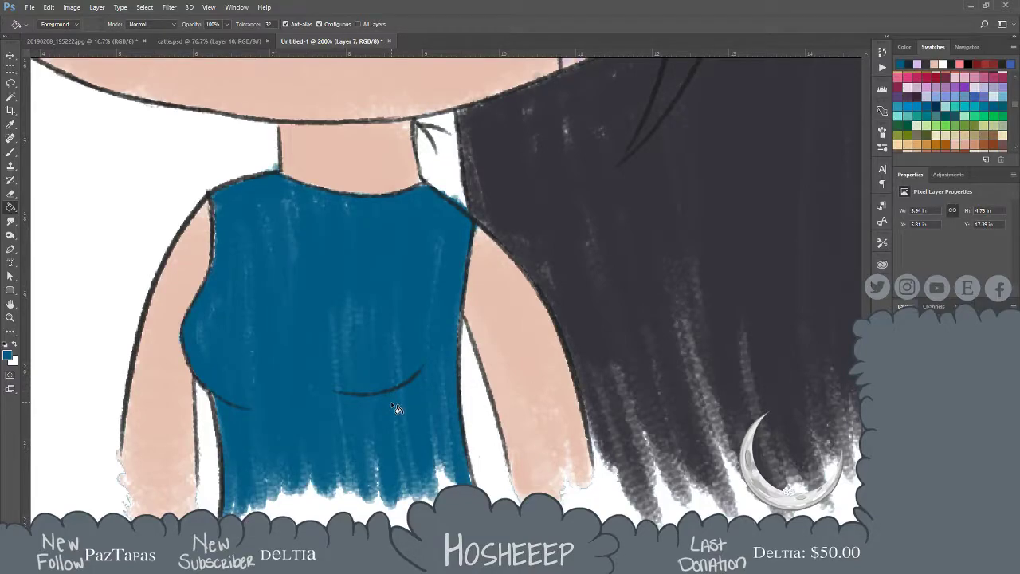
pyautogui.click(959, 112)
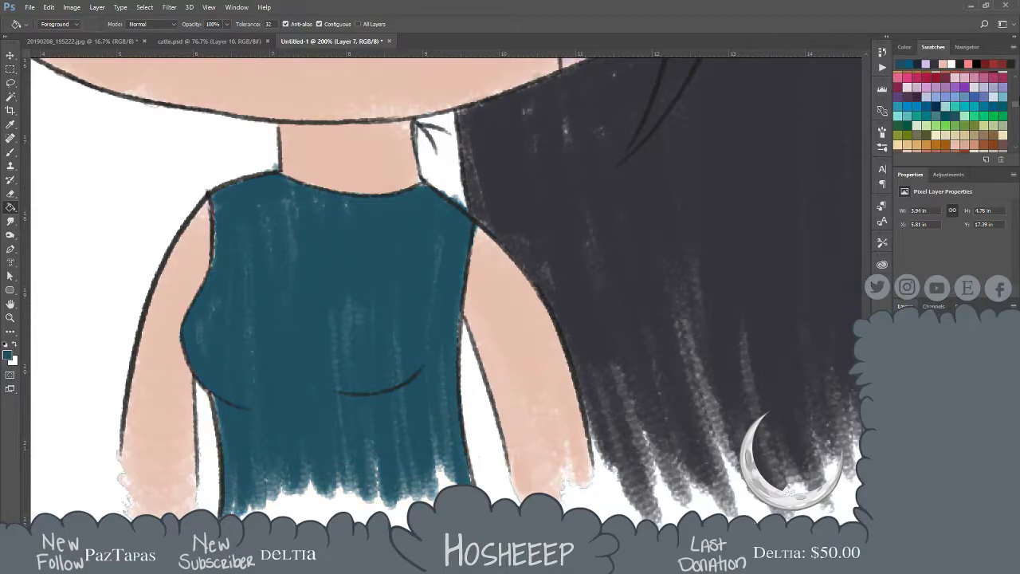
pyautogui.moveTo(1016, 103); pyautogui.dragTo(1016, 107)
pyautogui.scroll(2, 1015, 108)
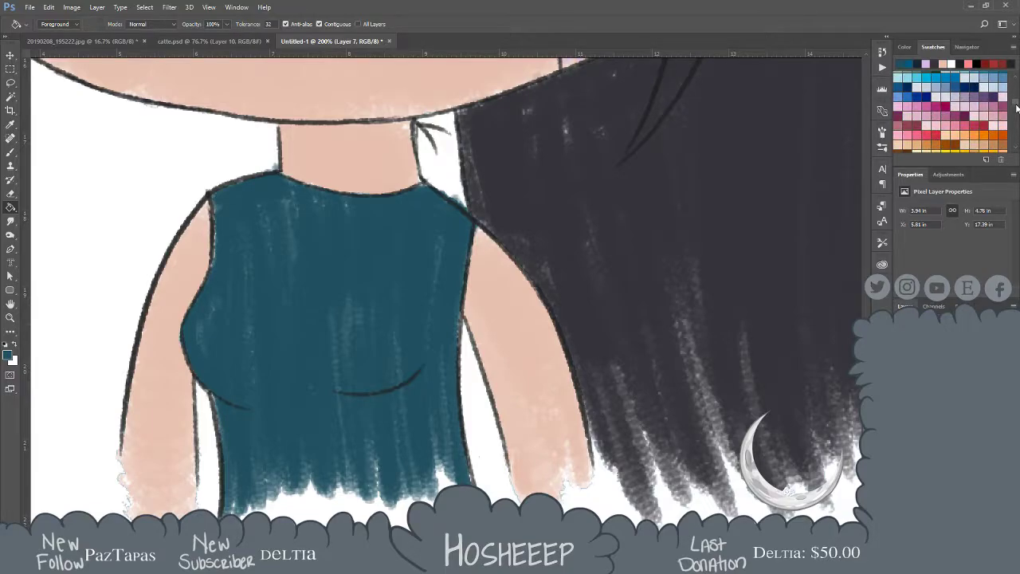
pyautogui.click(899, 85)
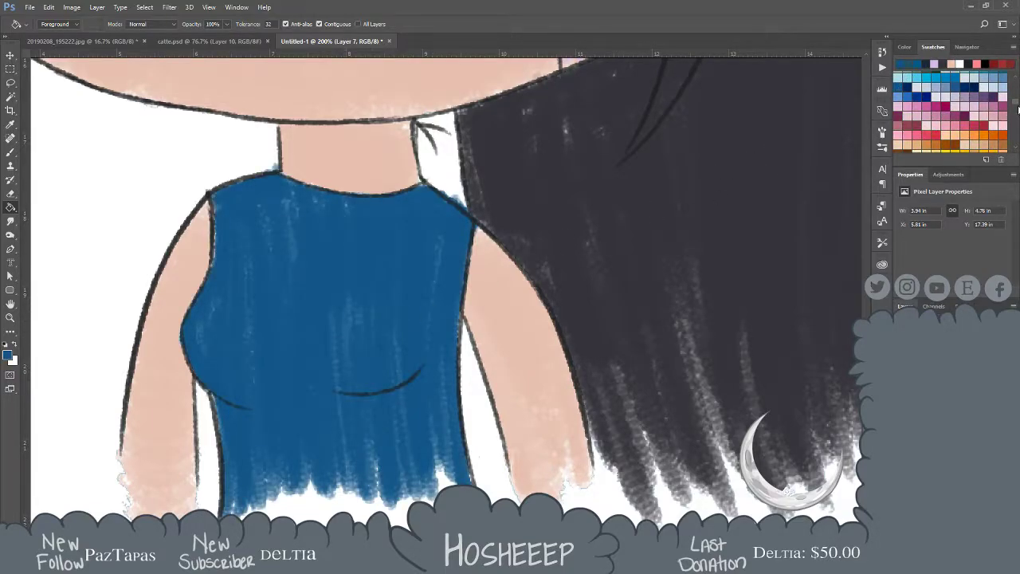
# Fill the top with a muted slate blue from the swatches on Layer 7
pyautogui.moveTo(1018, 106); pyautogui.dragTo(1017, 127)
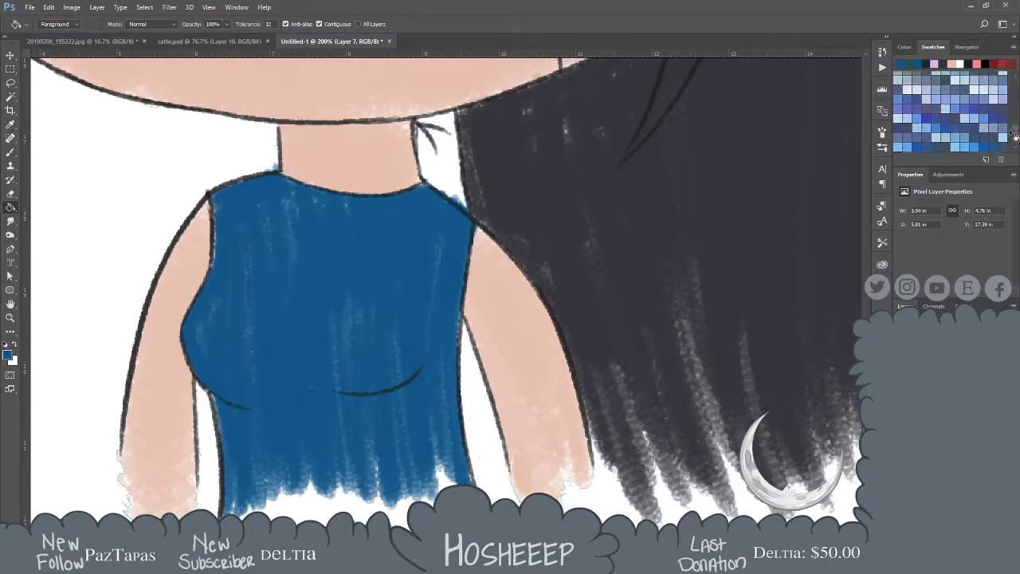
pyautogui.click(1015, 149)
pyautogui.click(1015, 148)
pyautogui.click(1015, 148)
pyautogui.click(1015, 149)
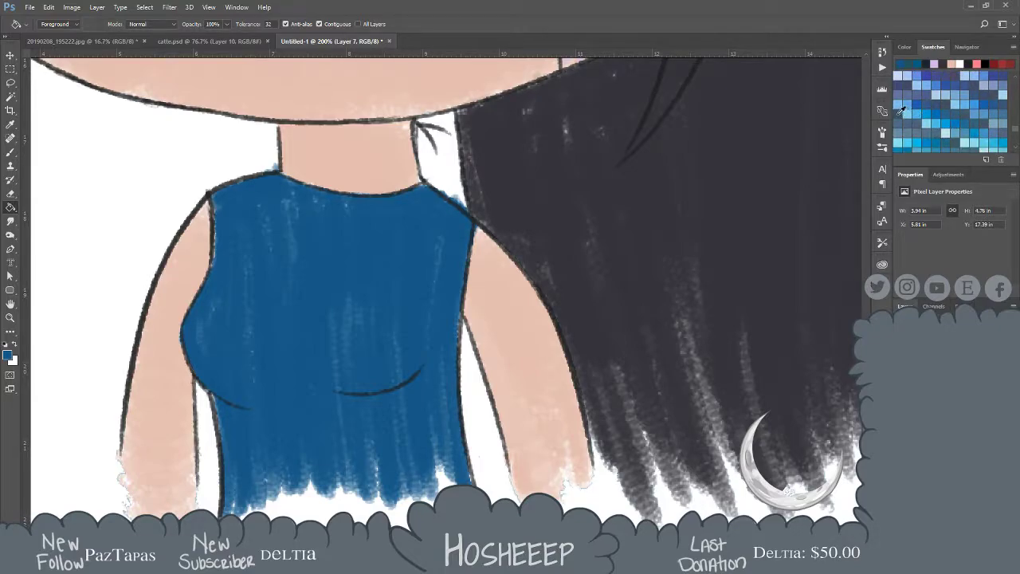
pyautogui.click(903, 109)
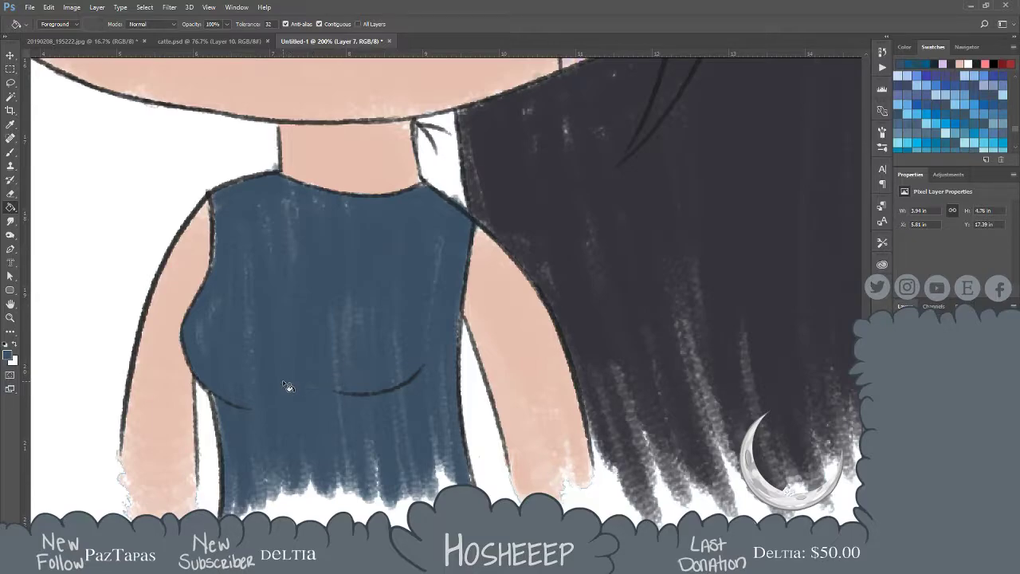
# Choose bright blue as the painting colour and add a new layer from Layer 3 for the eye colours
pyautogui.hotkey('ctrl', '0')
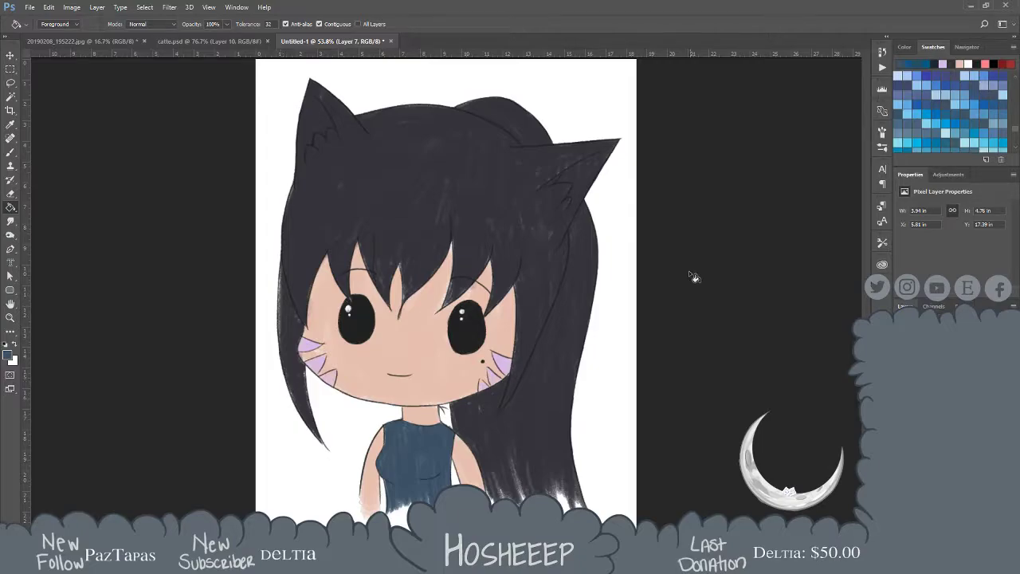
pyautogui.click(923, 114)
pyautogui.click(948, 398)
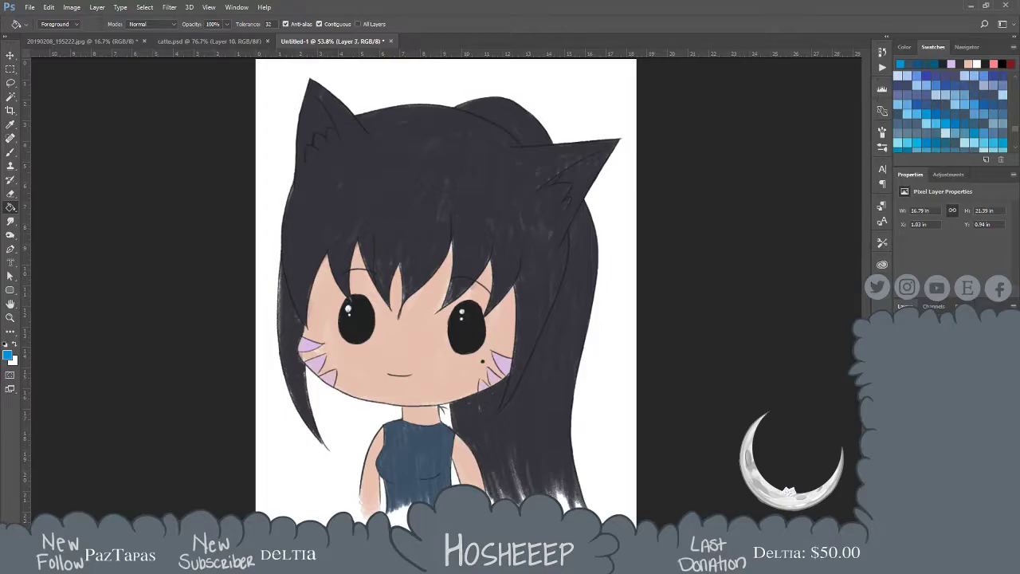
pyautogui.click(988, 546)
pyautogui.press('z')
pyautogui.click(347, 309)
pyautogui.click(348, 309)
pyautogui.click(349, 309)
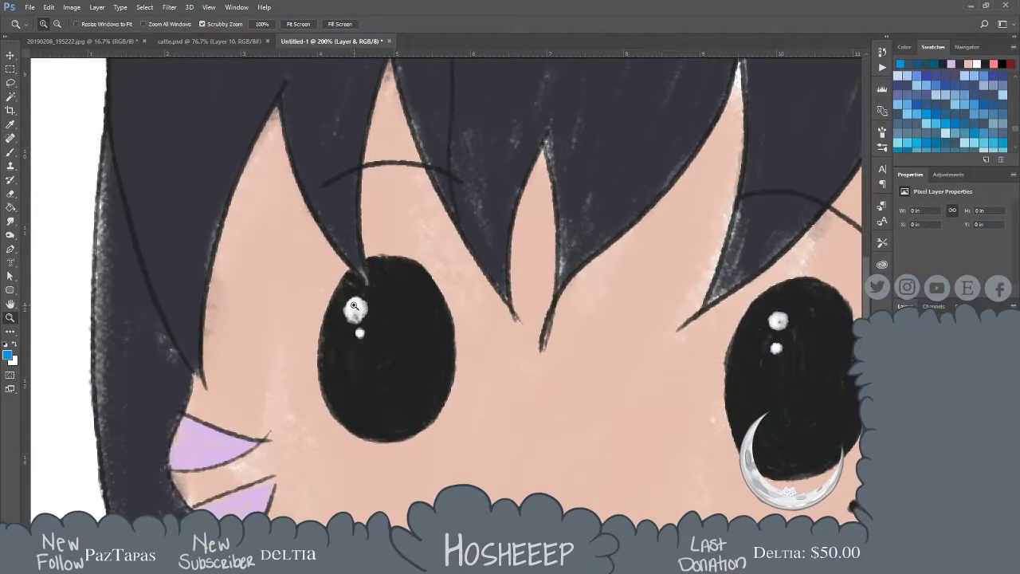
# Reduce the brush to 15 and paint a white arc along the inner left edge of the left eye
pyautogui.press('x')
pyautogui.press('b')
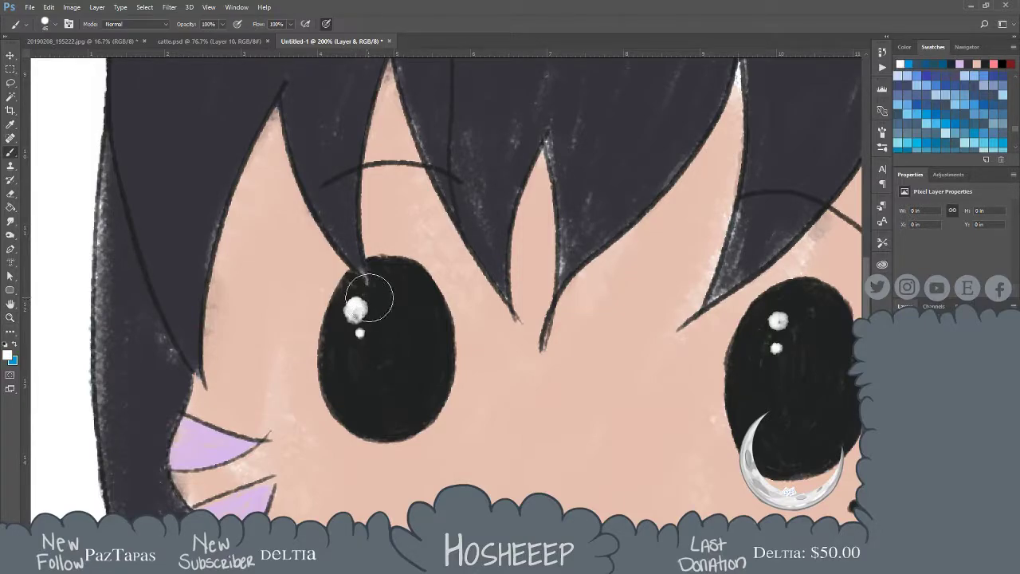
pyautogui.press('[')
pyautogui.press('[')
pyautogui.press('[')
pyautogui.press('[')
pyautogui.press('[')
pyautogui.press('[')
pyautogui.moveTo(384, 272)
pyautogui.mouseDown()
pyautogui.moveTo(359, 277)
pyautogui.moveTo(334, 328)
pyautogui.moveTo(341, 400)
pyautogui.moveTo(334, 344)
pyautogui.moveTo(330, 372)
pyautogui.moveTo(368, 423)
pyautogui.mouseUp()
pyautogui.moveTo(330, 381); pyautogui.dragTo(374, 430)
pyautogui.moveTo(338, 398); pyautogui.dragTo(379, 432)
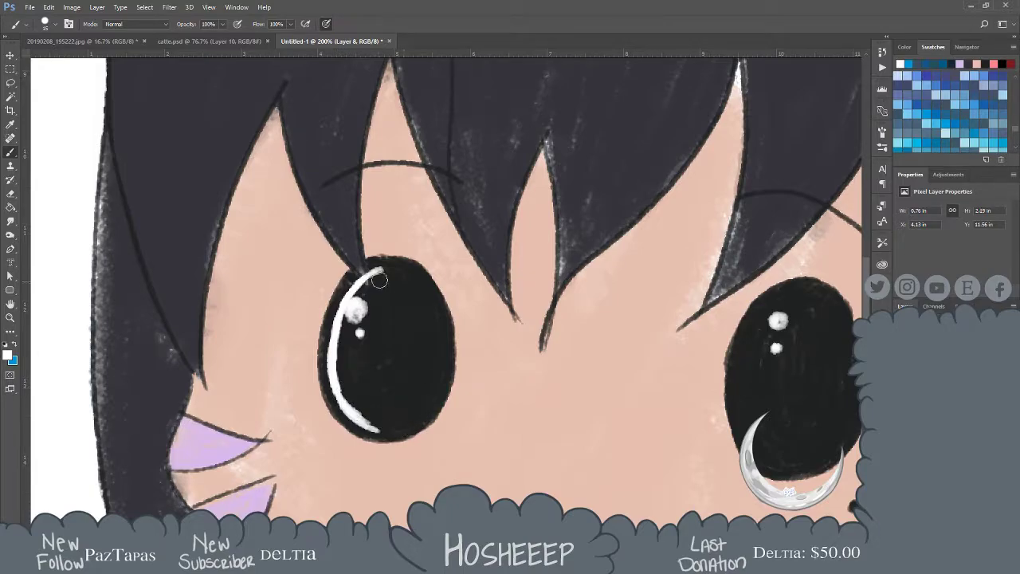
# Continue the white line across the left eye's top, right side and bottom to close an oval ring
pyautogui.moveTo(372, 273)
pyautogui.mouseDown()
pyautogui.moveTo(395, 270)
pyautogui.moveTo(428, 302)
pyautogui.mouseUp()
pyautogui.moveTo(397, 267)
pyautogui.mouseDown()
pyautogui.moveTo(434, 318)
pyautogui.moveTo(424, 287)
pyautogui.moveTo(438, 350)
pyautogui.mouseUp()
pyautogui.moveTo(435, 307); pyautogui.dragTo(435, 387)
pyautogui.moveTo(439, 317)
pyautogui.mouseDown()
pyautogui.moveTo(422, 395)
pyautogui.moveTo(435, 383)
pyautogui.moveTo(414, 414)
pyautogui.mouseUp()
pyautogui.moveTo(436, 373)
pyautogui.mouseDown()
pyautogui.moveTo(387, 423)
pyautogui.moveTo(366, 418)
pyautogui.moveTo(410, 415)
pyautogui.moveTo(380, 424)
pyautogui.moveTo(400, 422)
pyautogui.moveTo(418, 400)
pyautogui.moveTo(399, 424)
pyautogui.moveTo(436, 390)
pyautogui.moveTo(440, 362)
pyautogui.moveTo(420, 410)
pyautogui.mouseUp()
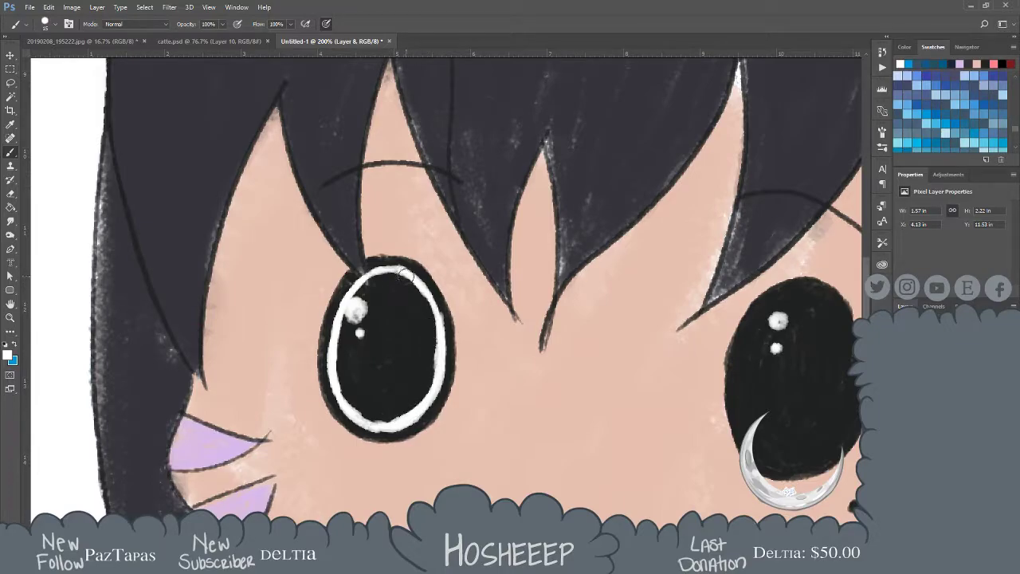
# Outline a bright blue oval iris inside the left eye's white ring and fill it in
pyautogui.press('x')
pyautogui.moveTo(379, 306); pyautogui.dragTo(362, 355)
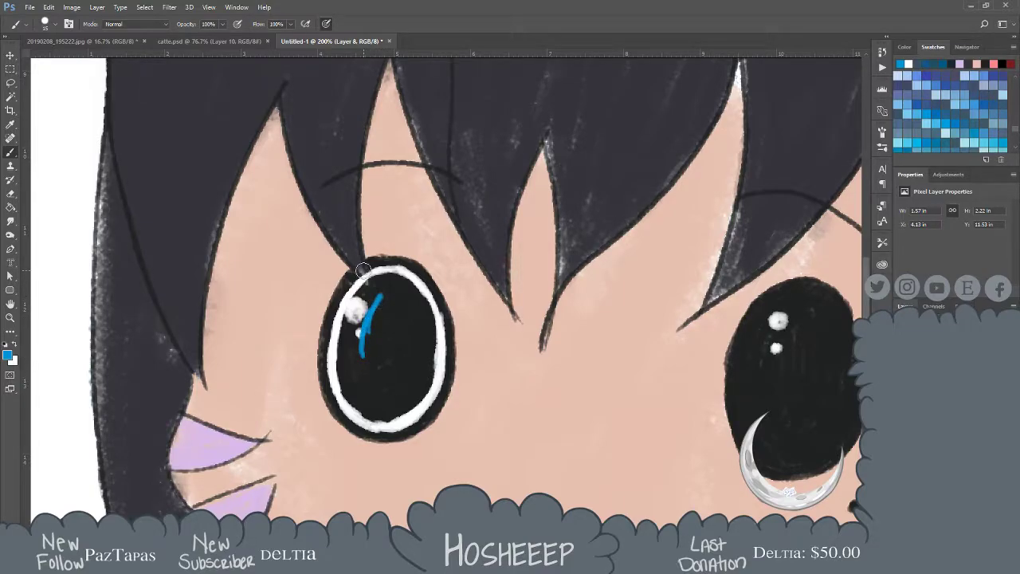
pyautogui.moveTo(377, 299)
pyautogui.mouseDown()
pyautogui.moveTo(358, 367)
pyautogui.moveTo(375, 391)
pyautogui.moveTo(395, 394)
pyautogui.moveTo(400, 294)
pyautogui.moveTo(410, 298)
pyautogui.mouseUp()
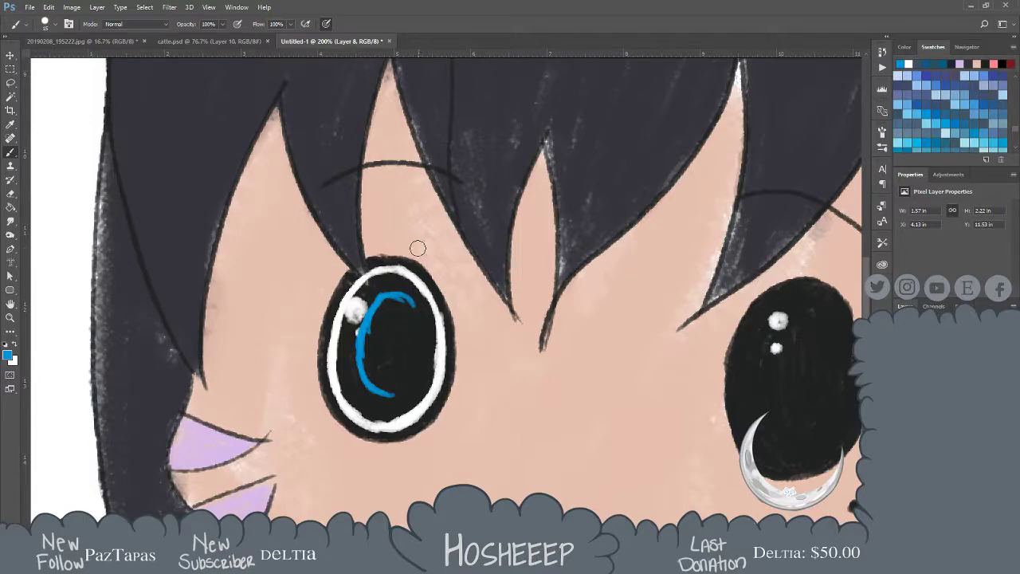
pyautogui.moveTo(378, 300)
pyautogui.mouseDown()
pyautogui.moveTo(402, 293)
pyautogui.moveTo(410, 307)
pyautogui.moveTo(420, 347)
pyautogui.moveTo(406, 375)
pyautogui.moveTo(385, 383)
pyautogui.moveTo(405, 384)
pyautogui.mouseUp()
pyautogui.moveTo(387, 294)
pyautogui.mouseDown()
pyautogui.moveTo(362, 310)
pyautogui.moveTo(361, 358)
pyautogui.mouseUp()
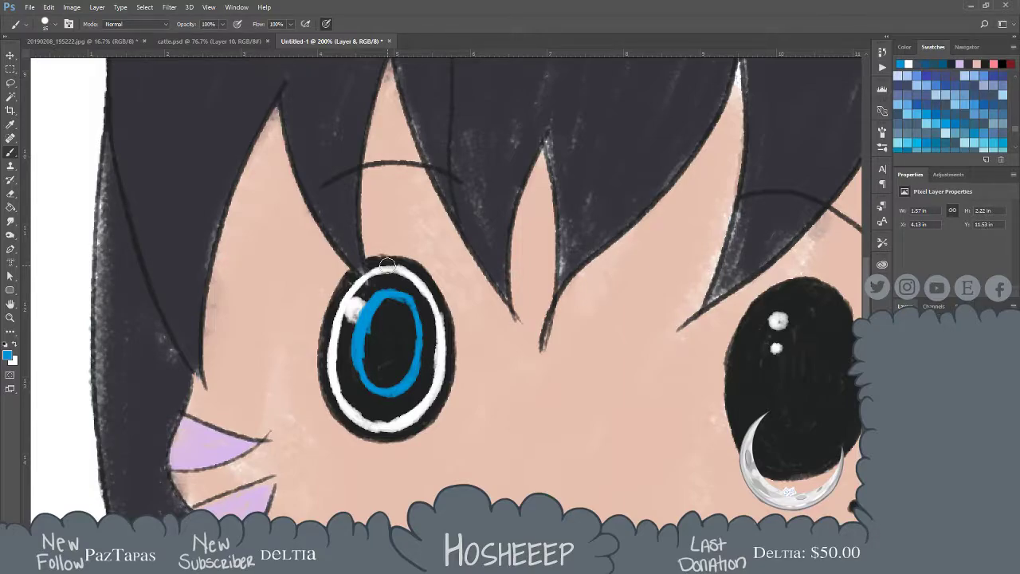
pyautogui.moveTo(360, 344)
pyautogui.mouseDown()
pyautogui.moveTo(375, 393)
pyautogui.moveTo(385, 392)
pyautogui.moveTo(362, 386)
pyautogui.moveTo(412, 378)
pyautogui.mouseUp()
pyautogui.moveTo(405, 315)
pyautogui.mouseDown()
pyautogui.moveTo(410, 362)
pyautogui.moveTo(400, 371)
pyautogui.moveTo(397, 326)
pyautogui.moveTo(386, 321)
pyautogui.moveTo(371, 376)
pyautogui.moveTo(362, 353)
pyautogui.moveTo(379, 379)
pyautogui.moveTo(398, 380)
pyautogui.moveTo(376, 386)
pyautogui.moveTo(404, 376)
pyautogui.moveTo(410, 352)
pyautogui.moveTo(396, 301)
pyautogui.moveTo(414, 327)
pyautogui.moveTo(399, 302)
pyautogui.moveTo(407, 305)
pyautogui.moveTo(376, 310)
pyautogui.moveTo(396, 308)
pyautogui.moveTo(375, 371)
pyautogui.moveTo(409, 340)
pyautogui.moveTo(404, 315)
pyautogui.mouseUp()
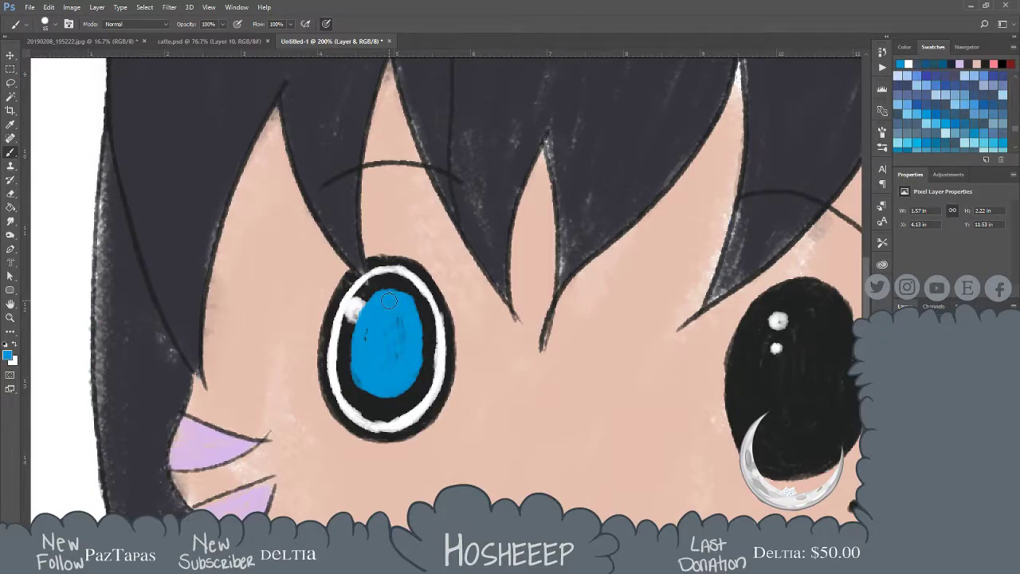
# Paint the black gap between the left eye's blue iris and outer ring solid white
pyautogui.press('z')
pyautogui.press('x')
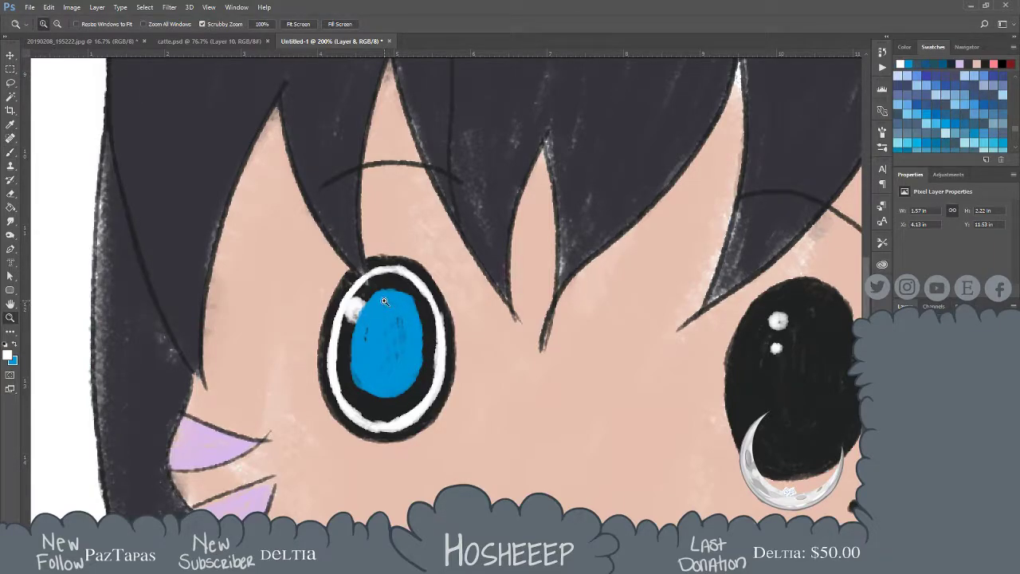
pyautogui.press('b')
pyautogui.moveTo(381, 278)
pyautogui.mouseDown()
pyautogui.moveTo(357, 313)
pyautogui.moveTo(365, 288)
pyautogui.moveTo(390, 275)
pyautogui.moveTo(356, 295)
pyautogui.moveTo(400, 277)
pyautogui.moveTo(383, 280)
pyautogui.moveTo(399, 285)
pyautogui.moveTo(381, 292)
pyautogui.moveTo(396, 290)
pyautogui.moveTo(390, 276)
pyautogui.moveTo(412, 295)
pyautogui.moveTo(391, 288)
pyautogui.moveTo(415, 291)
pyautogui.moveTo(393, 274)
pyautogui.moveTo(413, 282)
pyautogui.moveTo(373, 278)
pyautogui.moveTo(394, 273)
pyautogui.moveTo(353, 292)
pyautogui.moveTo(362, 286)
pyautogui.moveTo(338, 333)
pyautogui.moveTo(363, 295)
pyautogui.moveTo(349, 364)
pyautogui.moveTo(357, 315)
pyautogui.moveTo(350, 362)
pyautogui.moveTo(378, 404)
pyautogui.moveTo(344, 357)
pyautogui.moveTo(351, 378)
pyautogui.moveTo(340, 328)
pyautogui.moveTo(355, 399)
pyautogui.moveTo(338, 357)
pyautogui.moveTo(365, 407)
pyautogui.moveTo(337, 354)
pyautogui.moveTo(340, 383)
pyautogui.moveTo(363, 407)
pyautogui.moveTo(334, 372)
pyautogui.moveTo(383, 411)
pyautogui.moveTo(361, 398)
pyautogui.moveTo(345, 362)
pyautogui.moveTo(381, 403)
pyautogui.moveTo(406, 401)
pyautogui.moveTo(380, 403)
pyautogui.moveTo(405, 398)
pyautogui.moveTo(426, 365)
pyautogui.moveTo(419, 299)
pyautogui.moveTo(419, 372)
pyautogui.moveTo(426, 333)
pyautogui.moveTo(402, 402)
pyautogui.moveTo(359, 410)
pyautogui.moveTo(387, 416)
pyautogui.moveTo(421, 395)
pyautogui.moveTo(389, 419)
pyautogui.moveTo(379, 412)
pyautogui.moveTo(423, 375)
pyautogui.moveTo(423, 293)
pyautogui.moveTo(430, 333)
pyautogui.moveTo(409, 409)
pyautogui.moveTo(424, 381)
pyautogui.moveTo(351, 361)
pyautogui.mouseUp()
# Enlarge the left eye's iris into a wider, smoother oval in bright blue and fill the remaining gaps
pyautogui.press('x')
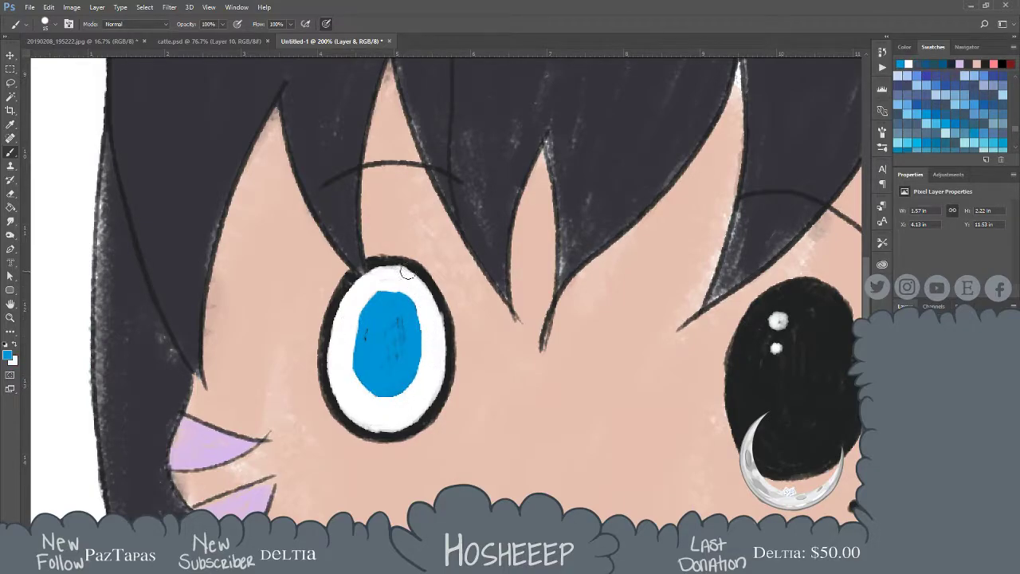
pyautogui.moveTo(401, 295)
pyautogui.mouseDown()
pyautogui.moveTo(366, 289)
pyautogui.moveTo(350, 342)
pyautogui.moveTo(356, 375)
pyautogui.mouseUp()
pyautogui.moveTo(349, 335)
pyautogui.mouseDown()
pyautogui.moveTo(367, 403)
pyautogui.moveTo(359, 393)
pyautogui.moveTo(404, 380)
pyautogui.moveTo(383, 406)
pyautogui.moveTo(413, 394)
pyautogui.mouseUp()
pyautogui.moveTo(382, 288)
pyautogui.mouseDown()
pyautogui.moveTo(418, 308)
pyautogui.moveTo(400, 290)
pyautogui.moveTo(423, 342)
pyautogui.moveTo(414, 308)
pyautogui.moveTo(405, 298)
pyautogui.moveTo(421, 332)
pyautogui.moveTo(389, 288)
pyautogui.moveTo(411, 298)
pyautogui.moveTo(398, 289)
pyautogui.moveTo(424, 349)
pyautogui.moveTo(415, 308)
pyautogui.moveTo(424, 377)
pyautogui.moveTo(419, 331)
pyautogui.moveTo(416, 387)
pyautogui.moveTo(421, 367)
pyautogui.moveTo(377, 407)
pyautogui.mouseUp()
pyautogui.moveTo(356, 342)
pyautogui.mouseDown()
pyautogui.moveTo(360, 382)
pyautogui.moveTo(366, 370)
pyautogui.mouseUp()
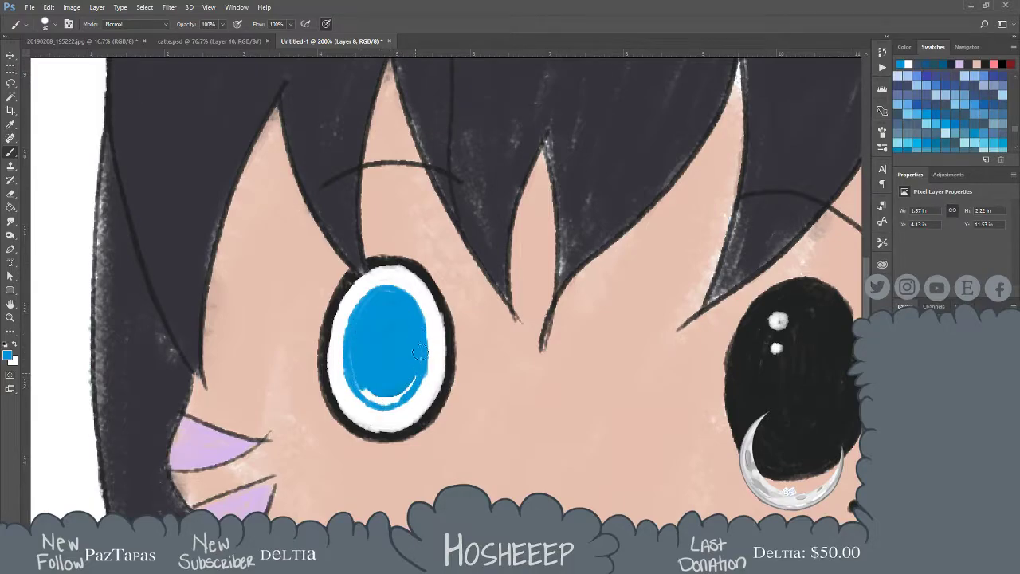
pyautogui.moveTo(391, 405)
pyautogui.mouseDown()
pyautogui.moveTo(403, 389)
pyautogui.moveTo(375, 401)
pyautogui.moveTo(361, 390)
pyautogui.mouseUp()
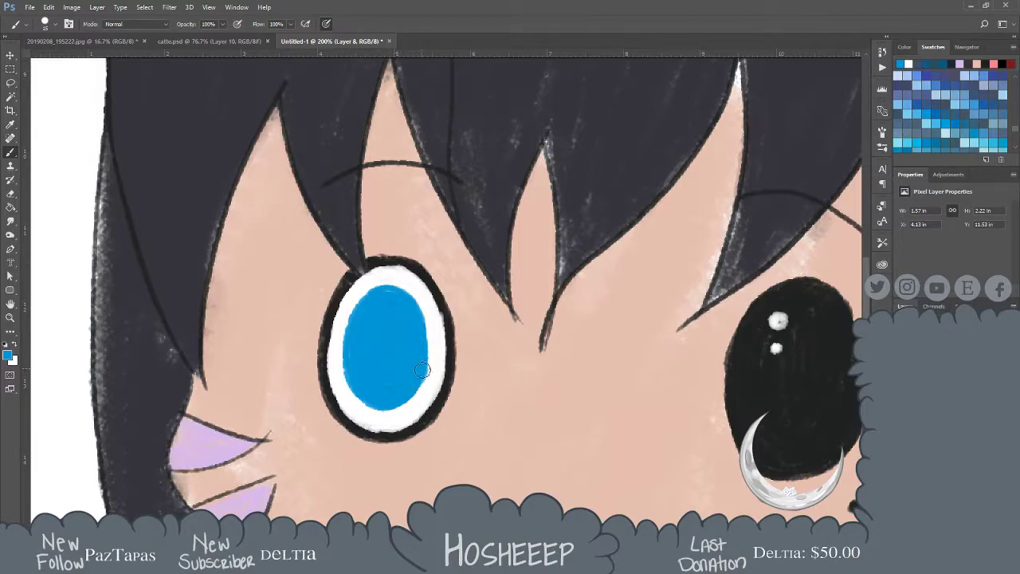
# Sample near-black from the right eye and paint a narrow vertical oval pupil in the left eye's iris
pyautogui.press('x')
pyautogui.press('i')
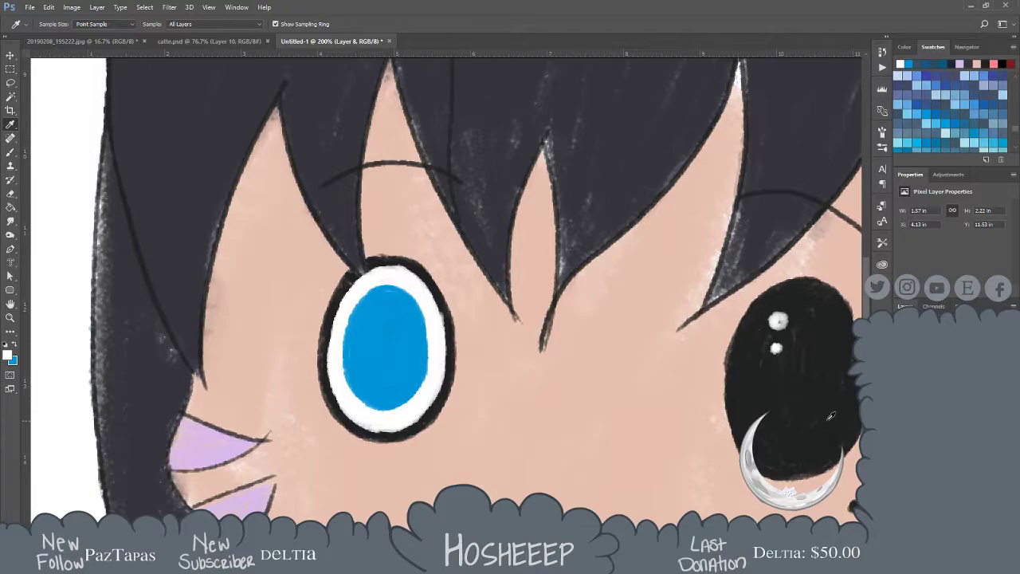
pyautogui.click(825, 400)
pyautogui.press('b')
pyautogui.moveTo(378, 328); pyautogui.dragTo(372, 384)
pyautogui.moveTo(381, 311); pyautogui.dragTo(375, 381)
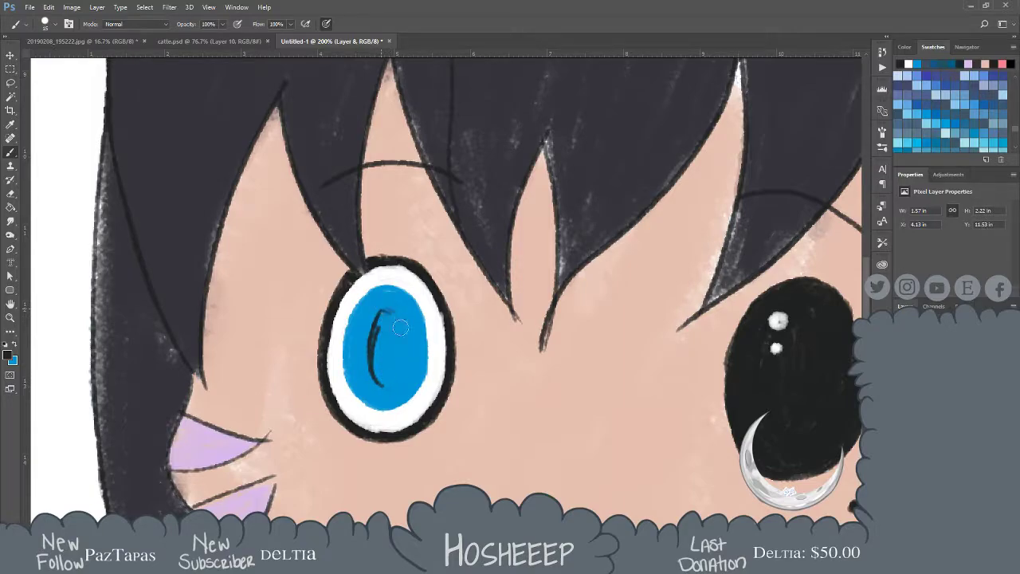
pyautogui.moveTo(403, 341)
pyautogui.mouseDown()
pyautogui.moveTo(398, 379)
pyautogui.moveTo(371, 370)
pyautogui.moveTo(400, 369)
pyautogui.moveTo(389, 385)
pyautogui.moveTo(378, 381)
pyautogui.moveTo(402, 373)
pyautogui.moveTo(404, 338)
pyautogui.moveTo(387, 310)
pyautogui.moveTo(373, 344)
pyautogui.moveTo(377, 378)
pyautogui.moveTo(385, 344)
pyautogui.moveTo(399, 345)
pyautogui.moveTo(398, 373)
pyautogui.moveTo(386, 382)
pyautogui.moveTo(395, 354)
pyautogui.moveTo(377, 371)
pyautogui.moveTo(385, 315)
pyautogui.moveTo(401, 347)
pyautogui.moveTo(382, 321)
pyautogui.moveTo(386, 362)
pyautogui.moveTo(386, 317)
pyautogui.moveTo(383, 377)
pyautogui.mouseUp()
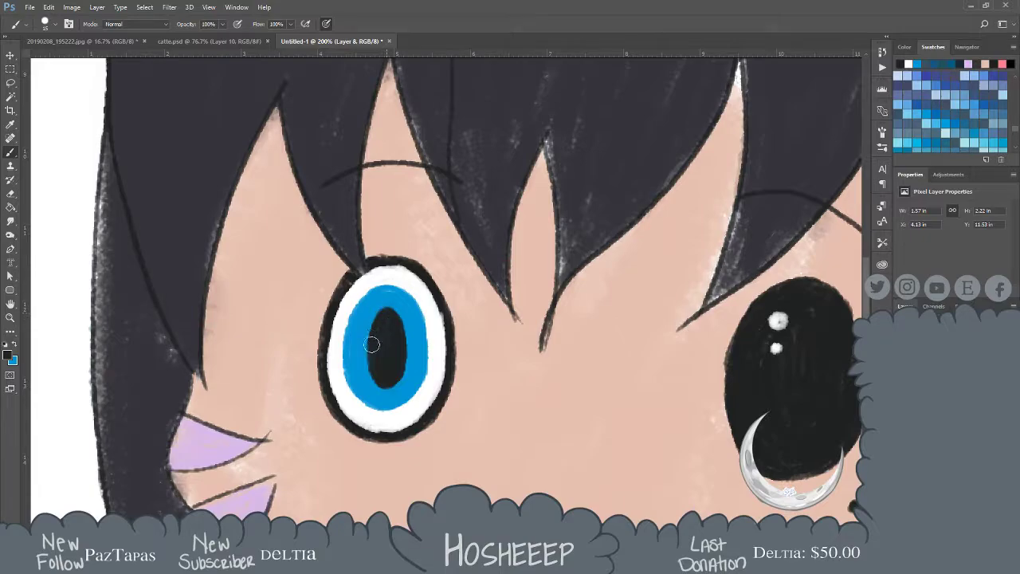
# Paint a large and a small white highlight on the left iris and extend the eye white out to the thin outline
pyautogui.keyDown('alt'); pyautogui.click(410, 321); pyautogui.keyUp('alt')
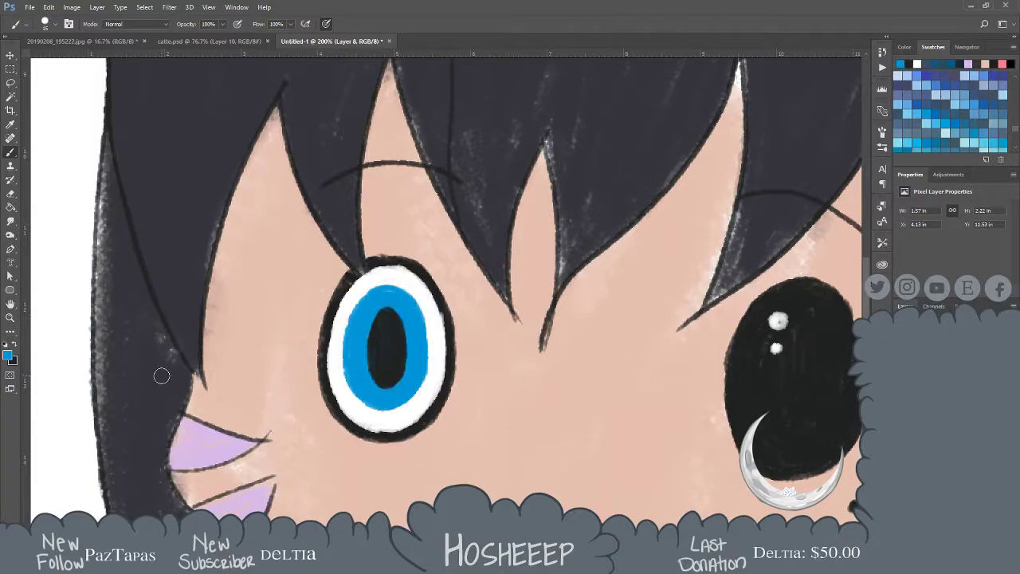
pyautogui.press('d')
pyautogui.press('x')
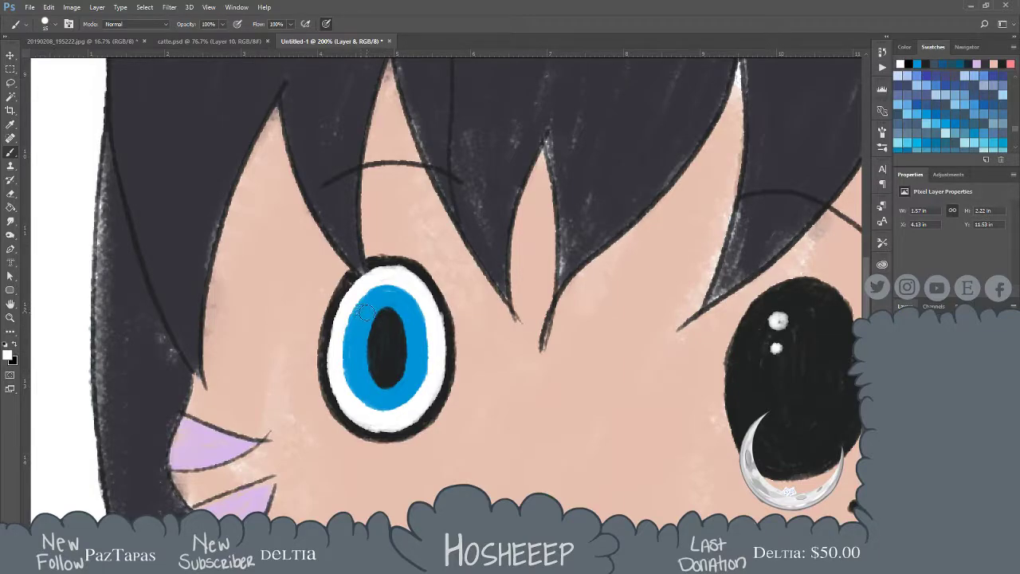
pyautogui.click(372, 313)
pyautogui.click(360, 335)
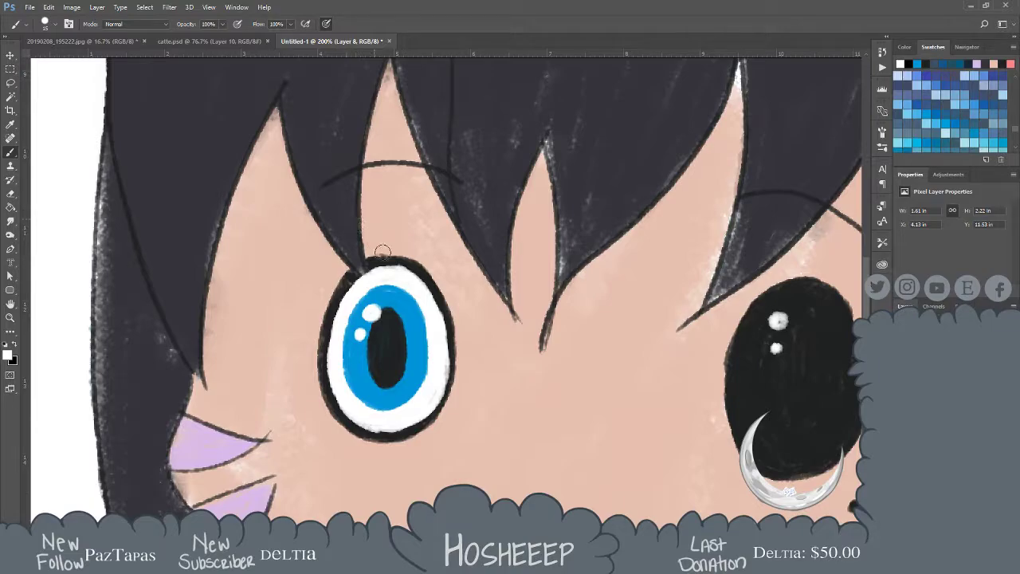
pyautogui.moveTo(408, 272)
pyautogui.mouseDown()
pyautogui.moveTo(364, 274)
pyautogui.moveTo(377, 265)
pyautogui.moveTo(351, 287)
pyautogui.moveTo(364, 269)
pyautogui.moveTo(341, 309)
pyautogui.moveTo(356, 279)
pyautogui.moveTo(347, 285)
pyautogui.moveTo(331, 333)
pyautogui.moveTo(360, 276)
pyautogui.moveTo(327, 350)
pyautogui.moveTo(338, 311)
pyautogui.moveTo(328, 379)
pyautogui.moveTo(332, 337)
pyautogui.moveTo(334, 393)
pyautogui.moveTo(342, 403)
pyautogui.moveTo(332, 378)
pyautogui.moveTo(364, 427)
pyautogui.mouseUp()
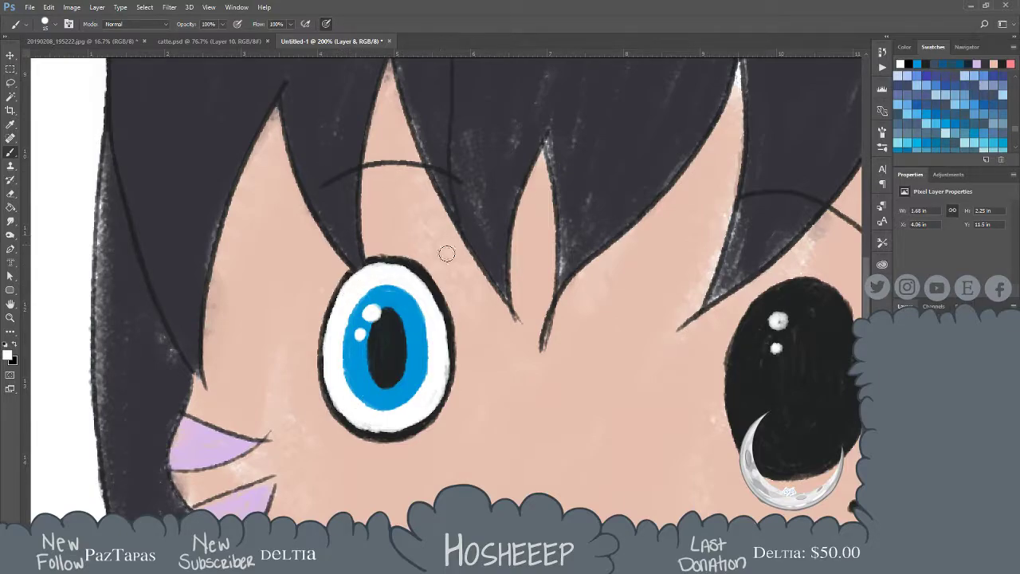
pyautogui.moveTo(383, 266)
pyautogui.mouseDown()
pyautogui.moveTo(427, 293)
pyautogui.moveTo(393, 265)
pyautogui.moveTo(418, 275)
pyautogui.moveTo(425, 287)
pyautogui.moveTo(409, 268)
pyautogui.moveTo(439, 311)
pyautogui.moveTo(425, 284)
pyautogui.moveTo(440, 329)
pyautogui.moveTo(422, 279)
pyautogui.moveTo(437, 346)
pyautogui.moveTo(446, 296)
pyautogui.moveTo(436, 304)
pyautogui.moveTo(444, 375)
pyautogui.moveTo(445, 339)
pyautogui.moveTo(433, 401)
pyautogui.moveTo(406, 438)
pyautogui.moveTo(445, 368)
pyautogui.moveTo(445, 351)
pyautogui.moveTo(436, 402)
pyautogui.moveTo(441, 384)
pyautogui.moveTo(413, 423)
pyautogui.moveTo(438, 399)
pyautogui.moveTo(427, 414)
pyautogui.moveTo(391, 427)
pyautogui.moveTo(348, 379)
pyautogui.moveTo(354, 415)
pyautogui.moveTo(327, 363)
pyautogui.moveTo(336, 400)
pyautogui.moveTo(331, 386)
pyautogui.moveTo(355, 423)
pyautogui.moveTo(344, 410)
pyautogui.moveTo(370, 429)
pyautogui.moveTo(385, 422)
pyautogui.moveTo(363, 423)
pyautogui.moveTo(394, 429)
pyautogui.moveTo(419, 418)
pyautogui.moveTo(368, 429)
pyautogui.moveTo(356, 417)
pyautogui.moveTo(410, 423)
pyautogui.moveTo(359, 421)
pyautogui.mouseUp()
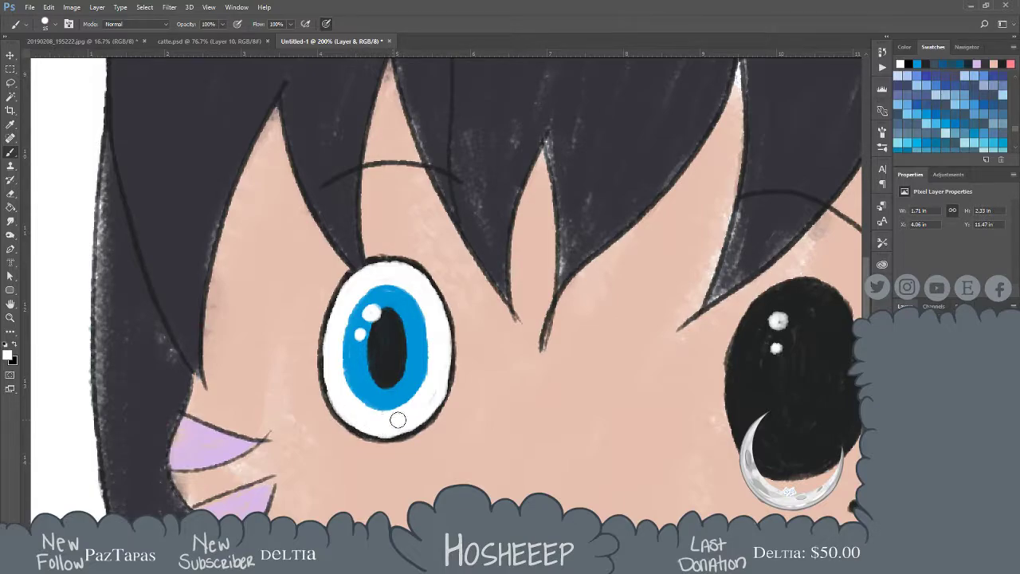
# Sample the iris blue and widen the left eye's iris at both sides and along its lower edge
pyautogui.press('x')
pyautogui.press('i')
pyautogui.click(426, 352)
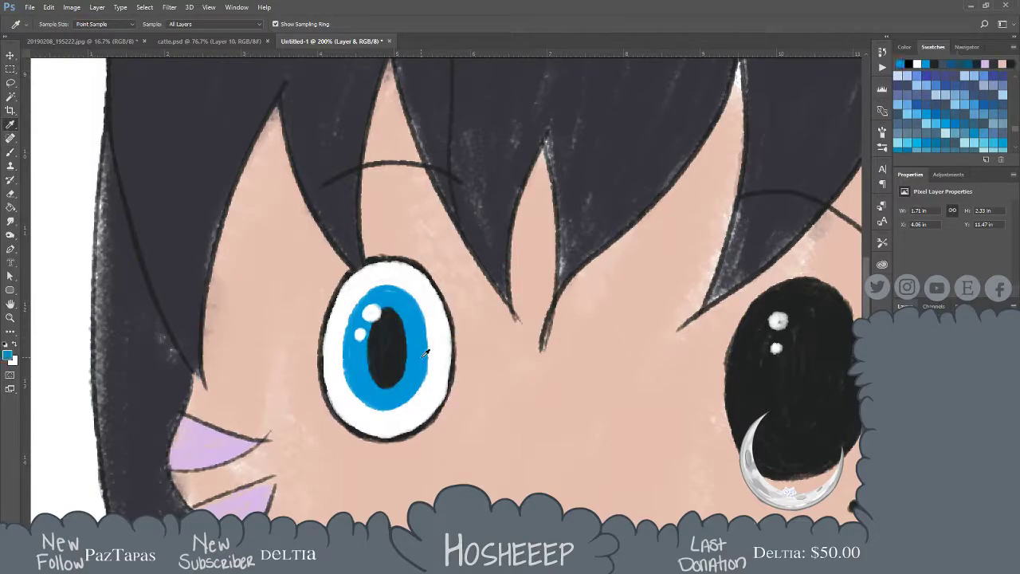
pyautogui.press('b')
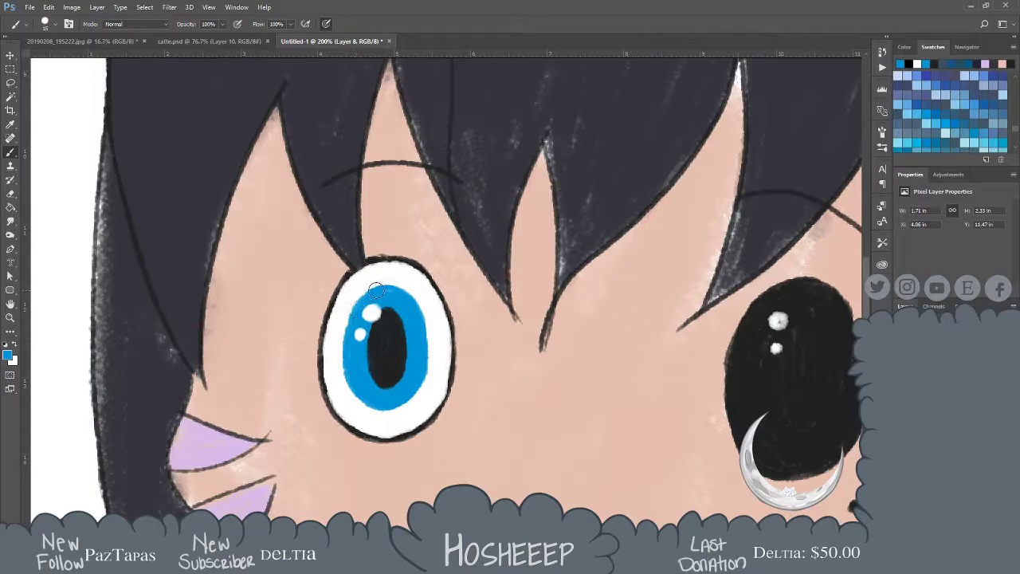
pyautogui.moveTo(356, 309)
pyautogui.mouseDown()
pyautogui.moveTo(345, 384)
pyautogui.moveTo(364, 410)
pyautogui.moveTo(340, 367)
pyautogui.moveTo(359, 393)
pyautogui.moveTo(404, 401)
pyautogui.moveTo(367, 415)
pyautogui.moveTo(391, 412)
pyautogui.moveTo(420, 377)
pyautogui.moveTo(419, 396)
pyautogui.moveTo(420, 386)
pyautogui.moveTo(408, 405)
pyautogui.moveTo(426, 358)
pyautogui.moveTo(414, 300)
pyautogui.moveTo(390, 287)
pyautogui.moveTo(422, 318)
pyautogui.moveTo(421, 309)
pyautogui.moveTo(428, 374)
pyautogui.moveTo(433, 341)
pyautogui.moveTo(410, 298)
pyautogui.moveTo(429, 341)
pyautogui.moveTo(427, 313)
pyautogui.moveTo(424, 365)
pyautogui.mouseUp()
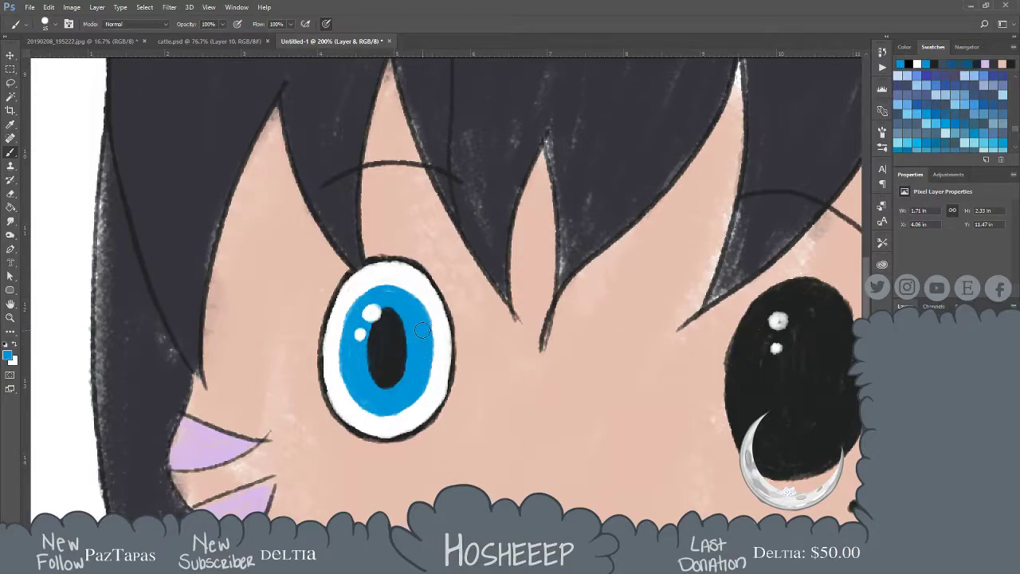
# Sample near-black from the left pupil and touch up the pupil's oval edge
pyautogui.press('i')
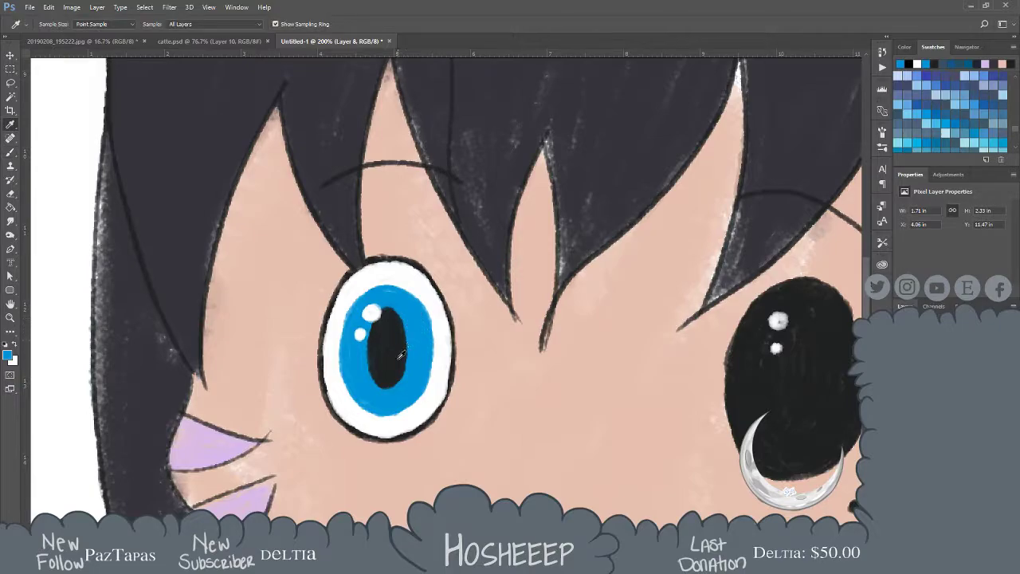
pyautogui.click(402, 351)
pyautogui.press('b')
pyautogui.moveTo(397, 325)
pyautogui.mouseDown()
pyautogui.moveTo(404, 369)
pyautogui.moveTo(405, 328)
pyautogui.moveTo(407, 361)
pyautogui.moveTo(402, 327)
pyautogui.moveTo(405, 376)
pyautogui.moveTo(404, 351)
pyautogui.moveTo(393, 381)
pyautogui.moveTo(402, 363)
pyautogui.moveTo(382, 383)
pyautogui.mouseUp()
# Duplicate the detailed left-eye layer, move the copy over the black right eye, and merge it down
pyautogui.scroll(-5, 417, 206)
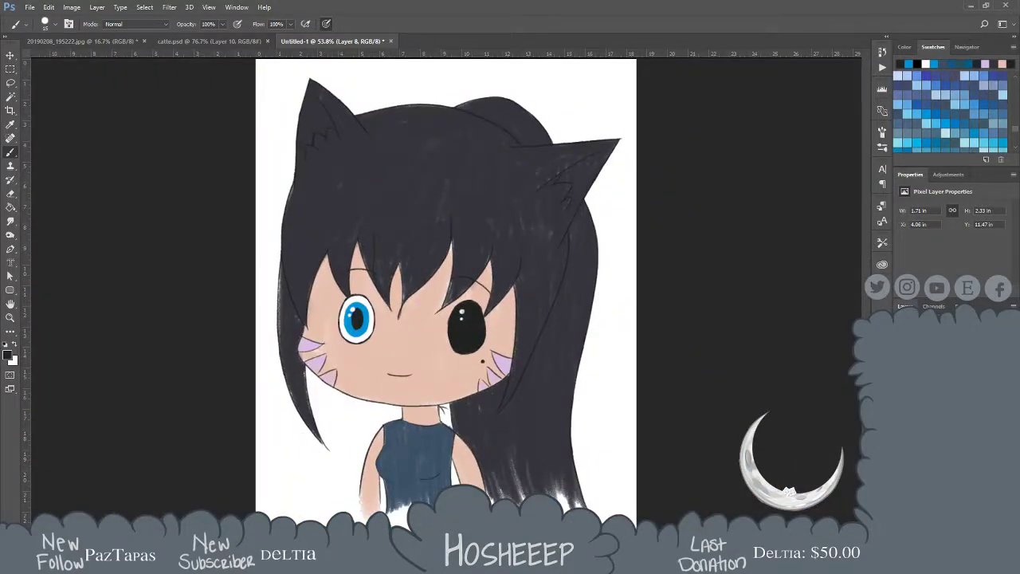
pyautogui.hotkey('ctrl', ',')
pyautogui.hotkey('ctrl', ',')
pyautogui.hotkey('ctrl', 'z')
pyautogui.hotkey('ctrl', 'shift', 'z')
pyautogui.hotkey('ctrl', 'j')
pyautogui.press('v')
pyautogui.moveTo(357, 329)
pyautogui.mouseDown()
pyautogui.moveTo(467, 330)
pyautogui.moveTo(474, 310)
pyautogui.moveTo(566, 257)
pyautogui.mouseUp()
pyautogui.press('z')
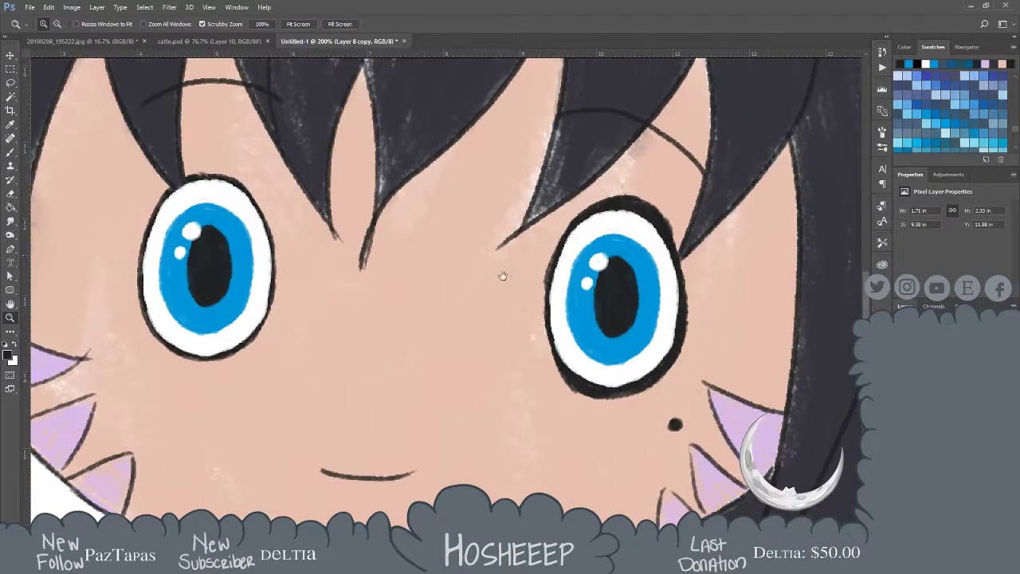
pyautogui.moveTo(496, 284); pyautogui.dragTo(537, 239)
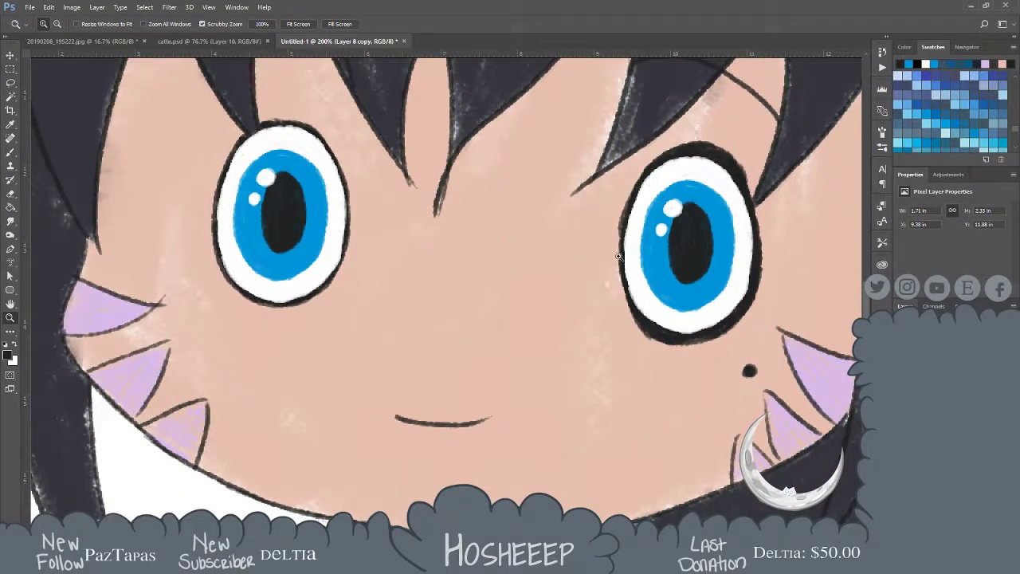
pyautogui.hotkey('ctrl', 'e')
# Compare the blue eyes with the plain black eyes across the whole drawing, leaving the blue-eye layer hidden
pyautogui.hotkey('ctrl', '0')
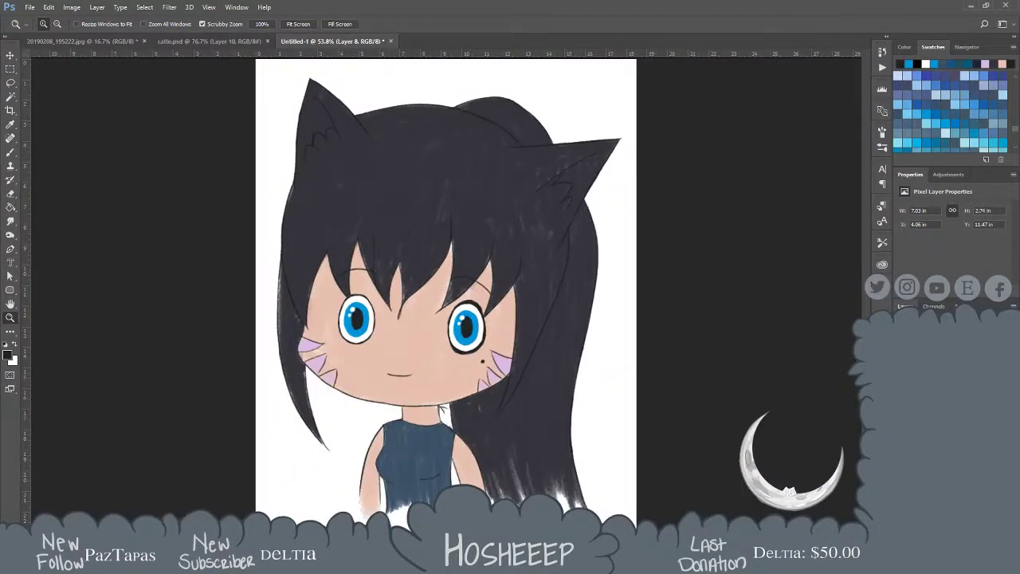
pyautogui.hotkey('ctrl', ',')
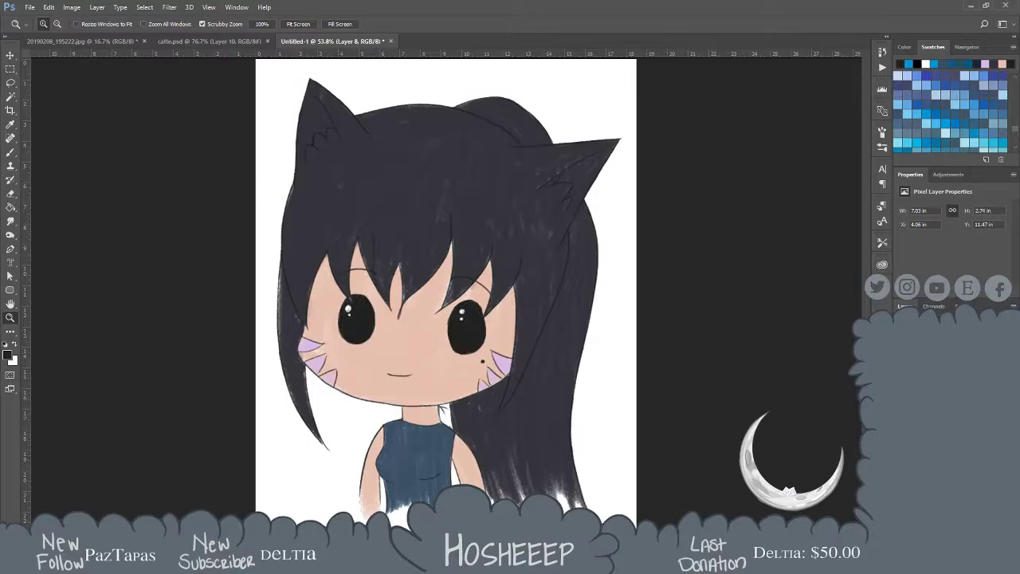
pyautogui.hotkey('ctrl', 'shift', 'z')
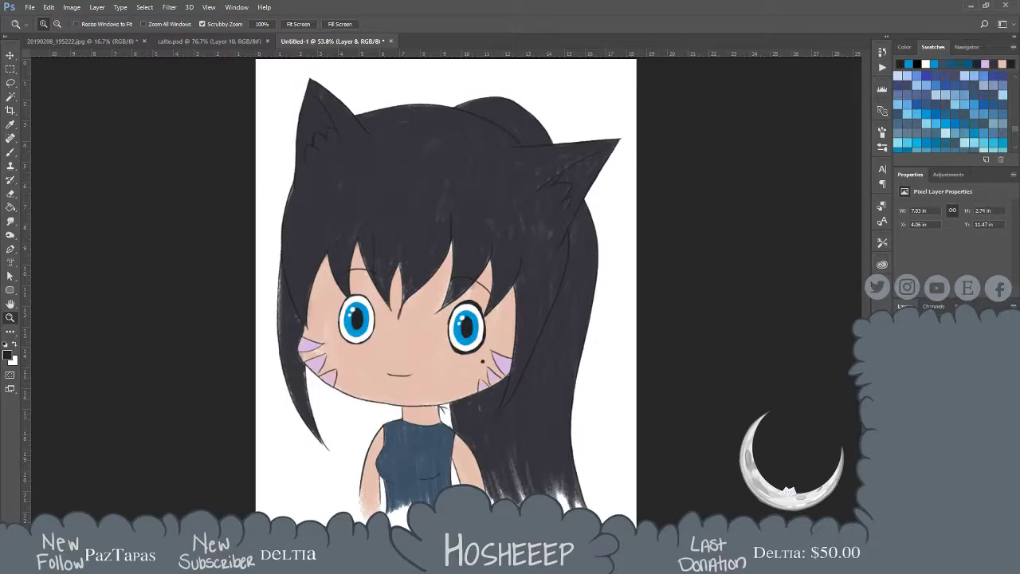
pyautogui.hotkey('ctrl', 'z')
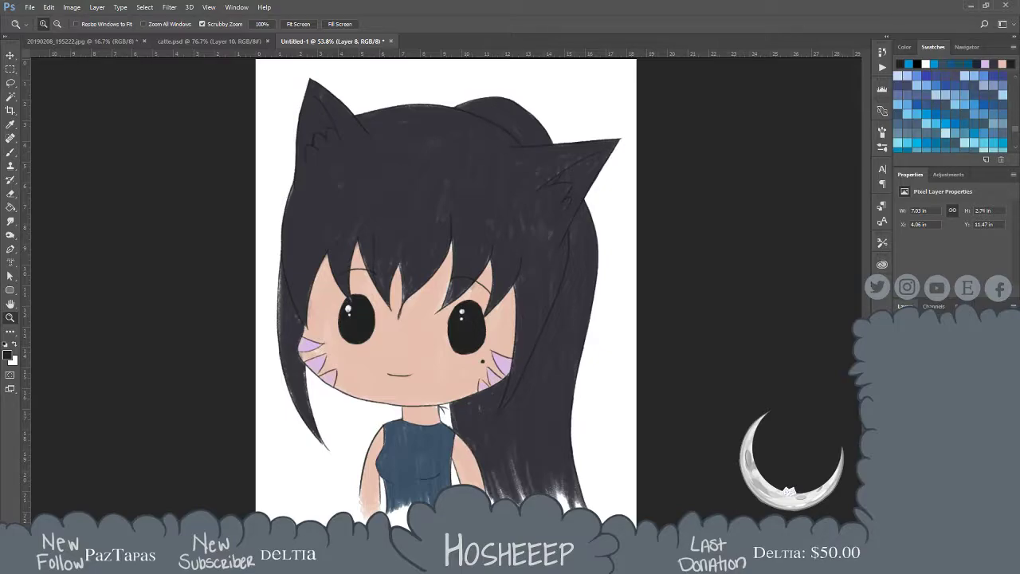
pyautogui.hotkey('ctrl', 'shift', 'z')
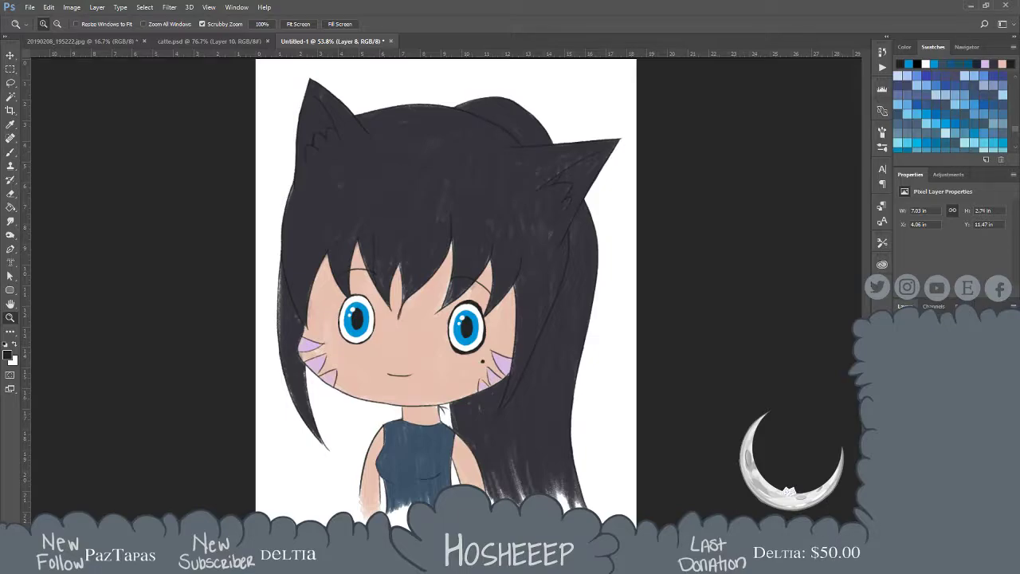
pyautogui.hotkey('ctrl', 'z')
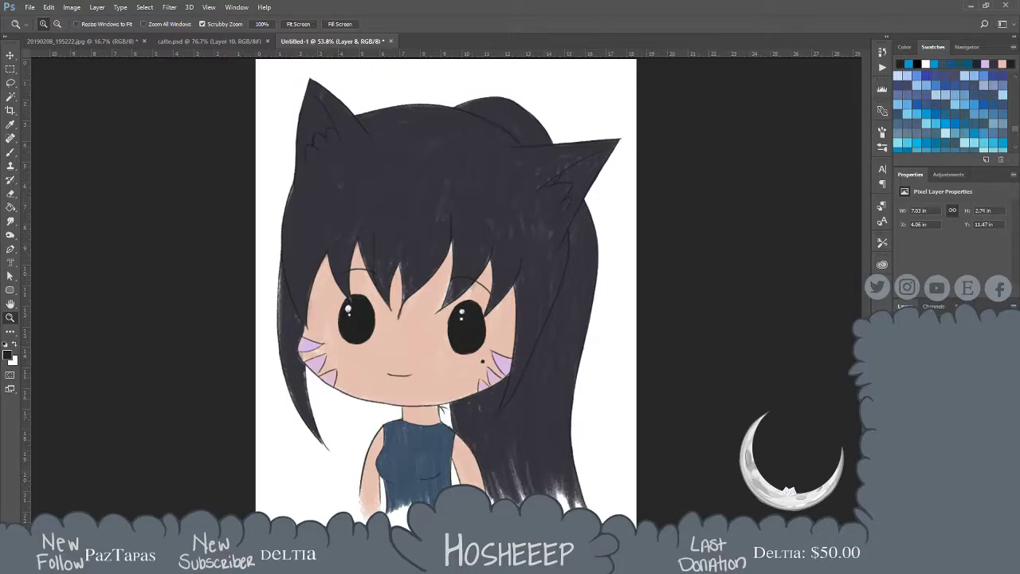
# Save the drawing as a Photoshop file named "smol catte" in the Illustrations folder
pyautogui.hotkey('ctrl', 'shift', 's')
pyautogui.write('smol catte')
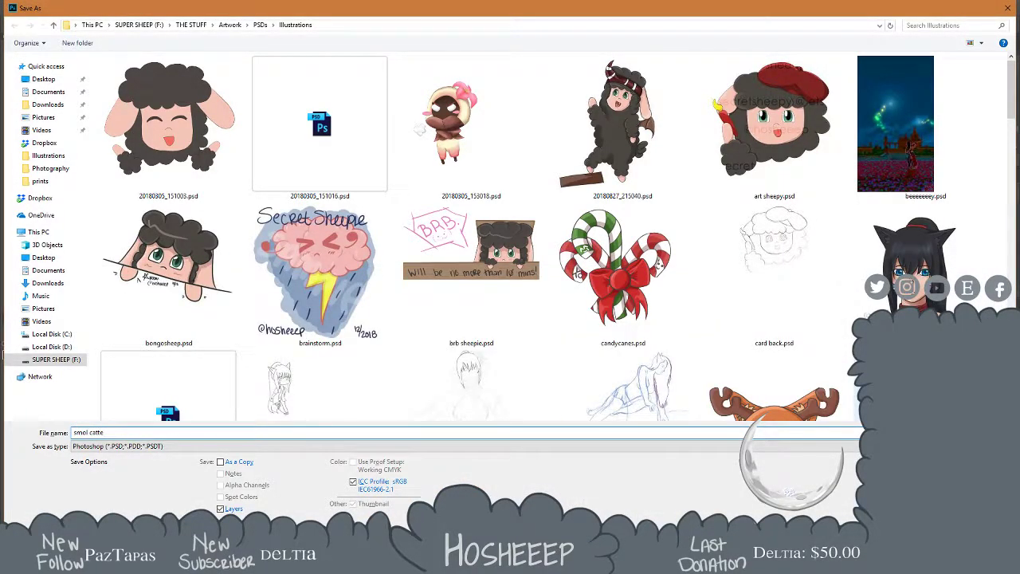
pyautogui.press('Return')
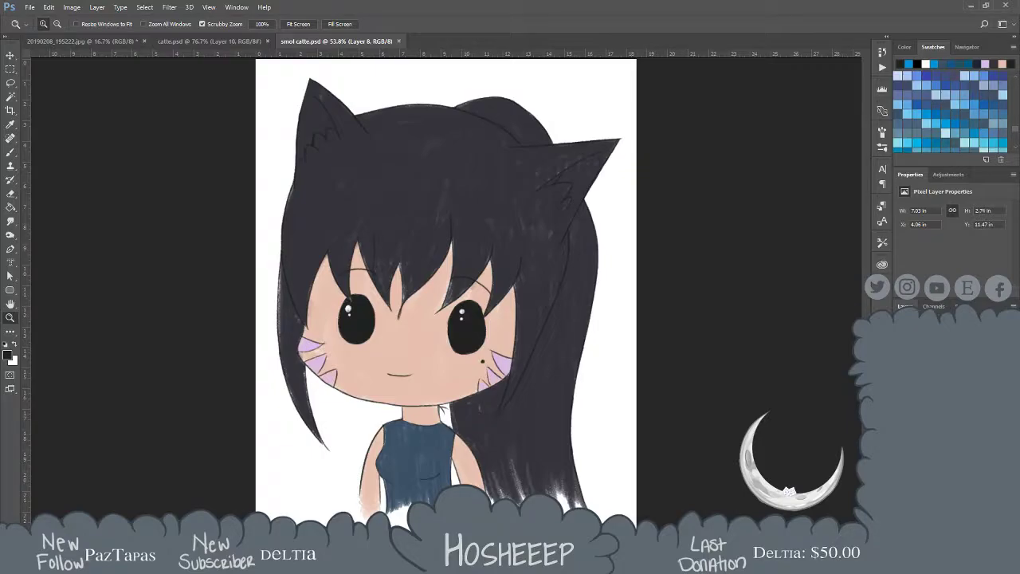
# On a new layer, hand-letter the artist's handle with the date 02/2019 beneath it beside the left arm, and save the file
pyautogui.hotkey('ctrl', 'alt', 'shift', 'n')
pyautogui.press('b')
pyautogui.moveTo(291, 474)
pyautogui.mouseDown()
pyautogui.moveTo(333, 453)
pyautogui.moveTo(367, 415)
pyautogui.mouseUp()
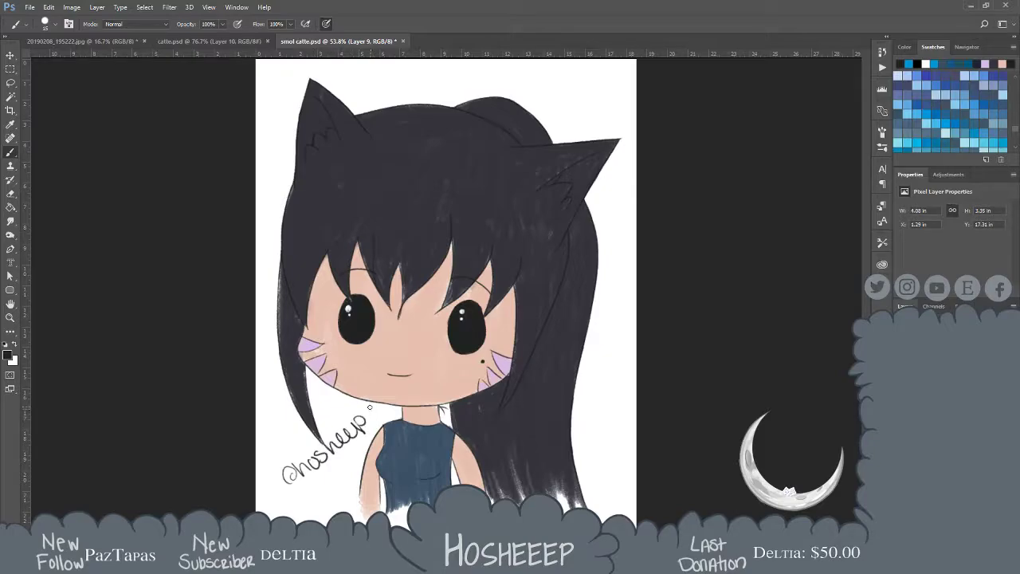
pyautogui.hotkey('ctrl', 'z')
pyautogui.moveTo(322, 443)
pyautogui.mouseDown()
pyautogui.moveTo(343, 445)
pyautogui.moveTo(352, 427)
pyautogui.moveTo(378, 426)
pyautogui.moveTo(380, 412)
pyautogui.mouseUp()
pyautogui.moveTo(312, 483)
pyautogui.mouseDown()
pyautogui.moveTo(343, 483)
pyautogui.moveTo(355, 448)
pyautogui.moveTo(360, 460)
pyautogui.mouseUp()
pyautogui.hotkey('ctrl', 's')
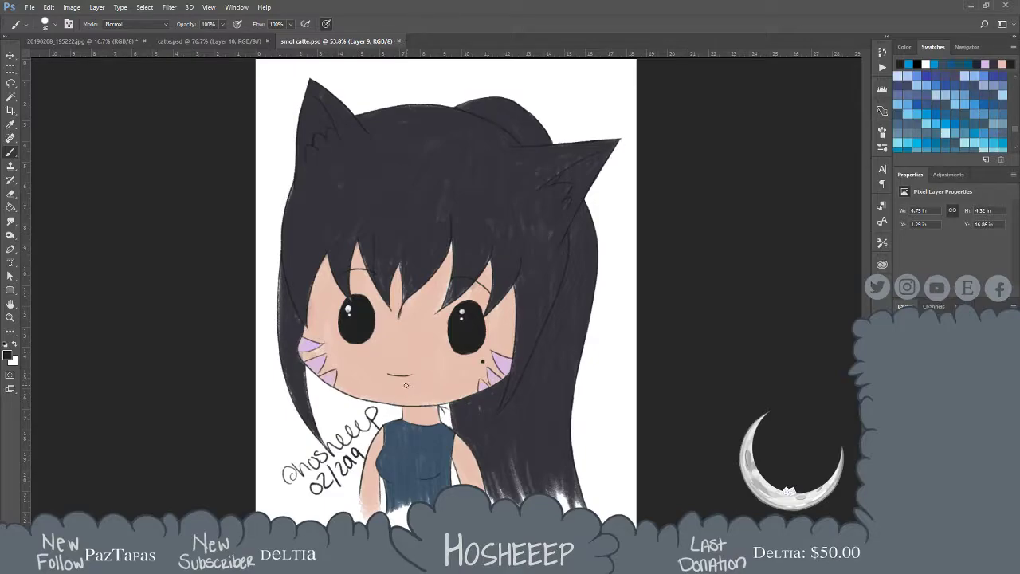